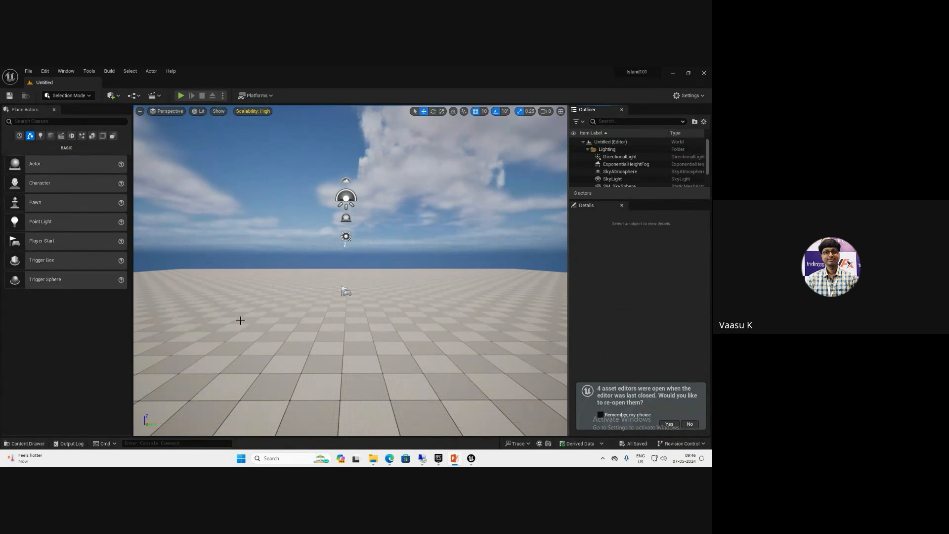
Save the untitled level in the Maps folder under the name PCG101
{"action": "right_click_drag", "start_coordinate": [241, 321], "coordinate": [230, 361]}
{"action": "key", "text": "ctrl+s"}
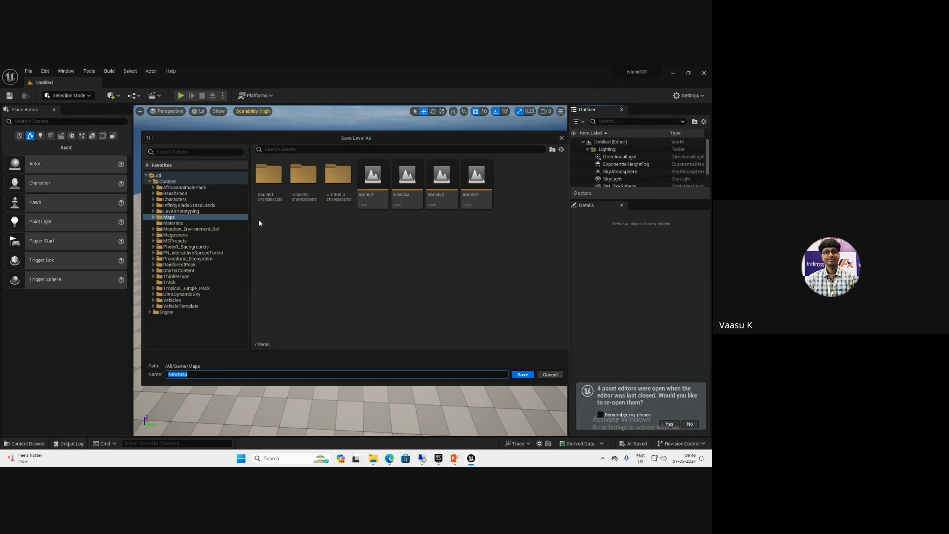
{"action": "left_click", "coordinate": [179, 217]}
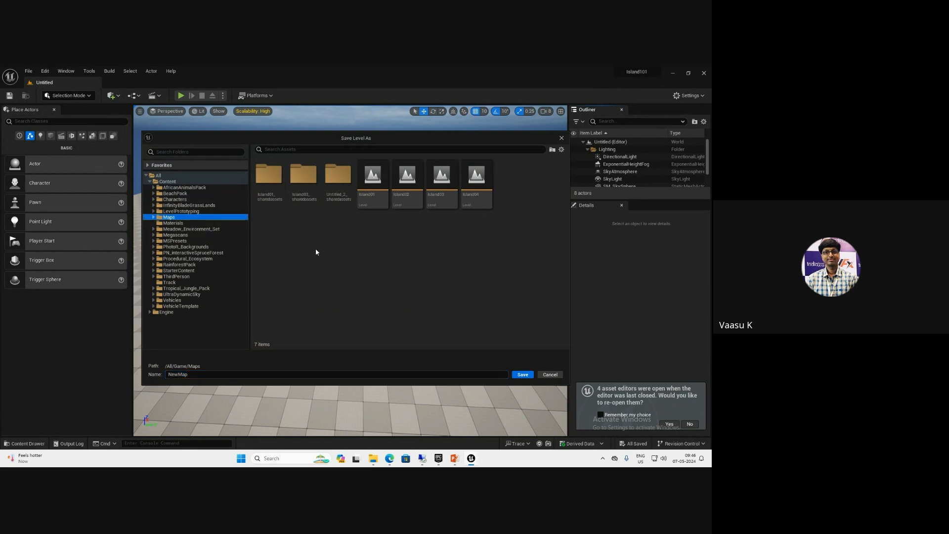
{"action": "left_click", "coordinate": [196, 374]}
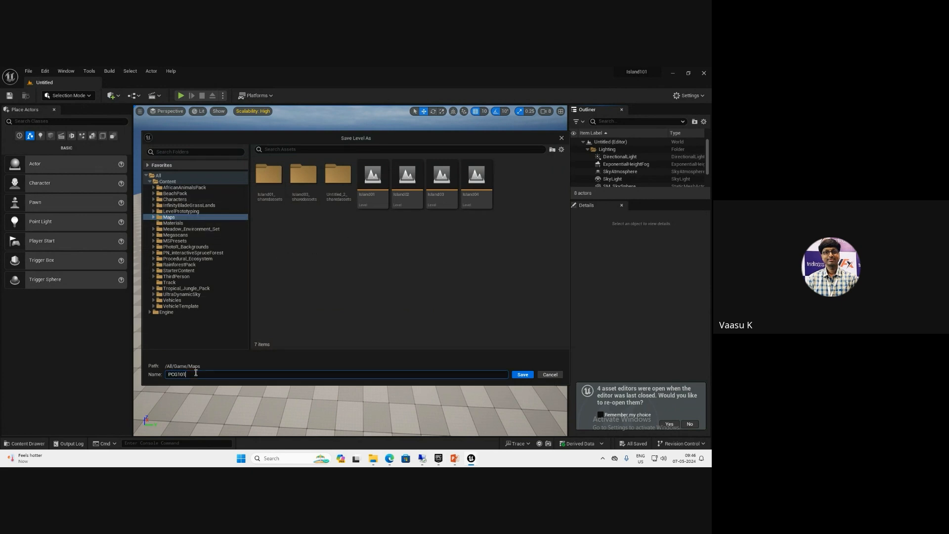
{"action": "key", "text": "Return"}
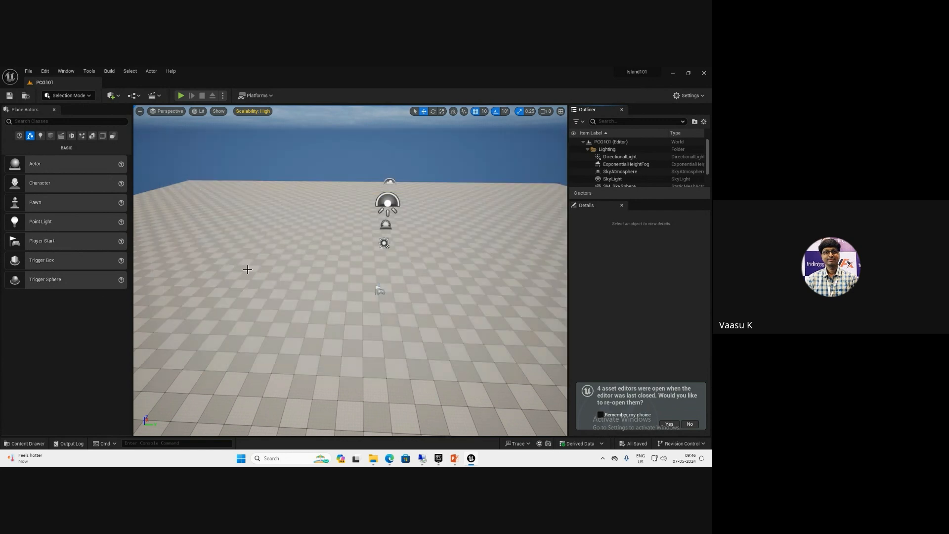
Delete the default floor and create a new landscape with a 31×31 Quads section size and 2×2 Sections per component
{"action": "left_click", "coordinate": [248, 269]}
{"action": "key", "text": "Delete"}
{"action": "left_click", "coordinate": [70, 96]}
{"action": "left_click", "coordinate": [76, 115]}
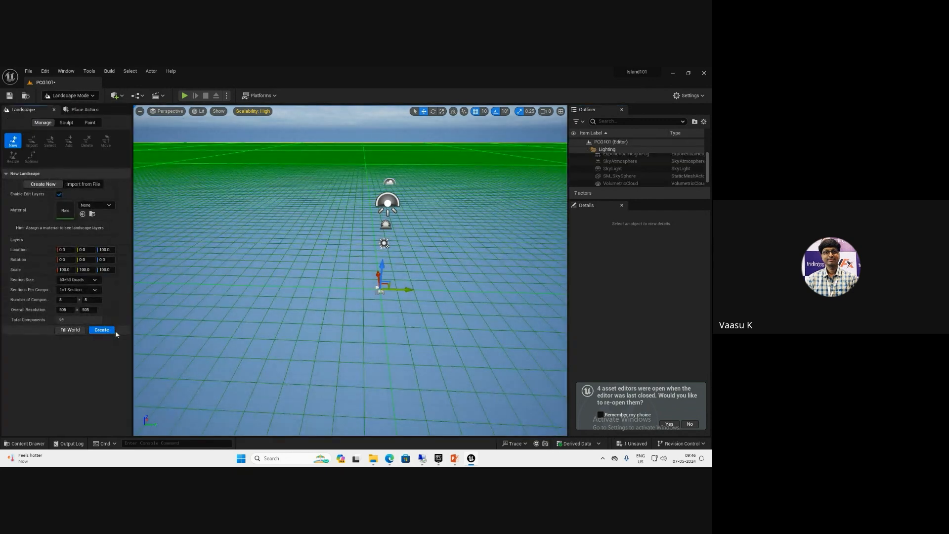
{"action": "left_click", "coordinate": [78, 289]}
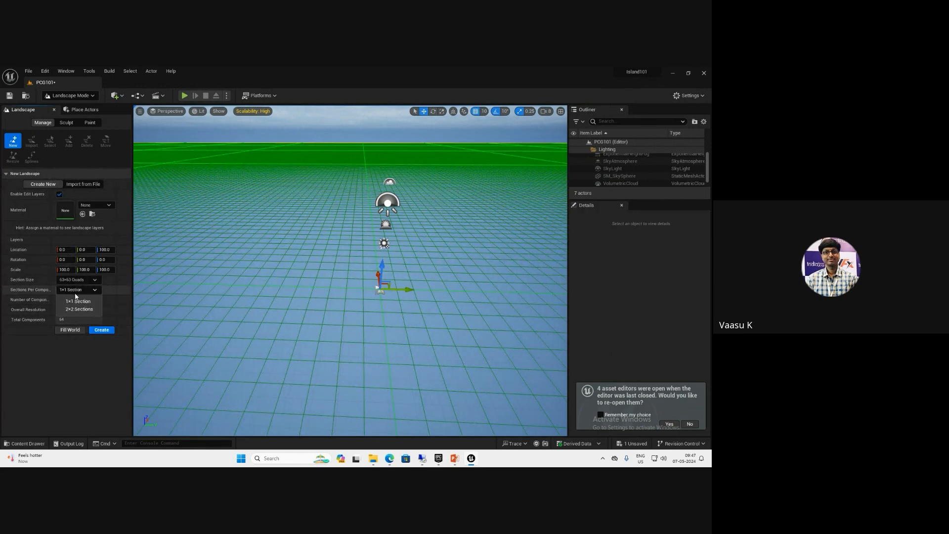
{"action": "left_click", "coordinate": [88, 280]}
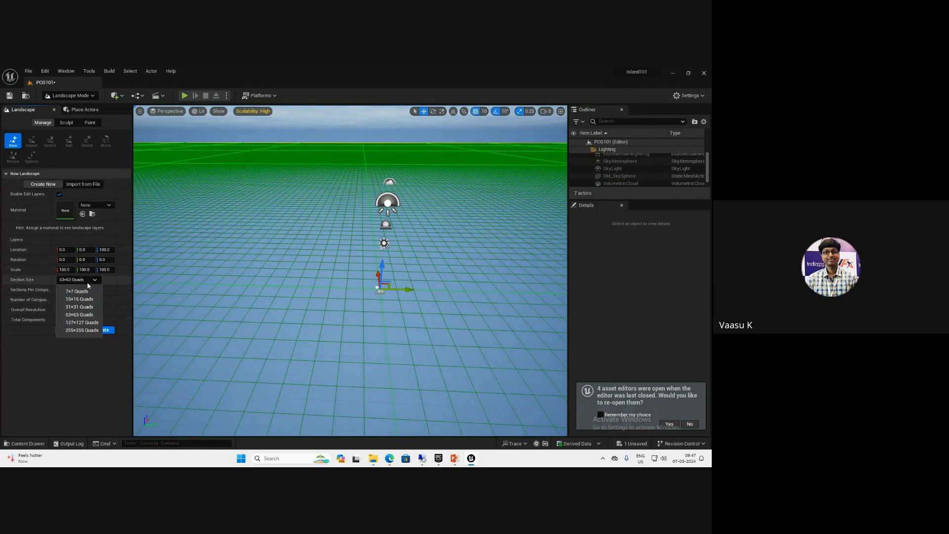
{"action": "left_click", "coordinate": [91, 307]}
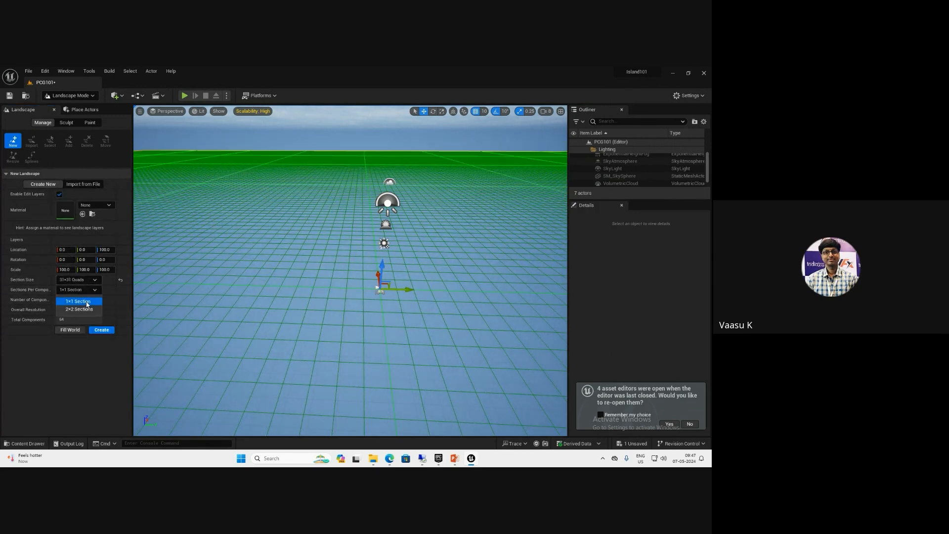
{"action": "left_click", "coordinate": [102, 330]}
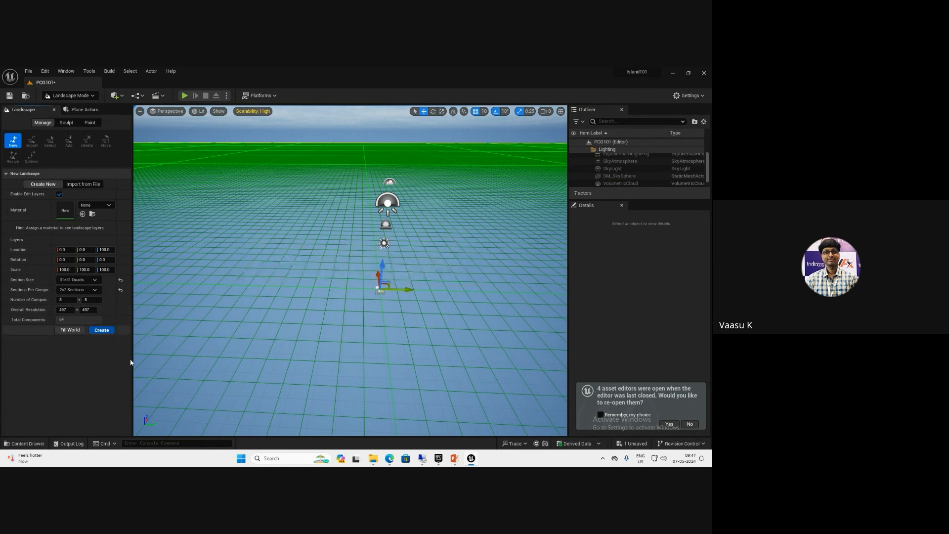
Return to Selection mode and raise the Player Start above the landscape to a Z location of 312
{"action": "scroll", "coordinate": [326, 260], "scroll_direction": "down", "scroll_amount": 10}
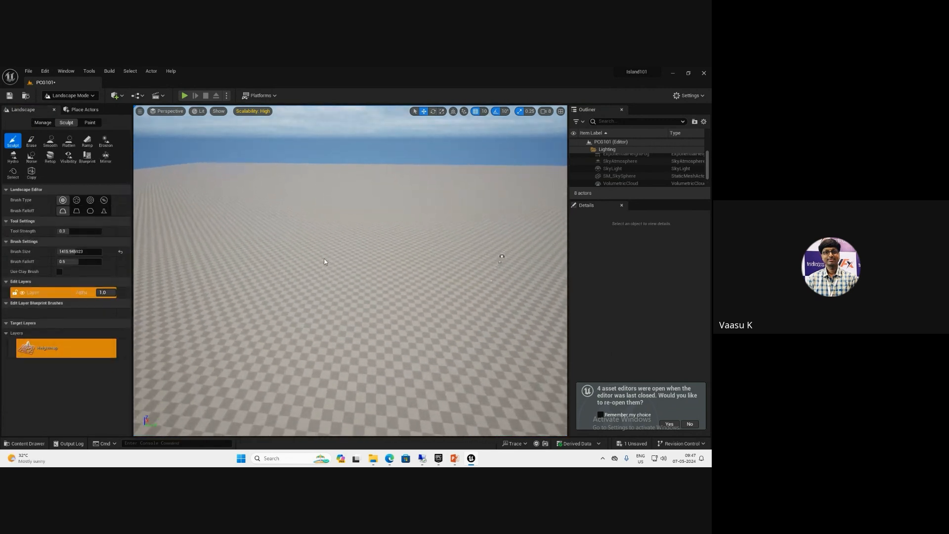
{"action": "right_click_drag", "start_coordinate": [326, 261], "coordinate": [349, 264]}
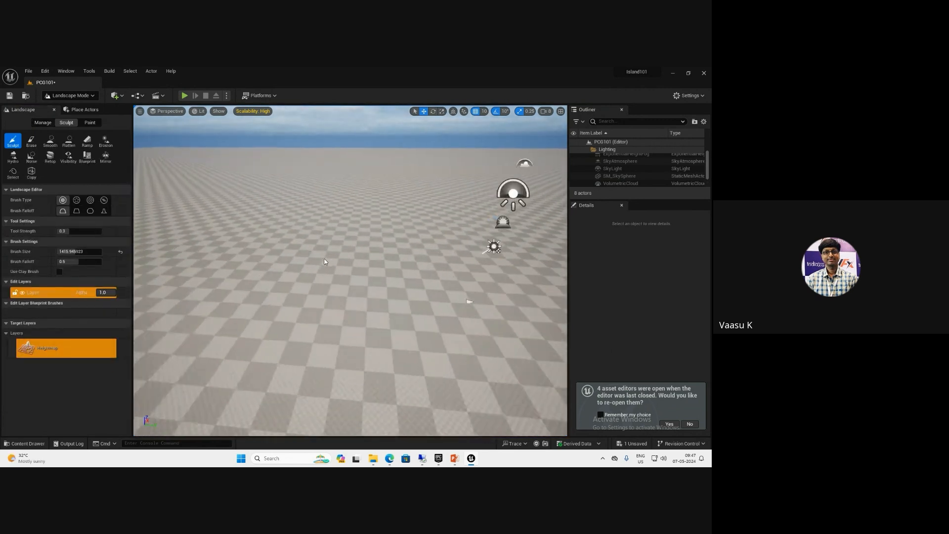
{"action": "scroll", "coordinate": [349, 264], "scroll_direction": "down", "scroll_amount": 4}
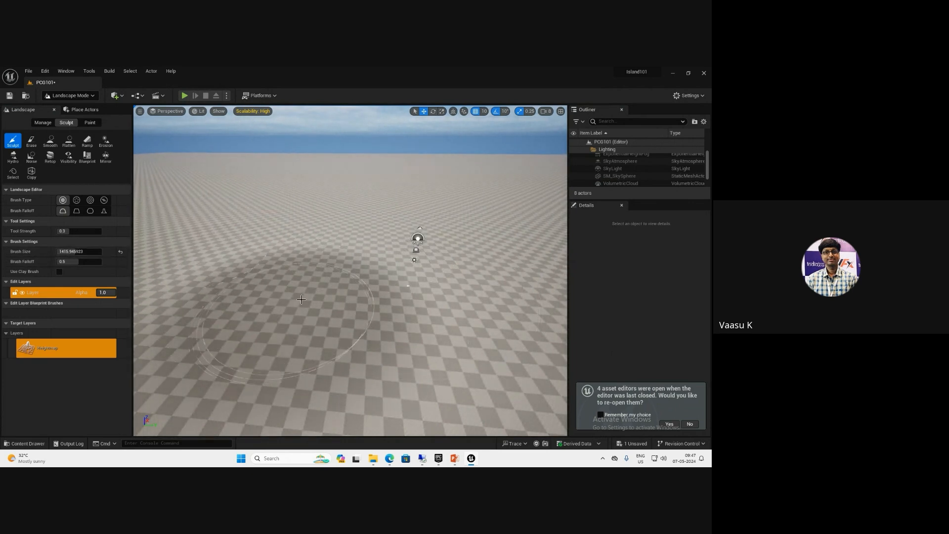
{"action": "key", "text": "shift+1"}
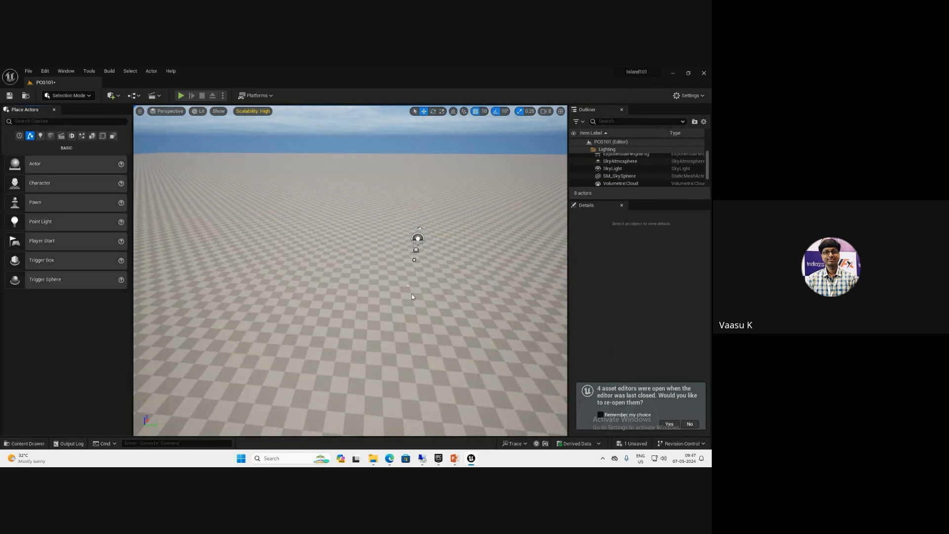
{"action": "left_click", "coordinate": [409, 286]}
{"action": "left_click_drag", "start_coordinate": [414, 267], "coordinate": [417, 246]}
Create a new folder named PCG inside the Content folder and open it
{"action": "key", "text": "ctrl+space"}
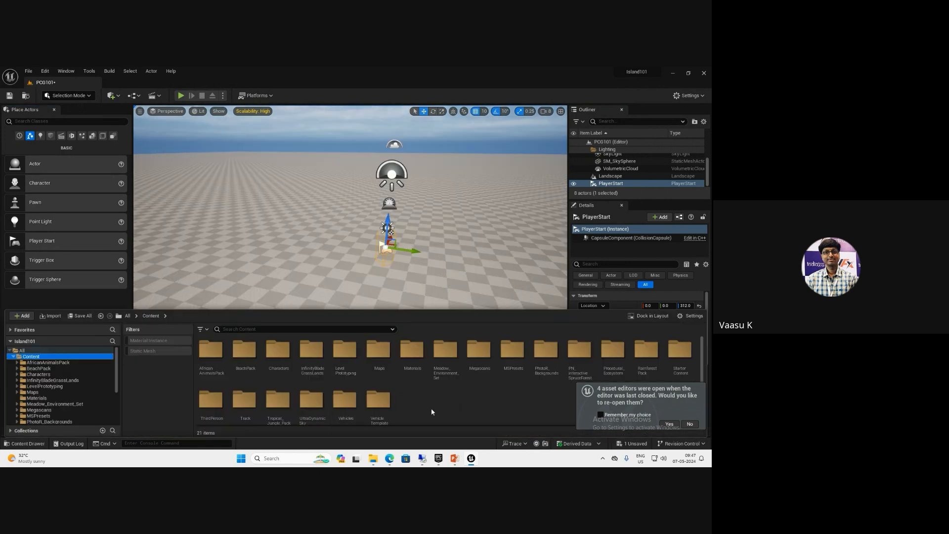
{"action": "right_click", "coordinate": [430, 408]}
{"action": "left_click", "coordinate": [463, 168]}
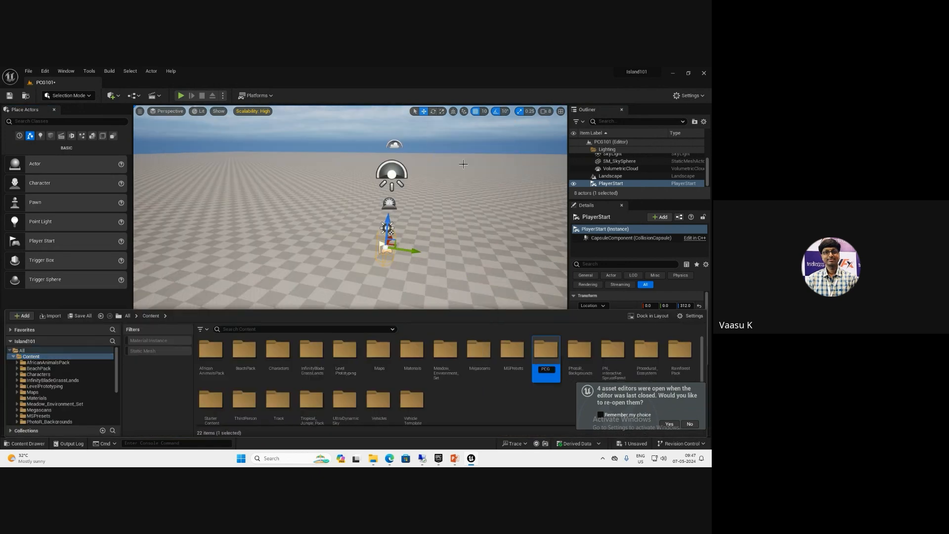
{"action": "key", "text": "Return"}
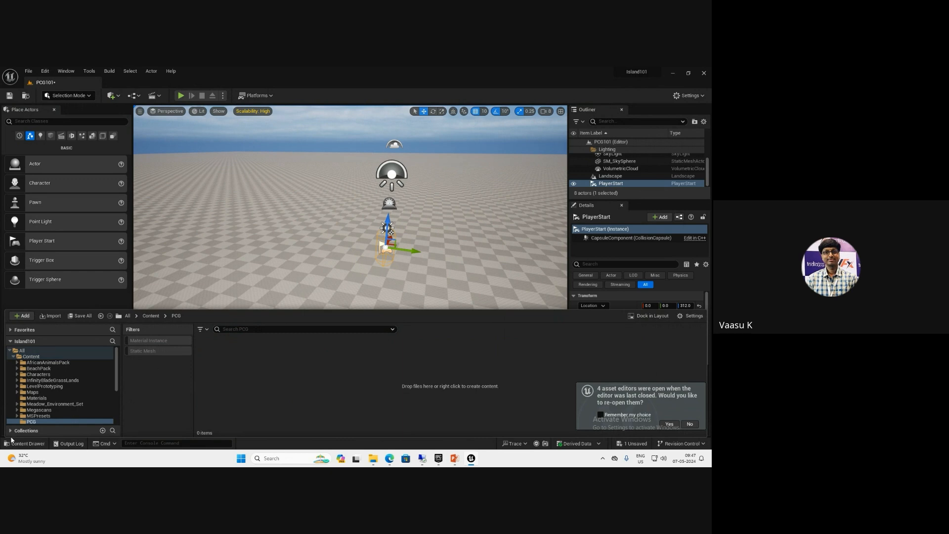
Set the colour of the PCG folder to green
{"action": "right_click", "coordinate": [28, 422]}
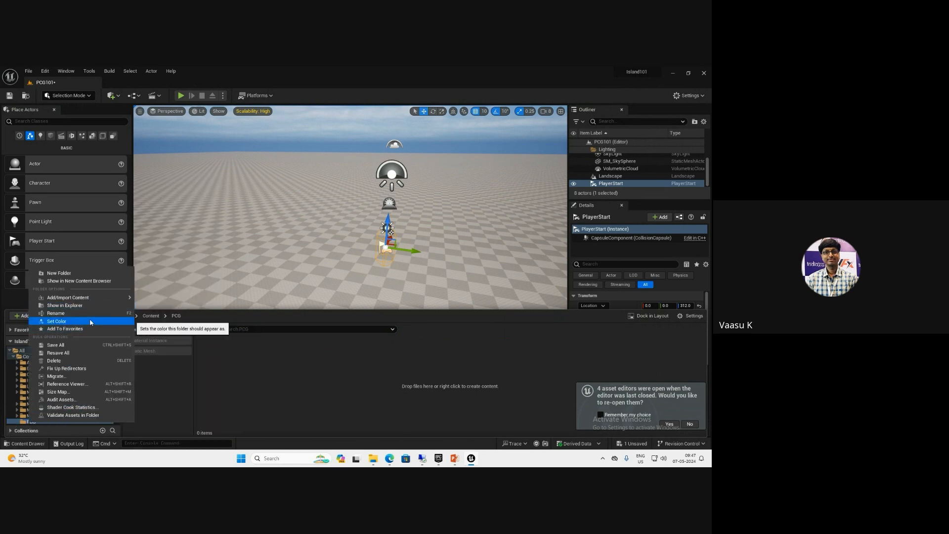
{"action": "left_click", "coordinate": [90, 321]}
{"action": "left_click_drag", "start_coordinate": [154, 330], "coordinate": [118, 345]}
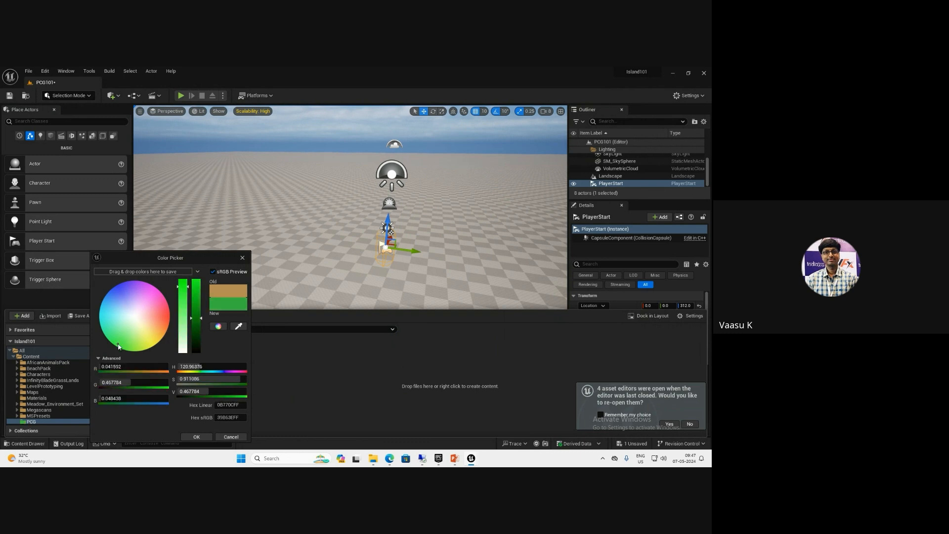
{"action": "left_click", "coordinate": [193, 435]}
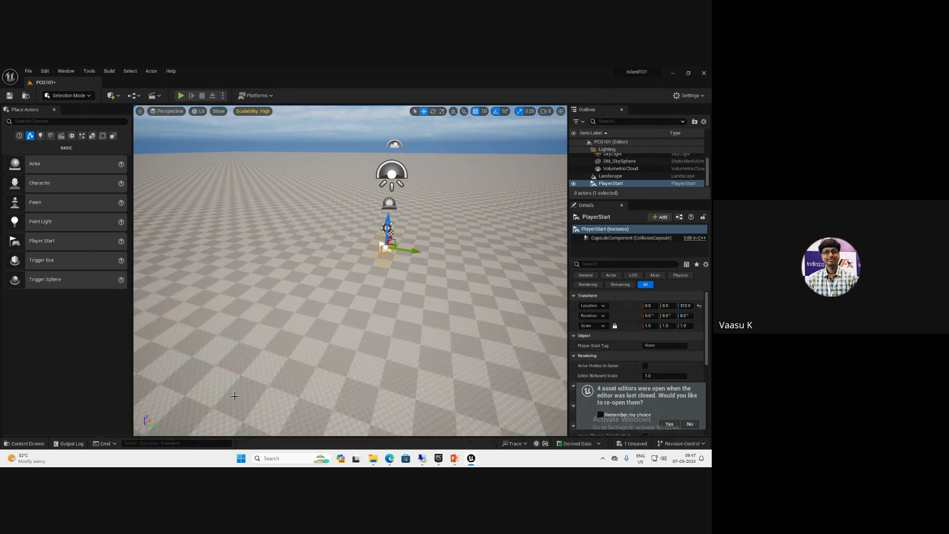
Examine which advanced asset types can be created in the PCG folder, looking for a PCG category
{"action": "key", "text": "ctrl+space"}
{"action": "right_click", "coordinate": [223, 377]}
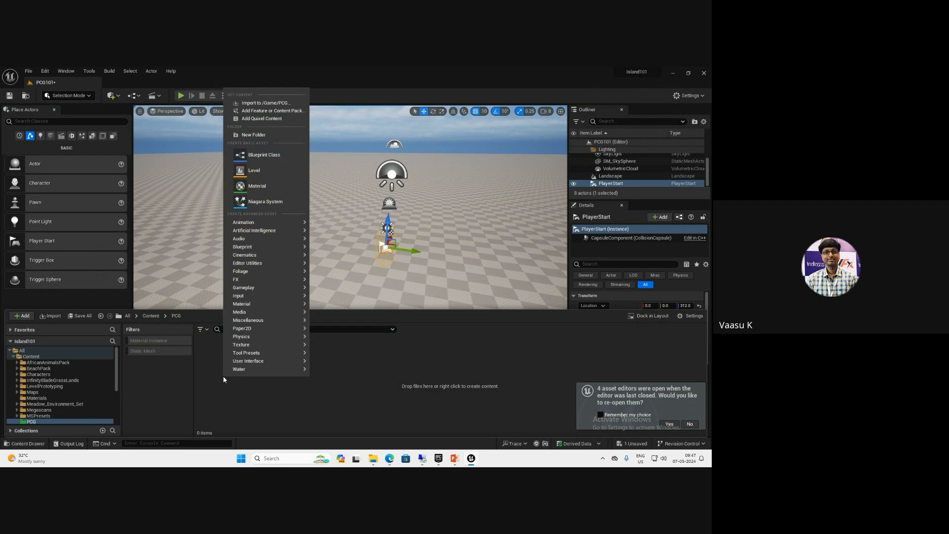
{"action": "mouse_move", "coordinate": [257, 338]}
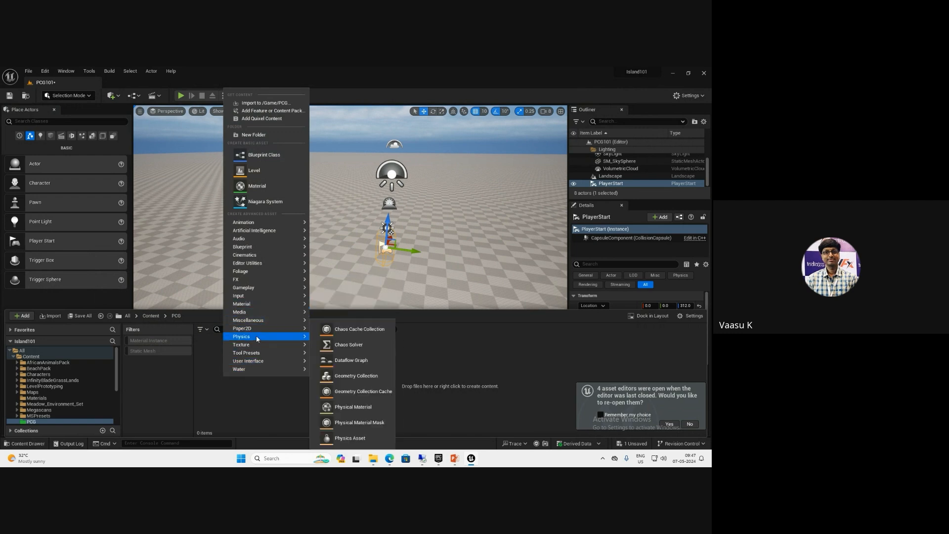
{"action": "left_click", "coordinate": [268, 388]}
{"action": "right_click", "coordinate": [268, 388]}
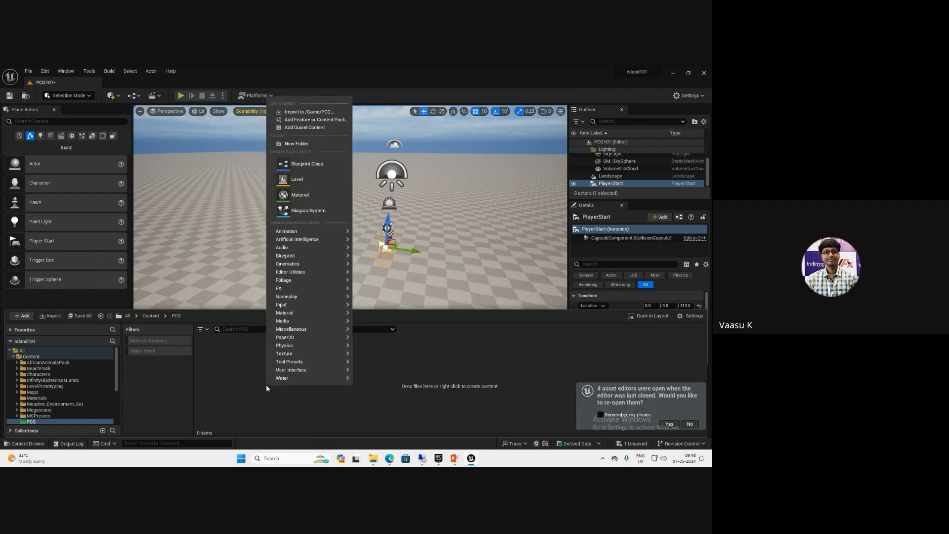
{"action": "mouse_move", "coordinate": [277, 371]}
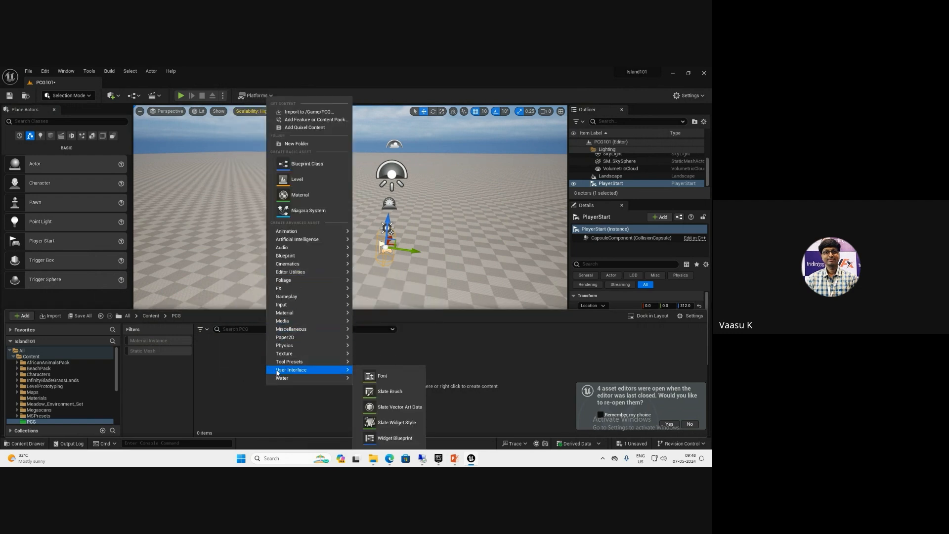
{"action": "left_click", "coordinate": [254, 405]}
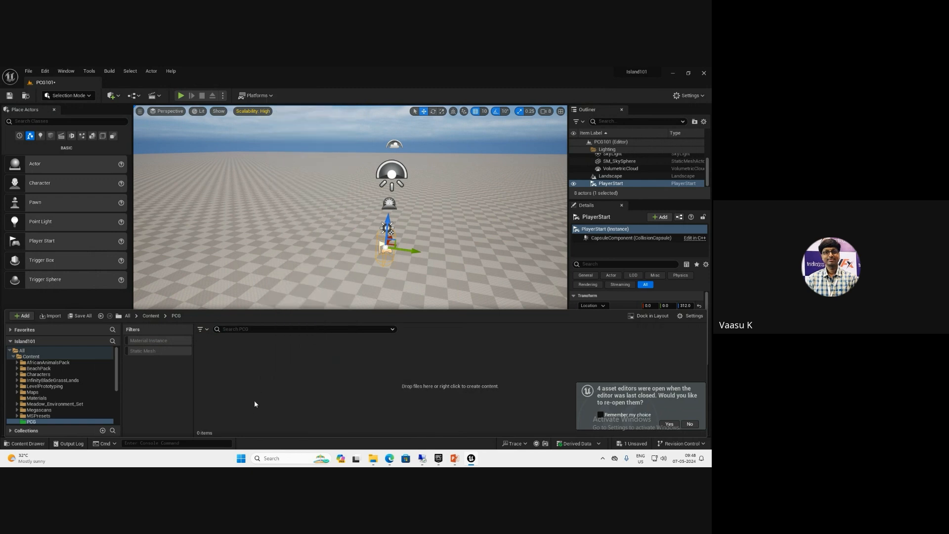
Find the "pcg" plugins and enable Procedural Content Generation Framework (PCG) and its Geometry Script Interop plugin
{"action": "left_click", "coordinate": [690, 95]}
{"action": "left_click", "coordinate": [502, 140]}
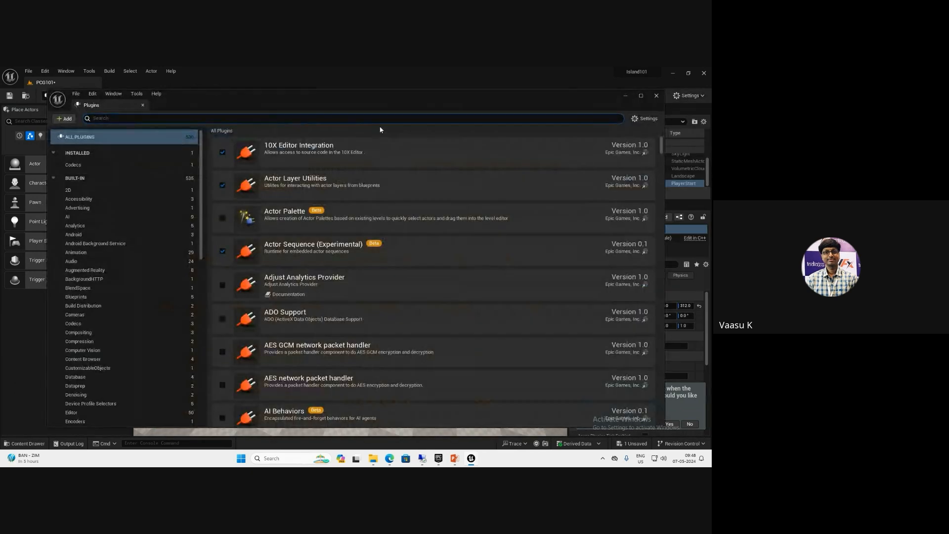
{"action": "left_click", "coordinate": [379, 120]}
{"action": "type", "text": "pcg"}
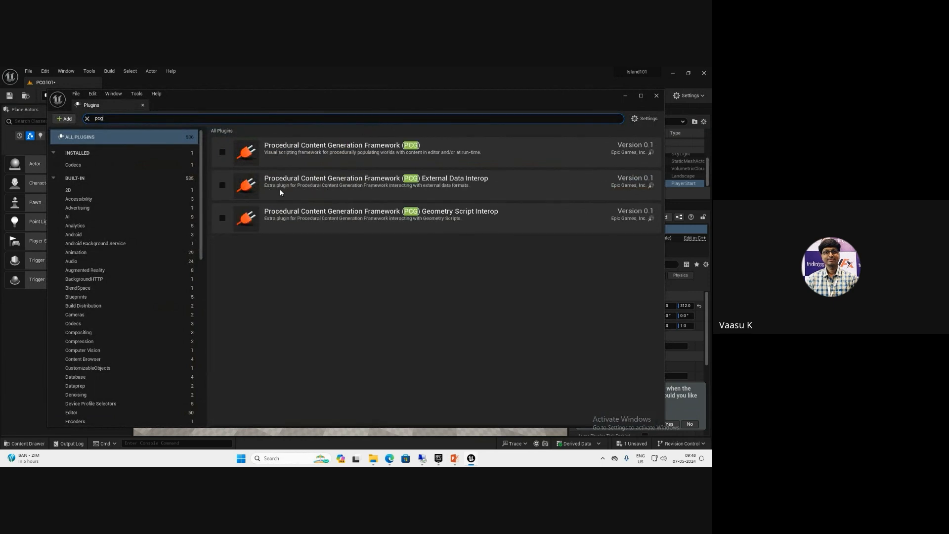
{"action": "left_click", "coordinate": [220, 154]}
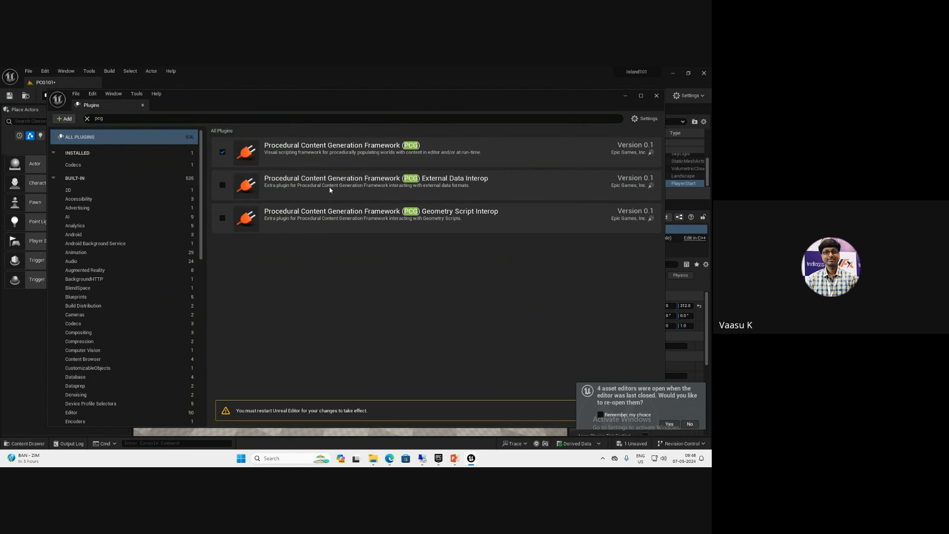
{"action": "left_click", "coordinate": [223, 219]}
Find and enable the Volumetrics plugin, then restart the editor, saving the changed level
{"action": "type", "text": "volum"}
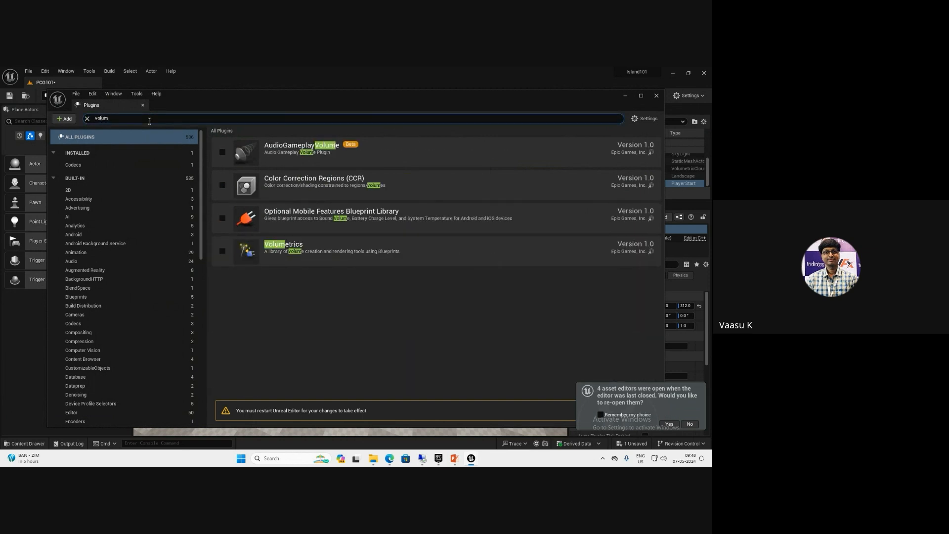
{"action": "left_click", "coordinate": [222, 251]}
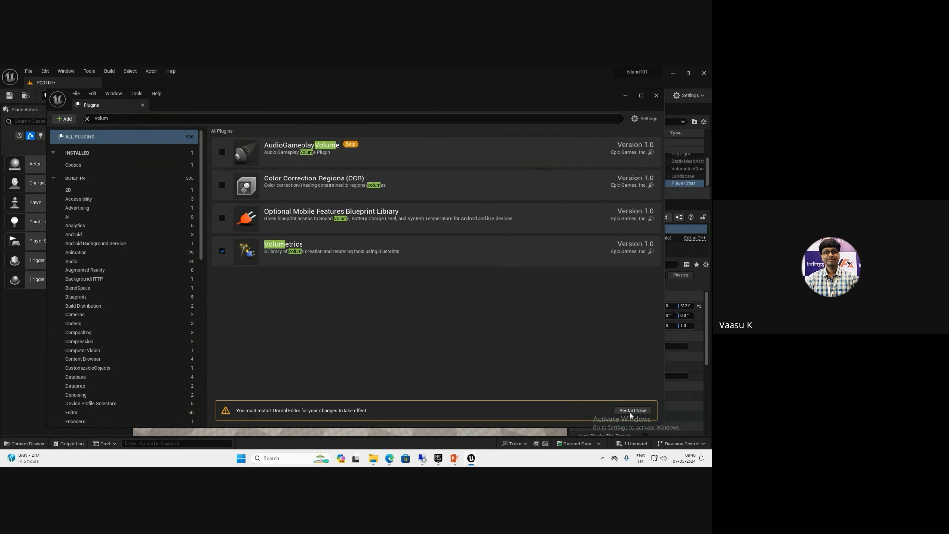
{"action": "left_click", "coordinate": [633, 411]}
{"action": "left_click", "coordinate": [377, 346]}
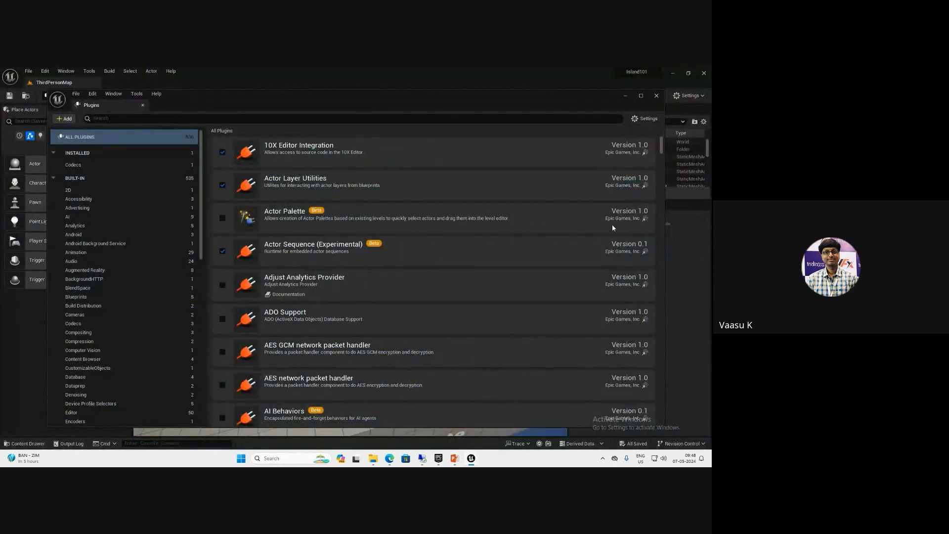
Close the plugin browser and reopen the PCG101 level from the recent levels
{"action": "left_click", "coordinate": [656, 96]}
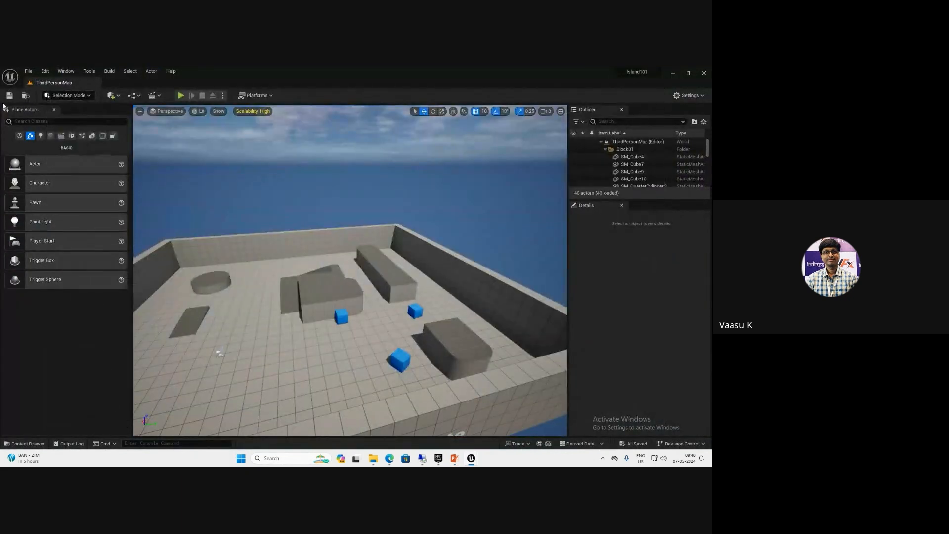
{"action": "left_click", "coordinate": [29, 71]}
{"action": "mouse_move", "coordinate": [78, 116]}
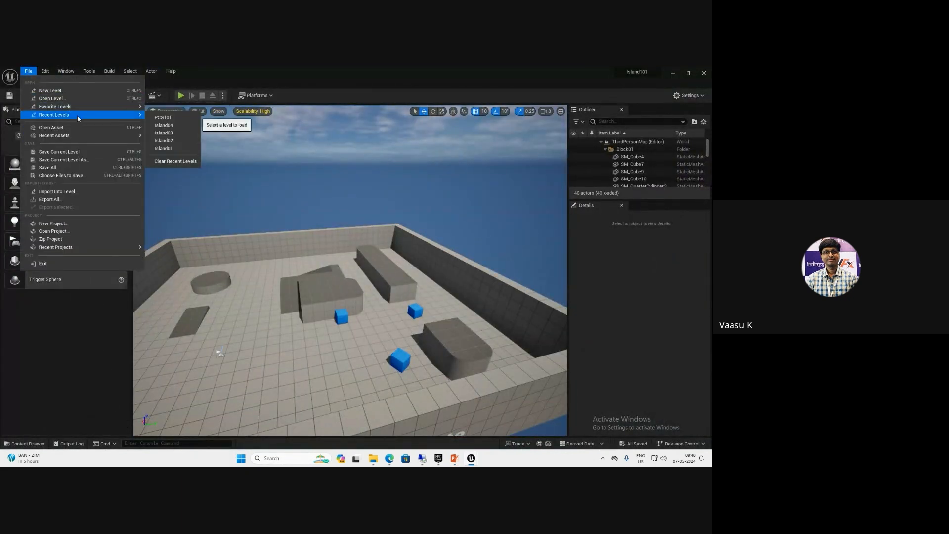
{"action": "left_click", "coordinate": [151, 117]}
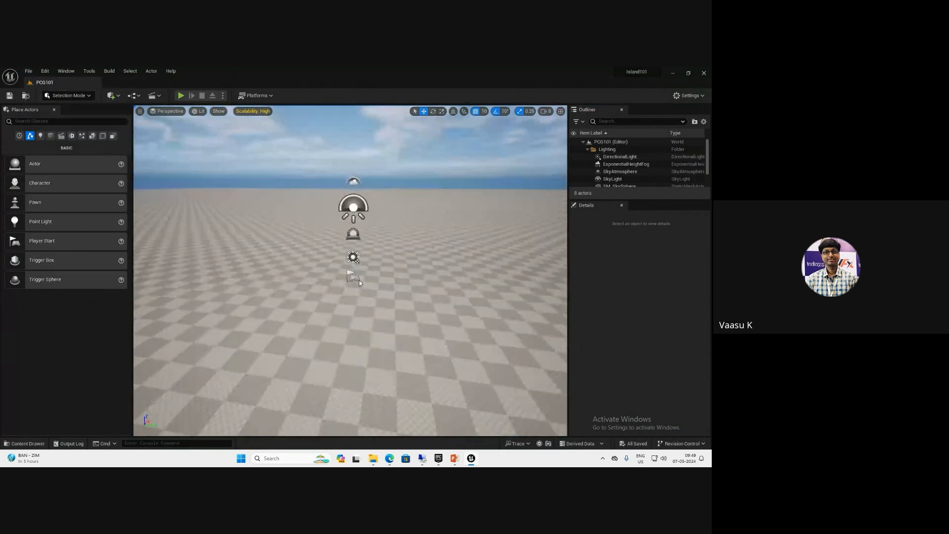
Check that engine and plugin content are shown in the content browser and open the engine's Plugins folder
{"action": "right_click_drag", "start_coordinate": [359, 280], "coordinate": [363, 264]}
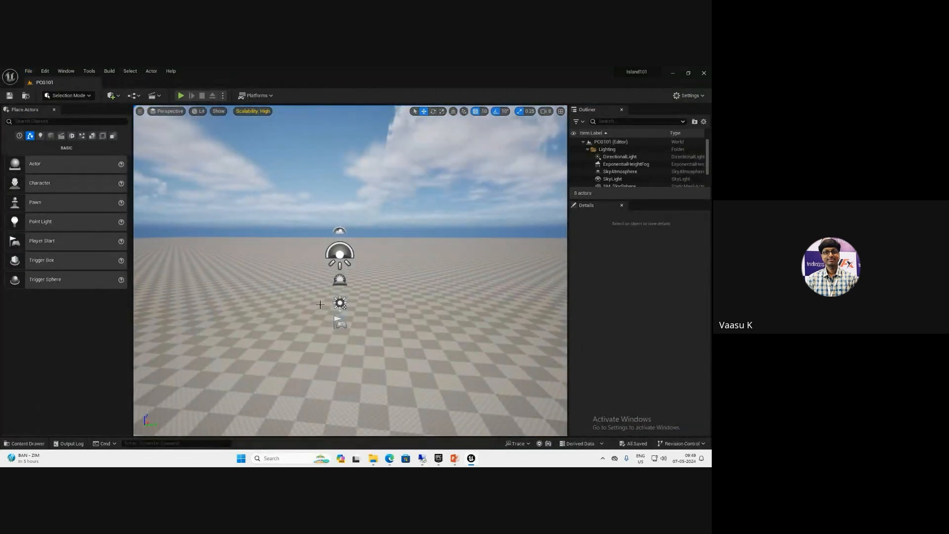
{"action": "right_click_drag", "start_coordinate": [288, 278], "coordinate": [317, 303]}
{"action": "key", "text": "ctrl+space"}
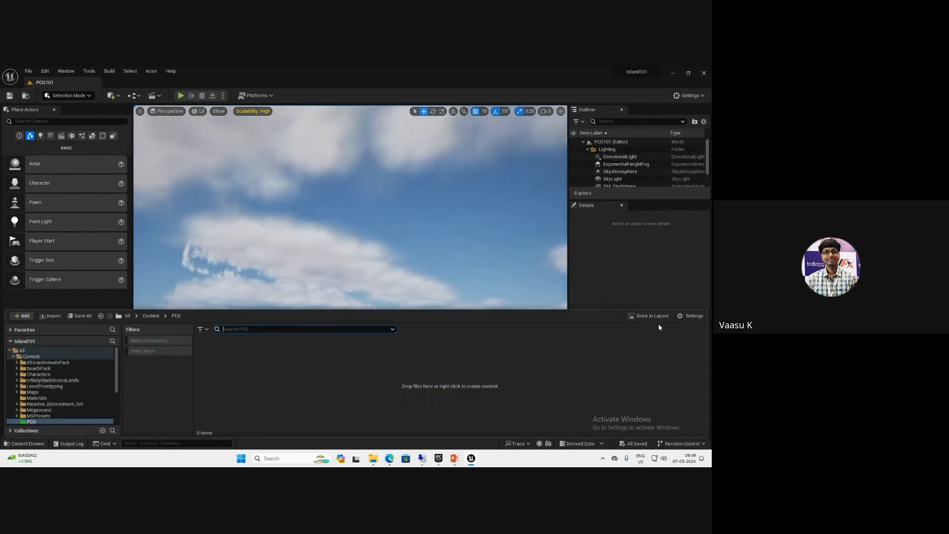
{"action": "left_click", "coordinate": [690, 317]}
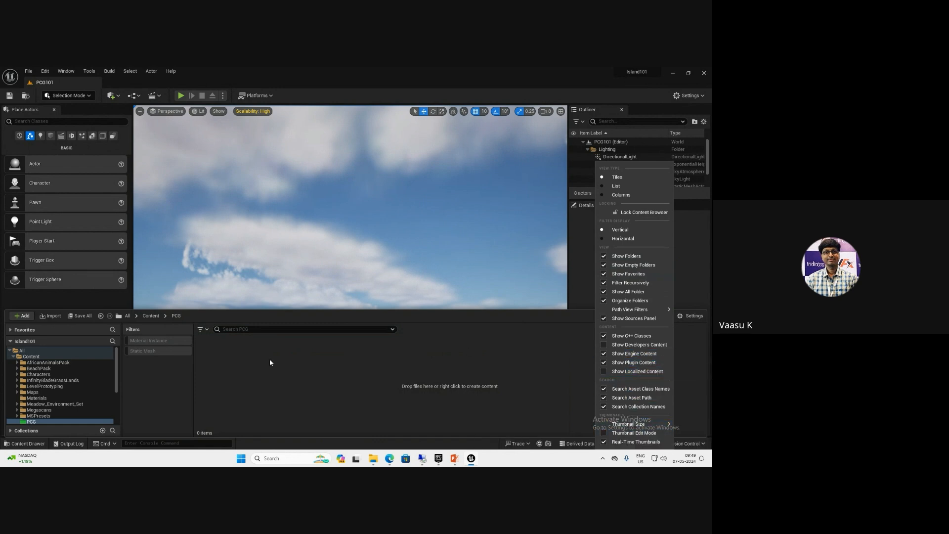
{"action": "scroll", "coordinate": [55, 413], "scroll_direction": "down", "scroll_amount": 4}
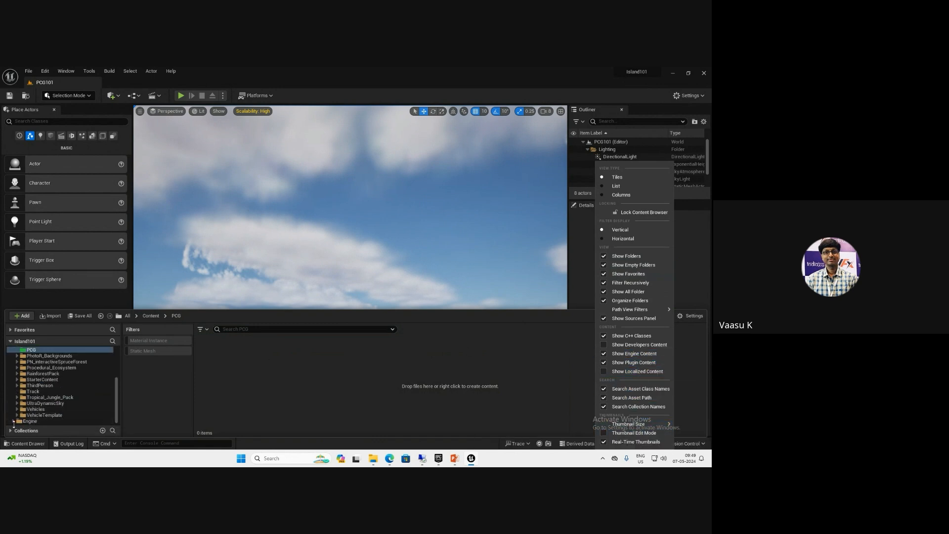
{"action": "left_click", "coordinate": [14, 422]}
{"action": "scroll", "coordinate": [43, 409], "scroll_direction": "down", "scroll_amount": 2}
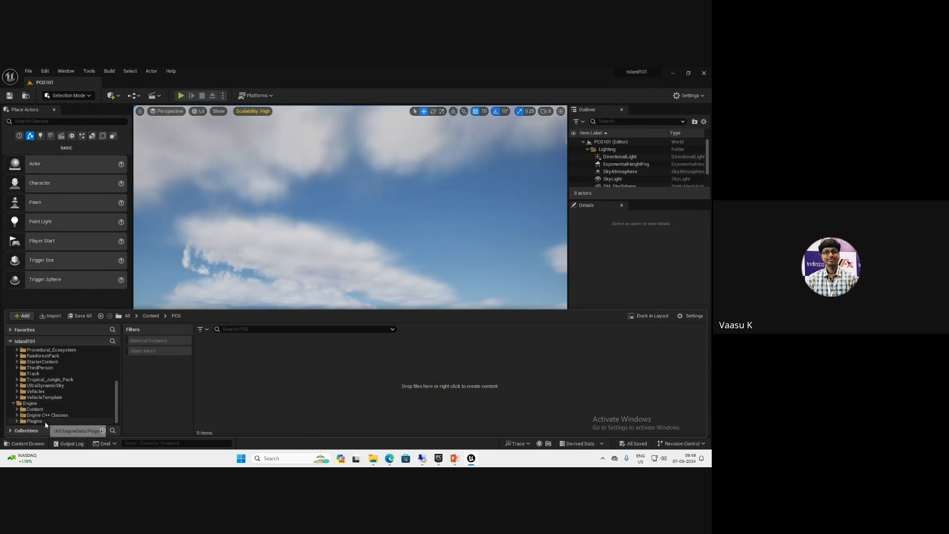
{"action": "left_click", "coordinate": [34, 421]}
Open the Sky Materials folder inside the Volumetrics plugin content
{"action": "scroll", "coordinate": [54, 388], "scroll_direction": "down", "scroll_amount": 15}
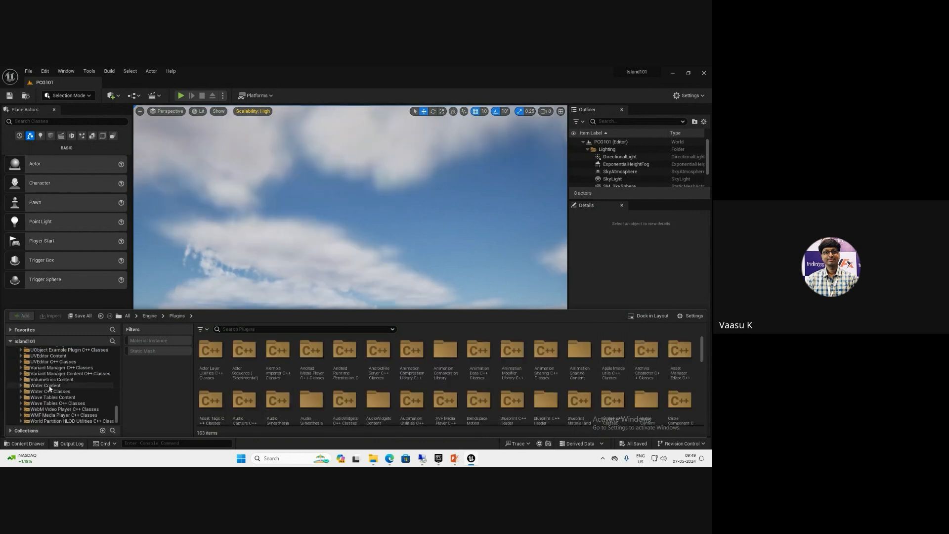
{"action": "left_click", "coordinate": [52, 379]}
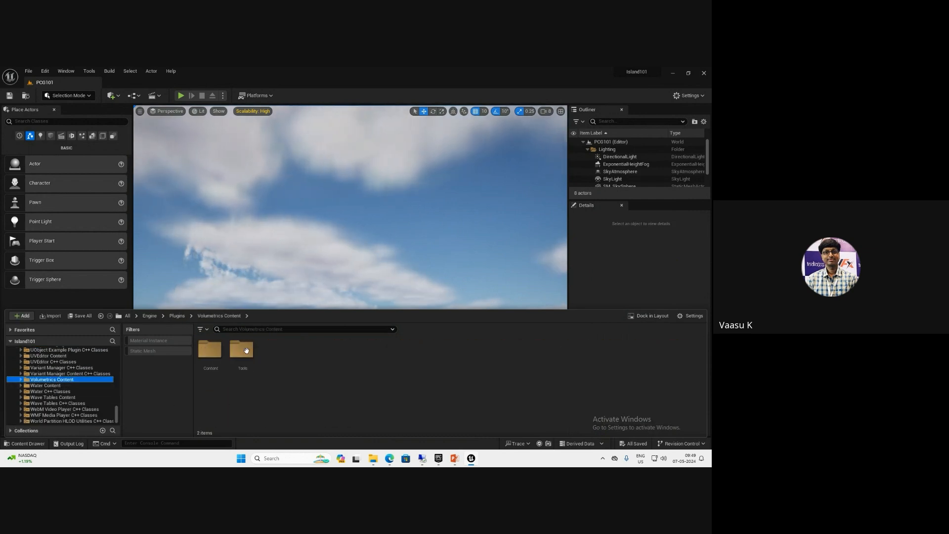
{"action": "double_click", "coordinate": [210, 350]}
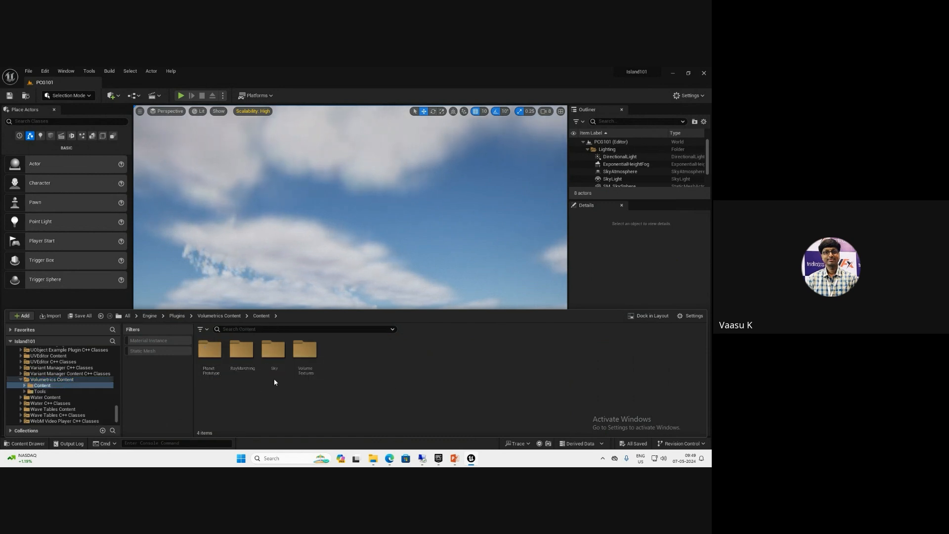
{"action": "double_click", "coordinate": [274, 366]}
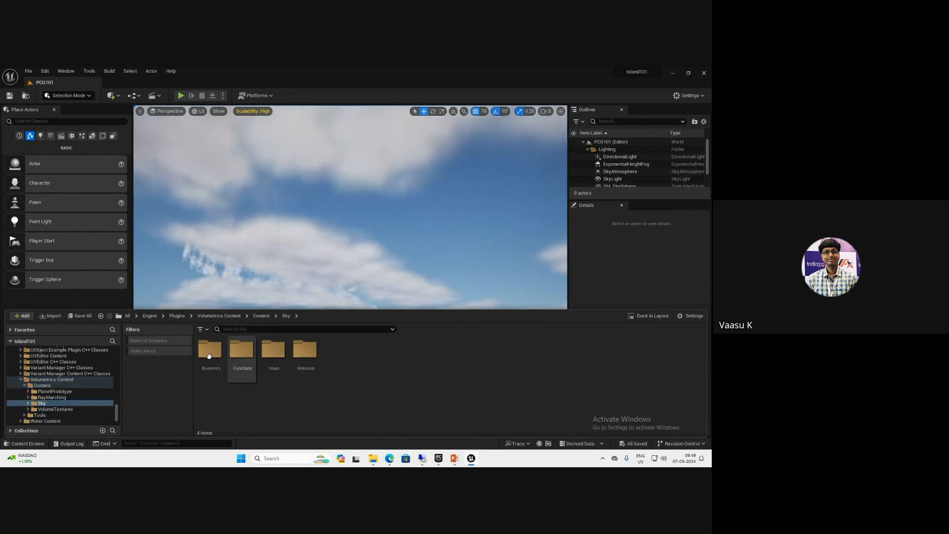
{"action": "double_click", "coordinate": [304, 350]}
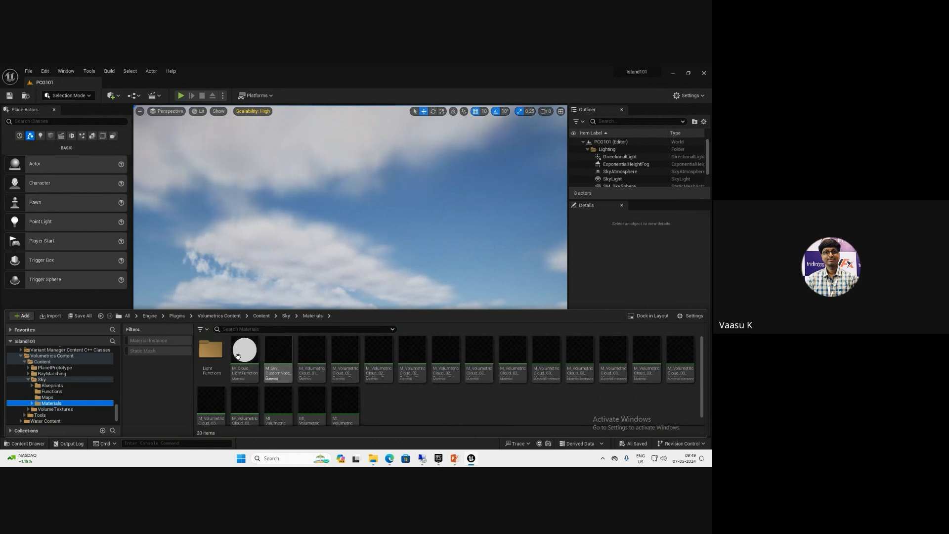
Select the VolumetricCloud actor and assign the M_VolumetricCloud_02_Profiles_PaintClouds material as its cloud material
{"action": "left_click", "coordinate": [358, 259]}
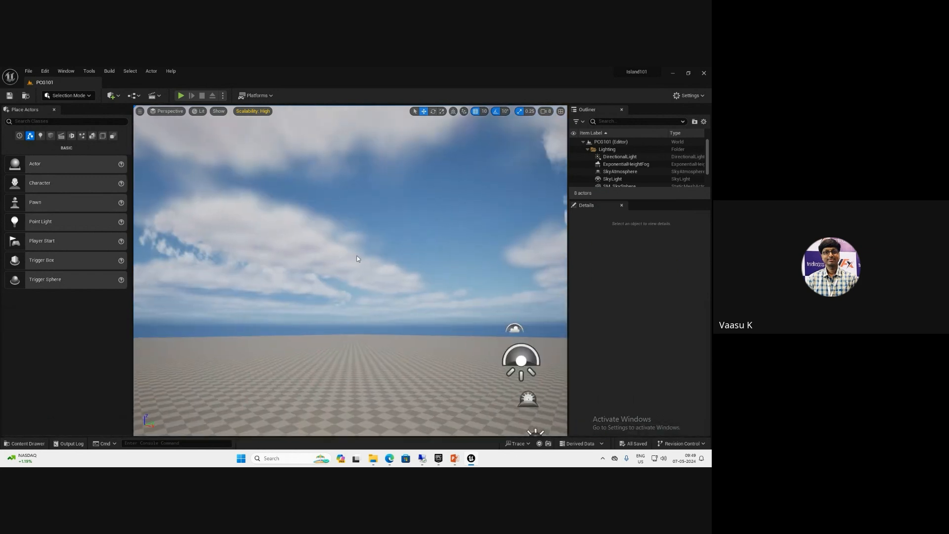
{"action": "right_click_drag", "start_coordinate": [357, 256], "coordinate": [435, 238]}
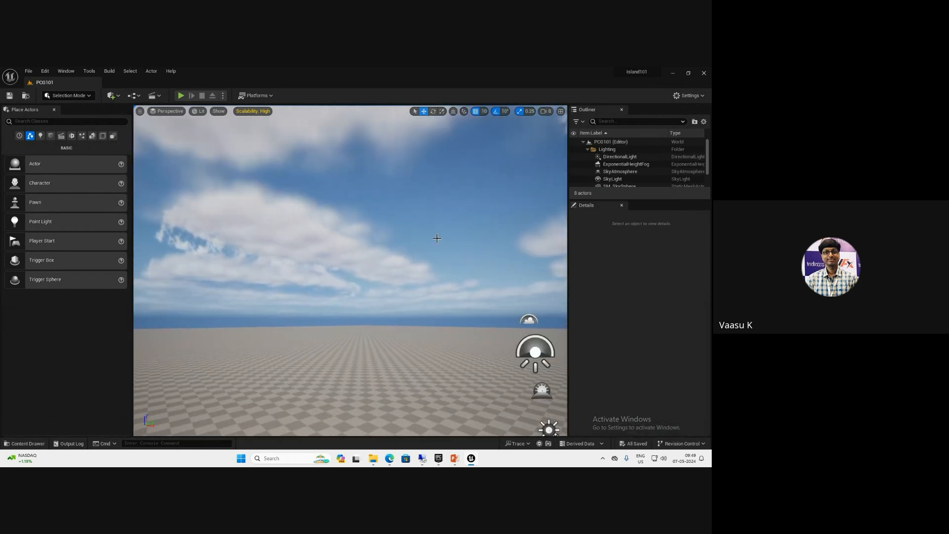
{"action": "scroll", "coordinate": [627, 176], "scroll_direction": "down", "scroll_amount": 2}
{"action": "left_click", "coordinate": [626, 173]}
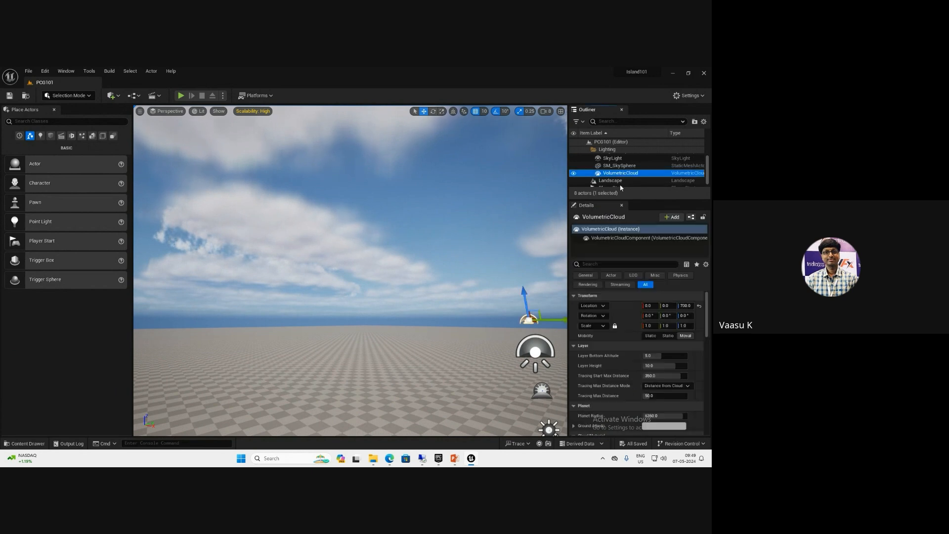
{"action": "scroll", "coordinate": [666, 381], "scroll_direction": "down", "scroll_amount": 3}
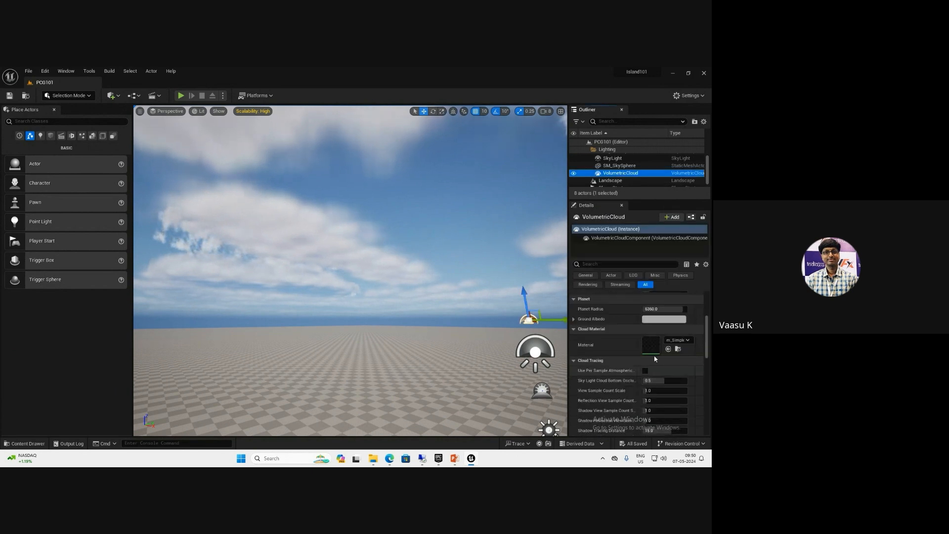
{"action": "left_click", "coordinate": [679, 348]}
{"action": "left_click", "coordinate": [308, 359]}
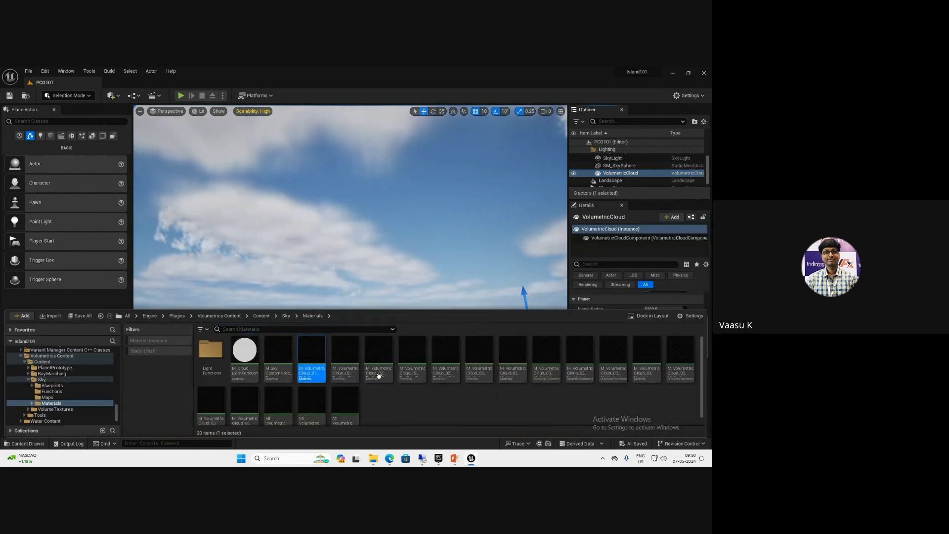
{"action": "key", "text": "ctrl+space"}
{"action": "left_click", "coordinate": [667, 349]}
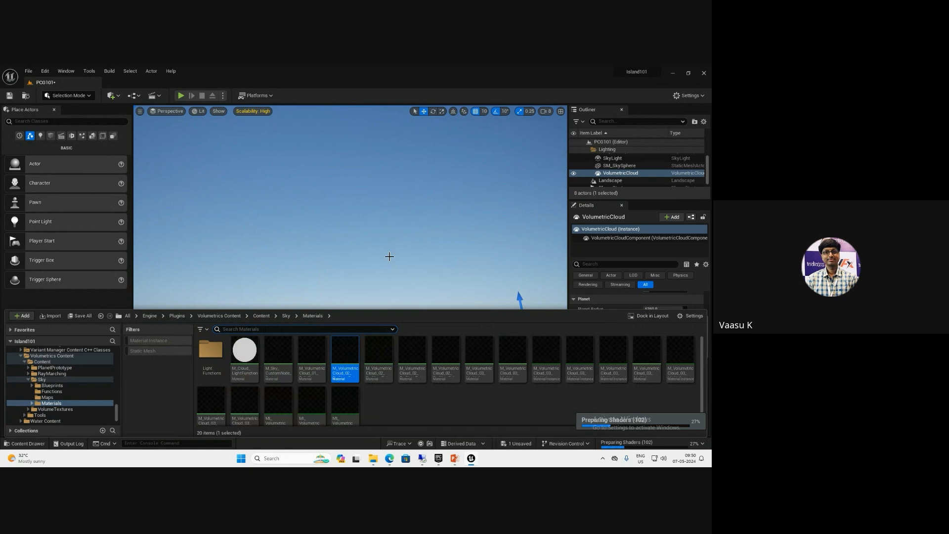
Return to the project content, open the InfinityBladeGrassLands folder, and look over the sky in the level
{"action": "mouse_move", "coordinate": [390, 256]}
{"action": "right_mouse_down"}
{"action": "mouse_move", "coordinate": [368, 269]}
{"action": "mouse_move", "coordinate": [344, 308]}
{"action": "mouse_move", "coordinate": [400, 266]}
{"action": "right_mouse_up"}
{"action": "key", "text": "ctrl+space"}
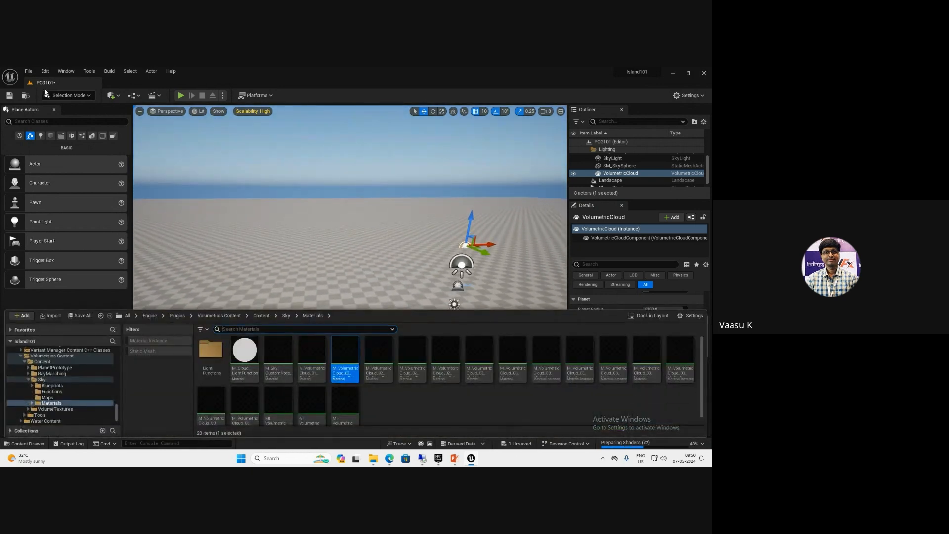
{"action": "scroll", "coordinate": [74, 381], "scroll_direction": "up", "scroll_amount": 3}
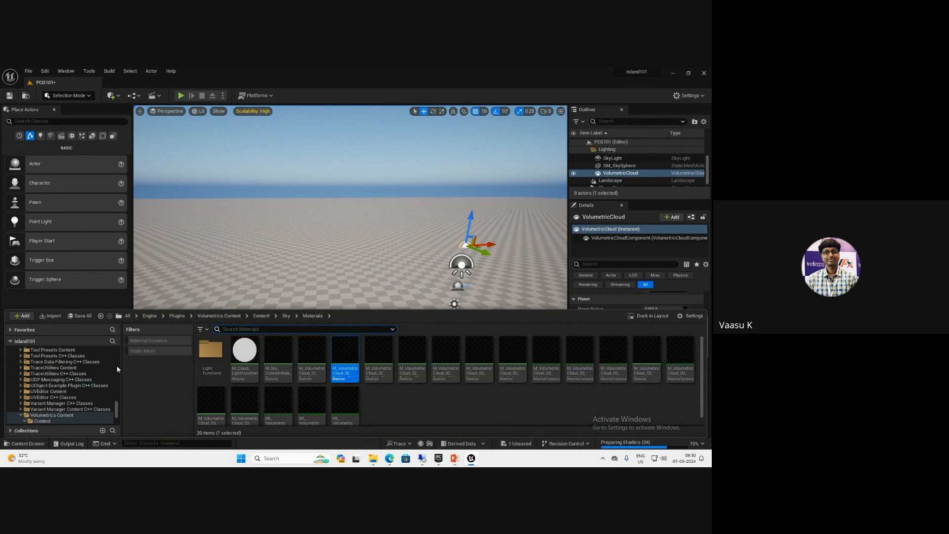
{"action": "left_click", "coordinate": [117, 366]}
{"action": "left_click_drag", "start_coordinate": [117, 364], "coordinate": [118, 352]}
{"action": "left_click", "coordinate": [49, 380]}
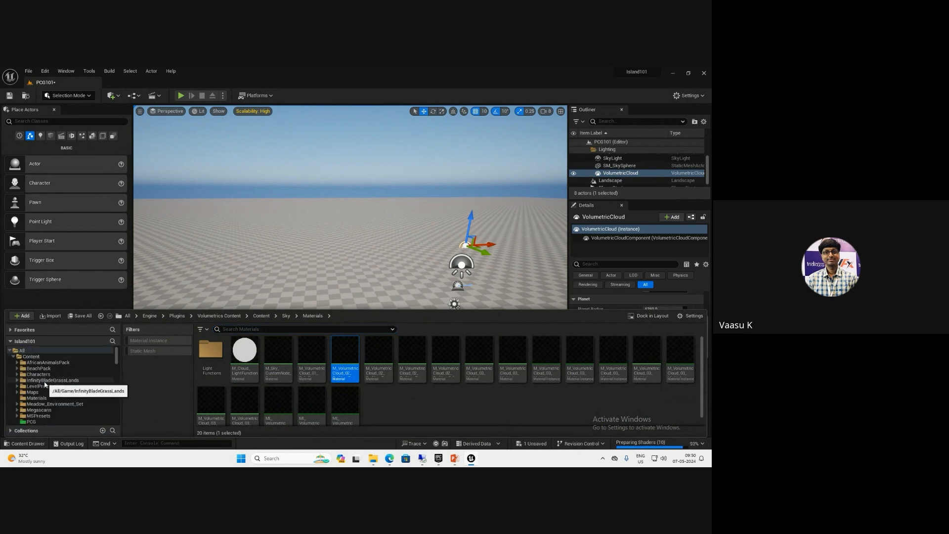
{"action": "right_click_drag", "start_coordinate": [307, 200], "coordinate": [204, 159]}
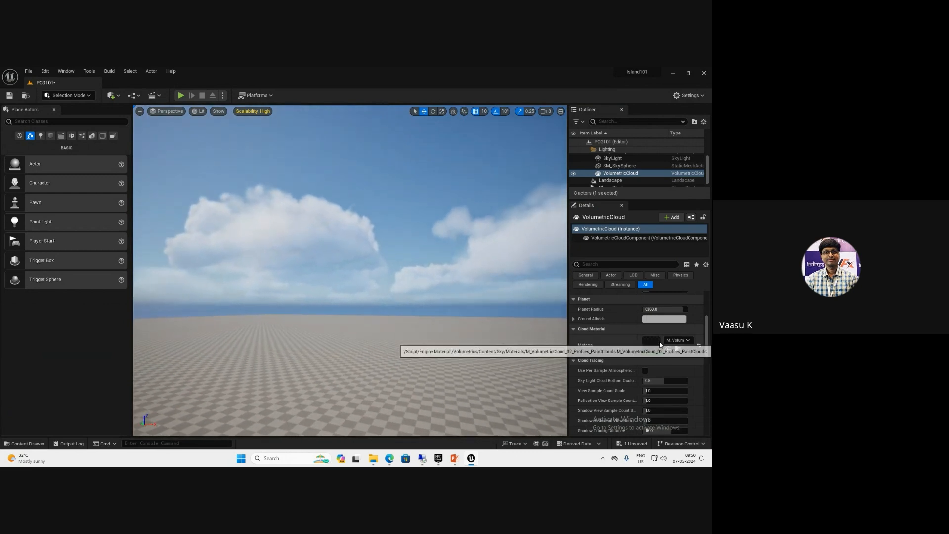
Examine the node graph of the cloud's assigned material and close the material editor
{"action": "double_click", "coordinate": [651, 357]}
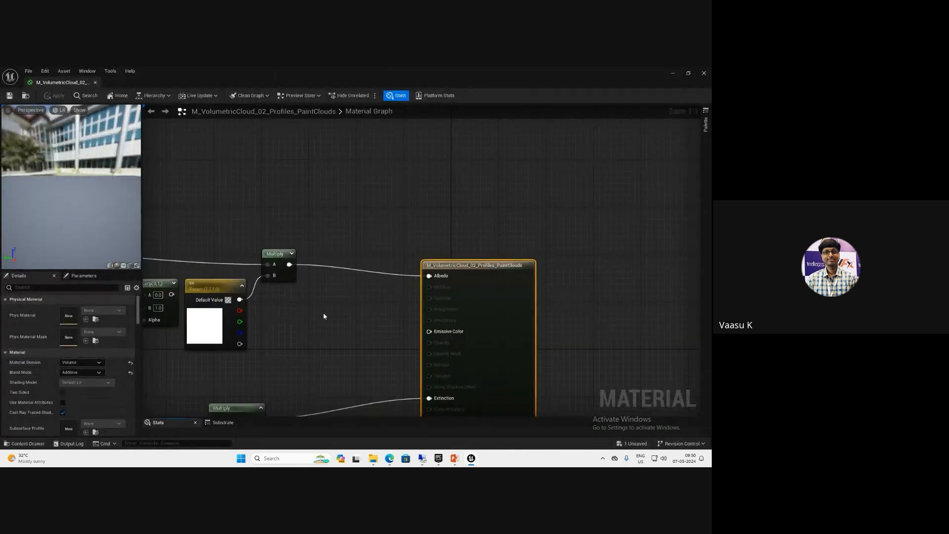
{"action": "scroll", "coordinate": [324, 317], "scroll_direction": "down", "scroll_amount": 6}
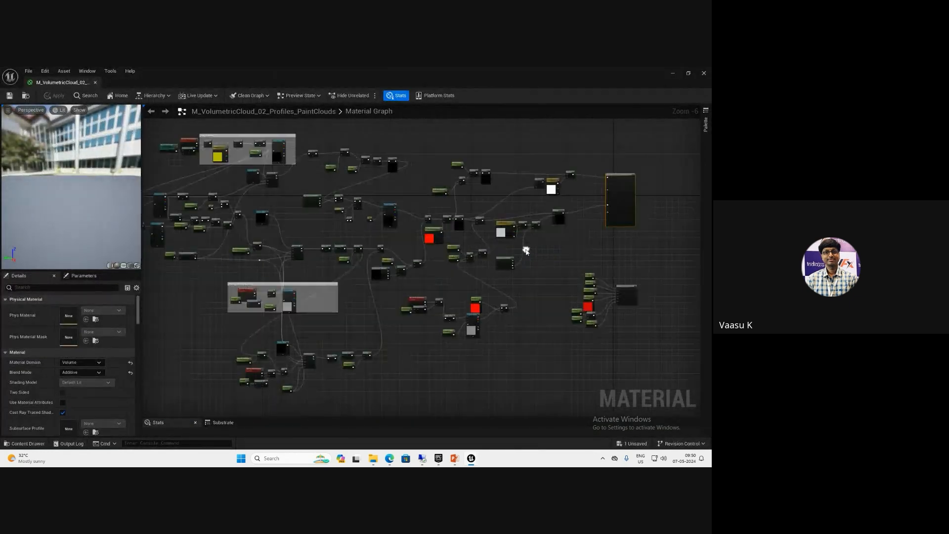
{"action": "left_click", "coordinate": [95, 83]}
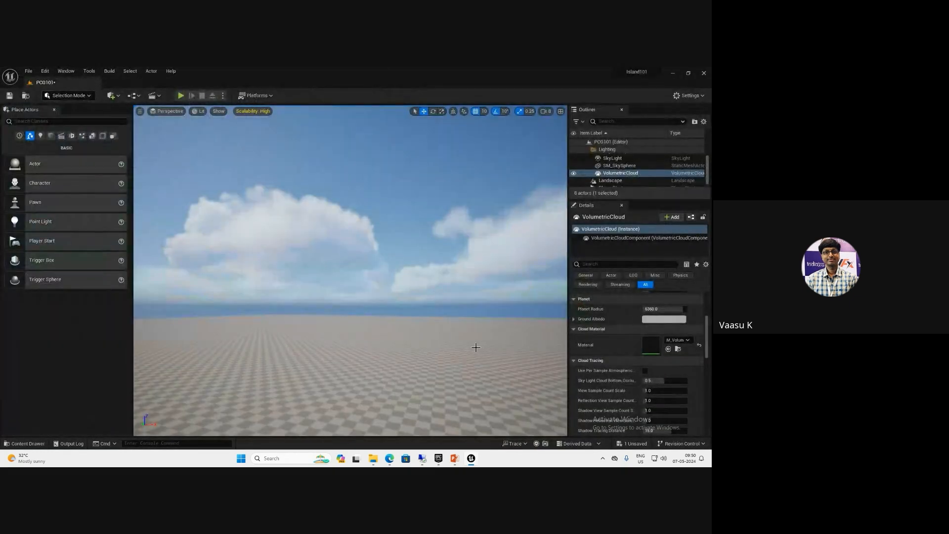
Raise the volumetric cloud's Layer Bottom Altitude and Layer Height to 20.0 each
{"action": "key", "text": "ctrl+space"}
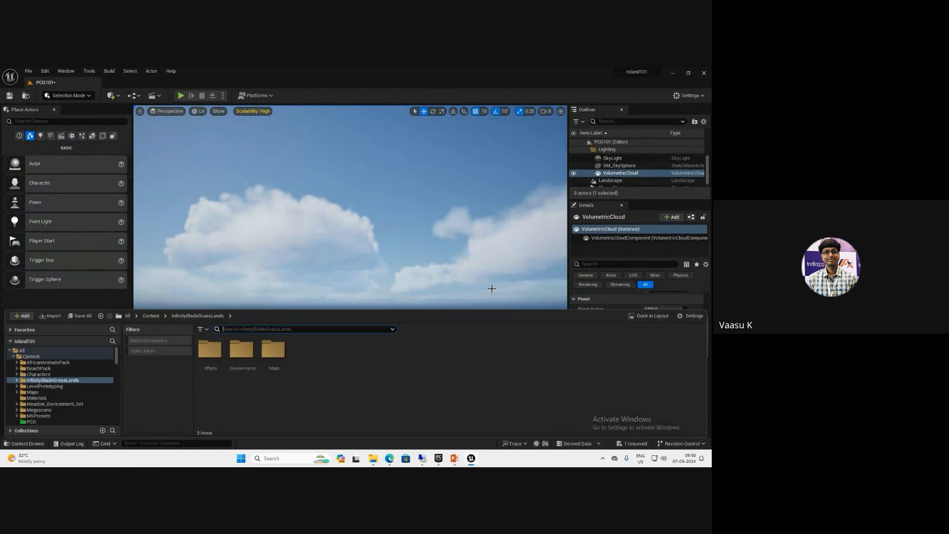
{"action": "key", "text": "ctrl+space"}
{"action": "scroll", "coordinate": [653, 385], "scroll_direction": "up", "scroll_amount": 4}
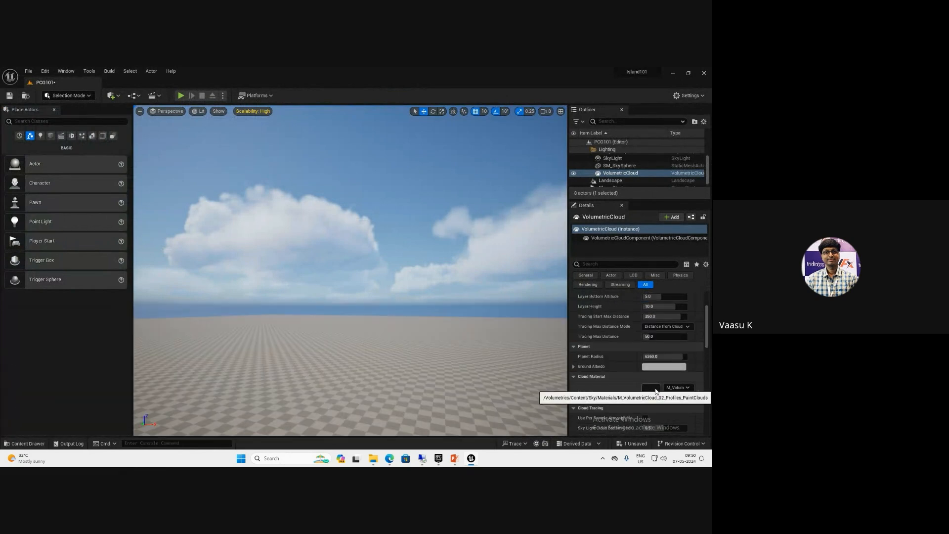
{"action": "scroll", "coordinate": [655, 388], "scroll_direction": "up", "scroll_amount": 3}
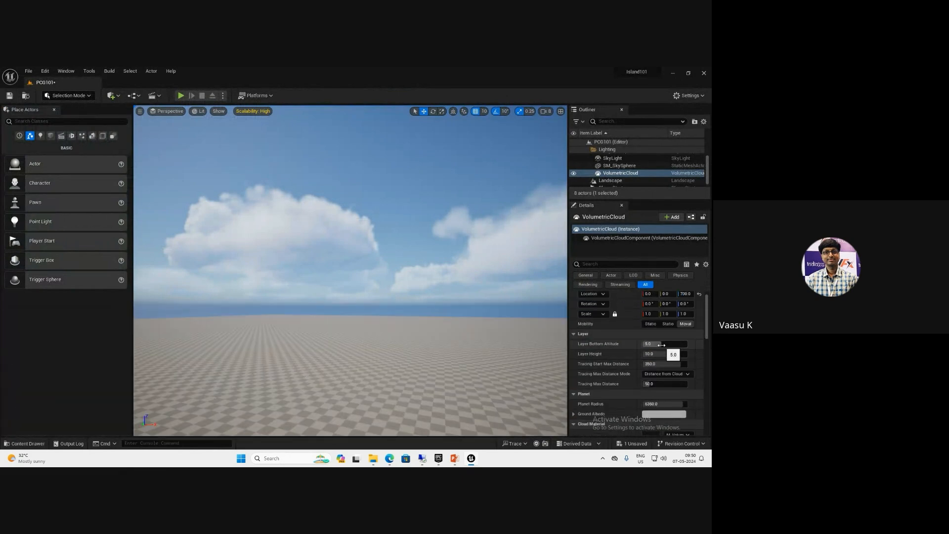
{"action": "left_click_drag", "start_coordinate": [656, 358], "coordinate": [698, 347]}
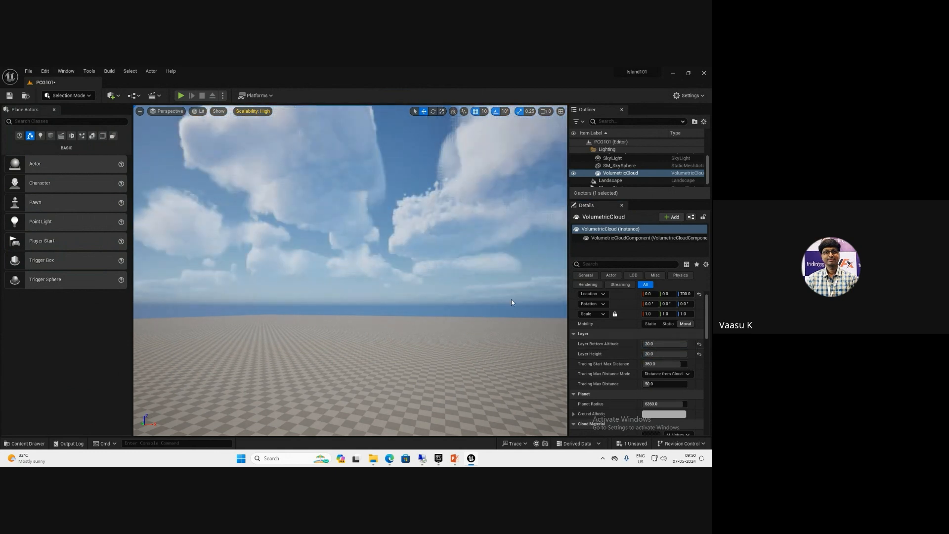
{"action": "mouse_move", "coordinate": [519, 300]}
{"action": "right_mouse_down"}
{"action": "mouse_move", "coordinate": [580, 292]}
{"action": "mouse_move", "coordinate": [533, 301]}
{"action": "right_mouse_up"}
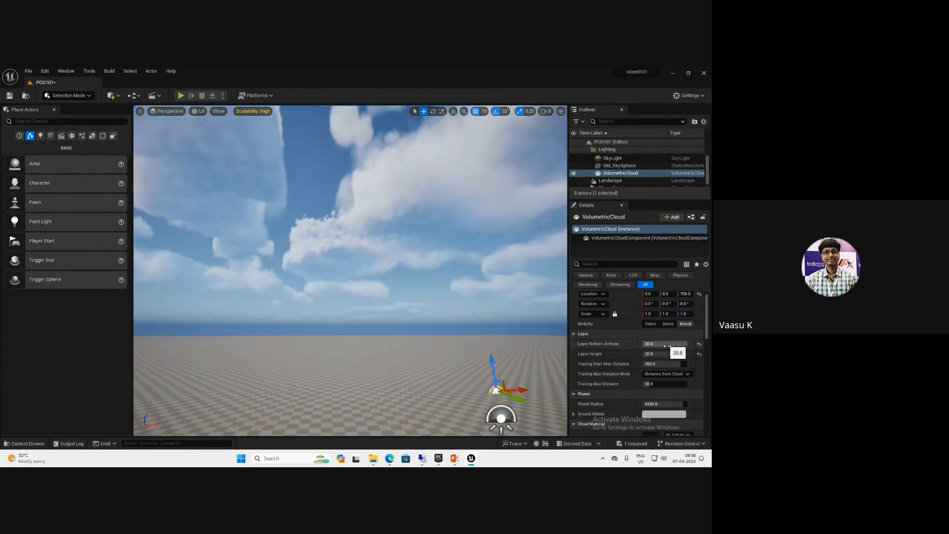
Try a Layer Height of about 0.5, and reset the cloud's Layer Bottom Altitude and Layer Height to their defaults
{"action": "left_click_drag", "start_coordinate": [672, 354], "coordinate": [642, 364]}
{"action": "right_click_drag", "start_coordinate": [376, 277], "coordinate": [343, 328]}
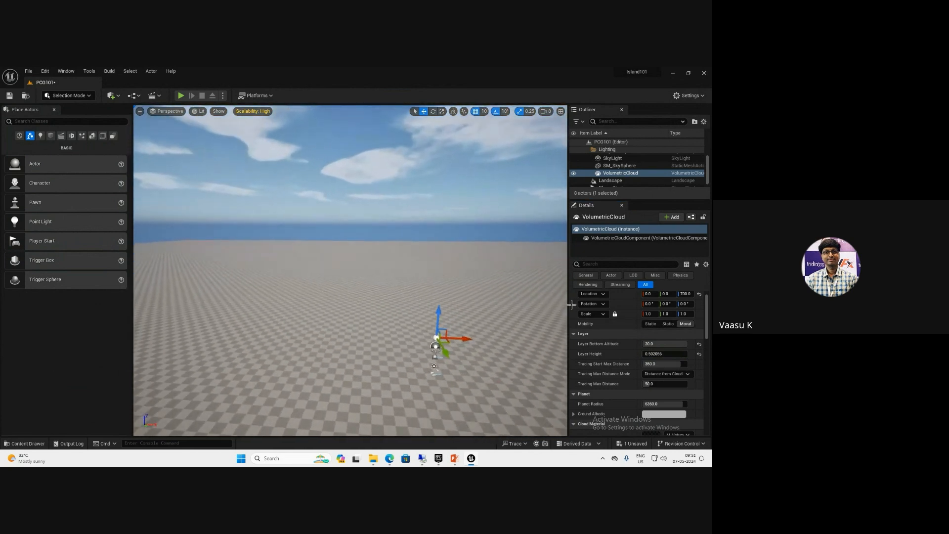
{"action": "left_click", "coordinate": [701, 345]}
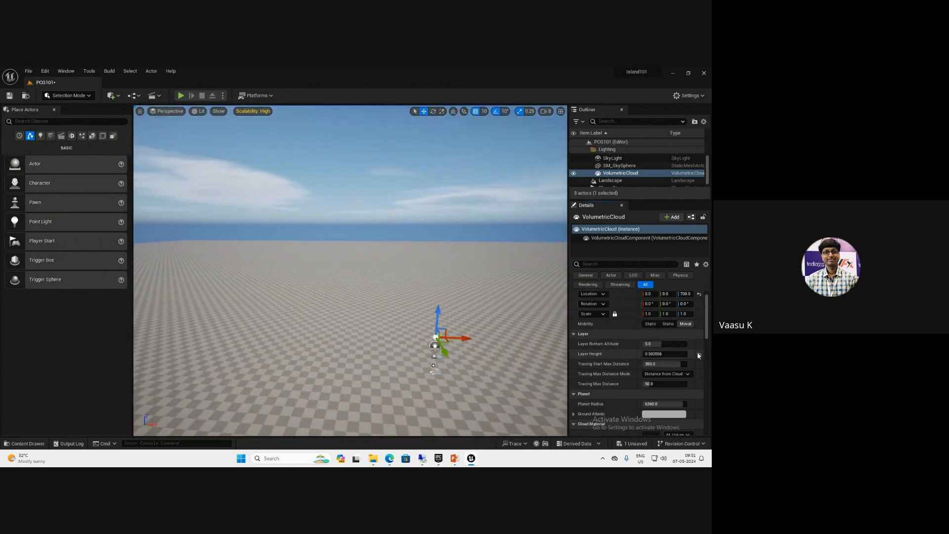
{"action": "left_click", "coordinate": [699, 354]}
Set the volumetric cloud's Tracing Max Distance to 20
{"action": "scroll", "coordinate": [673, 382], "scroll_direction": "down", "scroll_amount": 1}
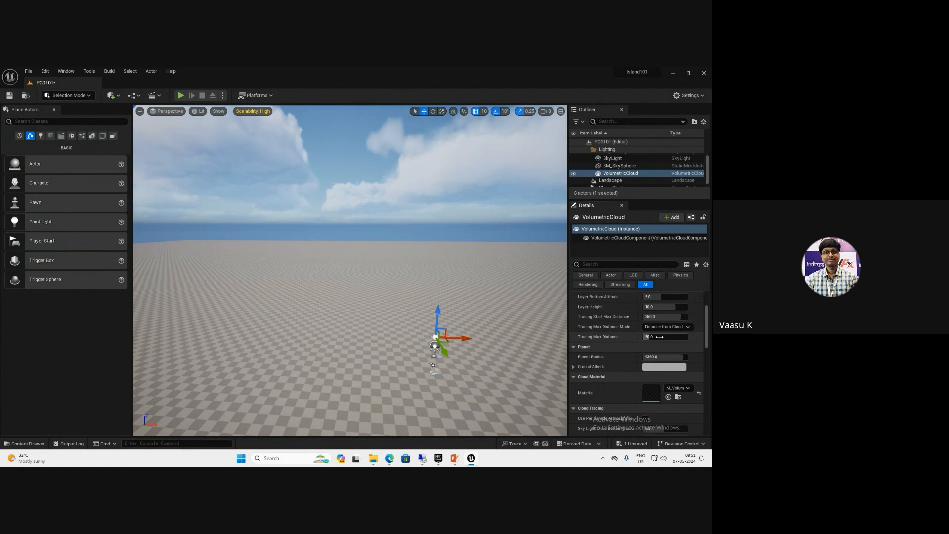
{"action": "left_click", "coordinate": [661, 336]}
{"action": "type", "text": "20"}
{"action": "key", "text": "Return"}
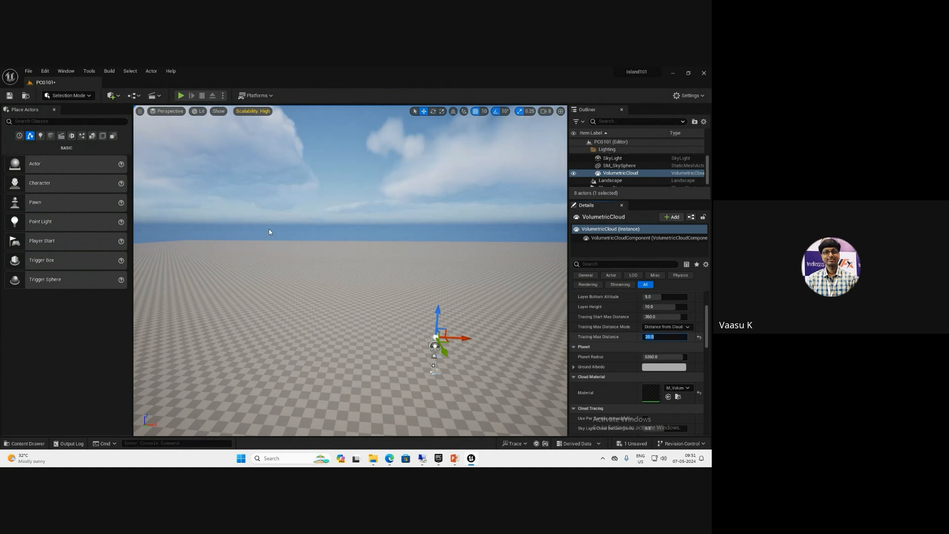
{"action": "right_click_drag", "start_coordinate": [222, 194], "coordinate": [252, 207]}
{"action": "scroll", "coordinate": [604, 331], "scroll_direction": "down", "scroll_amount": 5}
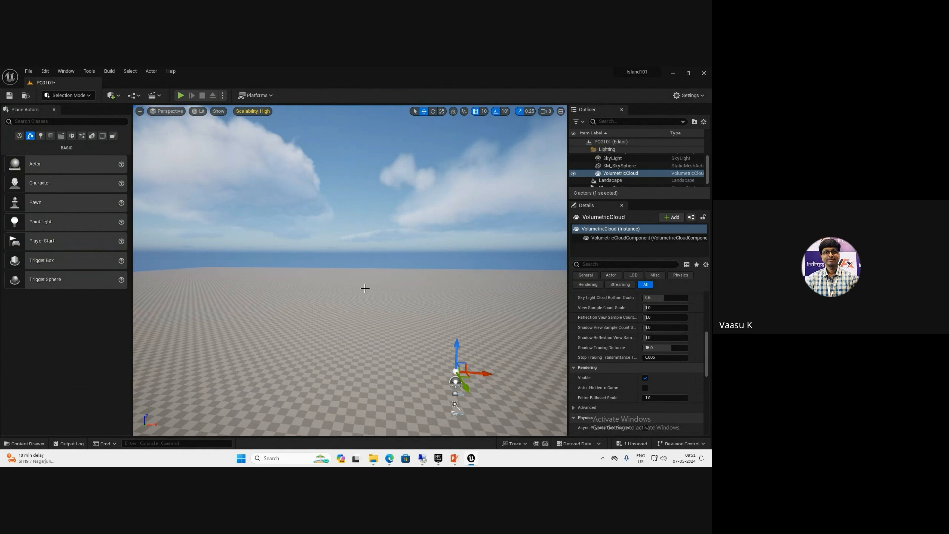
Create a PCG Graph asset in the project's PCG content folder
{"action": "right_click_drag", "start_coordinate": [307, 318], "coordinate": [352, 371]}
{"action": "scroll", "coordinate": [306, 318], "scroll_direction": "up", "scroll_amount": 5}
{"action": "right_click_drag", "start_coordinate": [306, 318], "coordinate": [262, 277]}
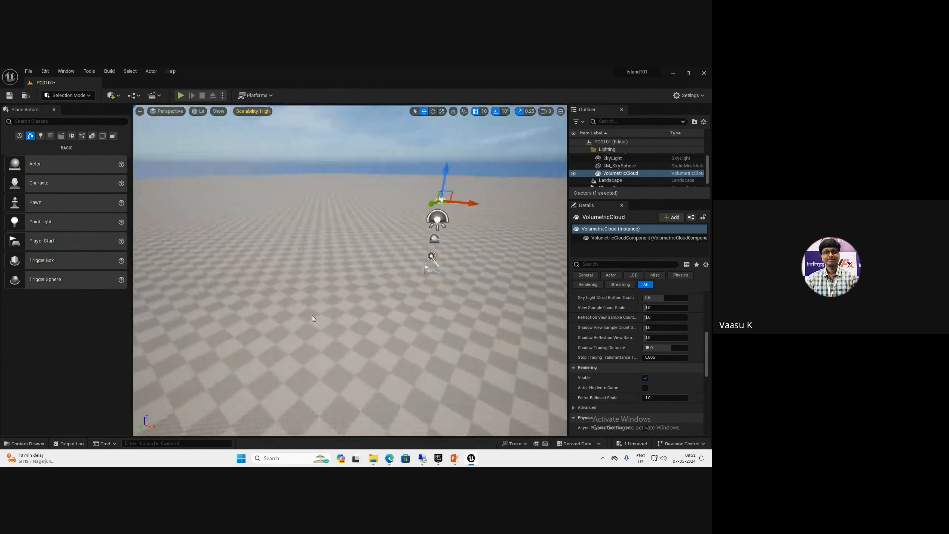
{"action": "scroll", "coordinate": [307, 318], "scroll_direction": "up", "scroll_amount": 4}
{"action": "right_click_drag", "start_coordinate": [306, 318], "coordinate": [310, 311]}
{"action": "key", "text": "ctrl+space"}
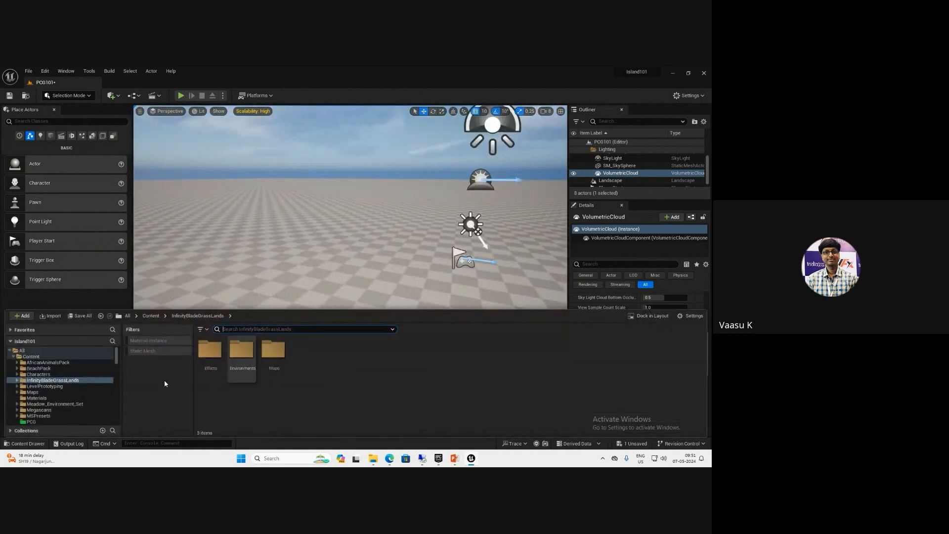
{"action": "left_click", "coordinate": [34, 421]}
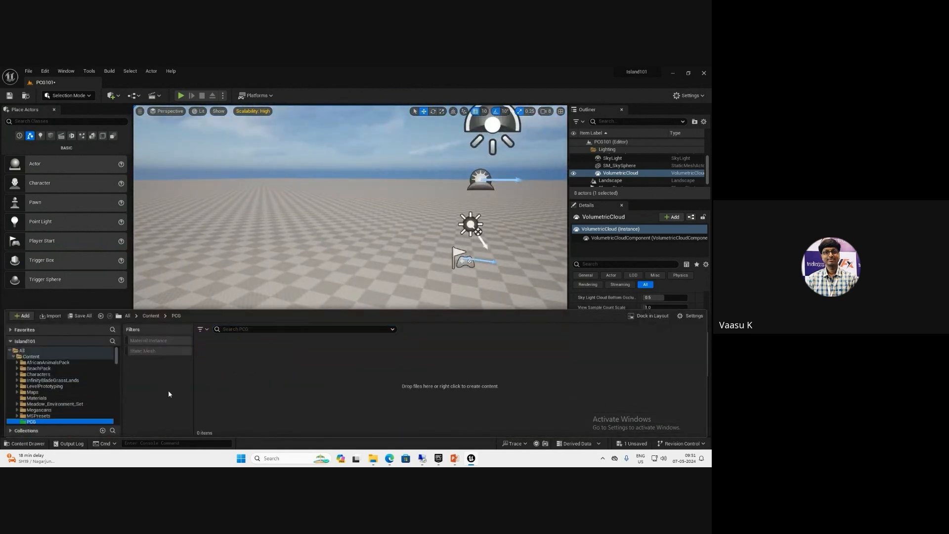
{"action": "right_click", "coordinate": [239, 378]}
{"action": "mouse_move", "coordinate": [262, 332]}
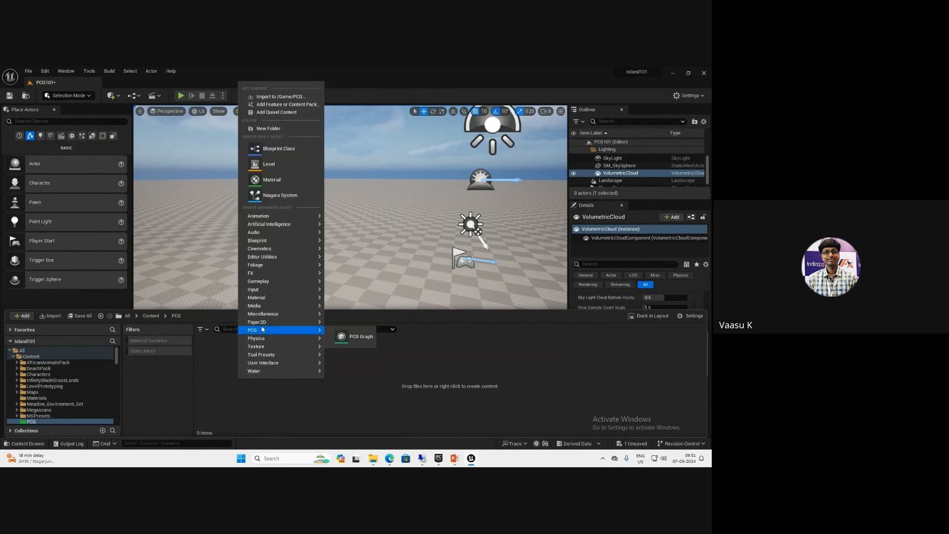
{"action": "left_click", "coordinate": [345, 338]}
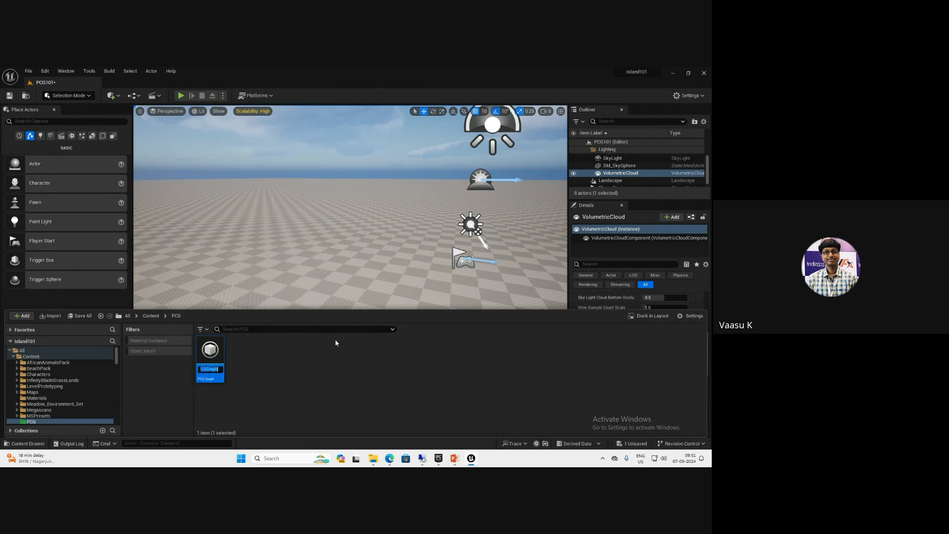
Name the new PCG graph PCG_ForestGenric and open it for editing
{"action": "type", "text": "PCG"}
{"action": "type", "text": "_Foi="}
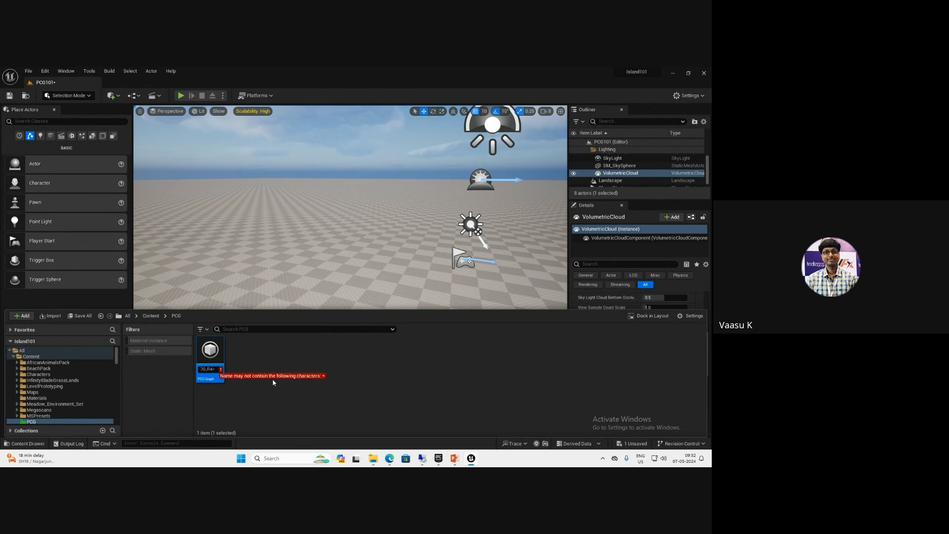
{"action": "key", "text": "BackSpace"}
{"action": "type", "text": "e"}
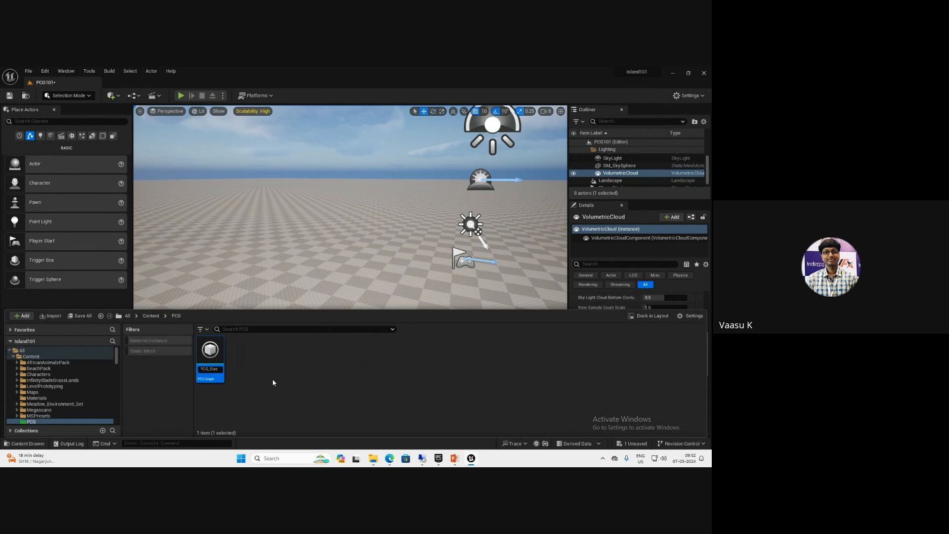
{"action": "type", "text": "st"}
{"action": "type", "text": "G"}
{"action": "type", "text": "en"}
{"action": "type", "text": "eric"}
{"action": "key", "text": "Return"}
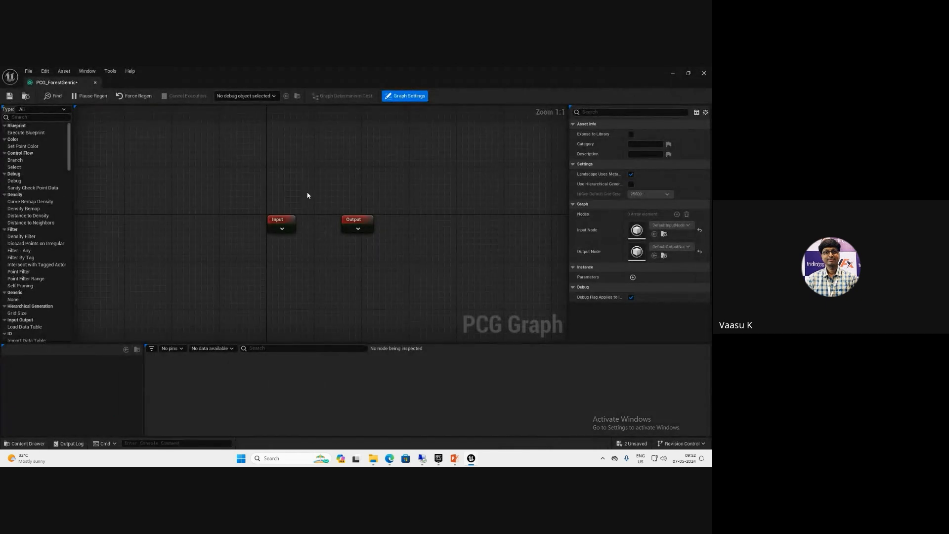
Add a Get Landscape Data node to the graph below the Input node
{"action": "right_click", "coordinate": [299, 220]}
{"action": "type", "text": "get"}
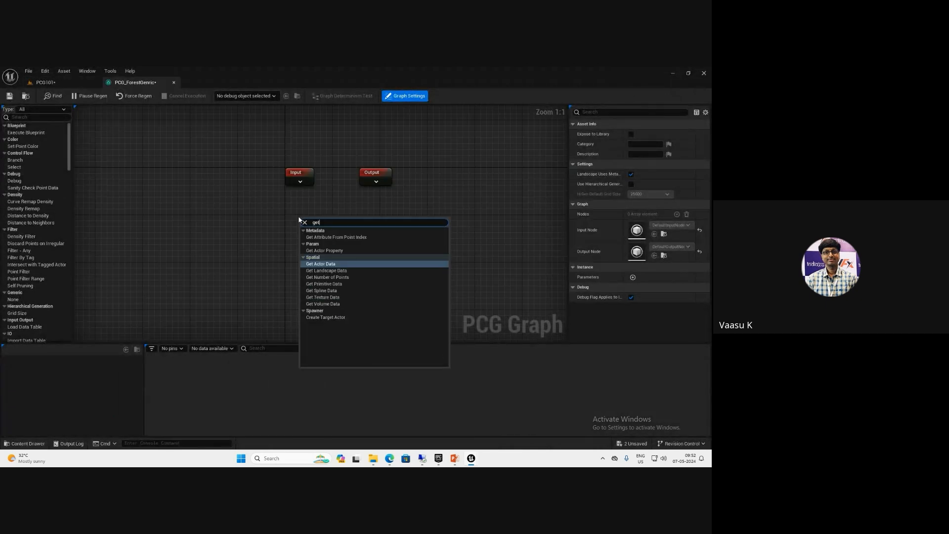
{"action": "type", "text": "la"}
{"action": "key", "text": "Return"}
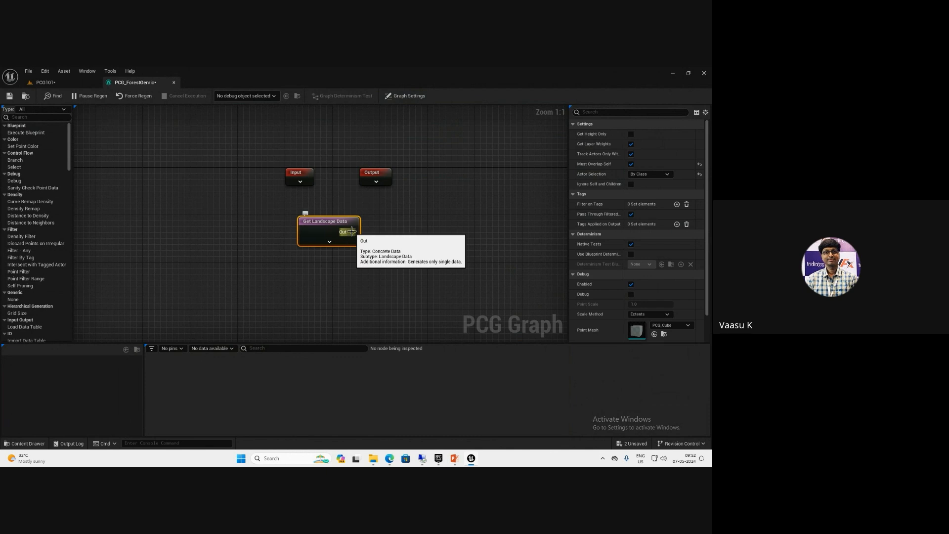
Add a Surface Sampler node fed by the Get Landscape Data output and shift the landscape node slightly away from it
{"action": "left_click_drag", "start_coordinate": [352, 232], "coordinate": [387, 247]}
{"action": "left_click", "coordinate": [327, 250]}
{"action": "left_click", "coordinate": [331, 225]}
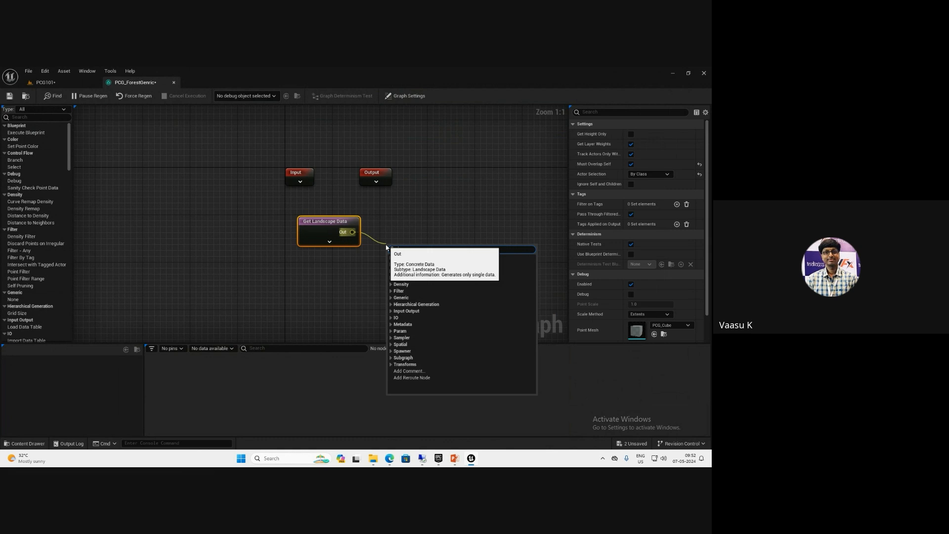
{"action": "type", "text": "sur"}
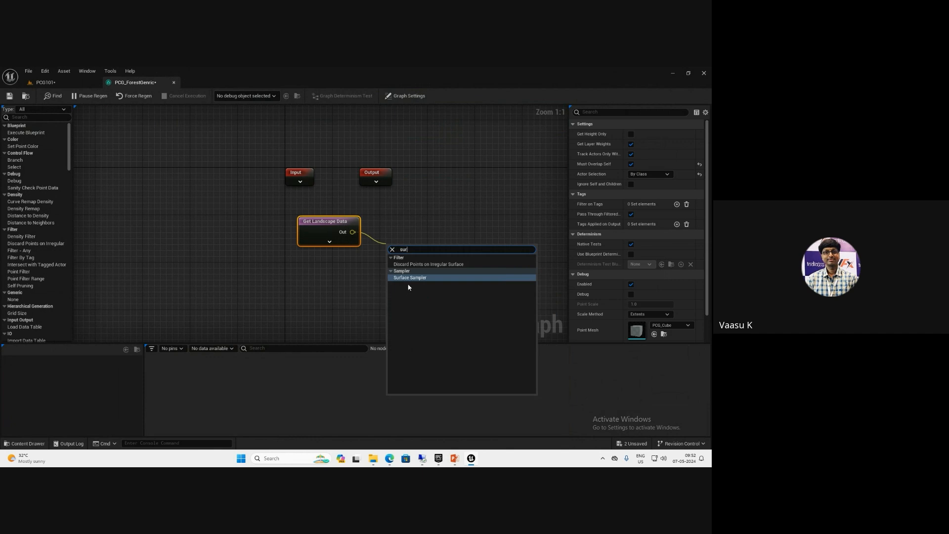
{"action": "key", "text": "Return"}
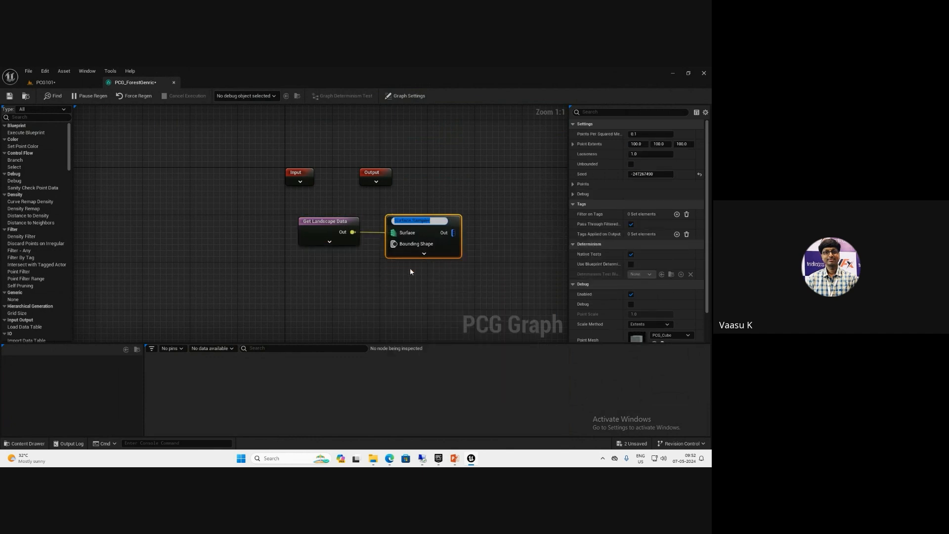
{"action": "left_click_drag", "start_coordinate": [335, 231], "coordinate": [326, 229]}
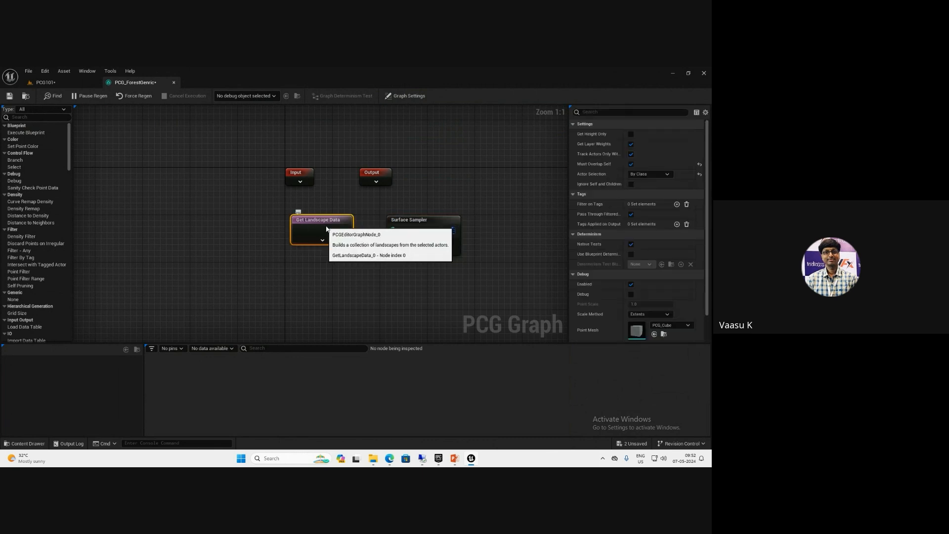
{"action": "left_click", "coordinate": [435, 233]}
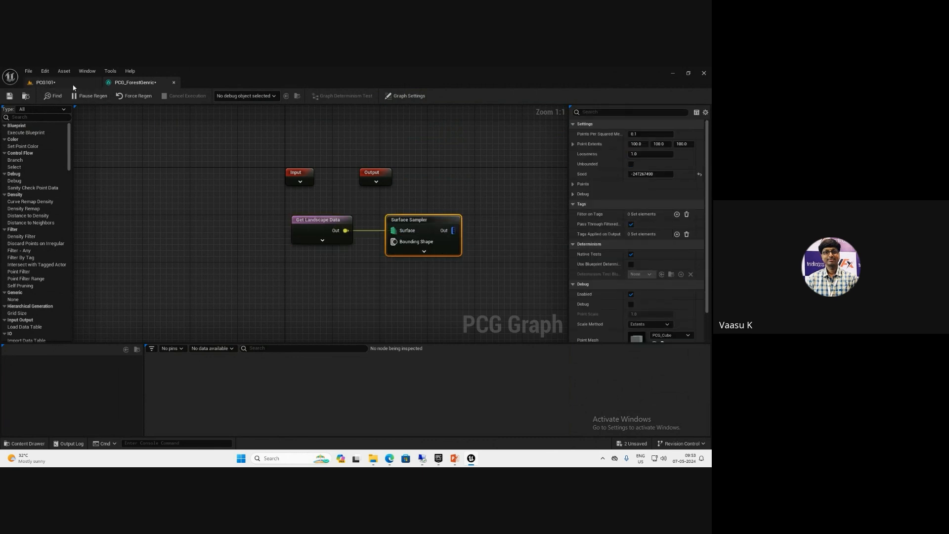
Place the PCG_ForestGenric graph on the landscape in the PCG101 level as a PCG volume
{"action": "left_click", "coordinate": [47, 82]}
{"action": "key", "text": "ctrl+space"}
{"action": "left_click_drag", "start_coordinate": [218, 350], "coordinate": [325, 275]}
{"action": "right_click_drag", "start_coordinate": [332, 330], "coordinate": [356, 328]}
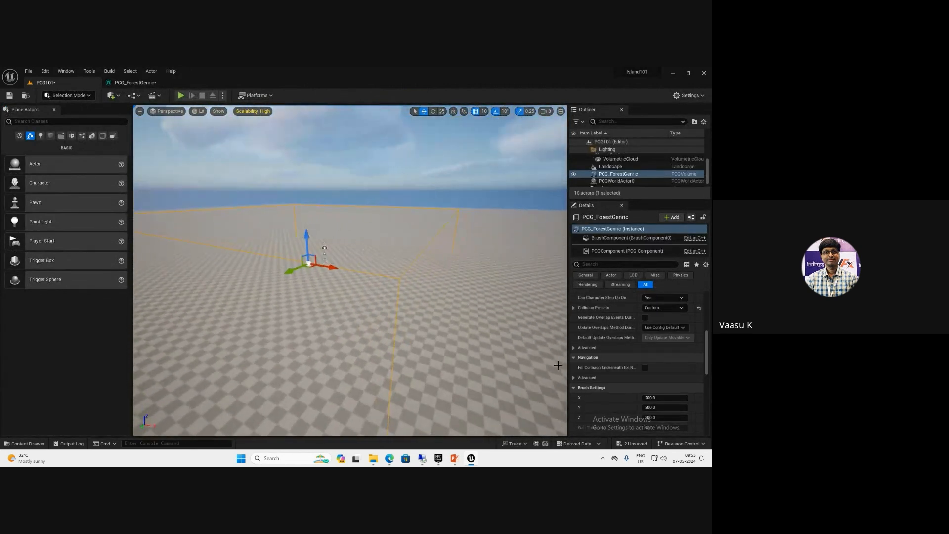
{"action": "scroll", "coordinate": [633, 360], "scroll_direction": "up", "scroll_amount": 10}
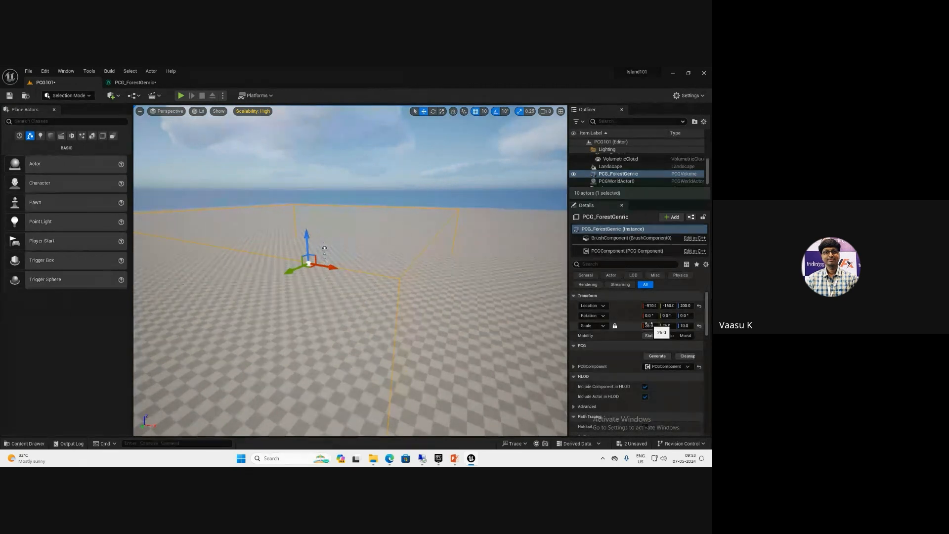
{"action": "key", "text": "w"}
{"action": "right_click_drag", "start_coordinate": [245, 247], "coordinate": [171, 133]}
Enable Debug on the Surface Sampler node in the PCG_ForestGenric graph
{"action": "left_click", "coordinate": [127, 86]}
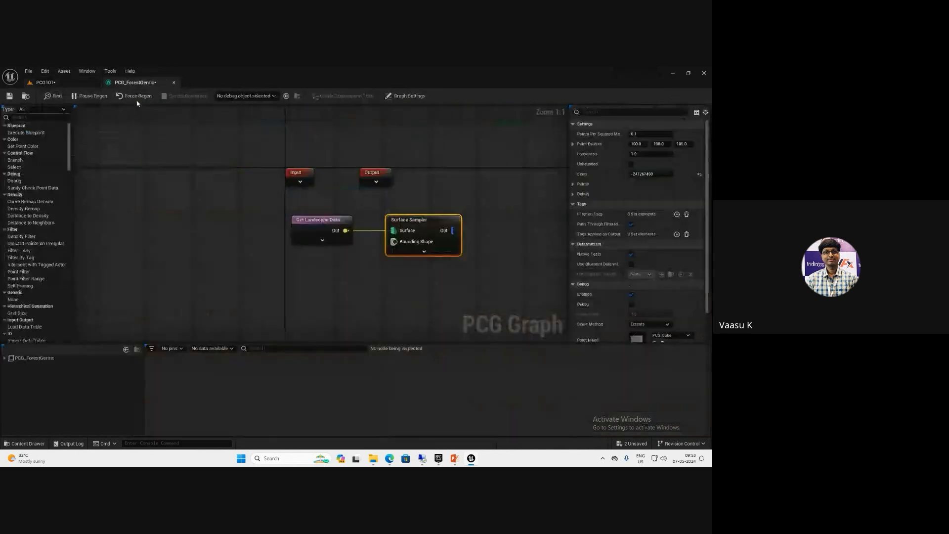
{"action": "left_click", "coordinate": [309, 228]}
{"action": "left_click_drag", "start_coordinate": [261, 208], "coordinate": [366, 277]}
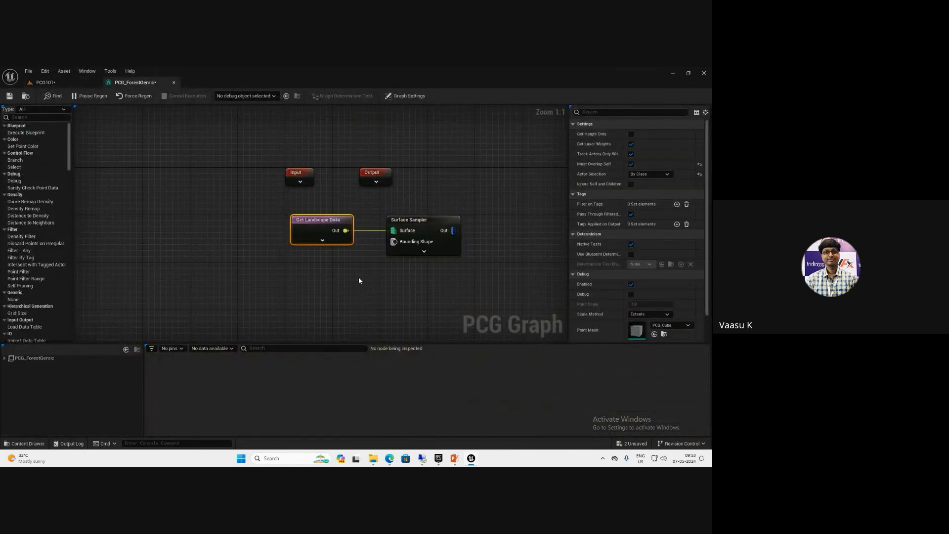
{"action": "right_click_drag", "start_coordinate": [359, 281], "coordinate": [315, 280]}
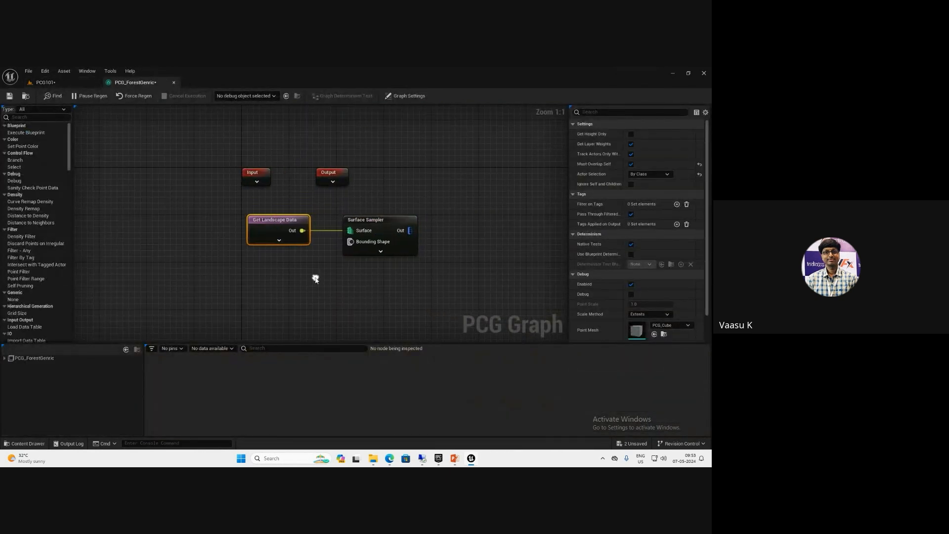
{"action": "left_click", "coordinate": [379, 224]}
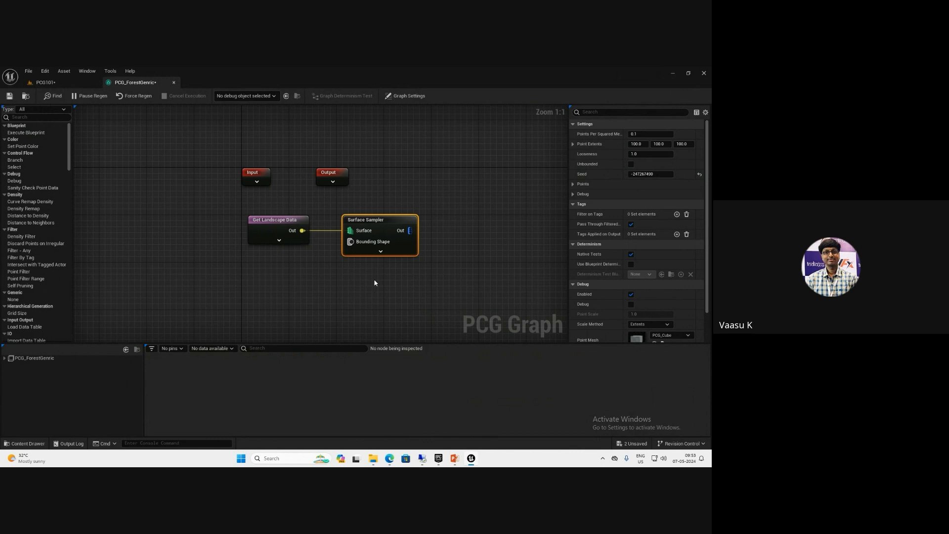
{"action": "right_click", "coordinate": [361, 221]}
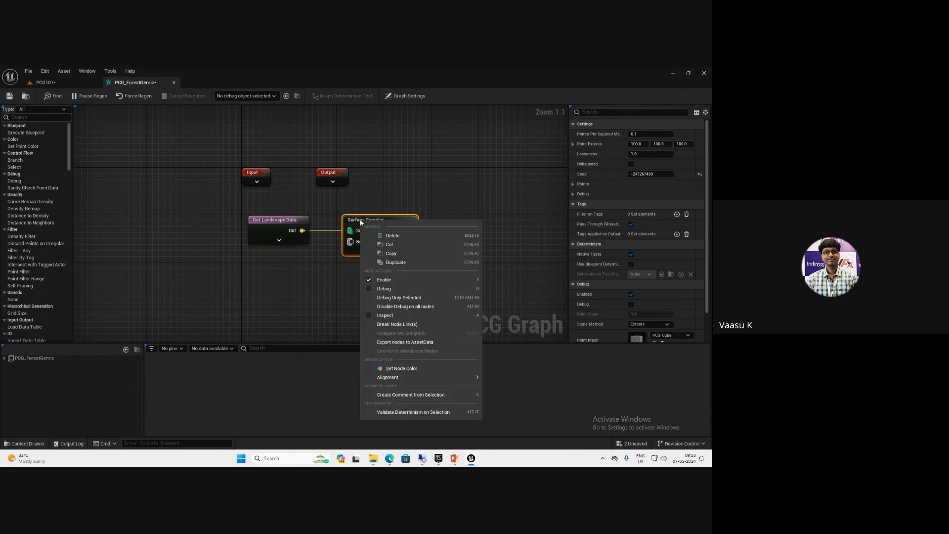
{"action": "left_click", "coordinate": [384, 290]}
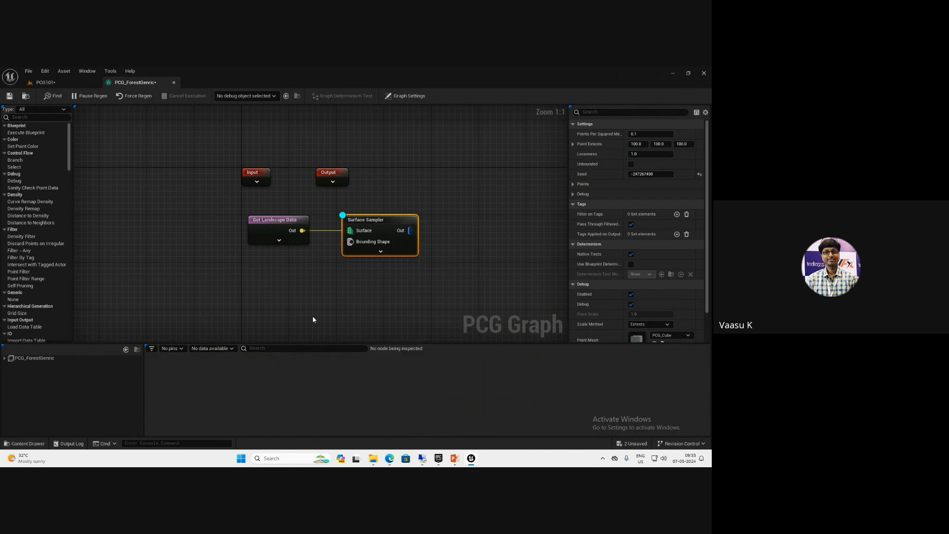
Examine the Surface Sampler's debug points inside the PCG volume in the level from several viewpoints
{"action": "left_click", "coordinate": [44, 82]}
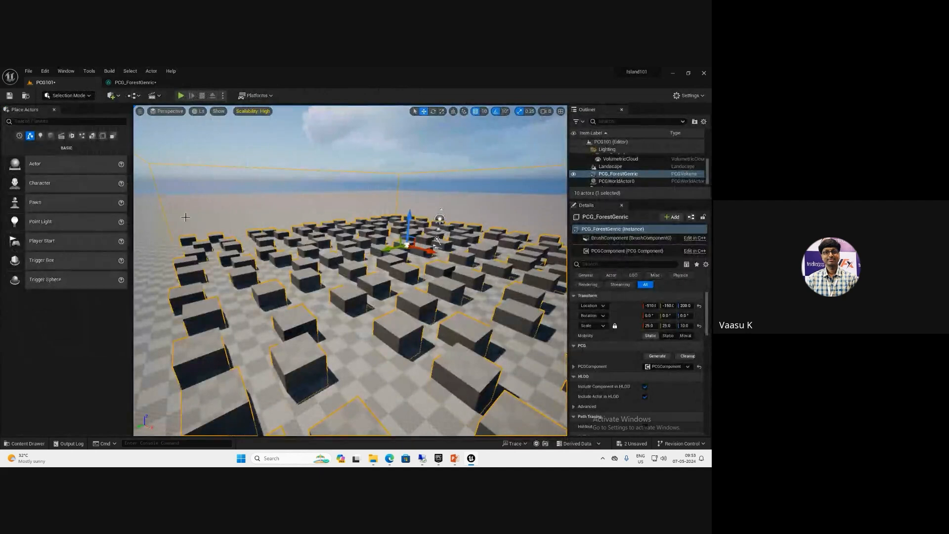
{"action": "right_click_drag", "start_coordinate": [339, 325], "coordinate": [305, 290]}
{"action": "scroll", "coordinate": [305, 290], "scroll_direction": "down", "scroll_amount": 3}
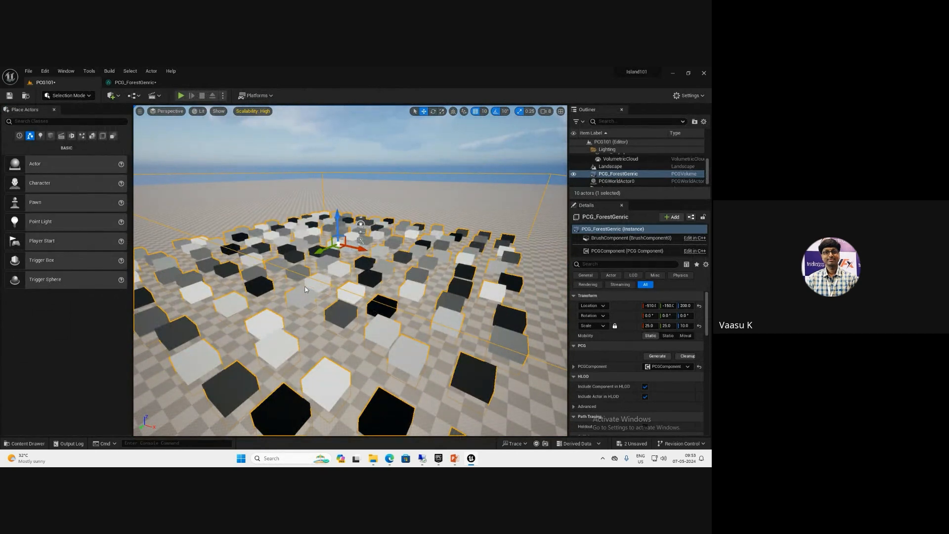
{"action": "scroll", "coordinate": [304, 289], "scroll_direction": "up", "scroll_amount": 5}
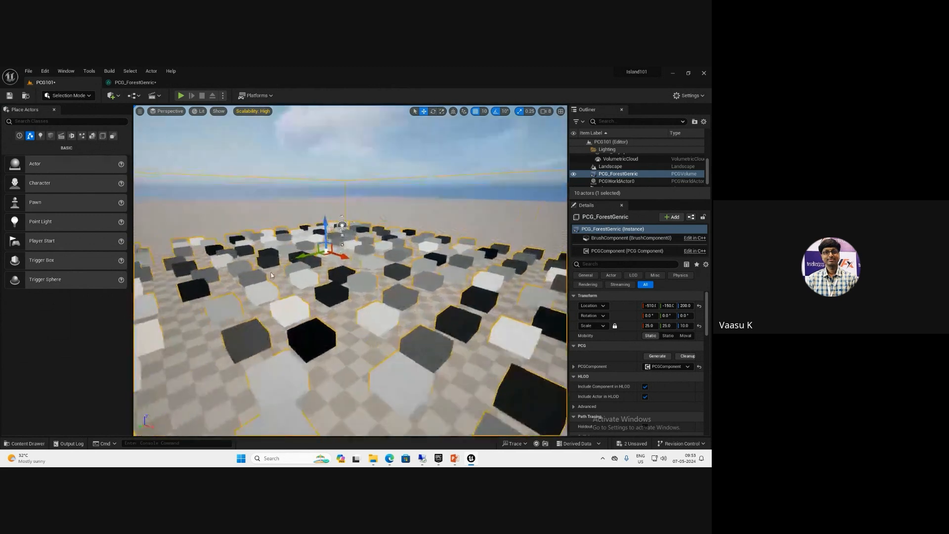
{"action": "key", "text": "s"}
{"action": "right_click_drag", "start_coordinate": [270, 281], "coordinate": [270, 301]}
{"action": "key", "text": "w"}
{"action": "key", "text": "w"}
{"action": "key", "text": "s"}
{"action": "key", "text": "d"}
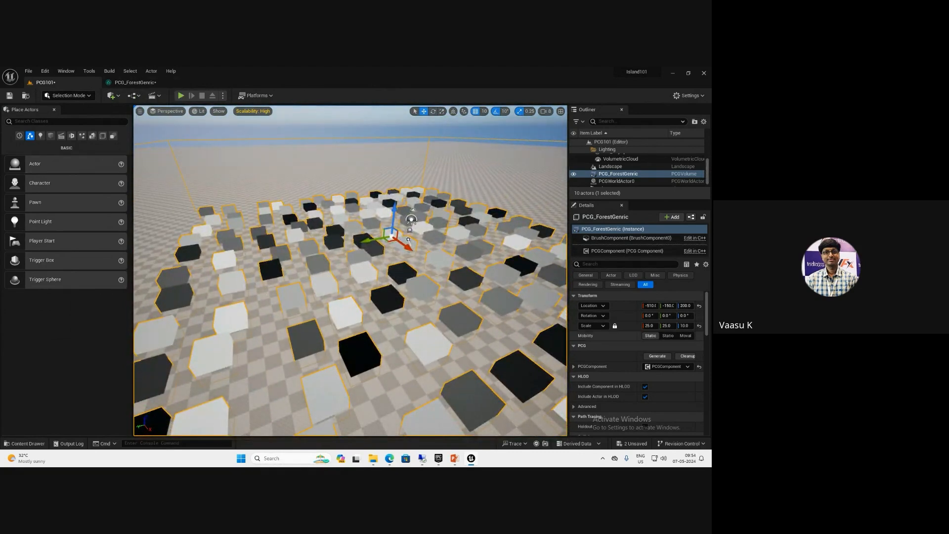
Turn off the Surface Sampler's Debug option, check the level without it, and turn it back on
{"action": "left_click", "coordinate": [134, 82]}
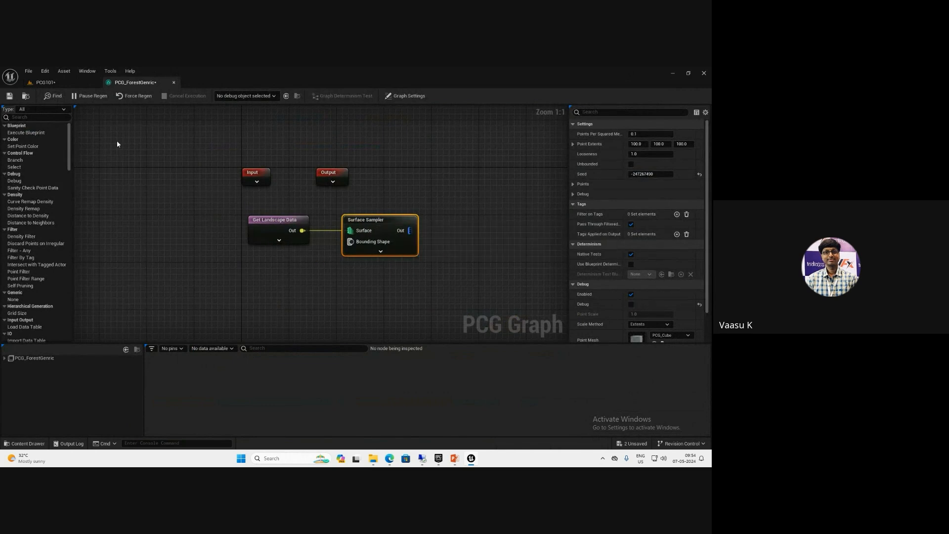
{"action": "left_click", "coordinate": [45, 82]}
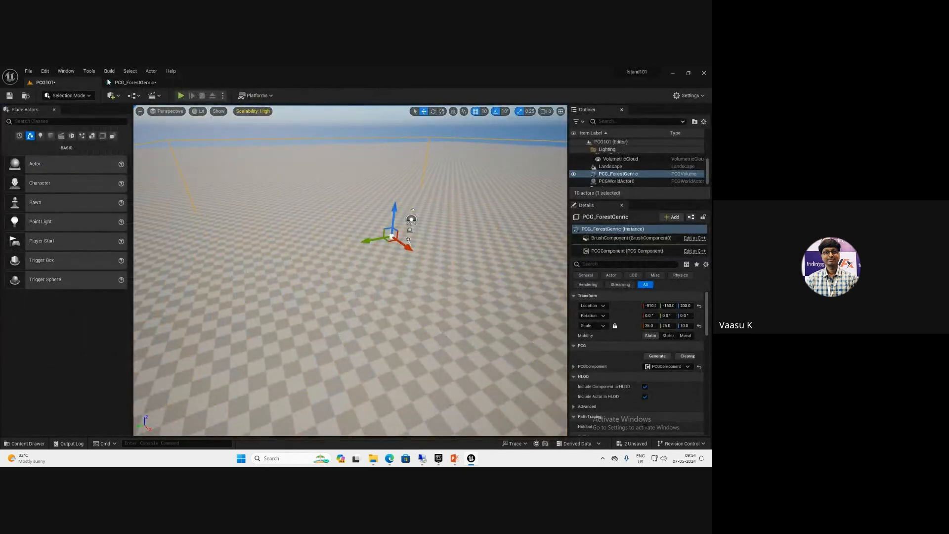
{"action": "left_click", "coordinate": [129, 82]}
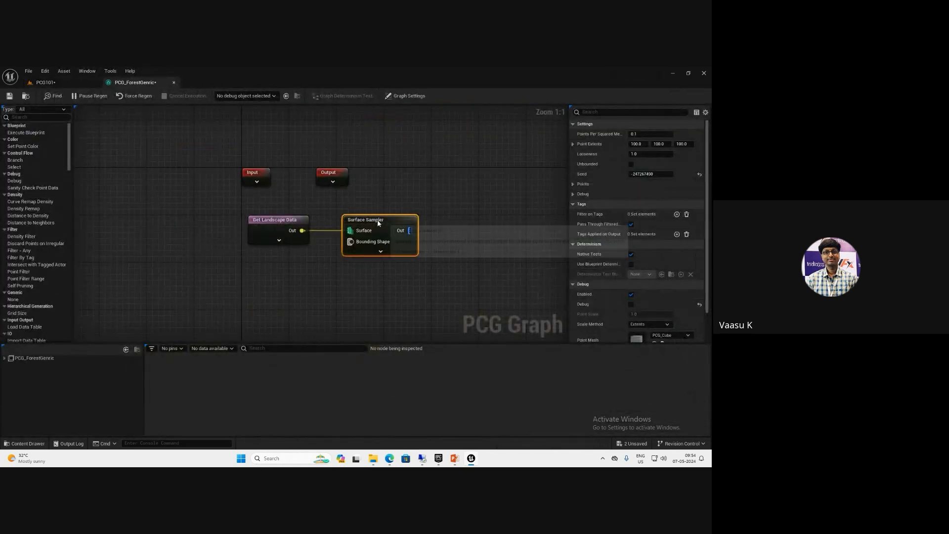
{"action": "right_click_drag", "start_coordinate": [378, 294], "coordinate": [355, 299]}
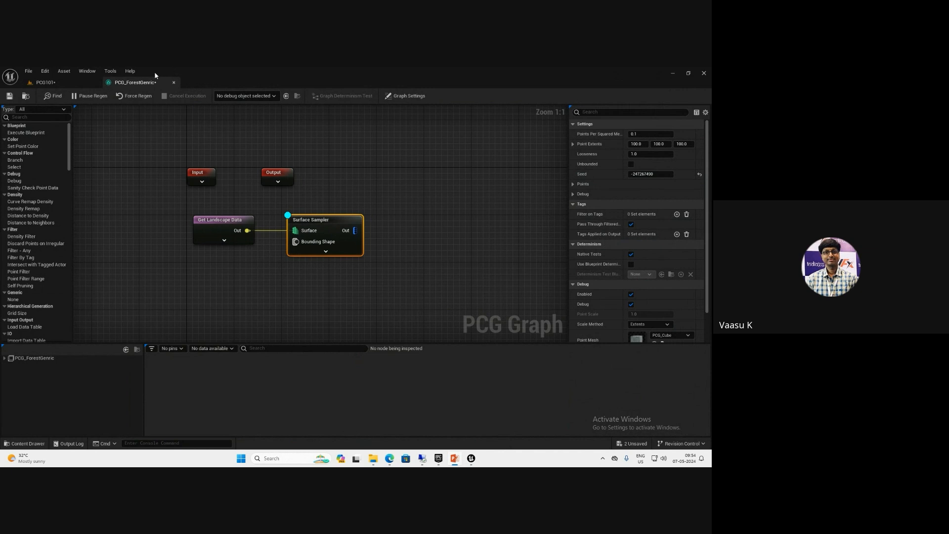
Undock the PCG_ForestGenric editor into a floating window over the level, bring the Surface Sampler into view, and widen the node's settings area
{"action": "left_click_drag", "start_coordinate": [151, 83], "coordinate": [201, 237]}
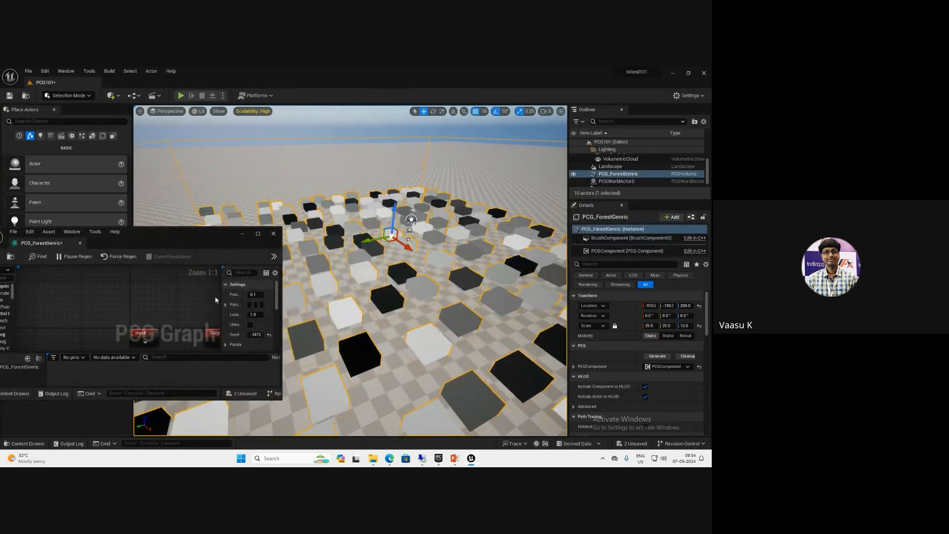
{"action": "right_click_drag", "start_coordinate": [198, 304], "coordinate": [117, 232]}
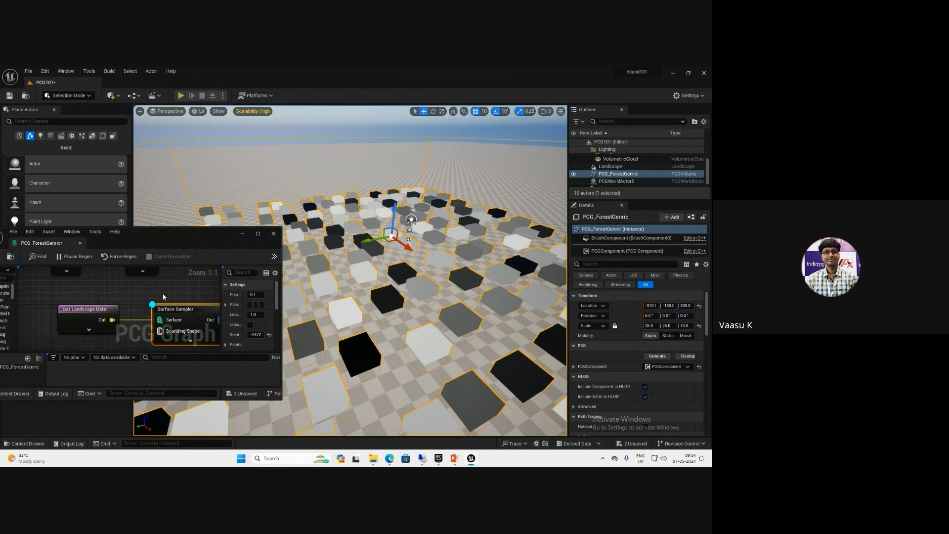
{"action": "right_click_drag", "start_coordinate": [162, 292], "coordinate": [128, 292]}
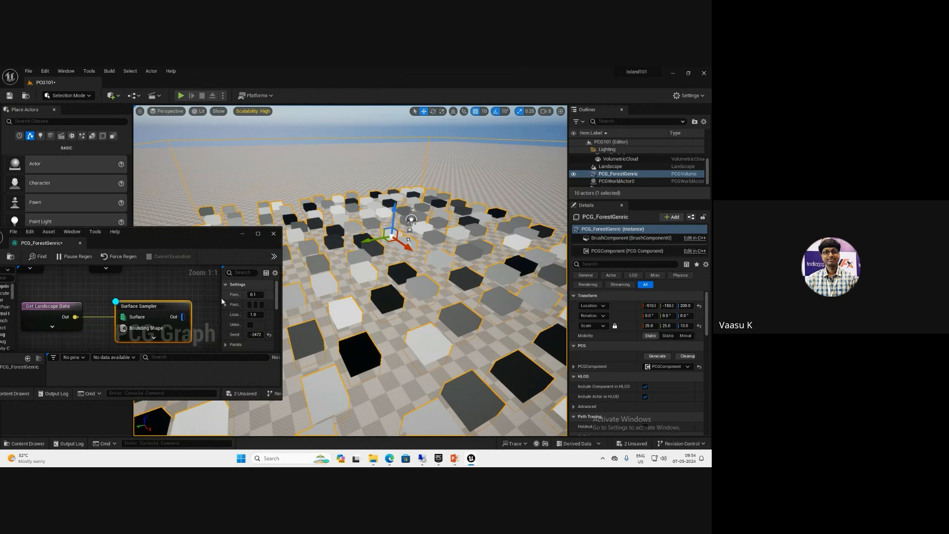
{"action": "left_click_drag", "start_coordinate": [215, 298], "coordinate": [175, 298]}
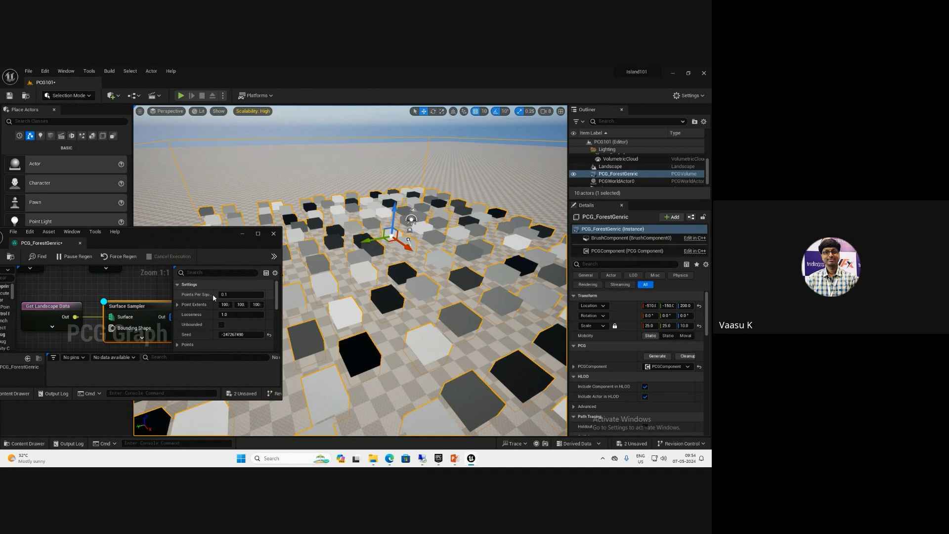
Set the Surface Sampler's Points Per Squared Meter to 0.2 and check the debug points in the level
{"action": "left_click_drag", "start_coordinate": [214, 294], "coordinate": [227, 294]}
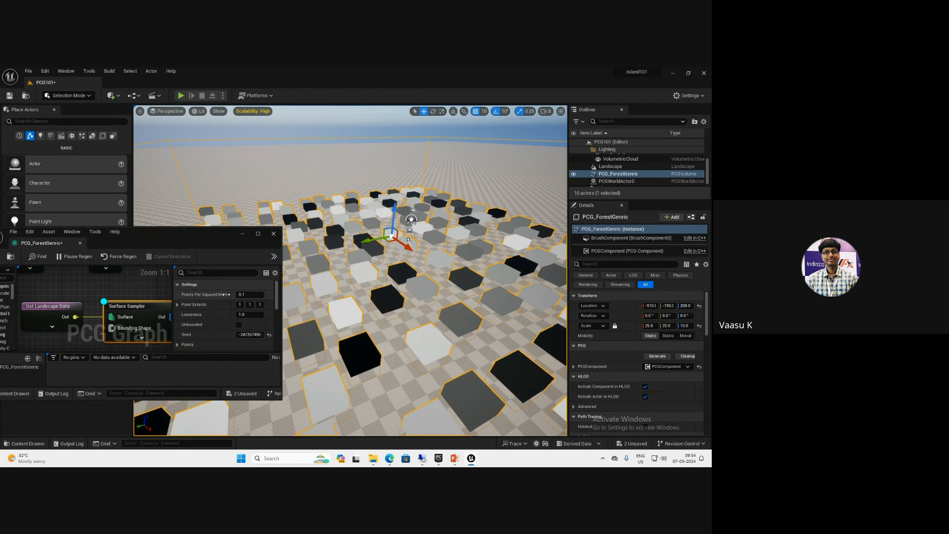
{"action": "left_click", "coordinate": [254, 295]}
{"action": "type", "text": "0.2"}
{"action": "key", "text": "Return"}
{"action": "right_click_drag", "start_coordinate": [362, 308], "coordinate": [353, 312]}
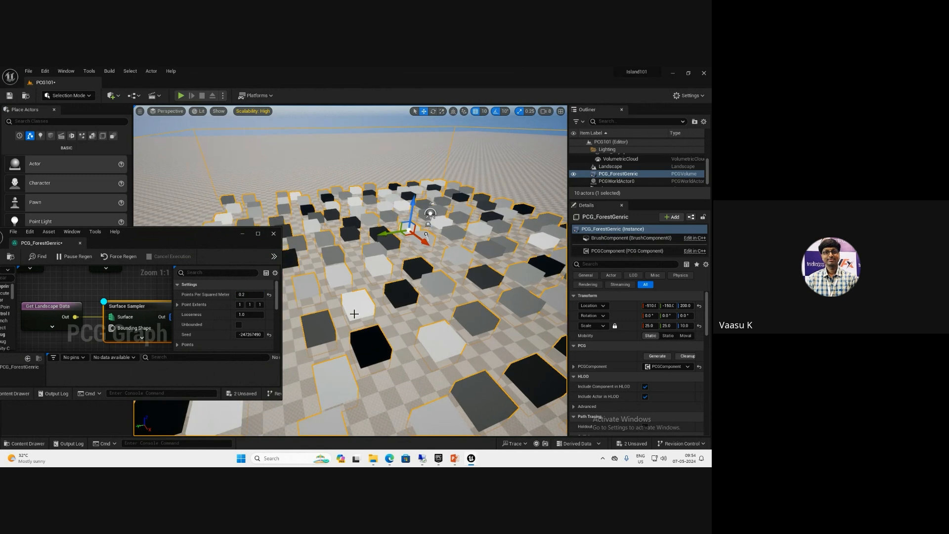
Set the Surface Sampler's Points Per Squared Meter to 0.05
{"action": "left_click", "coordinate": [248, 296]}
{"action": "key", "text": "BackSpace"}
{"action": "type", "text": "0.05"}
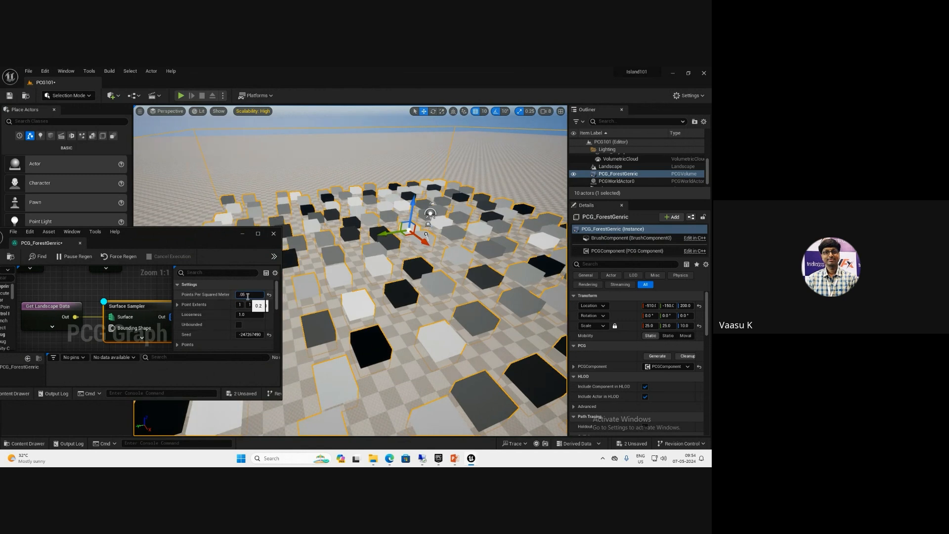
{"action": "key", "text": "Return"}
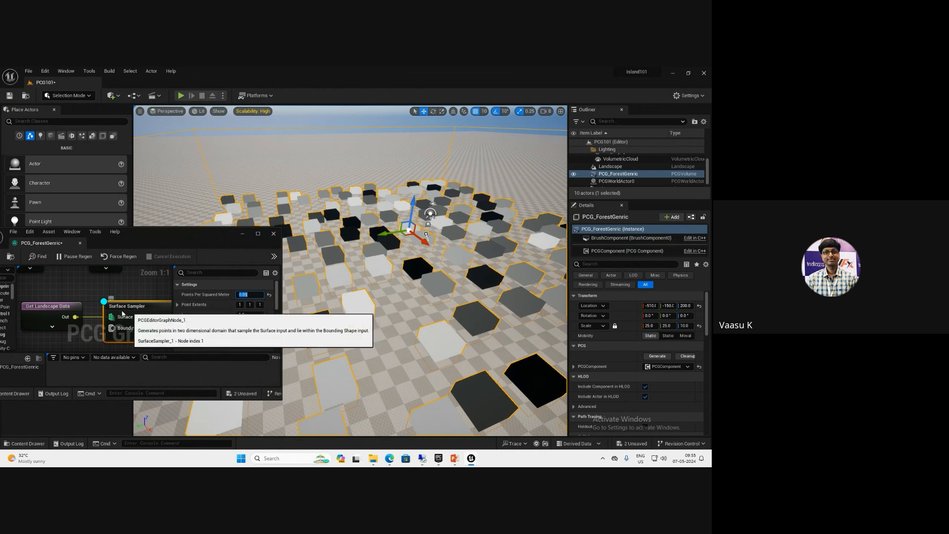
Shift the Get Landscape Data and Surface Sampler nodes aside and widen the settings area for the Surface Sampler
{"action": "left_click_drag", "start_coordinate": [45, 289], "coordinate": [140, 339]}
{"action": "left_click_drag", "start_coordinate": [122, 301], "coordinate": [87, 302]}
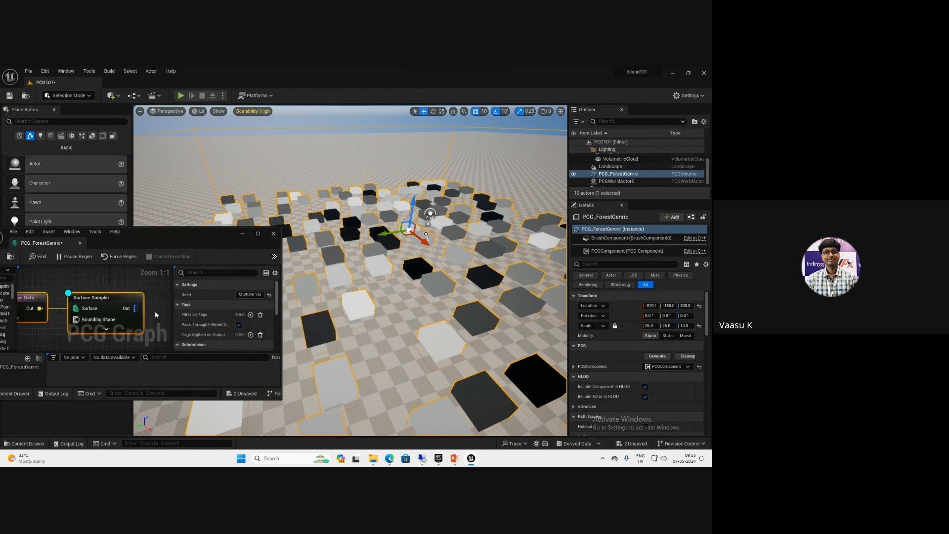
{"action": "left_click_drag", "start_coordinate": [173, 308], "coordinate": [126, 320]}
{"action": "left_click", "coordinate": [119, 316]}
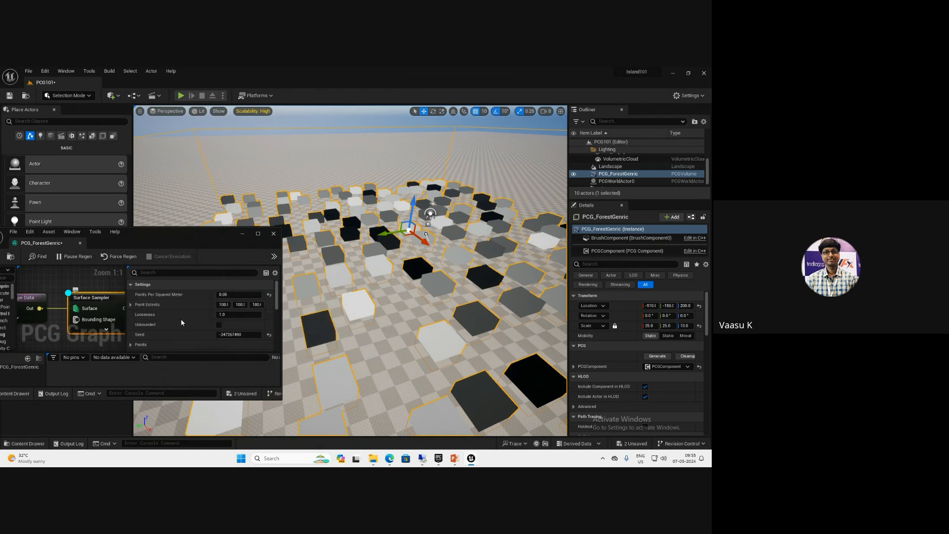
Set all three Point Extents of the Surface Sampler to 50 and inspect the debug points in the level
{"action": "left_click", "coordinate": [223, 305]}
{"action": "type", "text": "50"}
{"action": "key", "text": "Return"}
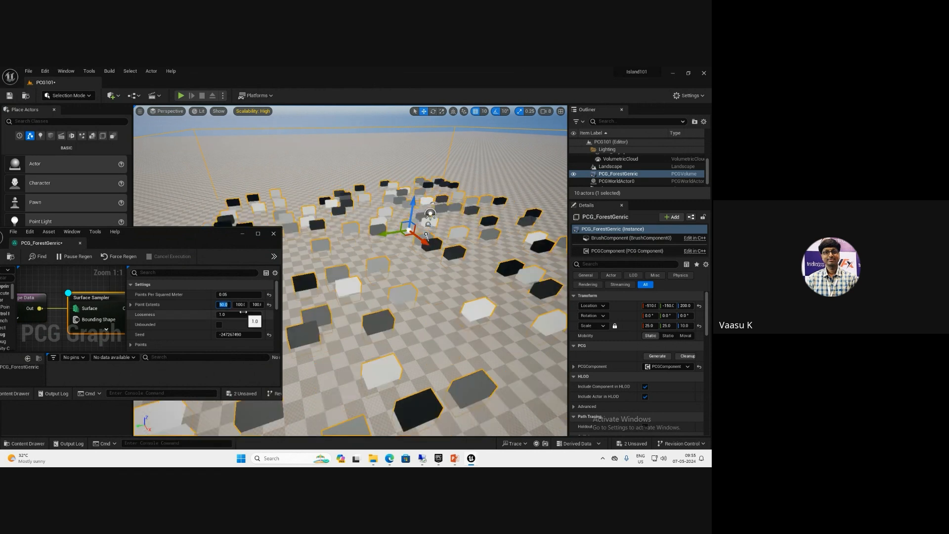
{"action": "key", "text": "Tab"}
{"action": "type", "text": "50"}
{"action": "key", "text": "Tab"}
{"action": "type", "text": "50"}
{"action": "key", "text": "Return"}
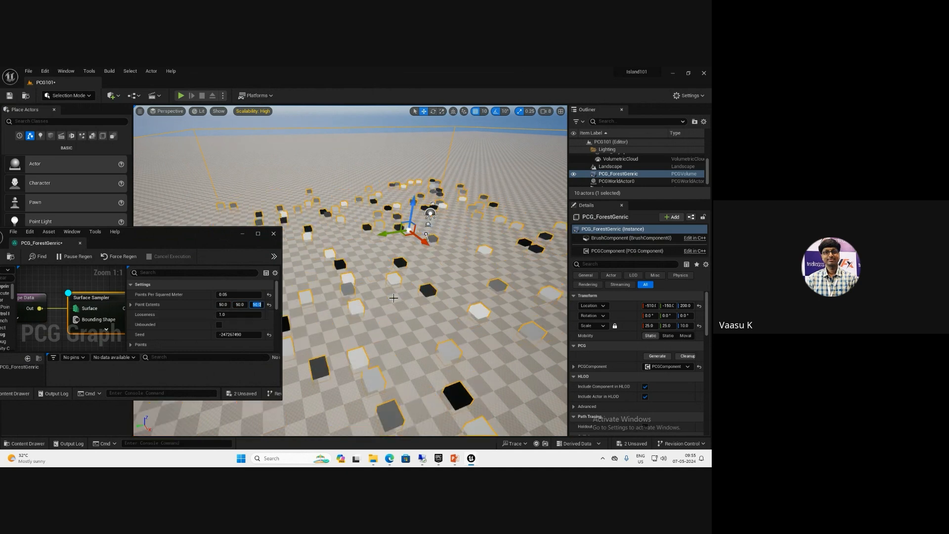
{"action": "mouse_move", "coordinate": [387, 306]}
{"action": "right_mouse_down"}
{"action": "mouse_move", "coordinate": [402, 307]}
{"action": "mouse_move", "coordinate": [395, 313]}
{"action": "right_mouse_up"}
{"action": "scroll", "coordinate": [404, 308], "scroll_direction": "up", "scroll_amount": 5}
{"action": "scroll", "coordinate": [404, 309], "scroll_direction": "down", "scroll_amount": 4}
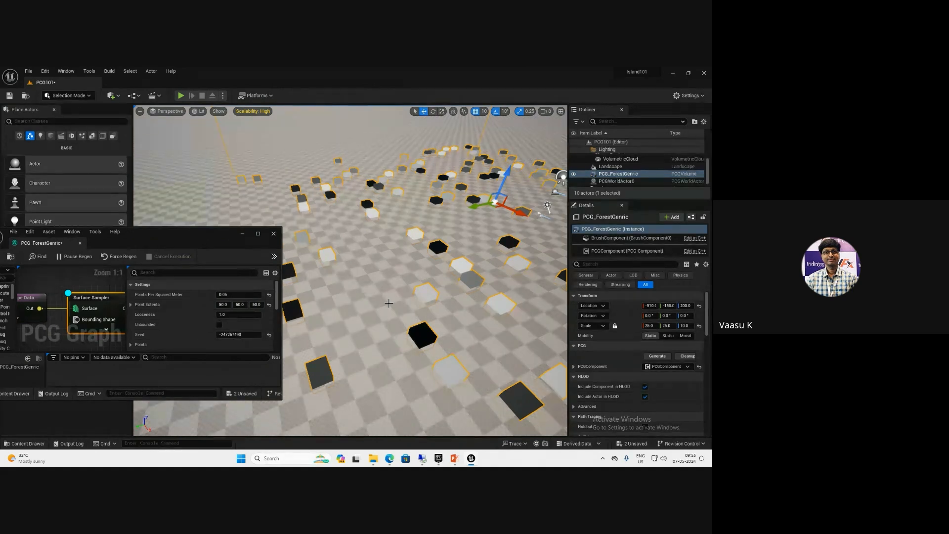
Try a Looseness of 0 on the Surface Sampler and restore it to 1
{"action": "left_click", "coordinate": [236, 314]}
{"action": "type", "text": "0"}
{"action": "key", "text": "Return"}
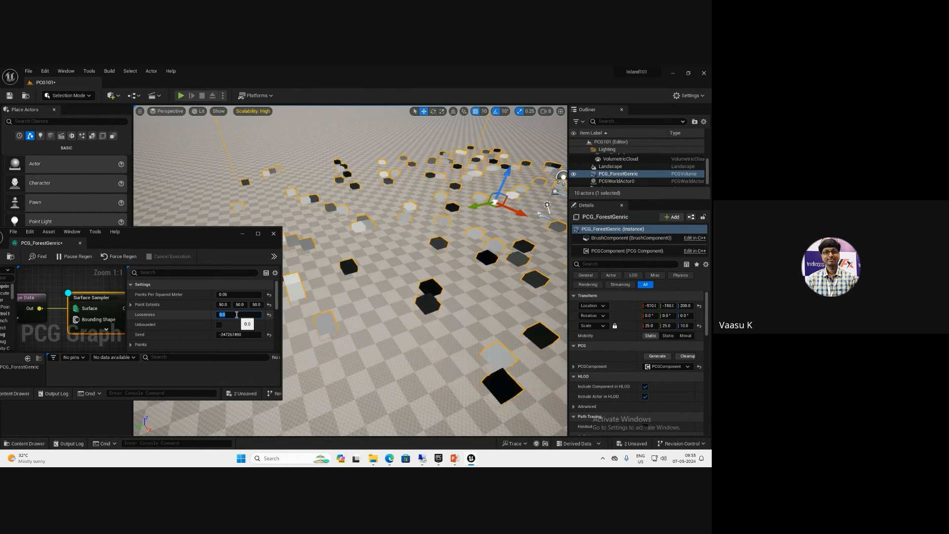
{"action": "type", "text": "1"}
{"action": "key", "text": "Return"}
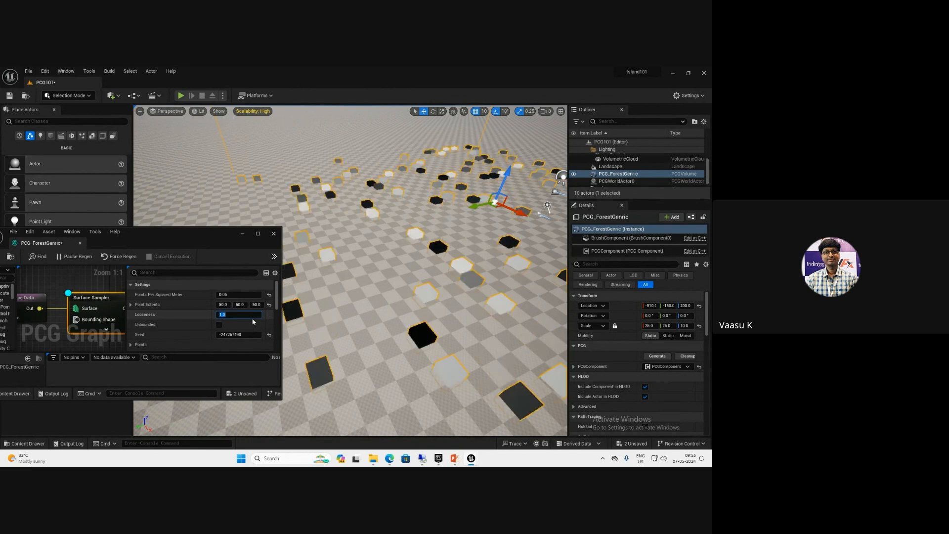
Set the Surface Sampler's Points Per Squared Meter to 1 and view the resulting point density in the level
{"action": "left_click", "coordinate": [245, 295]}
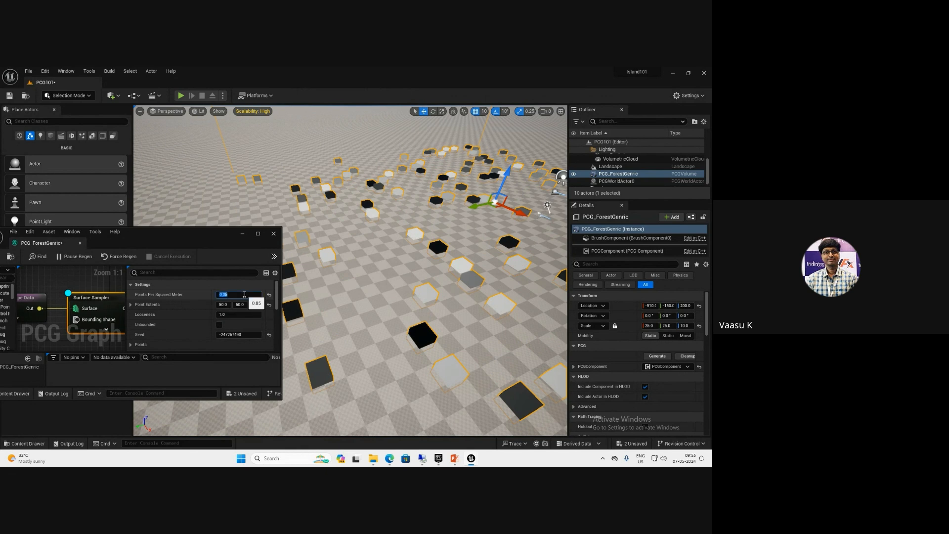
{"action": "type", "text": "1"}
{"action": "key", "text": "Return"}
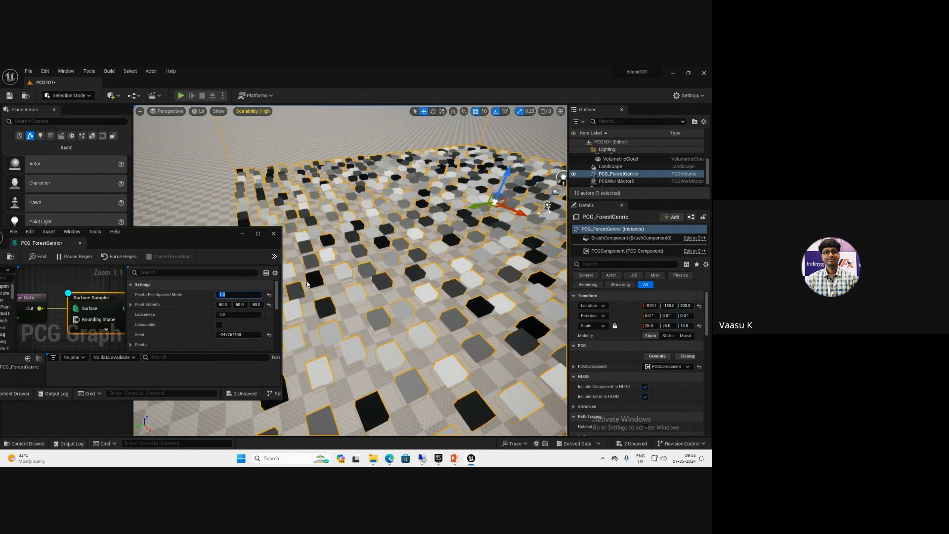
{"action": "right_click_drag", "start_coordinate": [368, 272], "coordinate": [396, 257]}
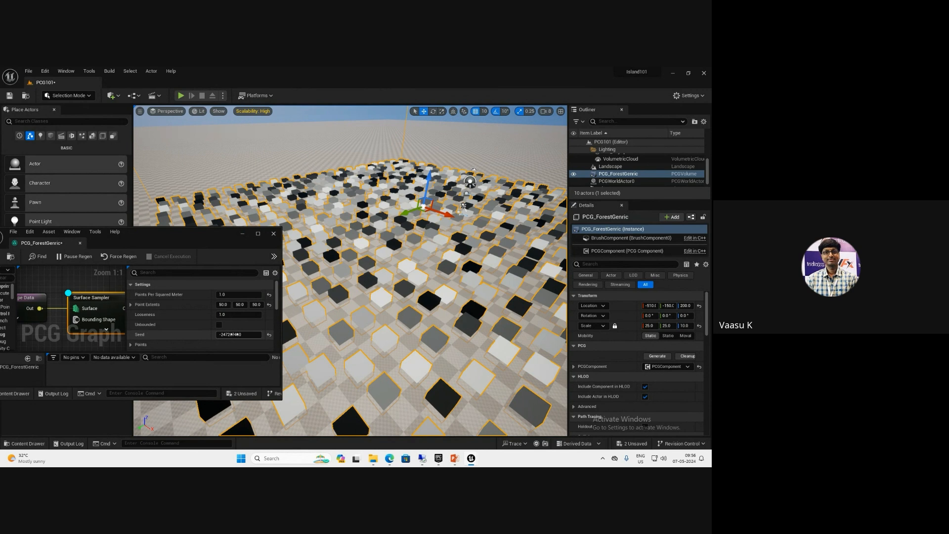
Change the Surface Sampler's Seed to -224967570 and set its Points Per Squared Meter to 0.1
{"action": "mouse_move", "coordinate": [231, 334]}
{"action": "left_mouse_down"}
{"action": "mouse_move", "coordinate": [243, 336]}
{"action": "mouse_move", "coordinate": [235, 335]}
{"action": "left_mouse_up"}
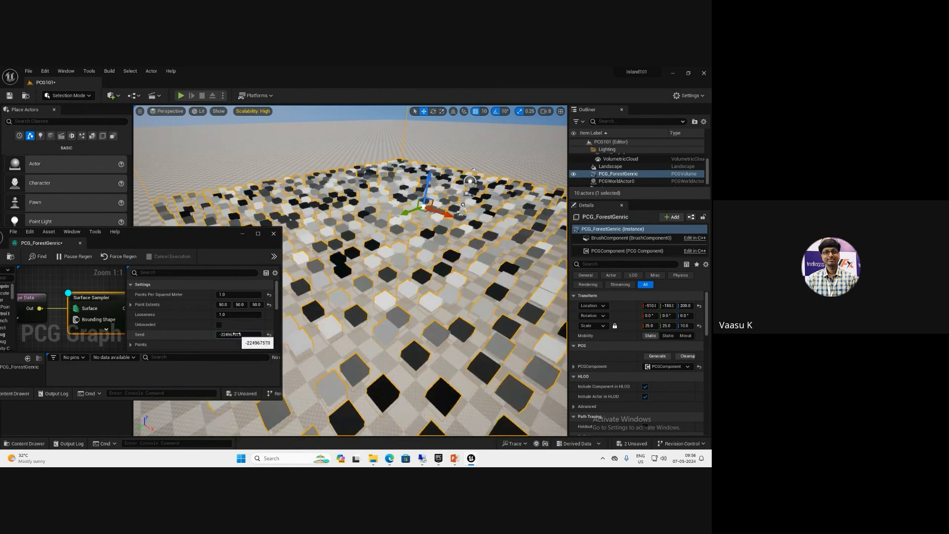
{"action": "left_click", "coordinate": [245, 294]}
{"action": "type", "text": "0.1"}
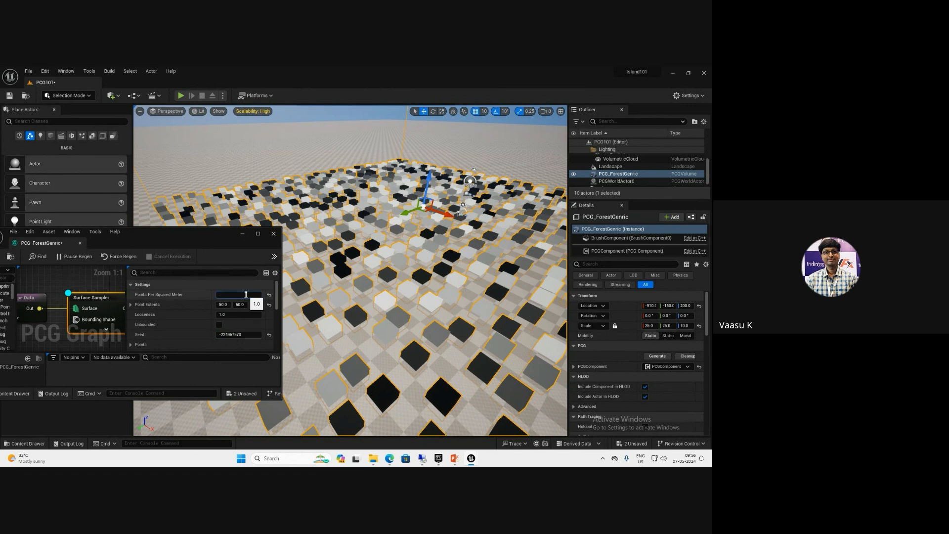
{"action": "key", "text": "Return"}
{"action": "mouse_move", "coordinate": [375, 263]}
{"action": "right_mouse_down"}
{"action": "mouse_move", "coordinate": [367, 245]}
{"action": "mouse_move", "coordinate": [375, 263]}
{"action": "mouse_move", "coordinate": [365, 263]}
{"action": "mouse_move", "coordinate": [389, 265]}
{"action": "right_mouse_up"}
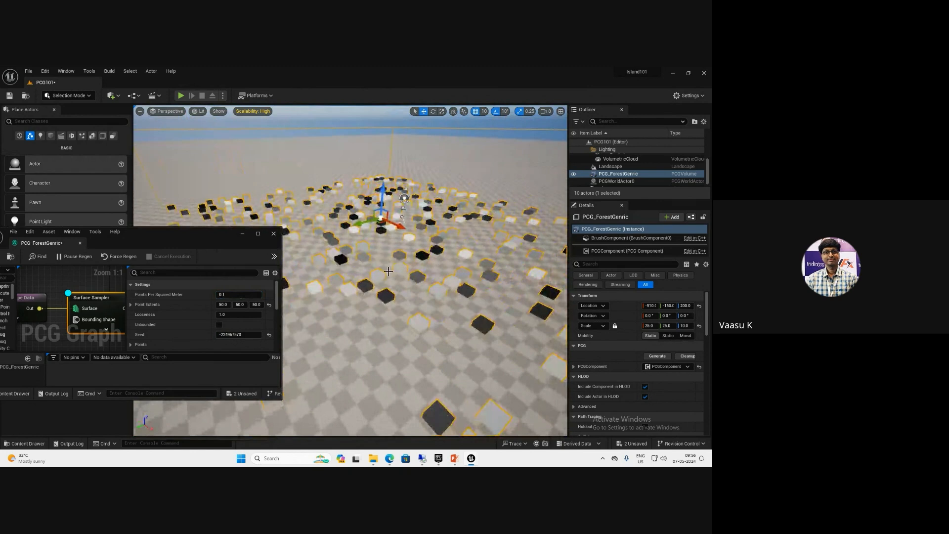
Set all three Point Extents of the Surface Sampler to 100
{"action": "left_click", "coordinate": [228, 305]}
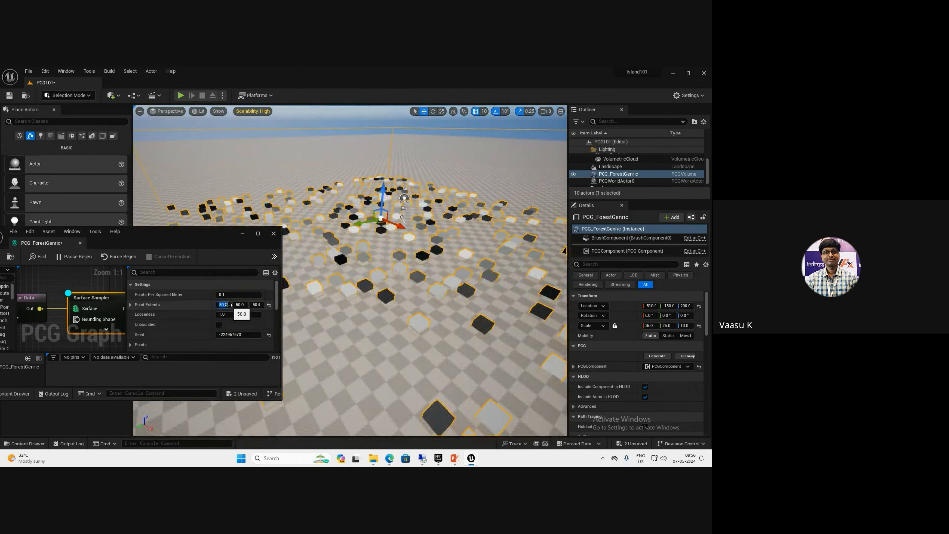
{"action": "type", "text": "100"}
{"action": "key", "text": "Tab"}
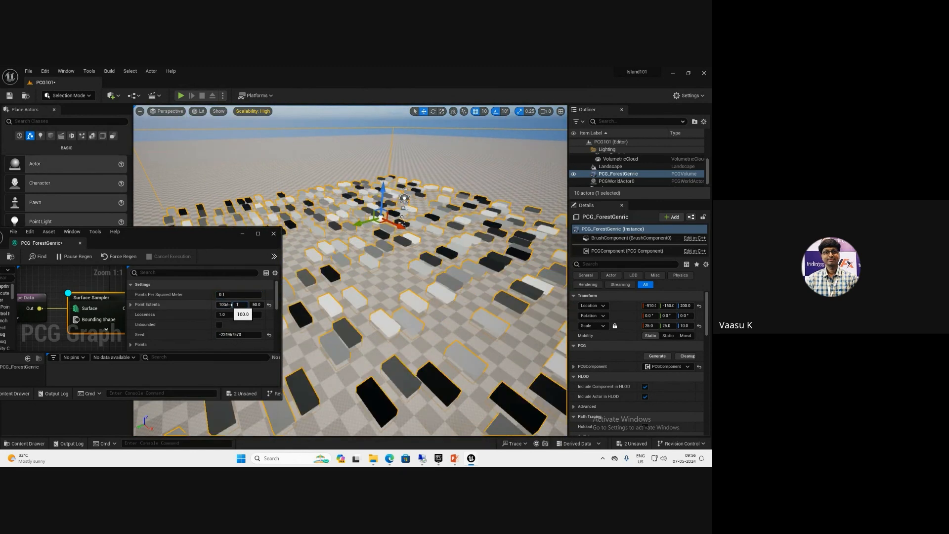
{"action": "type", "text": "100"}
{"action": "key", "text": "Tab"}
{"action": "type", "text": "1"}
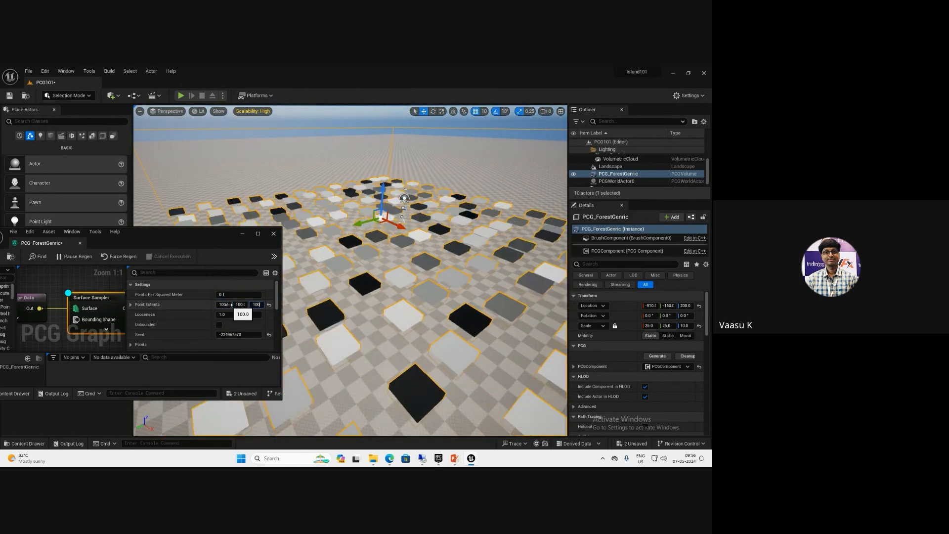
{"action": "type", "text": "00"}
{"action": "key", "text": "Return"}
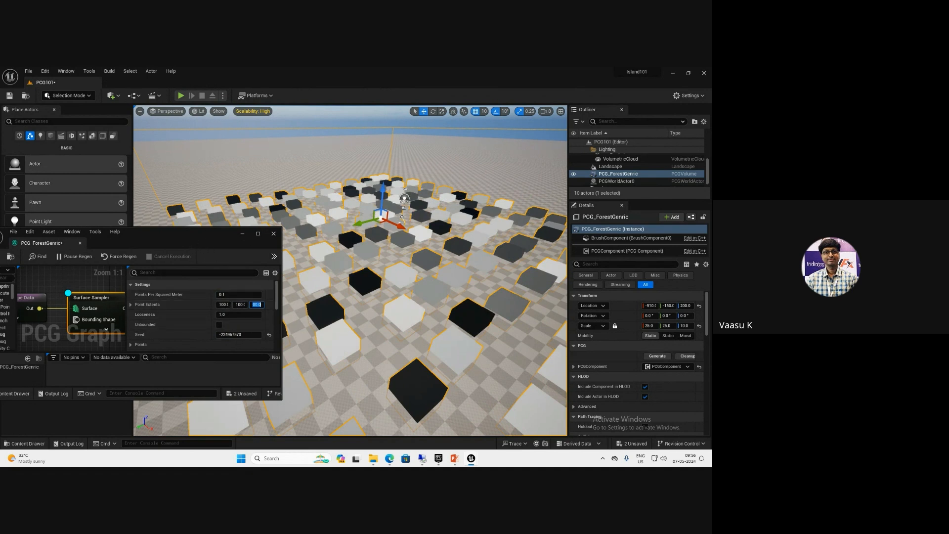
Maximize the floating PCG_ForestGenric editor, dock it beside the PCG101 level, and return to the graph after checking the level
{"action": "left_click", "coordinate": [258, 234]}
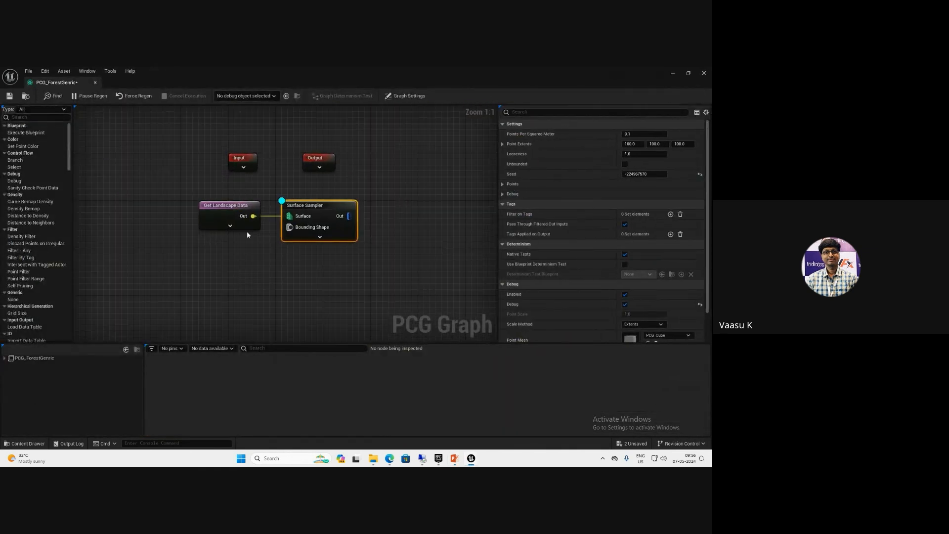
{"action": "left_click_drag", "start_coordinate": [81, 83], "coordinate": [169, 82]}
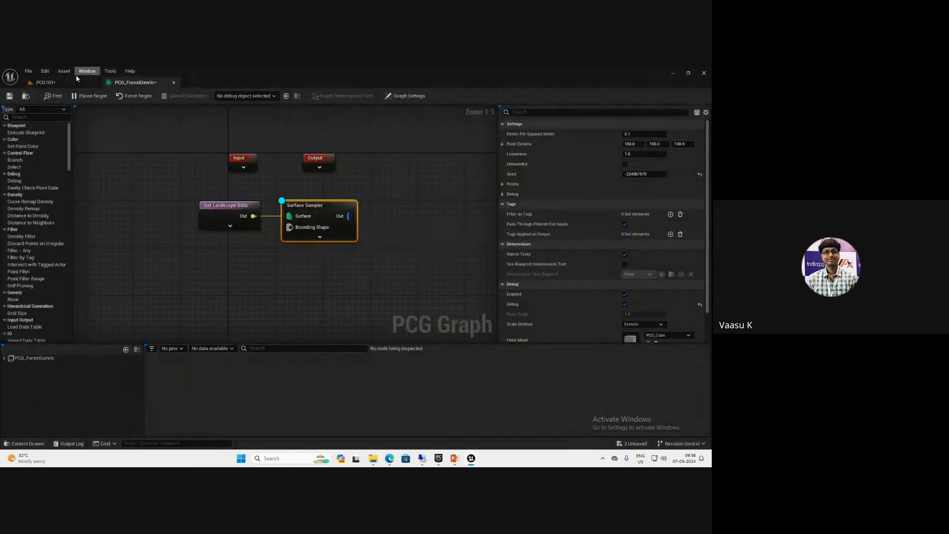
{"action": "left_click", "coordinate": [68, 82]}
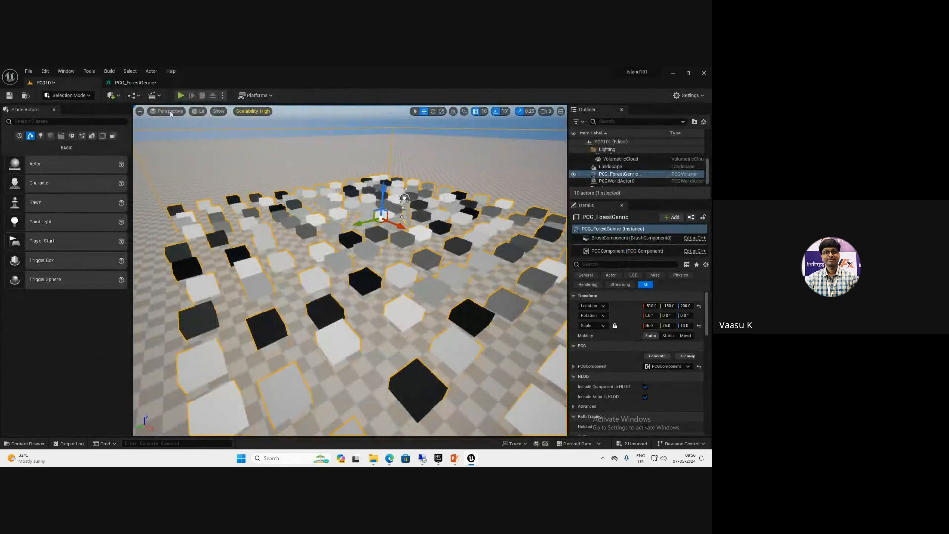
{"action": "left_click", "coordinate": [149, 82]}
Browse the project's content folders for forest assets, looking into Materials and PN_interactiveSpruceForest
{"action": "left_click", "coordinate": [25, 443]}
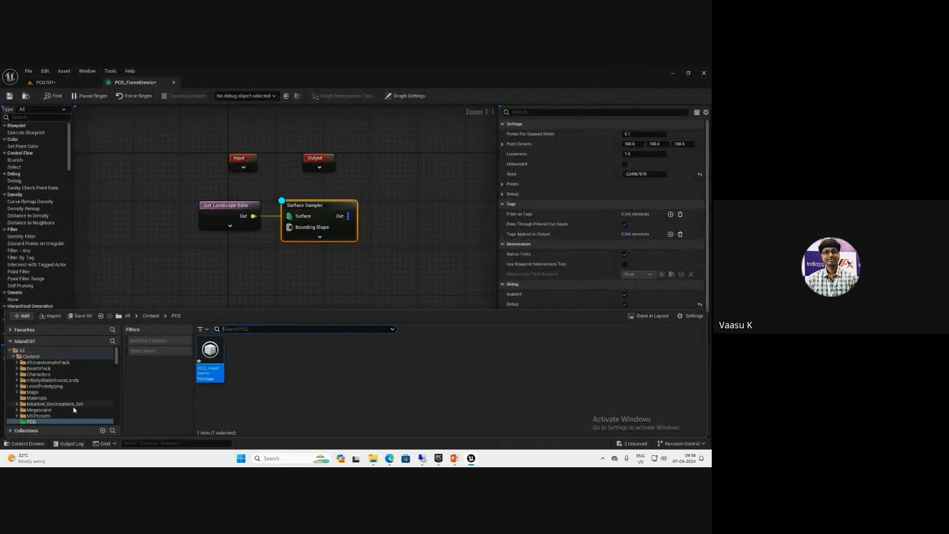
{"action": "left_click", "coordinate": [74, 400]}
{"action": "scroll", "coordinate": [74, 408], "scroll_direction": "down", "scroll_amount": 3}
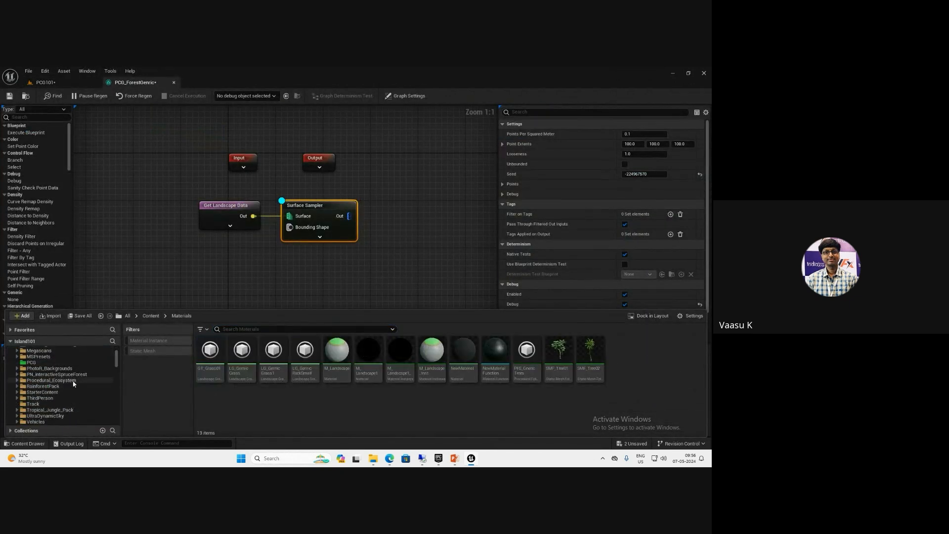
{"action": "left_click", "coordinate": [73, 375]}
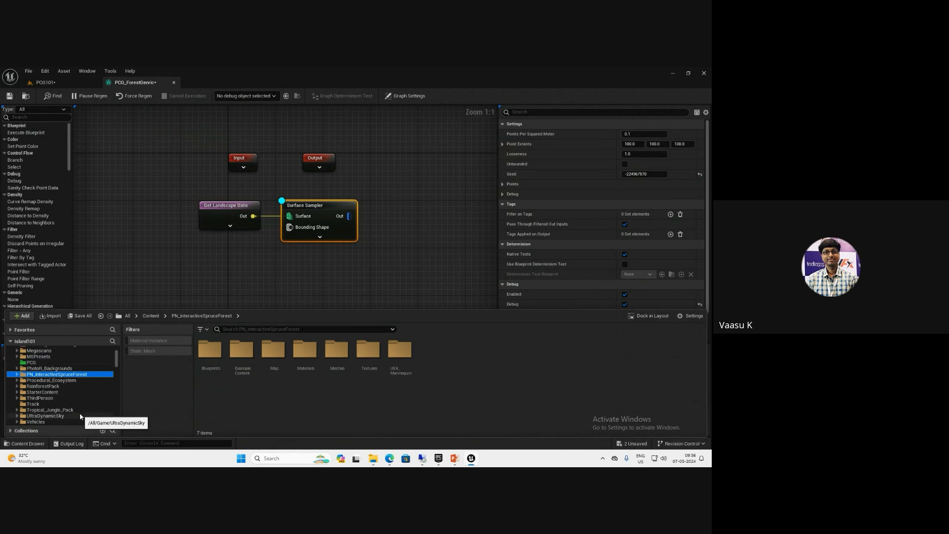
{"action": "scroll", "coordinate": [79, 415], "scroll_direction": "up", "scroll_amount": 3}
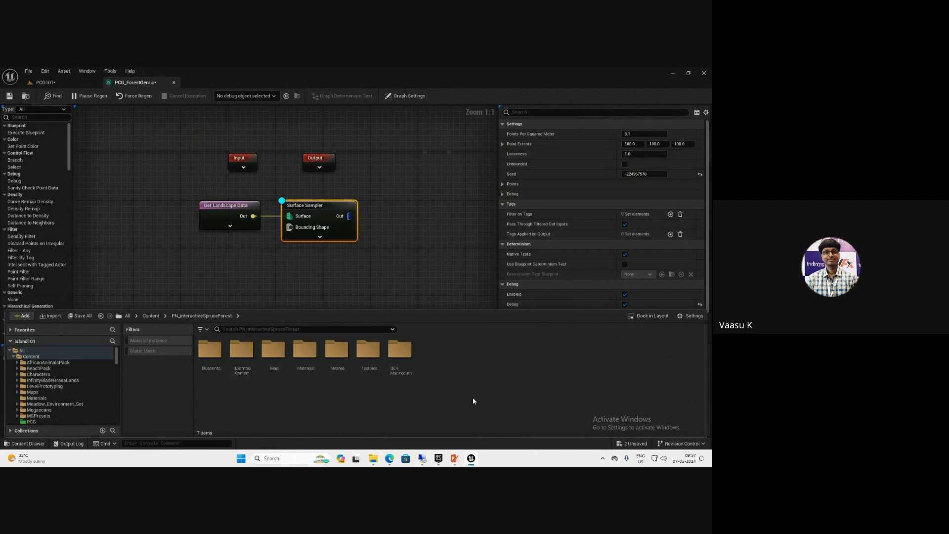
Switch to the Epic Games Launcher and look through the Library's Vault for tree and foliage packs, including a search for "tre"
{"action": "left_click", "coordinate": [438, 458]}
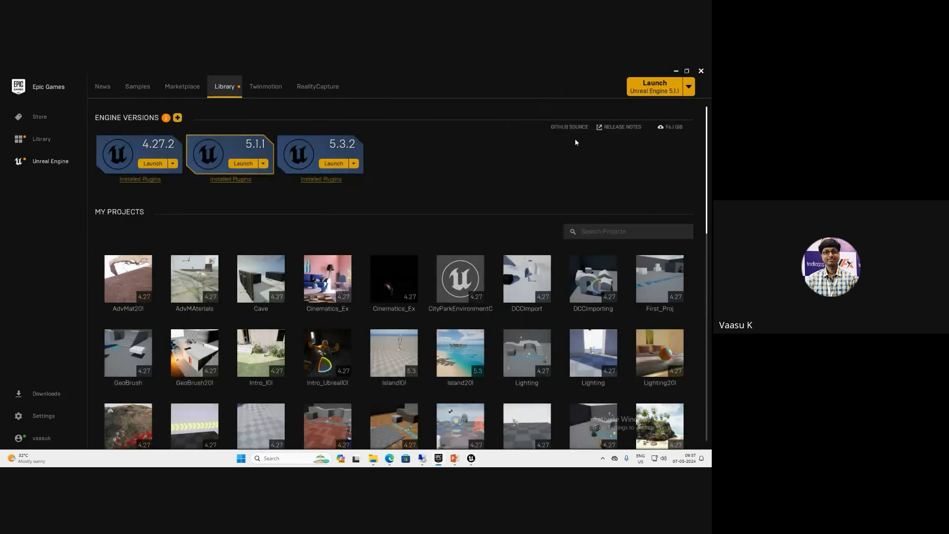
{"action": "scroll", "coordinate": [366, 285], "scroll_direction": "down", "scroll_amount": 6}
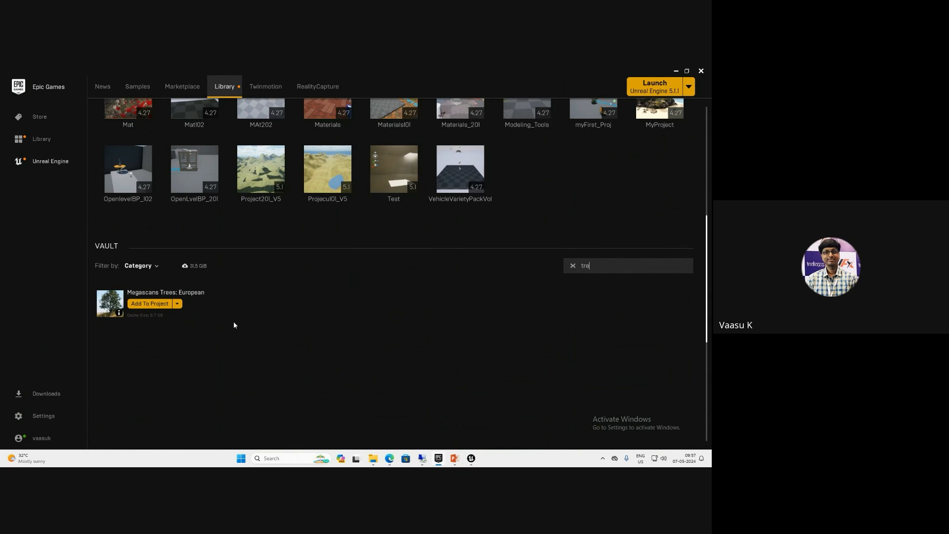
{"action": "key", "text": "BackSpace"}
{"action": "key", "text": "BackSpace"}
{"action": "key", "text": "BackSpace"}
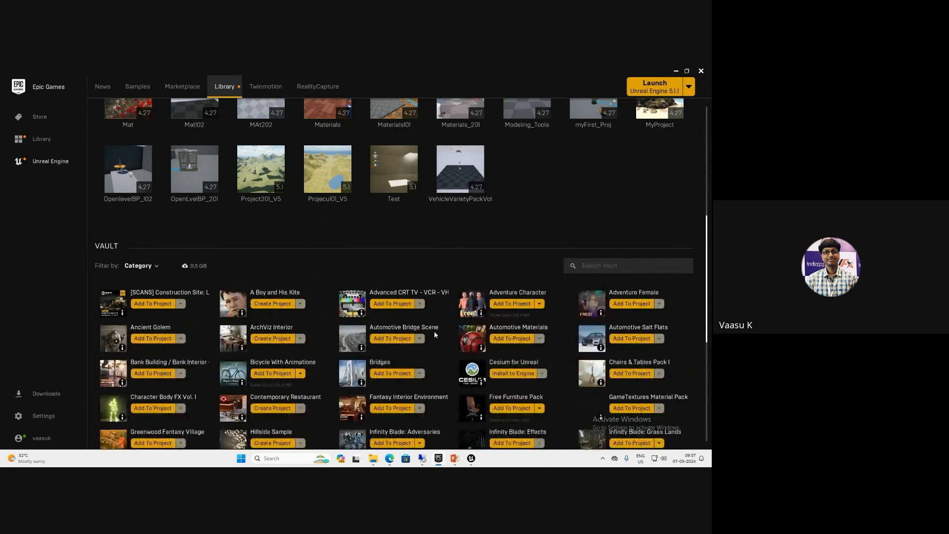
{"action": "scroll", "coordinate": [402, 348], "scroll_direction": "down", "scroll_amount": 3}
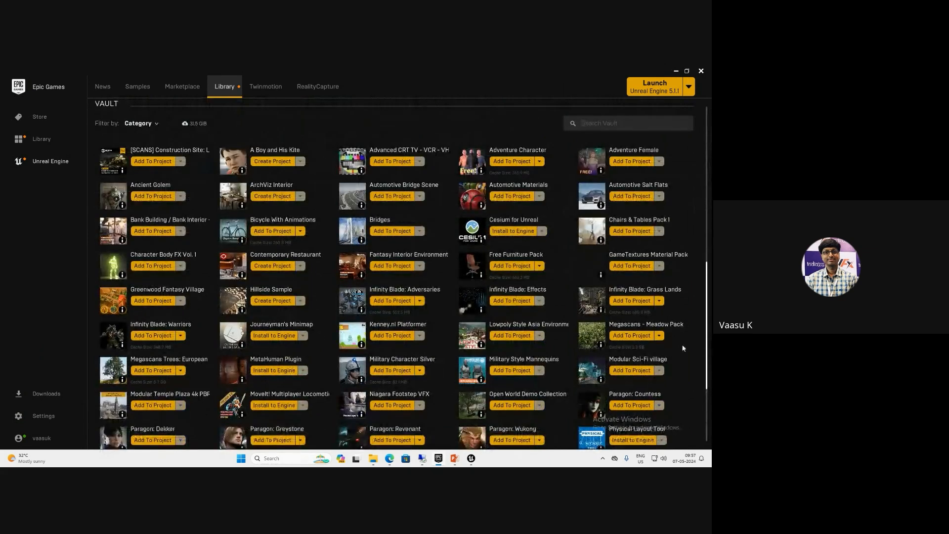
{"action": "left_click", "coordinate": [676, 72]}
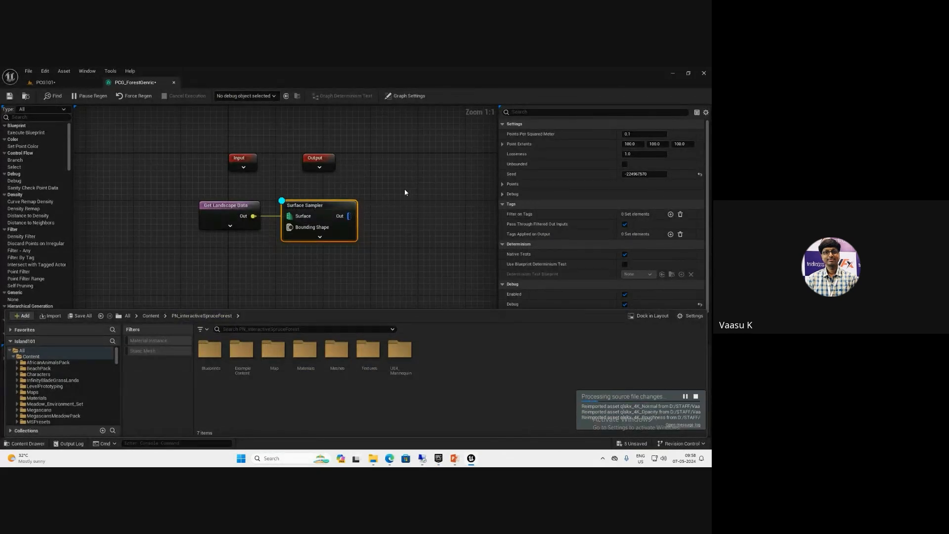
Hide the content browser and return to the PCG_ForestGenric graph
{"action": "right_click_drag", "start_coordinate": [487, 222], "coordinate": [447, 220]}
{"action": "key", "text": "F2"}
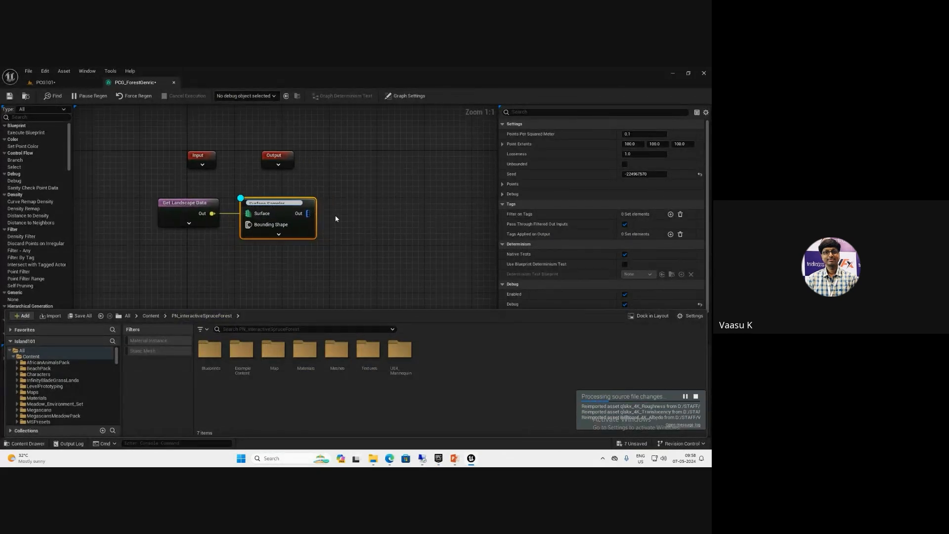
{"action": "key", "text": "ctrl+space"}
{"action": "left_click", "coordinate": [336, 218]}
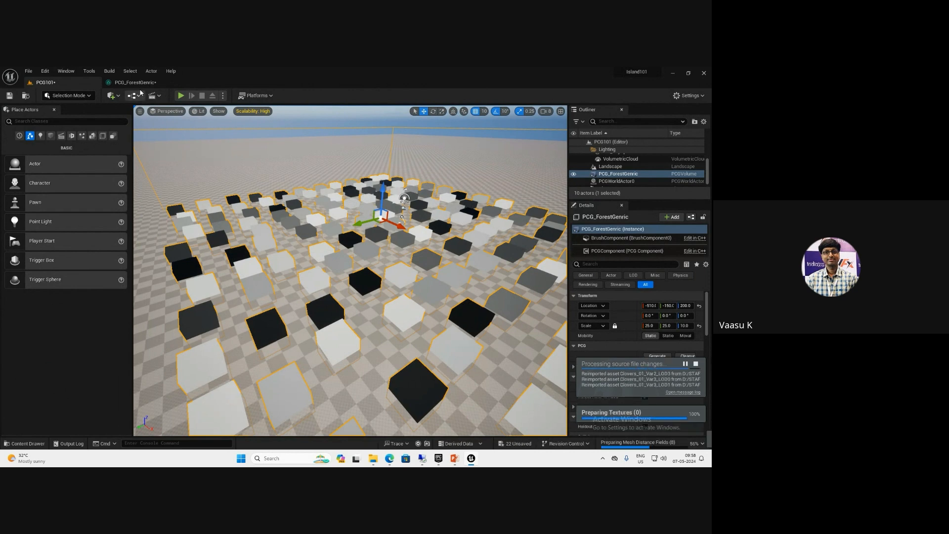
Add a Static Mesh Spawner node fed by the Surface Sampler's Out output and align it beside the sampler
{"action": "key", "text": "ctrl+shift+s"}
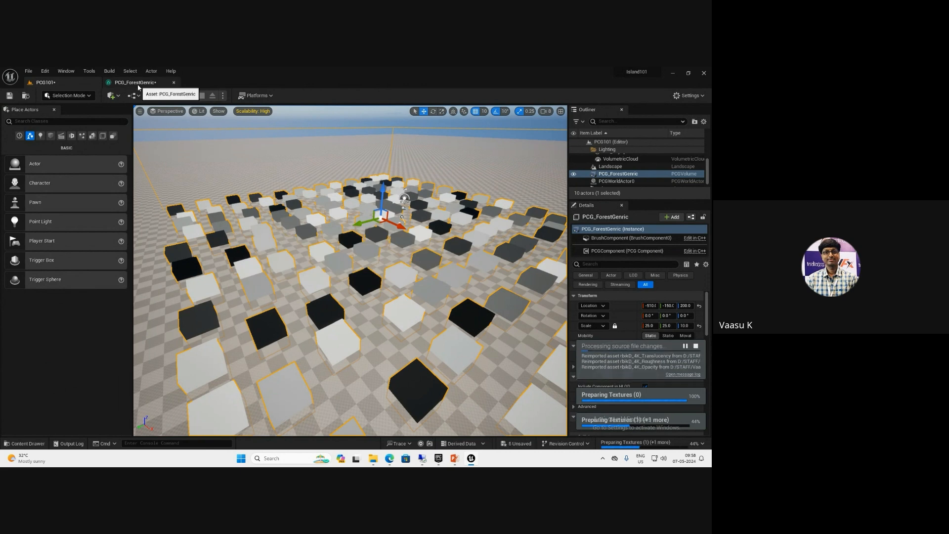
{"action": "left_click", "coordinate": [137, 83]}
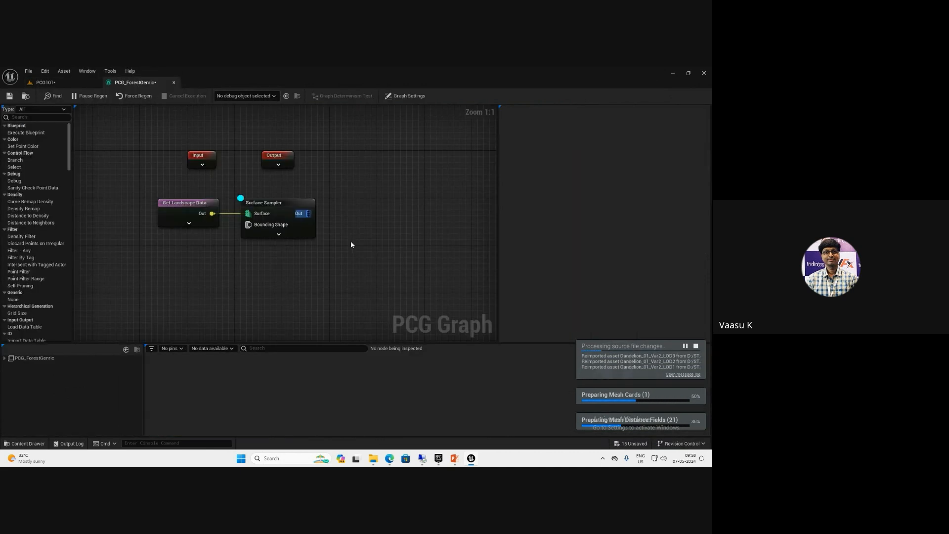
{"action": "left_click_drag", "start_coordinate": [351, 244], "coordinate": [352, 245]}
{"action": "type", "text": "st"}
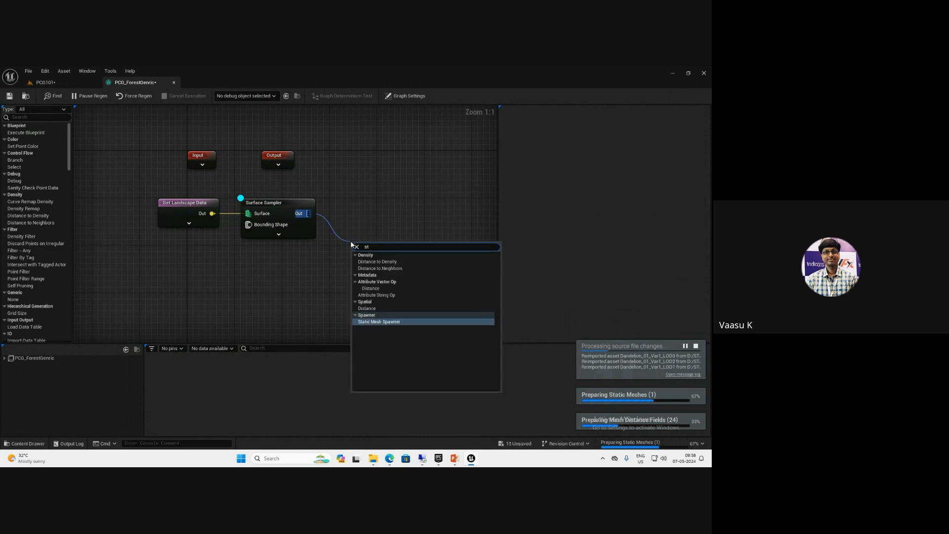
{"action": "type", "text": "at"}
{"action": "key", "text": "Return"}
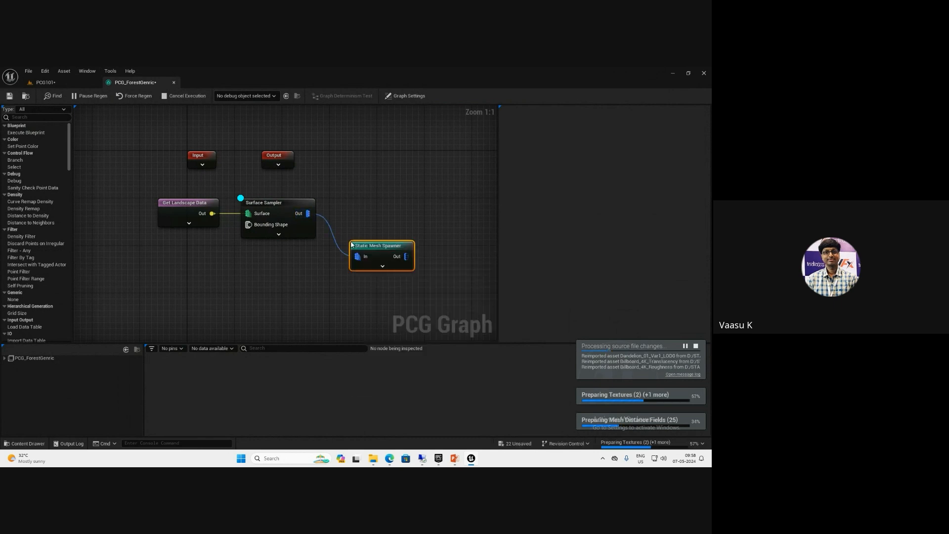
{"action": "left_click_drag", "start_coordinate": [368, 249], "coordinate": [356, 210]}
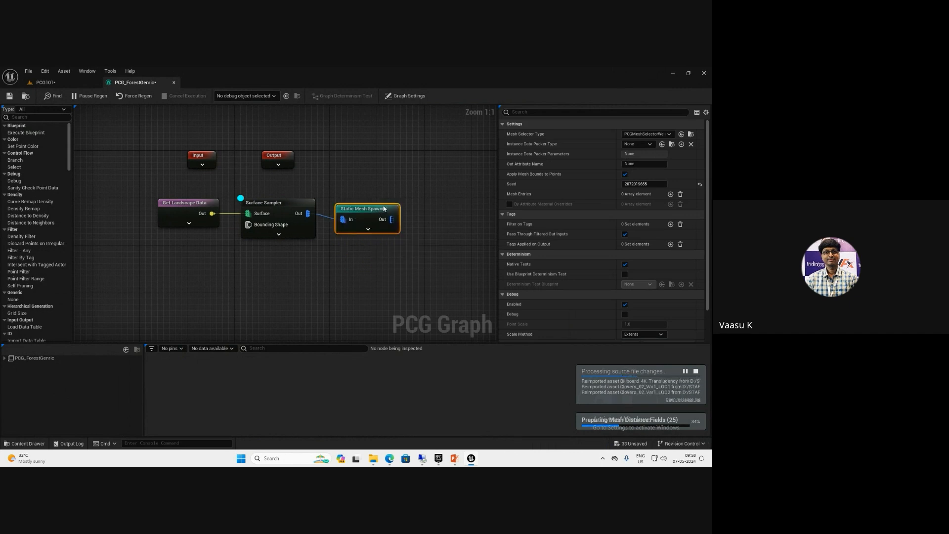
{"action": "left_click_drag", "start_coordinate": [380, 221], "coordinate": [385, 216]}
{"action": "right_click_drag", "start_coordinate": [387, 246], "coordinate": [317, 253]}
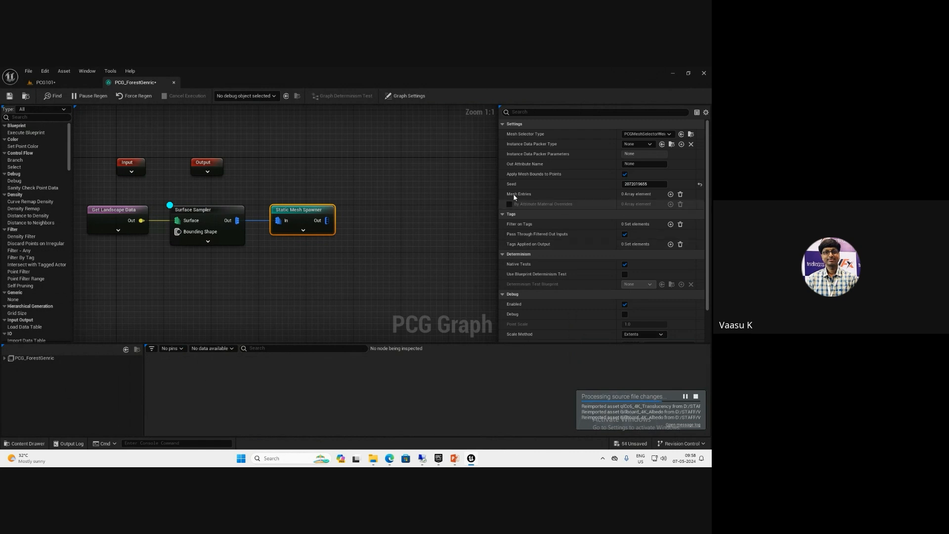
Add one mesh entry to the Static Mesh Spawner and assign spruce_full_02_low as its static mesh
{"action": "left_click", "coordinate": [671, 194]}
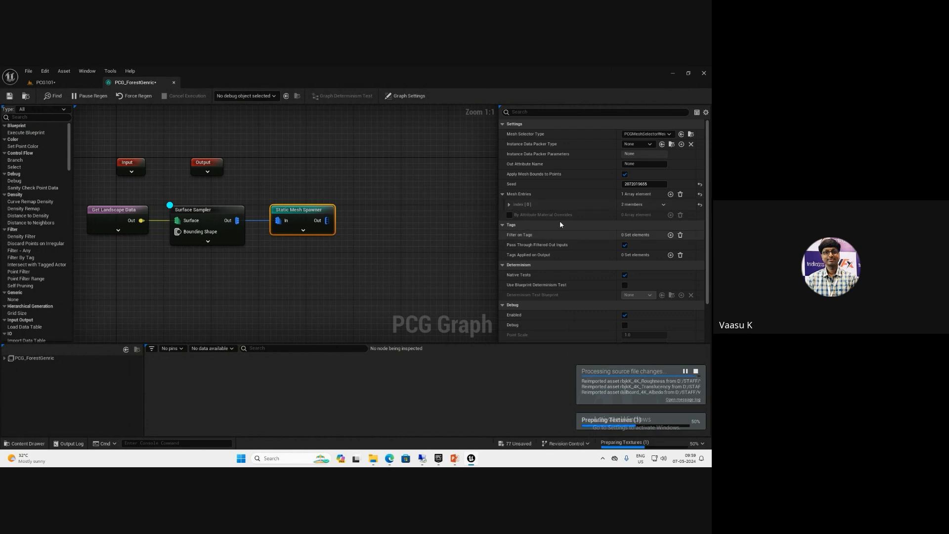
{"action": "left_click", "coordinate": [510, 205]}
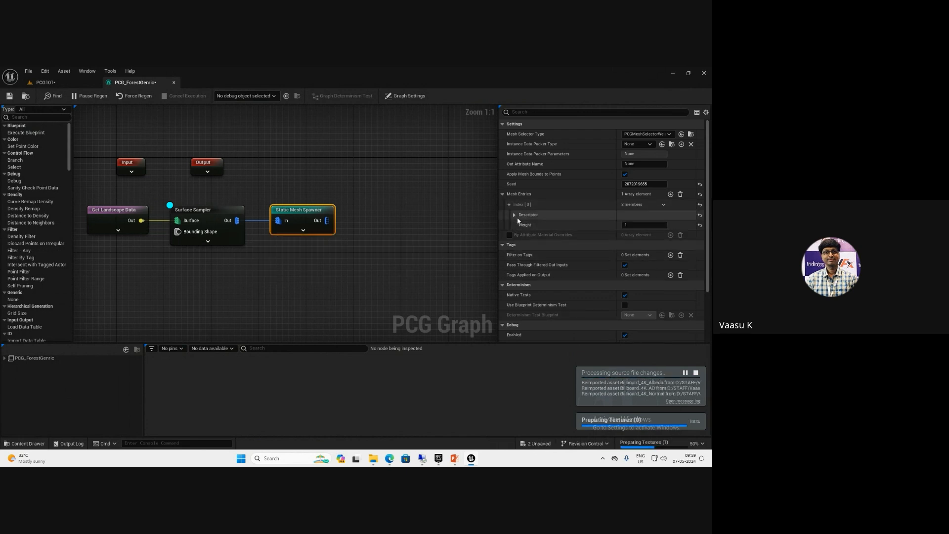
{"action": "left_click", "coordinate": [514, 215]}
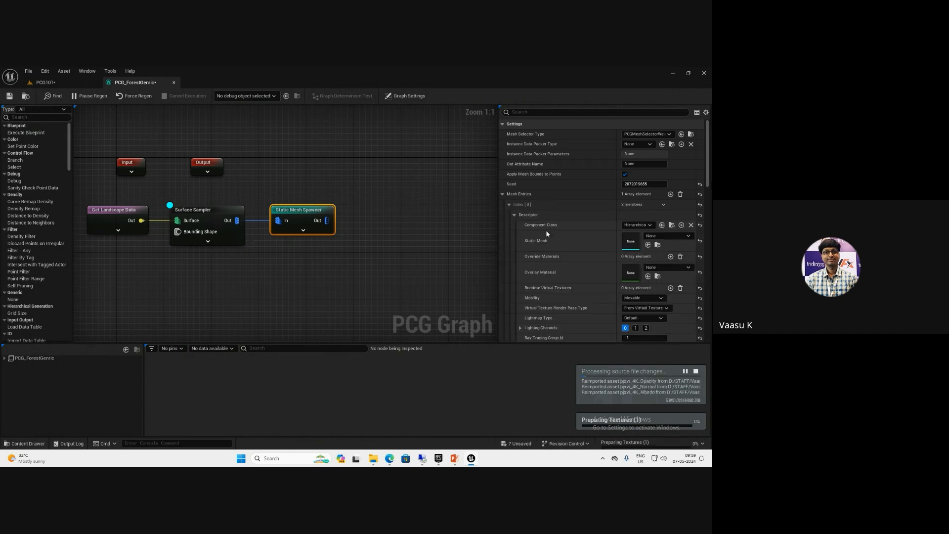
{"action": "left_click", "coordinate": [657, 239]}
{"action": "type", "text": "spru"}
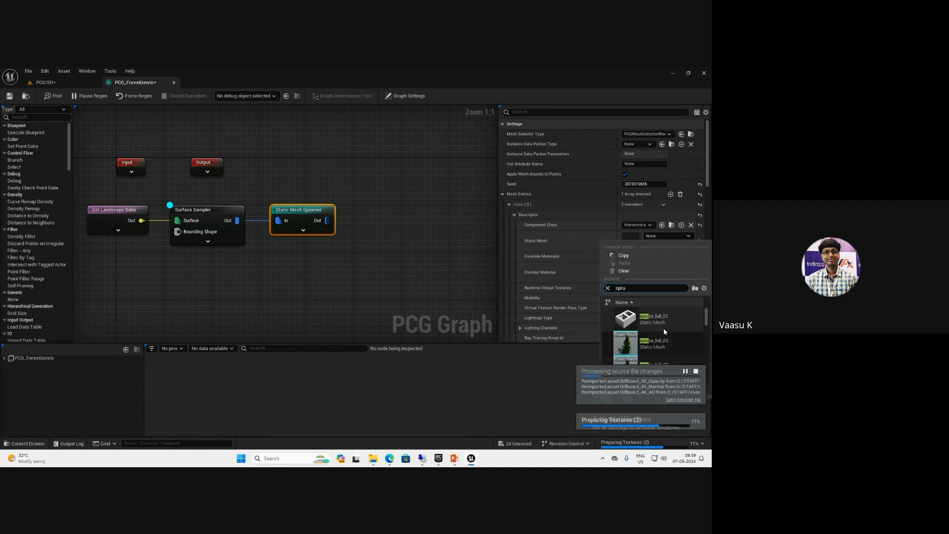
{"action": "scroll", "coordinate": [665, 335], "scroll_direction": "down", "scroll_amount": 1}
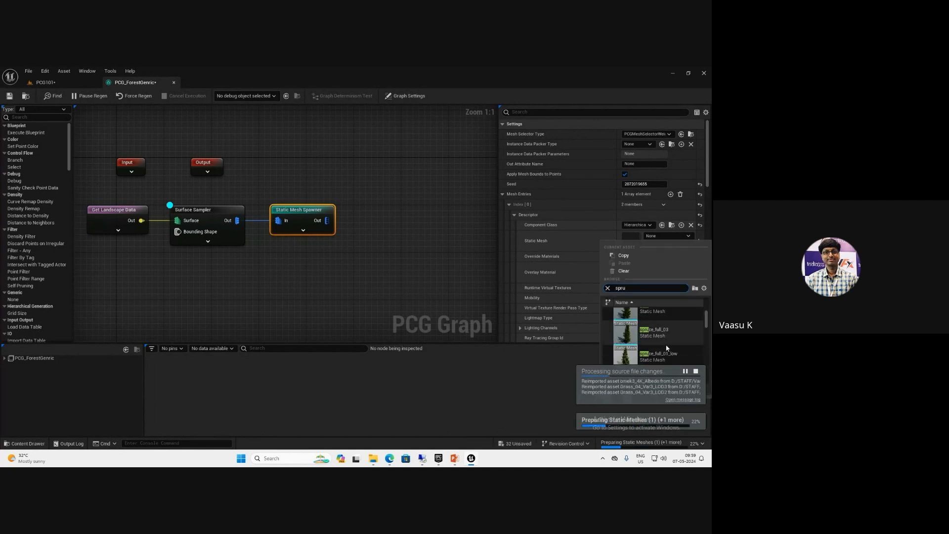
{"action": "scroll", "coordinate": [662, 346], "scroll_direction": "down", "scroll_amount": 1}
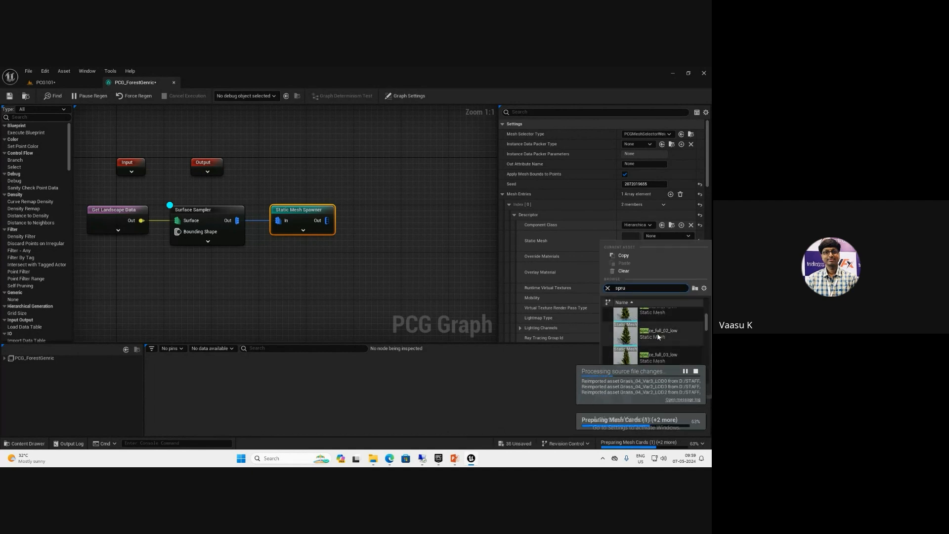
{"action": "left_click", "coordinate": [659, 337]}
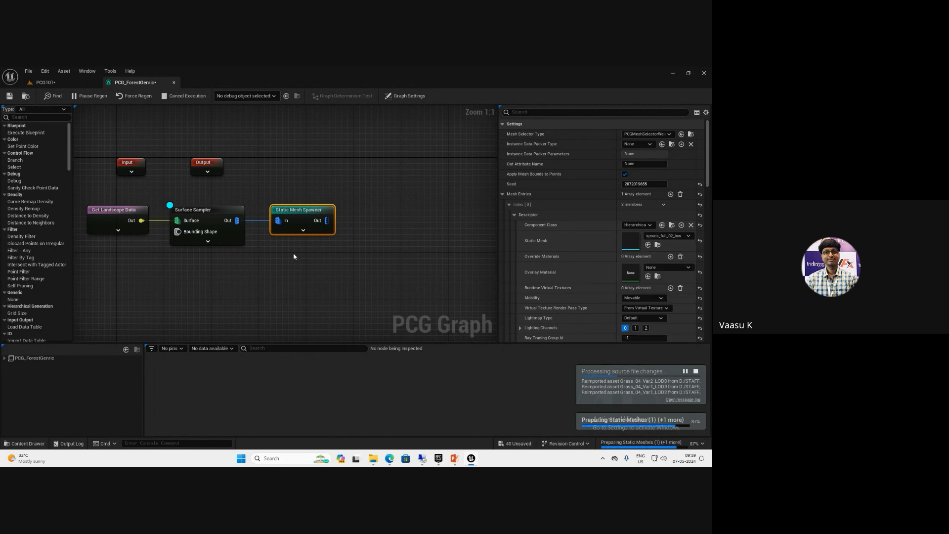
Examine the spawned spruce trees in the PCG101 level
{"action": "left_click", "coordinate": [242, 155]}
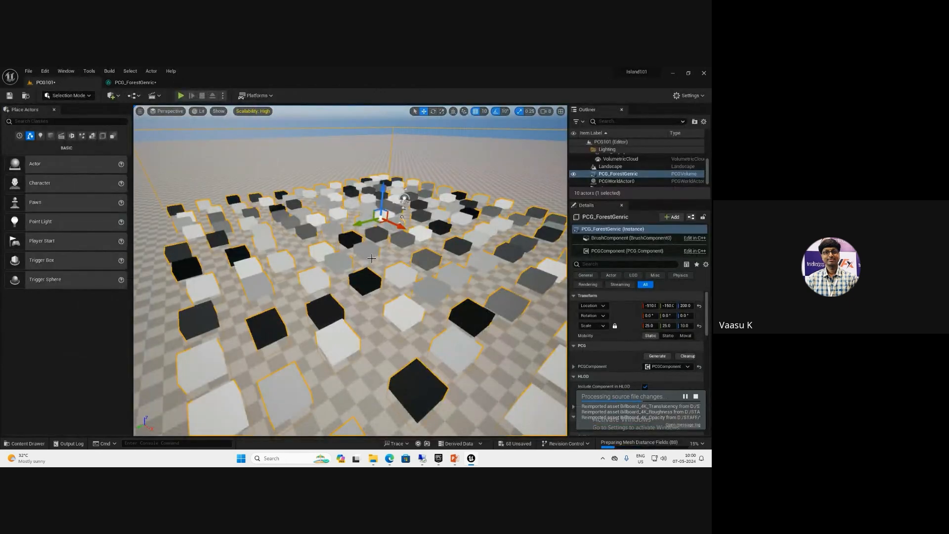
{"action": "right_click", "coordinate": [372, 250]}
{"action": "left_click", "coordinate": [290, 222]}
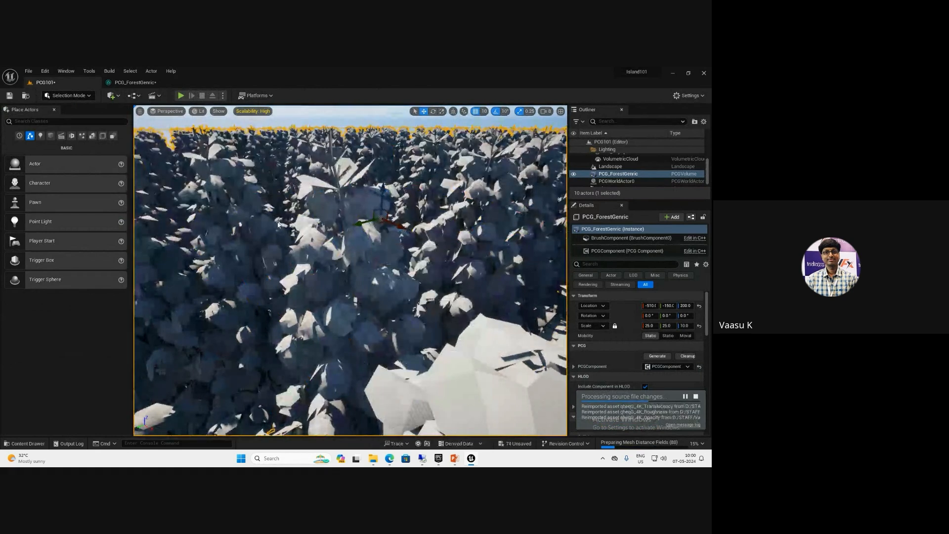
{"action": "right_click_drag", "start_coordinate": [289, 223], "coordinate": [270, 230]}
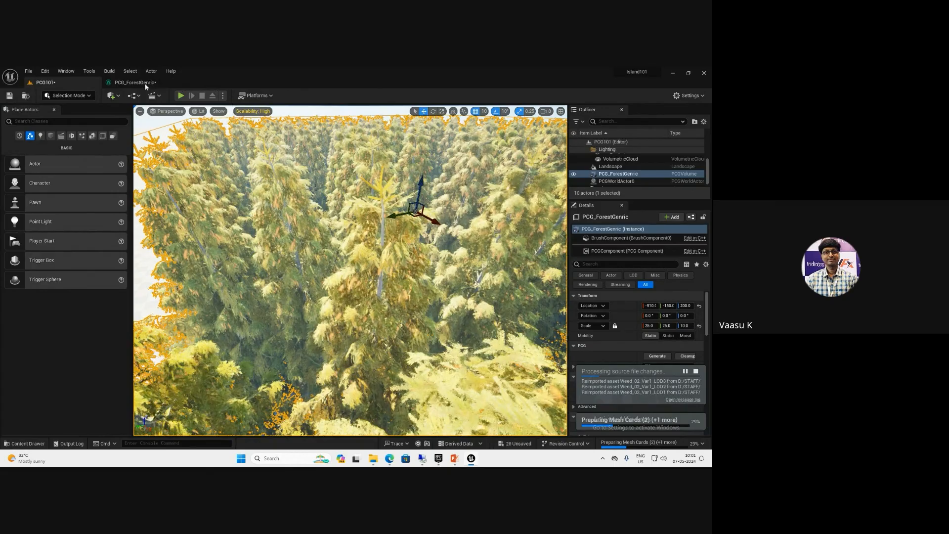
Set the Surface Sampler's Points Per Squared Meter to 0.5 and check the trees in the PCG101 level
{"action": "left_click", "coordinate": [144, 84]}
{"action": "left_click", "coordinate": [217, 212]}
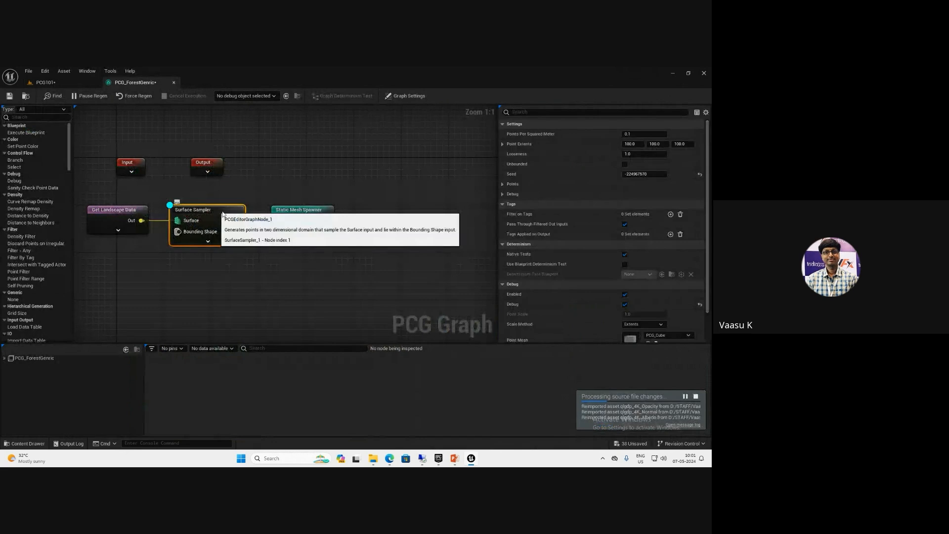
{"action": "left_click", "coordinate": [649, 136]}
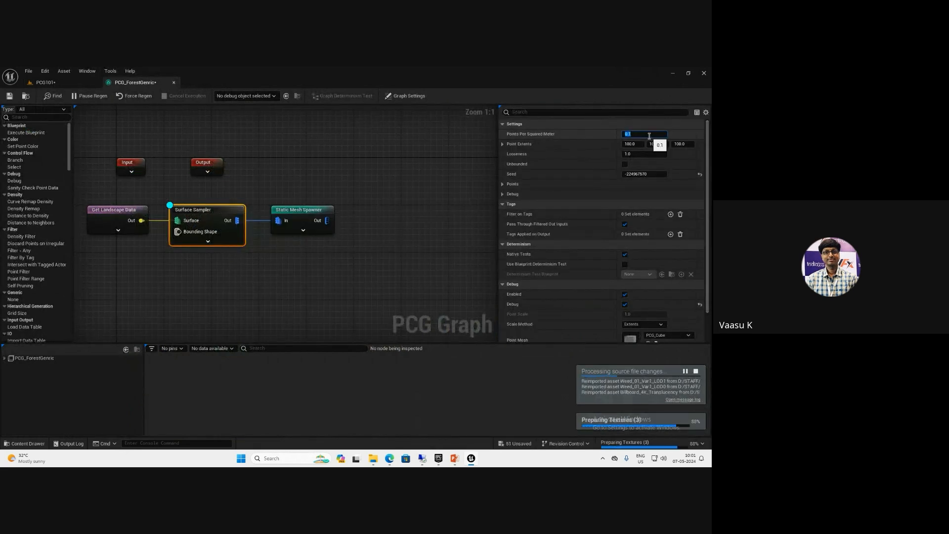
{"action": "type", "text": "0.5"}
{"action": "key", "text": "Return"}
{"action": "left_click", "coordinate": [45, 82]}
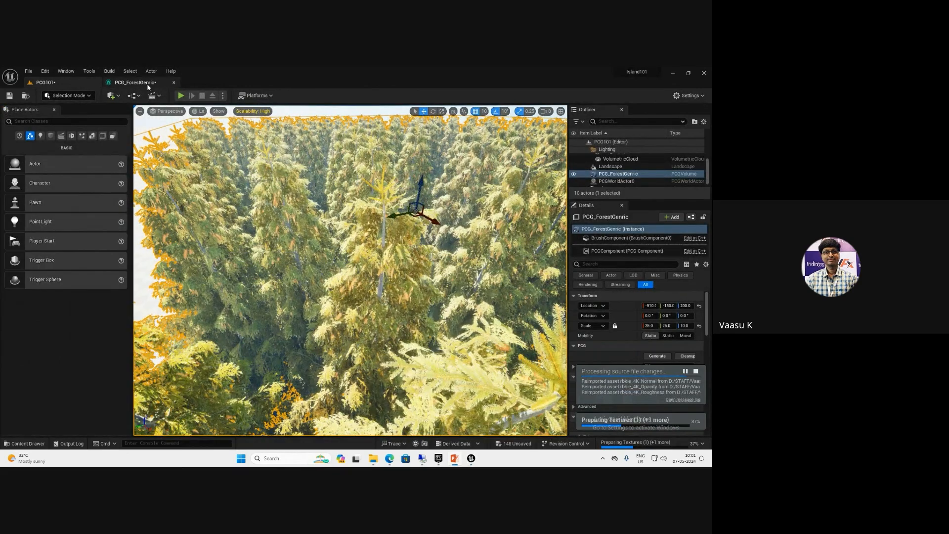
Set the Surface Sampler's Points Per Squared Meter to 0.15
{"action": "left_click", "coordinate": [135, 83]}
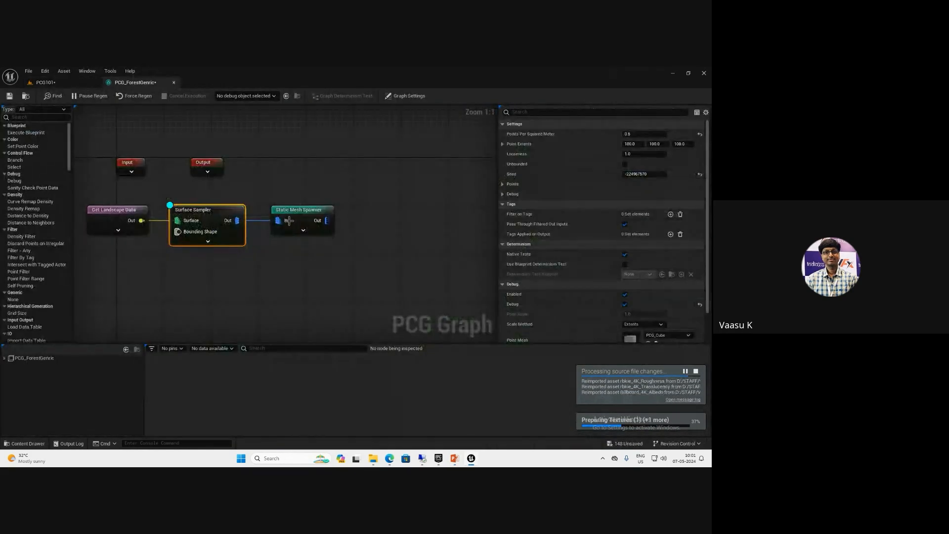
{"action": "left_click", "coordinate": [631, 134]}
{"action": "type", "text": ".15"}
{"action": "key", "text": "Return"}
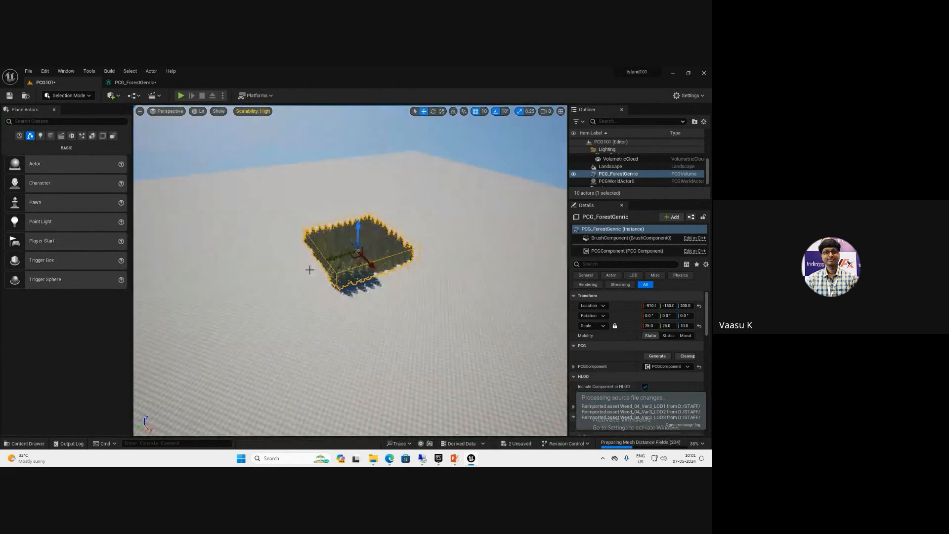
Examine the spruce forest's density and coverage in the level, both from a distance and up close
{"action": "scroll", "coordinate": [310, 270], "scroll_direction": "up", "scroll_amount": 5}
{"action": "mouse_move", "coordinate": [310, 270]}
{"action": "right_mouse_down"}
{"action": "mouse_move", "coordinate": [303, 292]}
{"action": "mouse_move", "coordinate": [356, 263]}
{"action": "mouse_move", "coordinate": [361, 229]}
{"action": "mouse_move", "coordinate": [319, 309]}
{"action": "mouse_move", "coordinate": [296, 316]}
{"action": "mouse_move", "coordinate": [310, 270]}
{"action": "right_mouse_up"}
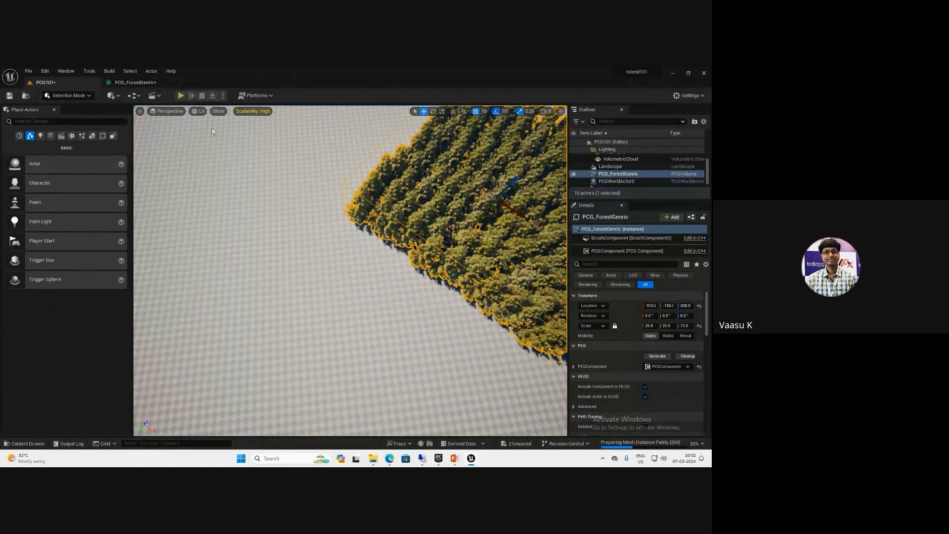
{"action": "right_click_drag", "start_coordinate": [359, 287], "coordinate": [358, 274]}
{"action": "key", "text": "f"}
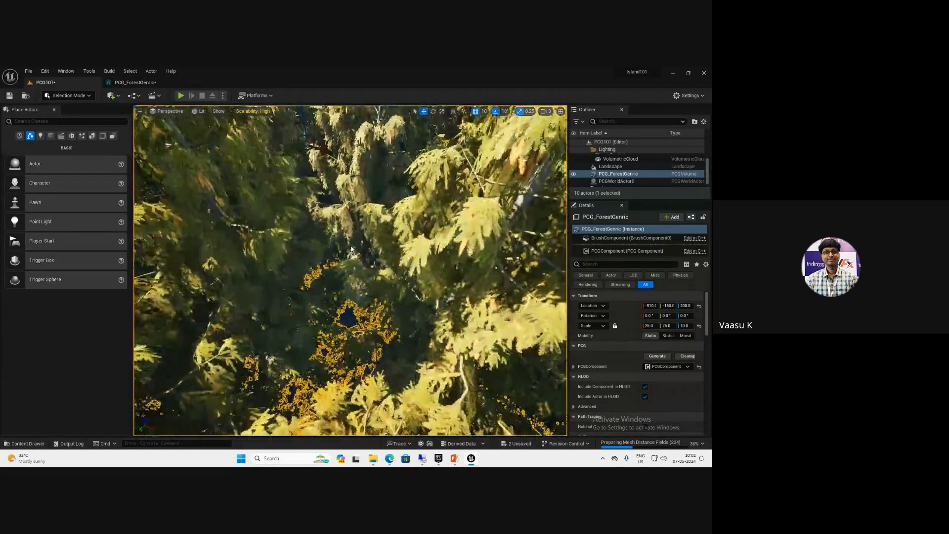
{"action": "scroll", "coordinate": [351, 249], "scroll_direction": "up", "scroll_amount": 4}
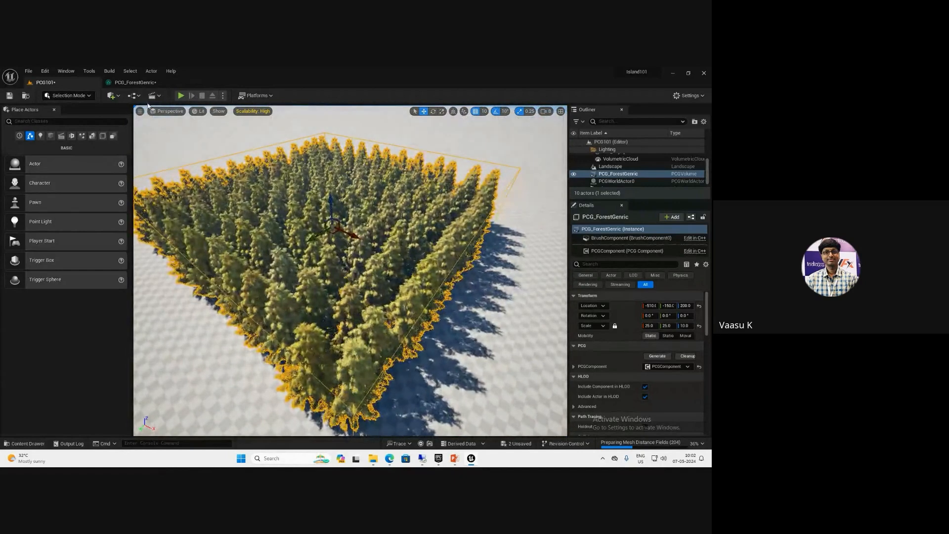
Disable the Static Mesh Spawner node and return to the PCG101 level to view the debug cubes
{"action": "left_click", "coordinate": [126, 82]}
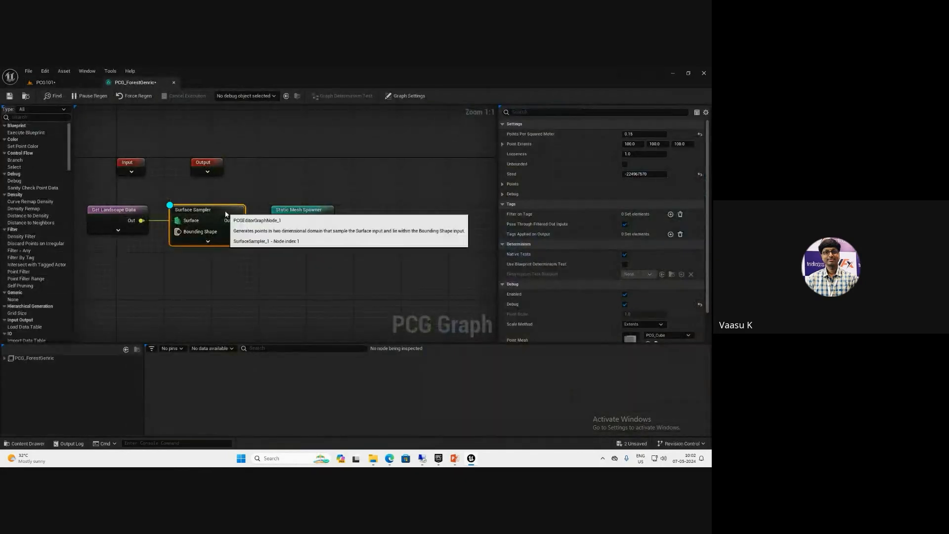
{"action": "left_click", "coordinate": [289, 218]}
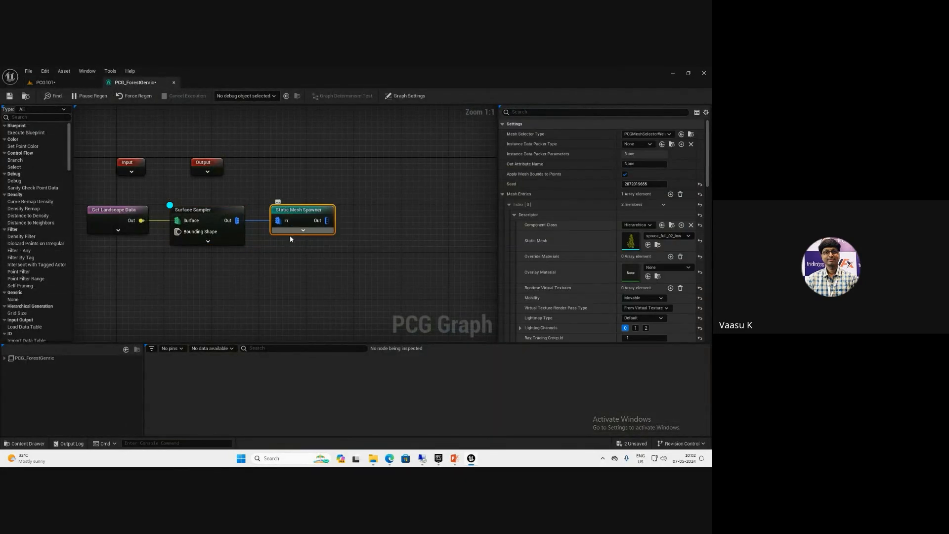
{"action": "key", "text": "e"}
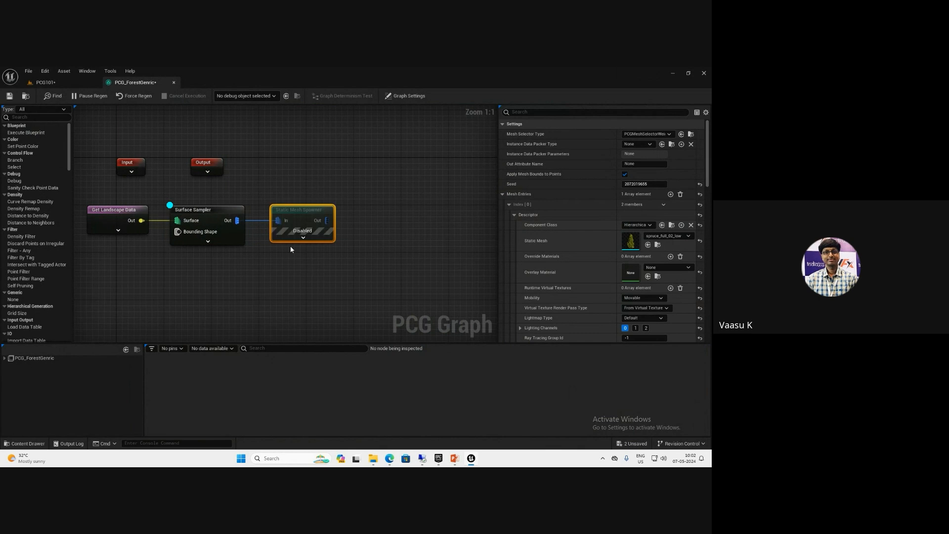
{"action": "key", "text": "e"}
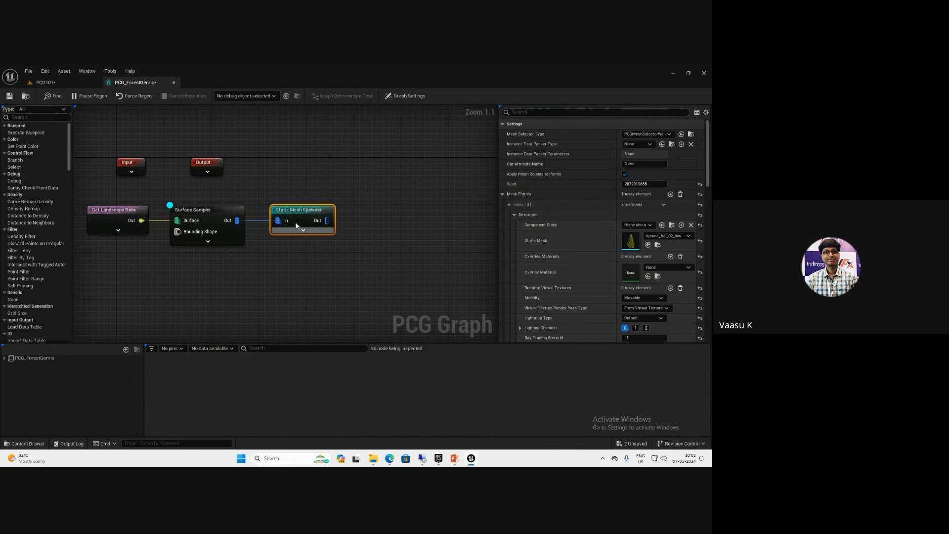
{"action": "right_click", "coordinate": [303, 221]}
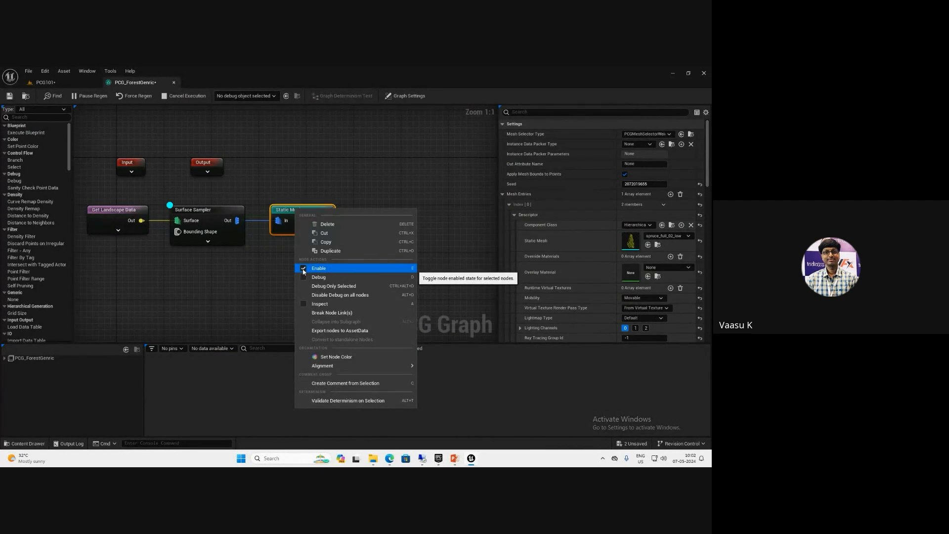
{"action": "left_click", "coordinate": [253, 269]}
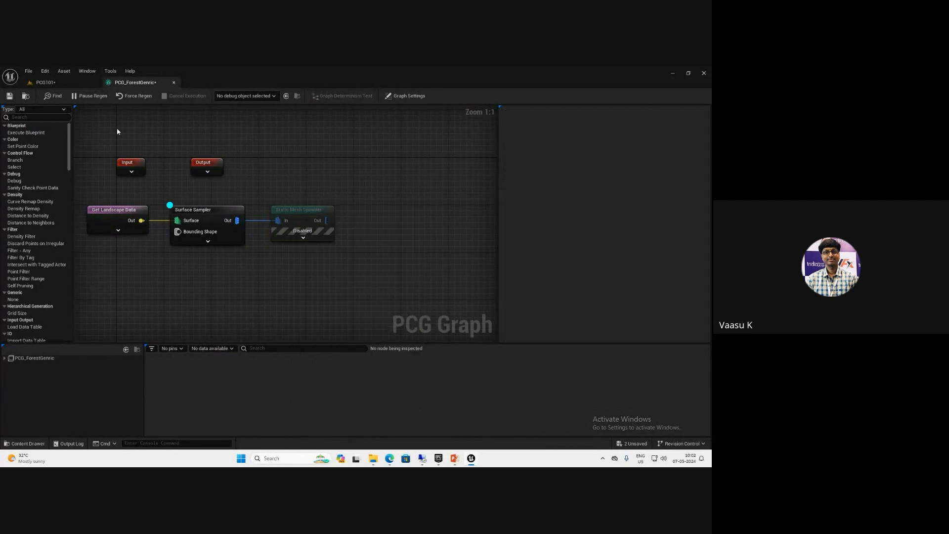
{"action": "left_click", "coordinate": [55, 81]}
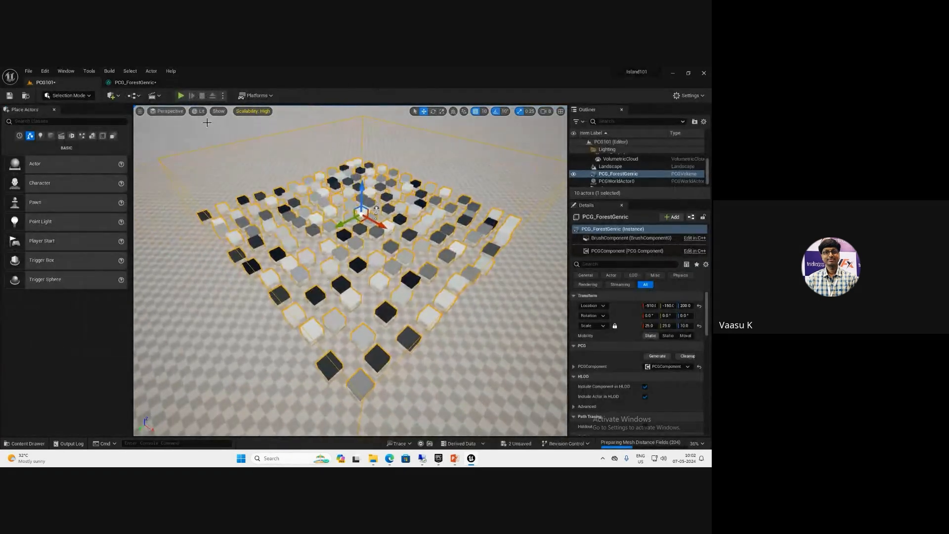
Float the PCG_ForestGenric editor over the level, with the Surface Sampler selected and its settings area widened
{"action": "left_click_drag", "start_coordinate": [131, 82], "coordinate": [206, 251]}
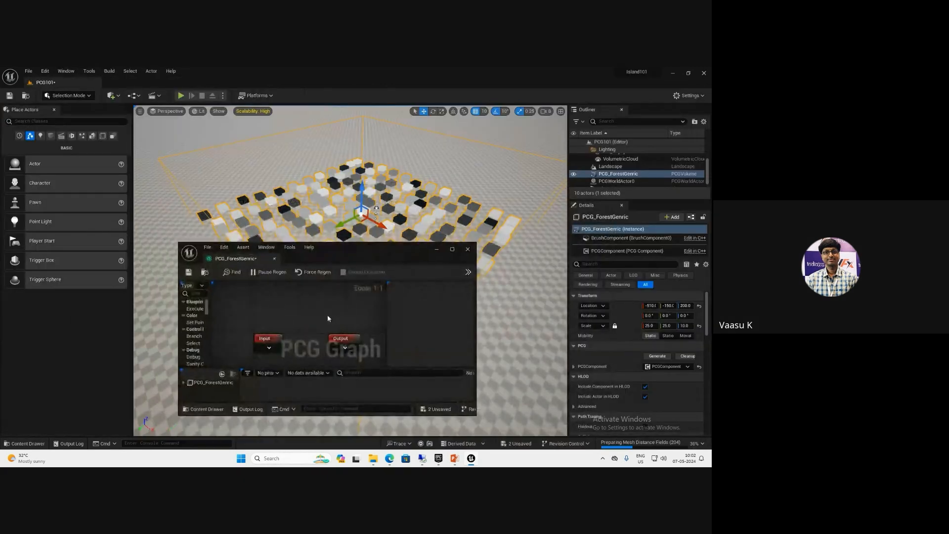
{"action": "left_click", "coordinate": [331, 336]}
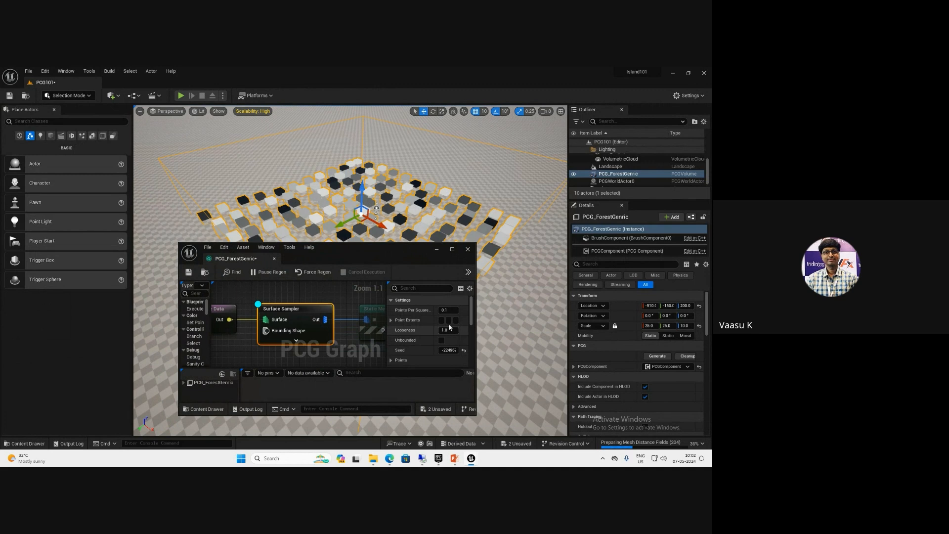
{"action": "left_click_drag", "start_coordinate": [387, 325], "coordinate": [305, 337]}
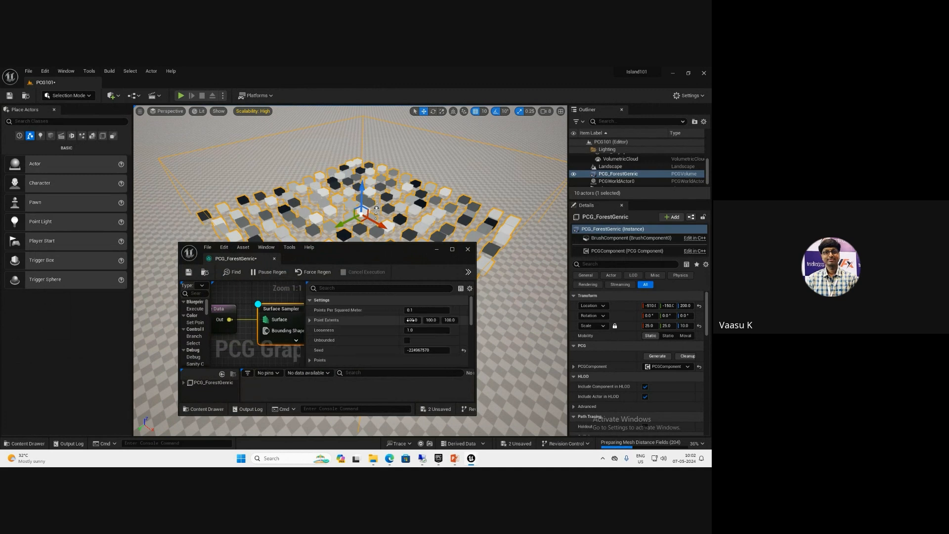
Set the Surface Sampler's Point Extents to 50 on all three axes
{"action": "type", "text": "0"}
{"action": "key", "text": "Tab"}
{"action": "type", "text": "50"}
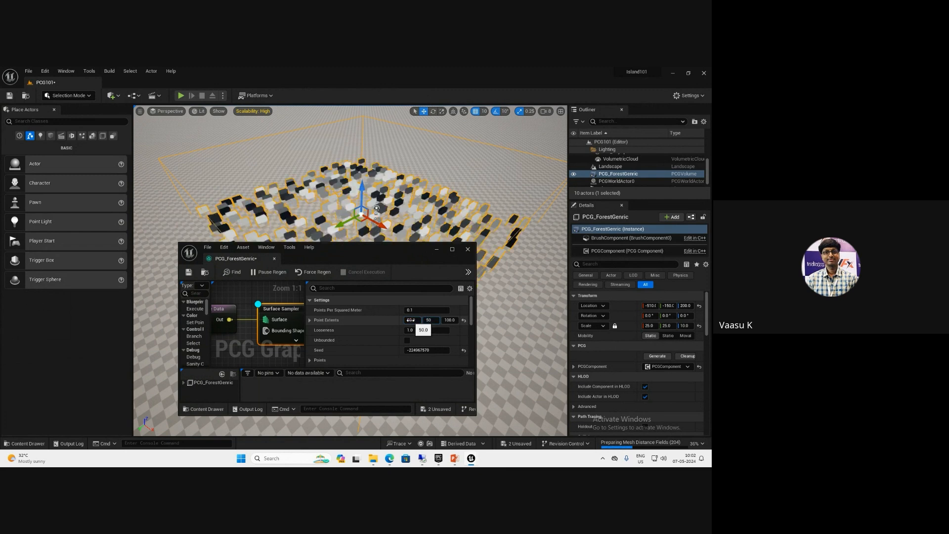
{"action": "key", "text": "Tab"}
{"action": "type", "text": "50"}
{"action": "key", "text": "Return"}
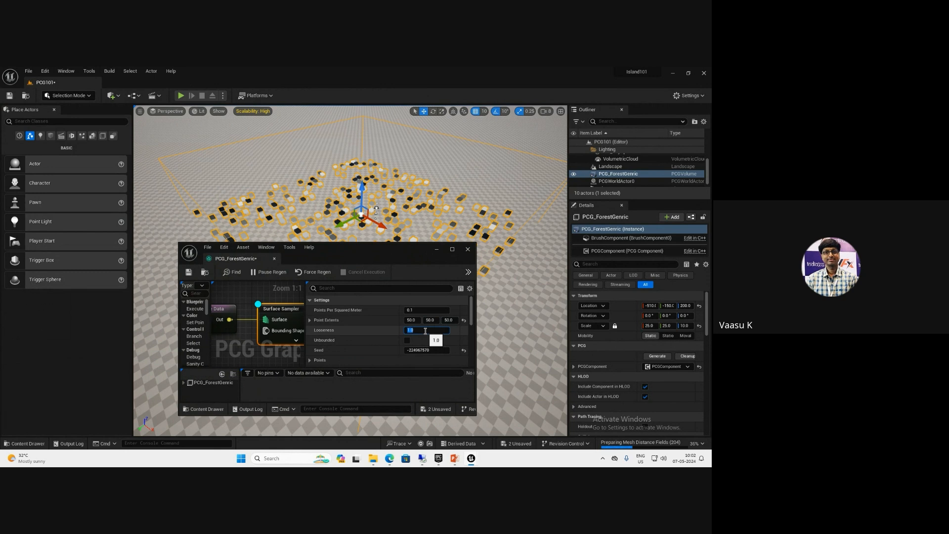
Try Looseness values of 0.5 and 0.2, settle on 0.1, and set Points Per Squared Meter to 0.02
{"action": "type", "text": "0.5"}
{"action": "key", "text": "Return"}
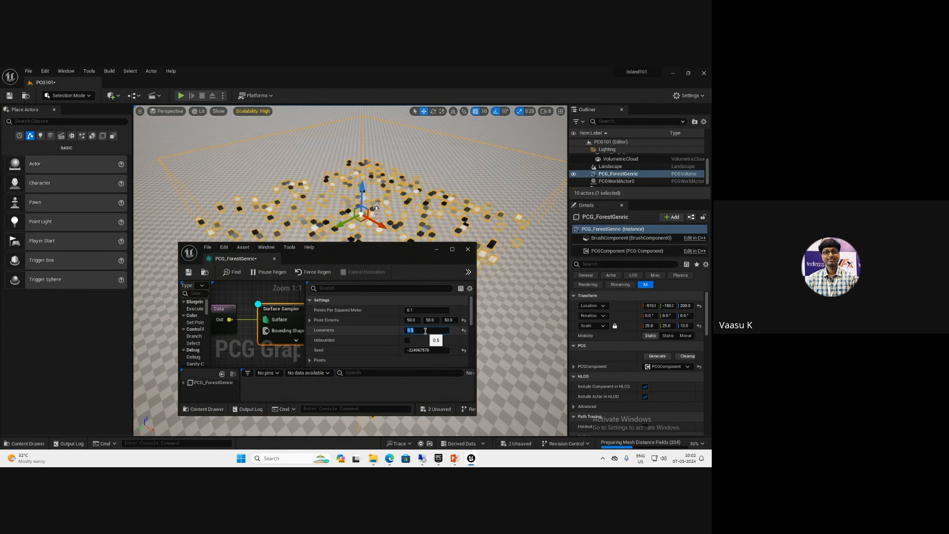
{"action": "type", "text": "0.2"}
{"action": "key", "text": "Return"}
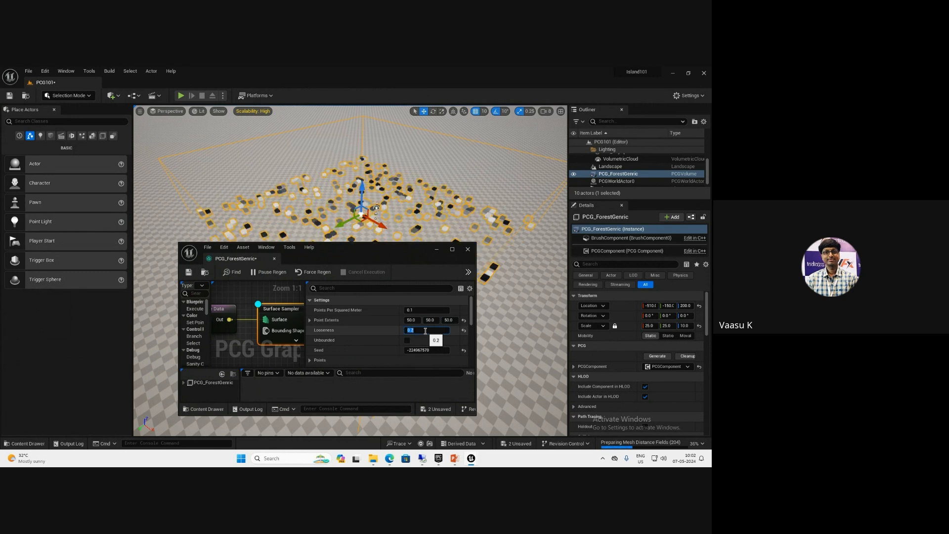
{"action": "type", "text": "0.1"}
{"action": "key", "text": "Return"}
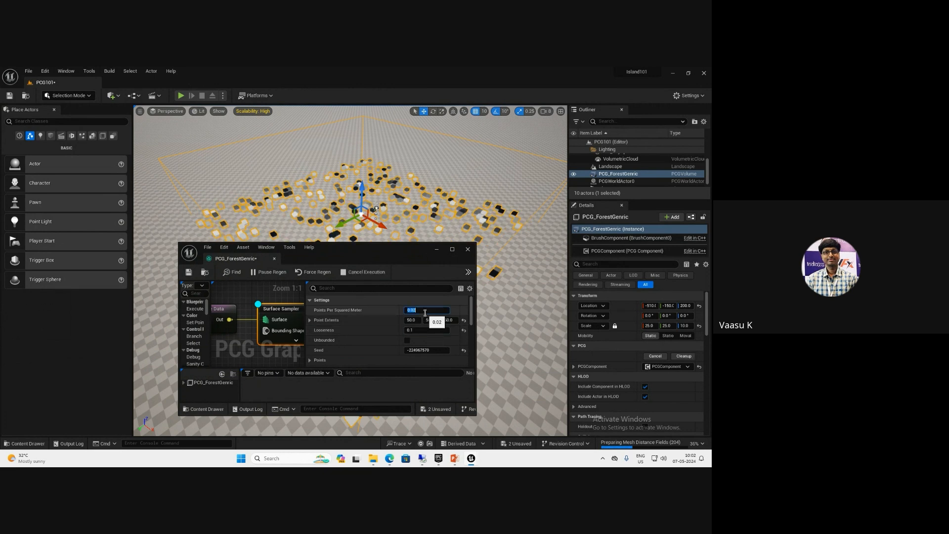
Move the graph editor clear of the debug points in the level and re-enable the Static Mesh Spawner node
{"action": "left_click_drag", "start_coordinate": [402, 252], "coordinate": [389, 286]}
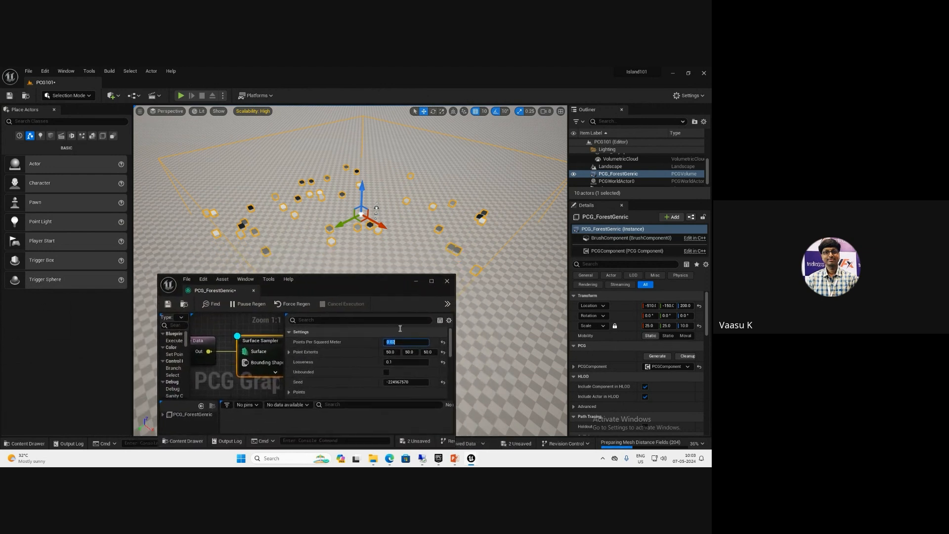
{"action": "right_click_drag", "start_coordinate": [269, 339], "coordinate": [228, 341]}
{"action": "left_click", "coordinate": [250, 346]}
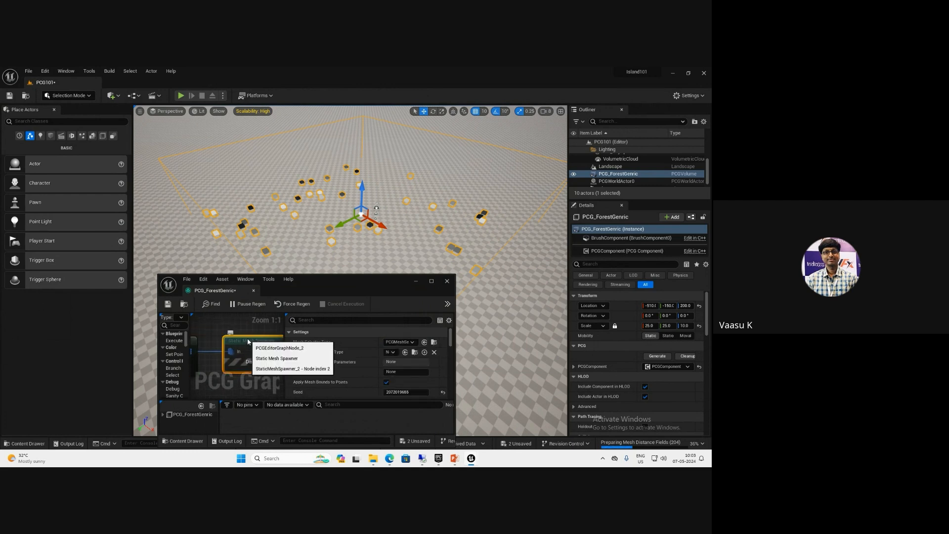
Examine the sparser spruce forest up close and from a distance, with the floating graph editor minimized
{"action": "scroll", "coordinate": [242, 257], "scroll_direction": "up", "scroll_amount": 5}
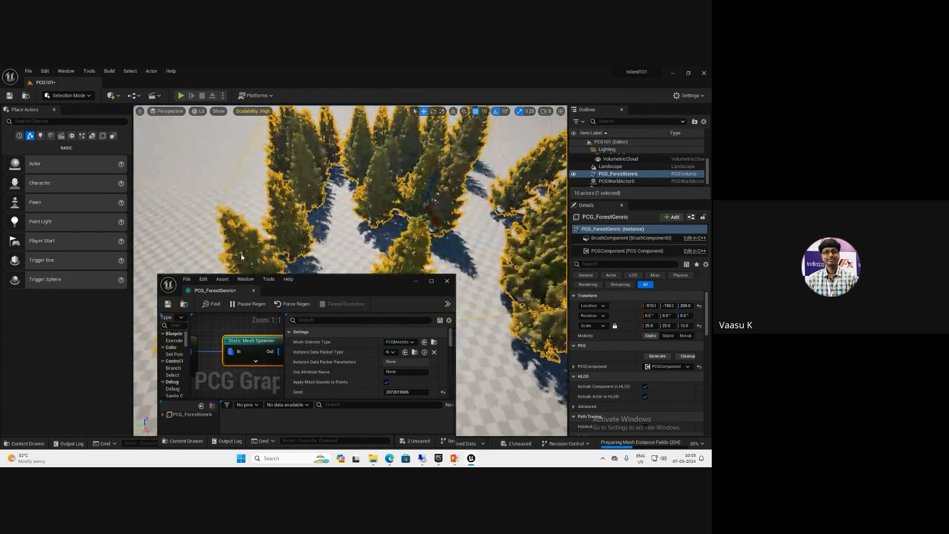
{"action": "right_click_drag", "start_coordinate": [241, 254], "coordinate": [284, 234]}
{"action": "key", "text": "w"}
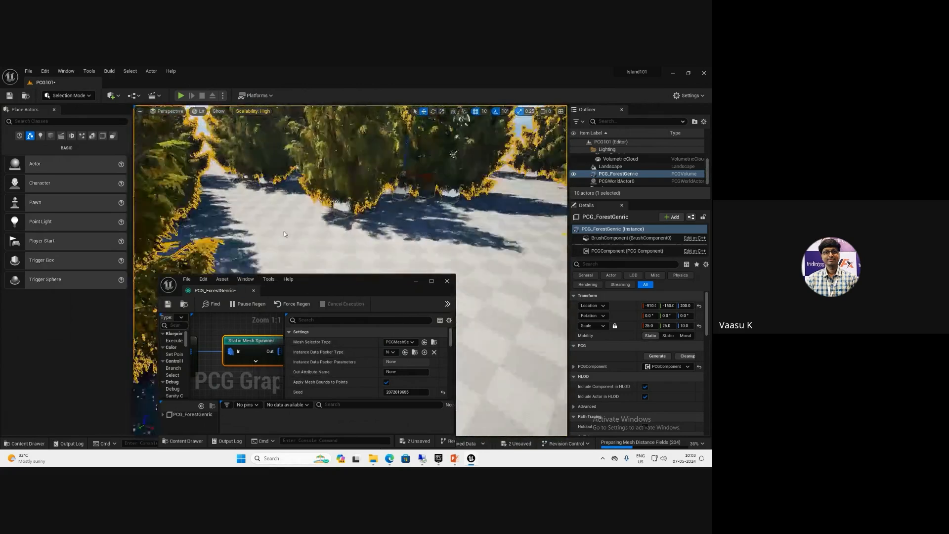
{"action": "scroll", "coordinate": [284, 234], "scroll_direction": "down", "scroll_amount": 6}
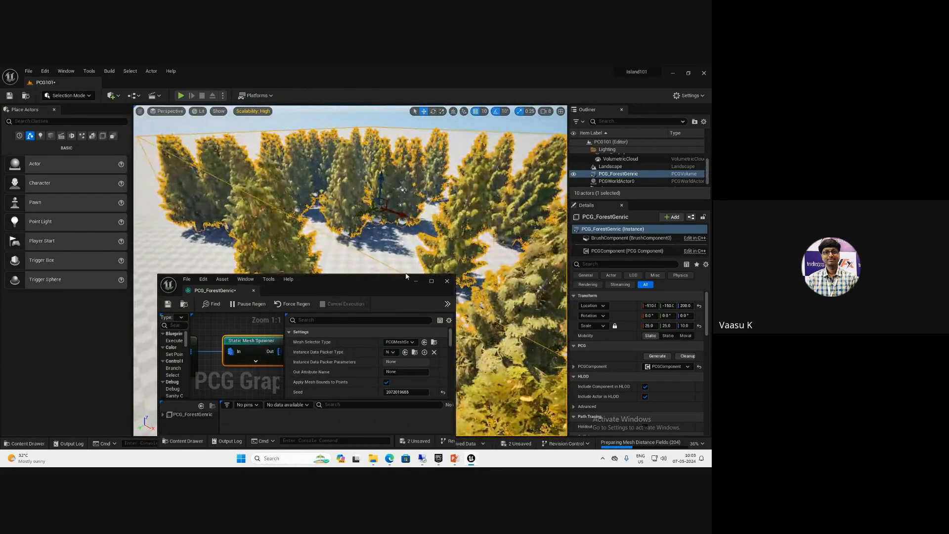
{"action": "left_click", "coordinate": [416, 281]}
{"action": "scroll", "coordinate": [405, 267], "scroll_direction": "down", "scroll_amount": 5}
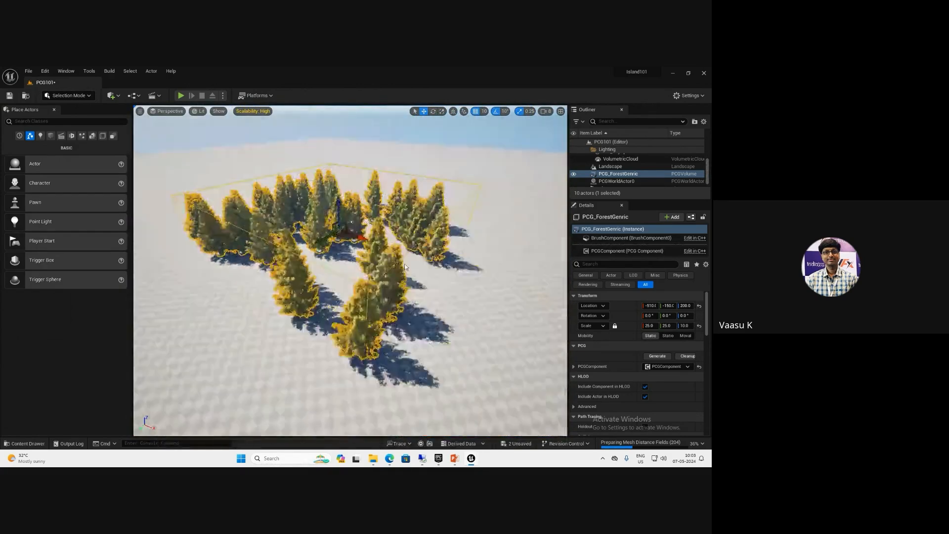
{"action": "scroll", "coordinate": [406, 267], "scroll_direction": "up", "scroll_amount": 8}
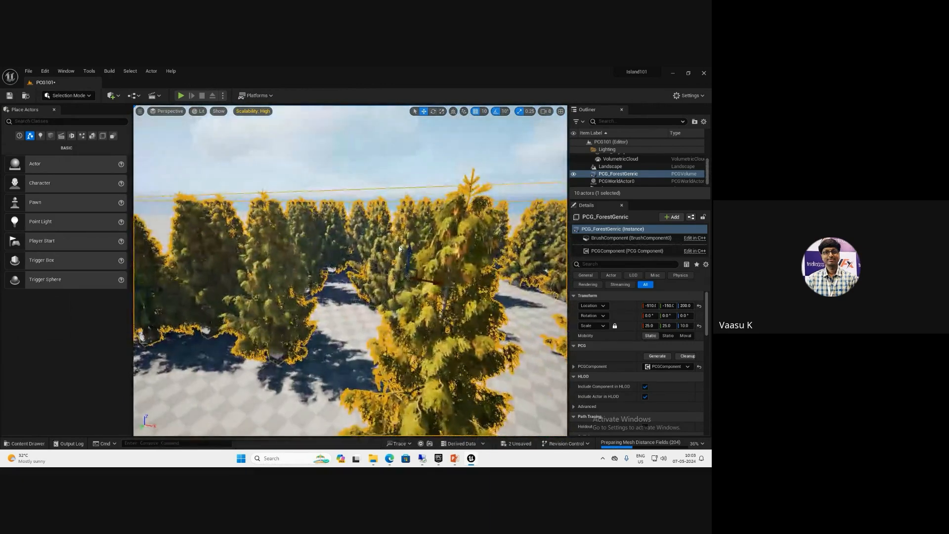
{"action": "scroll", "coordinate": [399, 249], "scroll_direction": "down", "scroll_amount": 5}
{"action": "scroll", "coordinate": [386, 249], "scroll_direction": "up", "scroll_amount": 8}
{"action": "right_click_drag", "start_coordinate": [372, 250], "coordinate": [372, 255]}
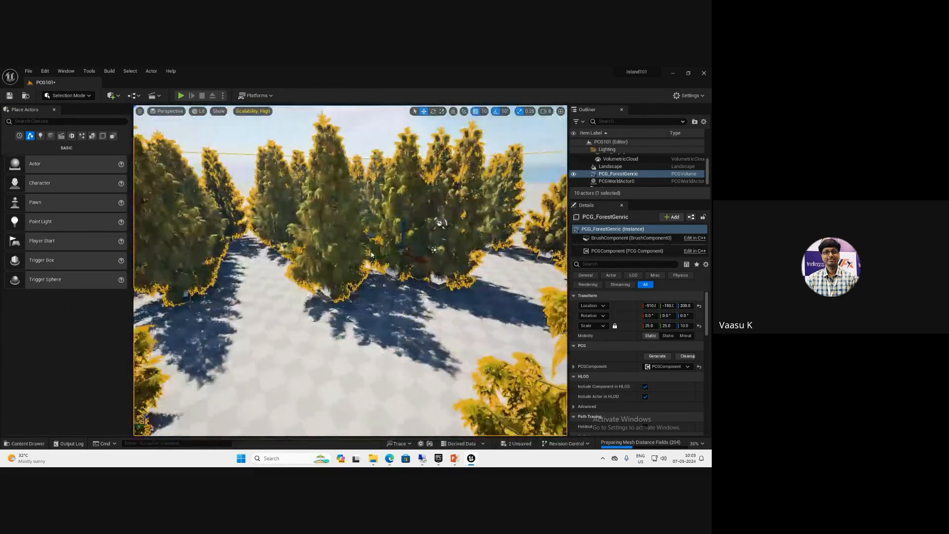
Dock the PCG_ForestGenric editor back beside the PCG101 level and widen its graph area
{"action": "key", "text": "ctrl+space"}
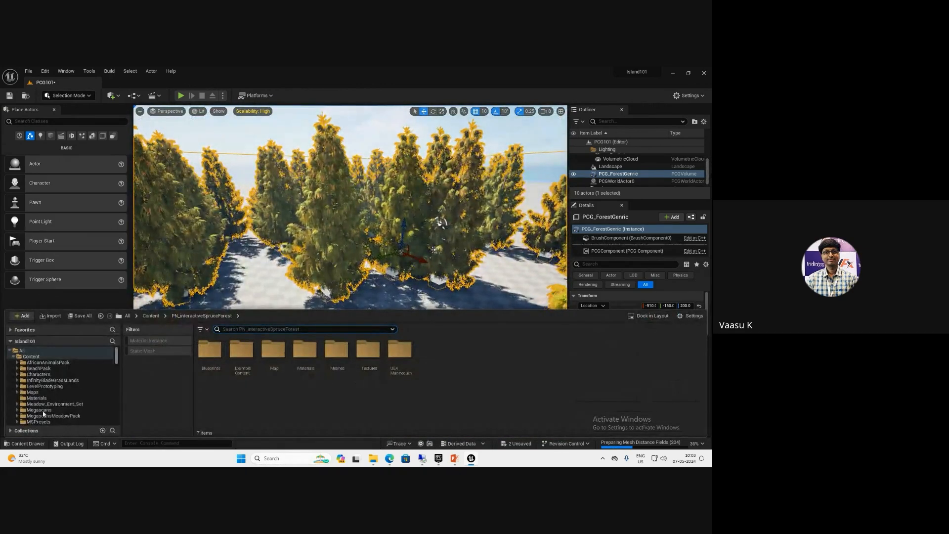
{"action": "left_click", "coordinate": [627, 175]}
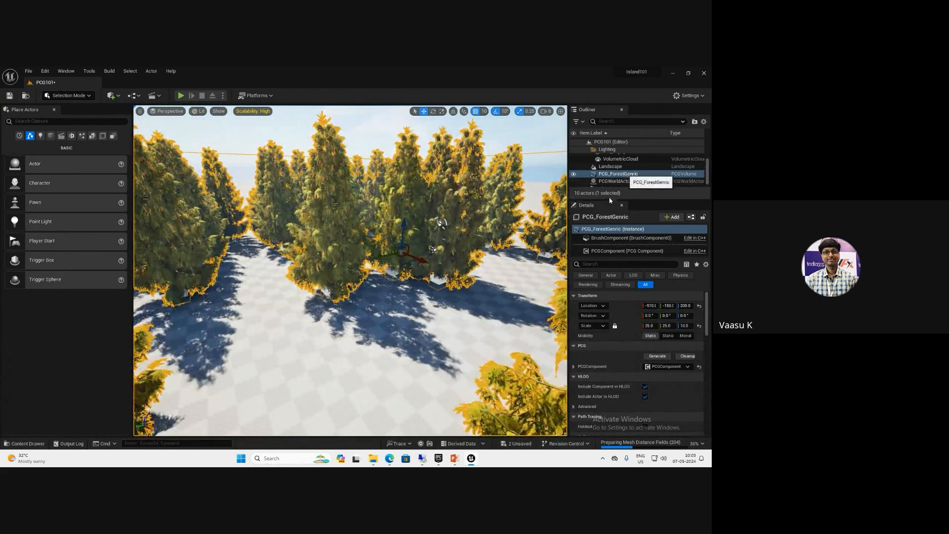
{"action": "key", "text": "alt+Tab"}
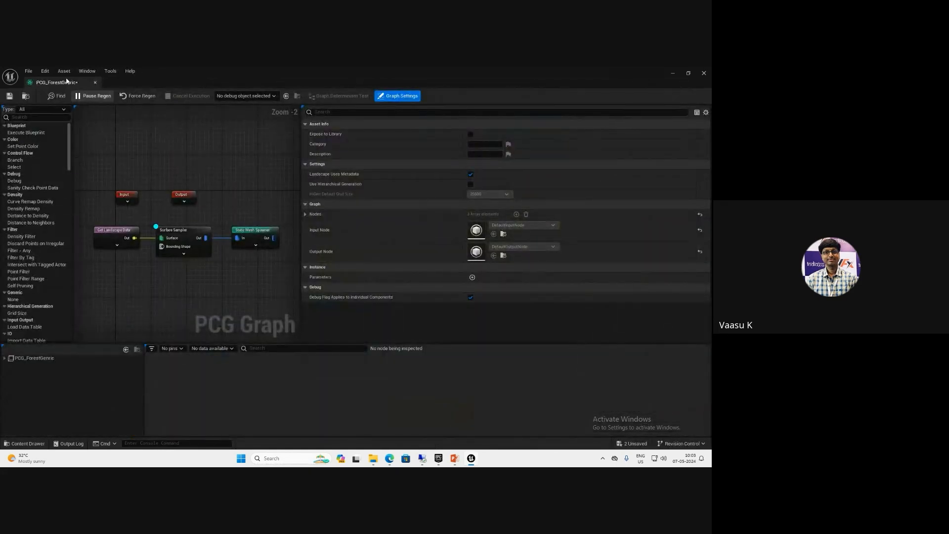
{"action": "left_click_drag", "start_coordinate": [301, 140], "coordinate": [488, 141]}
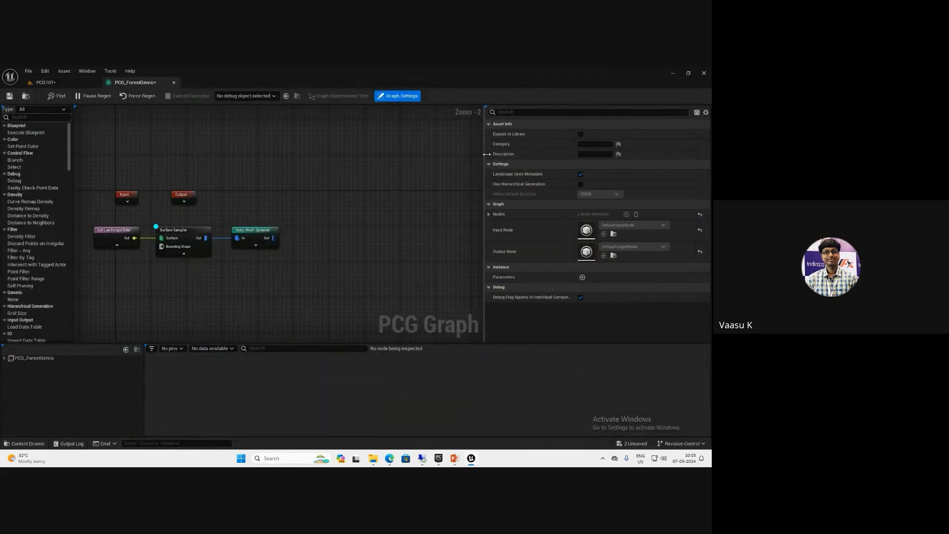
Add a second mesh entry to the Static Mesh Spawner, collapsing the first entry's descriptor and expanding the new one's
{"action": "left_click", "coordinate": [262, 234]}
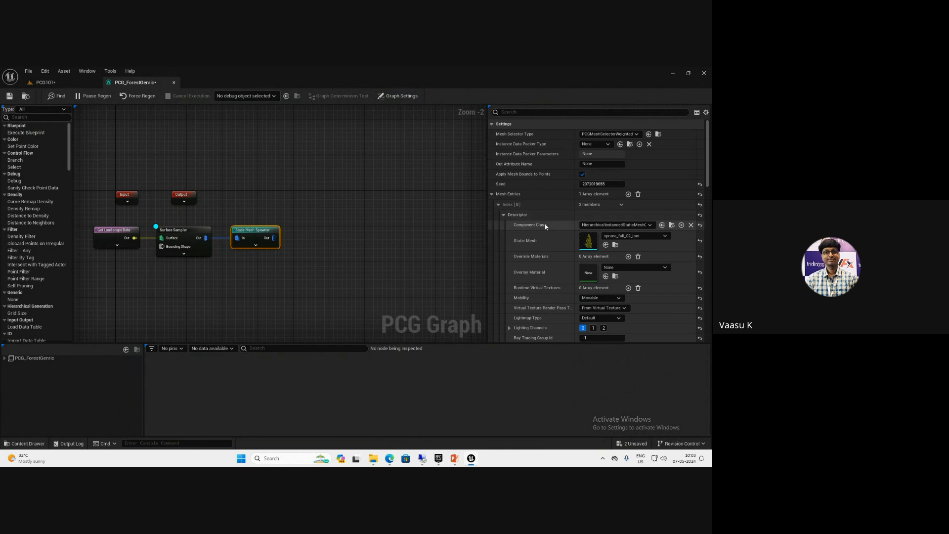
{"action": "scroll", "coordinate": [565, 265], "scroll_direction": "down", "scroll_amount": 3}
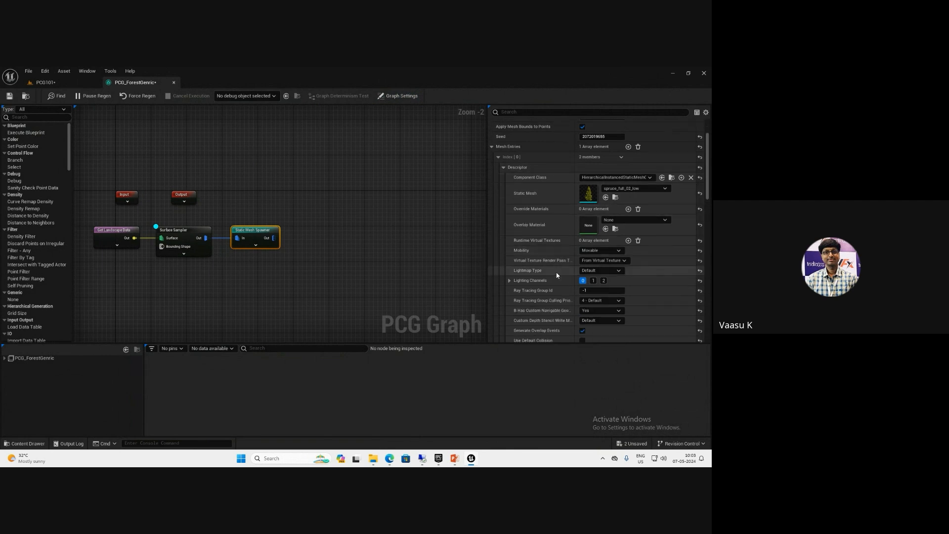
{"action": "left_click", "coordinate": [504, 169]}
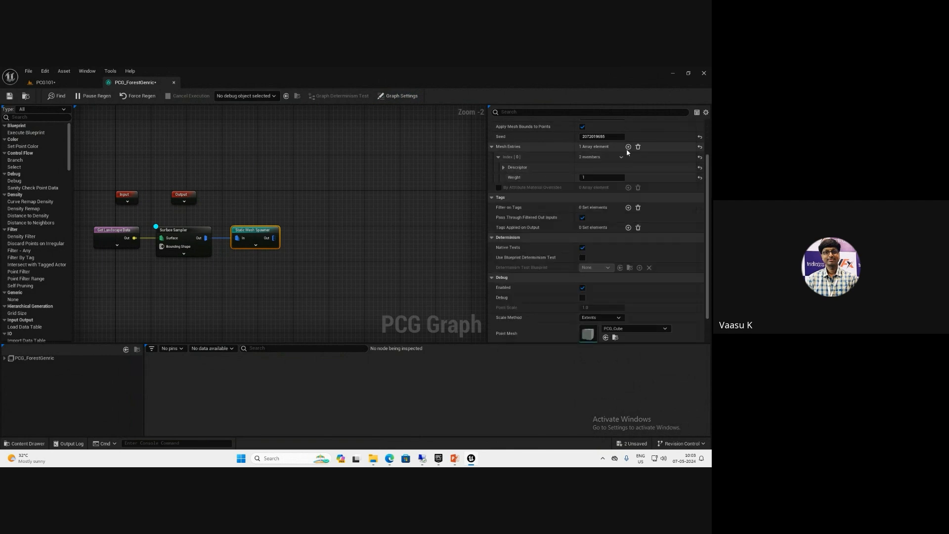
{"action": "left_click", "coordinate": [628, 147]}
{"action": "left_click", "coordinate": [499, 188]}
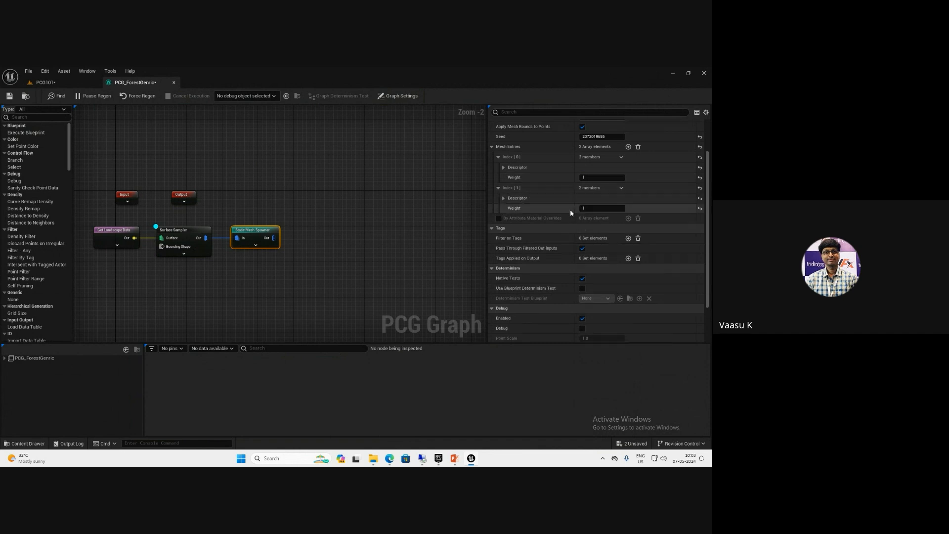
{"action": "left_click", "coordinate": [504, 198]}
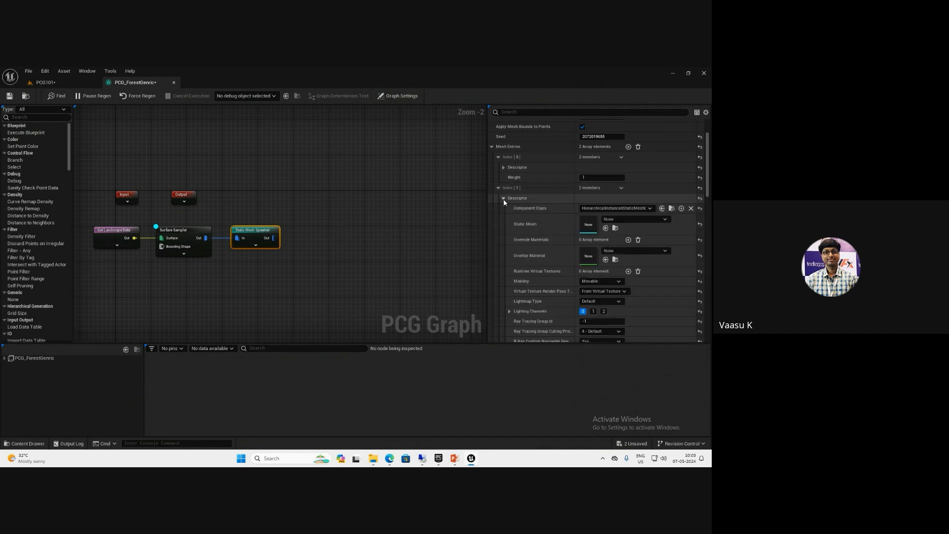
Search the static meshes for "spruc" and assign spruce_half_01_low to the second mesh entry
{"action": "left_click", "coordinate": [625, 221]}
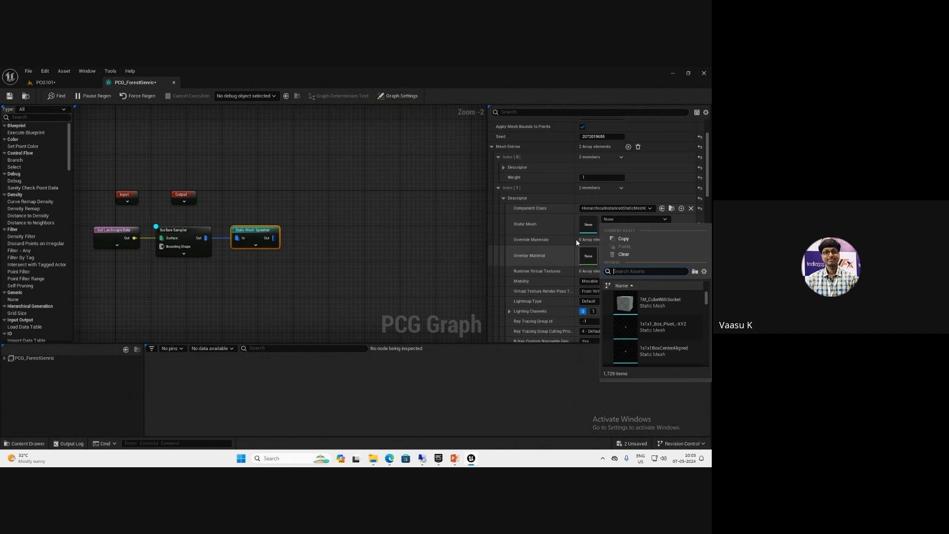
{"action": "type", "text": "spr"}
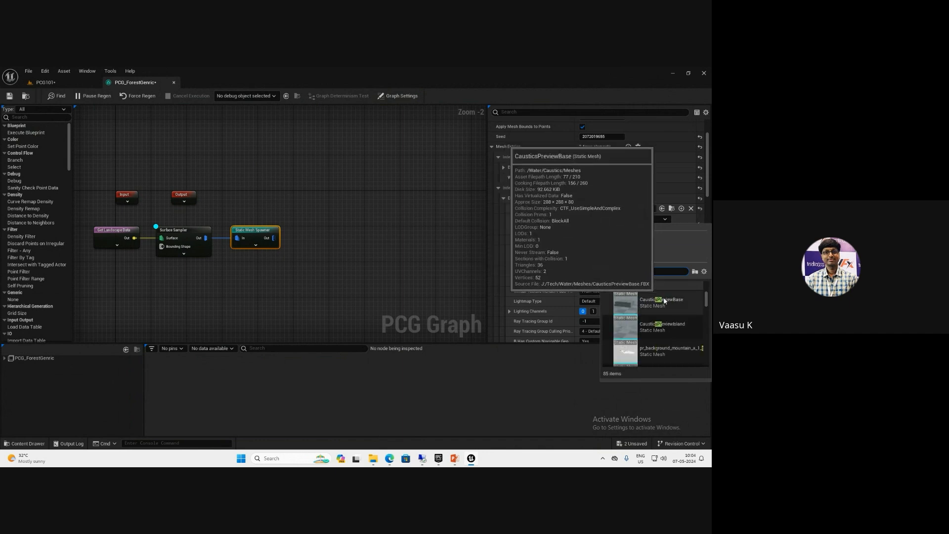
{"action": "type", "text": "uc"}
{"action": "scroll", "coordinate": [656, 325], "scroll_direction": "down", "scroll_amount": 5}
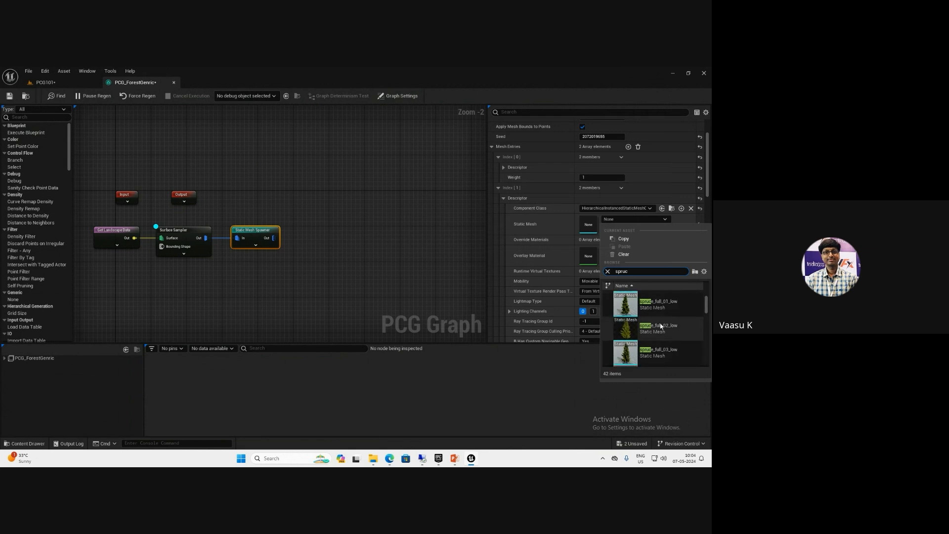
{"action": "scroll", "coordinate": [659, 337], "scroll_direction": "up", "scroll_amount": 3}
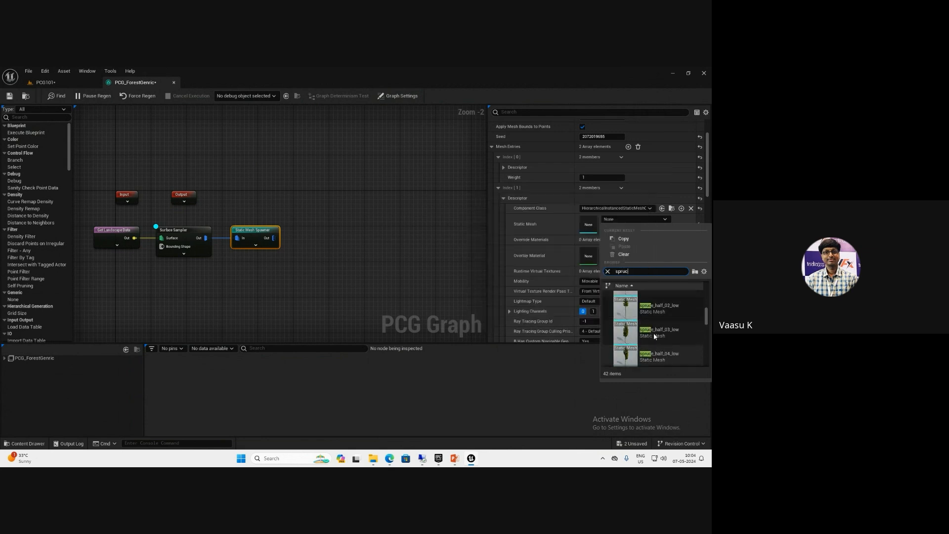
{"action": "left_click", "coordinate": [649, 334]}
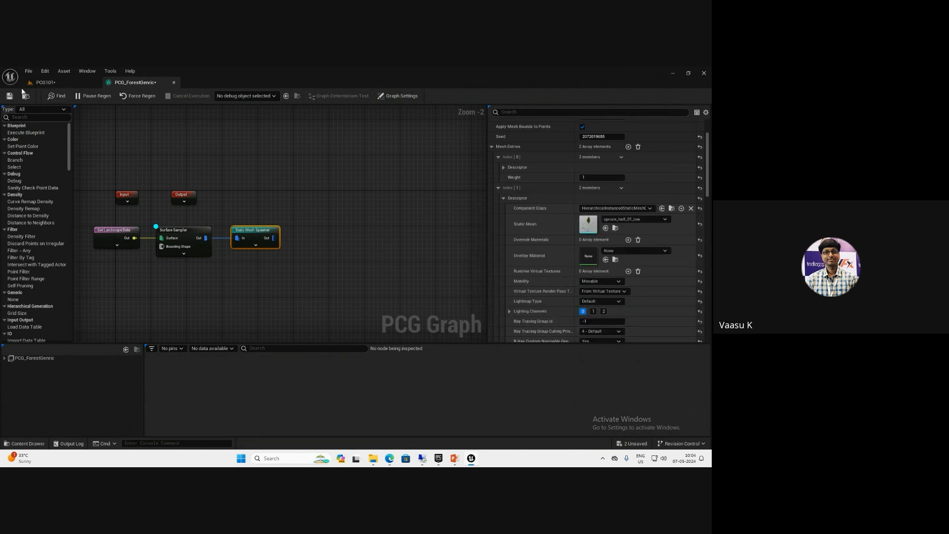
Save the graph and turn off the Surface Sampler's debug display, checking the mixed spruce forest in the level
{"action": "left_click", "coordinate": [47, 85]}
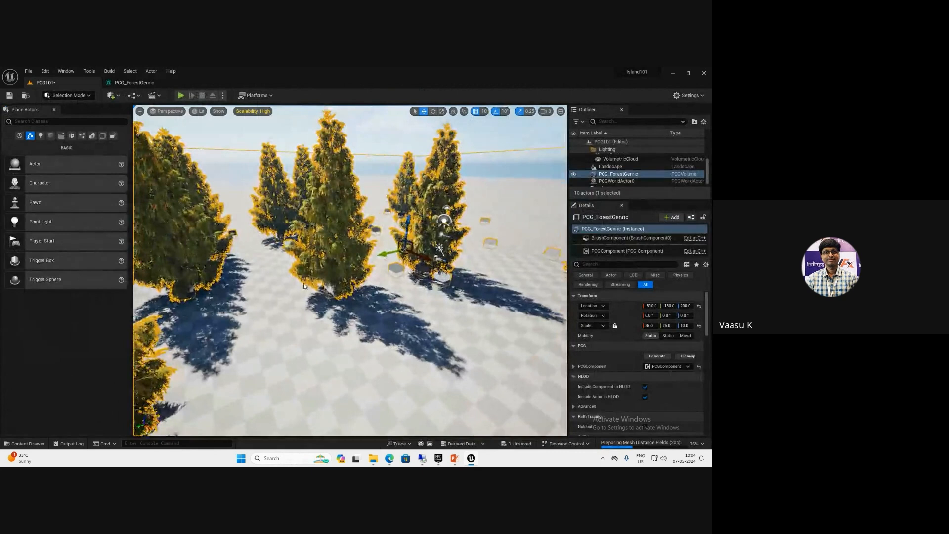
{"action": "scroll", "coordinate": [335, 274], "scroll_direction": "down", "scroll_amount": 3}
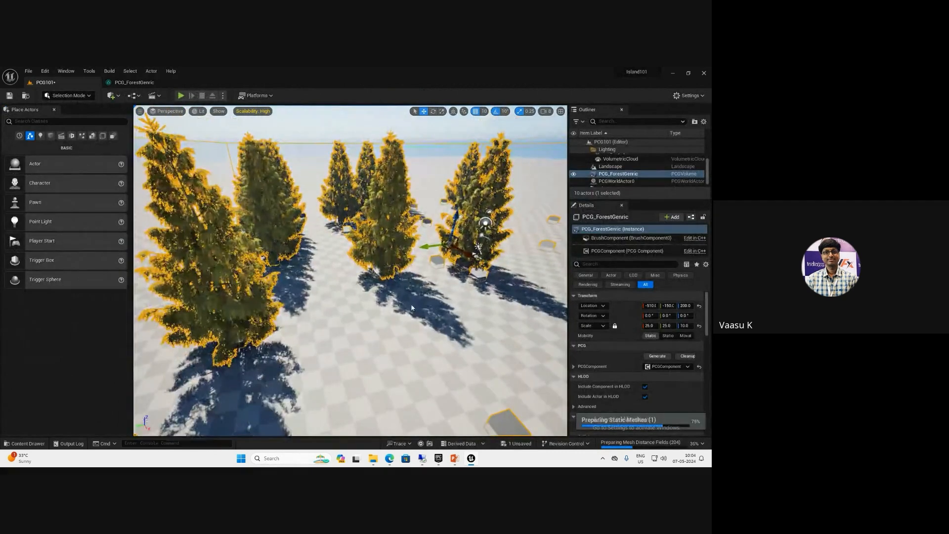
{"action": "right_click_drag", "start_coordinate": [335, 275], "coordinate": [297, 302]}
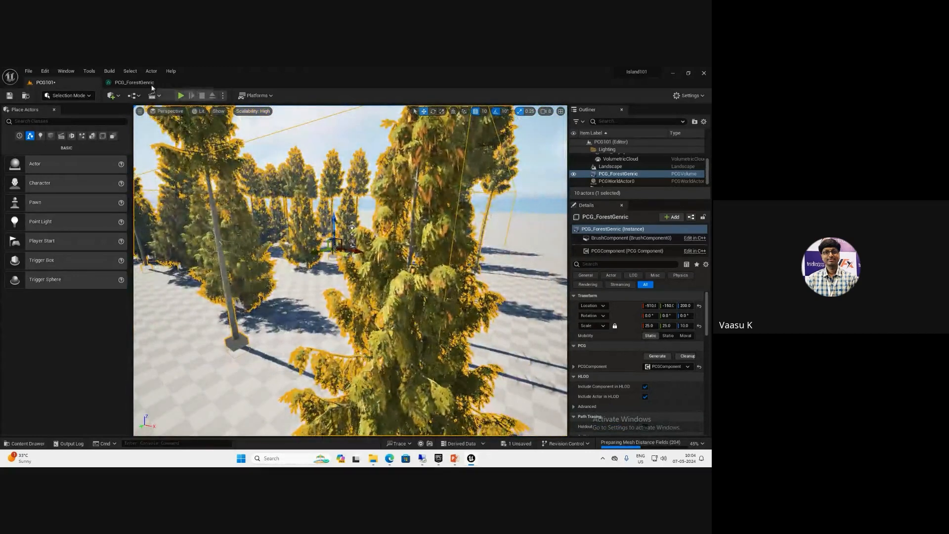
{"action": "left_click", "coordinate": [149, 83]}
{"action": "left_click", "coordinate": [209, 244]}
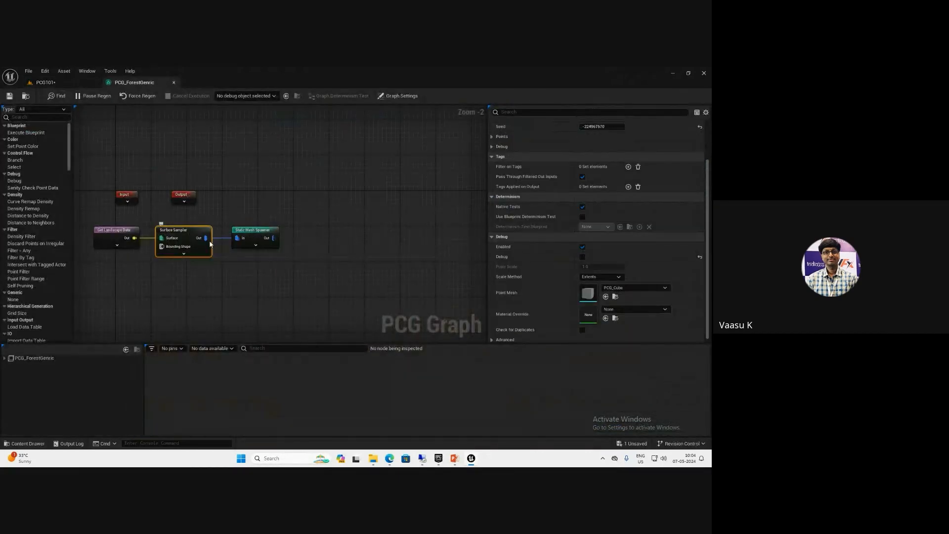
{"action": "left_click", "coordinate": [62, 87]}
{"action": "right_click_drag", "start_coordinate": [304, 287], "coordinate": [381, 266]}
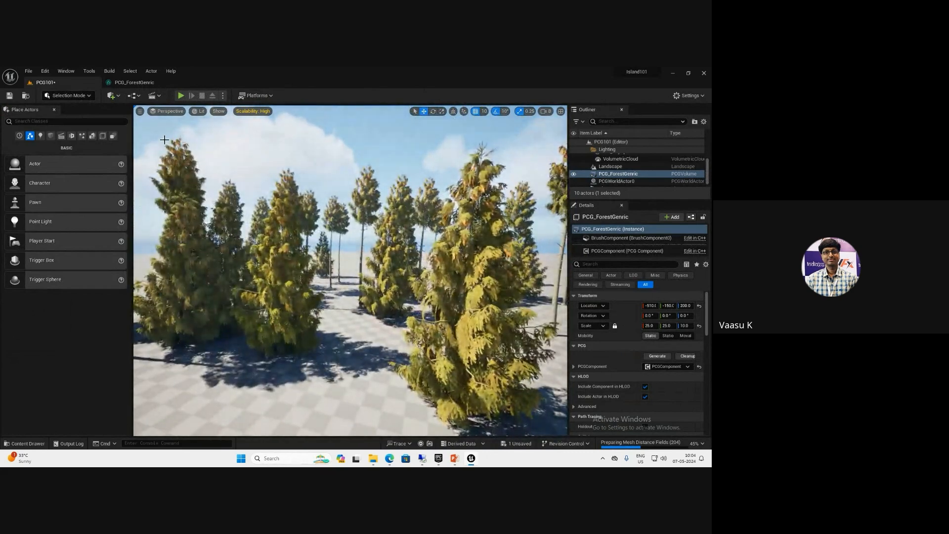
Collapse the second mesh entry's descriptor on the Static Mesh Spawner and add a third mesh entry
{"action": "left_click", "coordinate": [139, 82]}
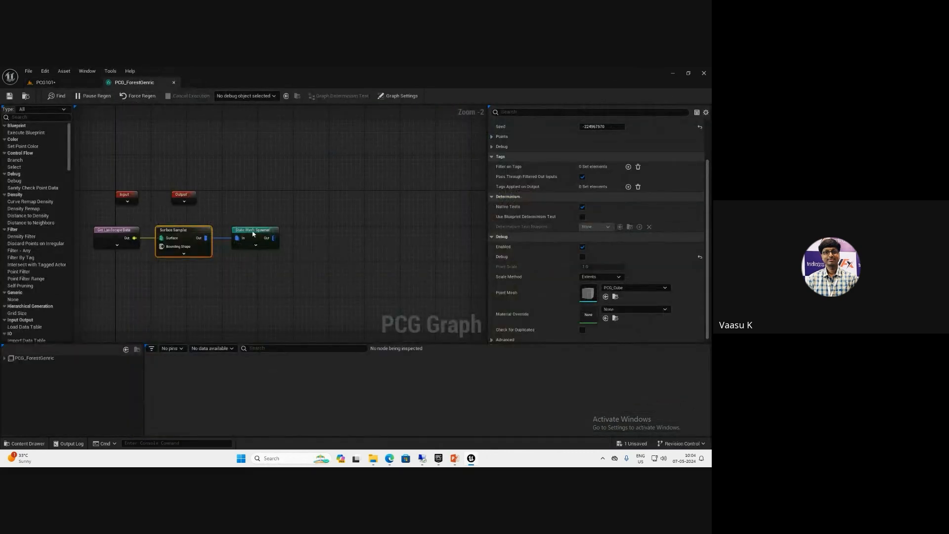
{"action": "left_click", "coordinate": [253, 233]}
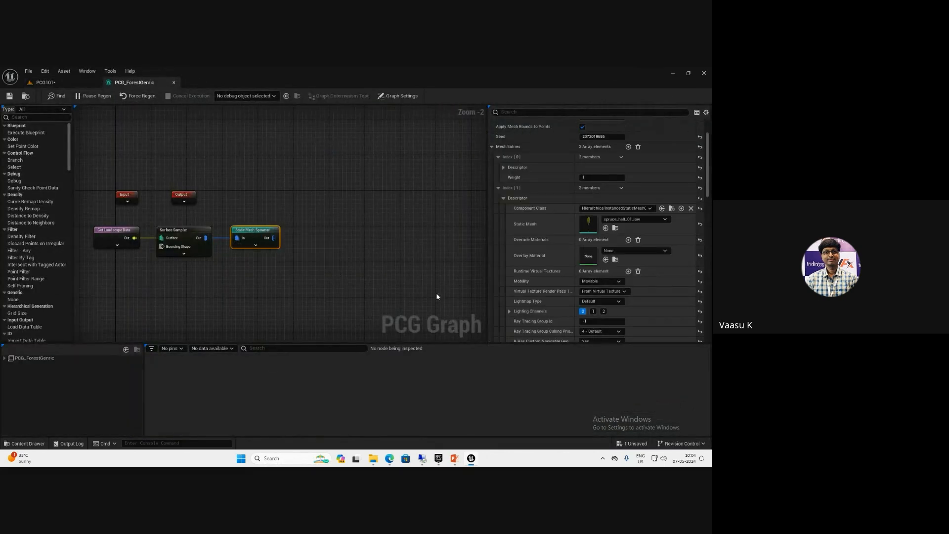
{"action": "left_click", "coordinate": [504, 199]}
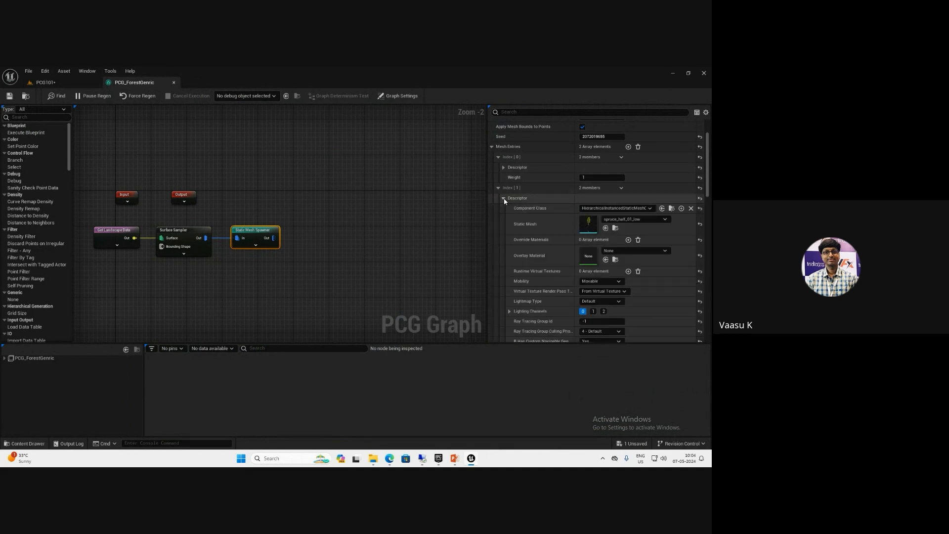
{"action": "left_click", "coordinate": [504, 198]}
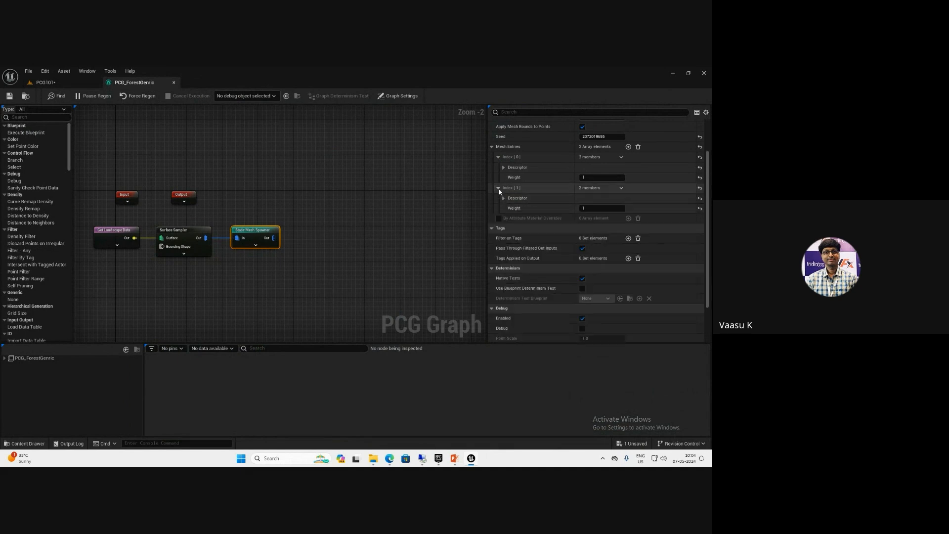
{"action": "left_click", "coordinate": [629, 147]}
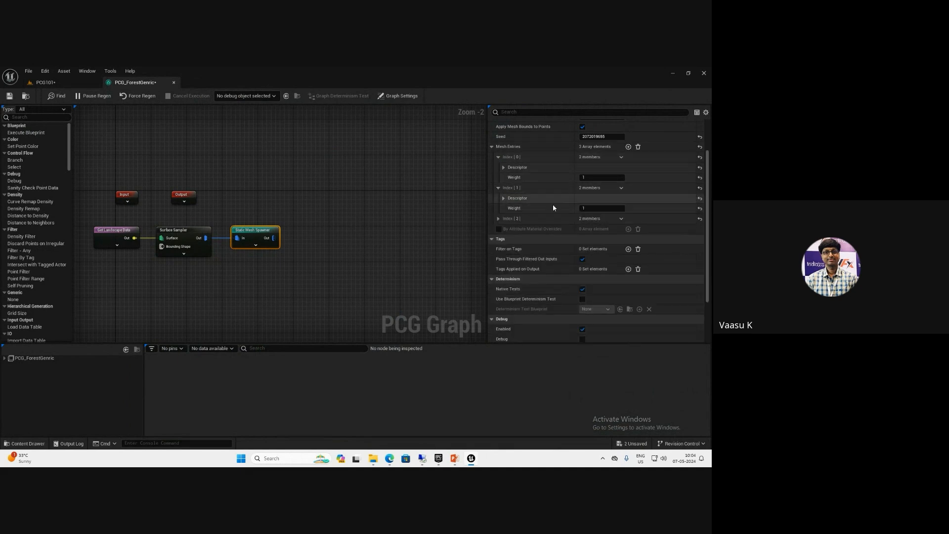
Locate the spruce meshes in the project content and select winter_spruce_half_03_low in ExampleContent/Winter/Meshes/half/low
{"action": "left_click", "coordinate": [504, 199]}
{"action": "left_click", "coordinate": [615, 228]}
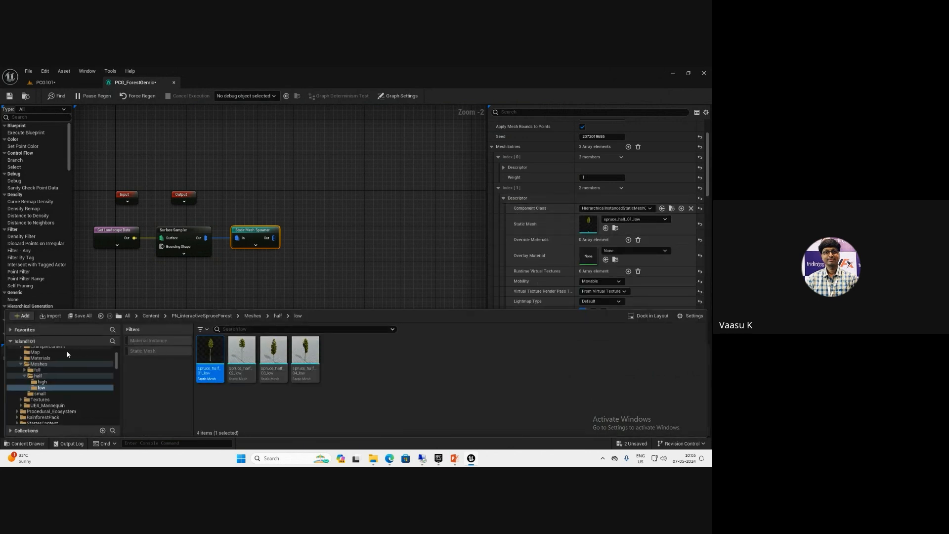
{"action": "scroll", "coordinate": [66, 380], "scroll_direction": "up", "scroll_amount": 3}
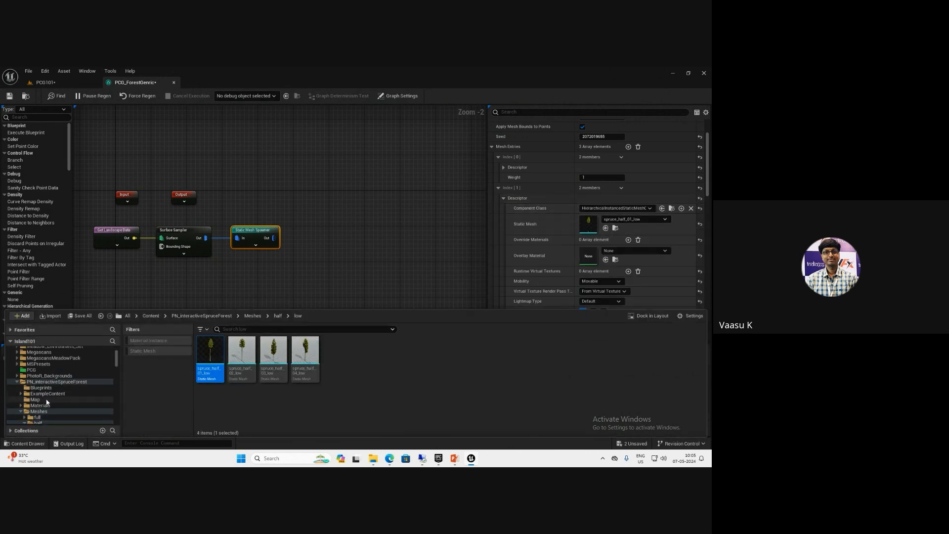
{"action": "left_click", "coordinate": [47, 394]}
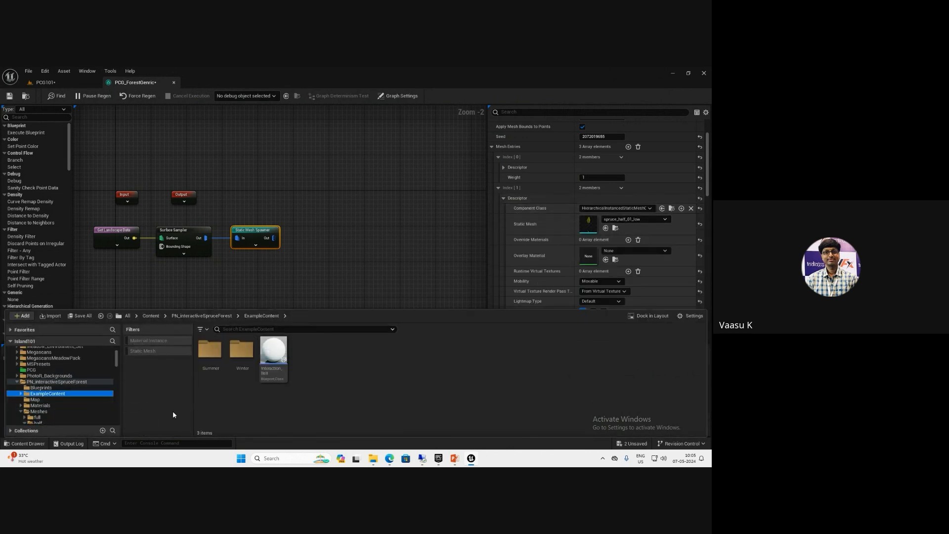
{"action": "double_click", "coordinate": [238, 365]}
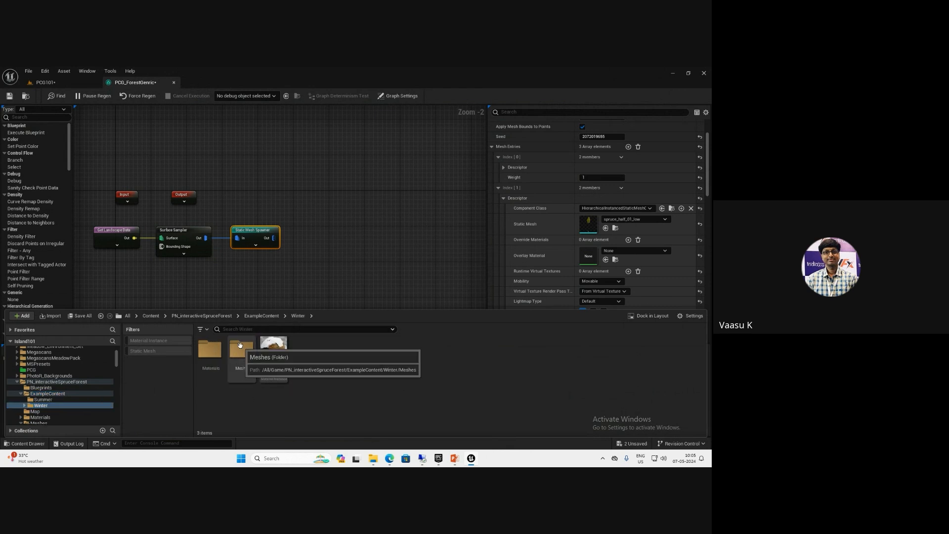
{"action": "double_click", "coordinate": [241, 345]}
{"action": "double_click", "coordinate": [241, 347]}
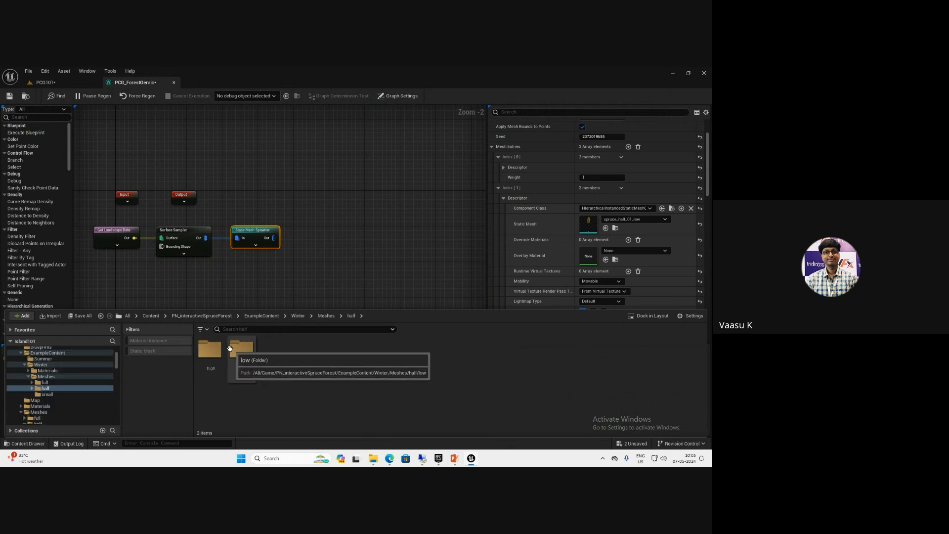
{"action": "double_click", "coordinate": [230, 348]}
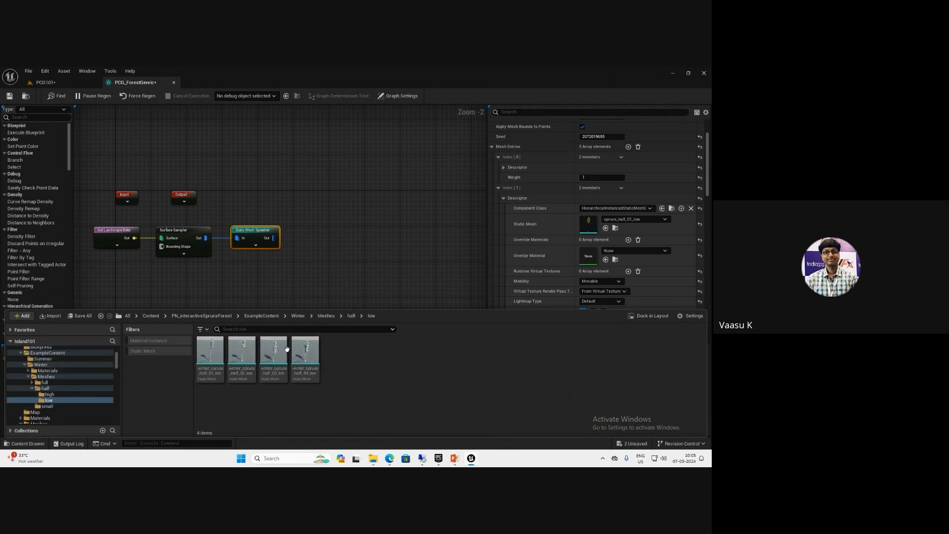
{"action": "left_click", "coordinate": [287, 349]}
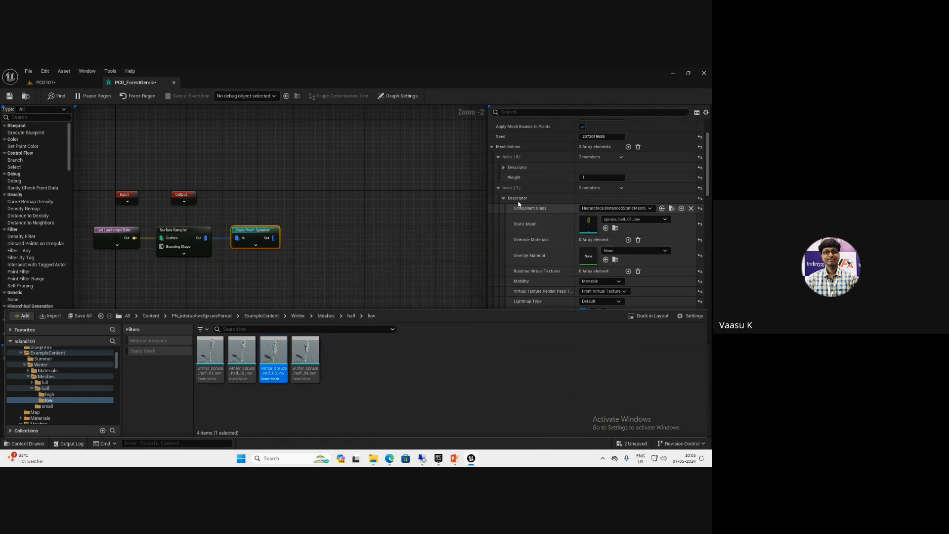
Add a fourth mesh entry to the Static Mesh Spawner, assign winter_spruce_half_03_low to it, and save the graph
{"action": "left_click", "coordinate": [499, 188]}
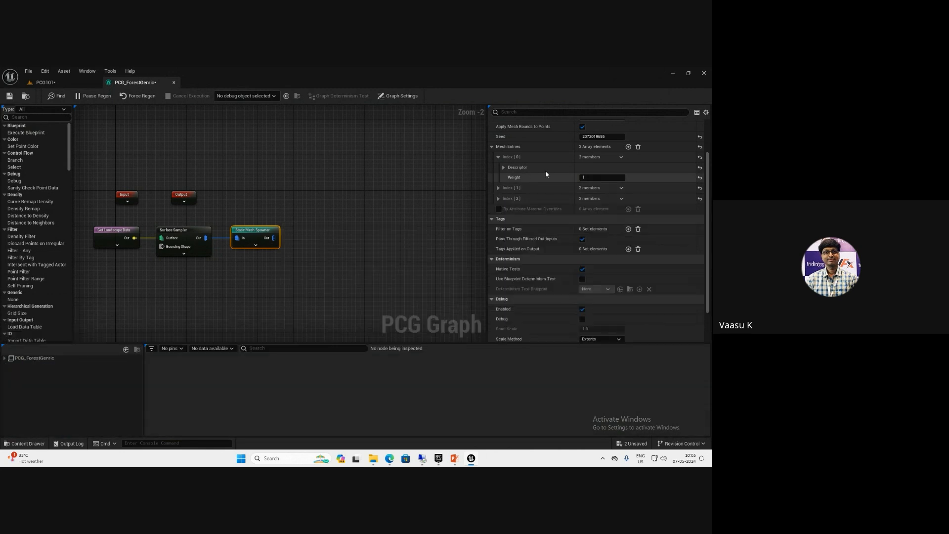
{"action": "left_click", "coordinate": [629, 147]}
{"action": "left_click", "coordinate": [499, 209]}
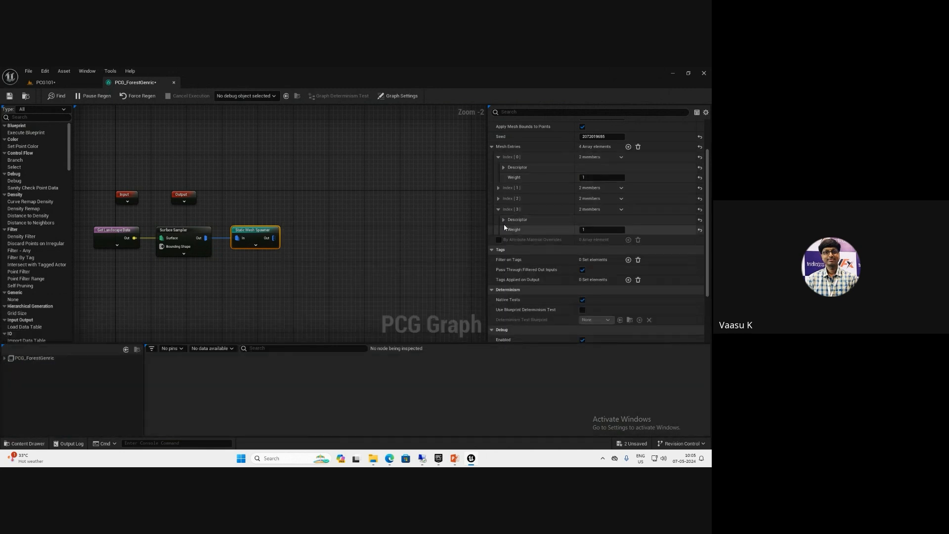
{"action": "left_click", "coordinate": [504, 220]}
{"action": "left_click", "coordinate": [606, 250]}
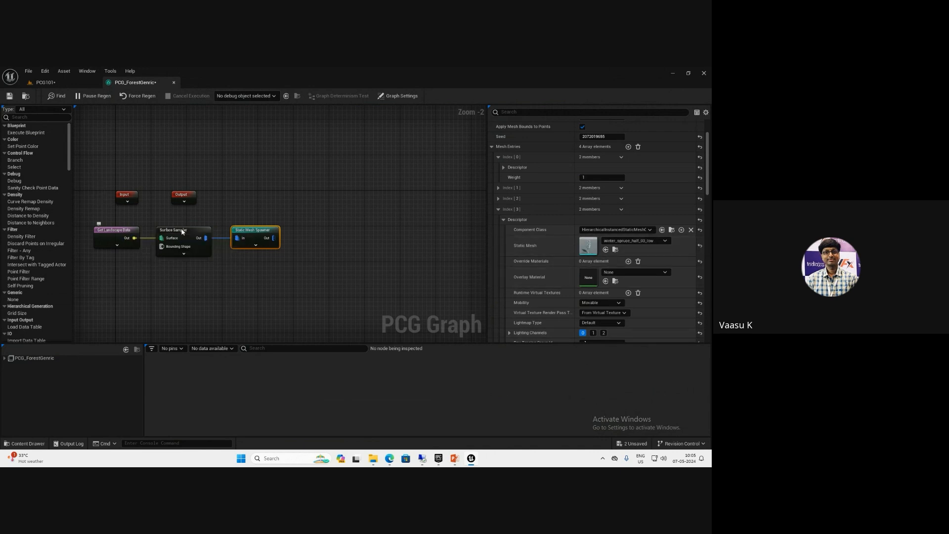
{"action": "left_click", "coordinate": [11, 97]}
{"action": "left_click", "coordinate": [547, 222]}
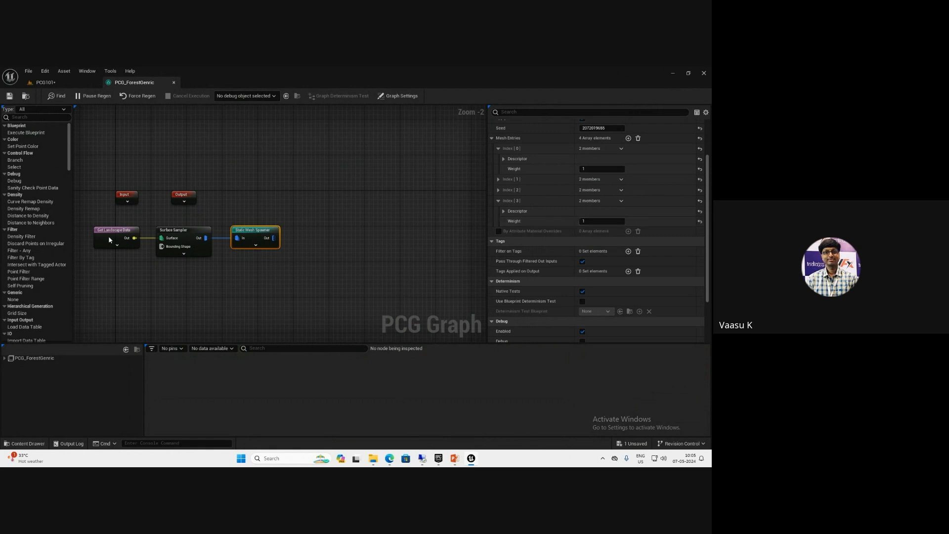
Set the Surface Sampler's Points Per Squared Meter to 0.05
{"action": "left_click", "coordinate": [184, 231]}
{"action": "scroll", "coordinate": [559, 153], "scroll_direction": "up", "scroll_amount": 3}
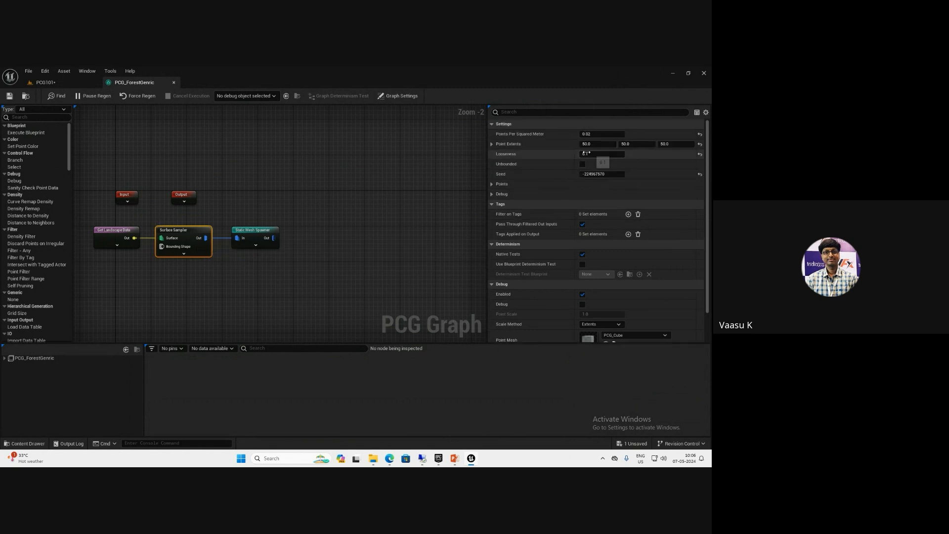
{"action": "left_click", "coordinate": [602, 134]}
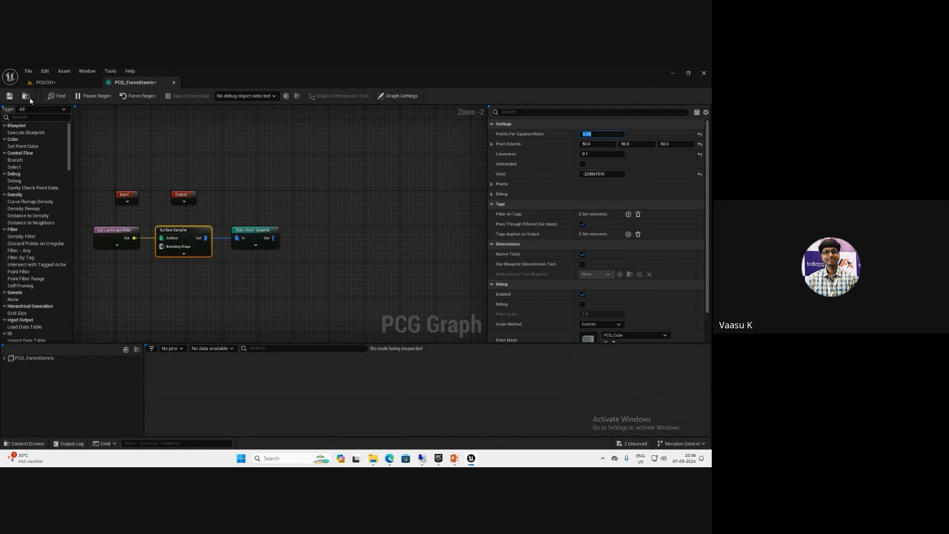
Inspect the mixed forest in the PCG101 level and turn on the Surface Sampler's debug display
{"action": "left_click", "coordinate": [45, 83]}
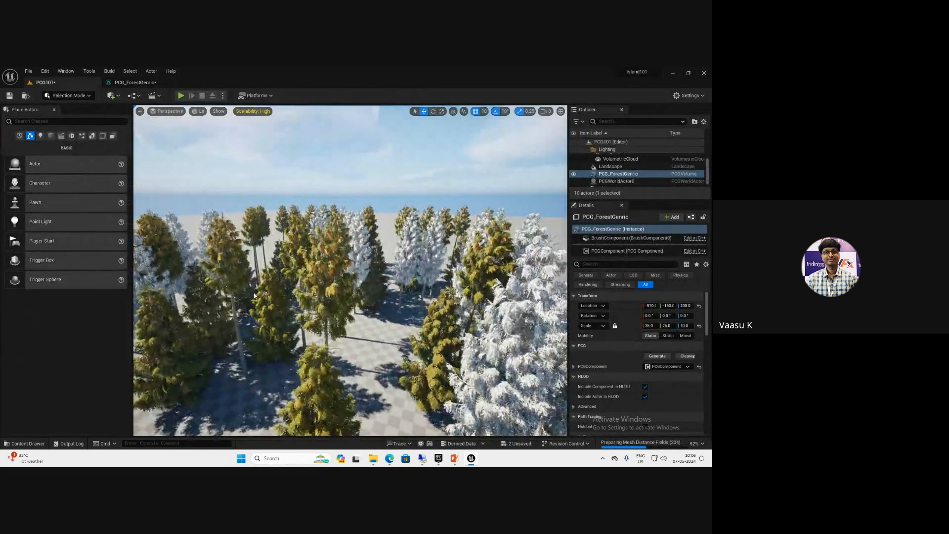
{"action": "right_click_drag", "start_coordinate": [227, 299], "coordinate": [208, 232]}
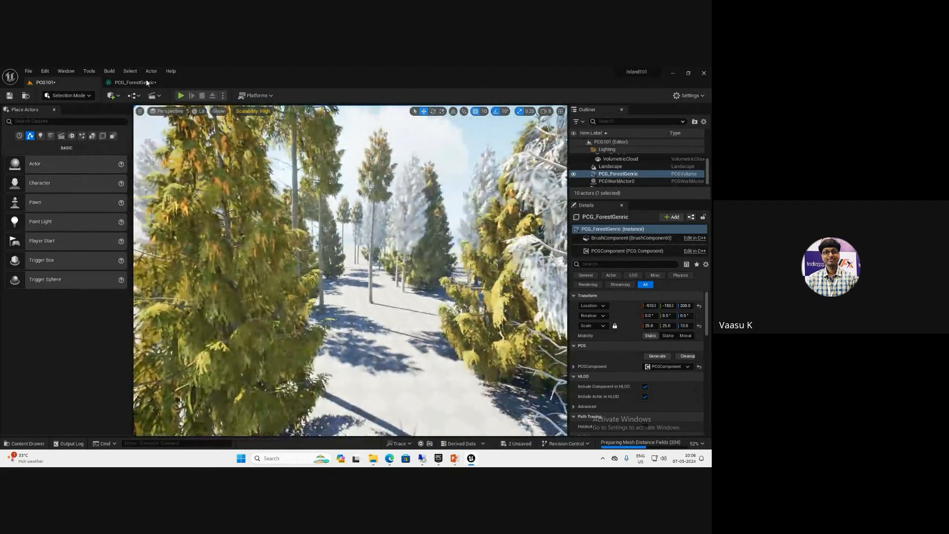
{"action": "left_click", "coordinate": [141, 82]}
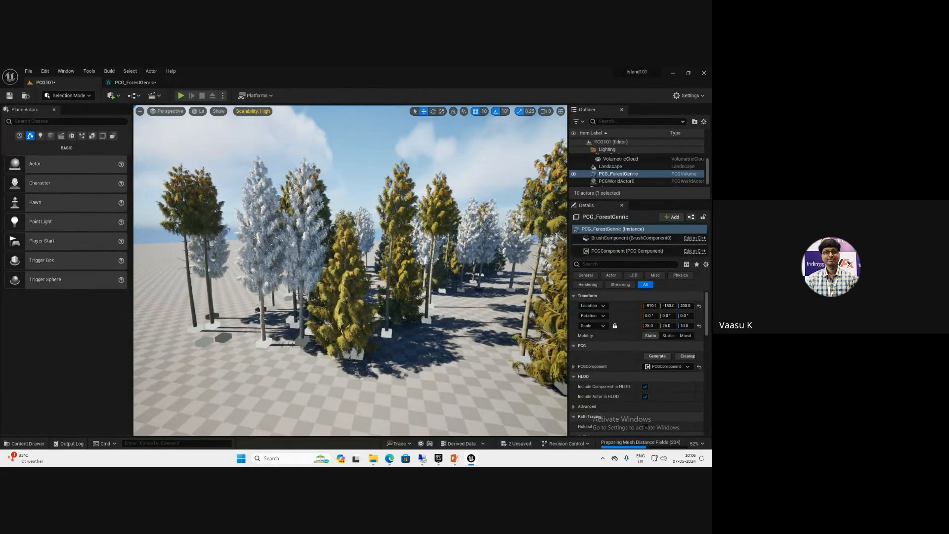
{"action": "right_click_drag", "start_coordinate": [274, 320], "coordinate": [241, 248]}
Move the Static Mesh Spawner node farther from the Surface Sampler, and view the forest from above in the level
{"action": "left_click", "coordinate": [134, 82]}
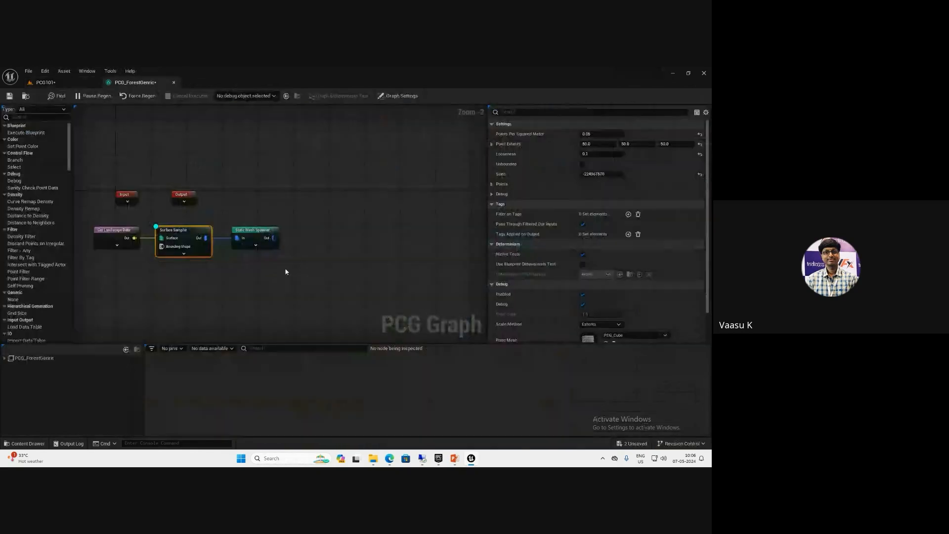
{"action": "left_click_drag", "start_coordinate": [251, 238], "coordinate": [308, 238]}
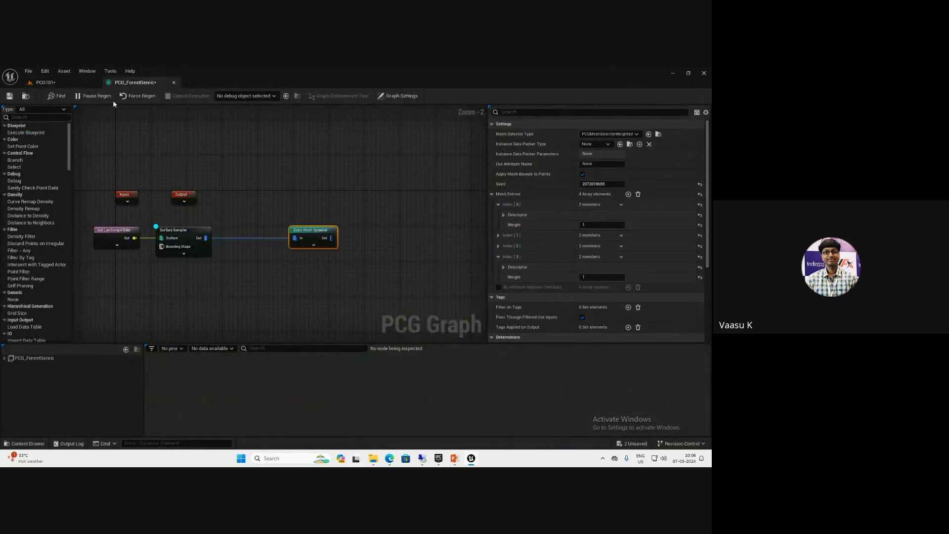
{"action": "left_click", "coordinate": [78, 86]}
{"action": "scroll", "coordinate": [315, 298], "scroll_direction": "down", "scroll_amount": 5}
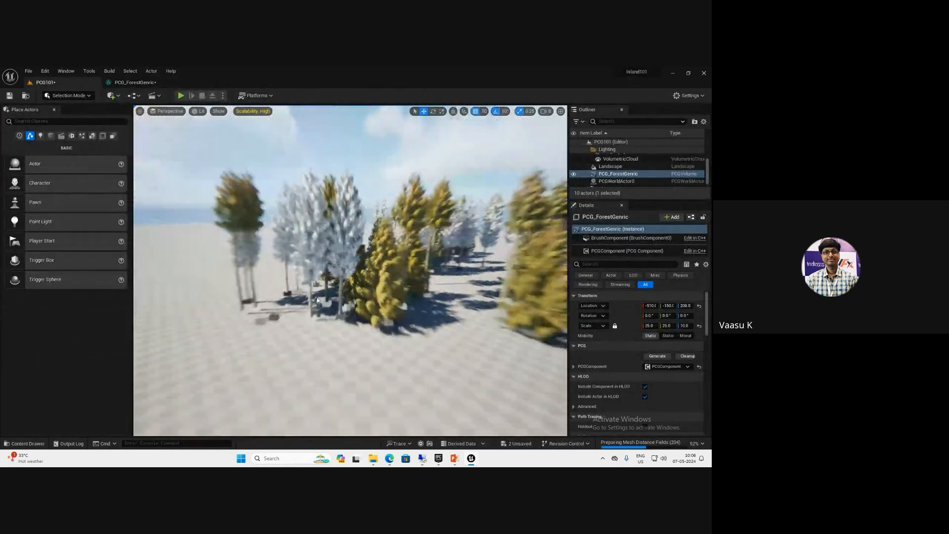
{"action": "right_click_drag", "start_coordinate": [297, 298], "coordinate": [305, 331]}
{"action": "key", "text": "w"}
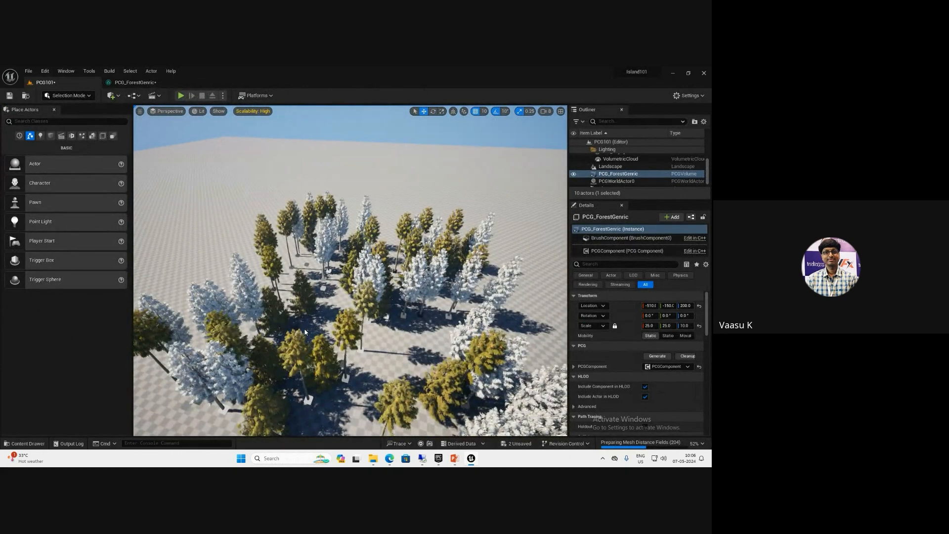
Add a Transform Points node to the forest graph, fed by the Surface Sampler's output
{"action": "left_click", "coordinate": [131, 82]}
{"action": "left_click_drag", "start_coordinate": [205, 238], "coordinate": [249, 290]}
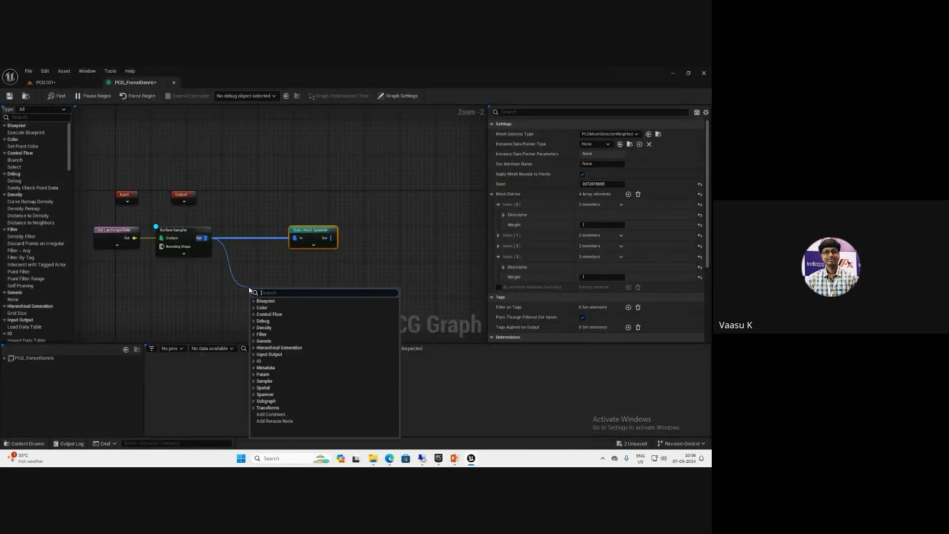
{"action": "type", "text": "trans"}
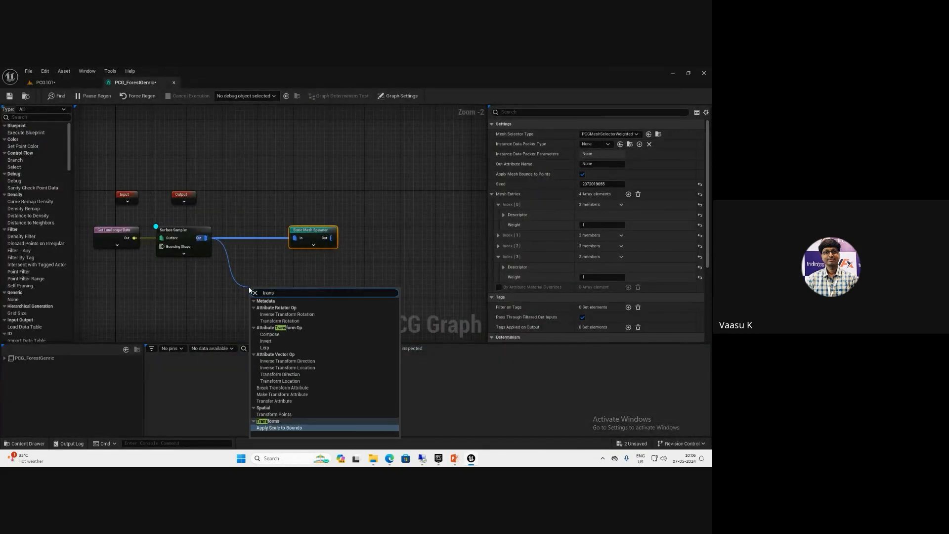
{"action": "key", "text": "Up"}
{"action": "key", "text": "Return"}
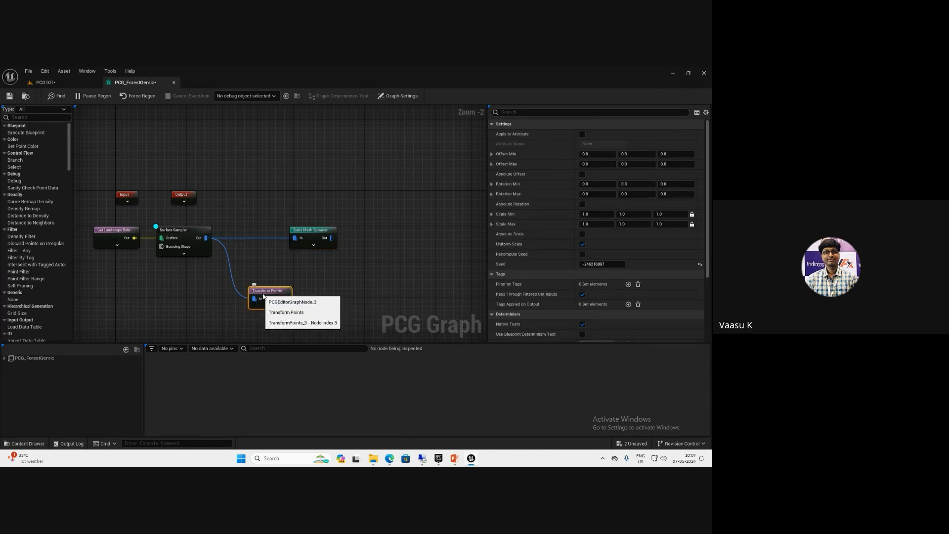
Place the Transform Points node between the Surface Sampler and Static Mesh Spawner, and connect its output to the spawner's input
{"action": "left_click_drag", "start_coordinate": [263, 294], "coordinate": [246, 274]}
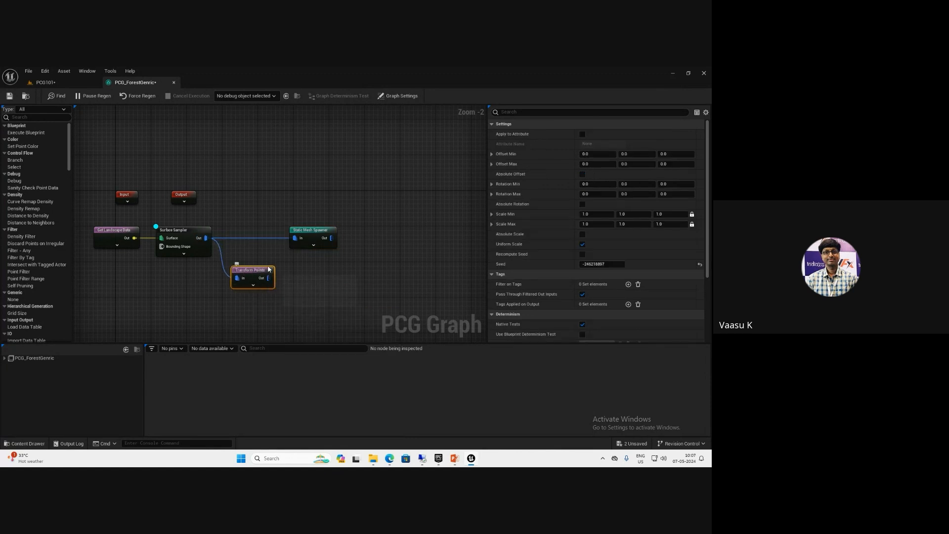
{"action": "left_click", "coordinate": [262, 242]}
{"action": "left_click_drag", "start_coordinate": [258, 274], "coordinate": [267, 246]}
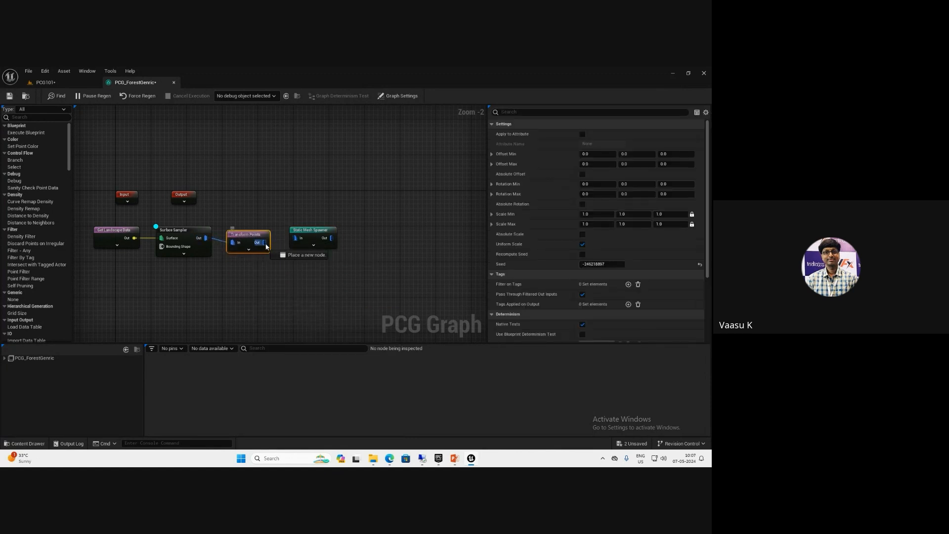
{"action": "left_click", "coordinate": [307, 242]}
Set Transform Points' Rotation Max Z to 360 and Scale Max to 1.25, save the graph, and check the forest in the level
{"action": "left_click", "coordinate": [245, 238]}
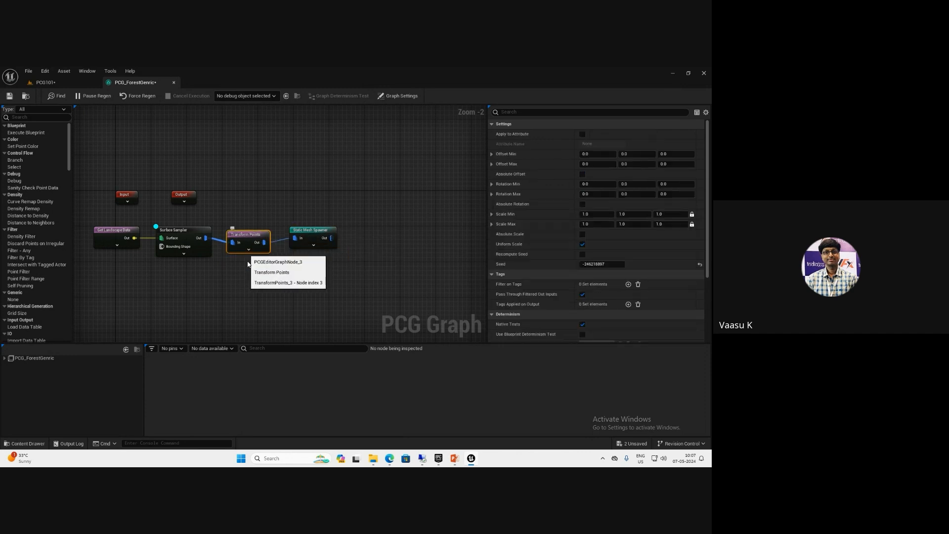
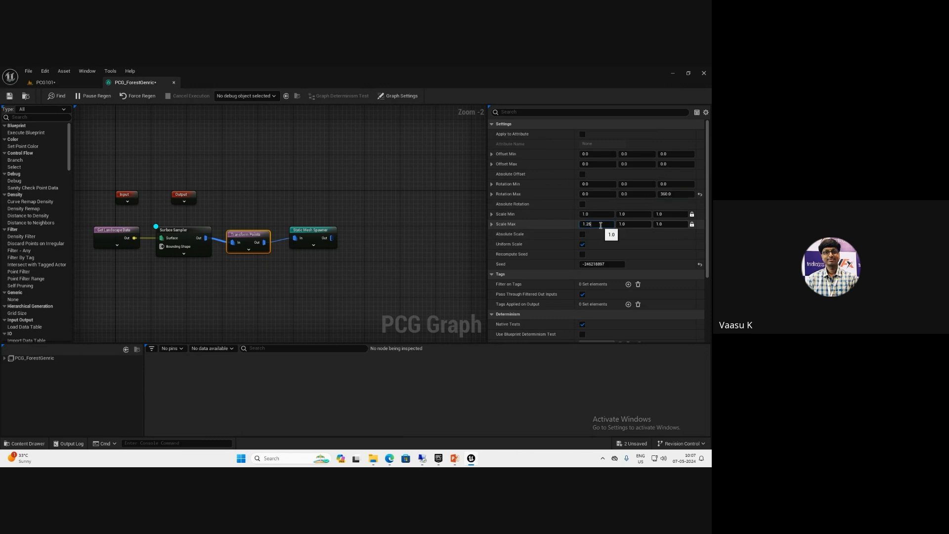
{"action": "left_click", "coordinate": [46, 85]}
{"action": "mouse_move", "coordinate": [257, 333]}
{"action": "right_mouse_down"}
{"action": "mouse_move", "coordinate": [265, 329]}
{"action": "mouse_move", "coordinate": [252, 324]}
{"action": "mouse_move", "coordinate": [248, 337]}
{"action": "right_mouse_up"}
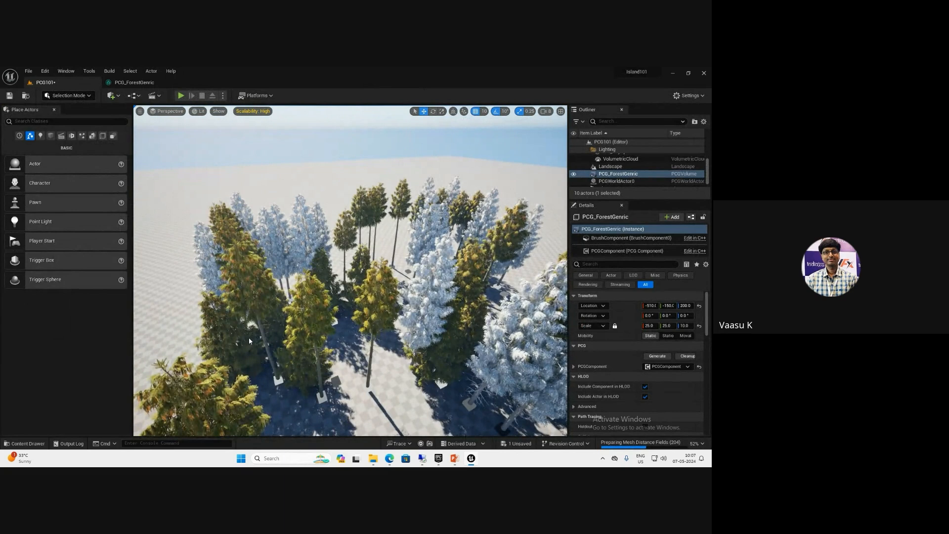
{"action": "right_click_drag", "start_coordinate": [348, 303], "coordinate": [343, 337]}
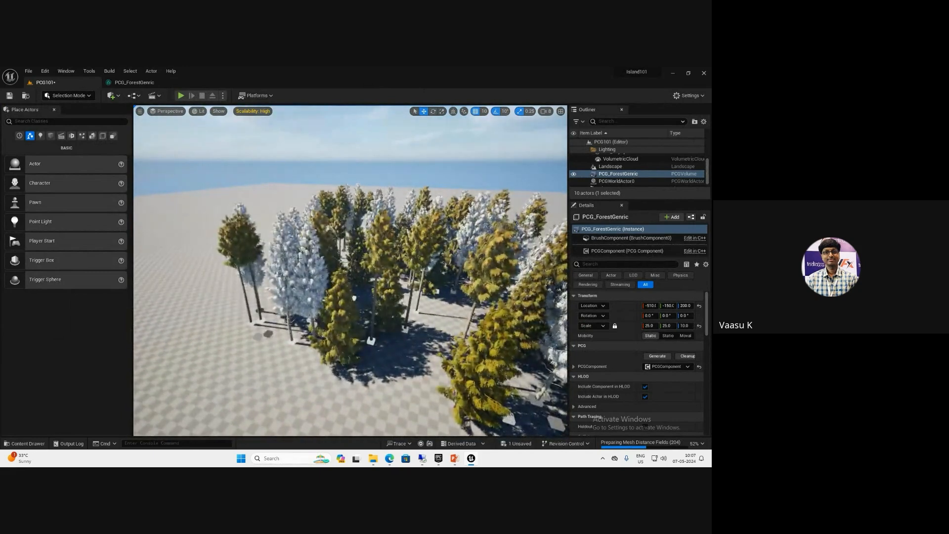
{"action": "left_click", "coordinate": [141, 83]}
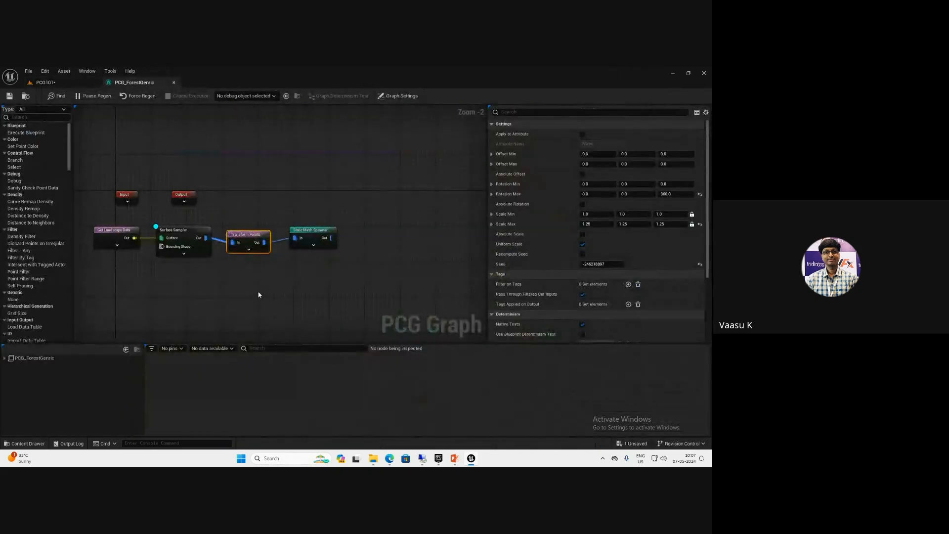
Disable the Static Mesh Spawner, turn on debug display for the Surface Sampler, and view its points in the level
{"action": "left_click", "coordinate": [180, 234]}
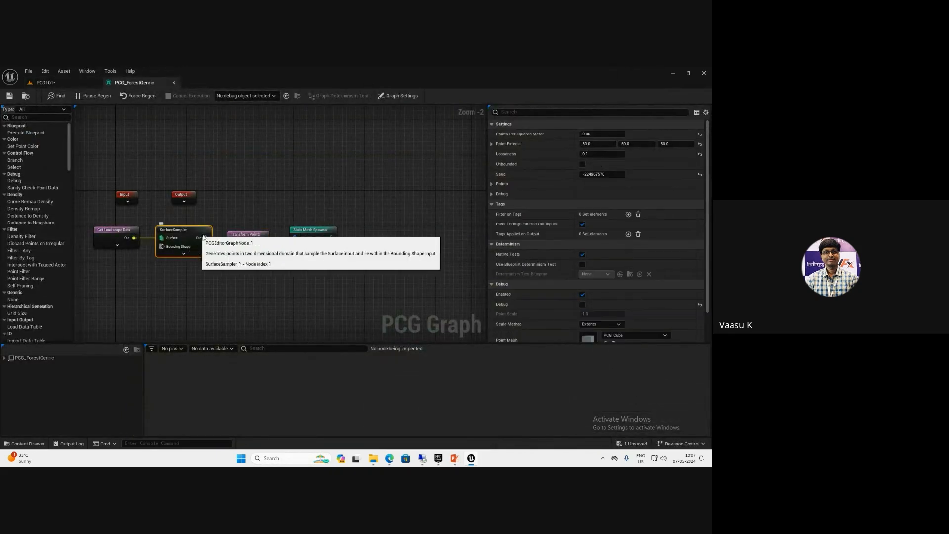
{"action": "left_click_drag", "start_coordinate": [307, 236], "coordinate": [316, 236]}
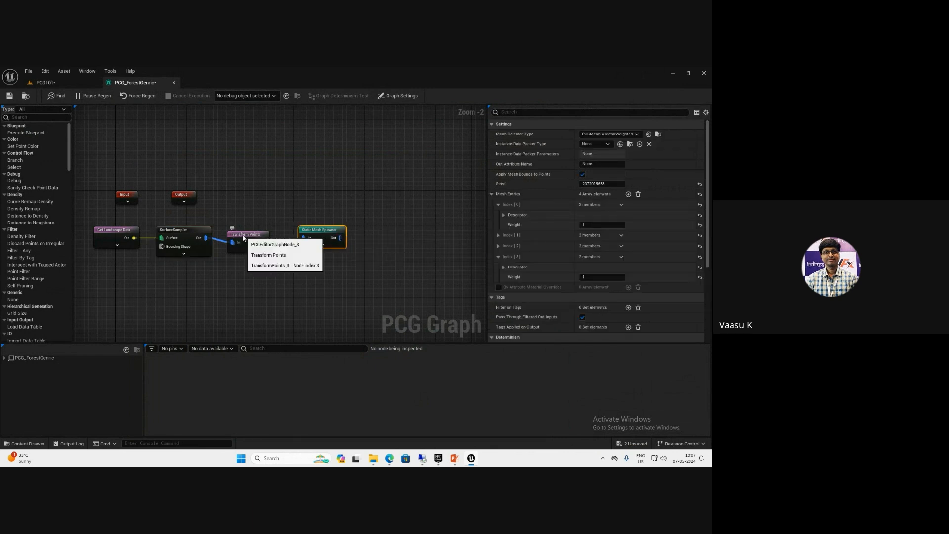
{"action": "left_click", "coordinate": [243, 237]}
{"action": "left_click", "coordinate": [305, 232]}
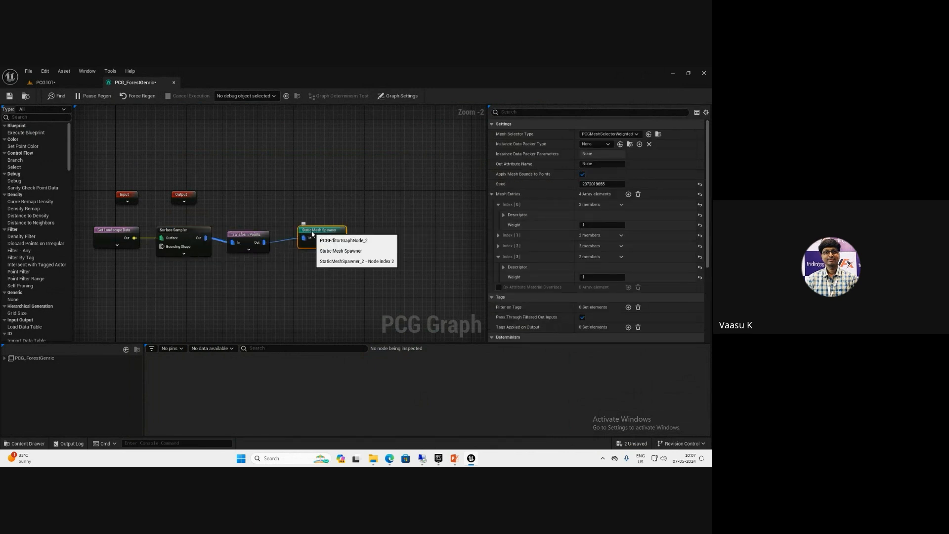
{"action": "key", "text": "e"}
{"action": "left_click", "coordinate": [188, 230]}
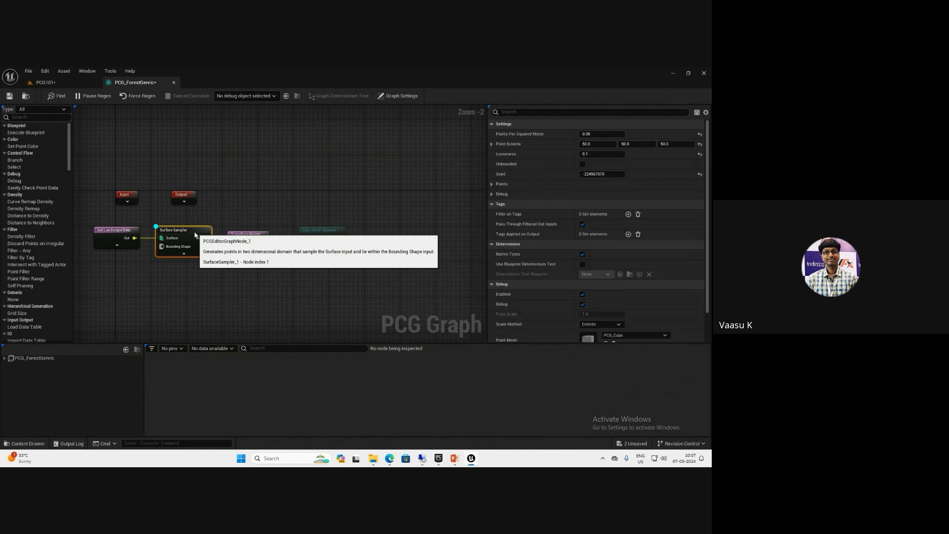
{"action": "left_click", "coordinate": [44, 82]}
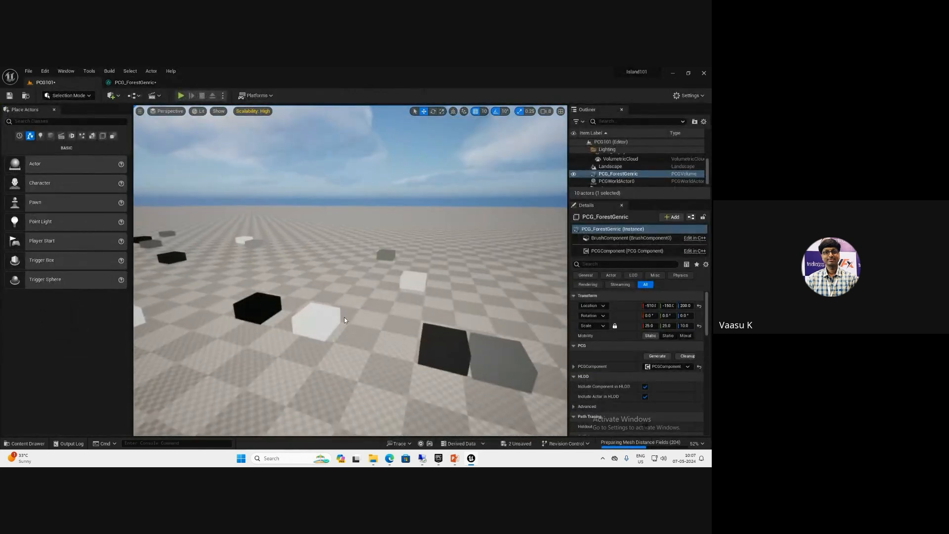
{"action": "right_click_drag", "start_coordinate": [345, 317], "coordinate": [386, 314]}
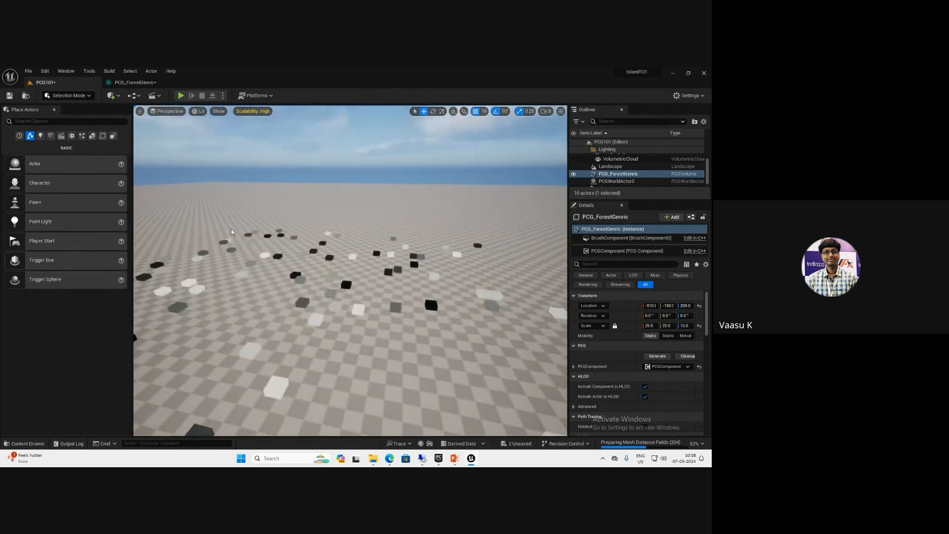
Make room before the Static Mesh Spawner and add a Self Pruning node fed by the Transform Points output
{"action": "left_click", "coordinate": [154, 83]}
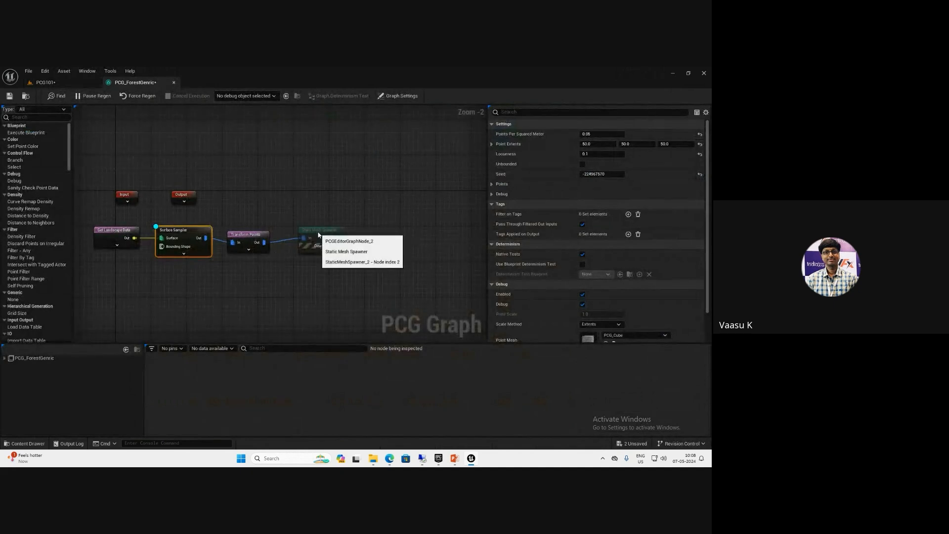
{"action": "left_click_drag", "start_coordinate": [315, 234], "coordinate": [338, 238]}
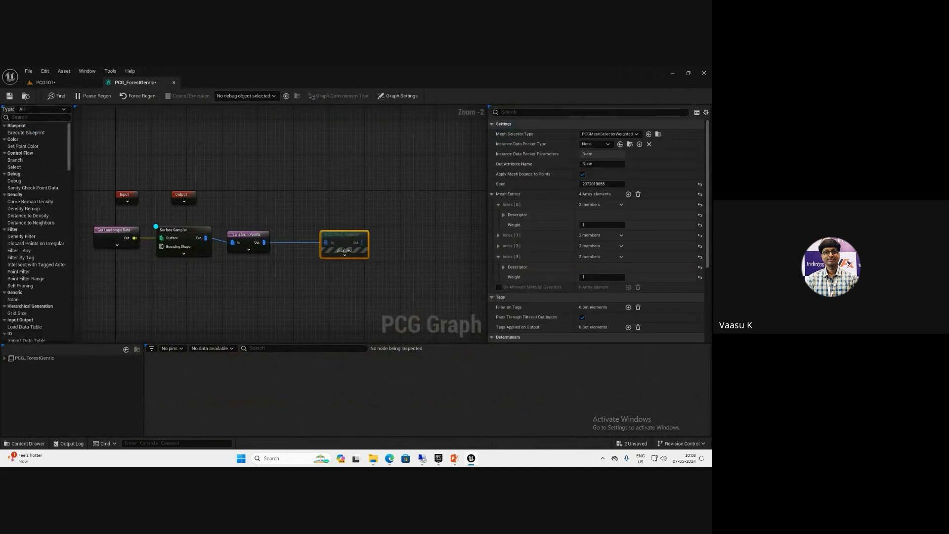
{"action": "left_click_drag", "start_coordinate": [264, 242], "coordinate": [286, 287]}
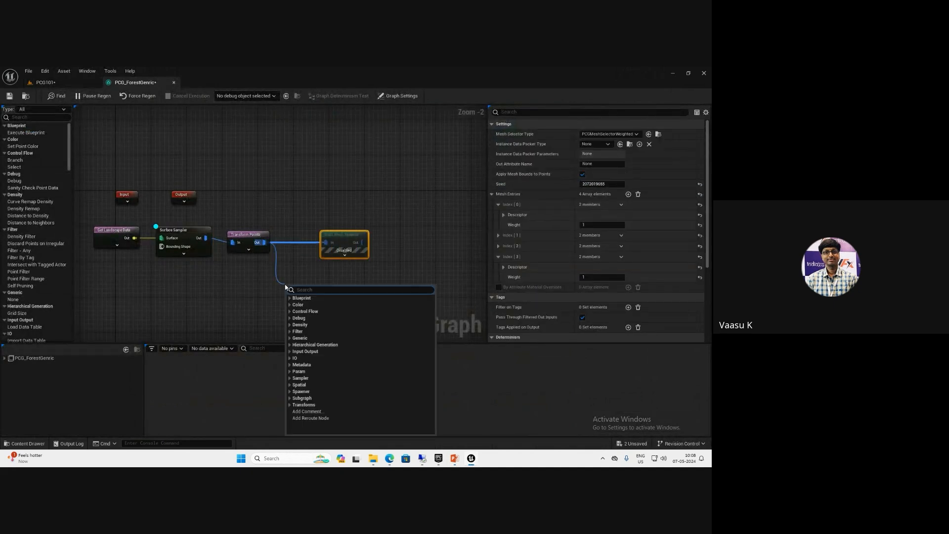
{"action": "type", "text": "self"}
{"action": "key", "text": "Return"}
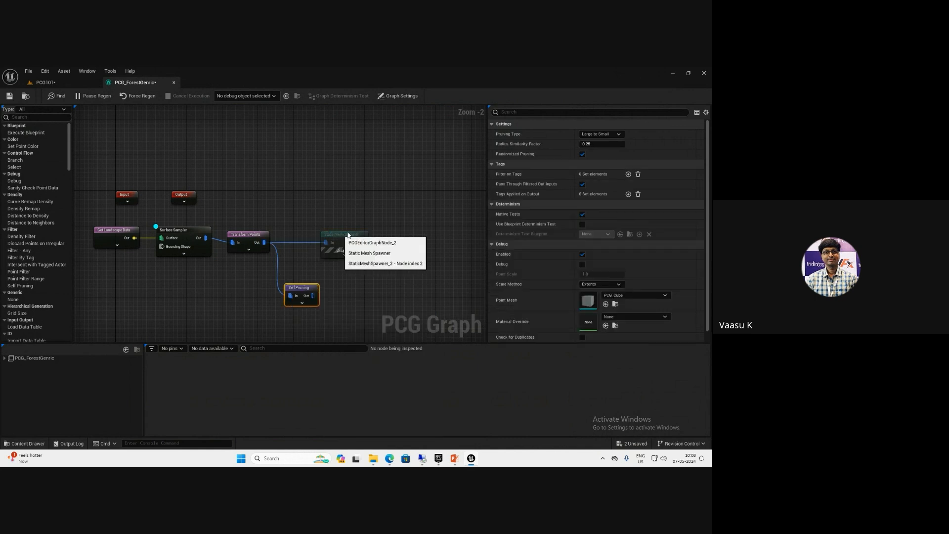
Place the Self Pruning node between Transform Points and the Static Mesh Spawner, and connect its output to the spawner's input
{"action": "left_click_drag", "start_coordinate": [338, 237], "coordinate": [369, 237]}
{"action": "left_click_drag", "start_coordinate": [302, 290], "coordinate": [307, 255]}
{"action": "left_click_drag", "start_coordinate": [318, 260], "coordinate": [305, 242]}
{"action": "left_click", "coordinate": [330, 243], "text": "alt"}
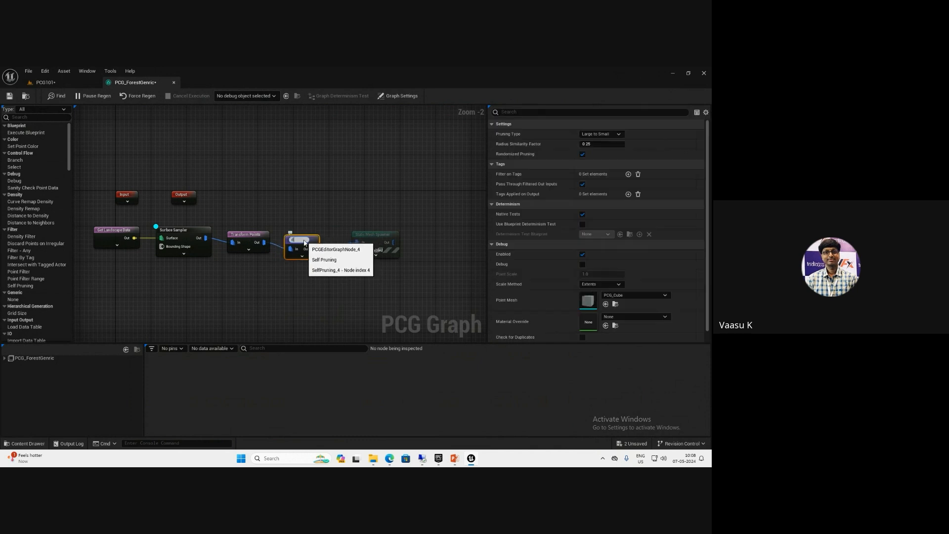
{"action": "left_click", "coordinate": [301, 280]}
{"action": "key", "text": "ctrl+z"}
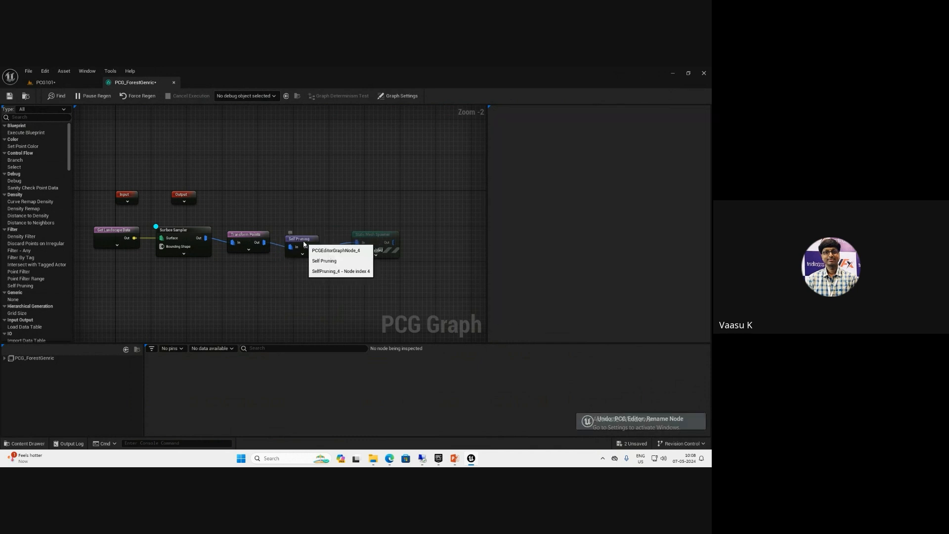
Turn on debug display for Self Pruning, turn it off for the Surface Sampler, and check the points in the level
{"action": "left_click", "coordinate": [304, 244]}
{"action": "left_click", "coordinate": [45, 82]}
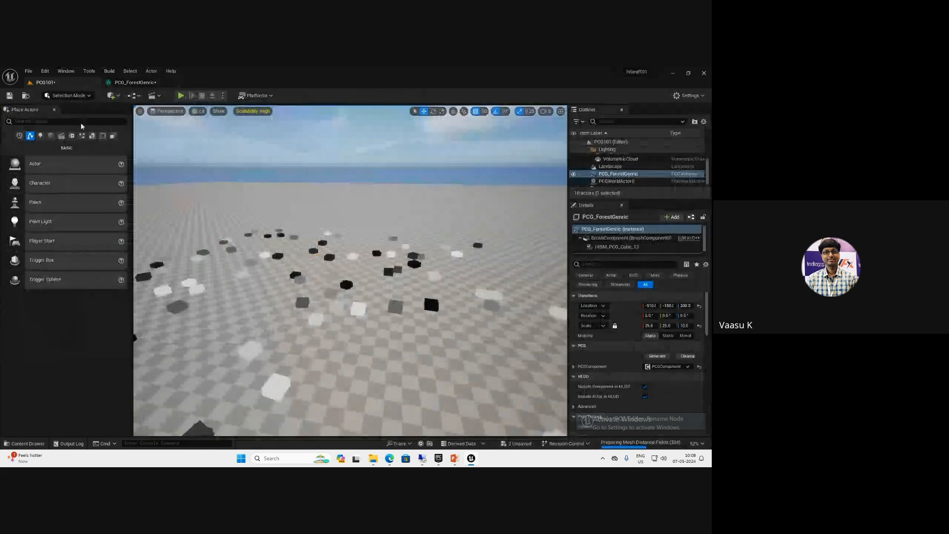
{"action": "right_click_drag", "start_coordinate": [240, 291], "coordinate": [190, 306]}
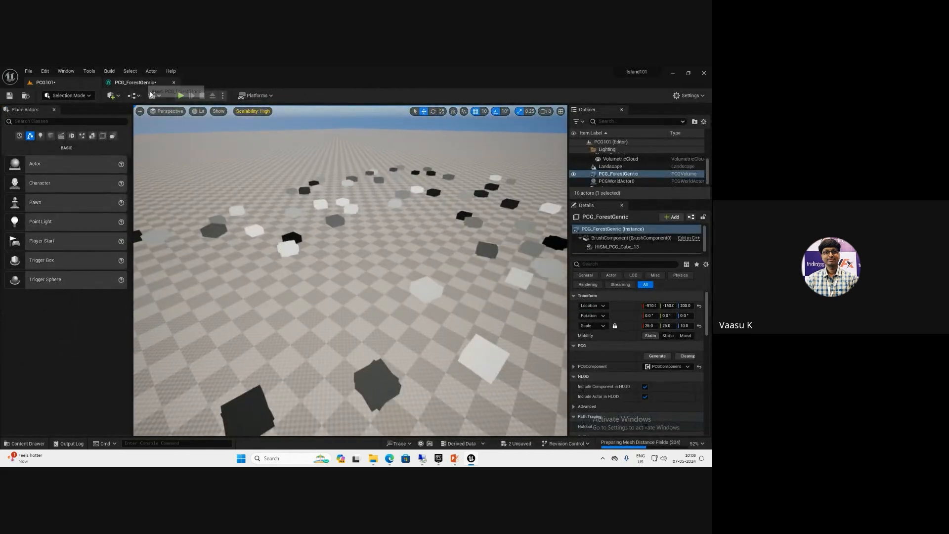
{"action": "left_click", "coordinate": [135, 82]}
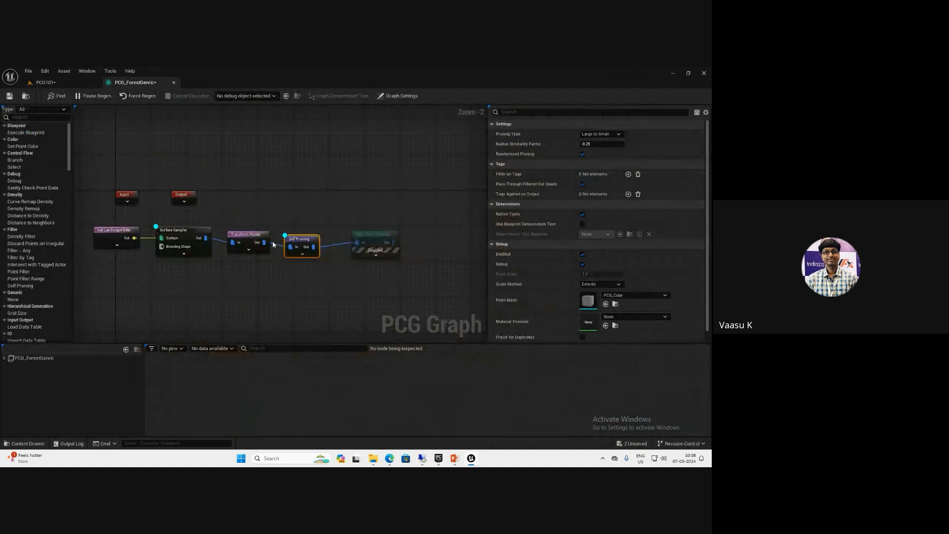
{"action": "left_click", "coordinate": [172, 231]}
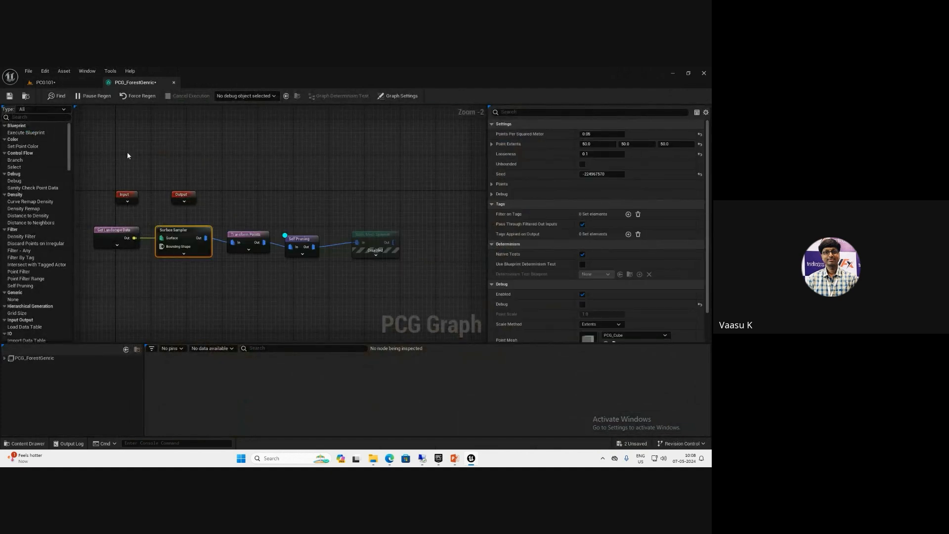
{"action": "left_click", "coordinate": [75, 83]}
{"action": "right_click_drag", "start_coordinate": [325, 278], "coordinate": [325, 278]}
{"action": "left_click", "coordinate": [153, 83]}
Re-enable the Static Mesh Spawner and turn off debug display for the Self Pruning node
{"action": "right_click", "coordinate": [372, 241]}
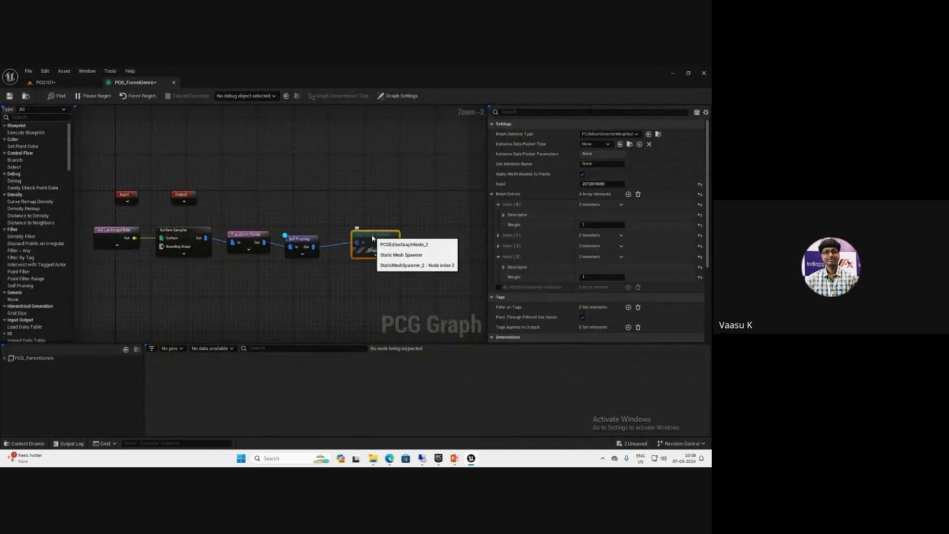
{"action": "left_click", "coordinate": [396, 246]}
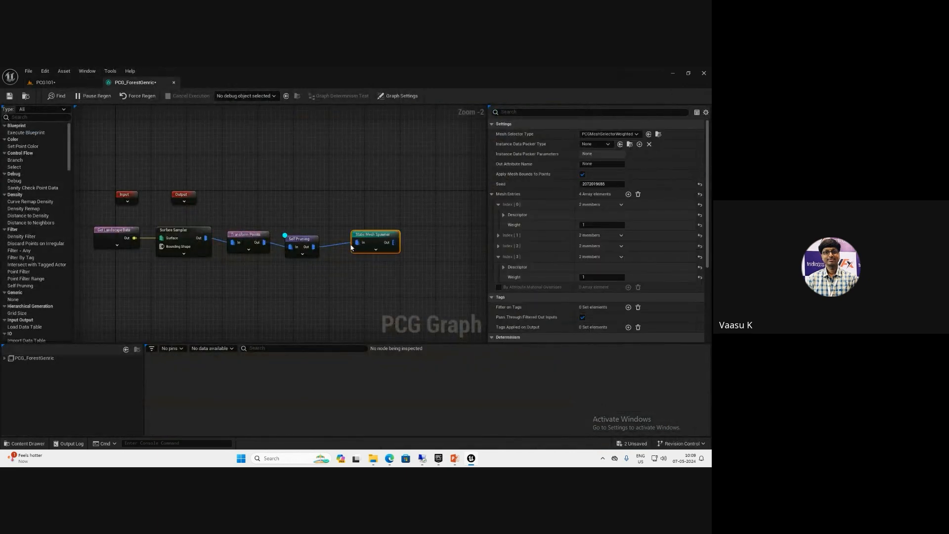
{"action": "left_click", "coordinate": [302, 242]}
{"action": "key", "text": "d"}
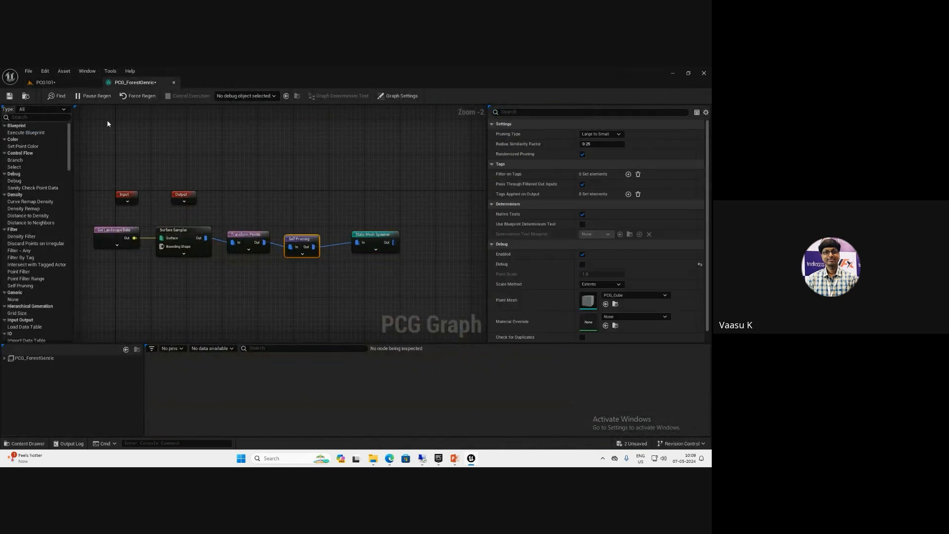
Inspect the spacing of the pruned spruce trees up close in the level
{"action": "left_click", "coordinate": [64, 83]}
{"action": "scroll", "coordinate": [390, 286], "scroll_direction": "up", "scroll_amount": 5}
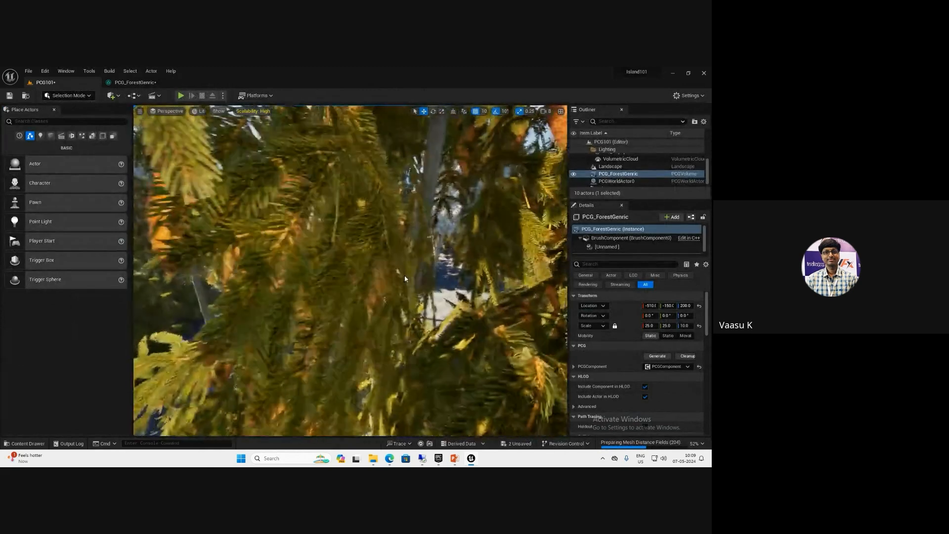
{"action": "scroll", "coordinate": [404, 279], "scroll_direction": "up", "scroll_amount": 5}
{"action": "right_click_drag", "start_coordinate": [390, 277], "coordinate": [419, 268]}
{"action": "scroll", "coordinate": [421, 266], "scroll_direction": "up", "scroll_amount": 5}
{"action": "scroll", "coordinate": [419, 268], "scroll_direction": "up", "scroll_amount": 6}
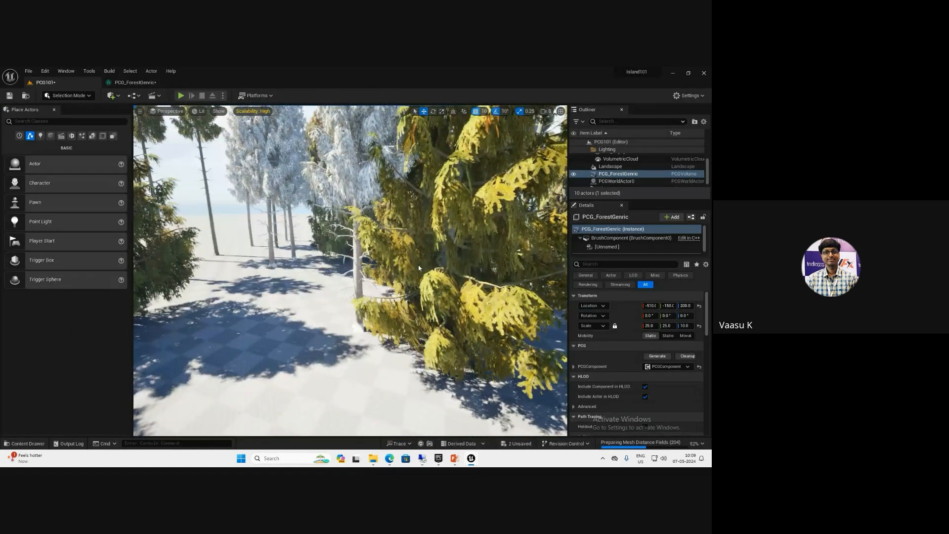
{"action": "scroll", "coordinate": [419, 268], "scroll_direction": "down", "scroll_amount": 5}
Group the Surface Sampler, Transform Points, Self Pruning and Static Mesh Spawner nodes in a comment box named Trees
{"action": "left_click", "coordinate": [135, 83]}
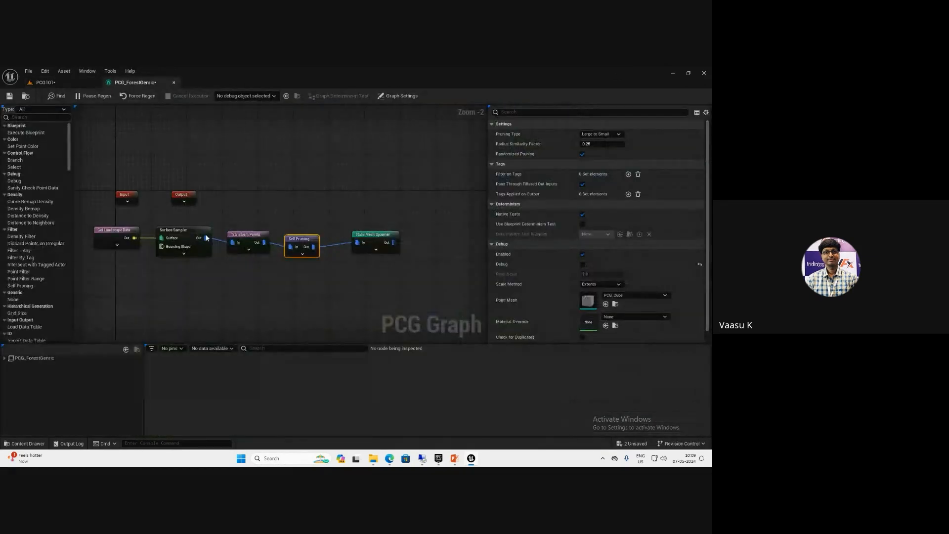
{"action": "right_click_drag", "start_coordinate": [238, 285], "coordinate": [275, 280]}
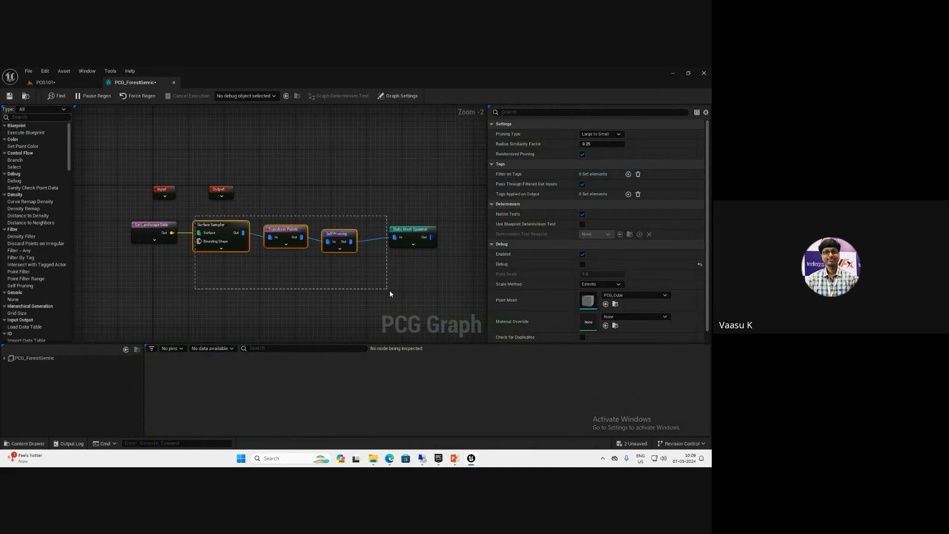
{"action": "left_click_drag", "start_coordinate": [450, 294], "coordinate": [446, 292]}
{"action": "key", "text": "c"}
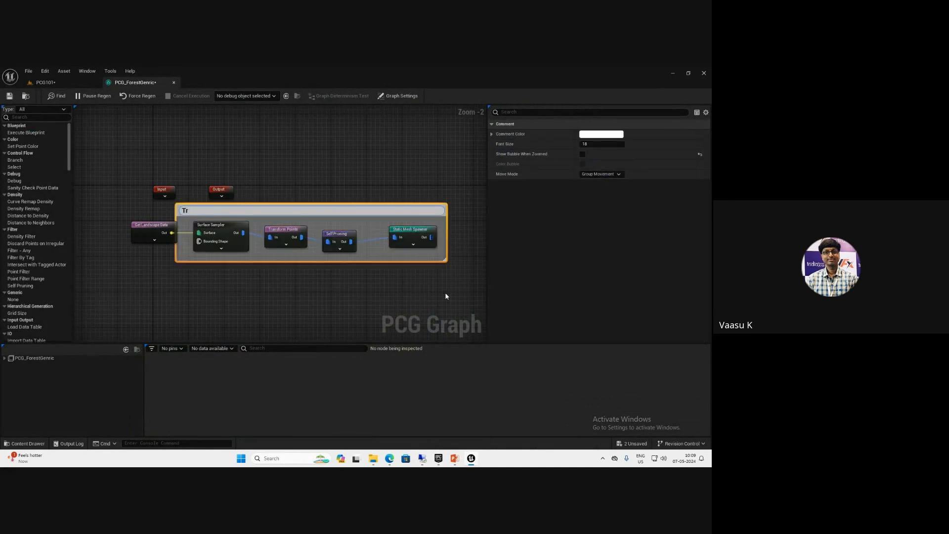
{"action": "type", "text": "Trees"}
{"action": "key", "text": "Return"}
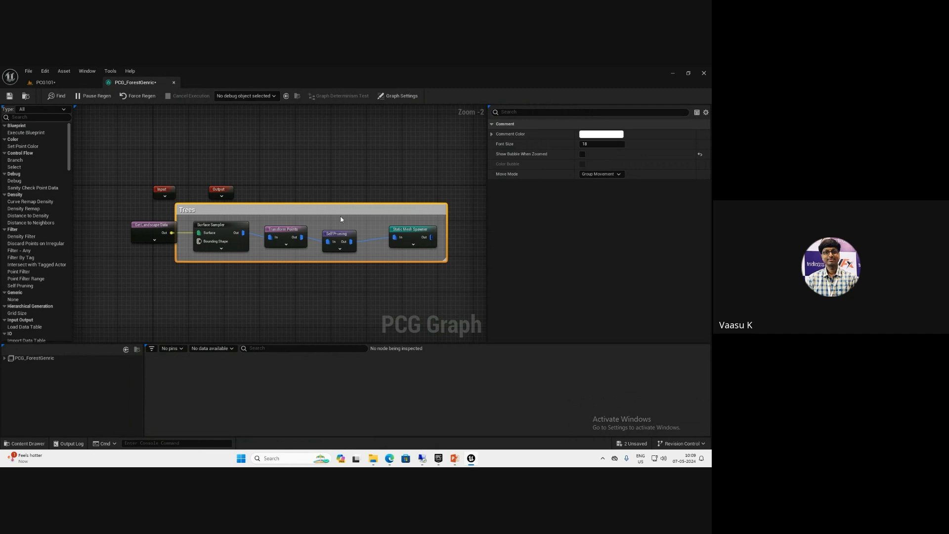
Move the Trees comment group away from the Get Landscape Data node, and move the Output node up clear of it
{"action": "left_click_drag", "start_coordinate": [343, 214], "coordinate": [365, 202]}
{"action": "left_click", "coordinate": [317, 284]}
{"action": "left_click_drag", "start_coordinate": [222, 189], "coordinate": [228, 153]}
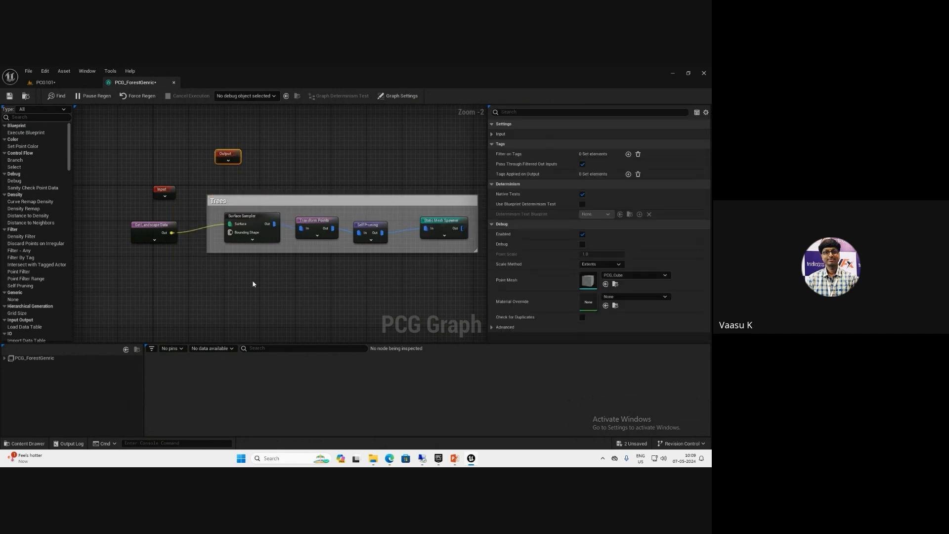
Add a second Surface Sampler node below the Trees comment group
{"action": "right_click_drag", "start_coordinate": [254, 284], "coordinate": [210, 273]}
{"action": "left_click", "coordinate": [205, 207]}
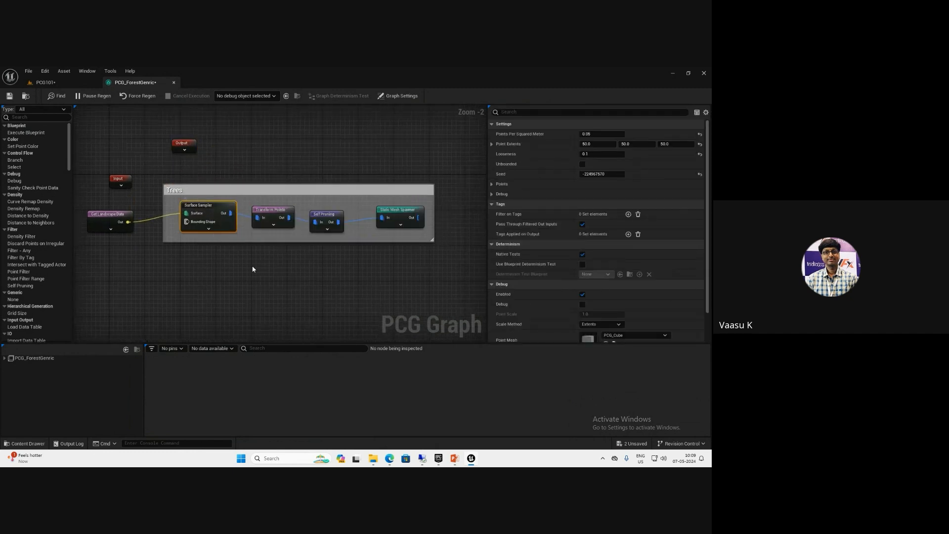
{"action": "right_click", "coordinate": [192, 293]}
{"action": "type", "text": "surf"}
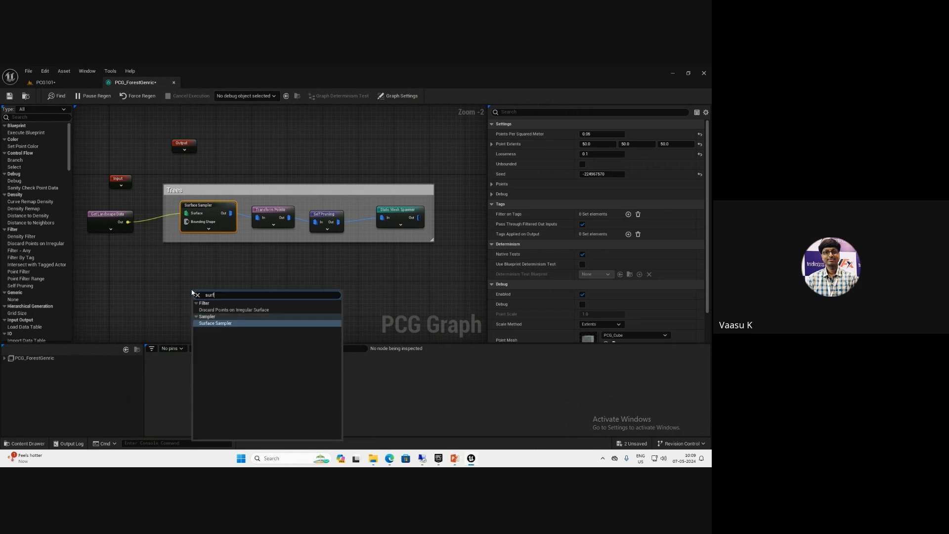
{"action": "key", "text": "Return"}
{"action": "left_click_drag", "start_coordinate": [216, 284], "coordinate": [291, 309]}
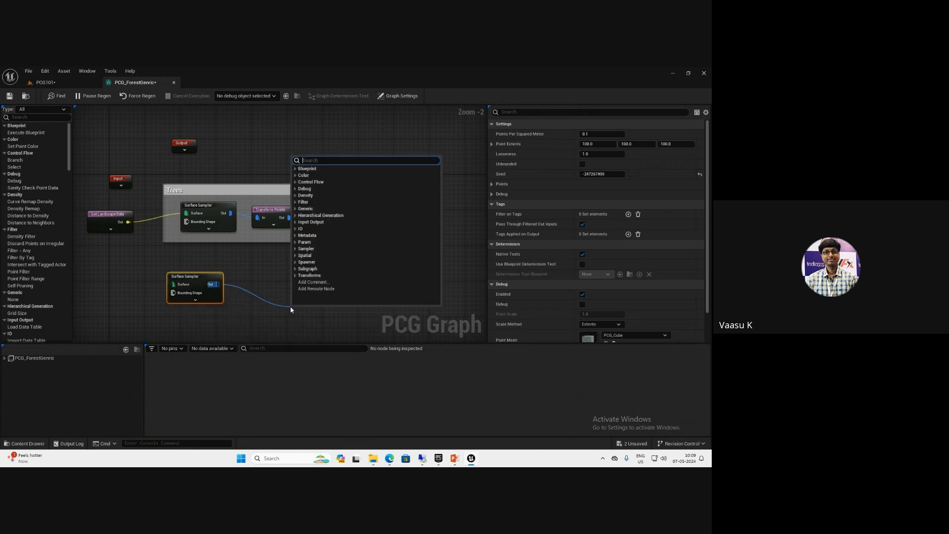
{"action": "type", "text": "tra"}
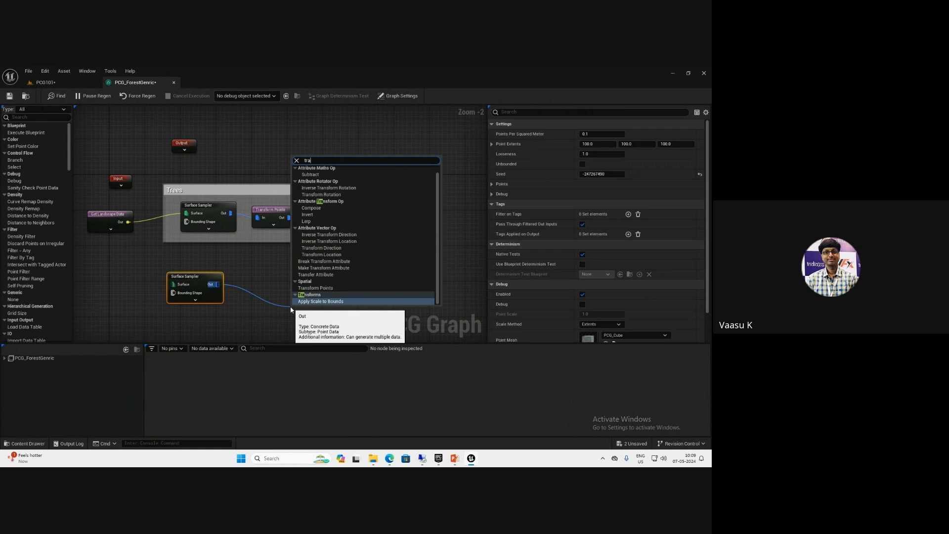
{"action": "key", "text": "Escape"}
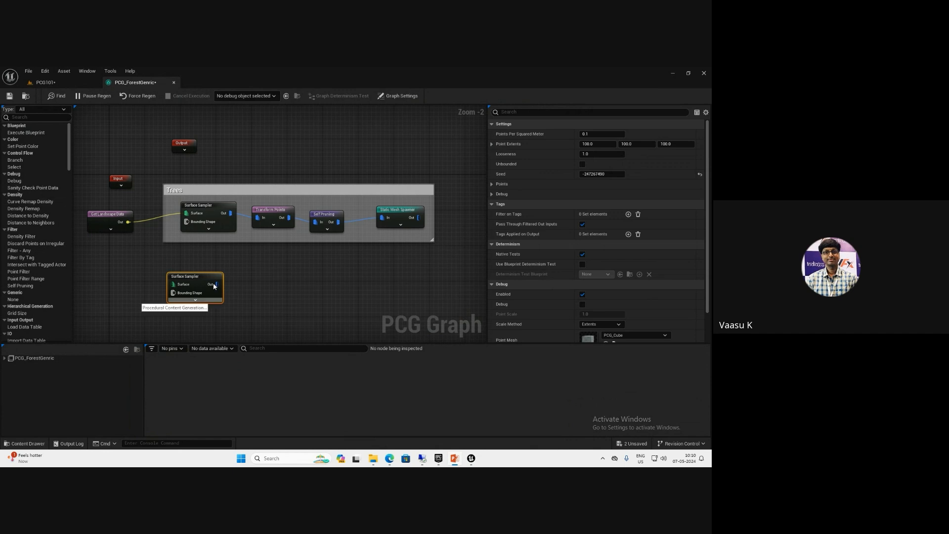
Add a Transform Points node fed by the new Surface Sampler's output and place it right beside that sampler
{"action": "left_click_drag", "start_coordinate": [216, 285], "coordinate": [266, 310]}
{"action": "type", "text": "trans"}
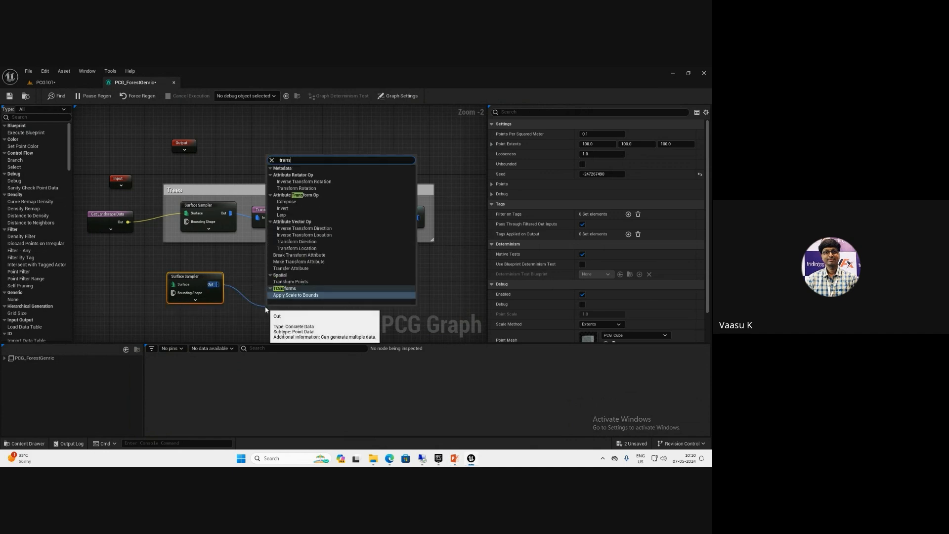
{"action": "key", "text": "Up"}
{"action": "key", "text": "Return"}
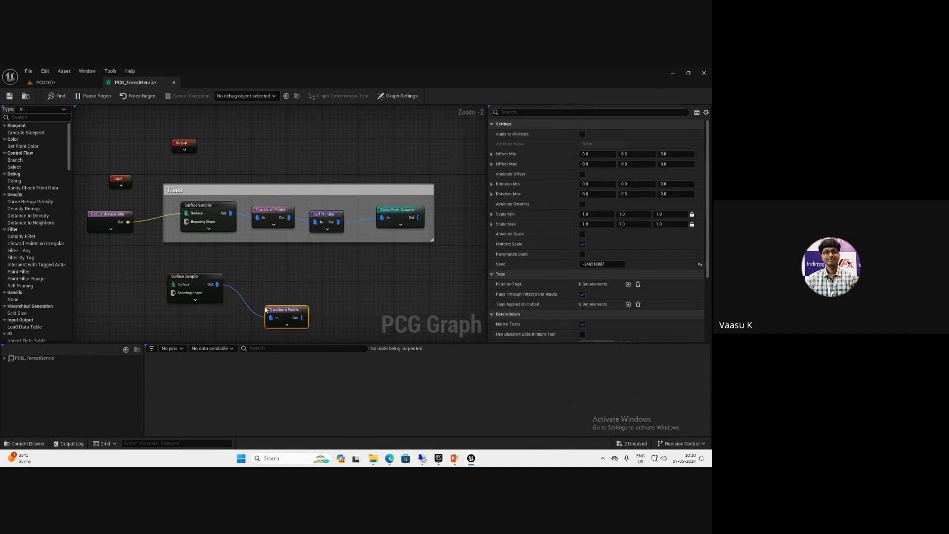
{"action": "left_click_drag", "start_coordinate": [290, 311], "coordinate": [262, 280]}
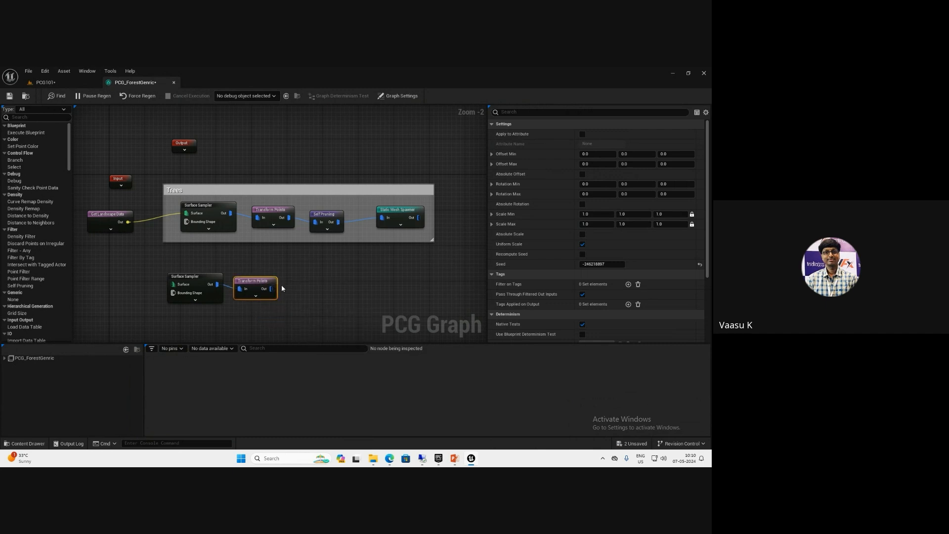
Add a Static Mesh Spawner fed by the new Transform Points node and place it at the end of the second chain
{"action": "type", "text": "sta"}
{"action": "left_click_drag", "start_coordinate": [327, 280], "coordinate": [315, 283]}
{"action": "key", "text": "Return"}
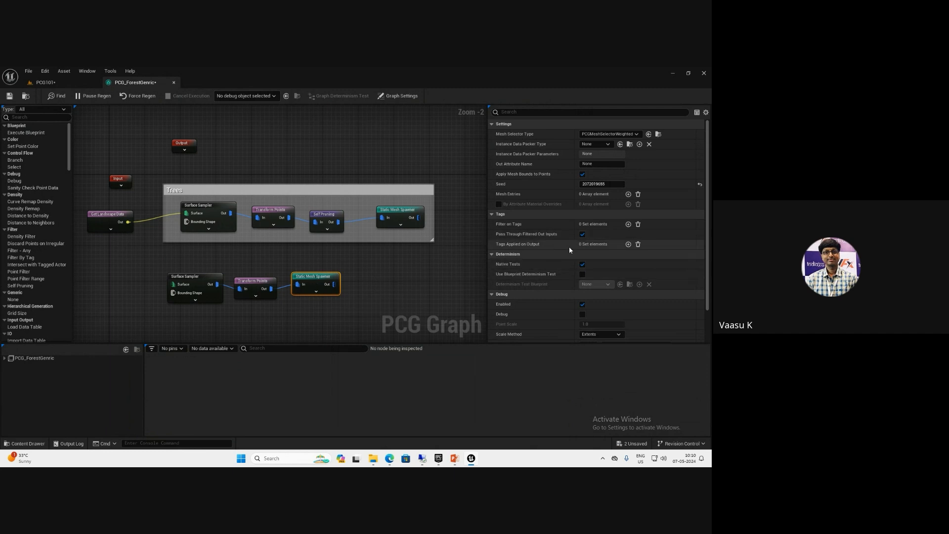
Add a mesh entry to the second chain's Static Mesh Spawner and set its static mesh to SM_forest_rock_8
{"action": "left_click", "coordinate": [629, 195]}
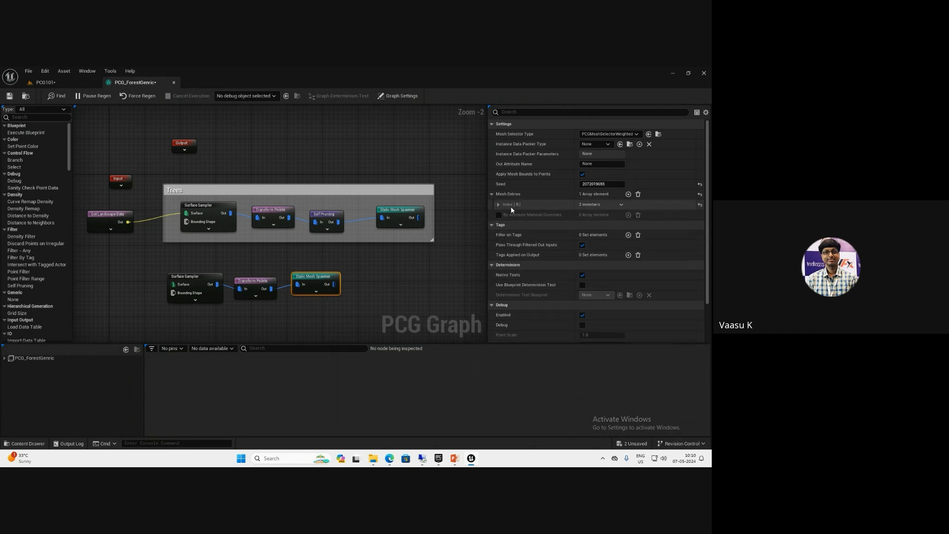
{"action": "left_click", "coordinate": [499, 205]}
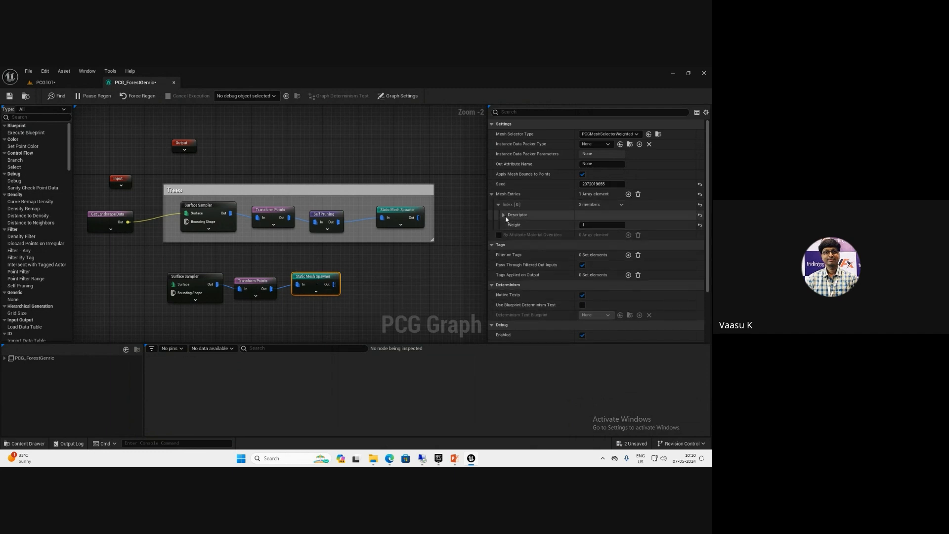
{"action": "left_click", "coordinate": [504, 214]}
{"action": "left_click", "coordinate": [623, 235]}
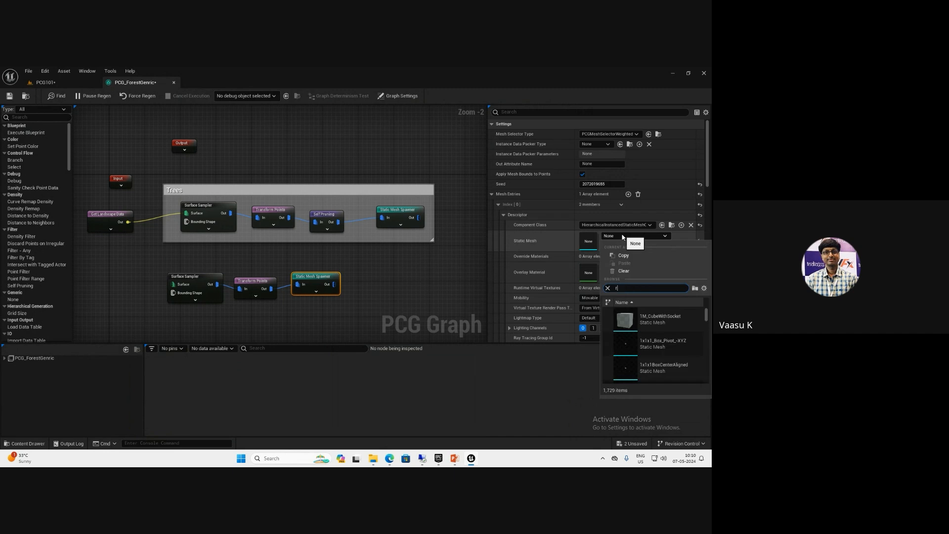
{"action": "scroll", "coordinate": [645, 351], "scroll_direction": "down", "scroll_amount": 10}
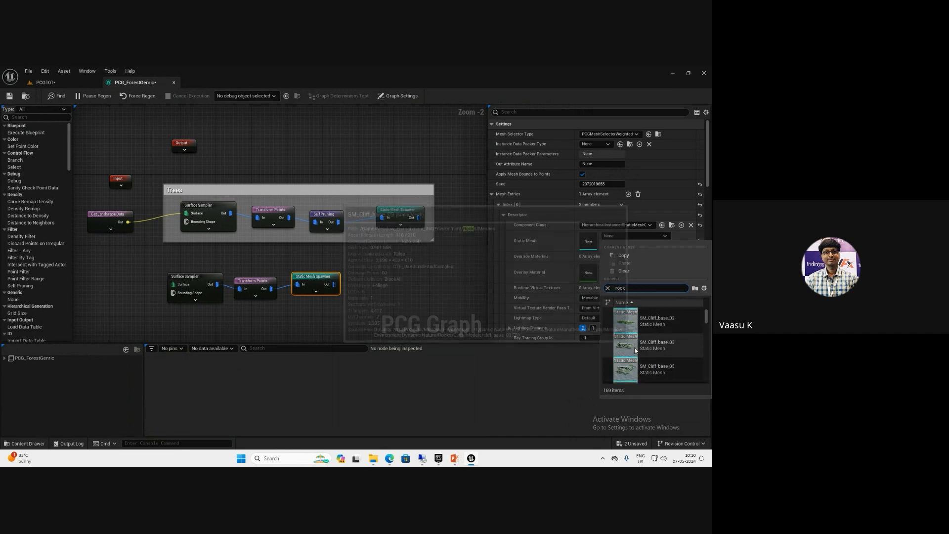
{"action": "scroll", "coordinate": [646, 347], "scroll_direction": "down", "scroll_amount": 2}
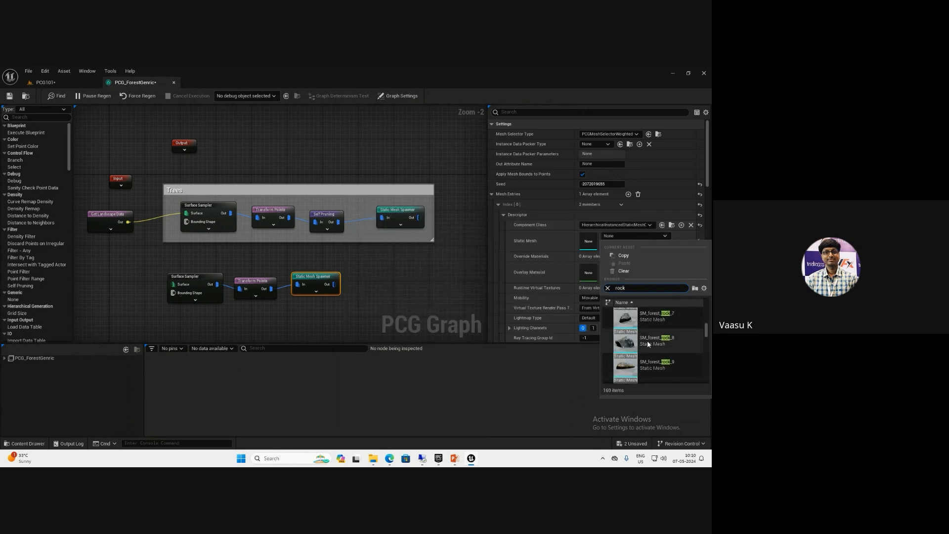
{"action": "left_click", "coordinate": [648, 341]}
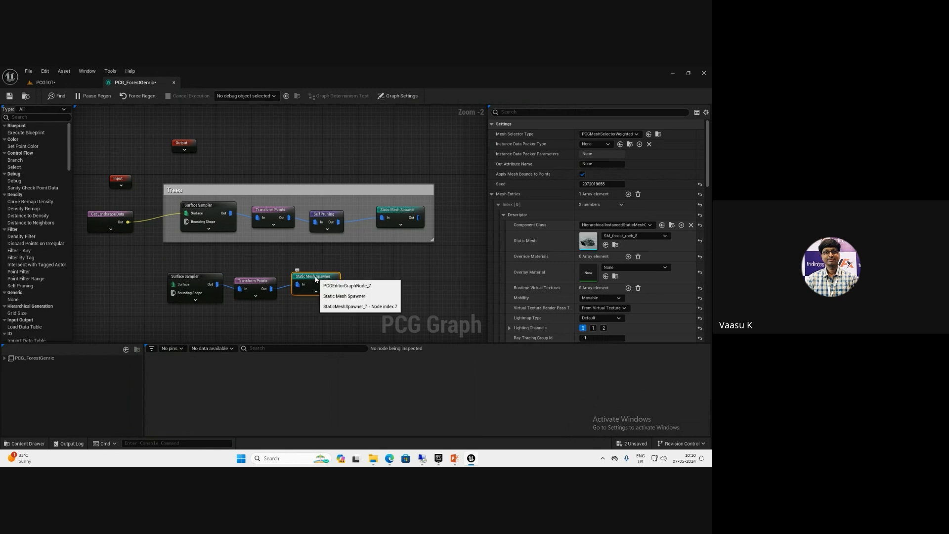
Connect Get Landscape Data's output to the second Surface Sampler's Surface input and view the spawned rocks in the PCG101 level
{"action": "left_click_drag", "start_coordinate": [128, 222], "coordinate": [177, 290]}
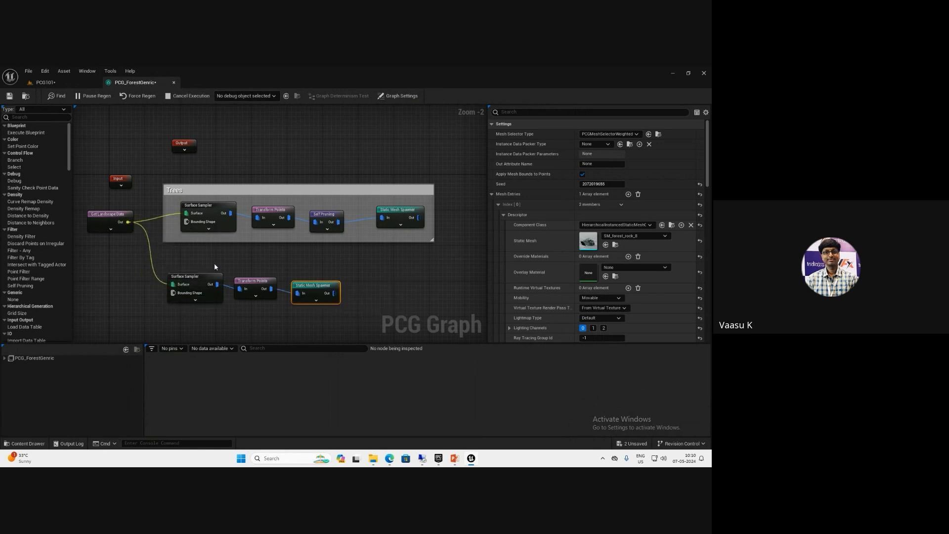
{"action": "scroll", "coordinate": [214, 267], "scroll_direction": "up", "scroll_amount": 3}
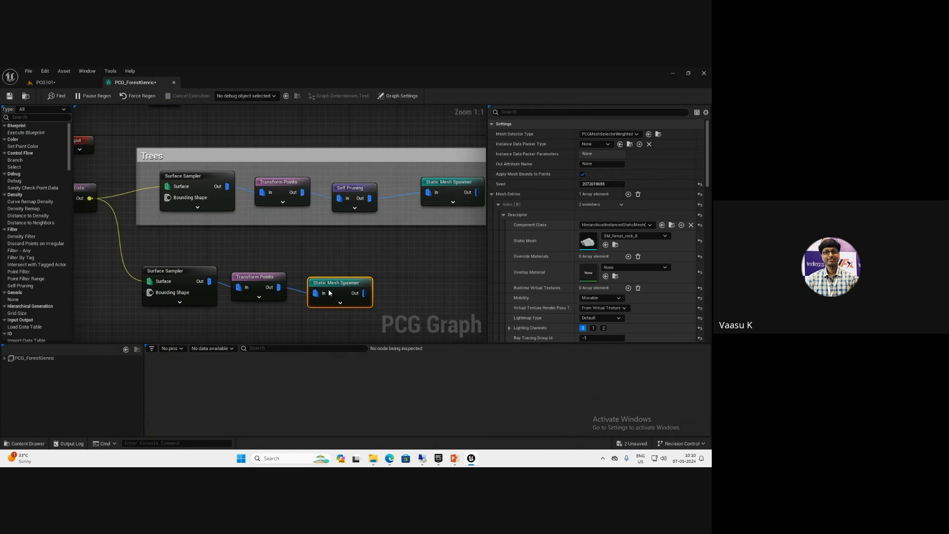
{"action": "left_click", "coordinate": [165, 237]}
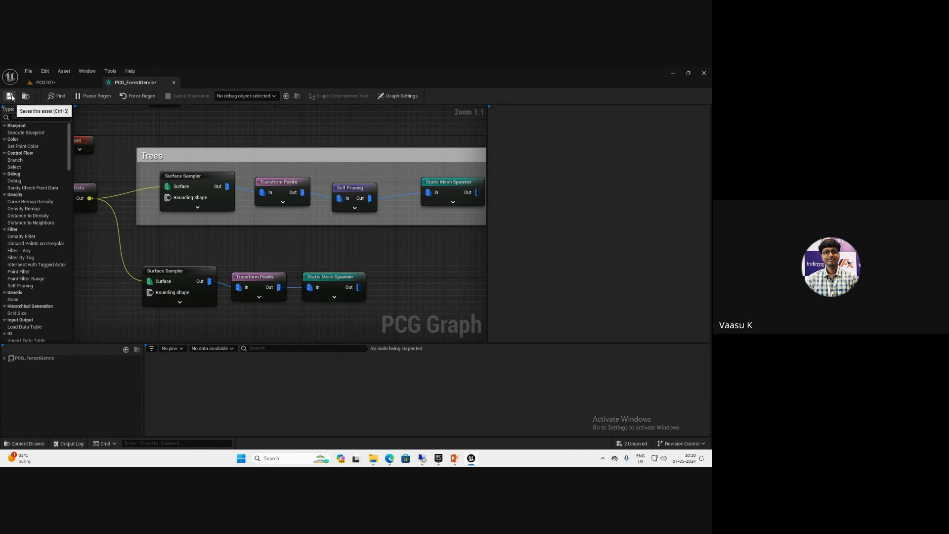
{"action": "left_click", "coordinate": [45, 84]}
{"action": "right_click_drag", "start_coordinate": [249, 290], "coordinate": [298, 301]}
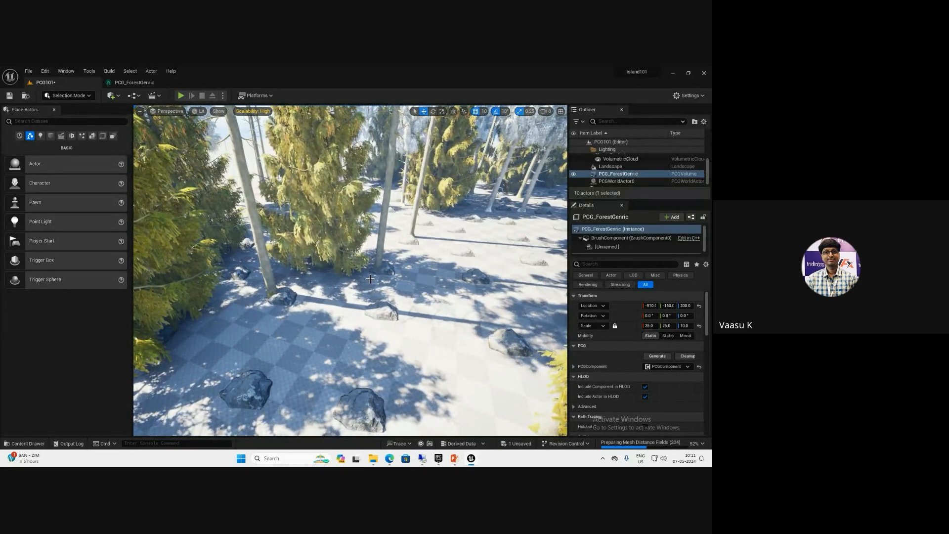
Insert a Self Pruning node between the second chain's Transform Points and Static Mesh Spawner, replacing their direct link, and check the level
{"action": "left_click", "coordinate": [150, 83]}
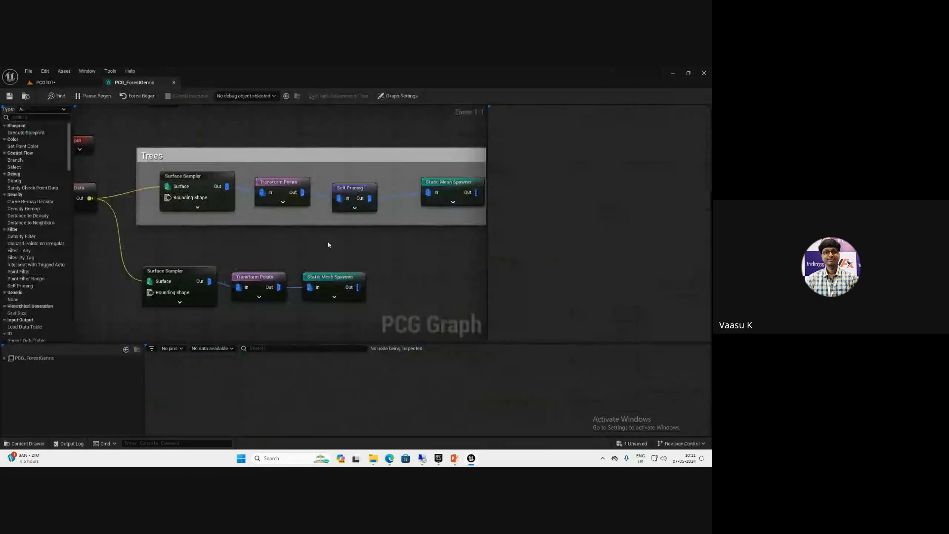
{"action": "left_click", "coordinate": [414, 280]}
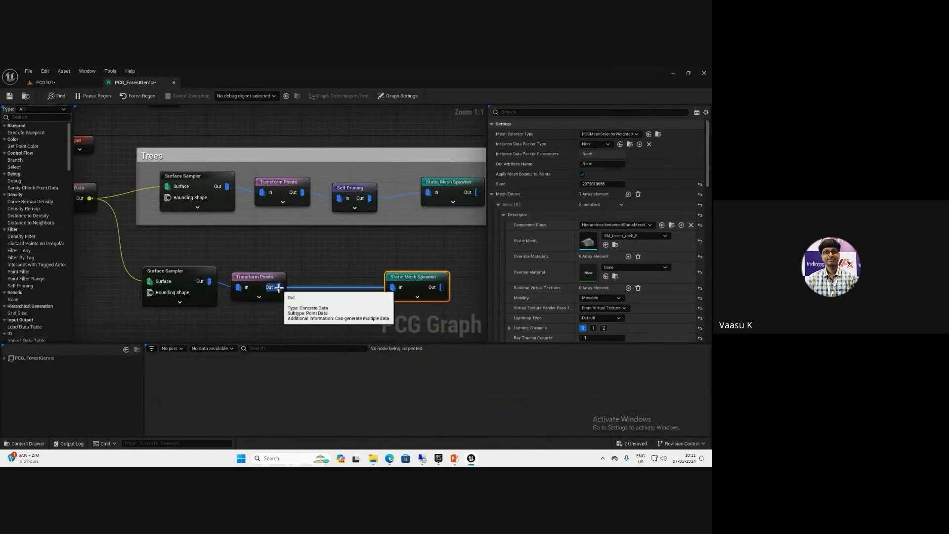
{"action": "left_click_drag", "start_coordinate": [279, 287], "coordinate": [313, 313]}
{"action": "type", "text": "self"}
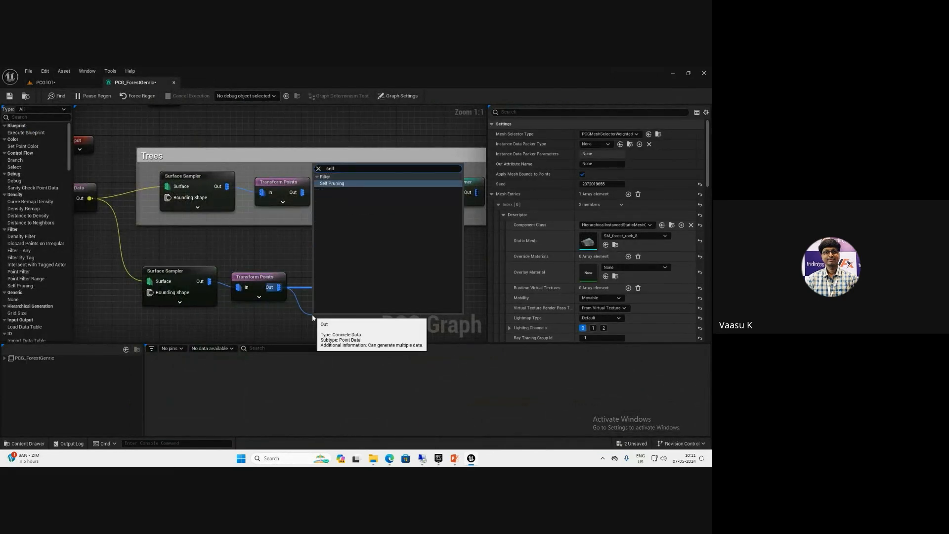
{"action": "key", "text": "Return"}
{"action": "left_click_drag", "start_coordinate": [329, 318], "coordinate": [393, 288]}
{"action": "left_click", "coordinate": [363, 327]}
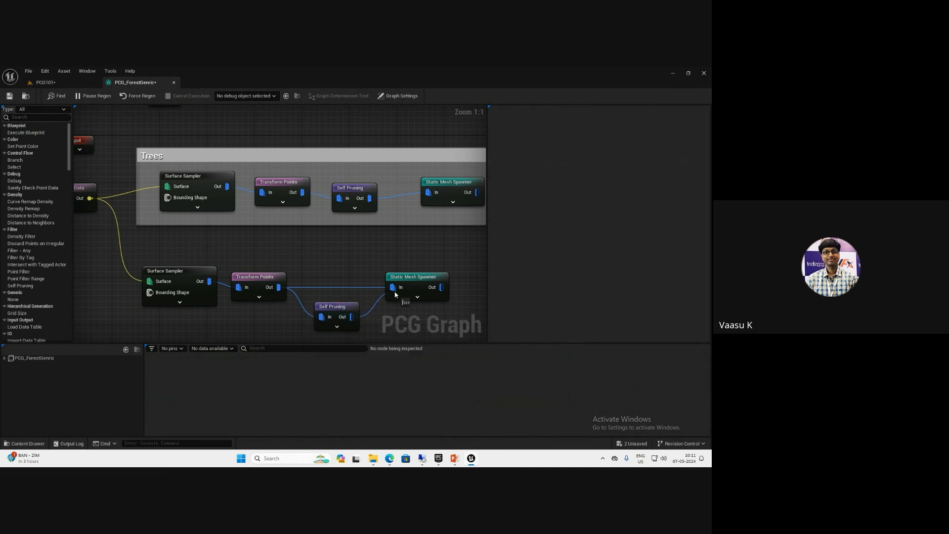
{"action": "left_click_drag", "start_coordinate": [334, 307], "coordinate": [334, 277]}
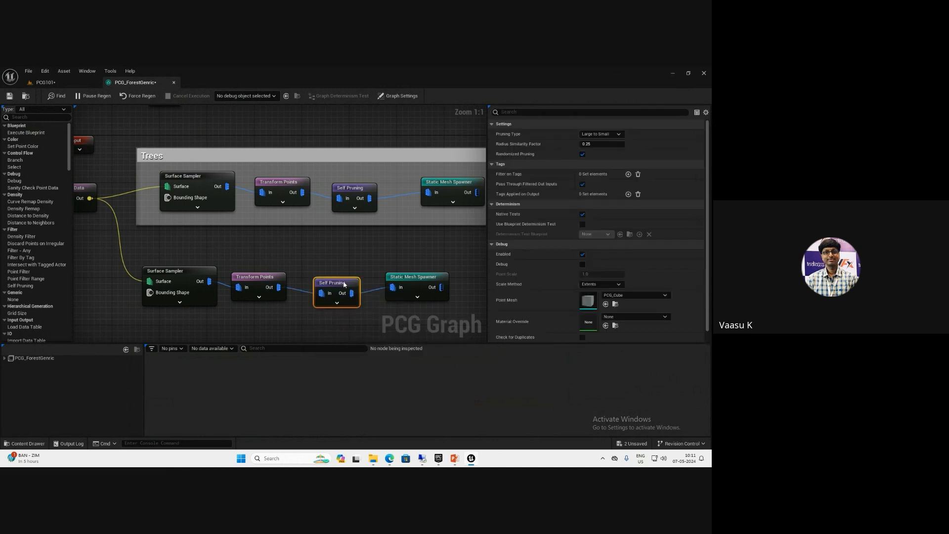
{"action": "left_click", "coordinate": [73, 82]}
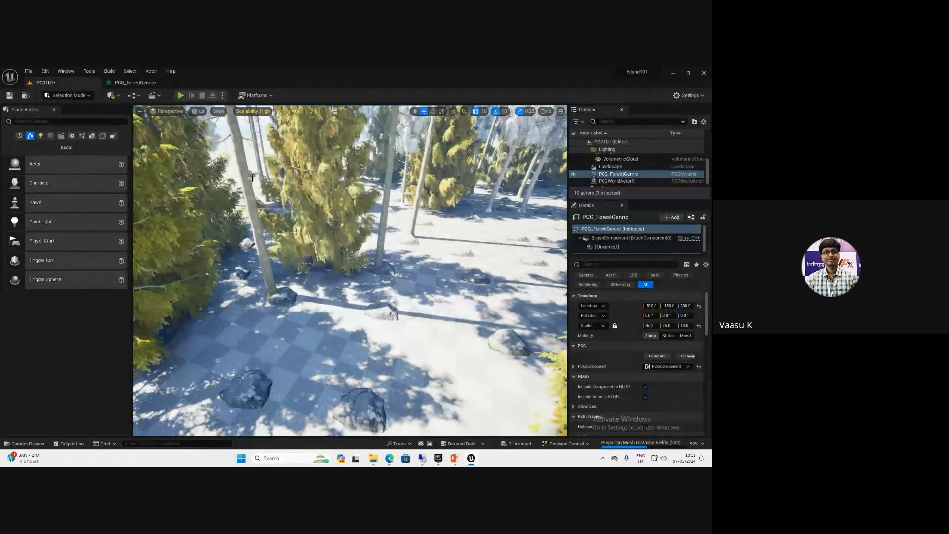
Set the second chain's Transform Points Rotation Max Z to 360 and inspect the rocks in the level
{"action": "left_click", "coordinate": [150, 83]}
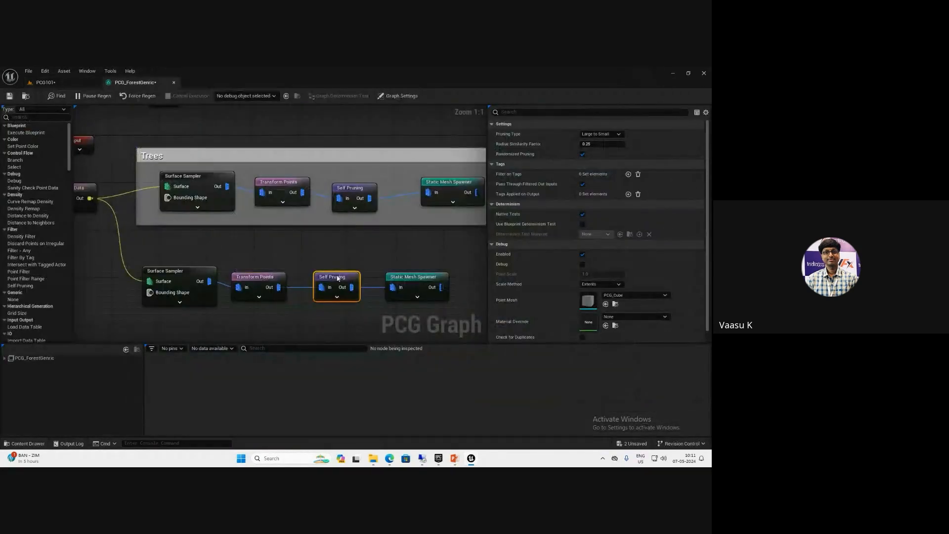
{"action": "left_click", "coordinate": [267, 282]}
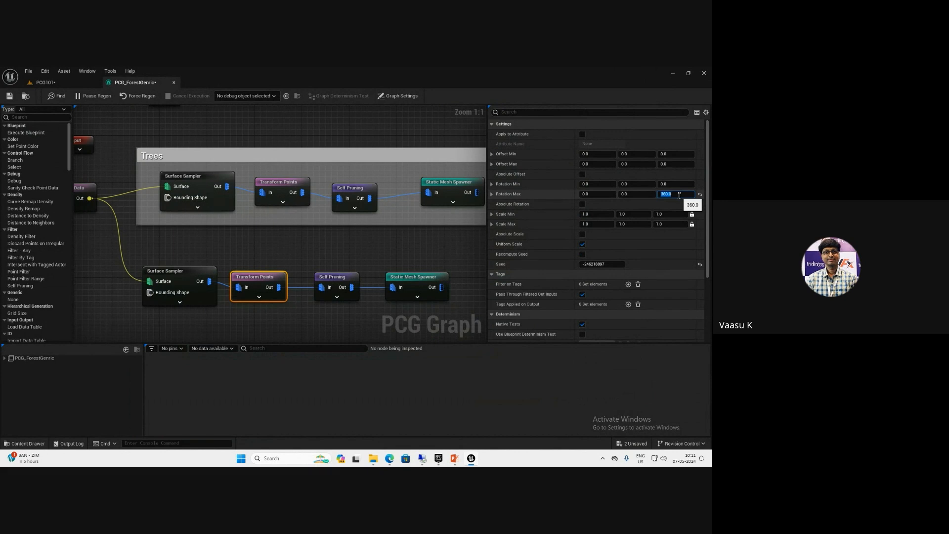
{"action": "left_click", "coordinate": [42, 84]}
{"action": "right_click_drag", "start_coordinate": [428, 294], "coordinate": [460, 294]}
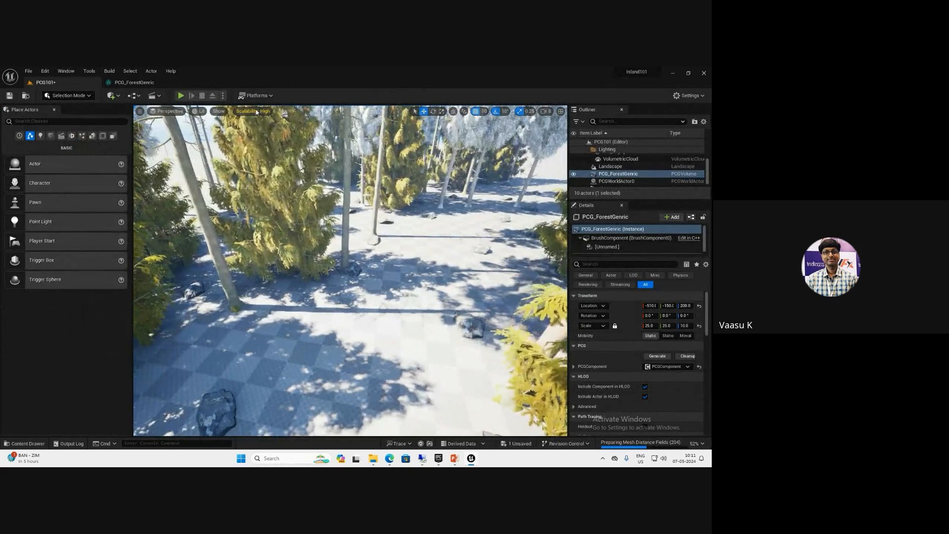
{"action": "right_click_drag", "start_coordinate": [262, 302], "coordinate": [318, 290]}
{"action": "scroll", "coordinate": [378, 292], "scroll_direction": "up", "scroll_amount": 5}
{"action": "scroll", "coordinate": [378, 293], "scroll_direction": "up", "scroll_amount": 3}
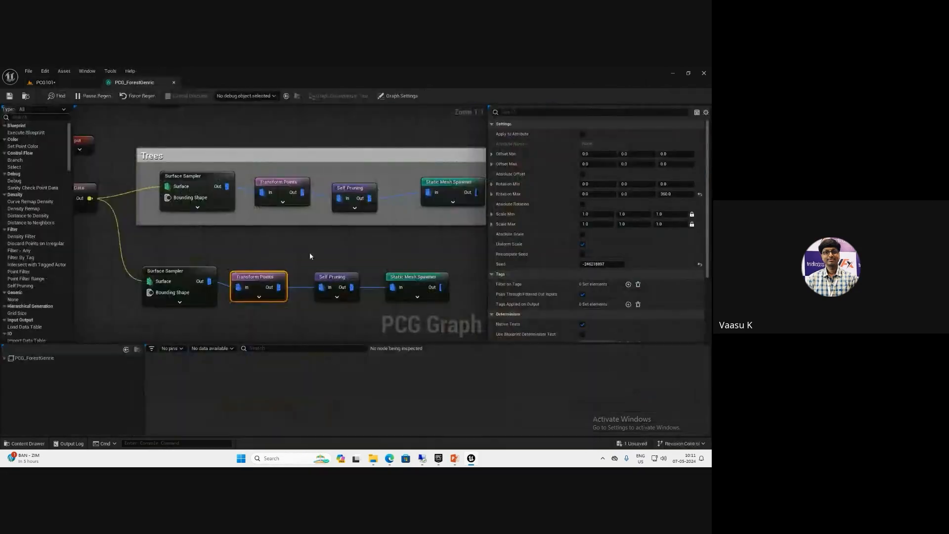
Add a Bounds Modifier node fed by the second chain's Self Pruning output and look over the rocks among the trees in the level
{"action": "right_click_drag", "start_coordinate": [310, 253], "coordinate": [235, 245]}
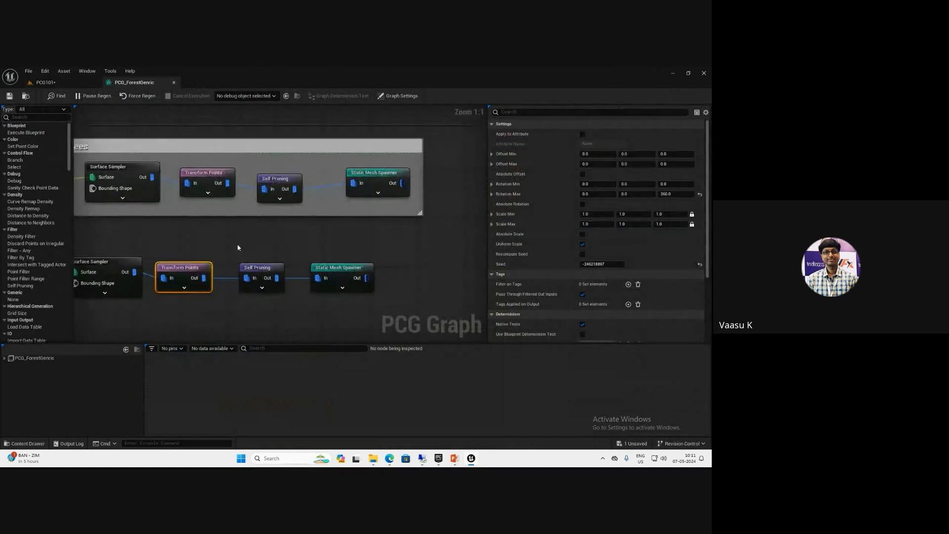
{"action": "left_click_drag", "start_coordinate": [341, 268], "coordinate": [377, 264]}
{"action": "left_click_drag", "start_coordinate": [271, 273], "coordinate": [303, 300]}
{"action": "type", "text": "b"}
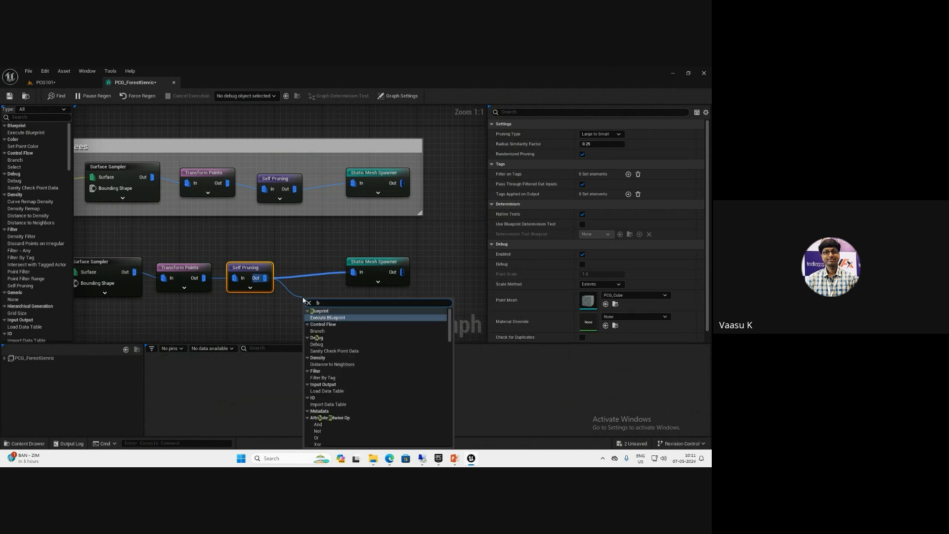
{"action": "key", "text": "BackSpace"}
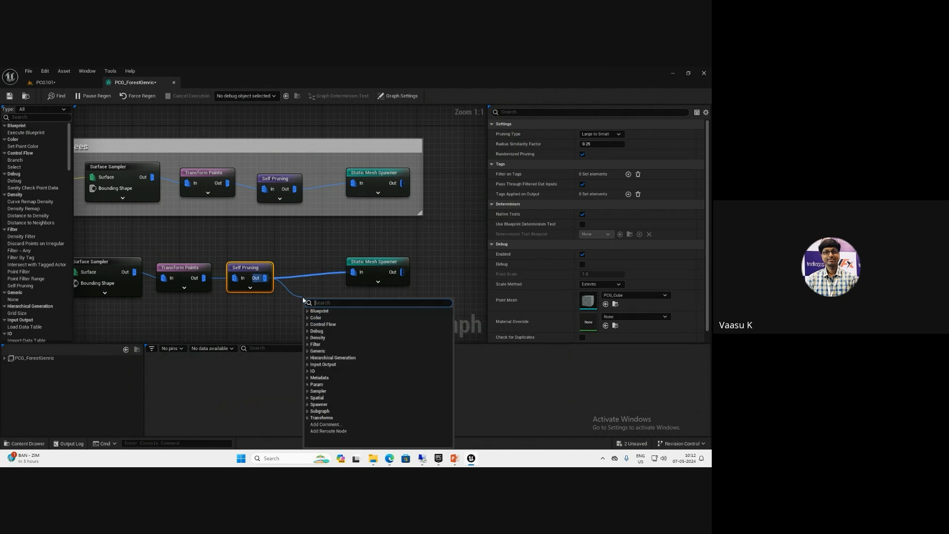
{"action": "type", "text": "bound"}
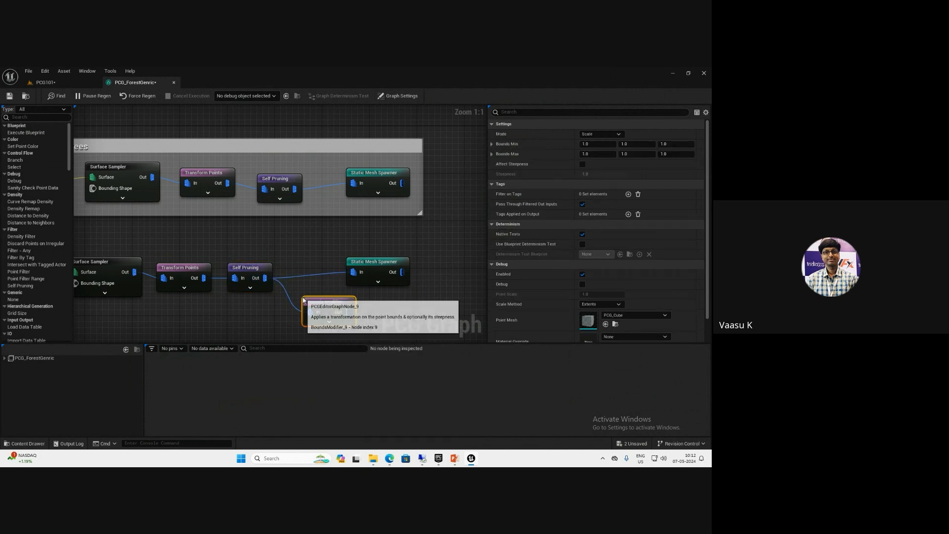
{"action": "left_click", "coordinate": [327, 318]}
{"action": "left_click", "coordinate": [56, 83]}
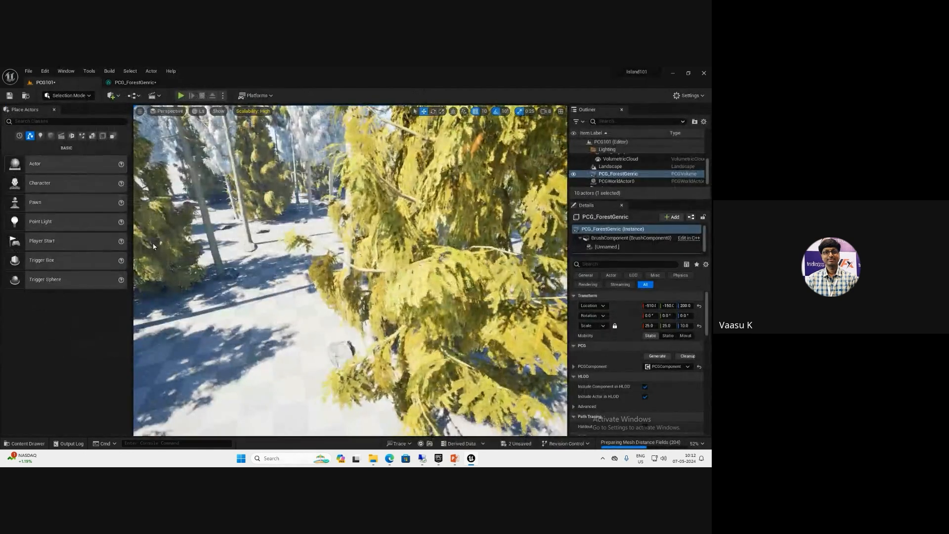
{"action": "scroll", "coordinate": [150, 244], "scroll_direction": "down", "scroll_amount": 10}
{"action": "right_click_drag", "start_coordinate": [153, 243], "coordinate": [238, 217]}
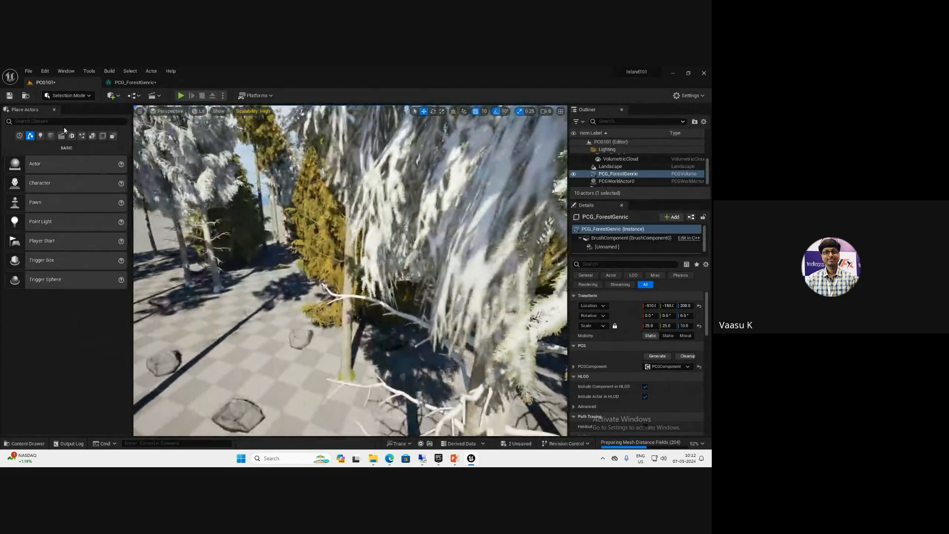
Disconnect the second chain's Static Mesh Spawner and add a Difference node fed by the Bounds Modifier, placed above it
{"action": "left_click", "coordinate": [148, 83]}
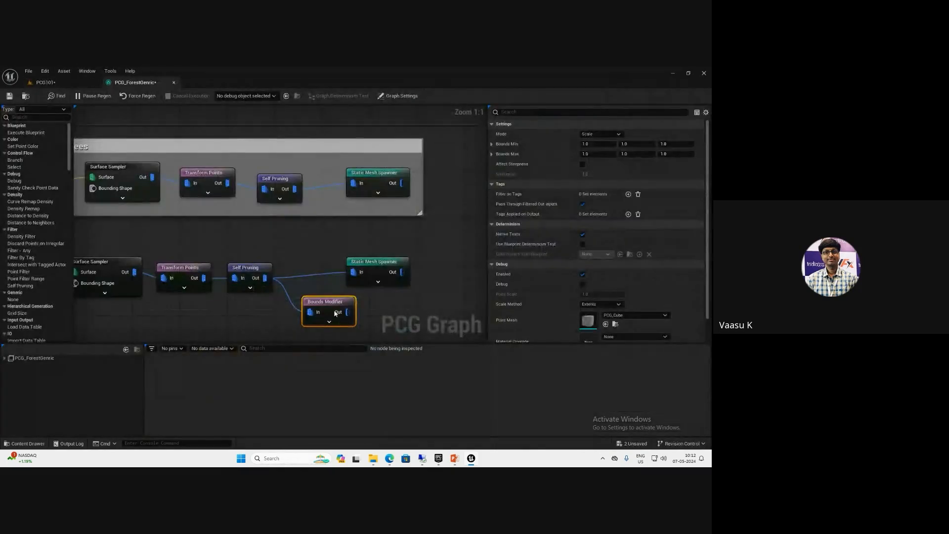
{"action": "left_click_drag", "start_coordinate": [374, 272], "coordinate": [421, 272]}
{"action": "left_click", "coordinate": [348, 275], "text": "alt"}
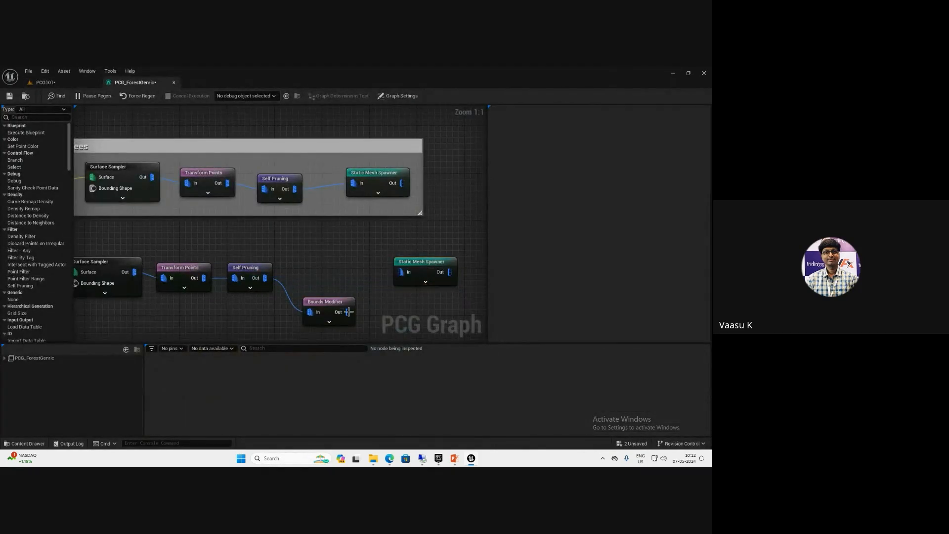
{"action": "left_click_drag", "start_coordinate": [329, 307], "coordinate": [373, 321]}
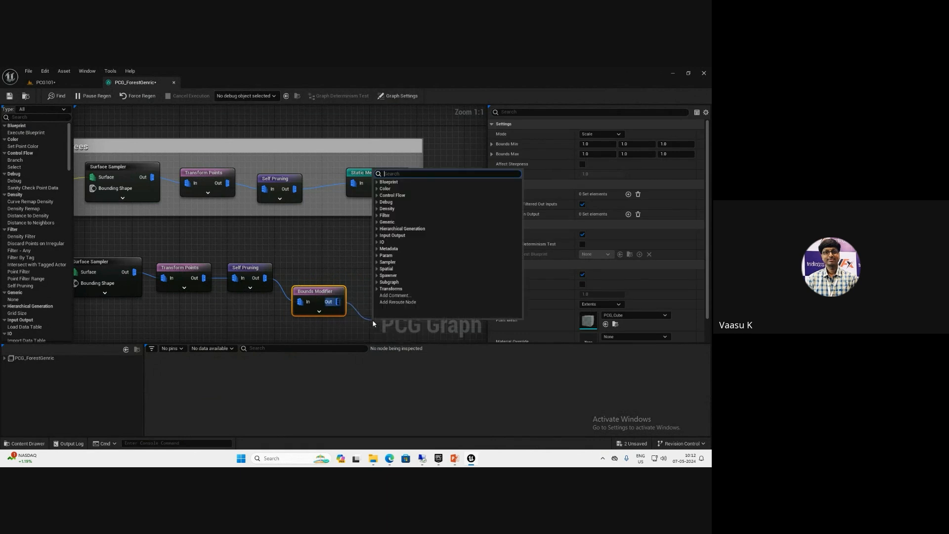
{"action": "type", "text": "diff"}
{"action": "key", "text": "Return"}
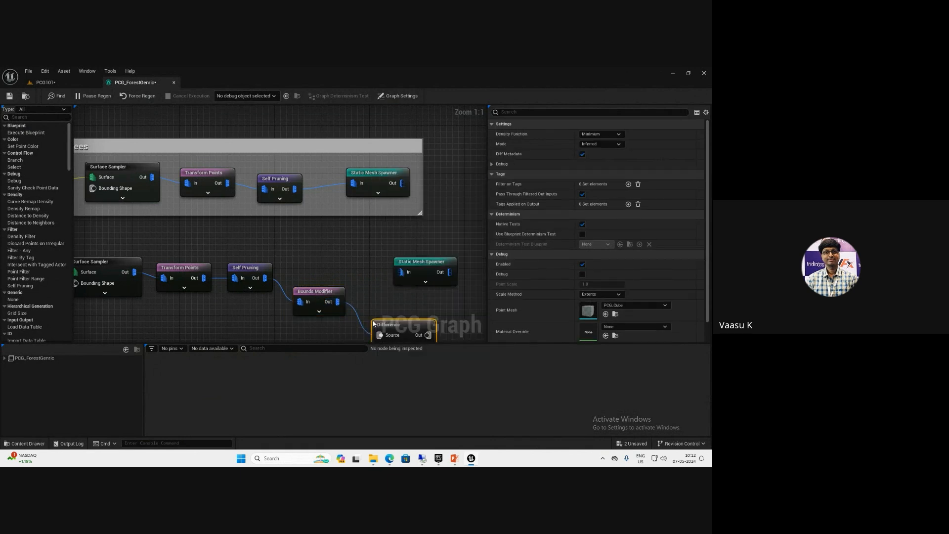
{"action": "left_click_drag", "start_coordinate": [374, 324], "coordinate": [361, 238]}
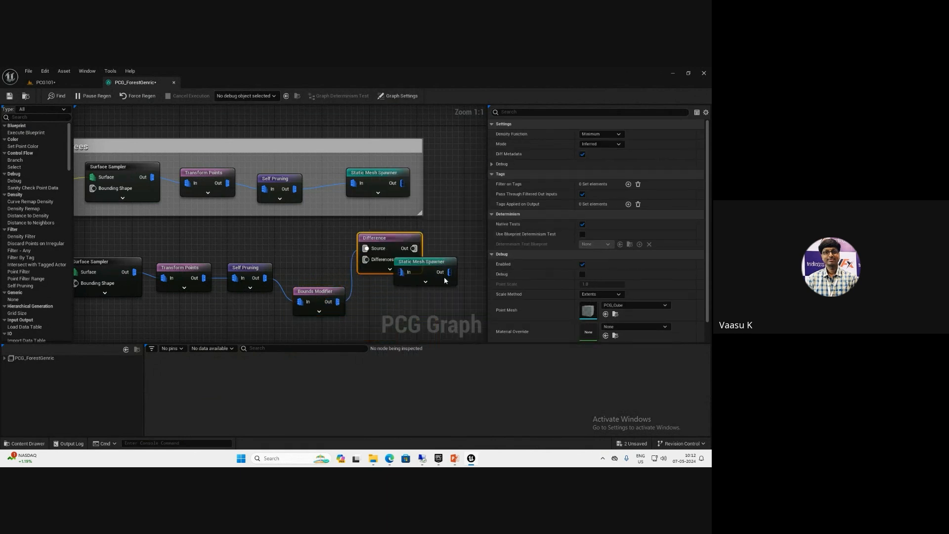
Wire the Trees Self Pruning to Difference's Source, the Bounds Modifier to Differences, and the Difference output through To Point to the rock spawner
{"action": "left_click_drag", "start_coordinate": [434, 271], "coordinate": [458, 271]}
{"action": "right_click_drag", "start_coordinate": [407, 304], "coordinate": [329, 301]}
{"action": "left_click_drag", "start_coordinate": [385, 261], "coordinate": [414, 260]}
{"action": "left_click", "coordinate": [351, 272]}
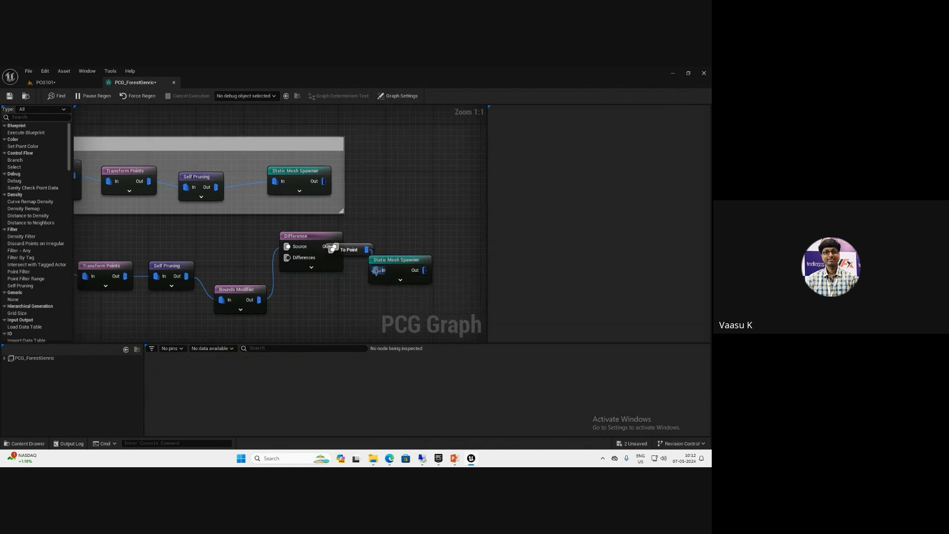
{"action": "left_click_drag", "start_coordinate": [356, 250], "coordinate": [354, 294]}
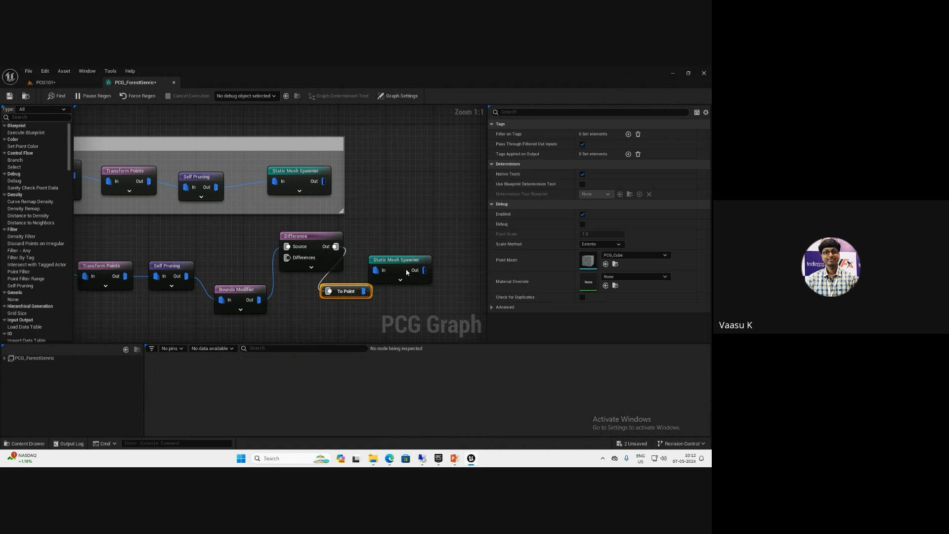
{"action": "left_click_drag", "start_coordinate": [406, 272], "coordinate": [424, 272]}
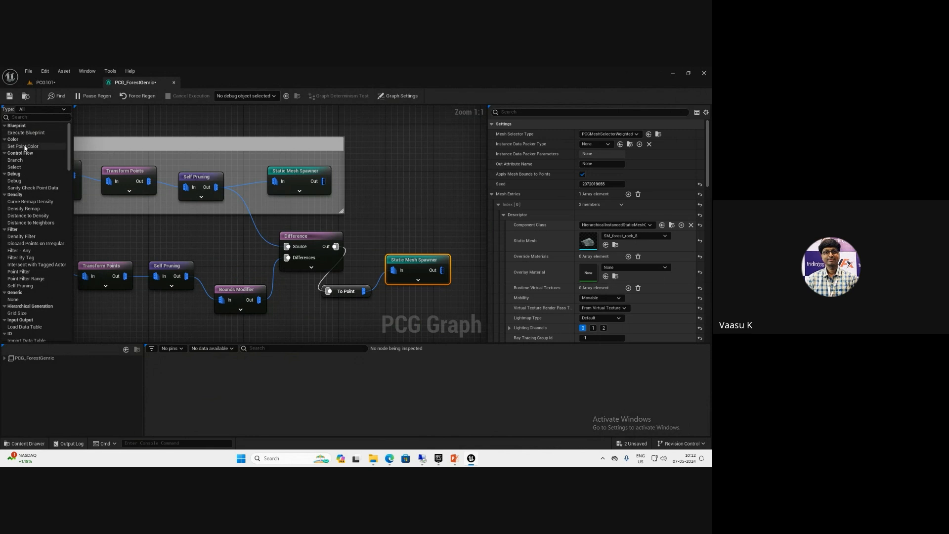
{"action": "left_click", "coordinate": [39, 84]}
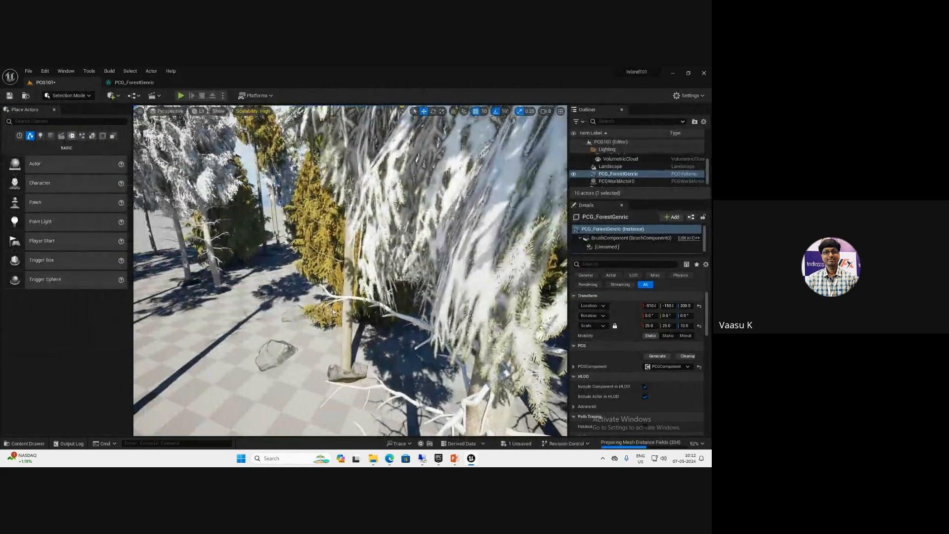
Swap the Difference inputs so the Bounds Modifier feeds Source and the Trees Self Pruning feeds Differences, and save the graph
{"action": "left_click", "coordinate": [143, 83]}
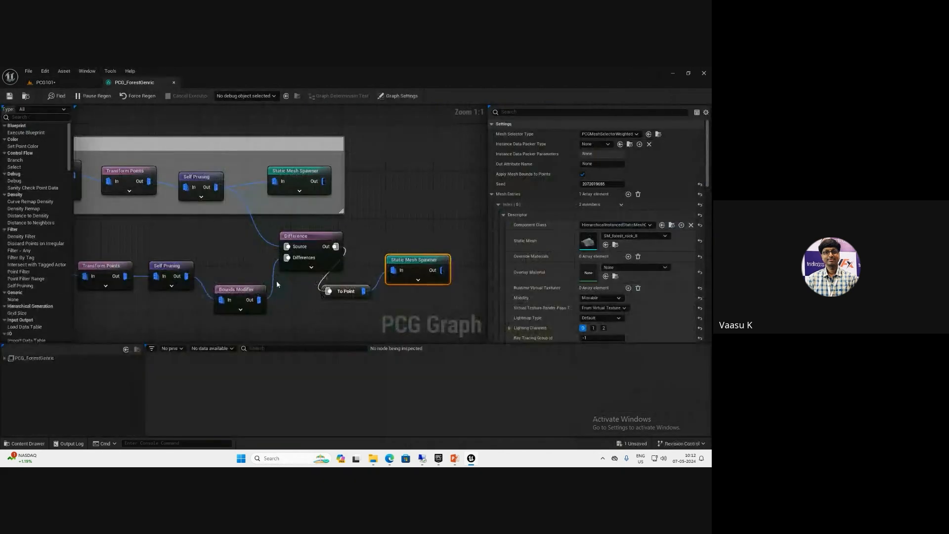
{"action": "mouse_move", "coordinate": [284, 301]}
{"action": "right_mouse_down"}
{"action": "mouse_move", "coordinate": [305, 303]}
{"action": "mouse_move", "coordinate": [292, 296]}
{"action": "right_mouse_up"}
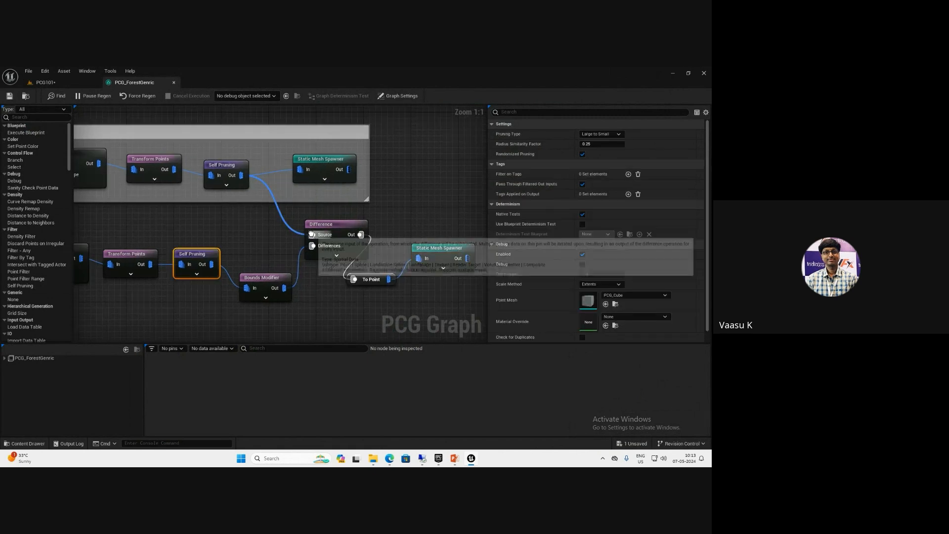
{"action": "left_click_drag", "start_coordinate": [313, 236], "coordinate": [318, 248], "text": "ctrl"}
{"action": "mouse_move", "coordinate": [285, 288]}
{"action": "left_mouse_down"}
{"action": "mouse_move", "coordinate": [303, 269]}
{"action": "mouse_move", "coordinate": [303, 285]}
{"action": "left_mouse_up"}
{"action": "left_click", "coordinate": [298, 267], "text": "alt"}
{"action": "left_click", "coordinate": [298, 267]}
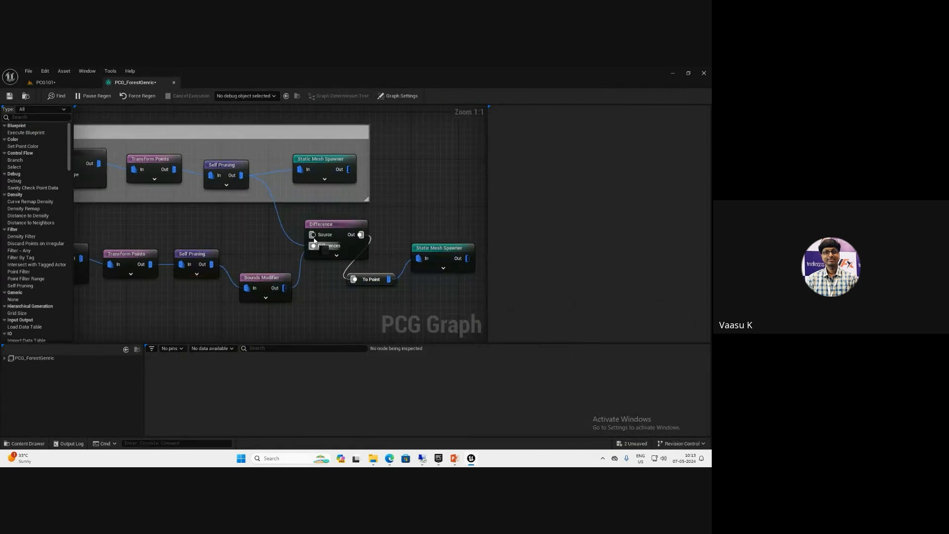
{"action": "left_click", "coordinate": [9, 97]}
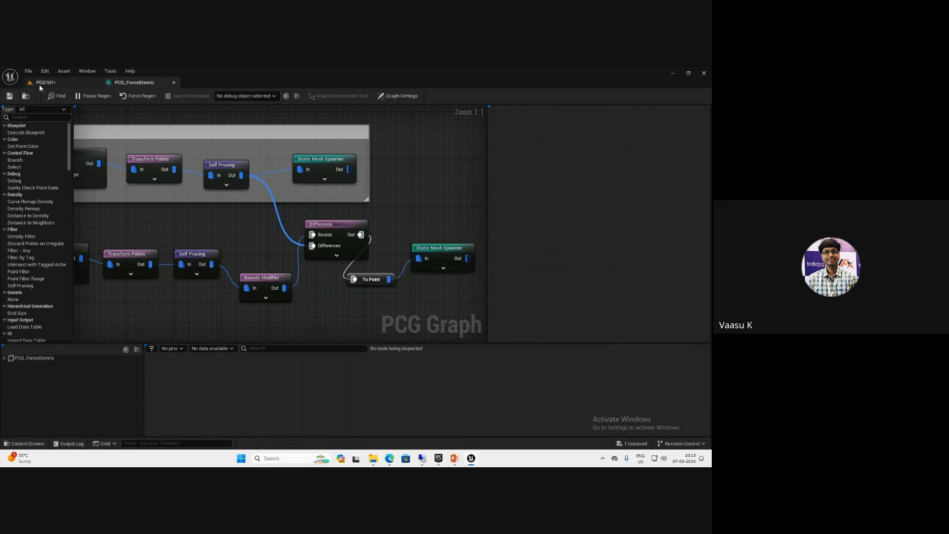
Play-test the level by running the character through the forest, and examine how the rocks sit among the trees
{"action": "left_click", "coordinate": [42, 83]}
{"action": "right_click_drag", "start_coordinate": [173, 241], "coordinate": [196, 302]}
{"action": "key", "text": "alt+p"}
{"action": "key", "text": "w"}
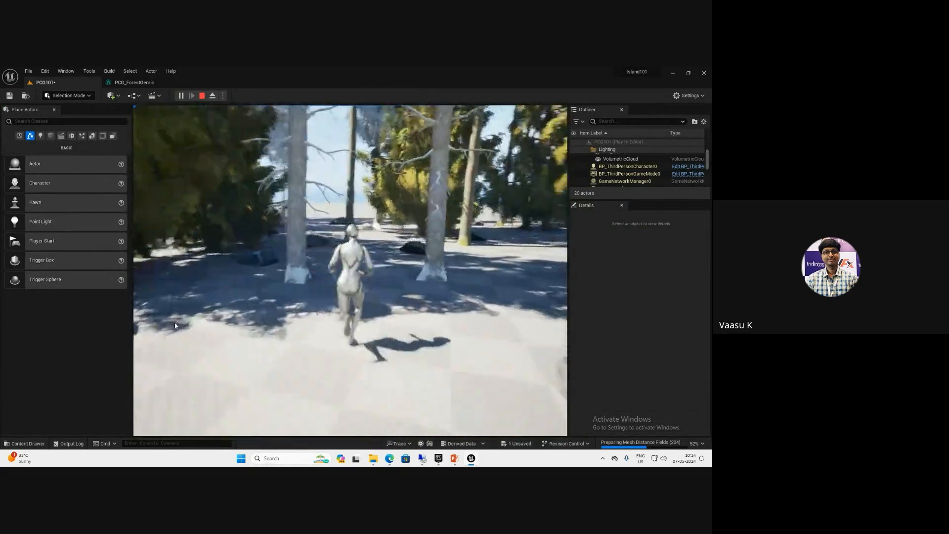
{"action": "key", "text": "w"}
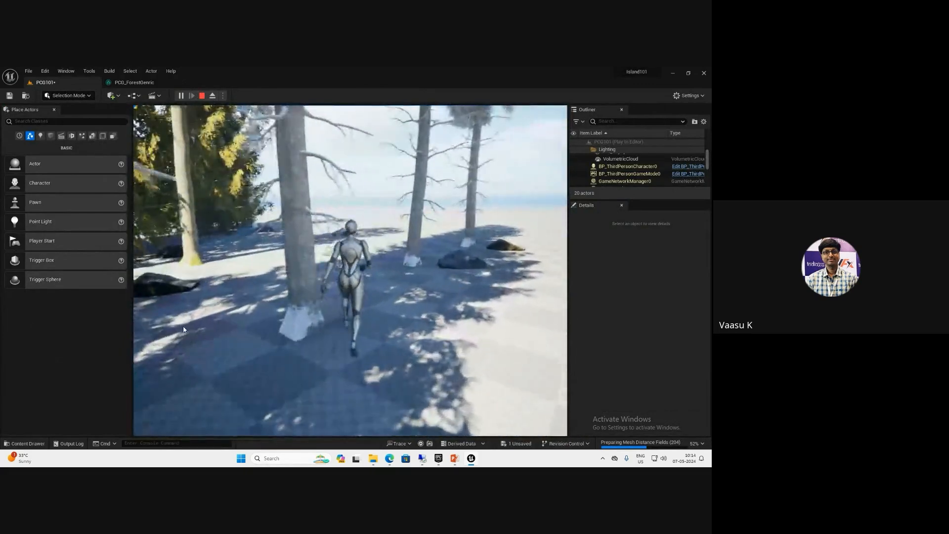
{"action": "key", "text": "w"}
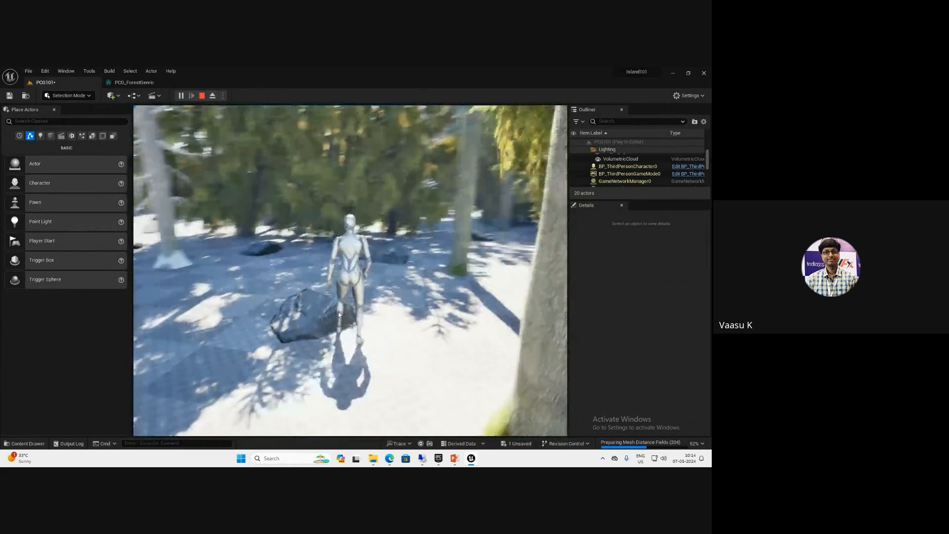
{"action": "key", "text": "w"}
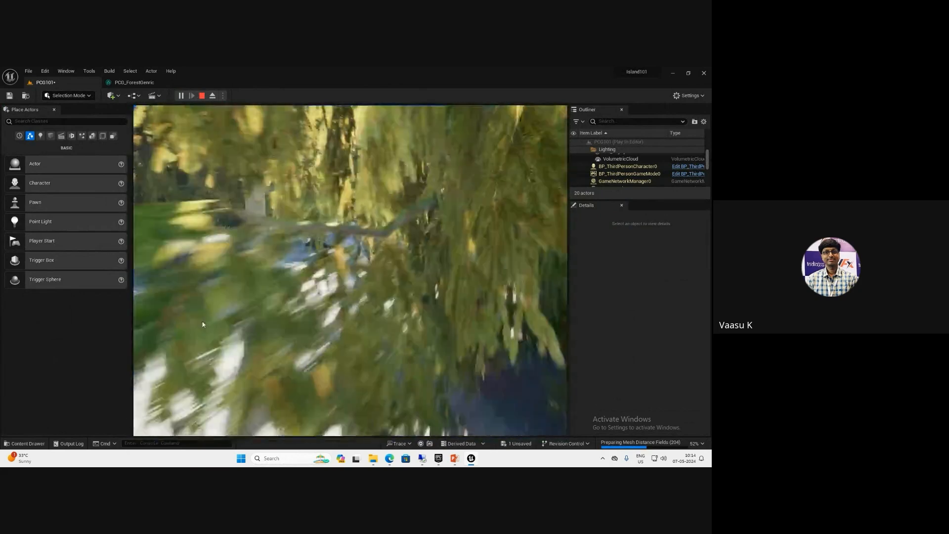
{"action": "key", "text": "Escape"}
{"action": "key", "text": "s"}
{"action": "mouse_move", "coordinate": [354, 311]}
{"action": "right_mouse_down"}
{"action": "mouse_move", "coordinate": [379, 301]}
{"action": "mouse_move", "coordinate": [338, 307]}
{"action": "mouse_move", "coordinate": [328, 290]}
{"action": "mouse_move", "coordinate": [352, 294]}
{"action": "right_mouse_up"}
{"action": "key", "text": "w"}
{"action": "key", "text": "s"}
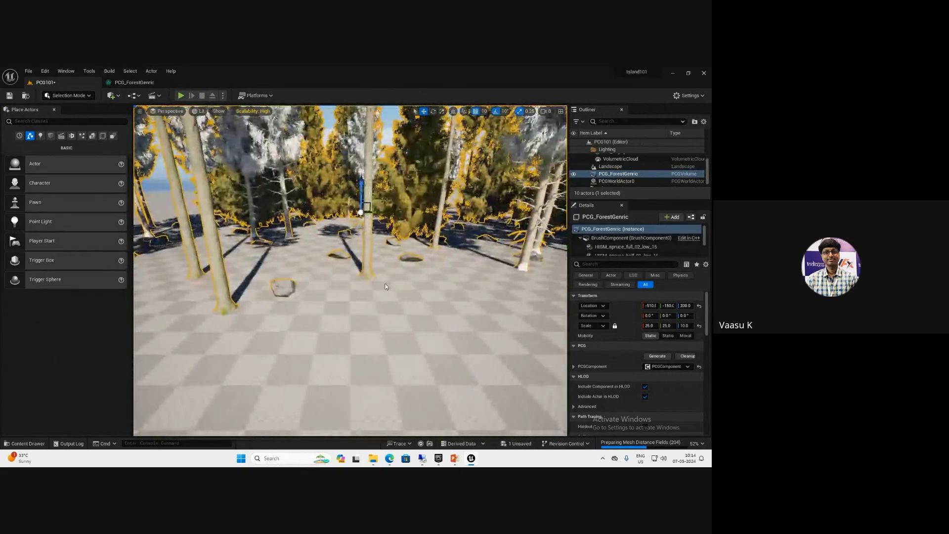
Set the second chain's Transform Points Scale Min to 0.5 and Scale Max to 2, checking the rock sizes in the level
{"action": "left_click", "coordinate": [140, 83]}
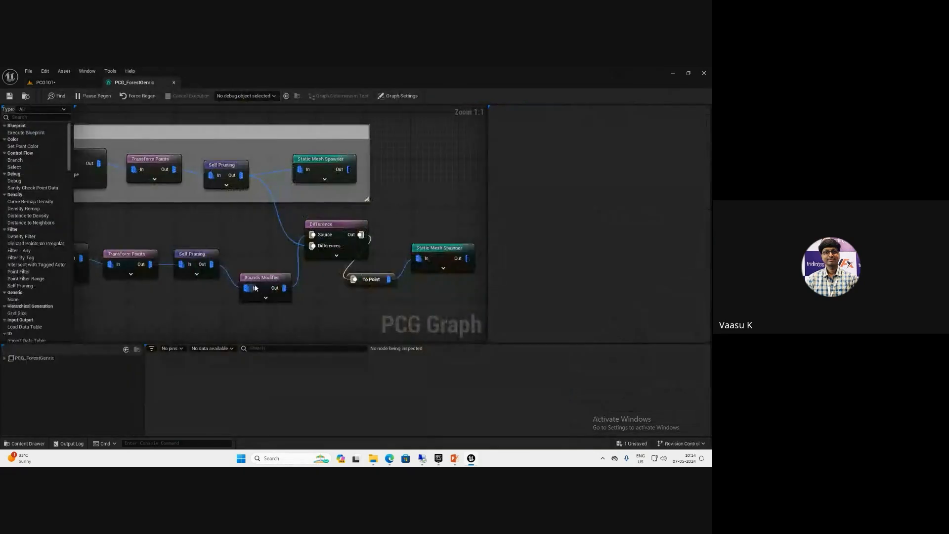
{"action": "left_click", "coordinate": [201, 256]}
{"action": "left_click", "coordinate": [148, 258]}
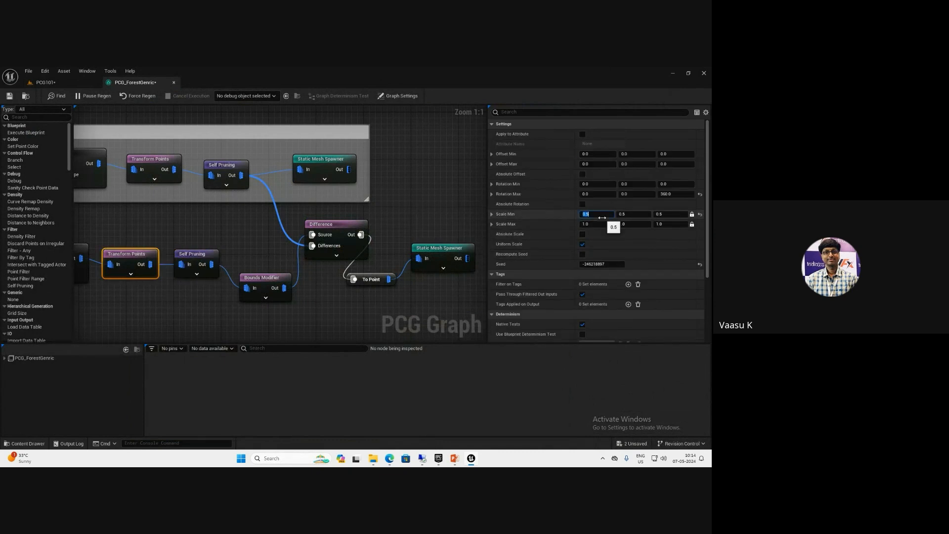
{"action": "left_click", "coordinate": [60, 82]}
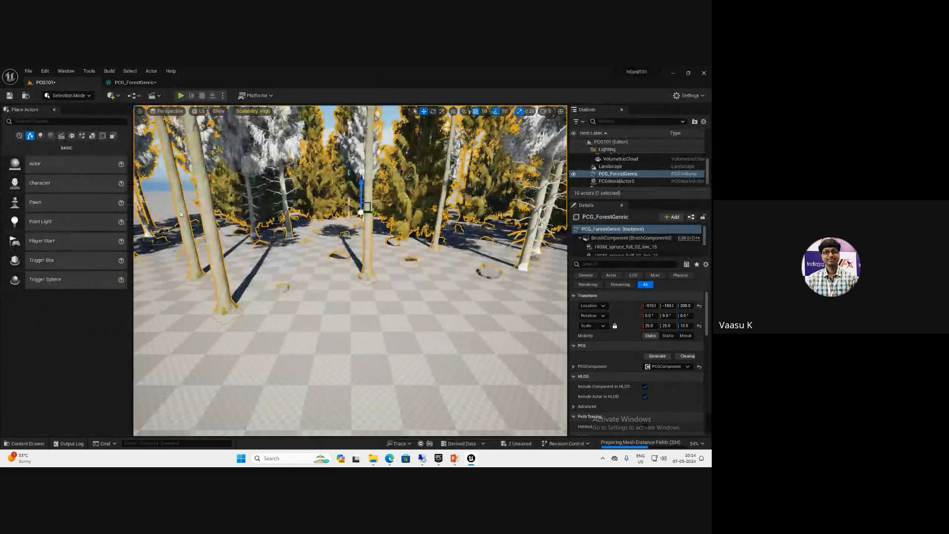
{"action": "mouse_move", "coordinate": [208, 145]}
{"action": "right_mouse_down"}
{"action": "mouse_move", "coordinate": [257, 145]}
{"action": "mouse_move", "coordinate": [208, 145]}
{"action": "right_mouse_up"}
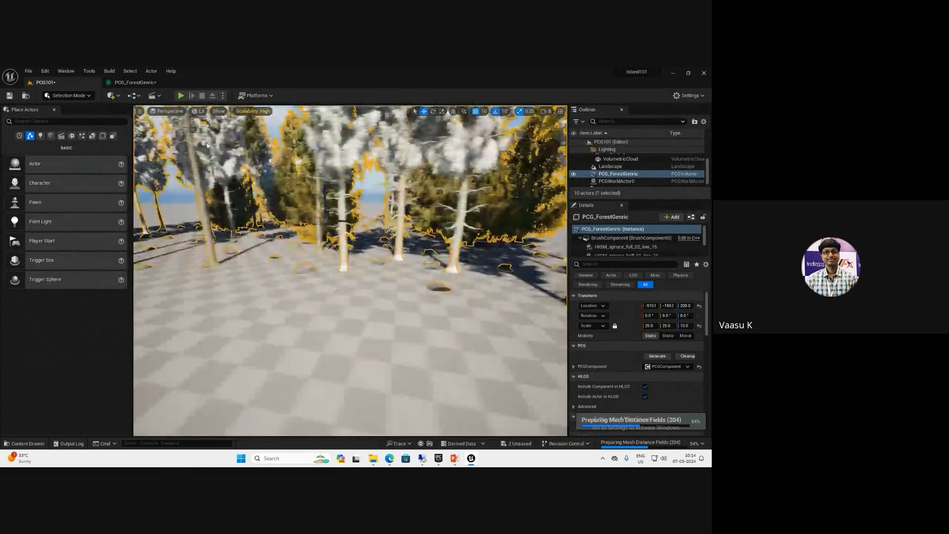
{"action": "left_click", "coordinate": [133, 82]}
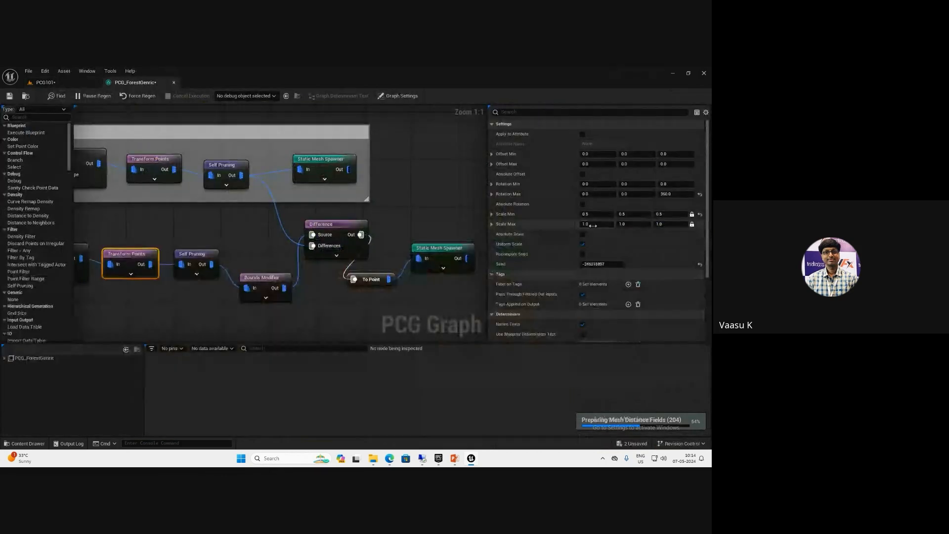
{"action": "type", "text": "2"}
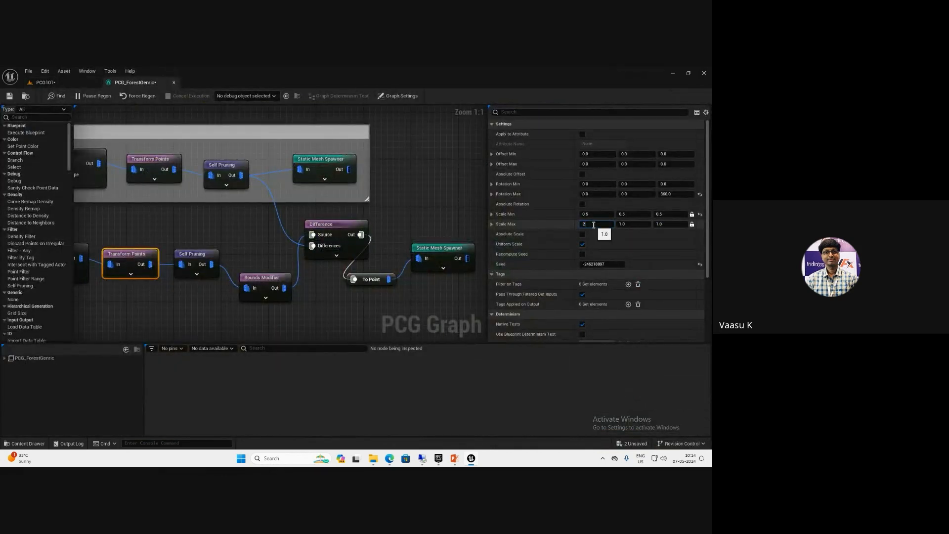
{"action": "key", "text": "Return"}
Set the second chain's Surface Sampler Points Per Squared Meter to 0.02 and check the rock distribution in the level
{"action": "right_click_drag", "start_coordinate": [144, 305], "coordinate": [242, 305]}
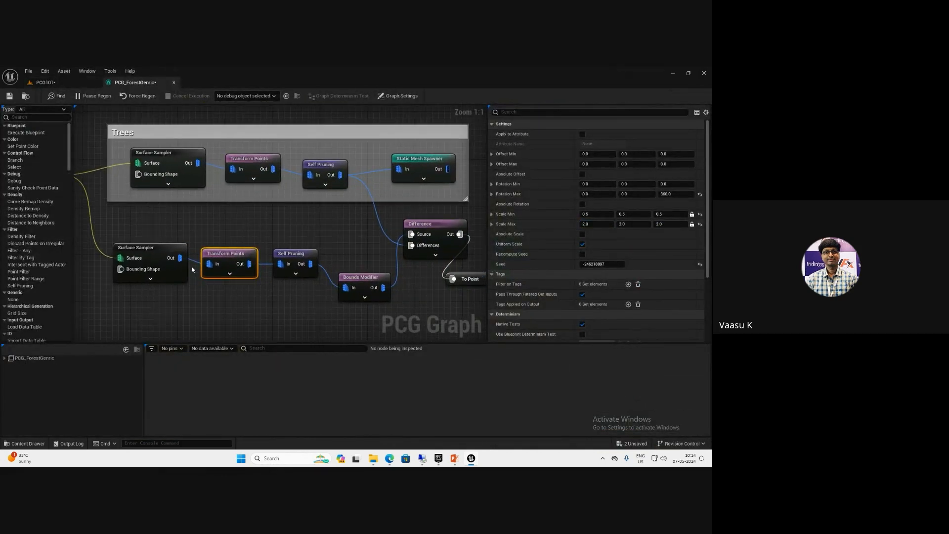
{"action": "left_click", "coordinate": [163, 253]}
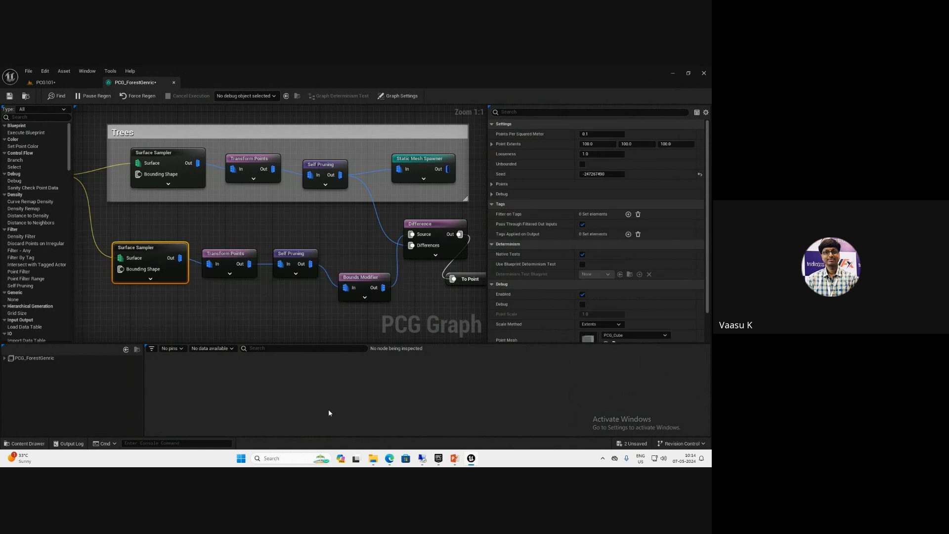
{"action": "left_click", "coordinate": [614, 135]}
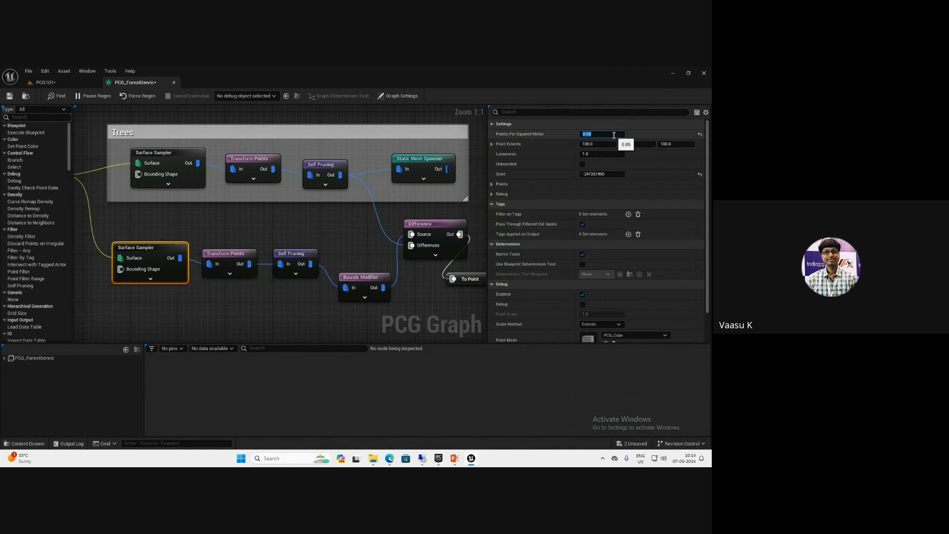
{"action": "left_click", "coordinate": [55, 83]}
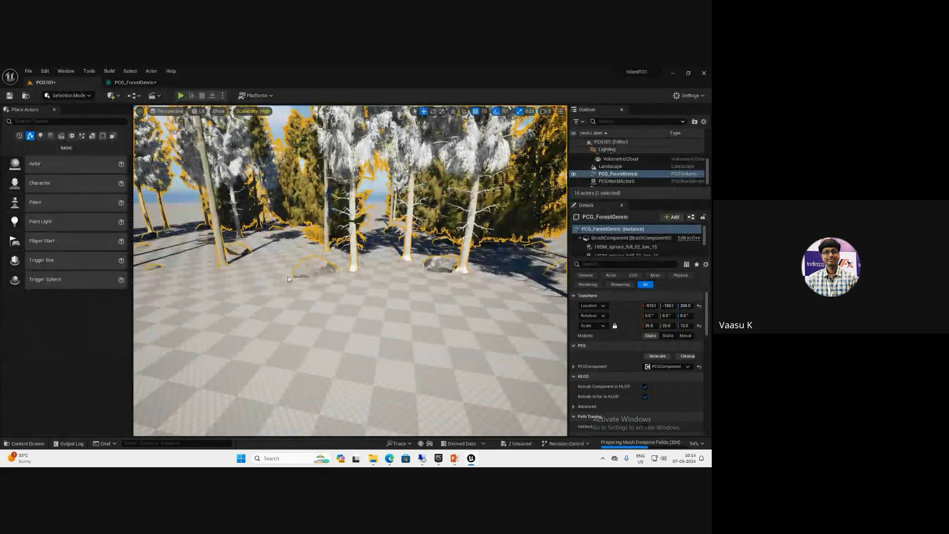
{"action": "right_click_drag", "start_coordinate": [288, 276], "coordinate": [301, 321]}
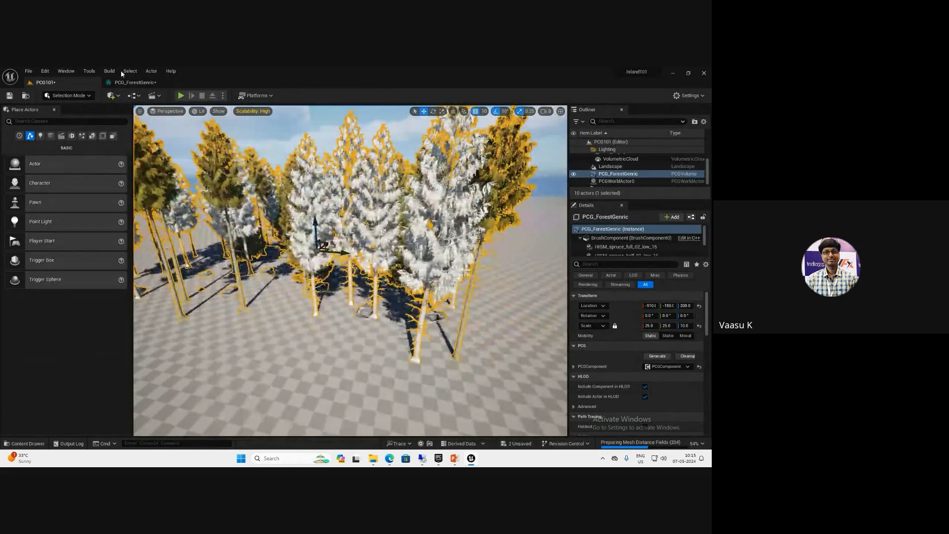
{"action": "left_click", "coordinate": [131, 84]}
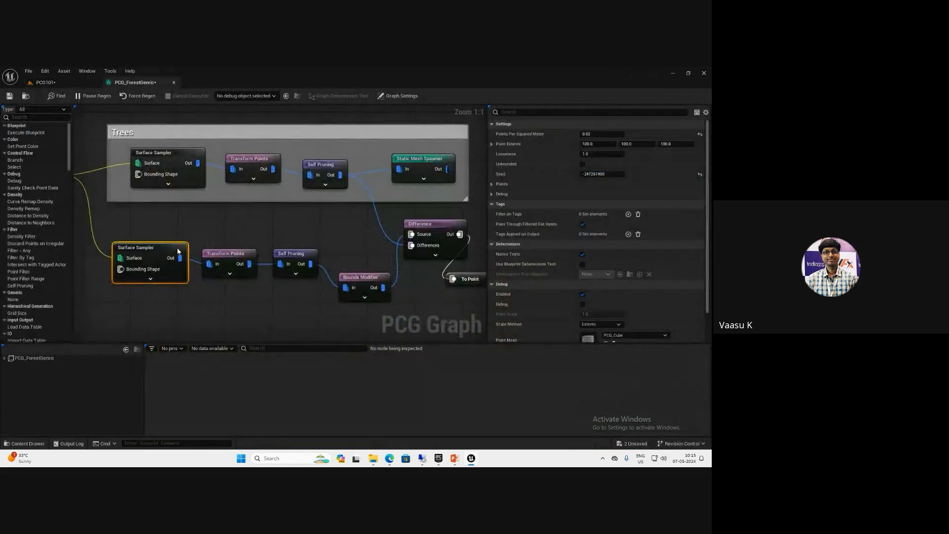
Enclose the second chain's nodes in a comment box named Rocks and separate it from the Trees comment box
{"action": "scroll", "coordinate": [244, 242], "scroll_direction": "down", "scroll_amount": 2}
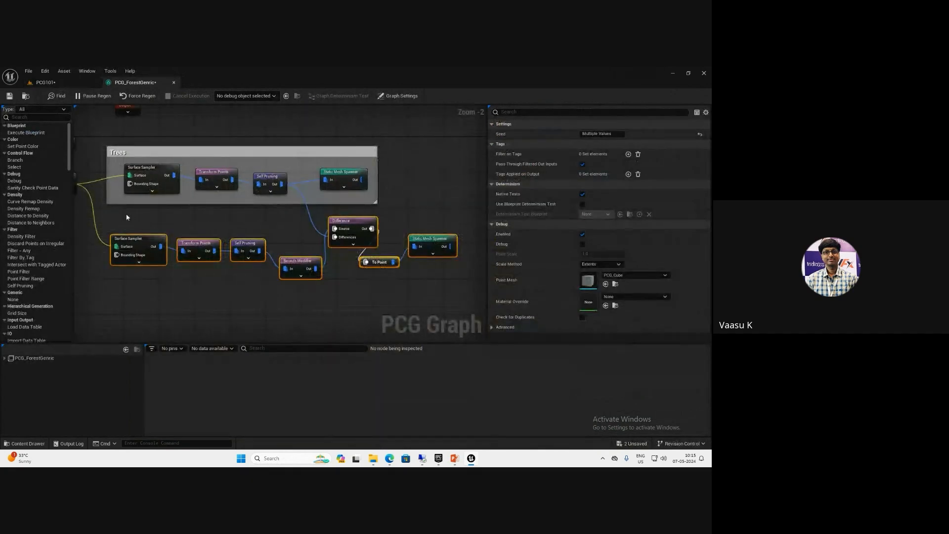
{"action": "key", "text": "c"}
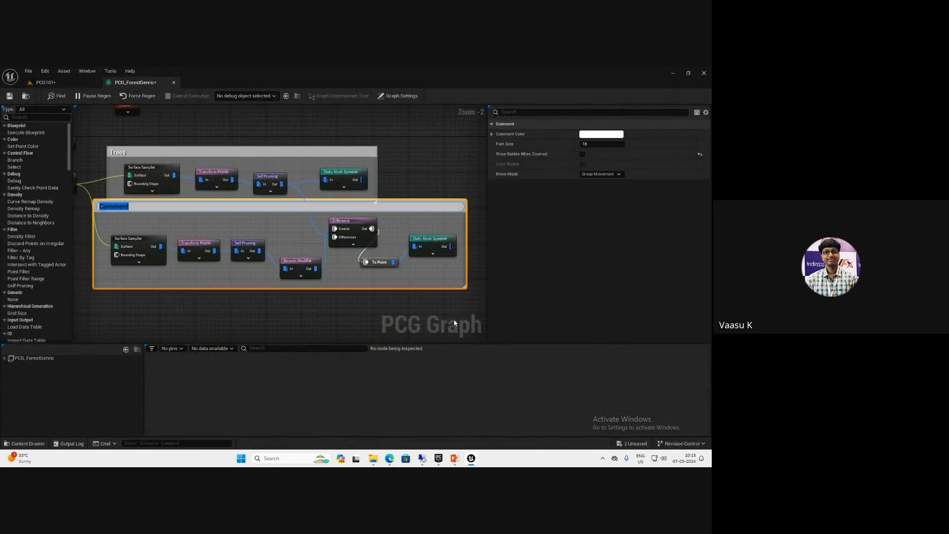
{"action": "type", "text": "Rocks"}
{"action": "key", "text": "Return"}
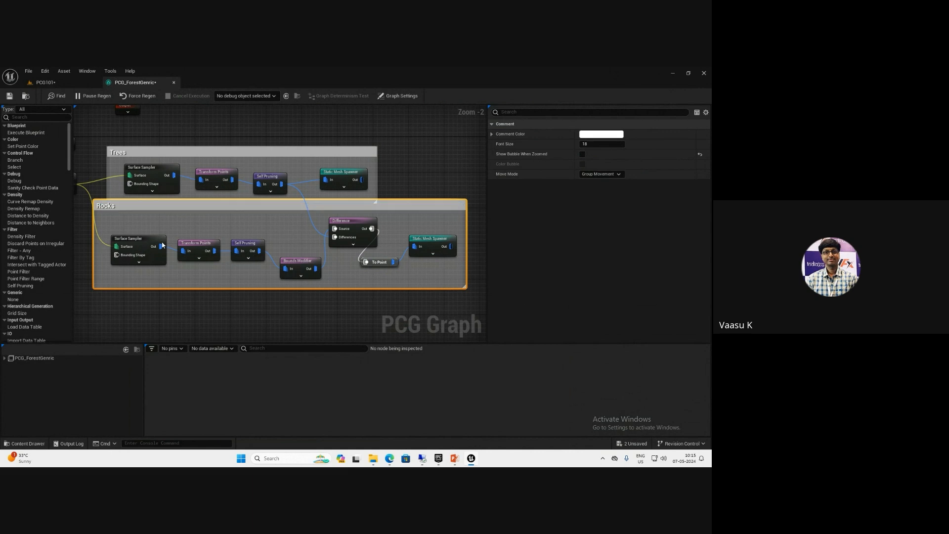
{"action": "scroll", "coordinate": [162, 245], "scroll_direction": "down", "scroll_amount": 2}
{"action": "left_click", "coordinate": [120, 249]}
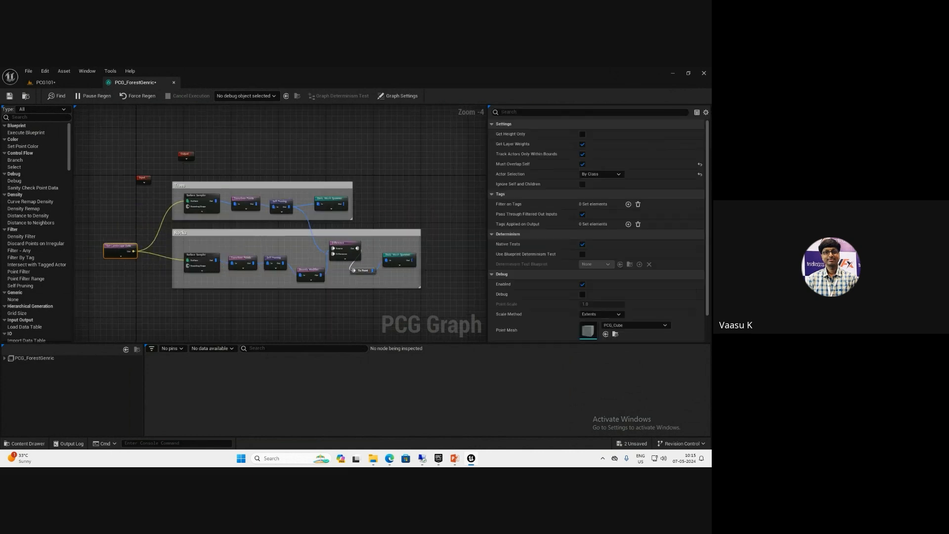
Set the Scale Max of the Rocks group's Transform Points to 3
{"action": "left_click", "coordinate": [243, 260]}
{"action": "scroll", "coordinate": [229, 300], "scroll_direction": "down", "scroll_amount": 1}
{"action": "mouse_move", "coordinate": [229, 299]}
{"action": "right_mouse_down"}
{"action": "mouse_move", "coordinate": [251, 271]}
{"action": "mouse_move", "coordinate": [186, 289]}
{"action": "mouse_move", "coordinate": [217, 294]}
{"action": "right_mouse_up"}
{"action": "scroll", "coordinate": [232, 266], "scroll_direction": "up", "scroll_amount": 3}
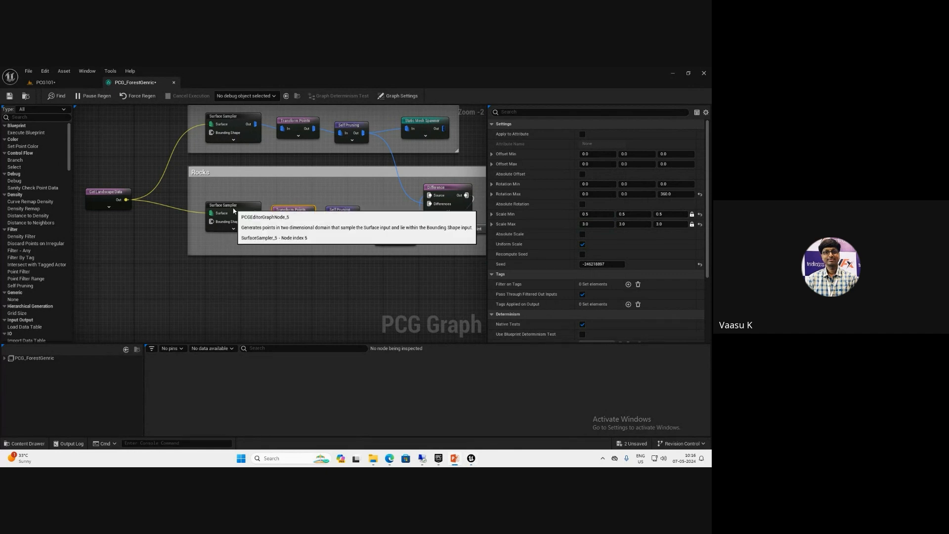
Duplicate the Rocks Surface Sampler and place the copy below the Rocks comment box
{"action": "left_click", "coordinate": [220, 229]}
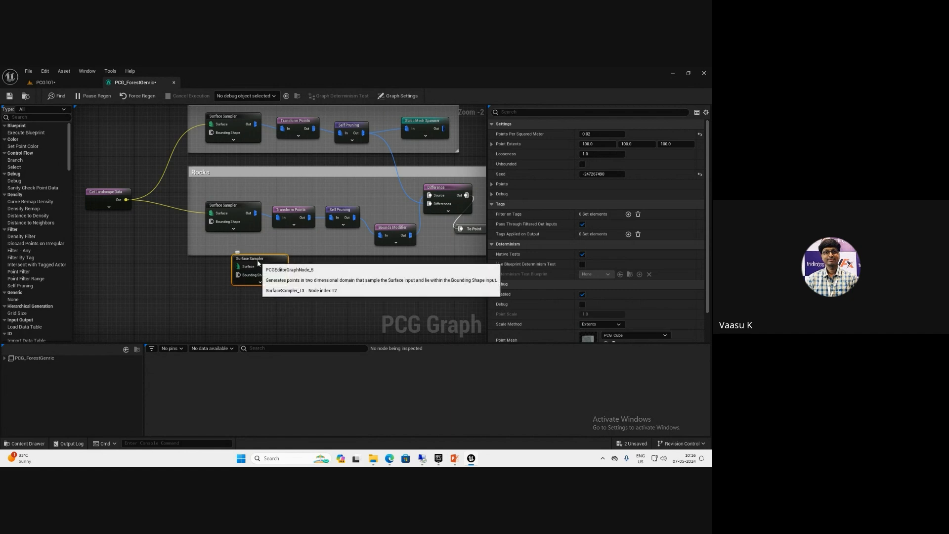
{"action": "key", "text": "ctrl+d"}
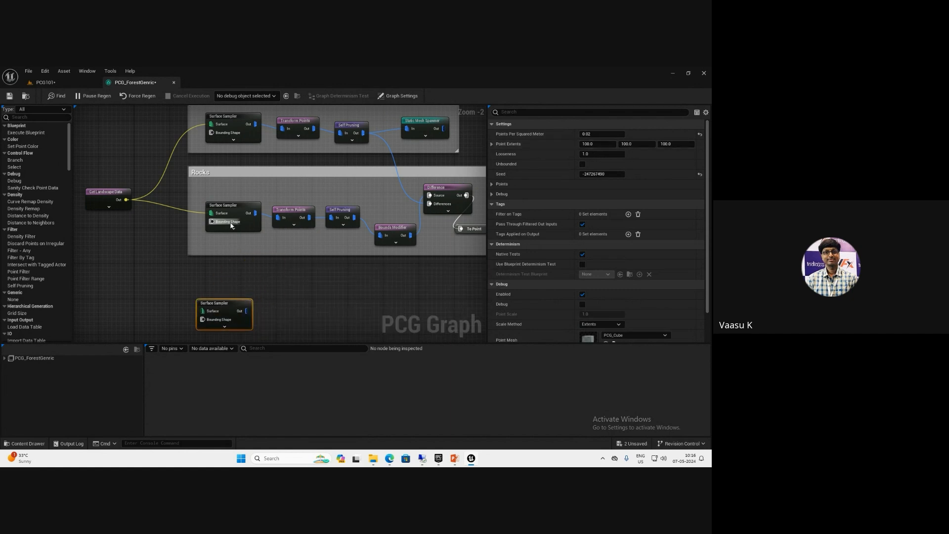
{"action": "right_click_drag", "start_coordinate": [266, 173], "coordinate": [233, 204]}
Disable the Static Mesh Spawner nodes of both the Trees and the Rocks groups
{"action": "left_click", "coordinate": [391, 161]}
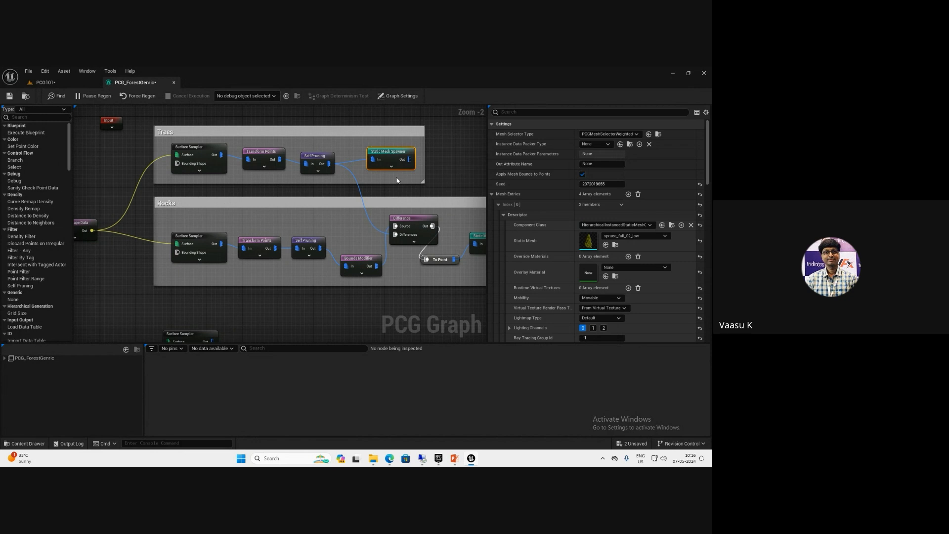
{"action": "key", "text": "e"}
{"action": "left_click", "coordinate": [478, 245]}
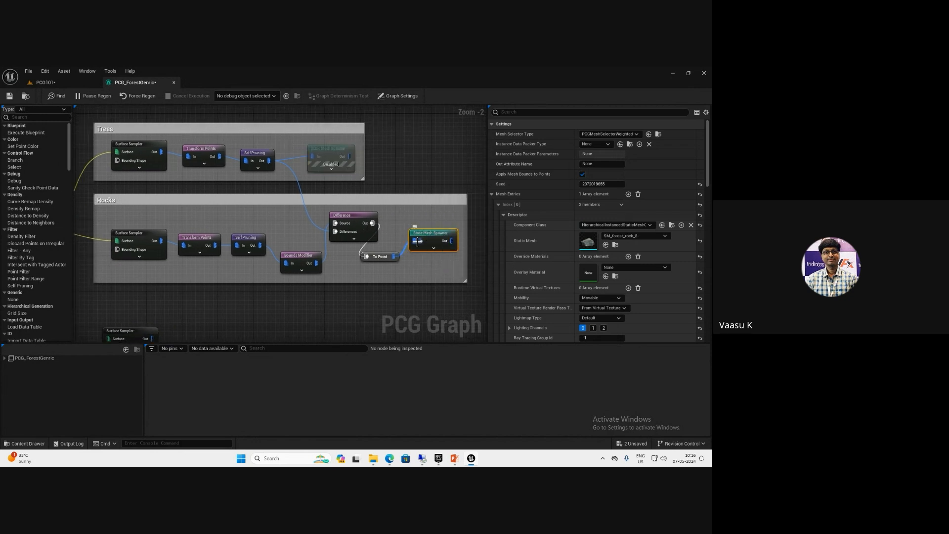
Wire Get Landscape Data to the duplicated Surface Sampler's Surface input, enable its debug display and inspect the points in the level
{"action": "right_click_drag", "start_coordinate": [226, 303], "coordinate": [256, 259]}
{"action": "left_click_drag", "start_coordinate": [123, 187], "coordinate": [200, 297]}
{"action": "left_click", "coordinate": [212, 293]}
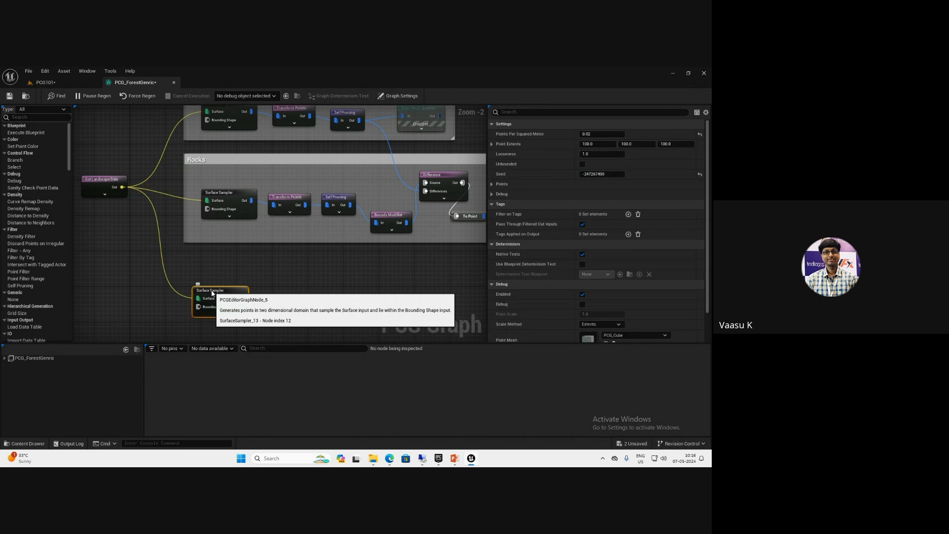
{"action": "left_click", "coordinate": [52, 84]}
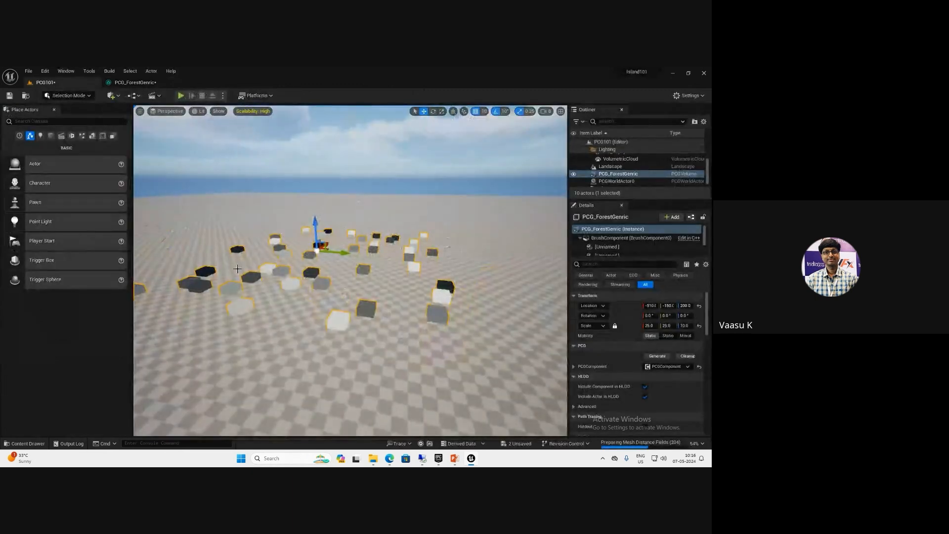
{"action": "right_click_drag", "start_coordinate": [191, 262], "coordinate": [198, 276]}
Detach the graph editor into a floating window over the level and set the third Surface Sampler's Point Extents to 10 on all axes
{"action": "left_click_drag", "start_coordinate": [135, 82], "coordinate": [424, 265]}
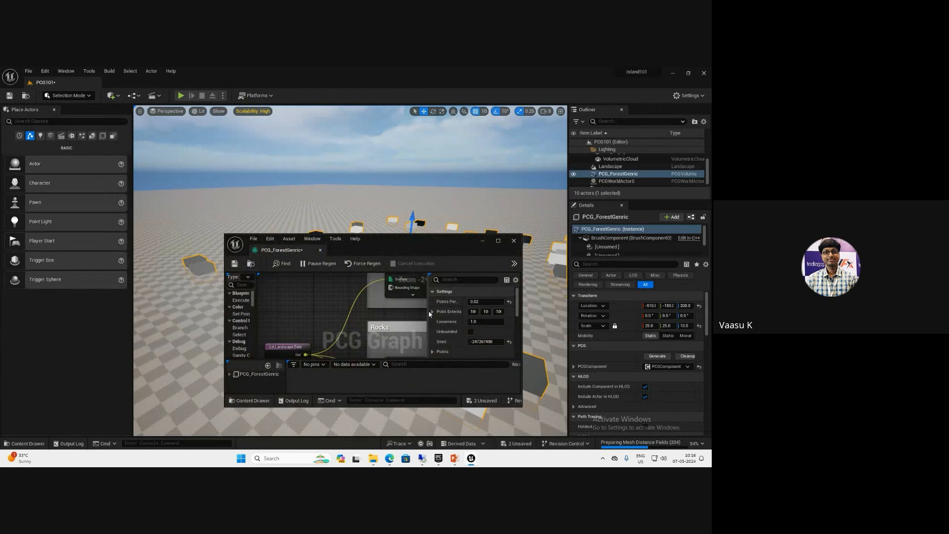
{"action": "left_click_drag", "start_coordinate": [418, 314], "coordinate": [385, 314]}
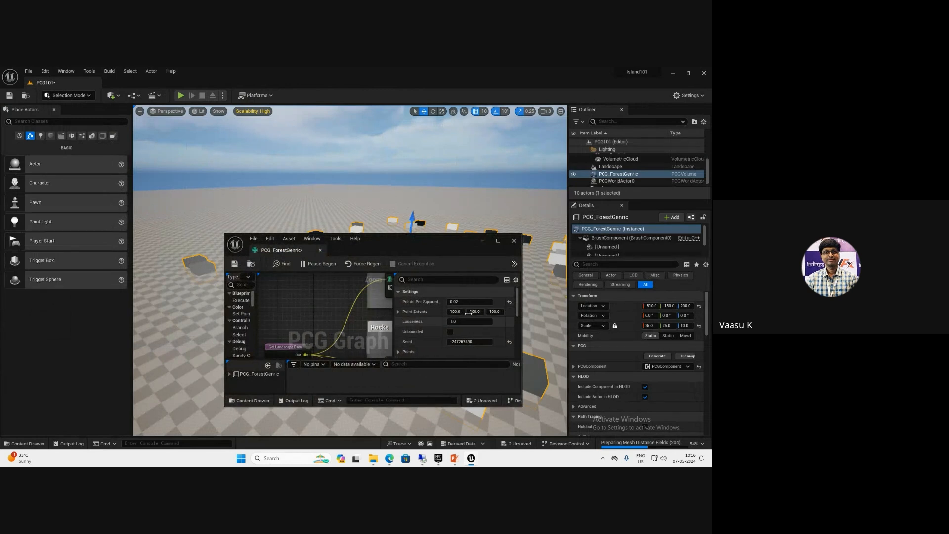
{"action": "left_click", "coordinate": [456, 311]}
{"action": "type", "text": "10"}
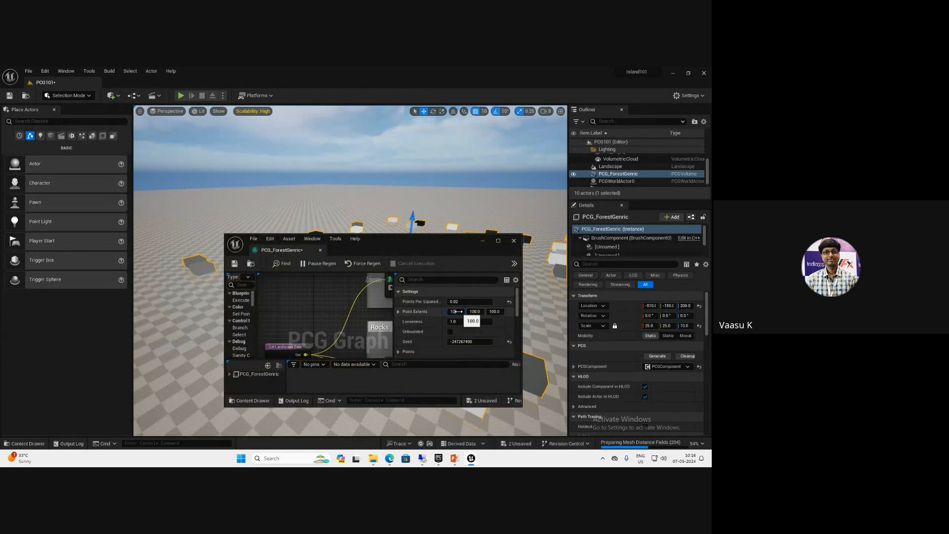
{"action": "key", "text": "Tab"}
{"action": "type", "text": "10"}
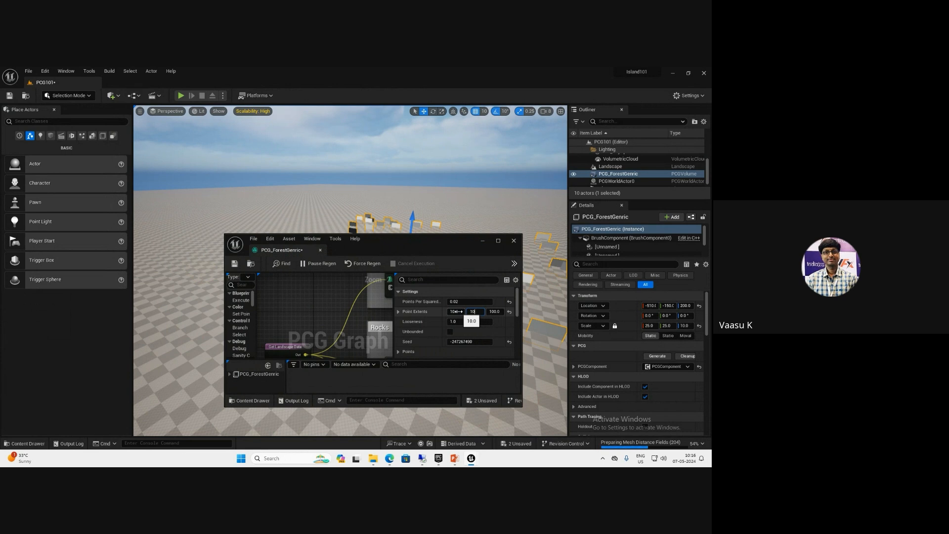
{"action": "key", "text": "Tab"}
{"action": "type", "text": "1"}
Compare the third Surface Sampler's point density in the level at 1 point per squared meter, and settle on 5
{"action": "left_click_drag", "start_coordinate": [416, 245], "coordinate": [508, 319]}
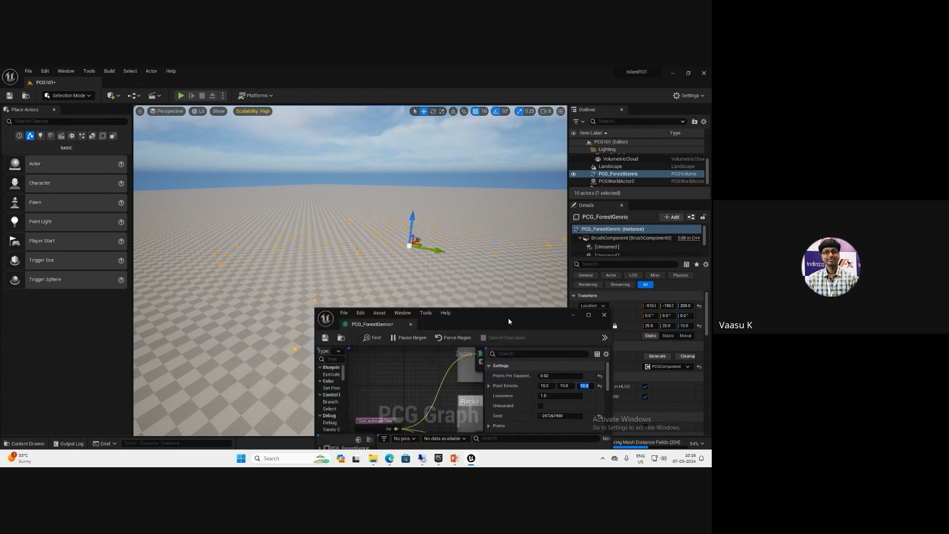
{"action": "right_click_drag", "start_coordinate": [332, 262], "coordinate": [341, 286]}
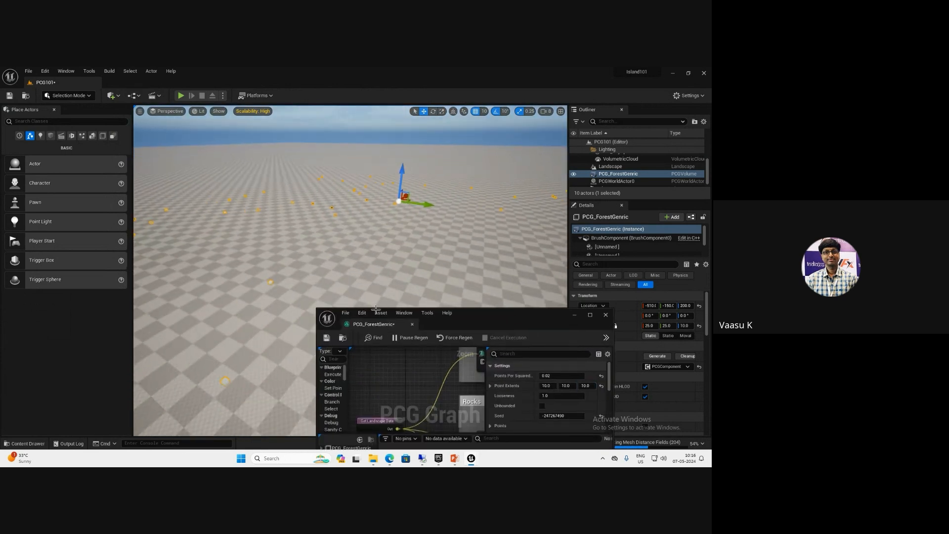
{"action": "left_click", "coordinate": [559, 375]}
{"action": "type", "text": "1"}
{"action": "key", "text": "Return"}
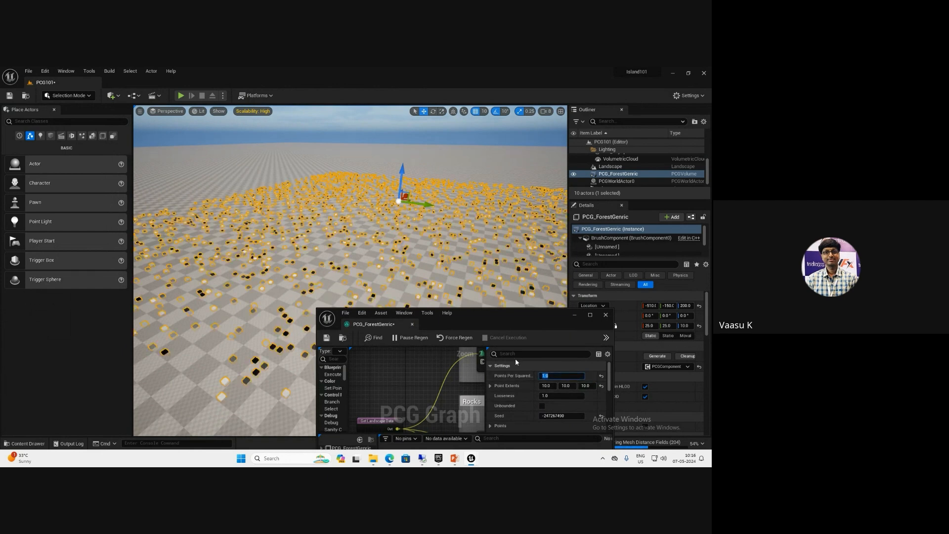
{"action": "type", "text": "5"}
{"action": "key", "text": "Return"}
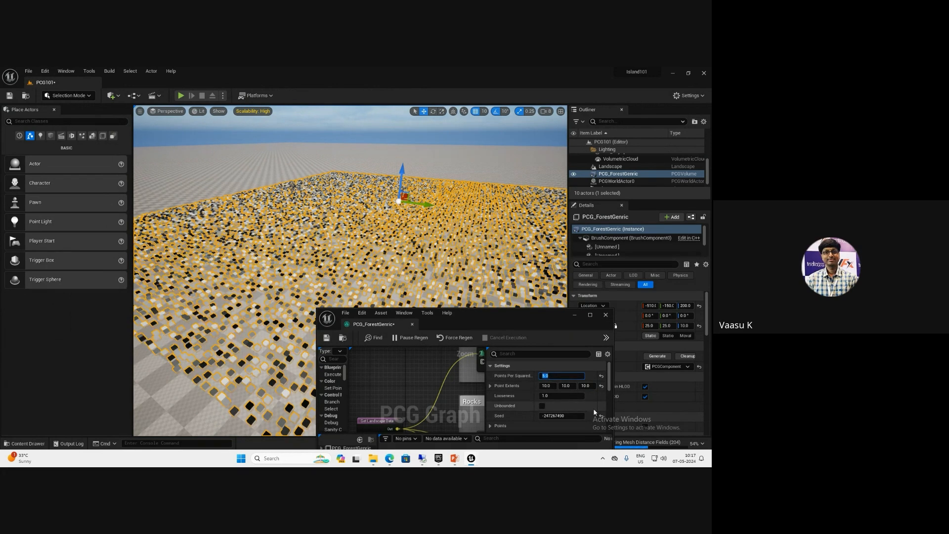
Try Looseness values of 0.5, 5 and 0 on the third Surface Sampler and settle on 0.5
{"action": "left_click", "coordinate": [573, 396]}
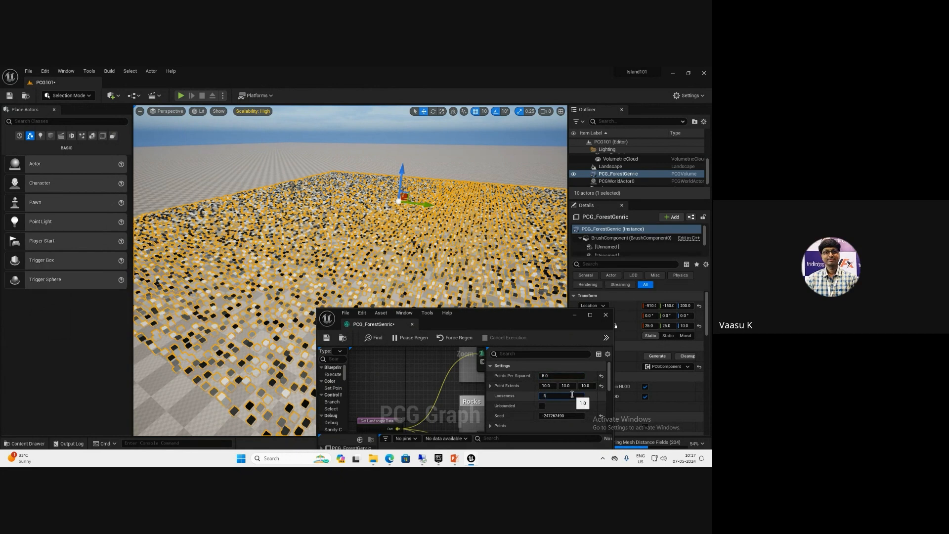
{"action": "type", "text": ".5"}
{"action": "key", "text": "Return"}
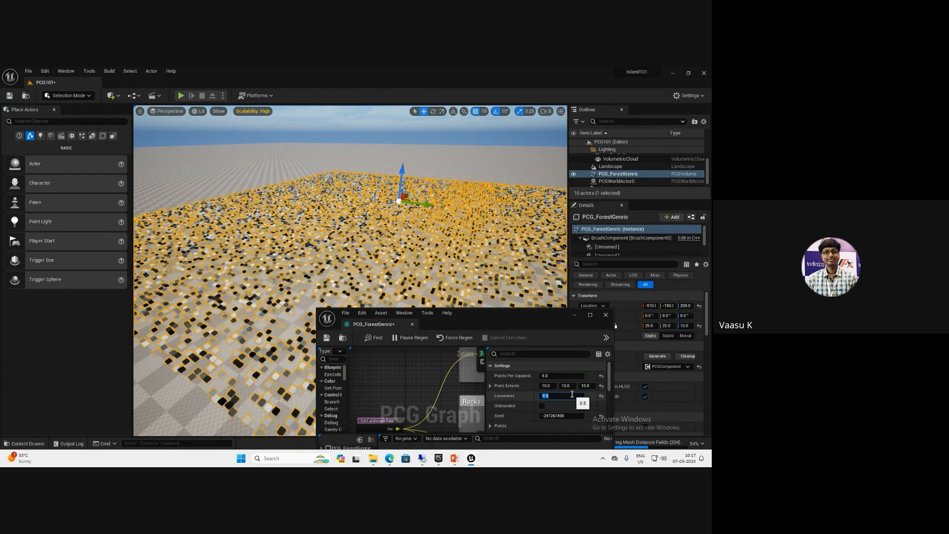
{"action": "type", "text": "5"}
{"action": "key", "text": "Return"}
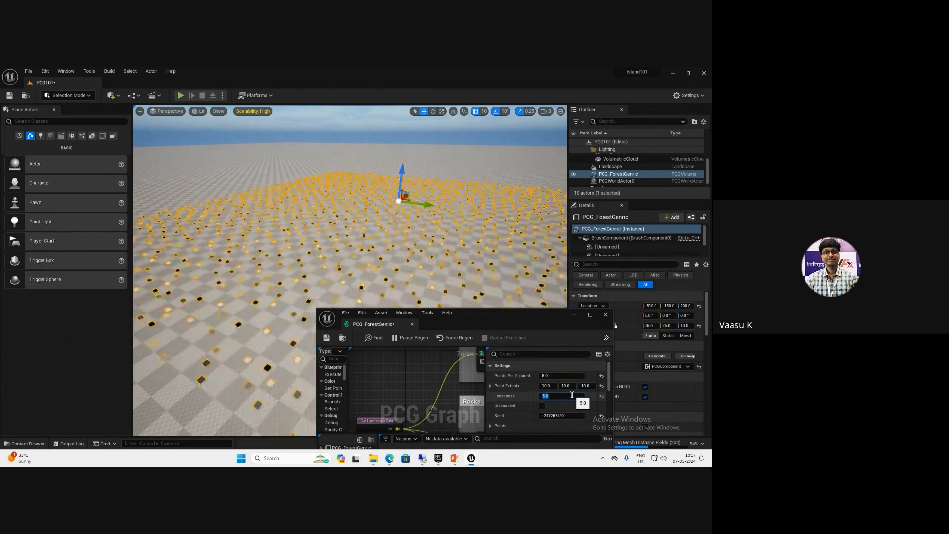
{"action": "type", "text": "0"}
{"action": "key", "text": "Return"}
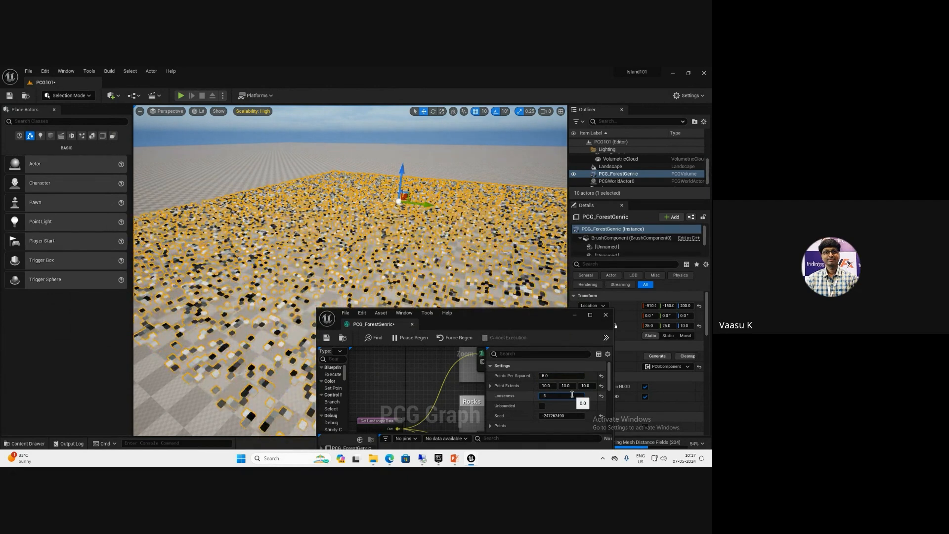
{"action": "type", "text": ".5"}
{"action": "key", "text": "Return"}
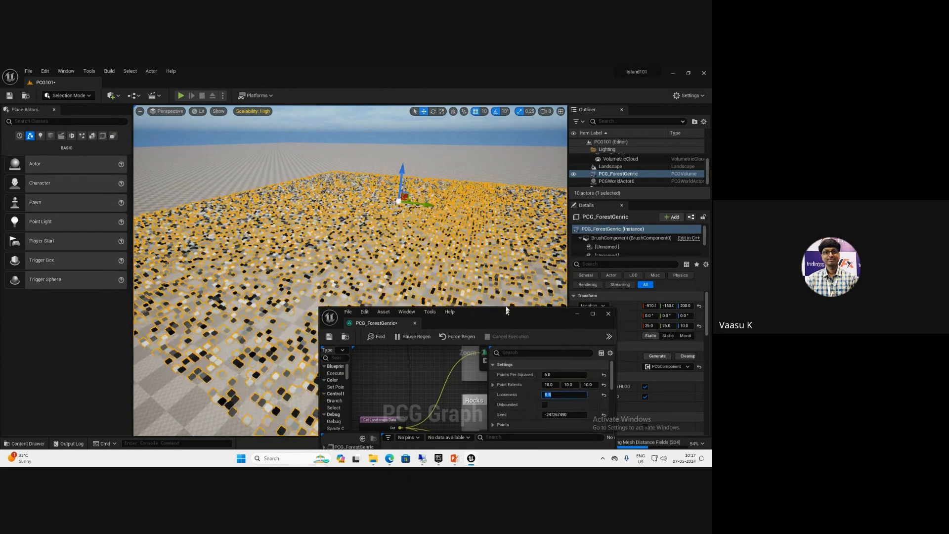
Maximize the graph editor and paste copies of the Rocks group's Self Pruning, Bounds Modifier and Difference nodes below the Rocks comment box
{"action": "left_click_drag", "start_coordinate": [466, 316], "coordinate": [479, 208]}
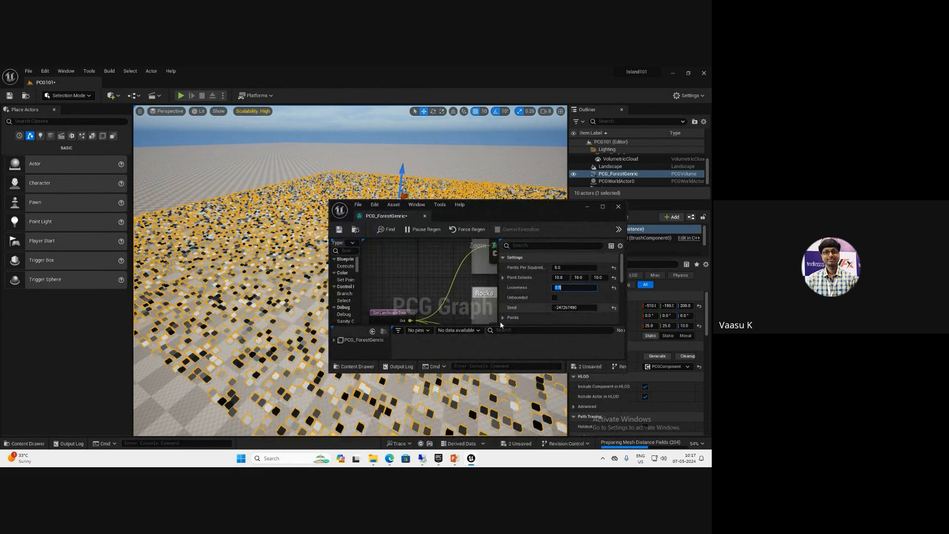
{"action": "right_click_drag", "start_coordinate": [462, 320], "coordinate": [437, 271]}
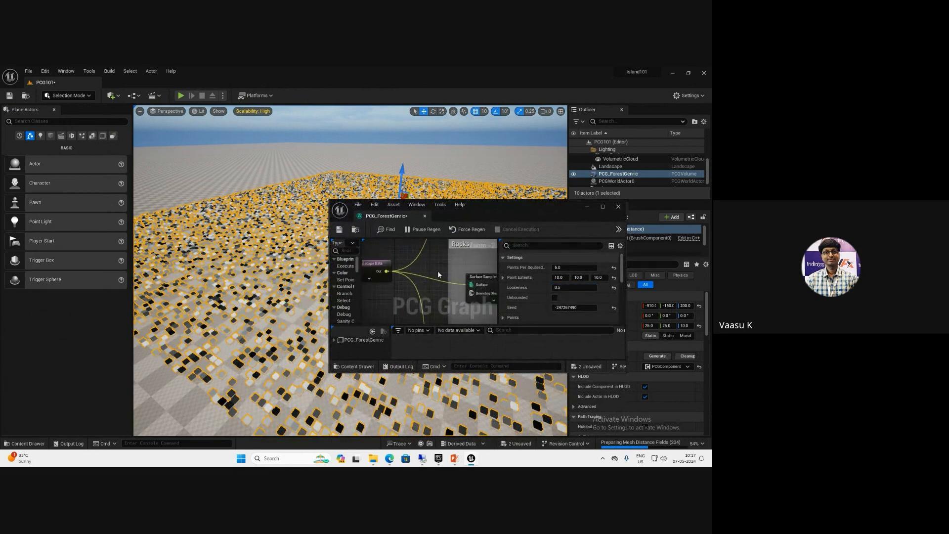
{"action": "double_click", "coordinate": [489, 206]}
{"action": "right_click_drag", "start_coordinate": [300, 261], "coordinate": [269, 267]}
{"action": "left_click_drag", "start_coordinate": [189, 254], "coordinate": [244, 255]}
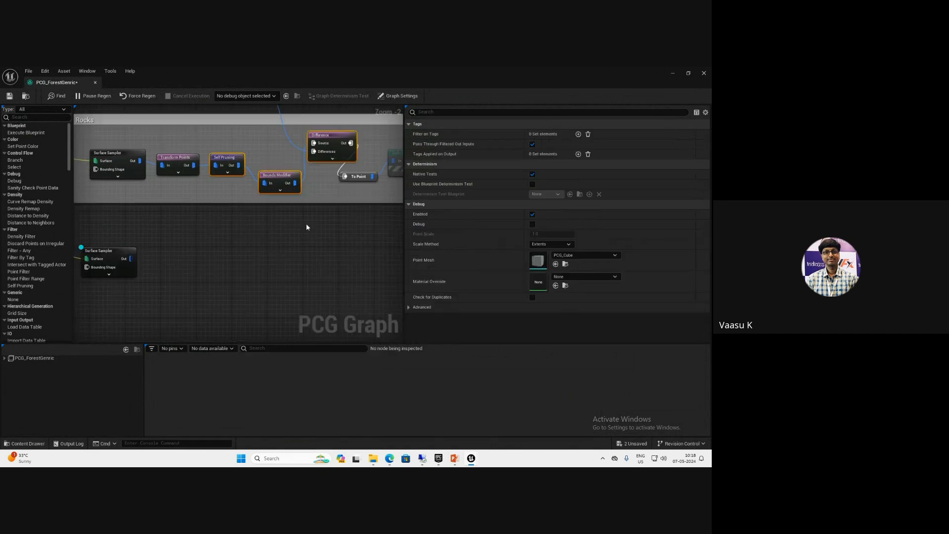
{"action": "left_click", "coordinate": [283, 246]}
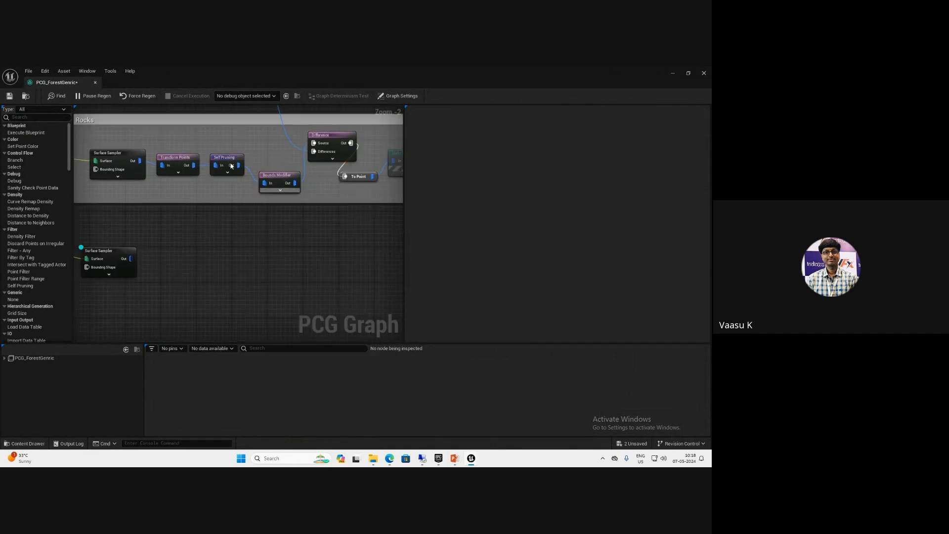
{"action": "left_click_drag", "start_coordinate": [276, 182], "coordinate": [328, 208]}
{"action": "key", "text": "ctrl+c"}
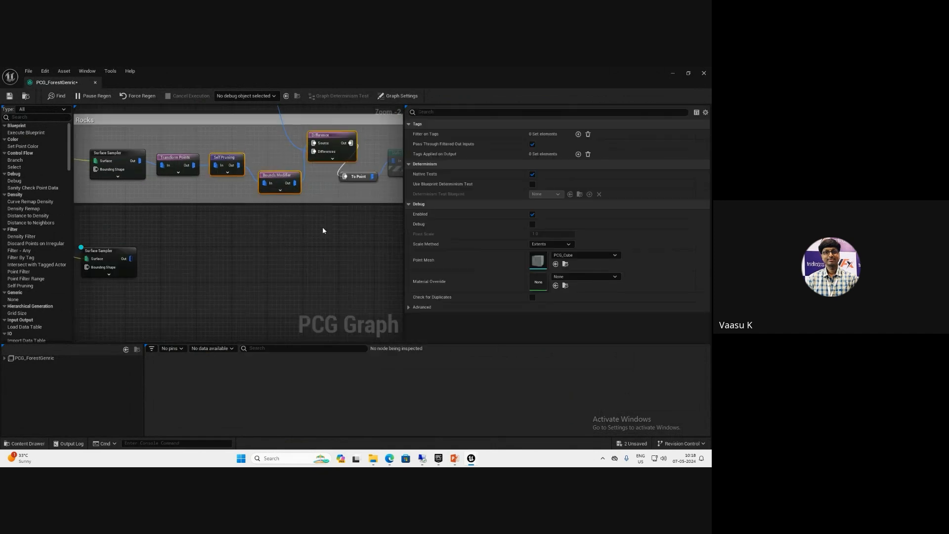
{"action": "key", "text": "ctrl+v"}
{"action": "left_click_drag", "start_coordinate": [285, 239], "coordinate": [240, 297]}
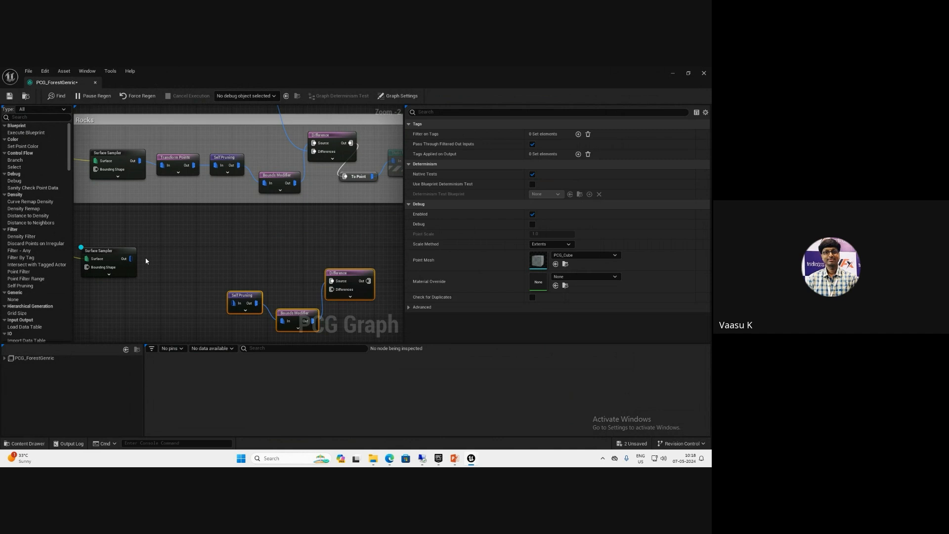
Add a Transform Points node fed by the output of the third Surface Sampler
{"action": "left_click_drag", "start_coordinate": [127, 258], "coordinate": [179, 256]}
{"action": "type", "text": "trand"}
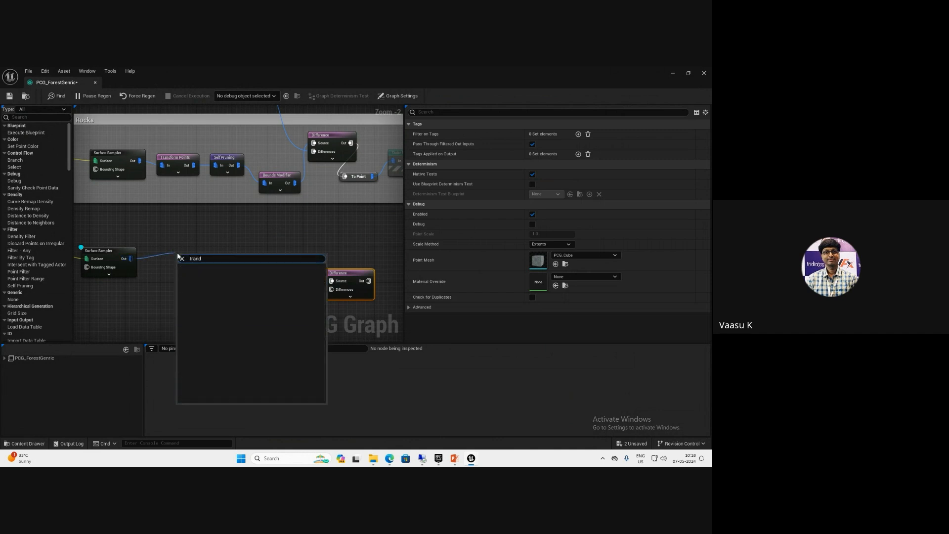
{"action": "key", "text": "BackSpace"}
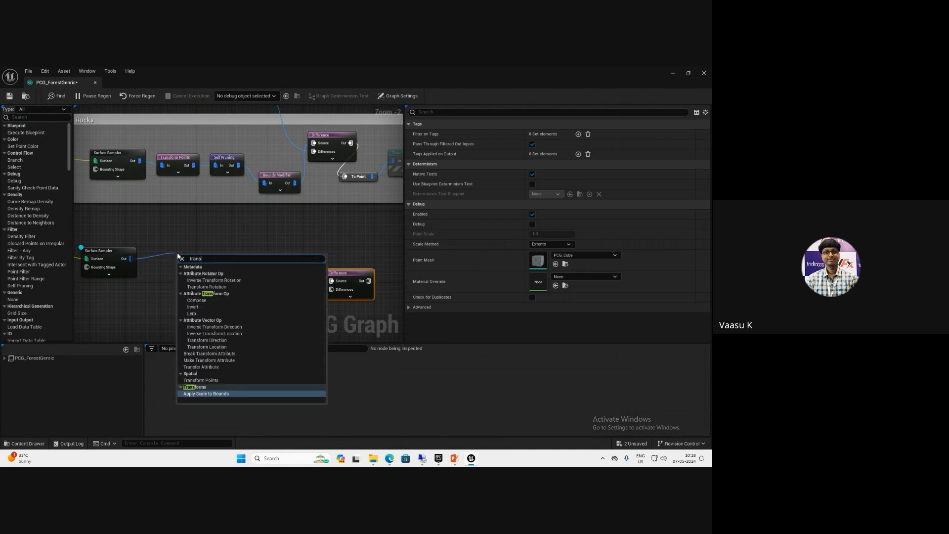
{"action": "type", "text": "s"}
{"action": "key", "text": "Up"}
{"action": "key", "text": "Return"}
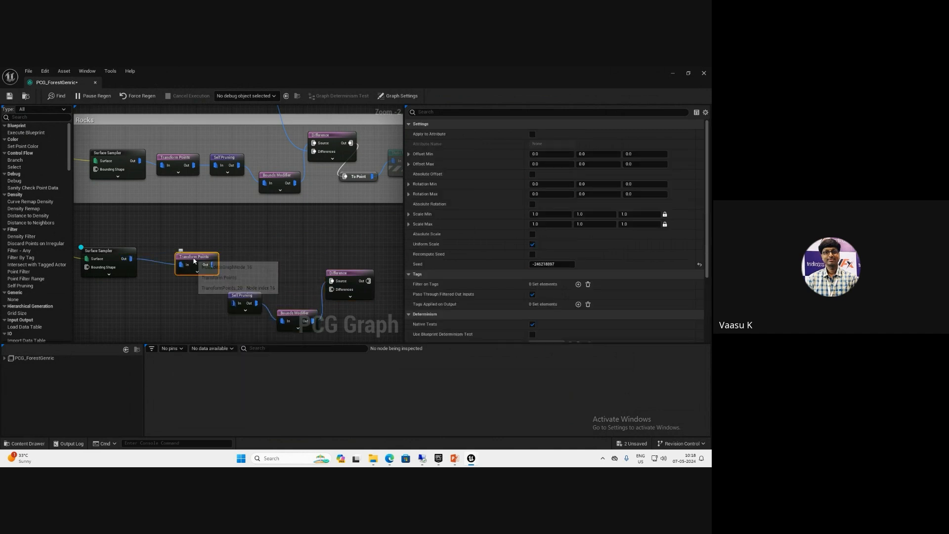
Set the new Transform Points node's Rotation Min to -5, -5, 0 and Rotation Max to 5, 5, 360
{"action": "left_click", "coordinate": [644, 191]}
{"action": "type", "text": "360"}
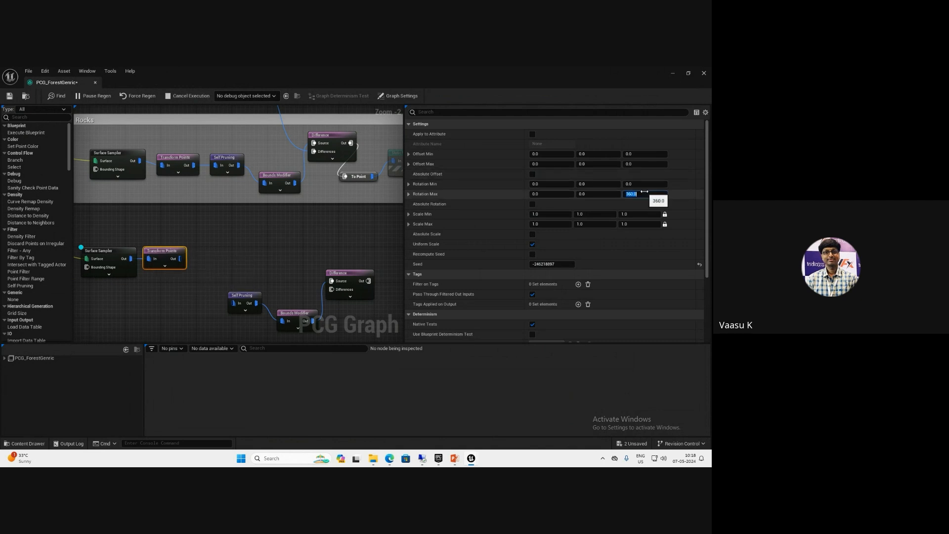
{"action": "left_click", "coordinate": [553, 184]}
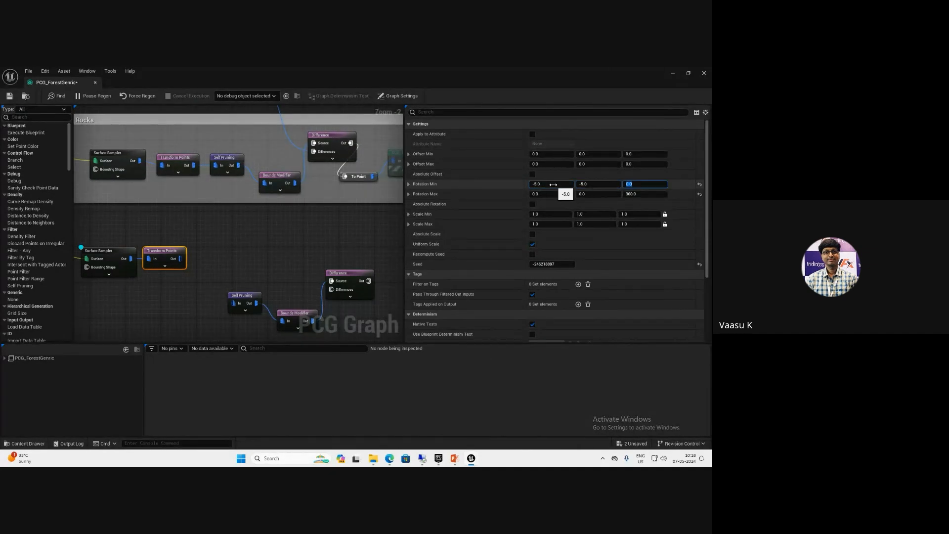
{"action": "left_click", "coordinate": [552, 194]}
{"action": "type", "text": "5"}
{"action": "key", "text": "Tab"}
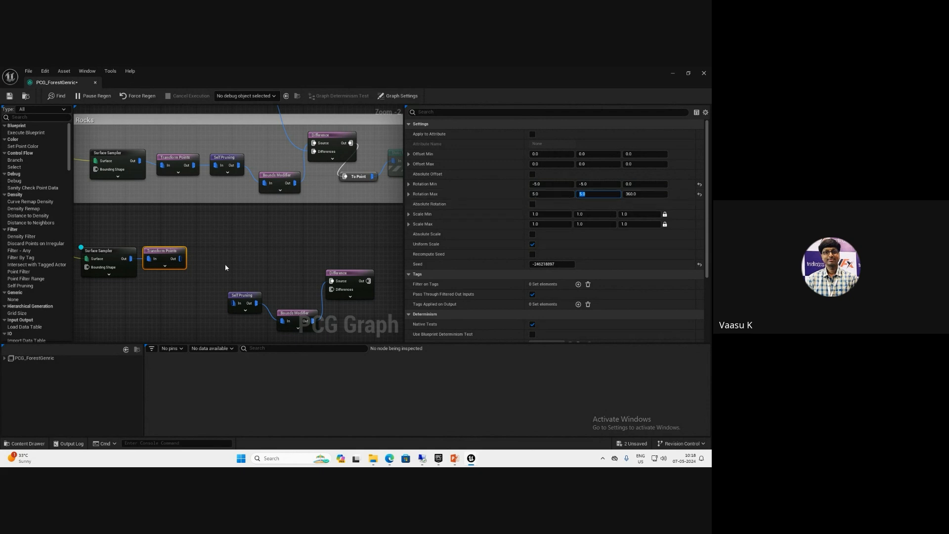
Move the copied Self Pruning, Bounds Modifier and Difference nodes beside the new Transform Points node and wire Transform Points into Self Pruning
{"action": "right_click_drag", "start_coordinate": [226, 267], "coordinate": [202, 224]}
{"action": "left_click_drag", "start_coordinate": [202, 224], "coordinate": [373, 322]}
{"action": "left_click_drag", "start_coordinate": [238, 283], "coordinate": [221, 239]}
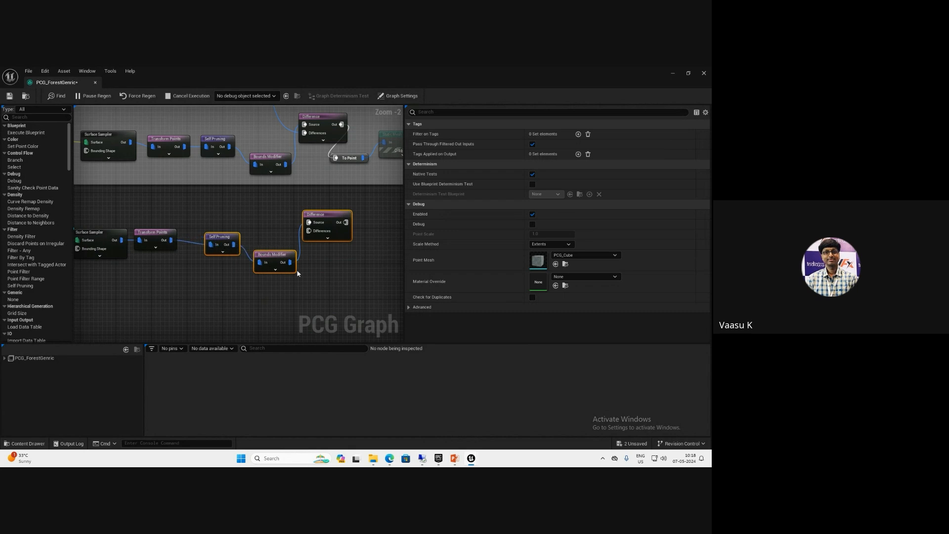
Add a Static Mesh Spawner node from the output of the copied Difference node
{"action": "right_click_drag", "start_coordinate": [319, 292], "coordinate": [268, 311]}
{"action": "left_click_drag", "start_coordinate": [295, 241], "coordinate": [342, 279]}
{"action": "type", "text": "static"}
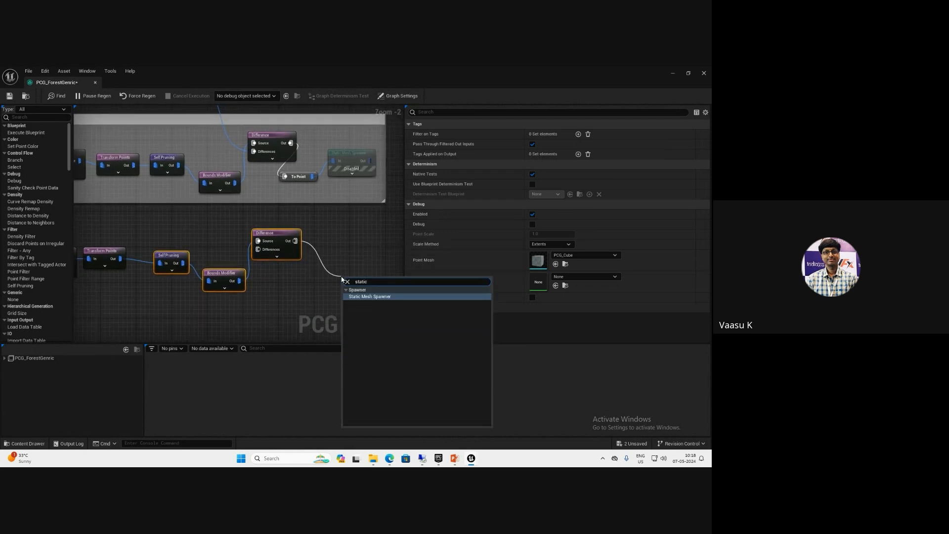
Add a Static Mesh Spawner after the lower Difference node and give it a mesh entry using Grass_01_Var1_LOD0
{"action": "key", "text": "Return"}
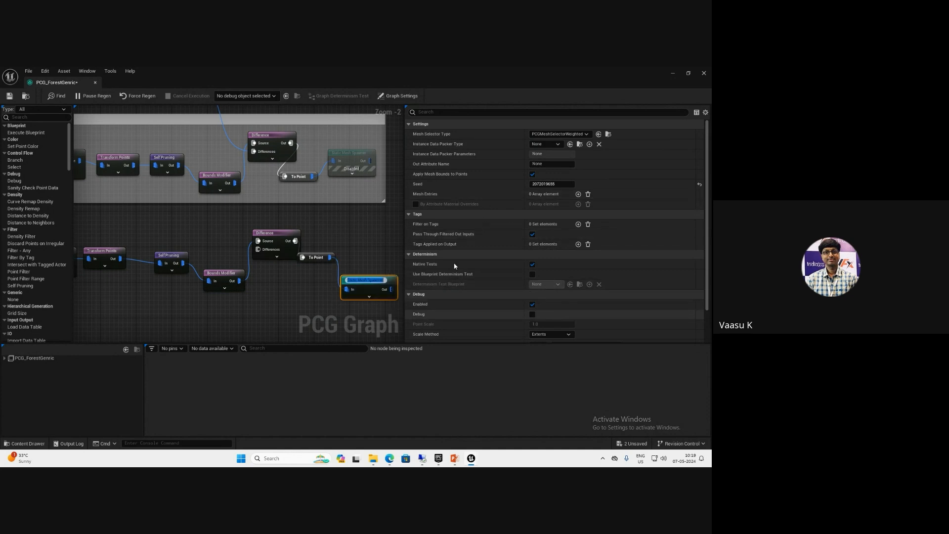
{"action": "right_click_drag", "start_coordinate": [378, 256], "coordinate": [300, 234]}
{"action": "left_click", "coordinate": [578, 194]}
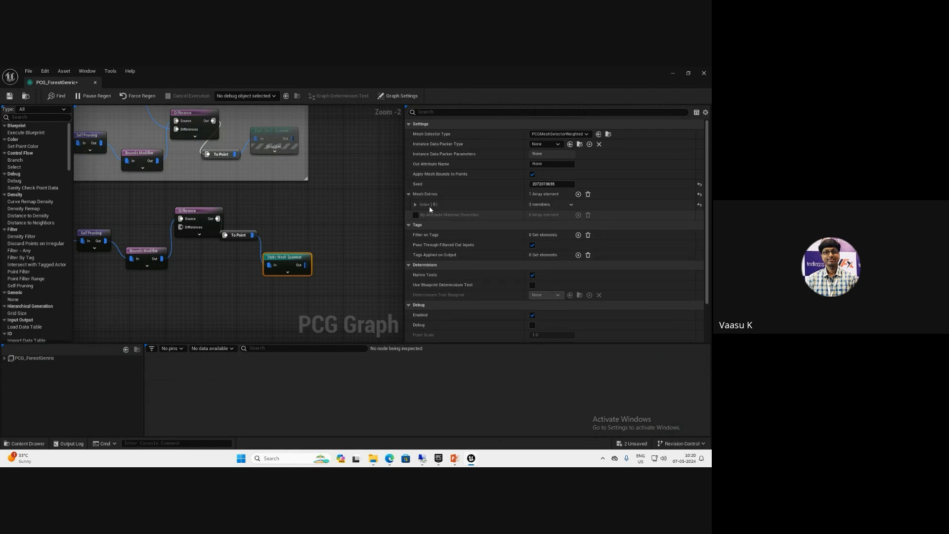
{"action": "left_click", "coordinate": [415, 204]}
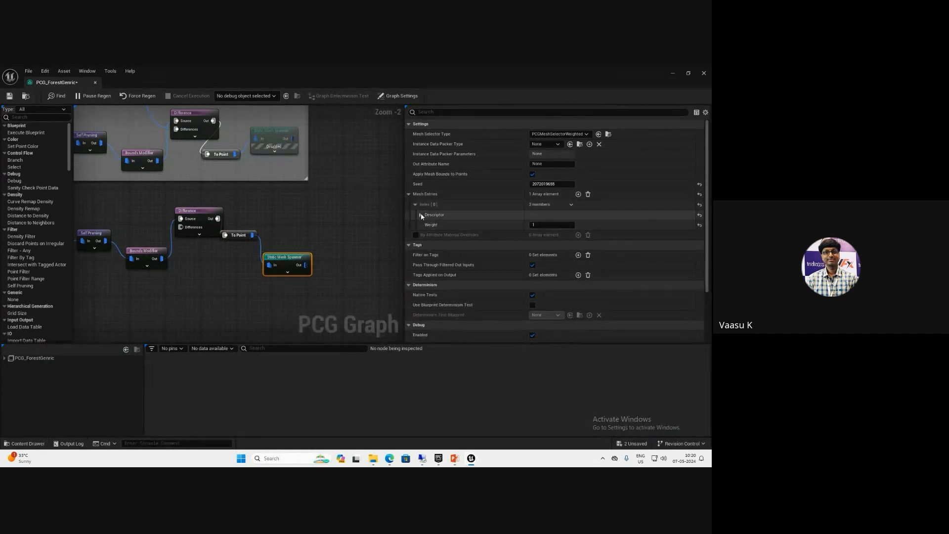
{"action": "left_click", "coordinate": [420, 214]}
{"action": "left_click", "coordinate": [564, 239]}
{"action": "type", "text": "grass"}
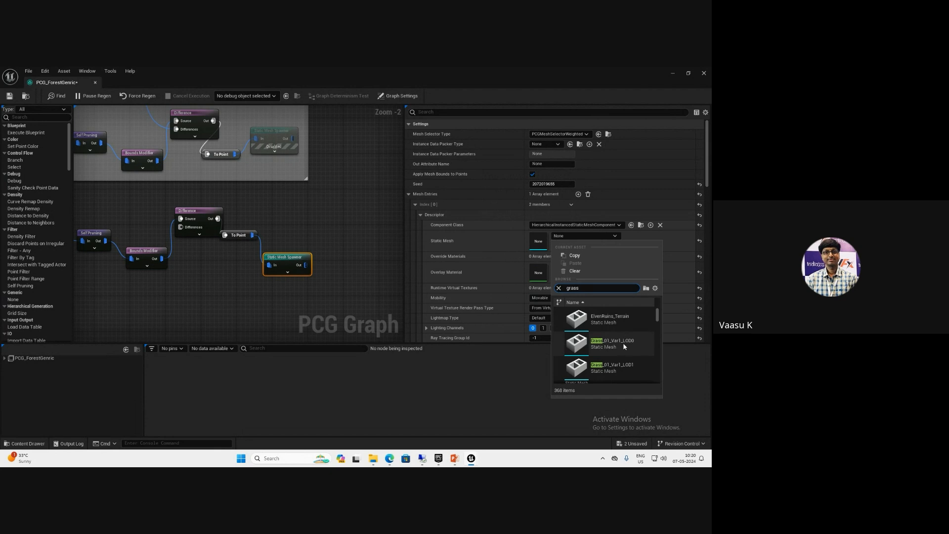
{"action": "left_click", "coordinate": [623, 344]}
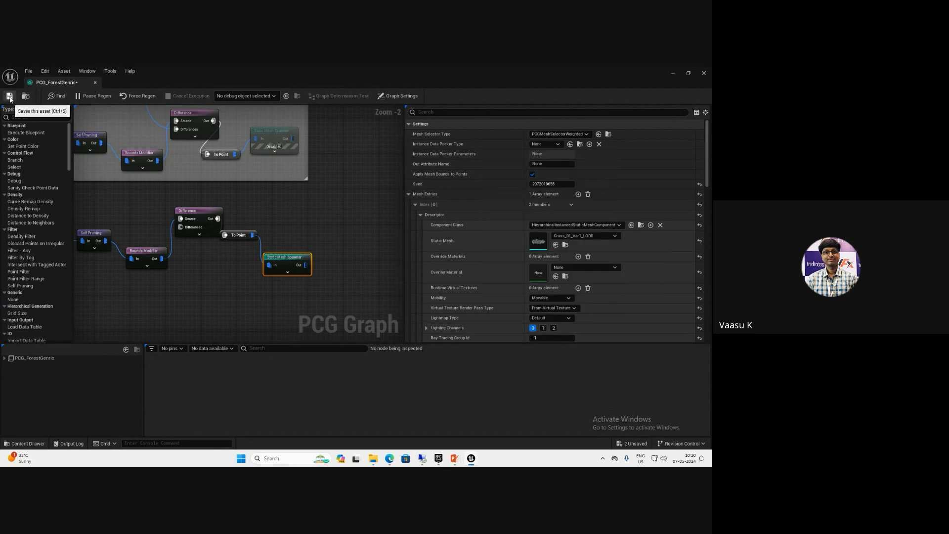
Dock the PCG_ForestGenric graph editor beside the PCG101 level and inspect the scattered grass in the viewport
{"action": "left_click_drag", "start_coordinate": [52, 81], "coordinate": [165, 85]}
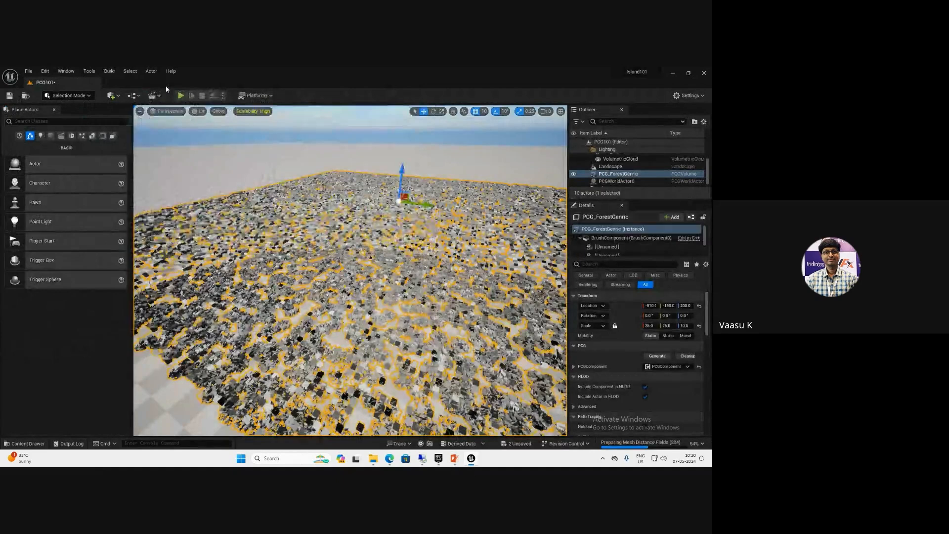
{"action": "left_click", "coordinate": [82, 84]}
{"action": "scroll", "coordinate": [283, 321], "scroll_direction": "up", "scroll_amount": 5}
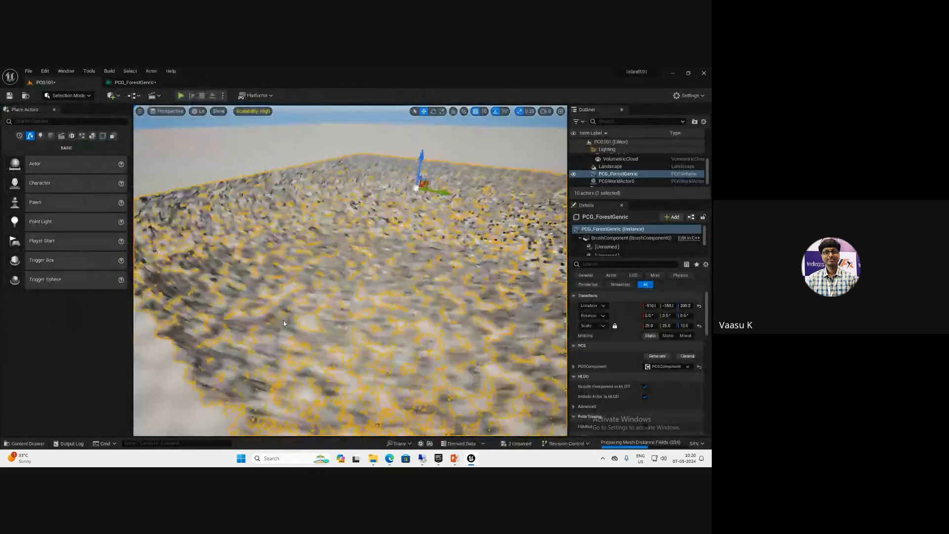
{"action": "scroll", "coordinate": [283, 321], "scroll_direction": "down", "scroll_amount": 4}
{"action": "scroll", "coordinate": [283, 320], "scroll_direction": "down", "scroll_amount": 4}
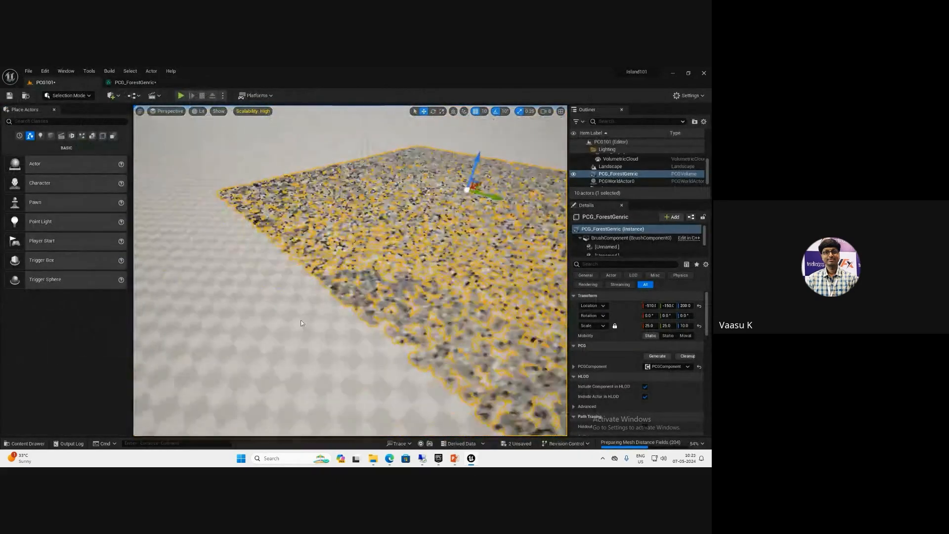
{"action": "left_click_drag", "start_coordinate": [301, 320], "coordinate": [318, 320], "text": "alt"}
{"action": "scroll", "coordinate": [318, 320], "scroll_direction": "up", "scroll_amount": 3}
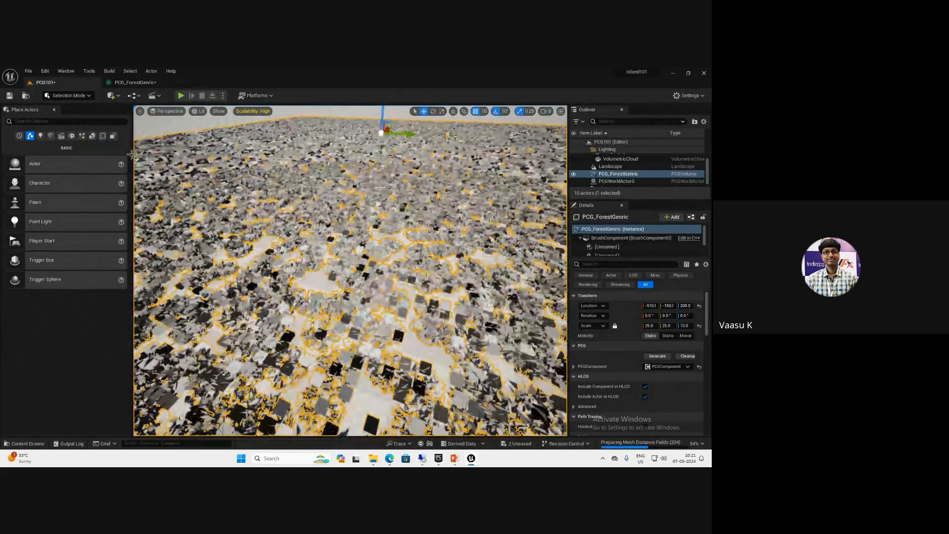
Turn off the debug display on the grass branch's Surface Sampler node
{"action": "left_click", "coordinate": [133, 82]}
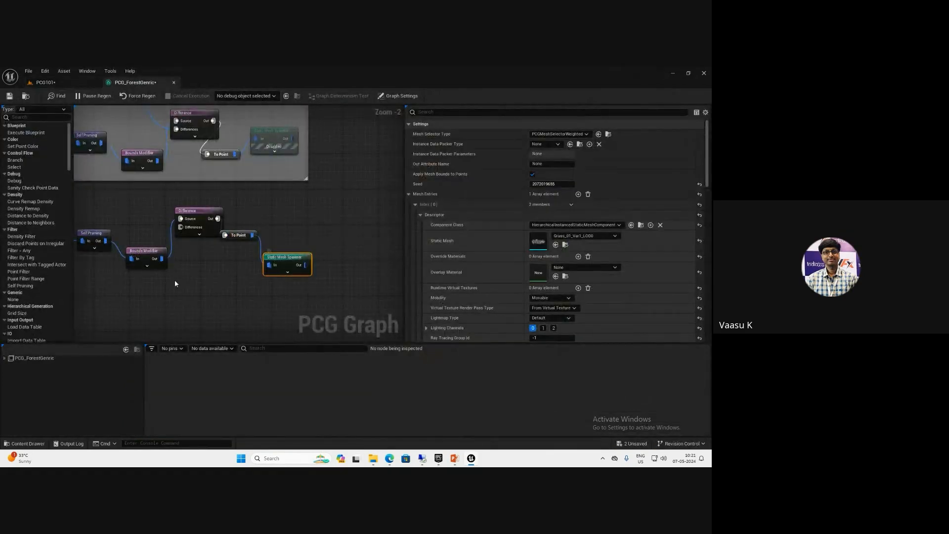
{"action": "right_click_drag", "start_coordinate": [174, 280], "coordinate": [314, 278]}
{"action": "left_click", "coordinate": [187, 253]}
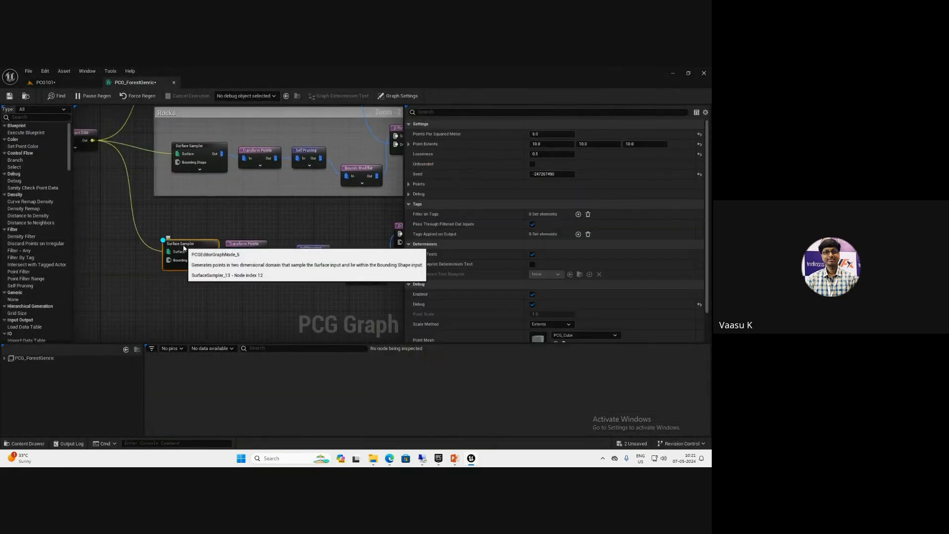
Inspect the grass coverage in the level, including a short playtest with the character walking through it
{"action": "left_click", "coordinate": [89, 82]}
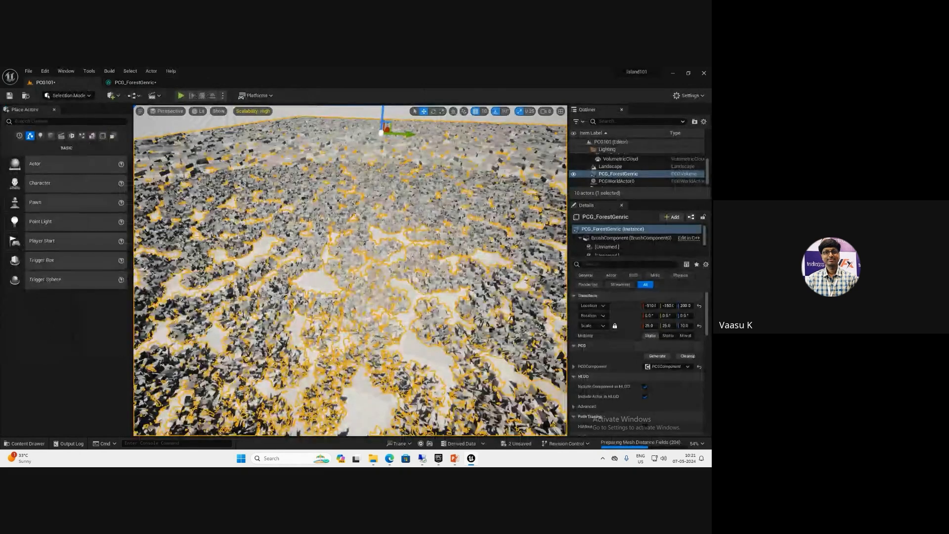
{"action": "right_click_drag", "start_coordinate": [238, 293], "coordinate": [218, 296]}
{"action": "scroll", "coordinate": [218, 296], "scroll_direction": "up", "scroll_amount": 3}
{"action": "scroll", "coordinate": [218, 296], "scroll_direction": "up", "scroll_amount": 4}
{"action": "scroll", "coordinate": [218, 296], "scroll_direction": "down", "scroll_amount": 6}
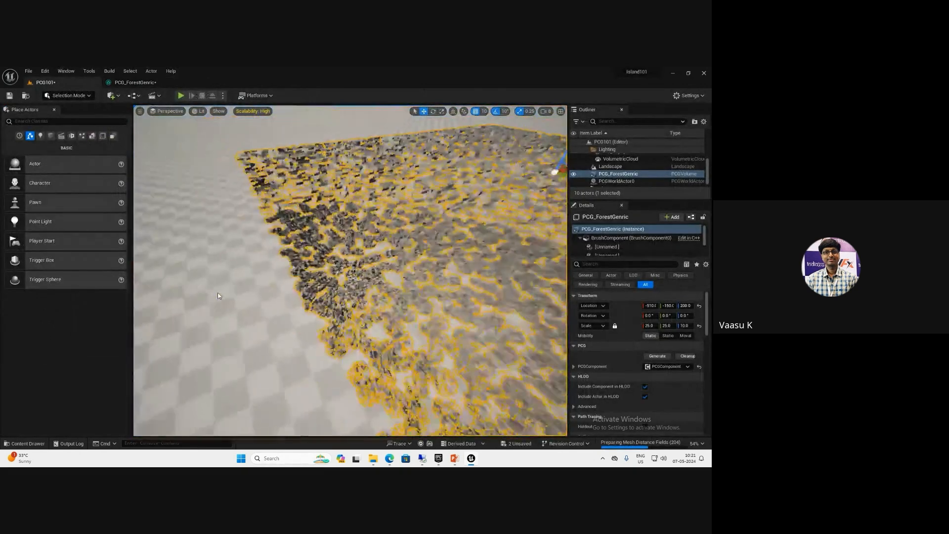
{"action": "scroll", "coordinate": [218, 295], "scroll_direction": "up", "scroll_amount": 2}
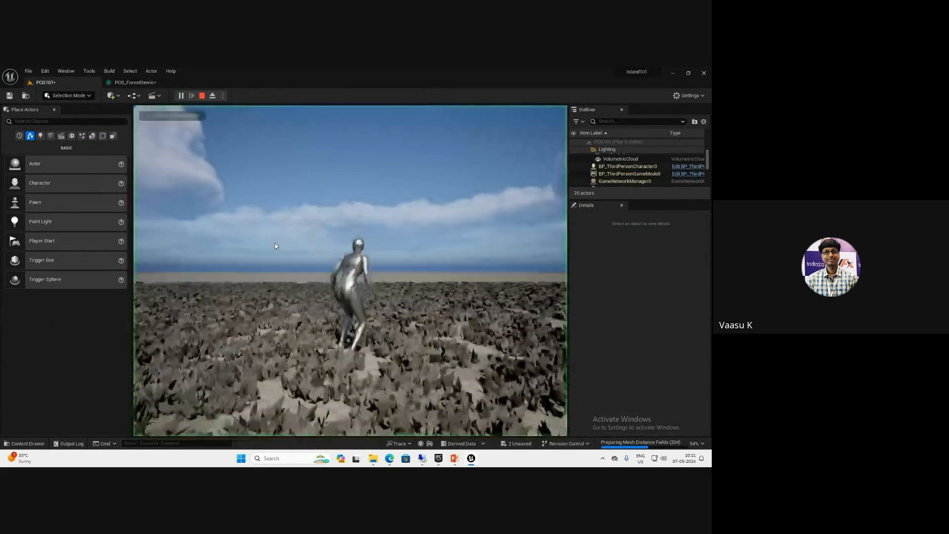
{"action": "left_click", "coordinate": [275, 244]}
{"action": "key", "text": "w"}
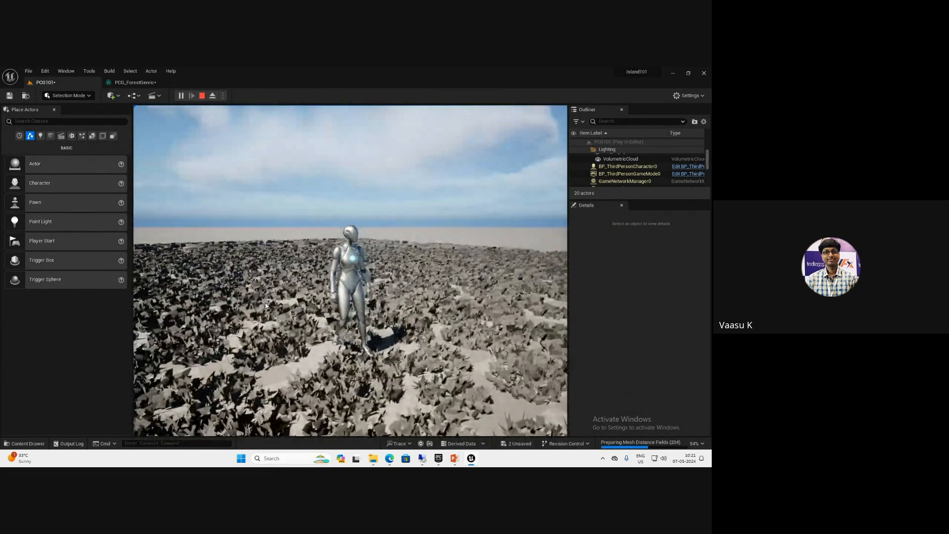
{"action": "key", "text": "Escape"}
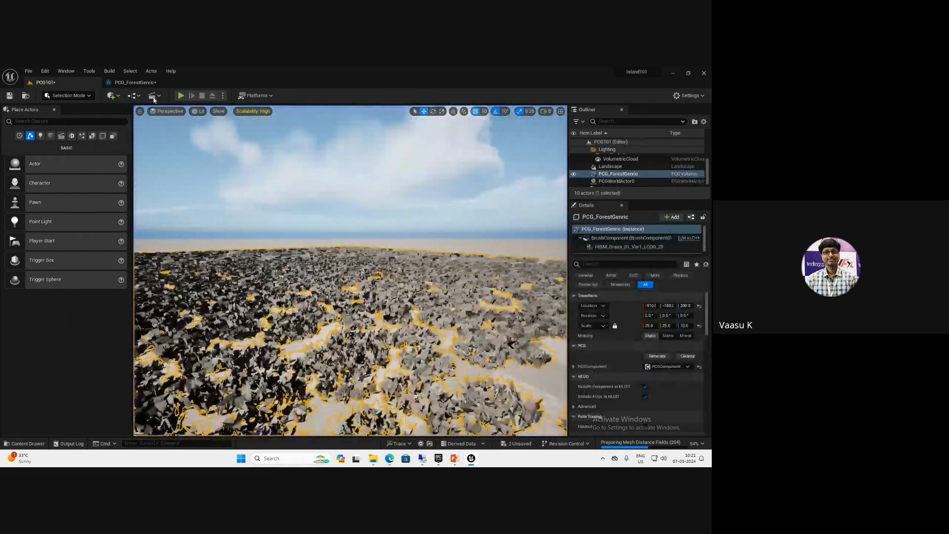
Set the grass Static Mesh Spawner's collision preset to NoCollision and save the graph
{"action": "left_click", "coordinate": [143, 82]}
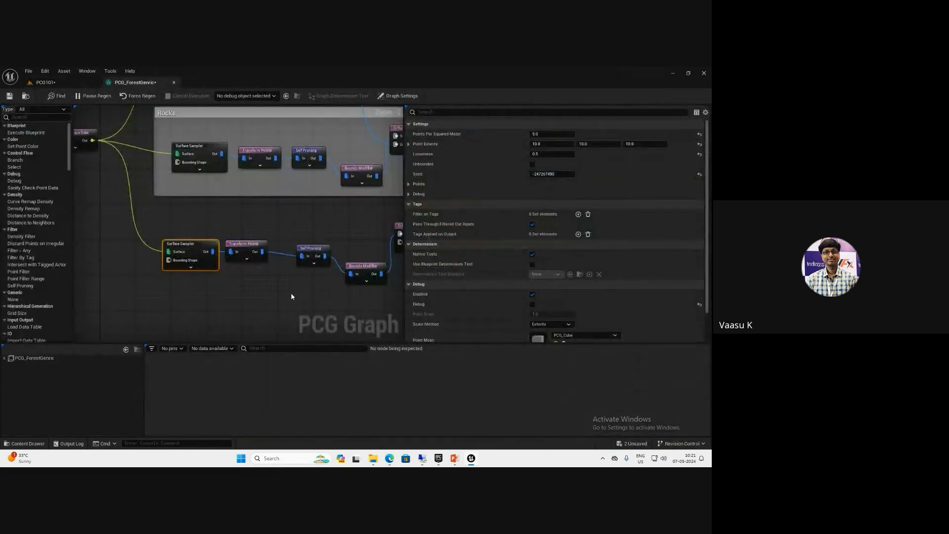
{"action": "right_click_drag", "start_coordinate": [311, 306], "coordinate": [116, 308]}
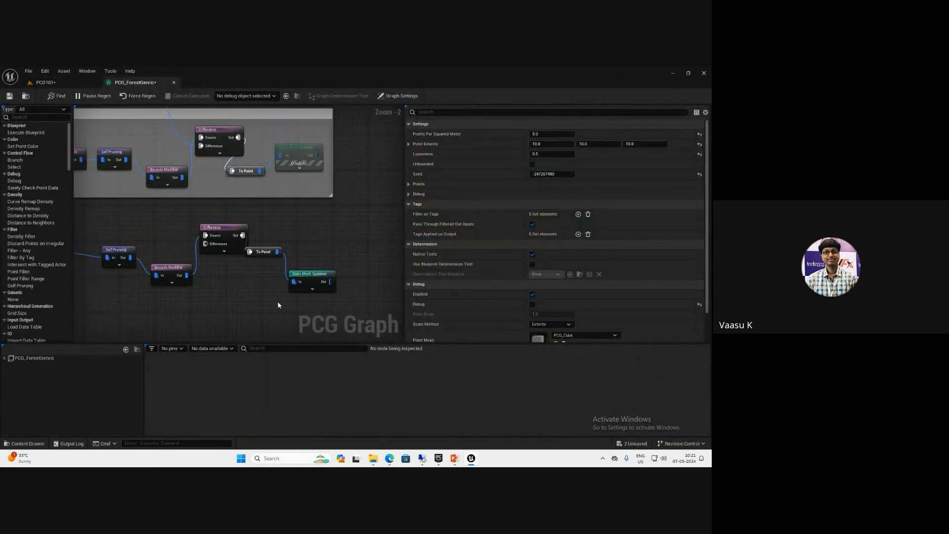
{"action": "left_click", "coordinate": [311, 278]}
{"action": "scroll", "coordinate": [590, 308], "scroll_direction": "down", "scroll_amount": 5}
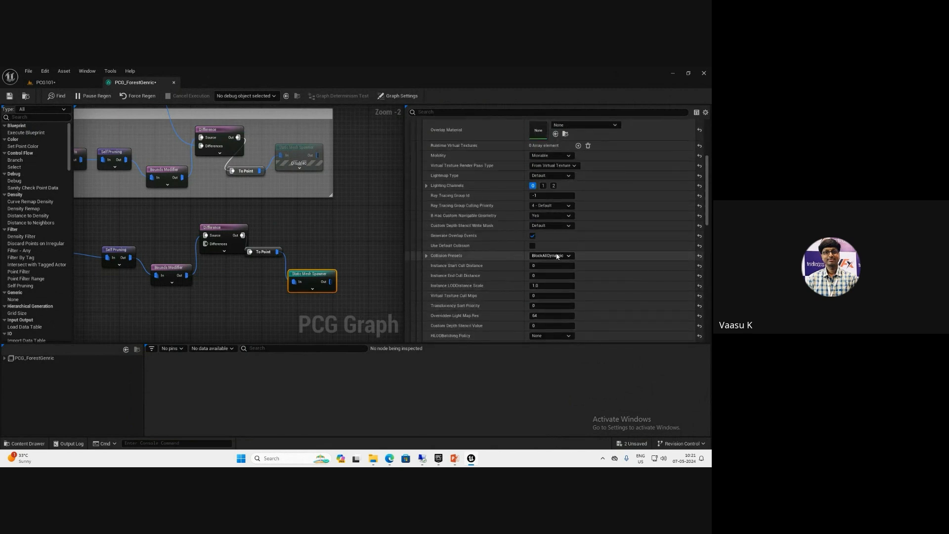
{"action": "left_click", "coordinate": [557, 256]}
{"action": "left_click", "coordinate": [558, 267]}
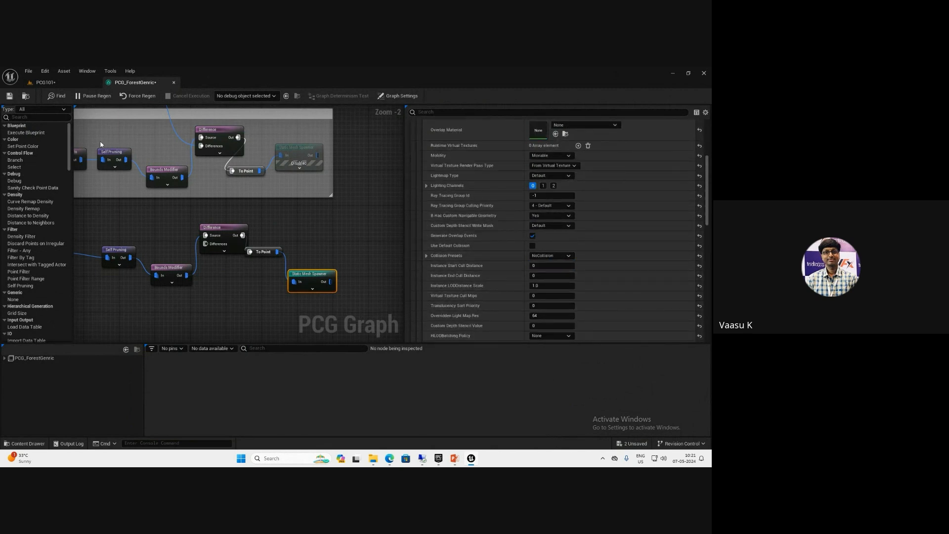
{"action": "left_click", "coordinate": [9, 96]}
Playtest the PCG101 level to check how the character moves through the grass
{"action": "left_click", "coordinate": [45, 82]}
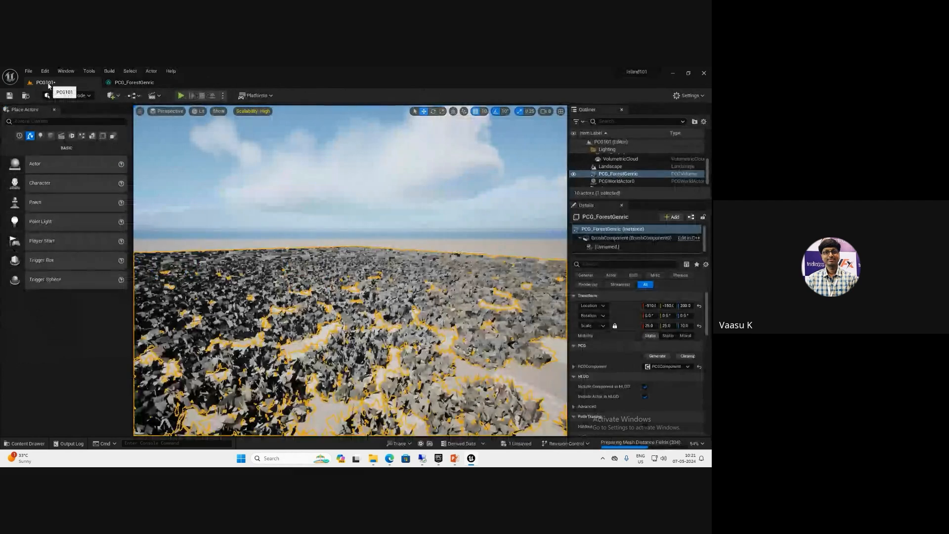
{"action": "right_click_drag", "start_coordinate": [340, 315], "coordinate": [340, 316]}
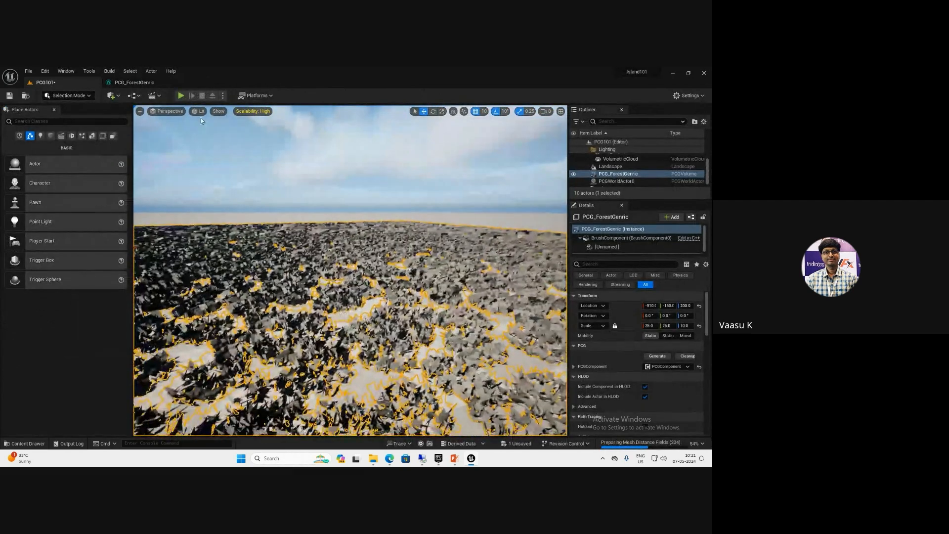
{"action": "left_click", "coordinate": [182, 96]}
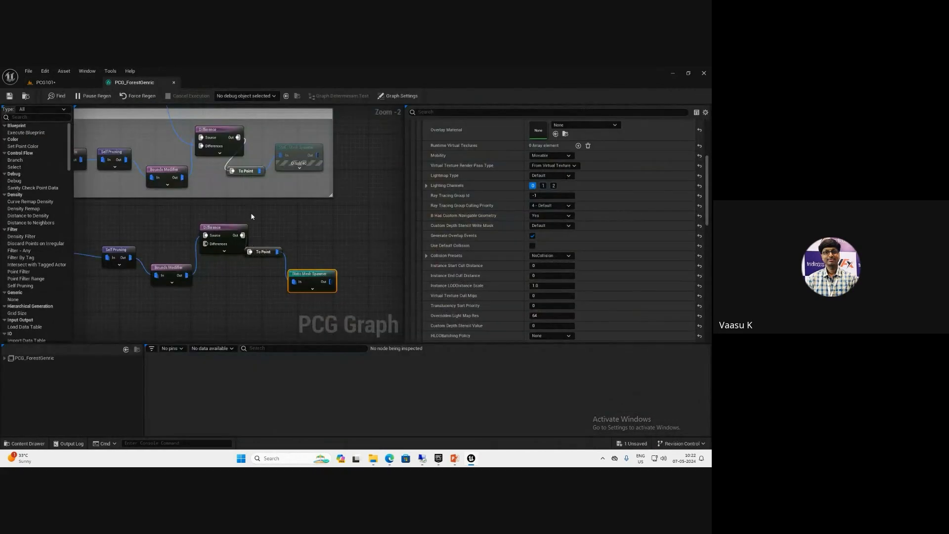
Space out the grass branch by moving its Static Mesh Spawner and To Point nodes farther from the Difference node
{"action": "right_click_drag", "start_coordinate": [251, 216], "coordinate": [267, 184]}
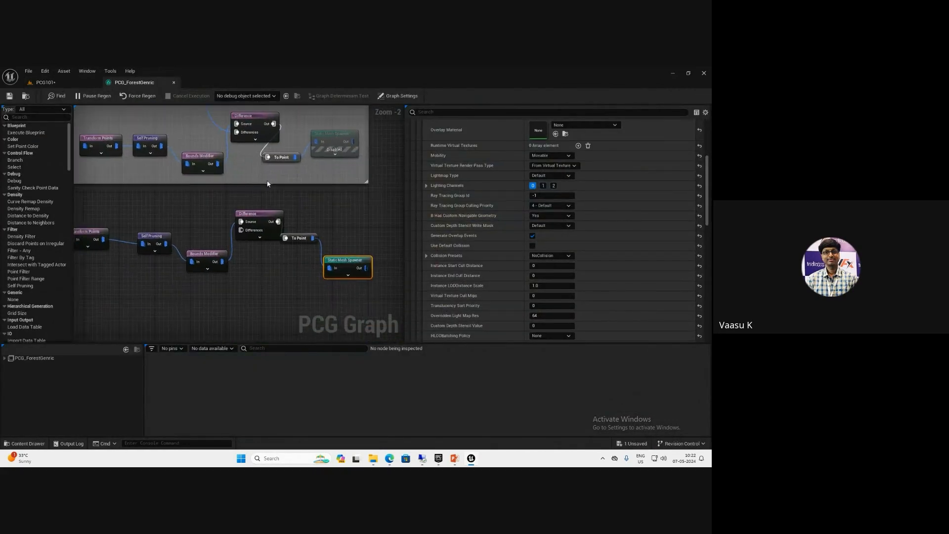
{"action": "left_click_drag", "start_coordinate": [301, 237], "coordinate": [360, 258]}
{"action": "left_click_drag", "start_coordinate": [308, 246], "coordinate": [319, 248]}
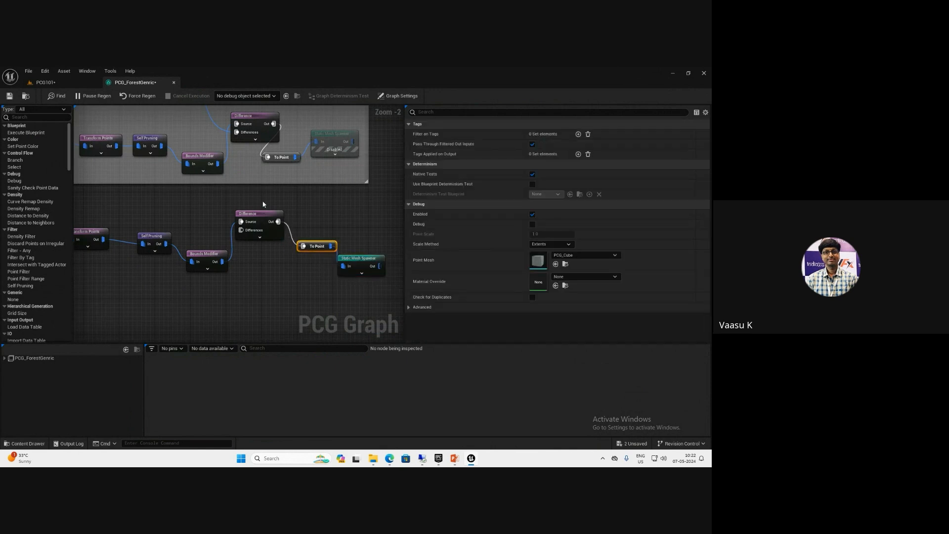
Connect the Rocks group's Difference output and the topmost group's Self Pruning output to the grass Difference node's Differences input, and save
{"action": "right_click_drag", "start_coordinate": [264, 205], "coordinate": [300, 242]}
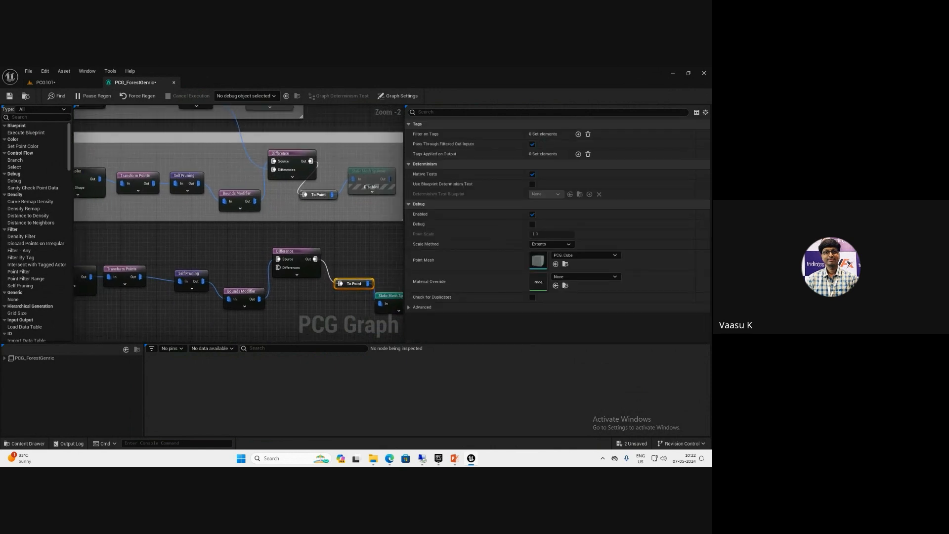
{"action": "mouse_move", "coordinate": [287, 290]}
{"action": "right_mouse_down"}
{"action": "mouse_move", "coordinate": [317, 311]}
{"action": "mouse_move", "coordinate": [275, 297]}
{"action": "right_mouse_up"}
{"action": "right_click_drag", "start_coordinate": [293, 220], "coordinate": [291, 248]}
{"action": "left_click_drag", "start_coordinate": [301, 198], "coordinate": [267, 305]}
{"action": "mouse_move", "coordinate": [235, 278]}
{"action": "right_mouse_down"}
{"action": "mouse_move", "coordinate": [245, 294]}
{"action": "mouse_move", "coordinate": [242, 269]}
{"action": "right_mouse_up"}
{"action": "left_click_drag", "start_coordinate": [205, 127], "coordinate": [277, 297]}
{"action": "right_click_drag", "start_coordinate": [299, 257], "coordinate": [282, 273]}
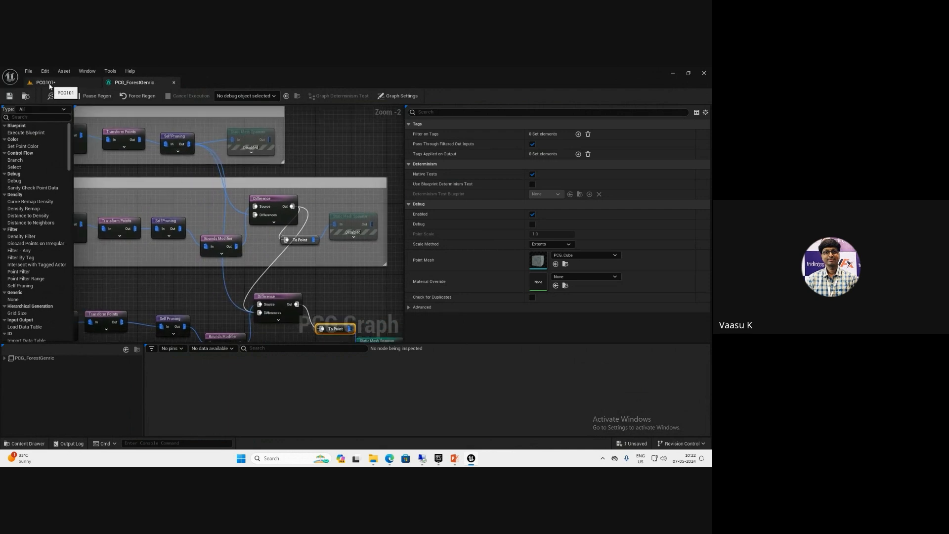
{"action": "left_click", "coordinate": [47, 83]}
{"action": "right_click_drag", "start_coordinate": [378, 309], "coordinate": [275, 332]}
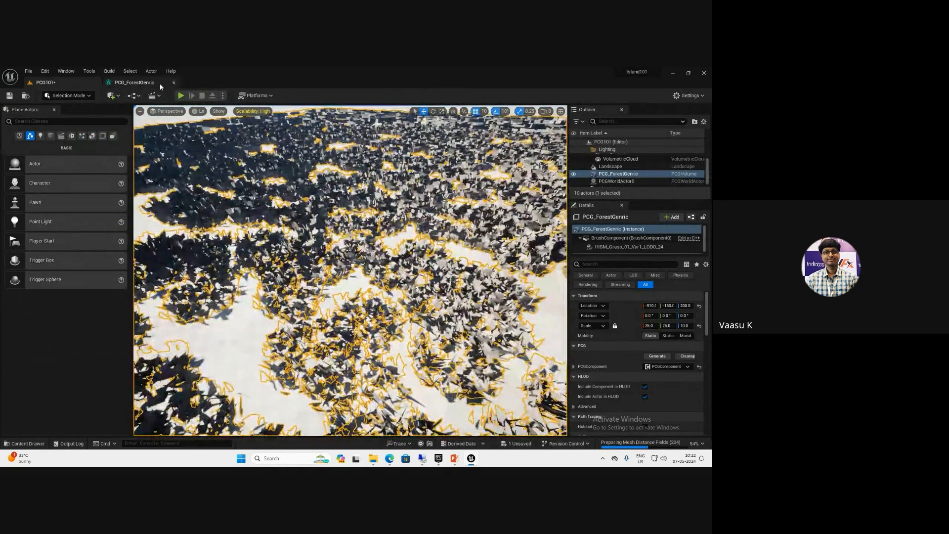
Enable the disabled Static Mesh Spawner nodes in the tree group and the Rocks group
{"action": "left_click", "coordinate": [134, 83]}
{"action": "right_click_drag", "start_coordinate": [278, 181], "coordinate": [294, 231]}
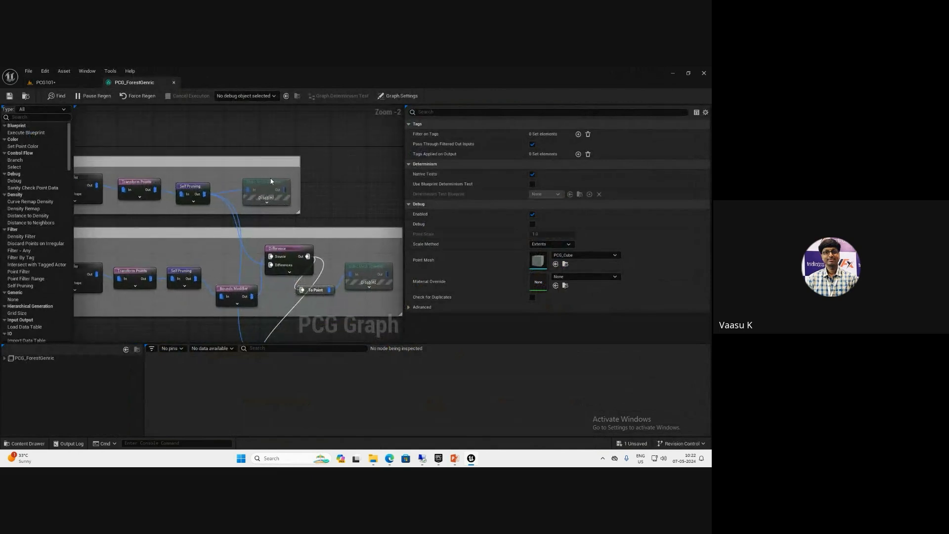
{"action": "left_click", "coordinate": [274, 188]}
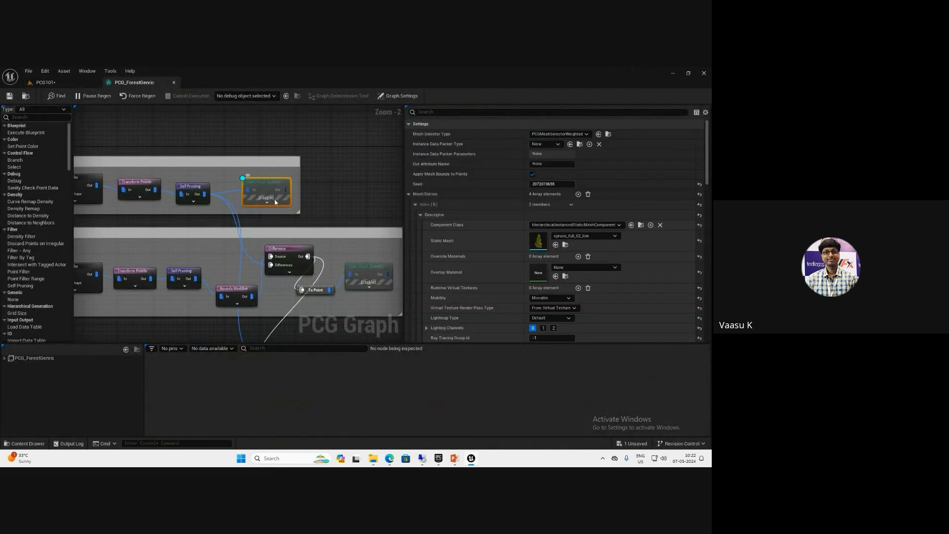
{"action": "key", "text": "e"}
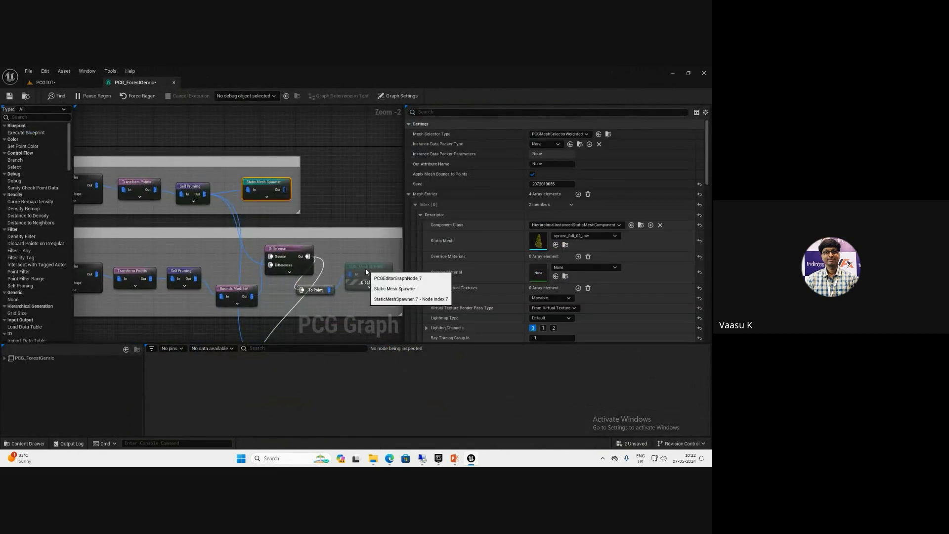
{"action": "left_click", "coordinate": [365, 274]}
{"action": "key", "text": "e"}
{"action": "right_click_drag", "start_coordinate": [345, 252], "coordinate": [304, 127]}
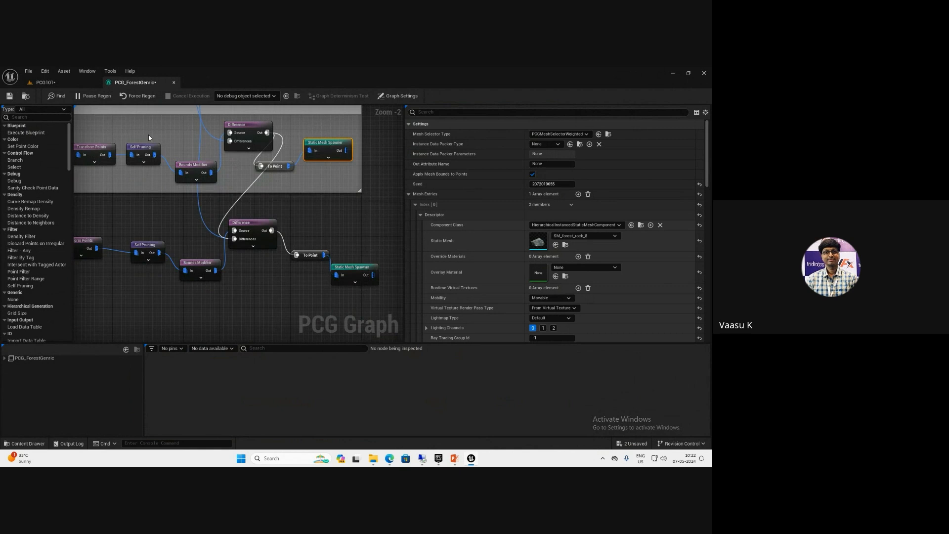
Inspect the combined trees, rocks and grass in the PCG101 level viewport
{"action": "left_click", "coordinate": [51, 86]}
{"action": "scroll", "coordinate": [276, 239], "scroll_direction": "down", "scroll_amount": 5}
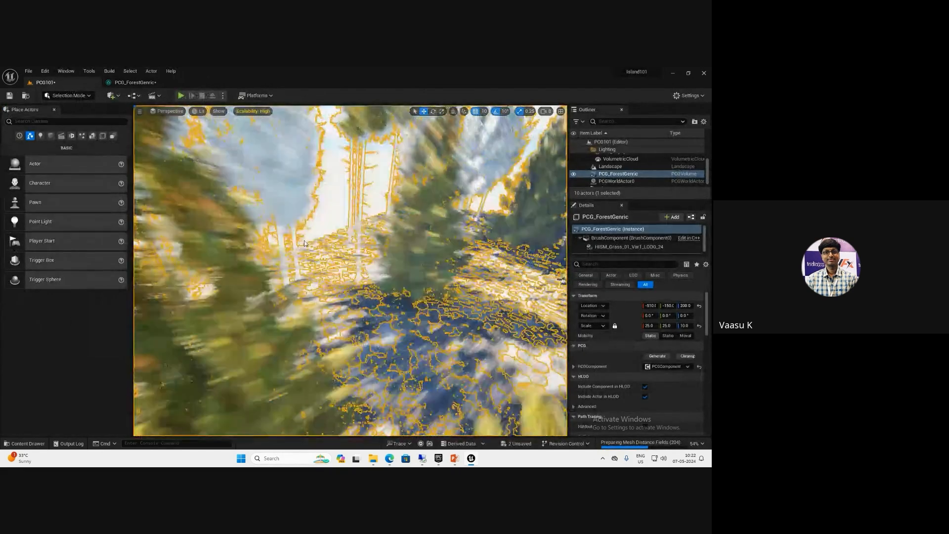
{"action": "scroll", "coordinate": [304, 240], "scroll_direction": "down", "scroll_amount": 5}
Change the grass Static Mesh Spawner's static mesh to Grass_02_Var1_LOD0 in the PCG_ForestGenric graph
{"action": "left_click", "coordinate": [135, 82]}
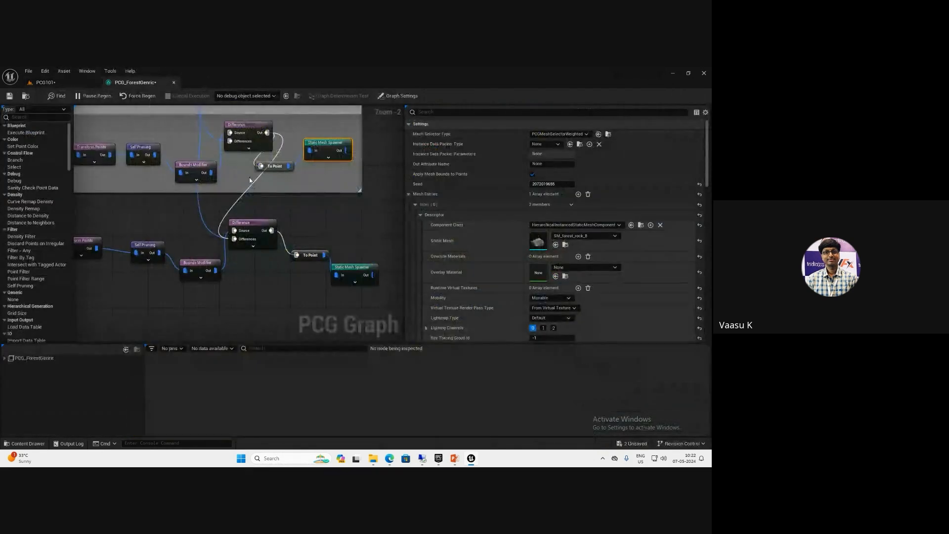
{"action": "left_click", "coordinate": [364, 271]}
{"action": "left_click", "coordinate": [585, 236]}
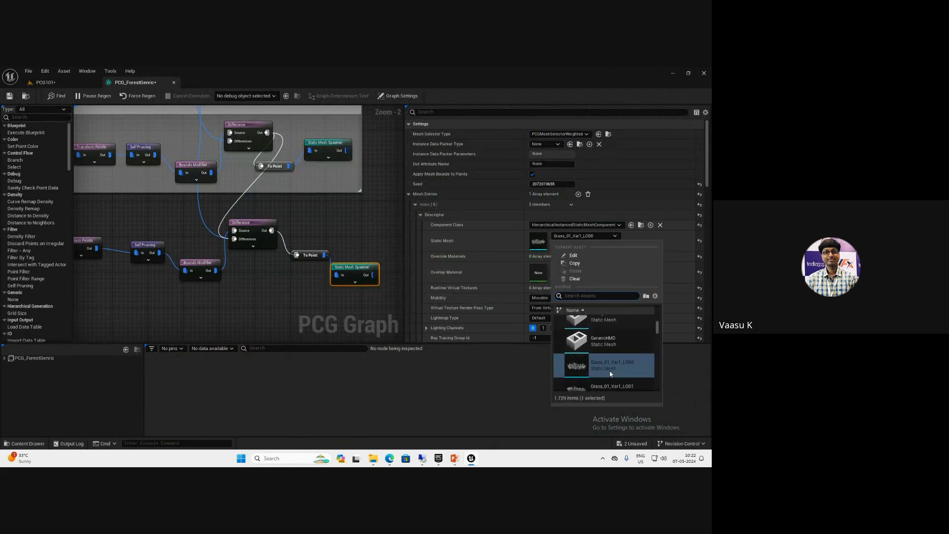
{"action": "scroll", "coordinate": [611, 375], "scroll_direction": "down", "scroll_amount": 2}
{"action": "scroll", "coordinate": [611, 374], "scroll_direction": "down", "scroll_amount": 5}
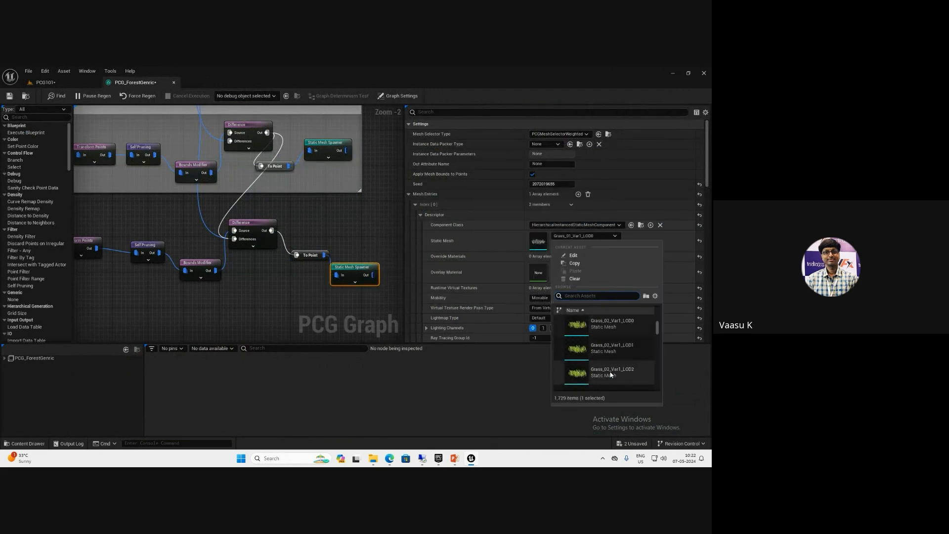
{"action": "left_click", "coordinate": [602, 329]}
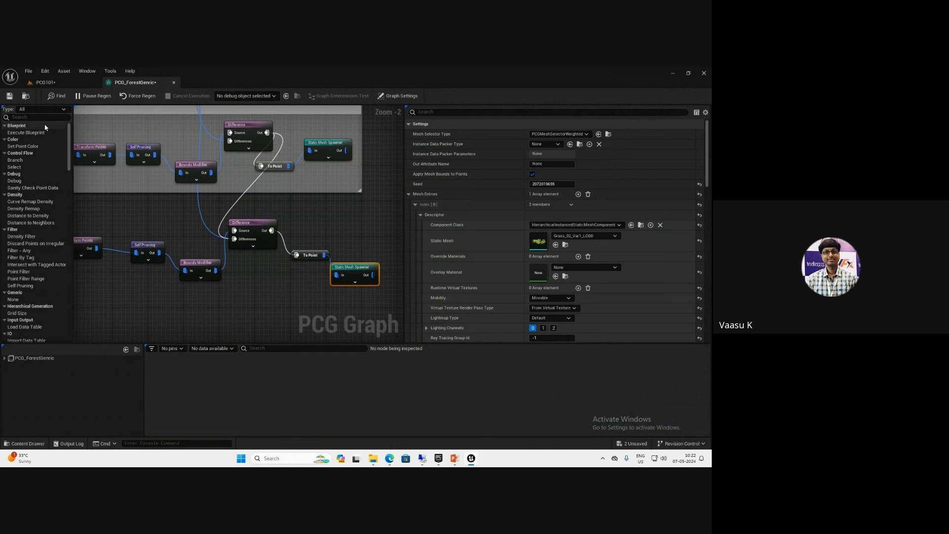
Examine the new grass around the trees and rocks in the PCG101 level, with the forest volume's selection outline cleared
{"action": "left_click", "coordinate": [43, 84]}
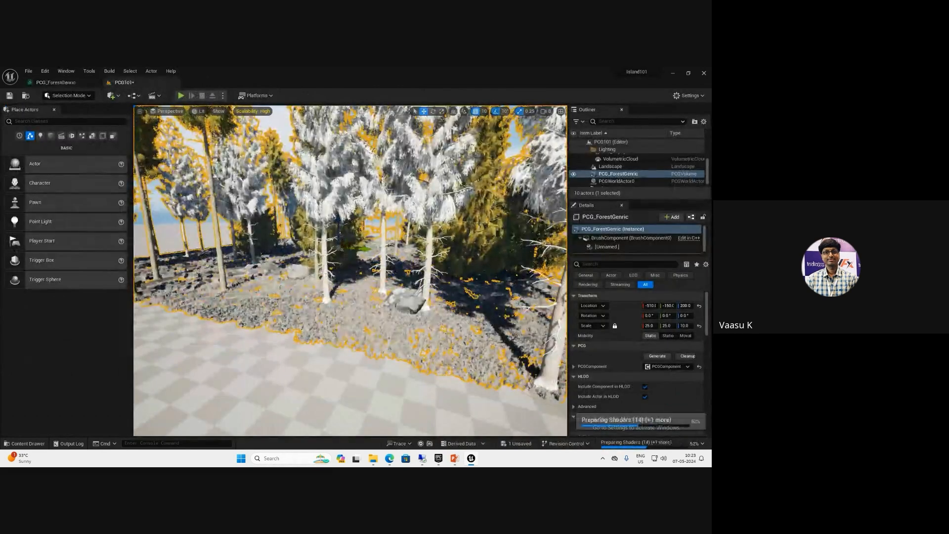
{"action": "scroll", "coordinate": [392, 327], "scroll_direction": "up", "scroll_amount": 5}
{"action": "scroll", "coordinate": [393, 329], "scroll_direction": "up", "scroll_amount": 2}
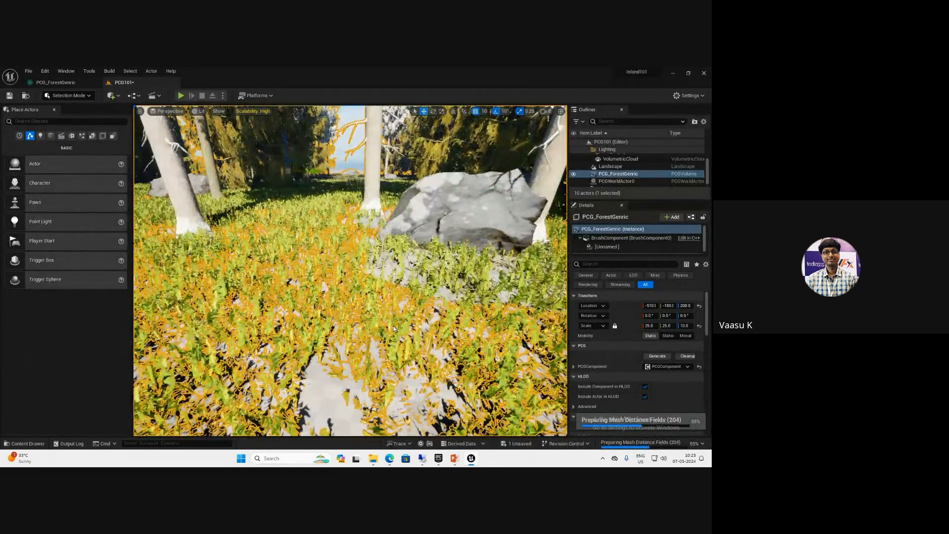
{"action": "scroll", "coordinate": [393, 326], "scroll_direction": "down", "scroll_amount": 8}
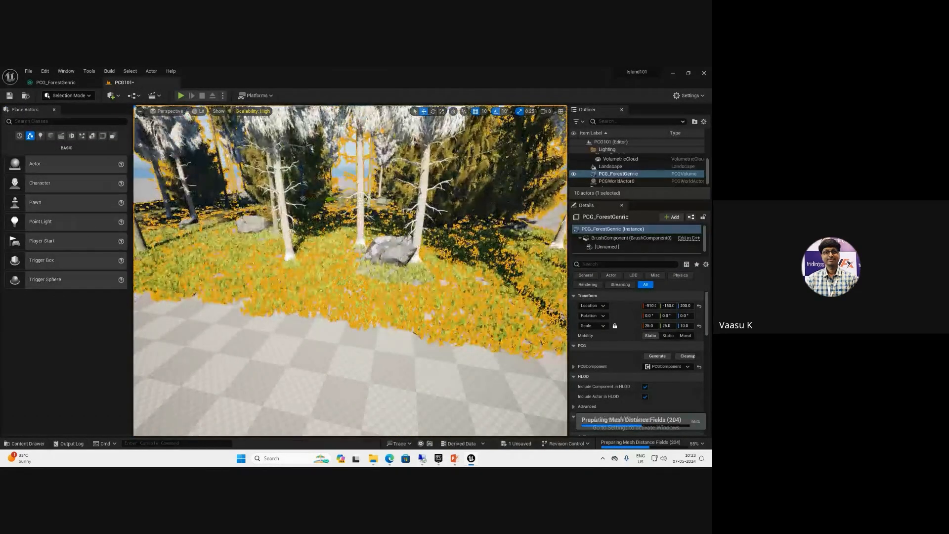
{"action": "right_click", "coordinate": [361, 327]}
{"action": "left_click", "coordinate": [323, 284]}
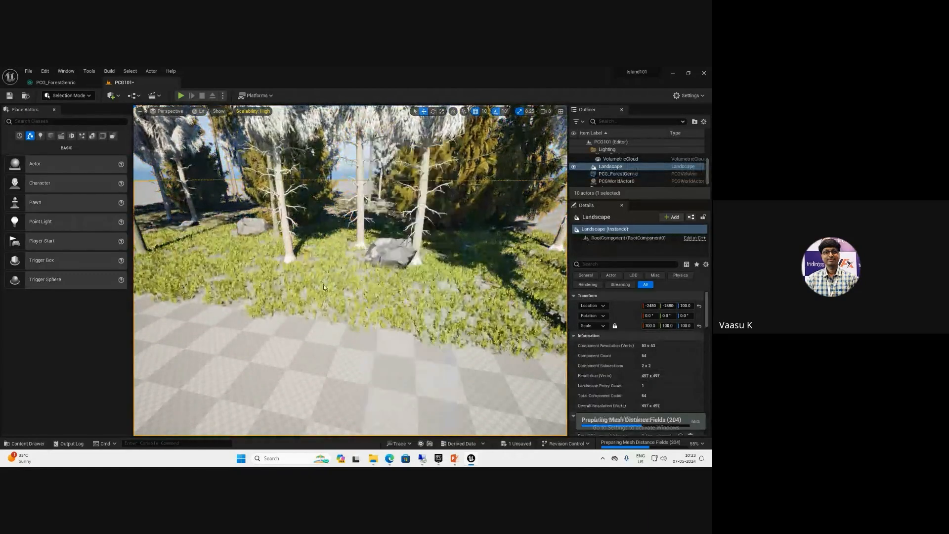
{"action": "scroll", "coordinate": [323, 280], "scroll_direction": "up", "scroll_amount": 3}
{"action": "right_click_drag", "start_coordinate": [324, 274], "coordinate": [325, 263]}
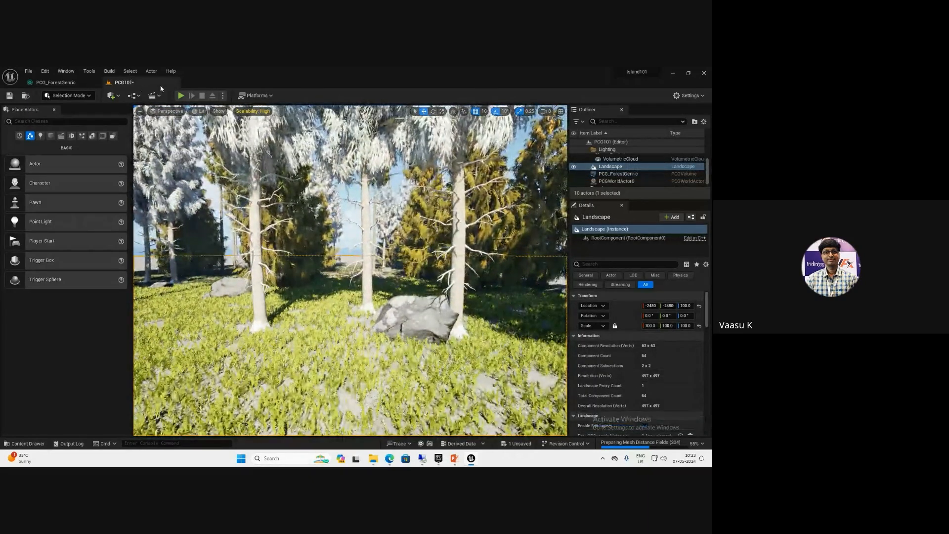
Set the grass Transform Points node's Scale Max to 1.5, save the graph and return to the PCG101 level
{"action": "left_click", "coordinate": [55, 82]}
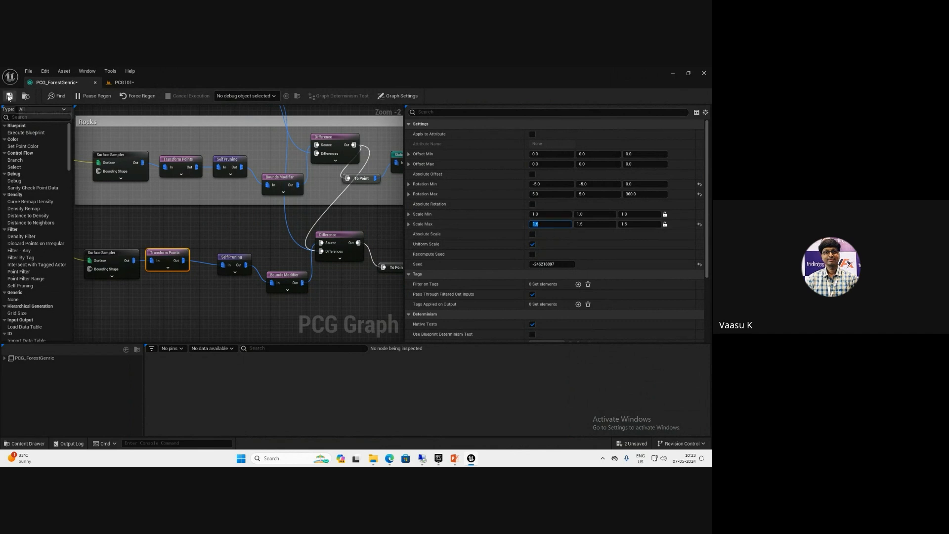
{"action": "left_click", "coordinate": [9, 96]}
{"action": "left_click", "coordinate": [123, 82]}
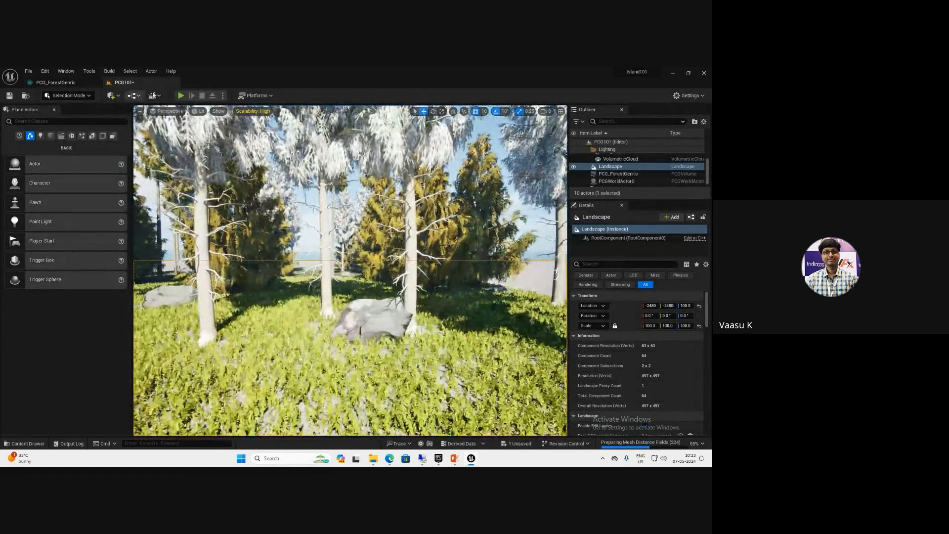
Duplicate the existing mesh entry of the grass Static Mesh Spawner in the PCG_ForestGenric graph
{"action": "left_click", "coordinate": [56, 82]}
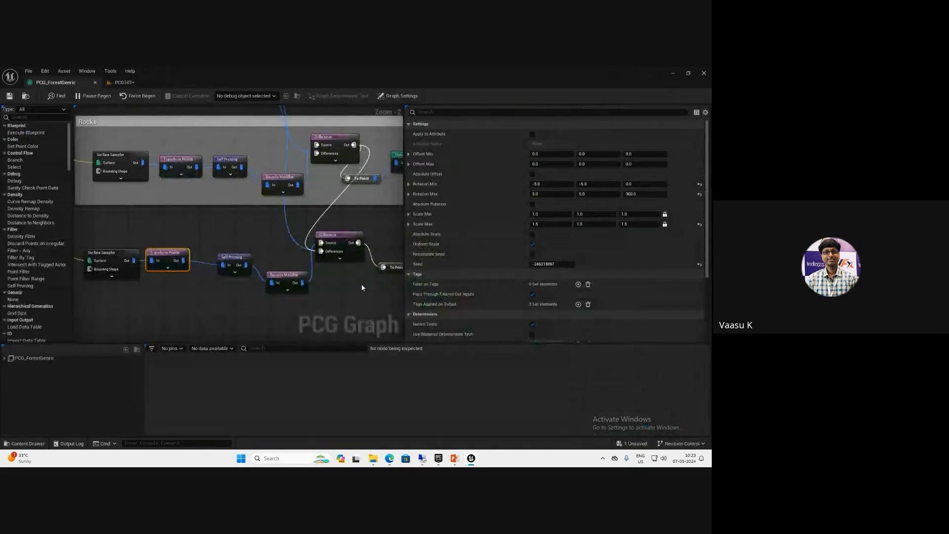
{"action": "right_click_drag", "start_coordinate": [362, 288], "coordinate": [293, 289]}
{"action": "left_click", "coordinate": [348, 288]}
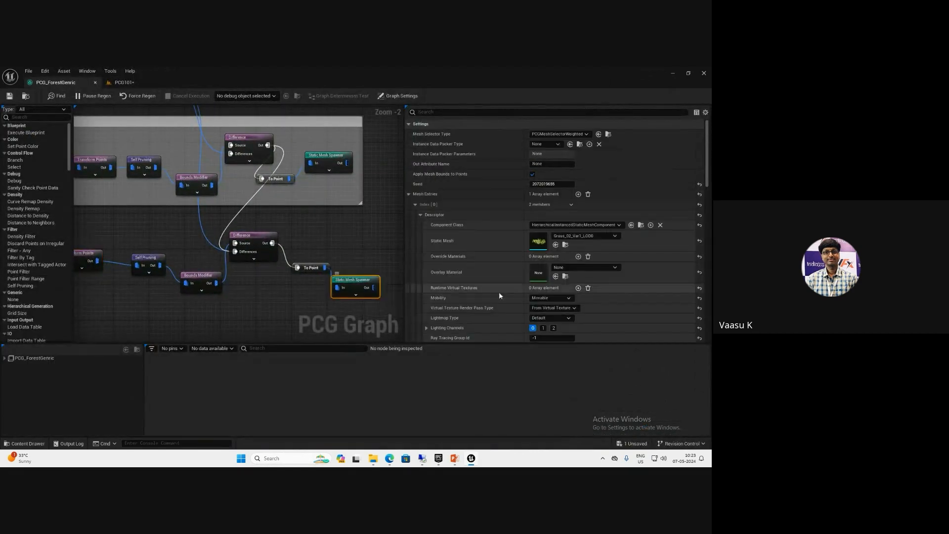
{"action": "left_click", "coordinate": [421, 215]}
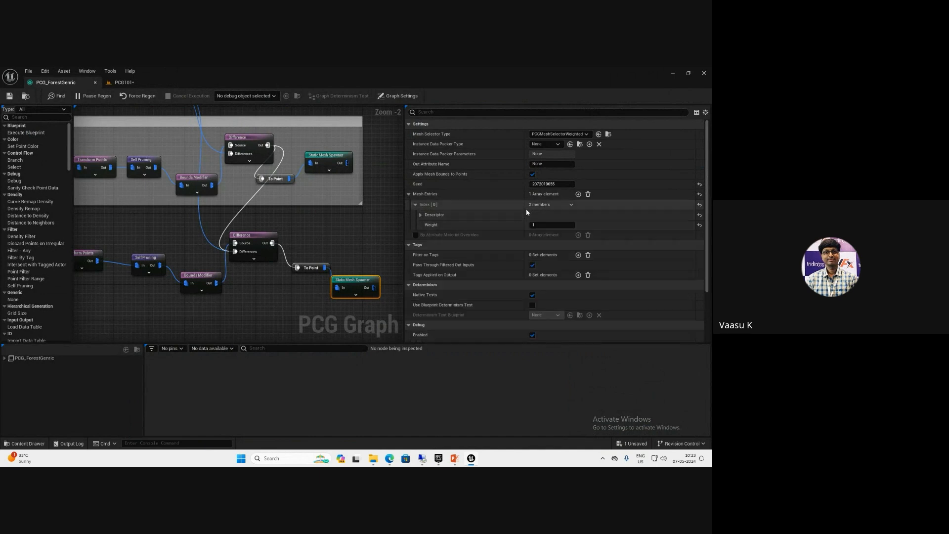
{"action": "left_click", "coordinate": [416, 204]}
{"action": "left_click", "coordinate": [570, 204]}
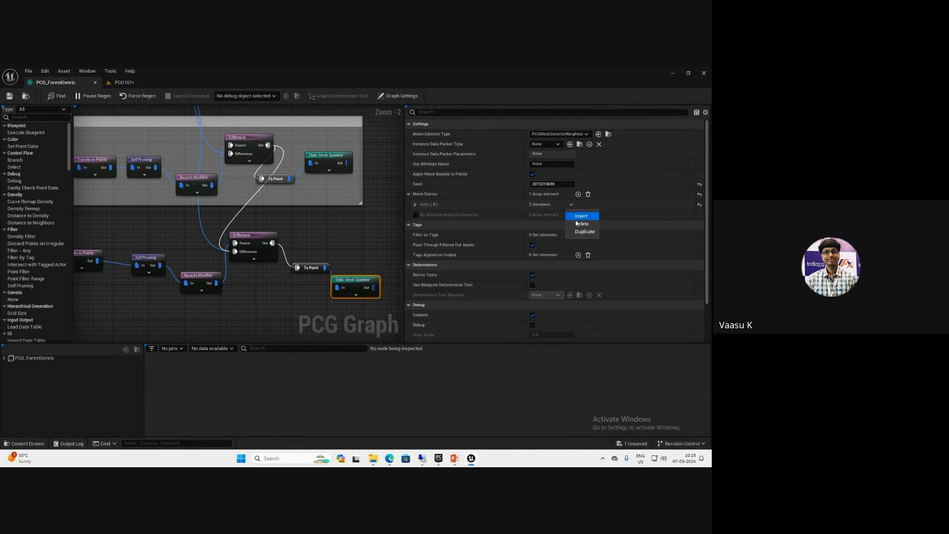
{"action": "left_click", "coordinate": [585, 231]}
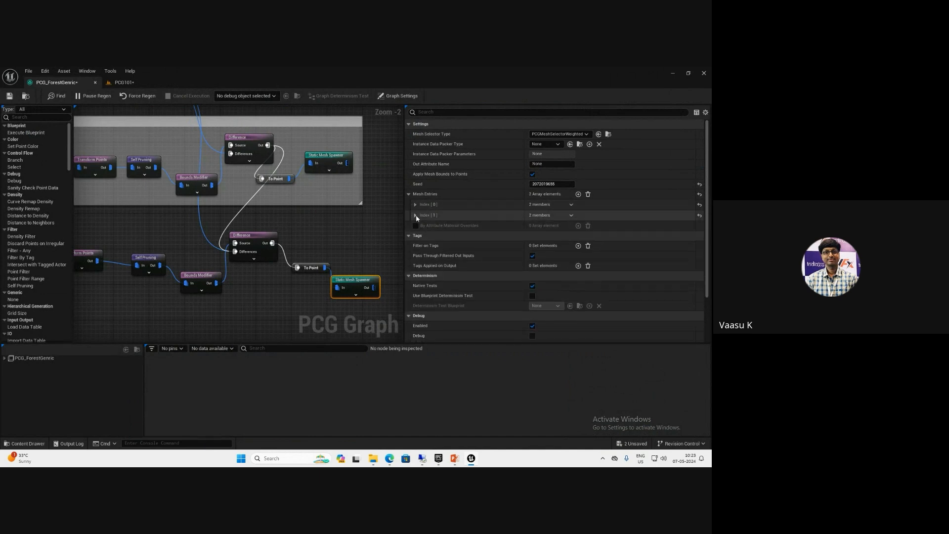
Assign the SM_spring_flowers_a static mesh to the grass spawner's second mesh entry and save the graph
{"action": "left_click", "coordinate": [420, 225]}
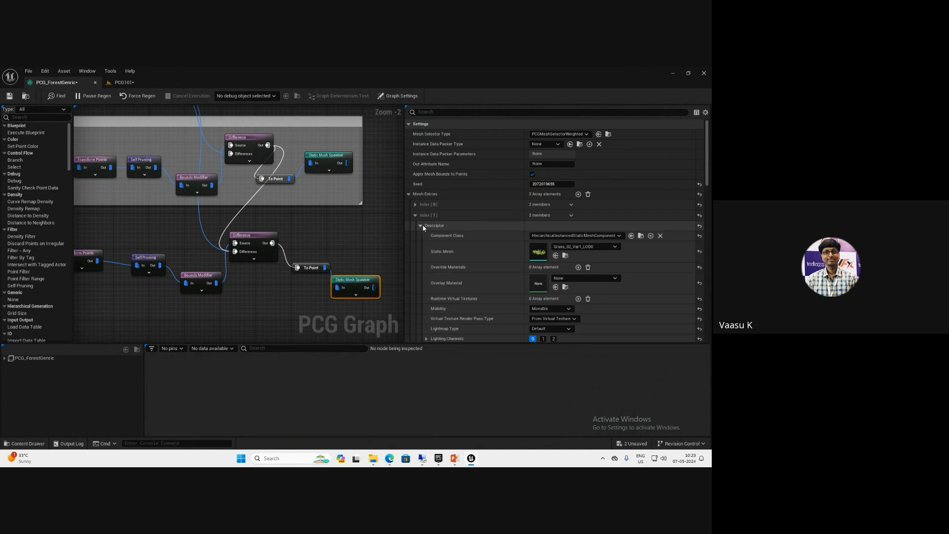
{"action": "left_click", "coordinate": [588, 247]}
{"action": "scroll", "coordinate": [613, 393], "scroll_direction": "down", "scroll_amount": 5}
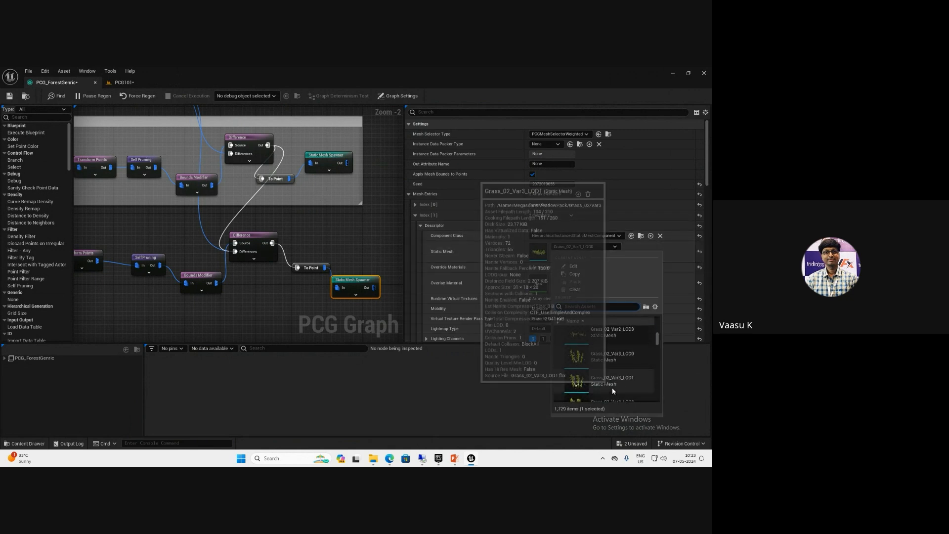
{"action": "scroll", "coordinate": [590, 357], "scroll_direction": "down", "scroll_amount": 2}
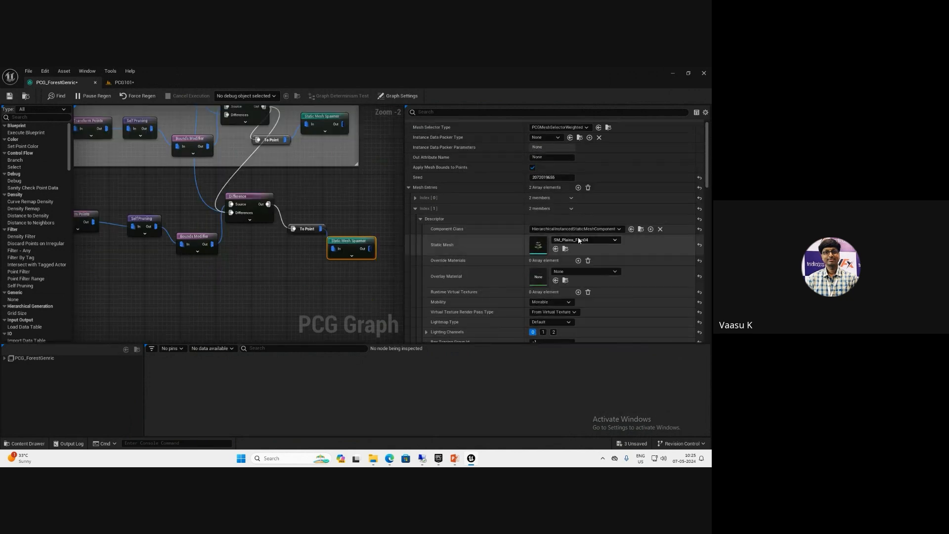
{"action": "left_click", "coordinate": [579, 241]}
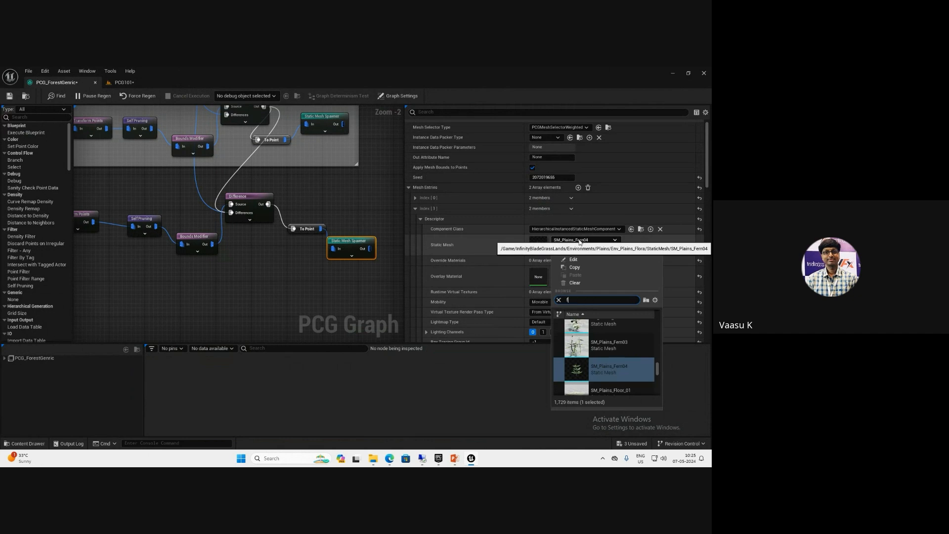
{"action": "type", "text": "flower"}
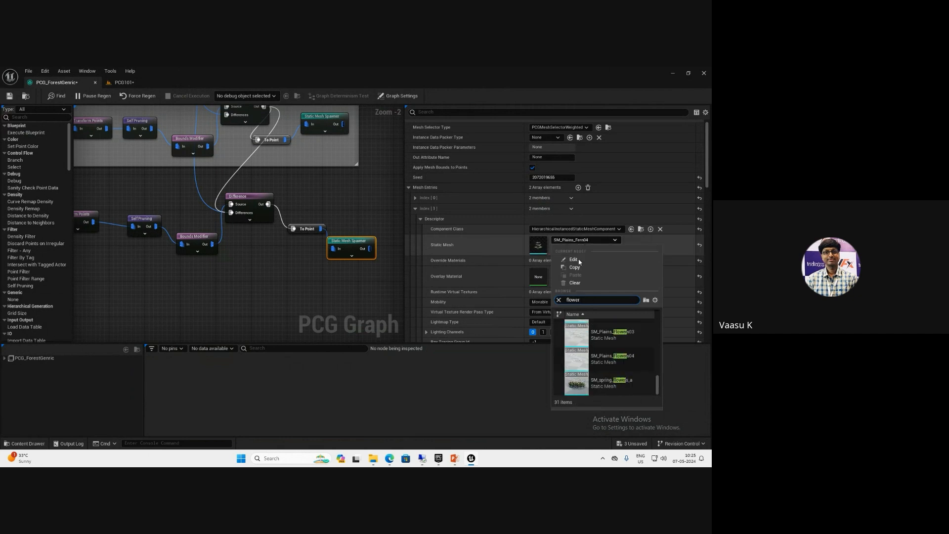
{"action": "left_click", "coordinate": [602, 387]}
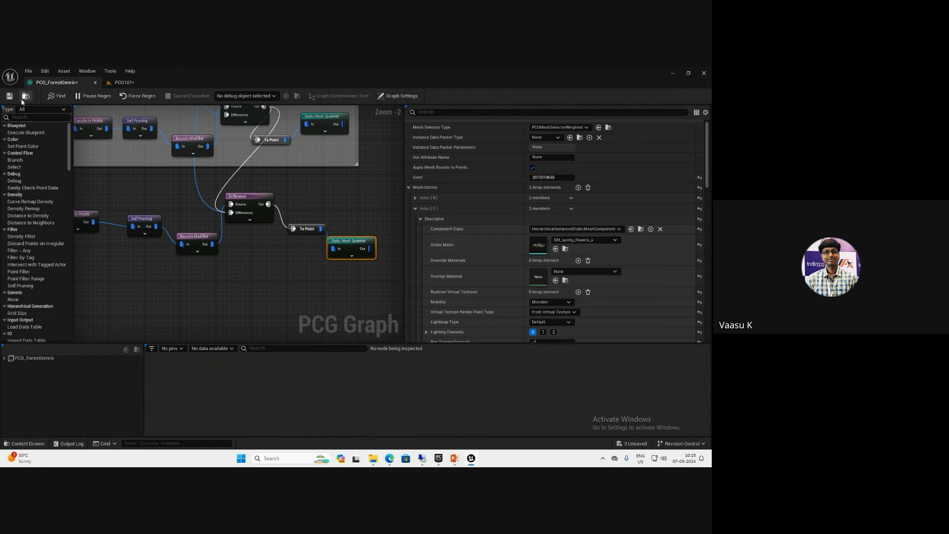
Play-test the PCG101 level by walking the character through the grass and flowers, and end the play session
{"action": "left_click", "coordinate": [134, 83]}
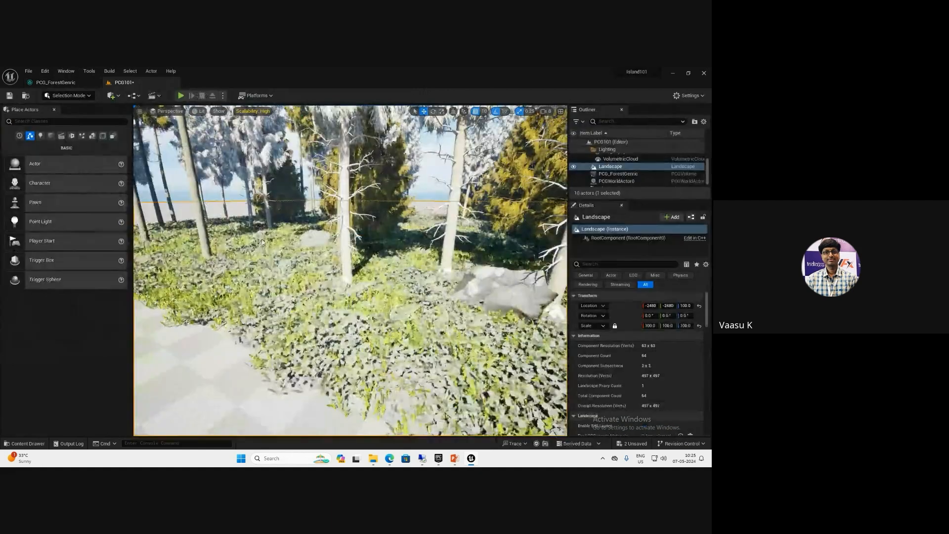
{"action": "scroll", "coordinate": [349, 328], "scroll_direction": "down", "scroll_amount": 5}
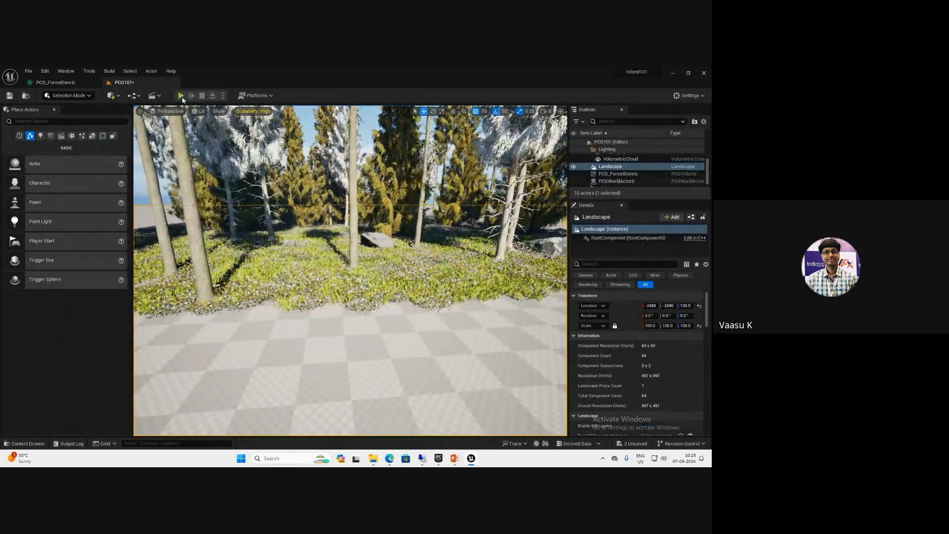
{"action": "key", "text": "alt+p"}
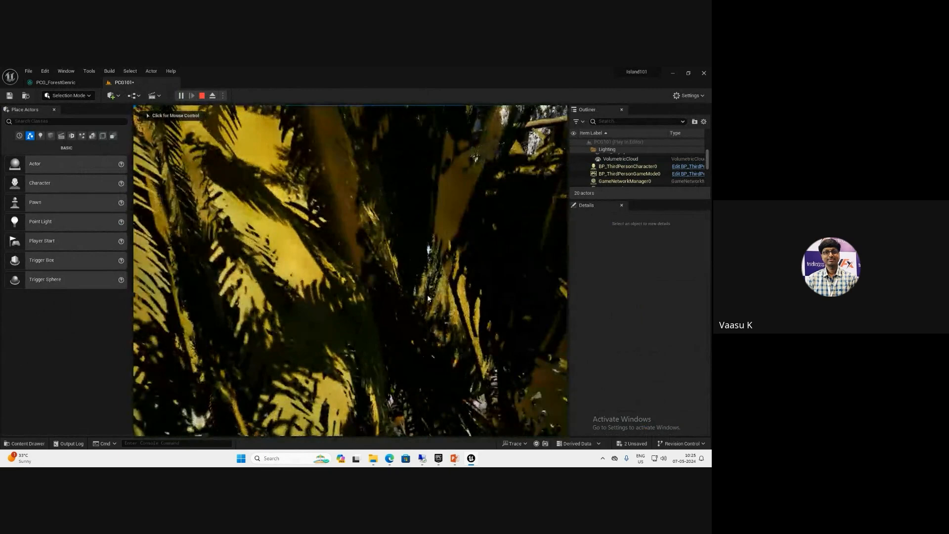
{"action": "key", "text": "s"}
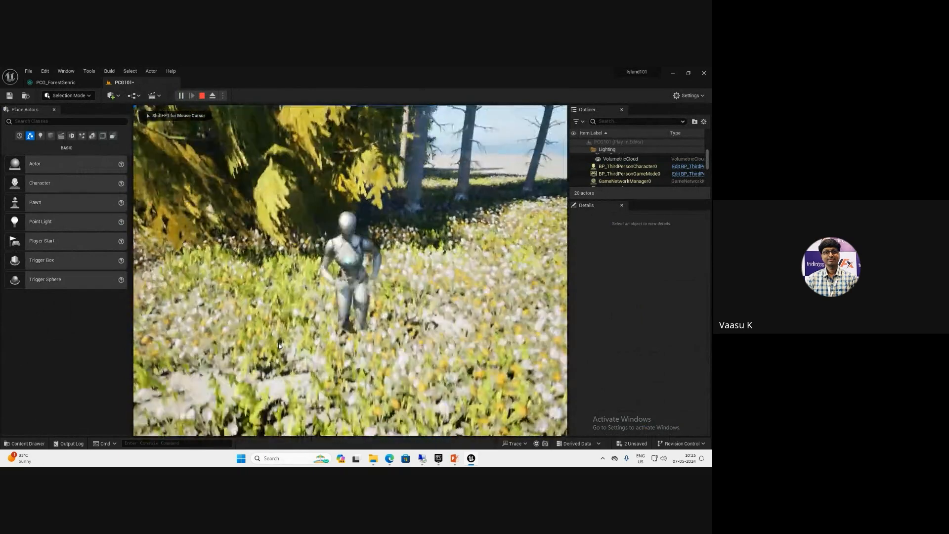
{"action": "key", "text": "d"}
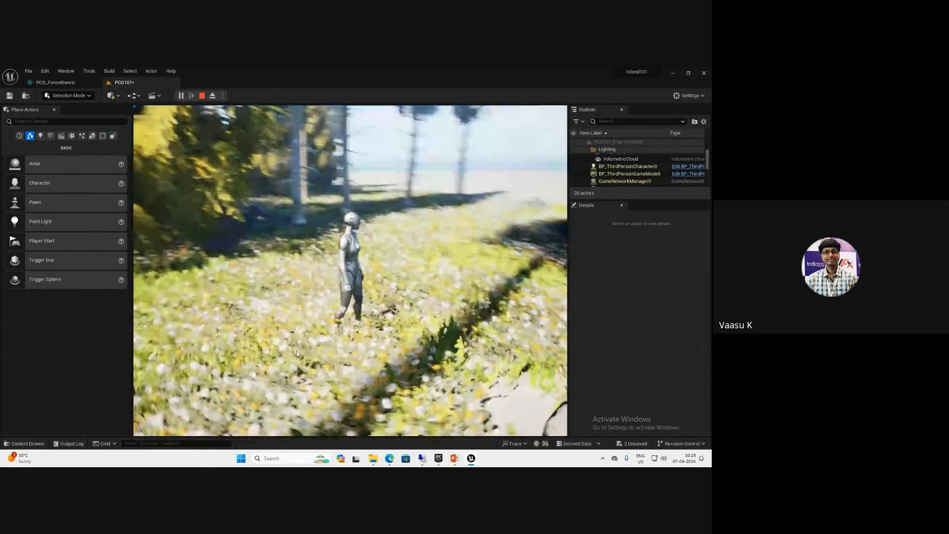
{"action": "key", "text": "Escape"}
Select the PCG_ForestGenric volume in the level and frame the whole forest in the viewport
{"action": "left_click", "coordinate": [334, 293]}
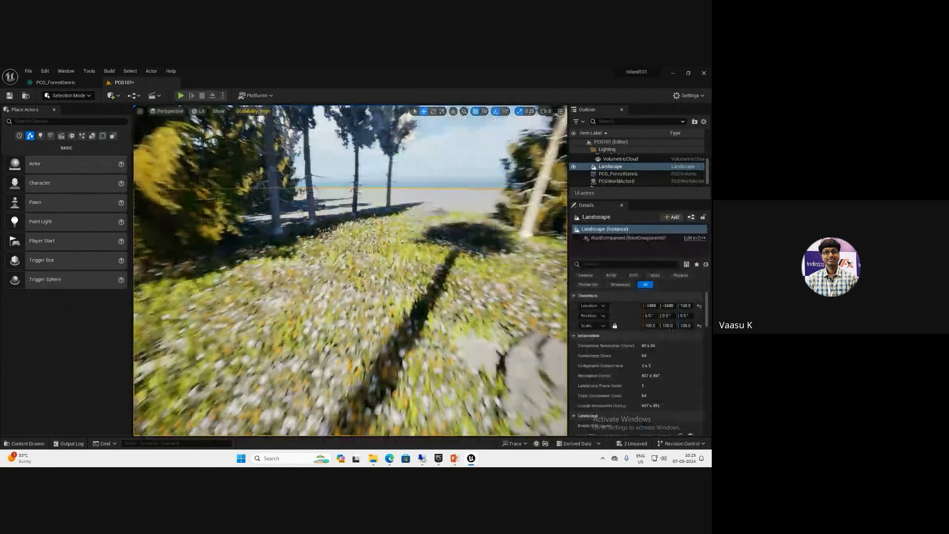
{"action": "left_click", "coordinate": [334, 293]}
{"action": "key", "text": "f"}
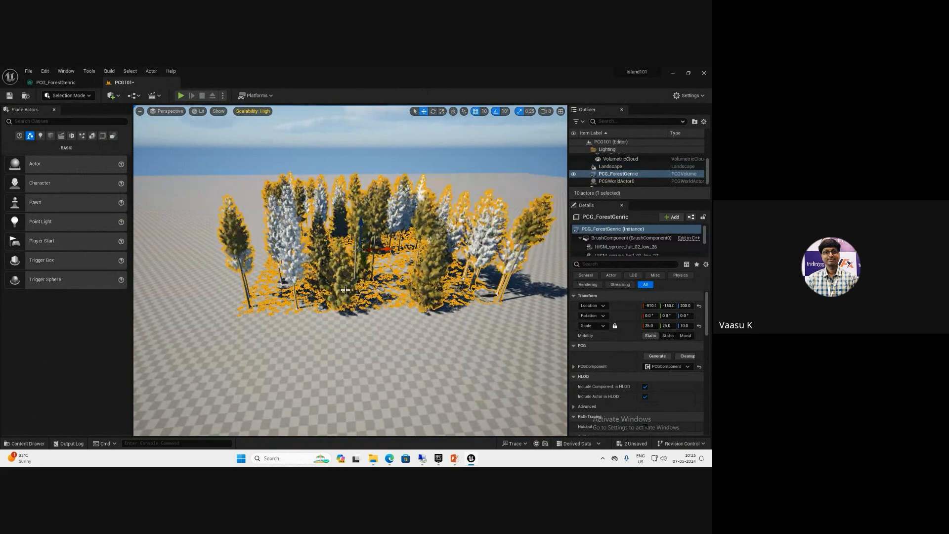
In Landscape Mode, place a CustomBrush_MaterialOnly blueprint brush on the landscape in front of the trees
{"action": "left_click", "coordinate": [76, 100]}
{"action": "left_click", "coordinate": [79, 116]}
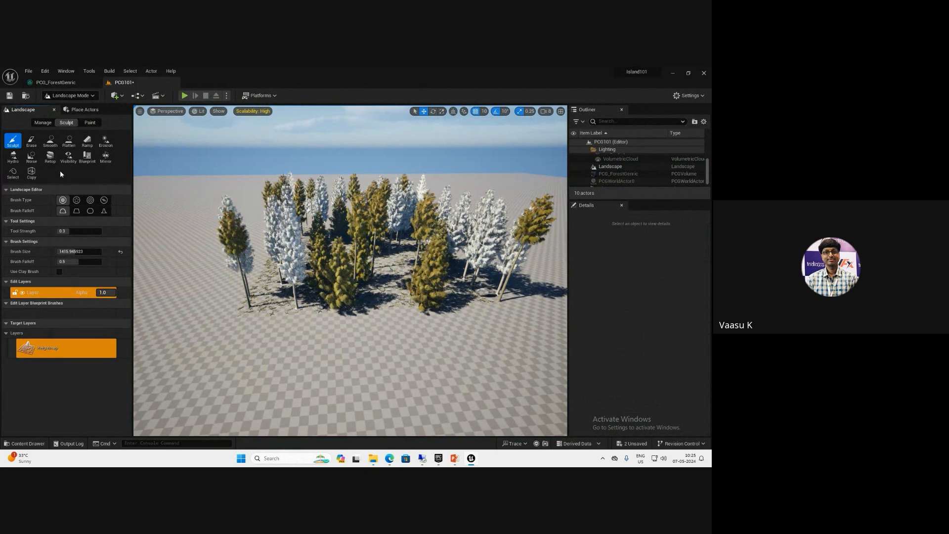
{"action": "left_click", "coordinate": [87, 158]}
{"action": "left_click", "coordinate": [77, 199]}
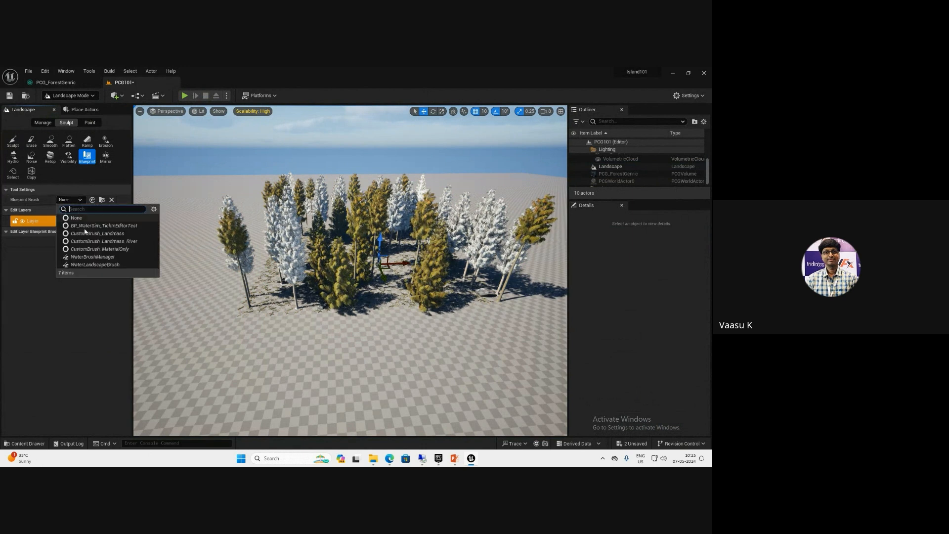
{"action": "left_click", "coordinate": [105, 234]}
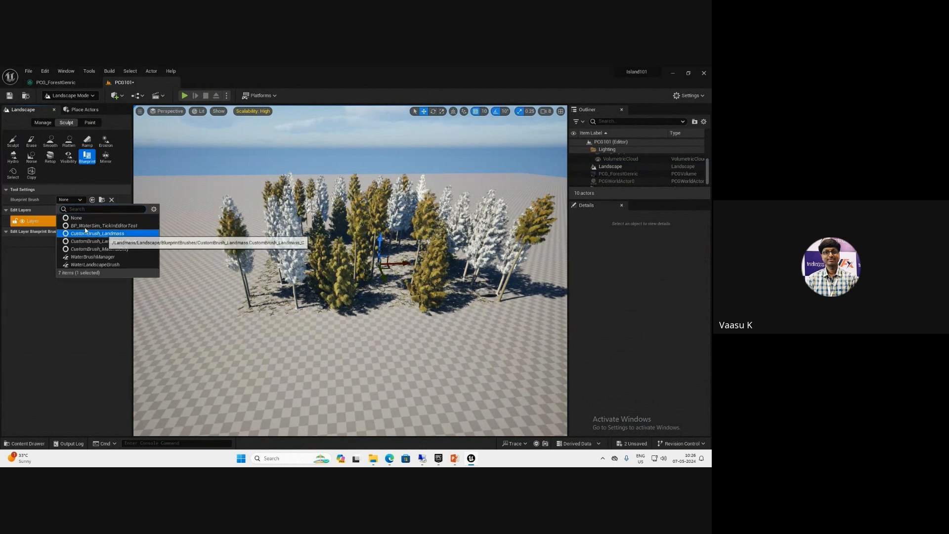
{"action": "left_click", "coordinate": [70, 200]}
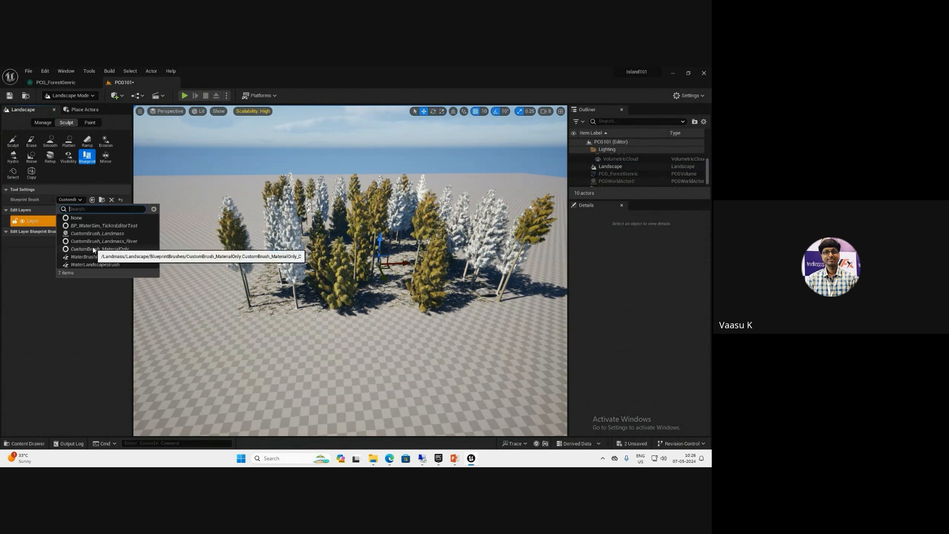
{"action": "left_click", "coordinate": [97, 250]}
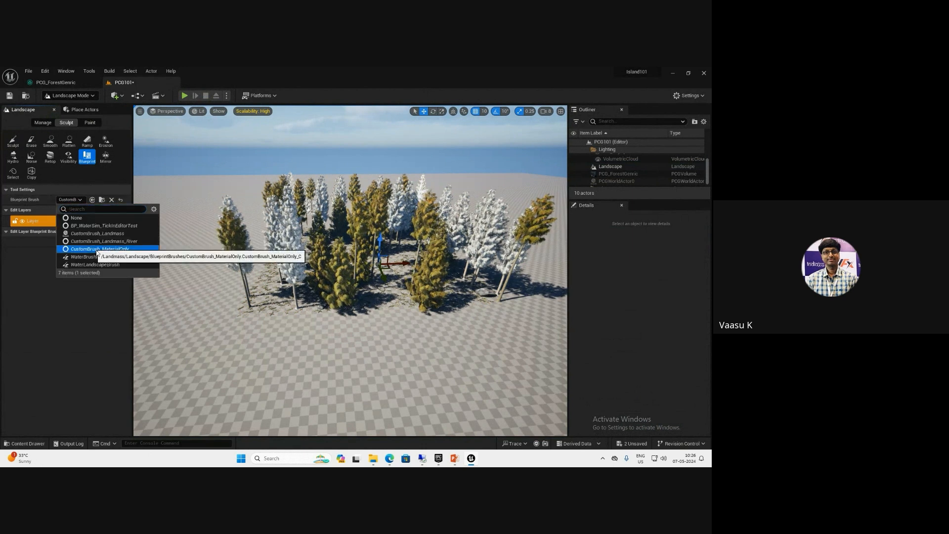
{"action": "left_click", "coordinate": [395, 300]}
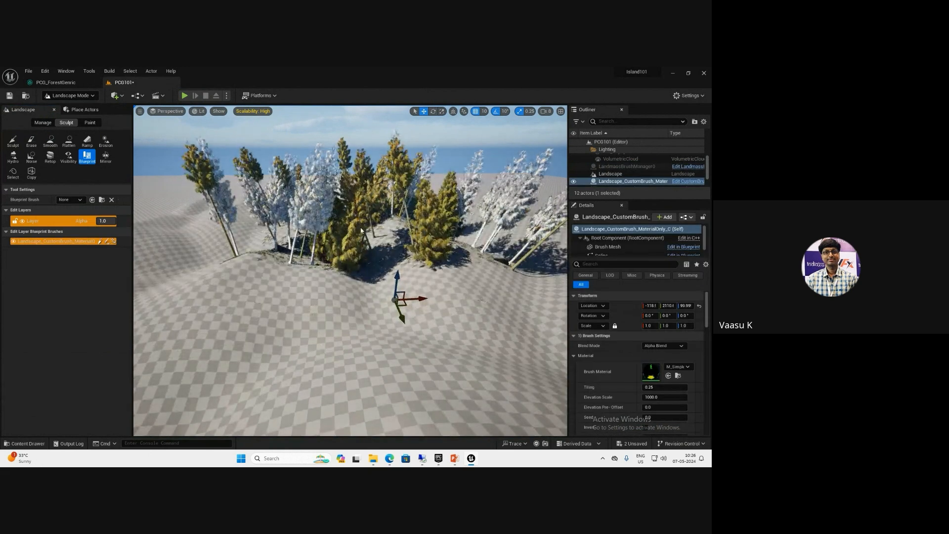
Assign the GenNoise_01 material as the custom landscape brush's Brush Material
{"action": "left_click", "coordinate": [671, 367]}
{"action": "type", "text": "n"}
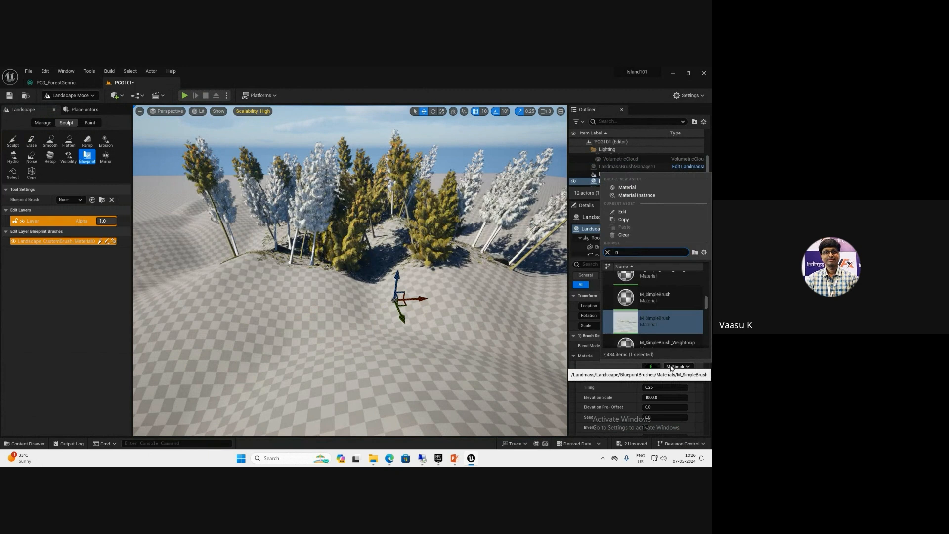
{"action": "type", "text": "oise"}
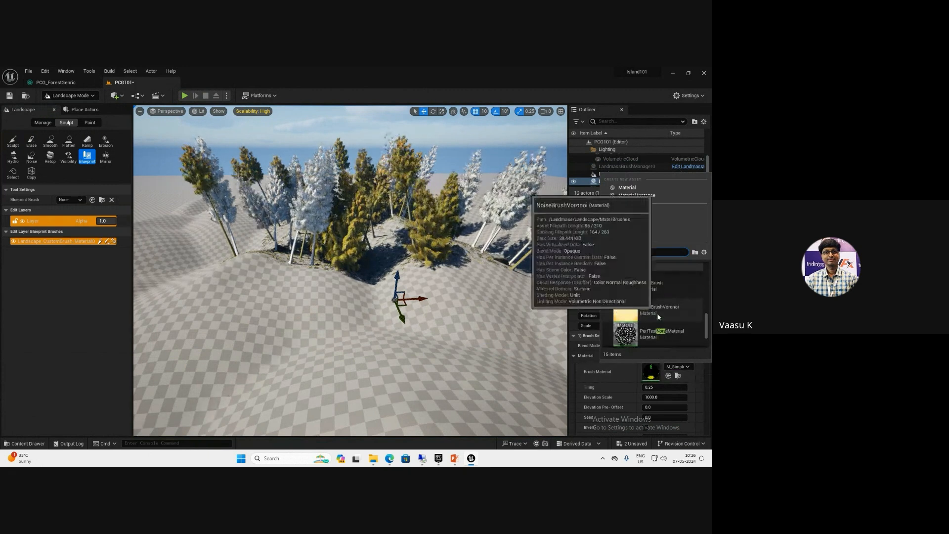
{"action": "scroll", "coordinate": [657, 313], "scroll_direction": "up", "scroll_amount": 5}
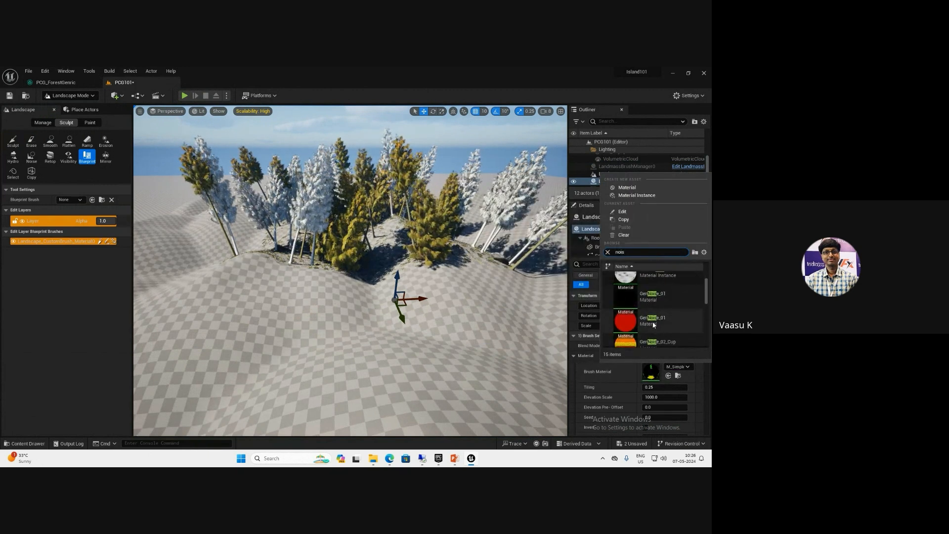
{"action": "left_click", "coordinate": [658, 334]}
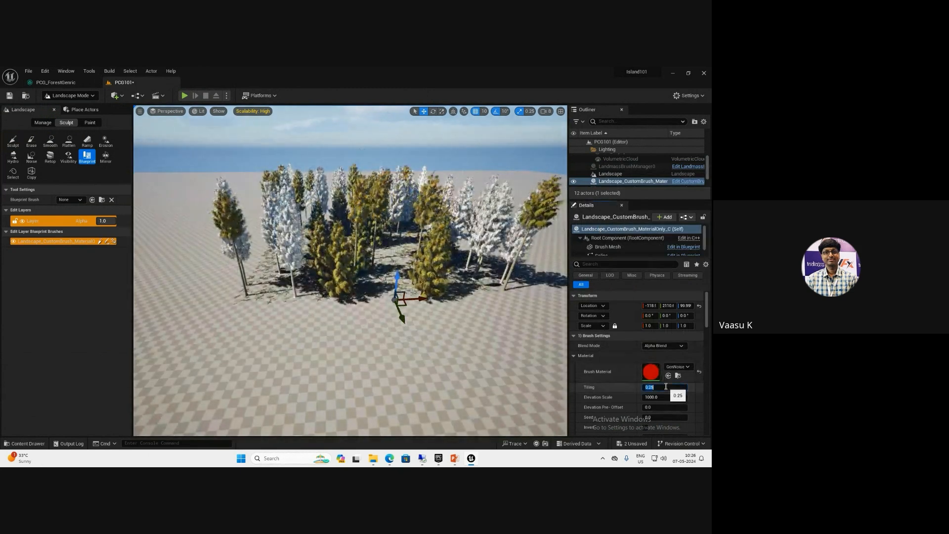
Set the landscape brush's Tiling to 10 and inspect the forest on the reshaped ground
{"action": "type", "text": "10"}
{"action": "key", "text": "Return"}
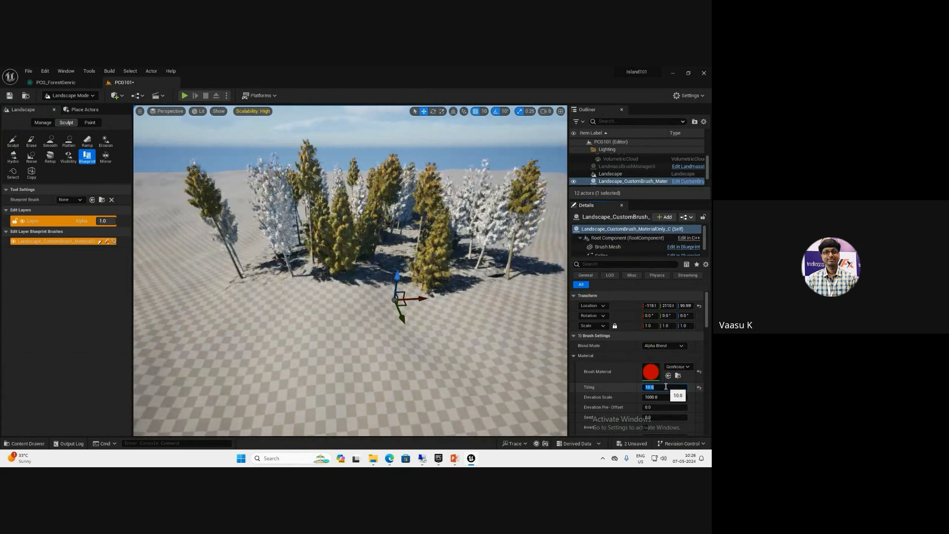
{"action": "right_click_drag", "start_coordinate": [387, 339], "coordinate": [403, 310]}
{"action": "key", "text": "w"}
{"action": "key", "text": "s"}
{"action": "key", "text": "w"}
Set the landscape brush's Octaves to 3 and check the terrain around the trees
{"action": "scroll", "coordinate": [658, 410], "scroll_direction": "down", "scroll_amount": 2}
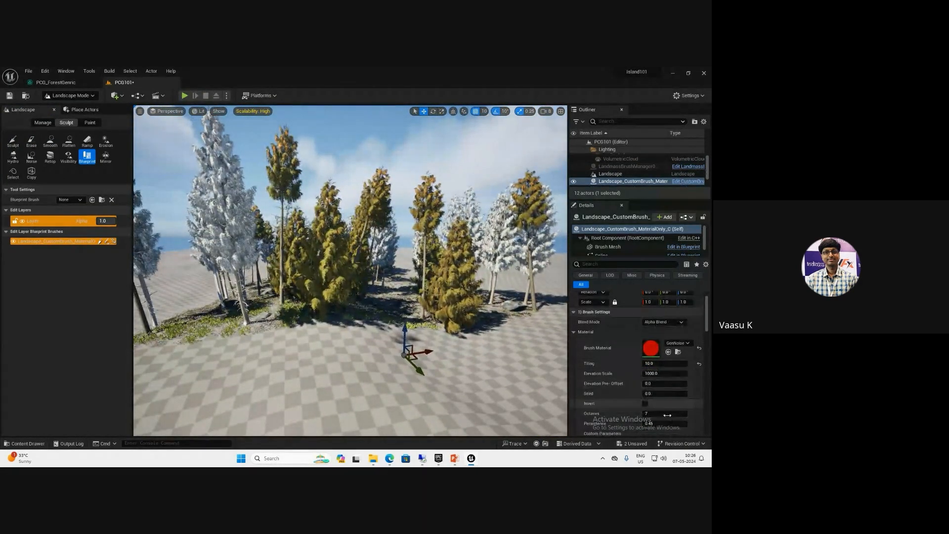
{"action": "type", "text": "3"}
{"action": "key", "text": "Return"}
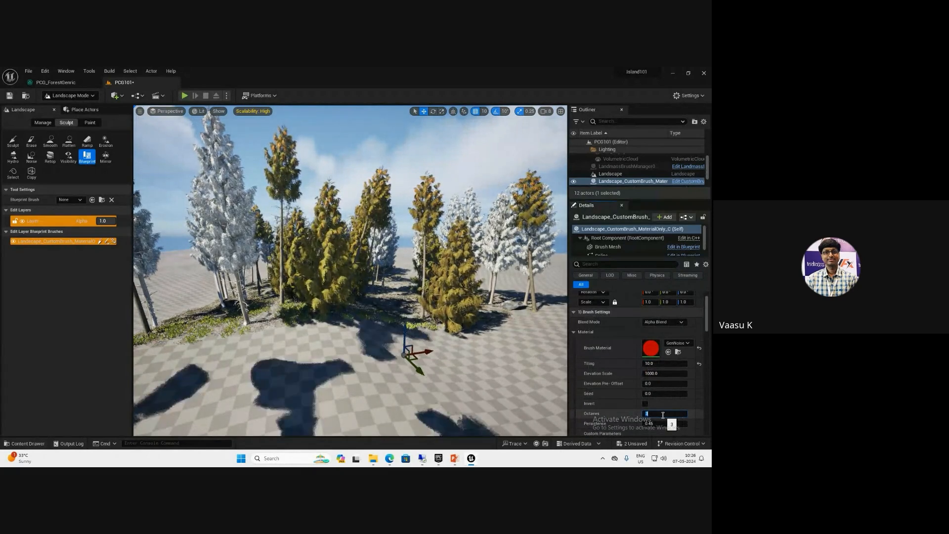
{"action": "right_click_drag", "start_coordinate": [356, 311], "coordinate": [457, 354]}
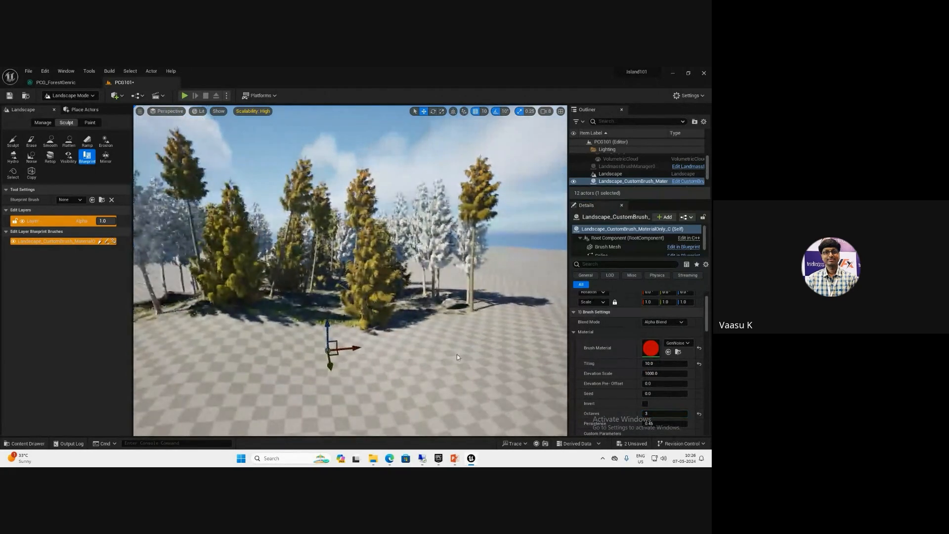
Reset the landscape brush's Tiling to its default of 0.25 and look over the forest
{"action": "left_click", "coordinate": [700, 365]}
{"action": "scroll", "coordinate": [310, 340], "scroll_direction": "up", "scroll_amount": 5}
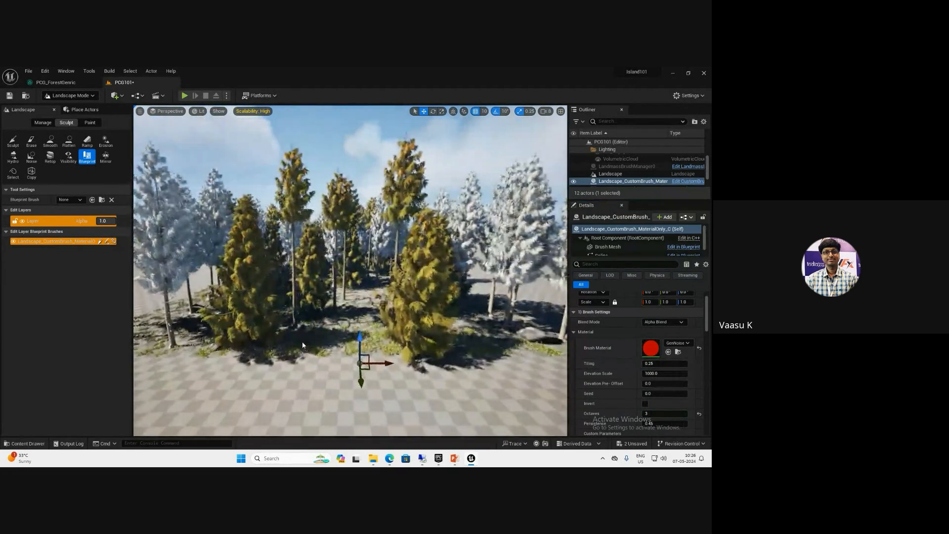
{"action": "scroll", "coordinate": [304, 342], "scroll_direction": "up", "scroll_amount": 6}
{"action": "scroll", "coordinate": [305, 349], "scroll_direction": "down", "scroll_amount": 8}
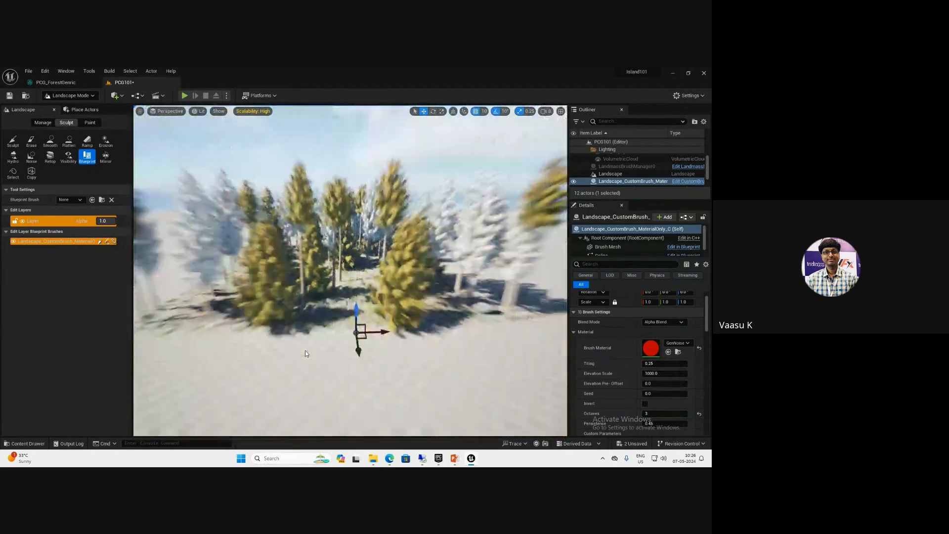
{"action": "scroll", "coordinate": [305, 354], "scroll_direction": "up", "scroll_amount": 5}
{"action": "right_click_drag", "start_coordinate": [306, 352], "coordinate": [314, 338]}
Leave Landscape Mode, create an Actor blueprint class named BP_SplinePath in the PCG folder, and open it for editing
{"action": "key", "text": "shift+1"}
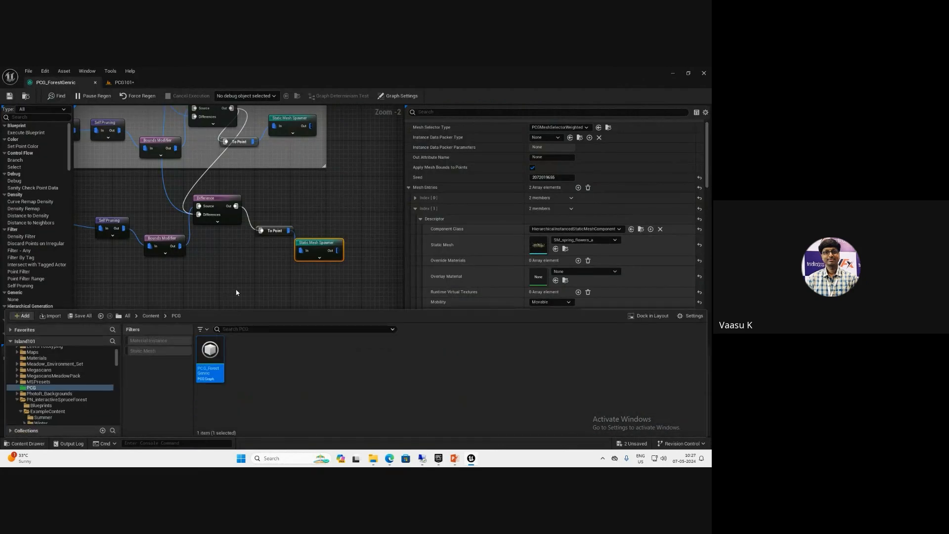
{"action": "left_click", "coordinate": [254, 368]}
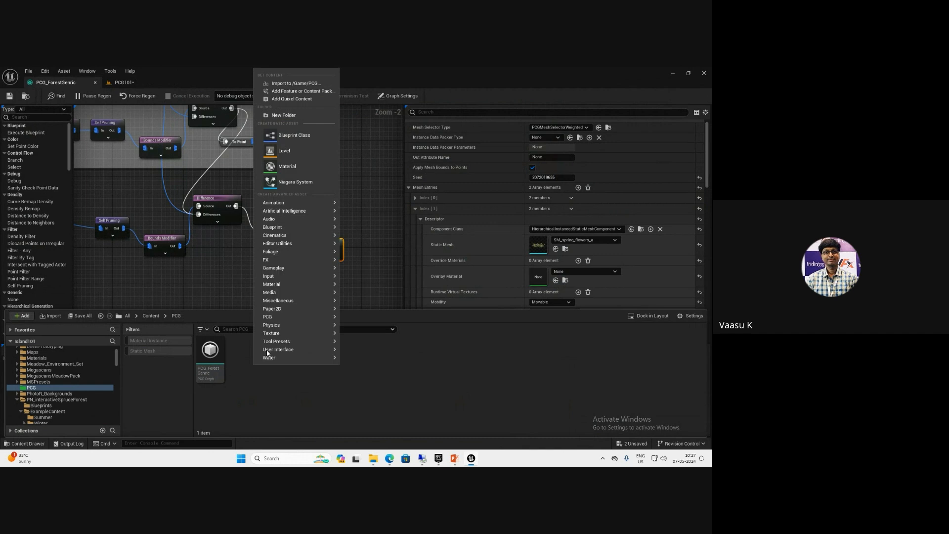
{"action": "left_click", "coordinate": [292, 136]}
{"action": "left_click", "coordinate": [270, 207]}
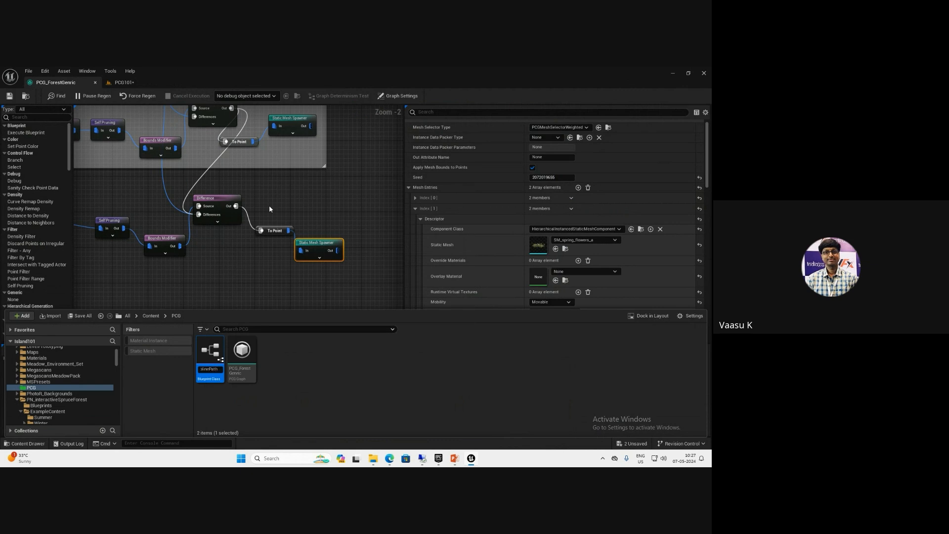
{"action": "key", "text": "Return"}
{"action": "double_click", "coordinate": [208, 360]}
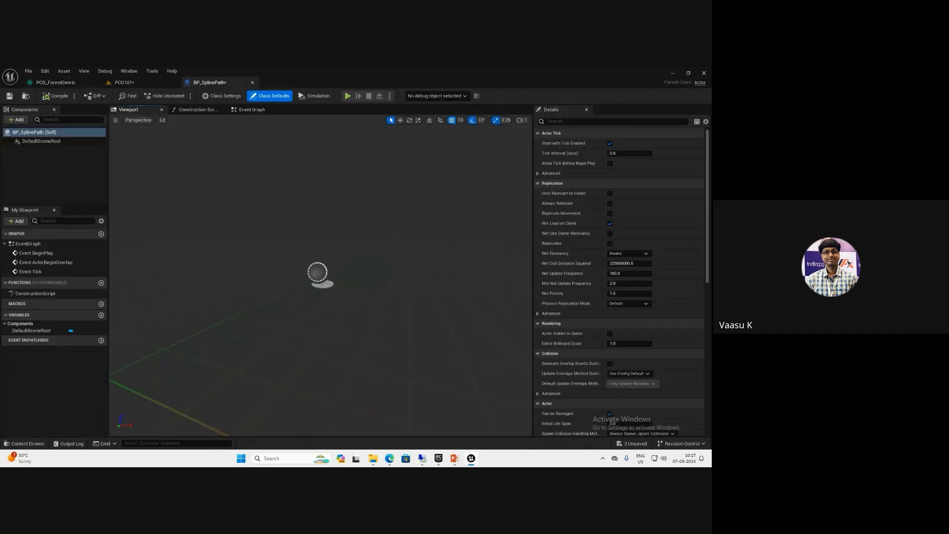
Add a Spline component to BP_SplinePath and move its end point along X to about 390
{"action": "left_click", "coordinate": [18, 120]}
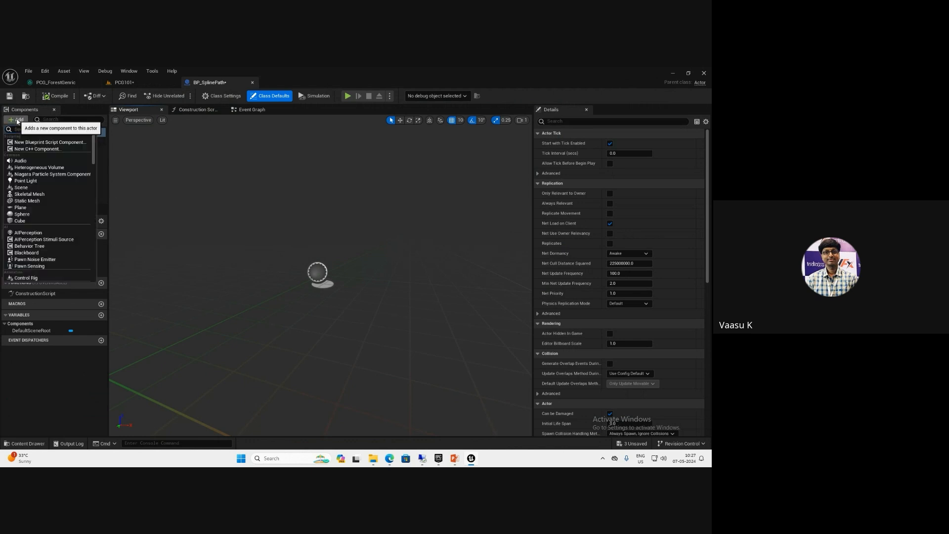
{"action": "type", "text": "sp"}
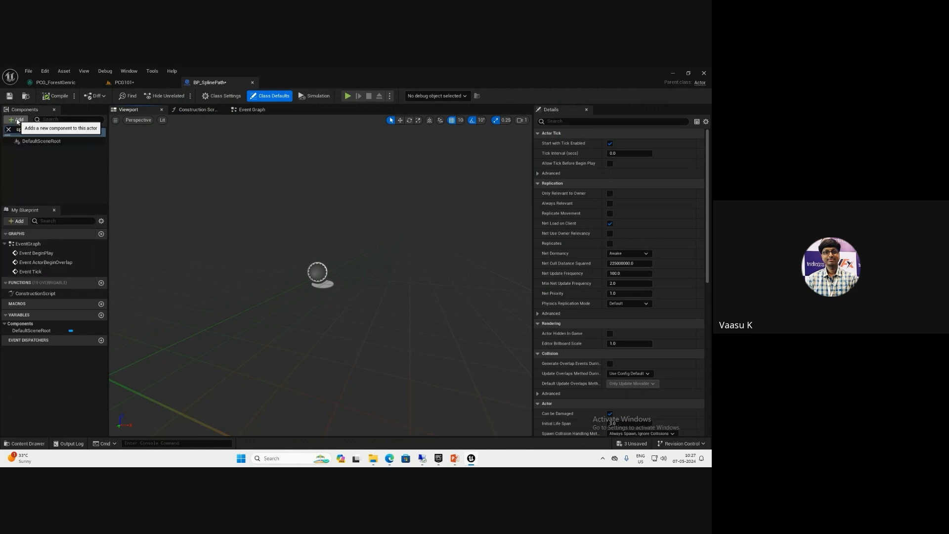
{"action": "type", "text": "li"}
{"action": "key", "text": "BackSpace"}
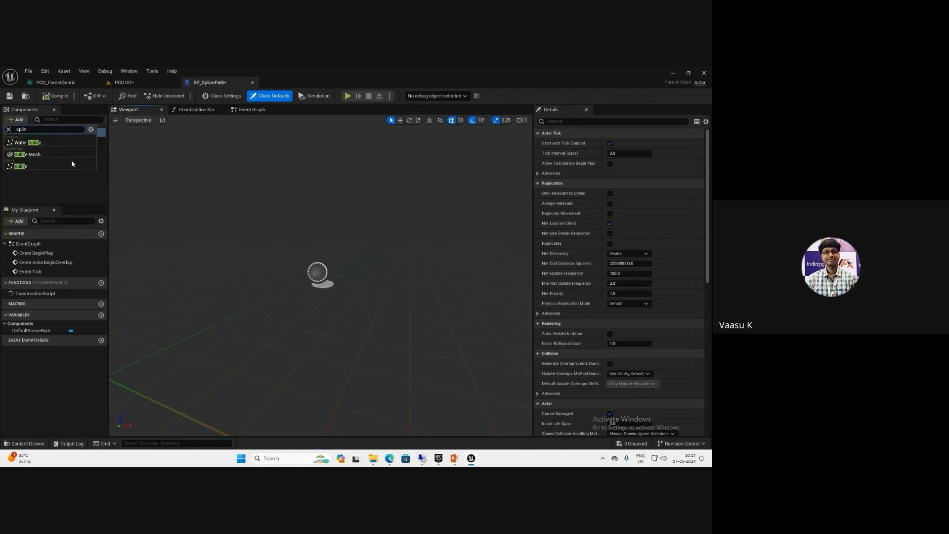
{"action": "left_click", "coordinate": [51, 167]}
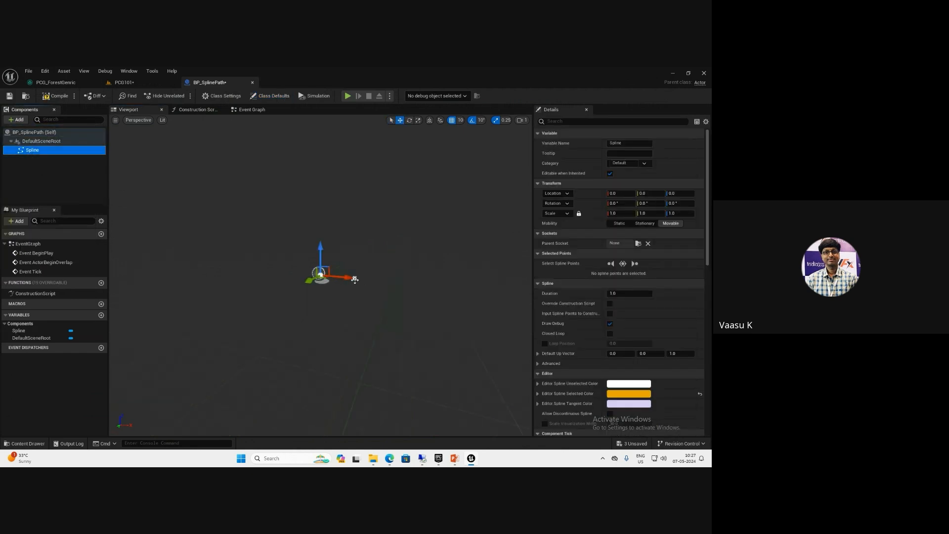
{"action": "left_click", "coordinate": [355, 280]}
{"action": "left_click_drag", "start_coordinate": [383, 280], "coordinate": [519, 295]}
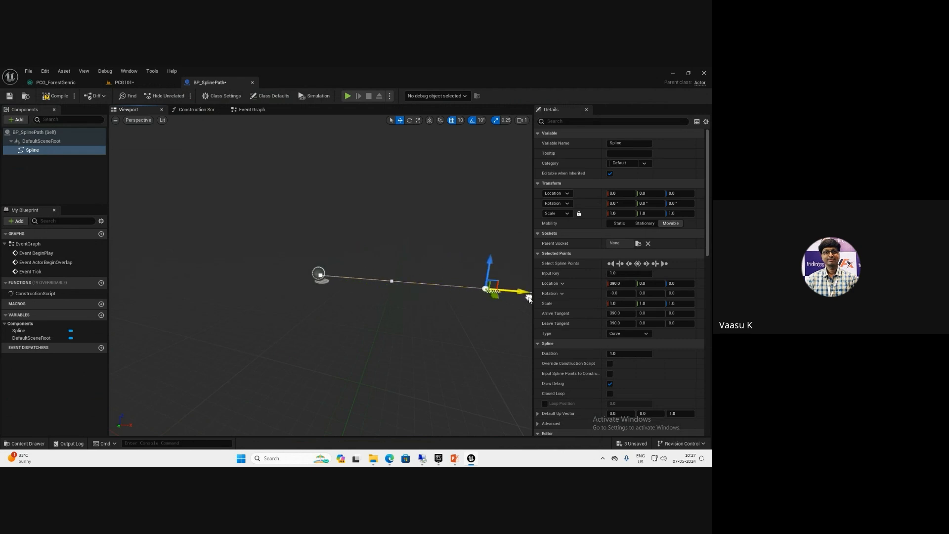
{"action": "right_click_drag", "start_coordinate": [404, 324], "coordinate": [335, 329]}
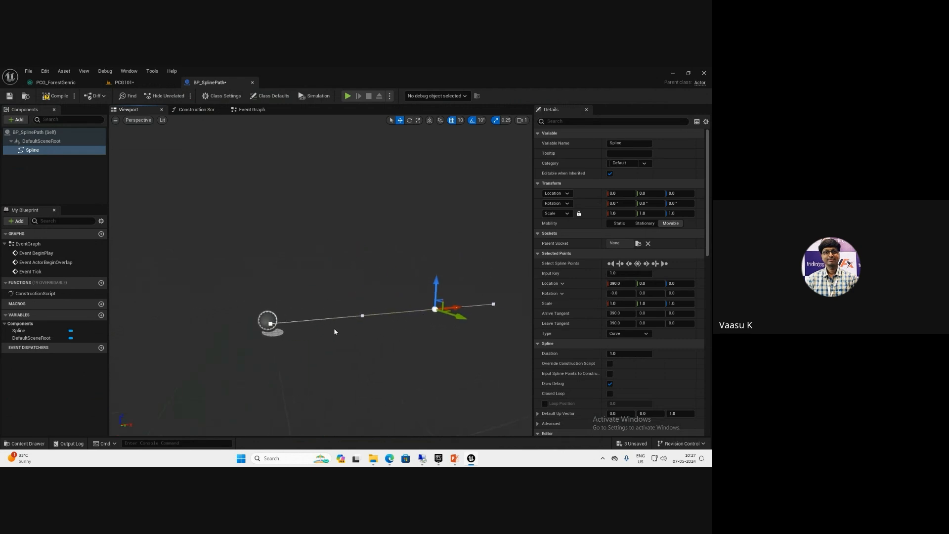
Enable Scale Visualization Width on the Spline component and set it to 200
{"action": "left_click", "coordinate": [32, 150]}
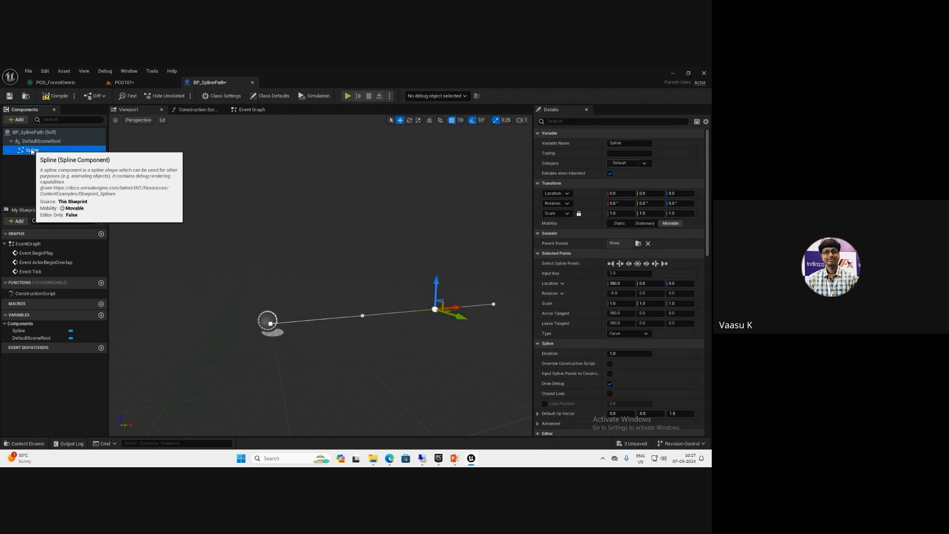
{"action": "scroll", "coordinate": [648, 375], "scroll_direction": "down", "scroll_amount": 5}
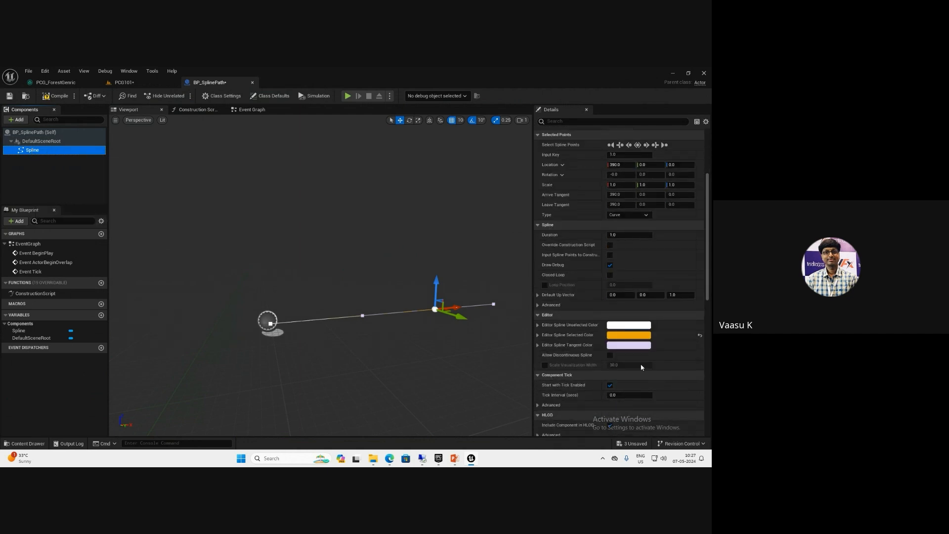
{"action": "left_click", "coordinate": [545, 365]}
{"action": "scroll", "coordinate": [314, 350], "scroll_direction": "up", "scroll_amount": 5}
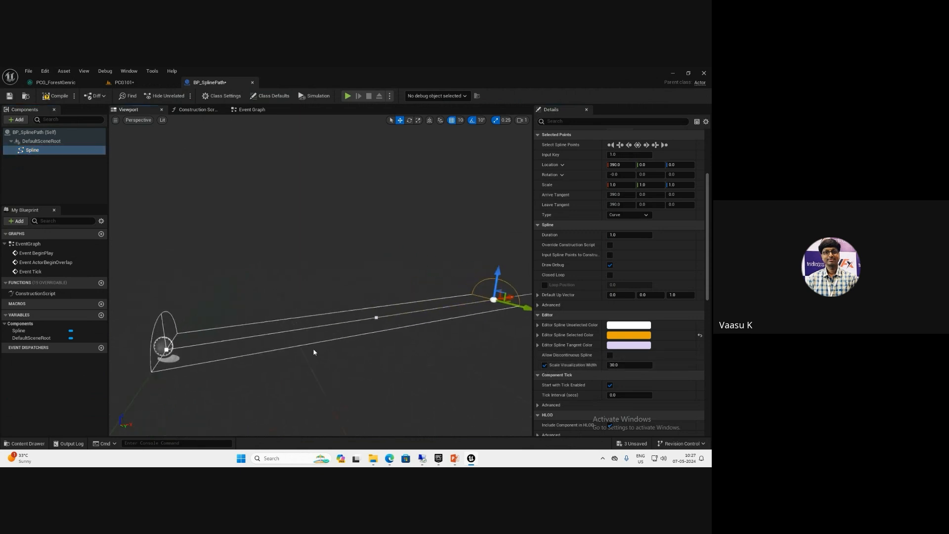
{"action": "right_click_drag", "start_coordinate": [314, 350], "coordinate": [328, 354]}
{"action": "scroll", "coordinate": [328, 353], "scroll_direction": "down", "scroll_amount": 5}
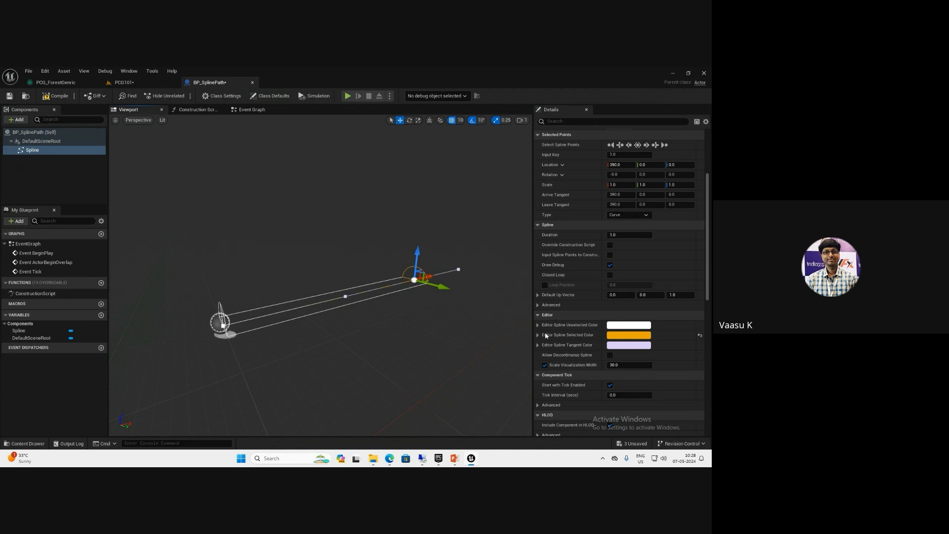
{"action": "left_click", "coordinate": [647, 365]}
{"action": "type", "text": "20"}
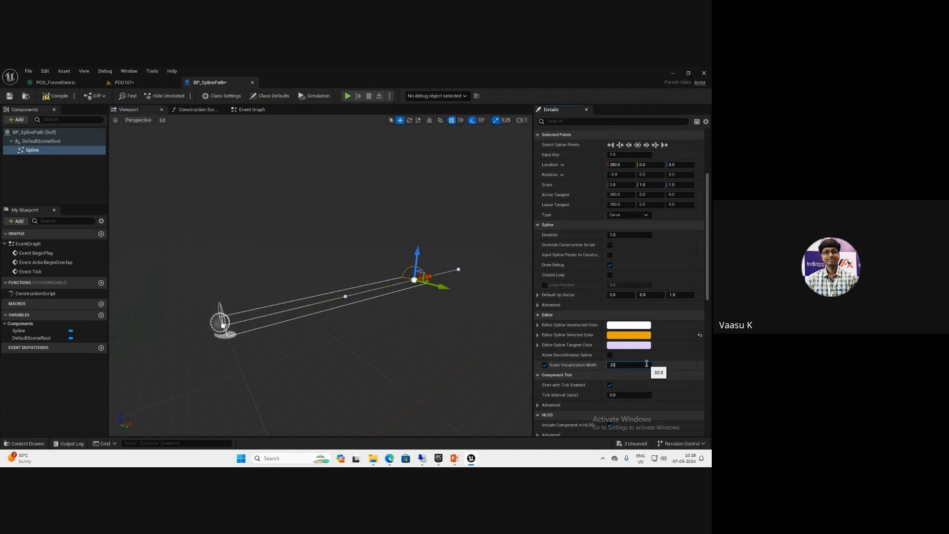
{"action": "type", "text": "0"}
{"action": "key", "text": "Return"}
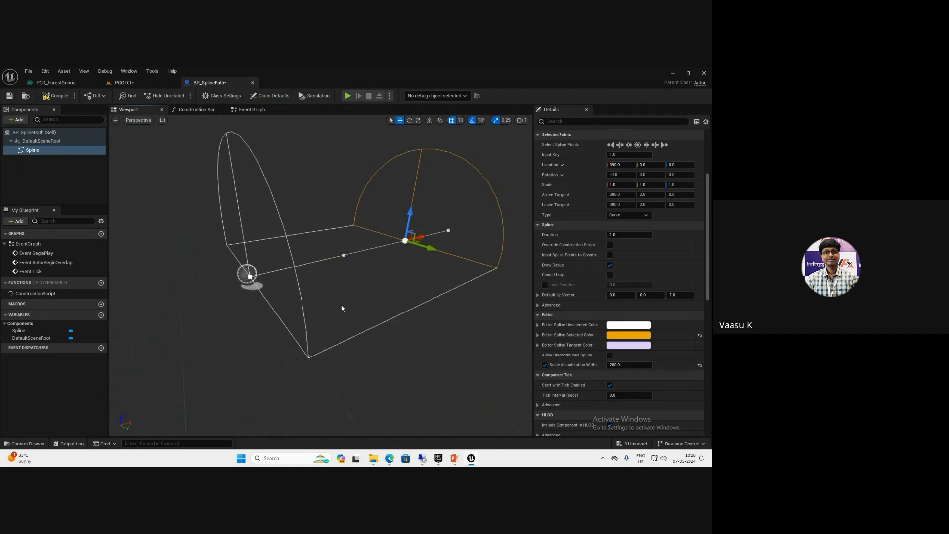
Stretch the spline by moving its end point farther along X to about 1280
{"action": "scroll", "coordinate": [342, 308], "scroll_direction": "down", "scroll_amount": 4}
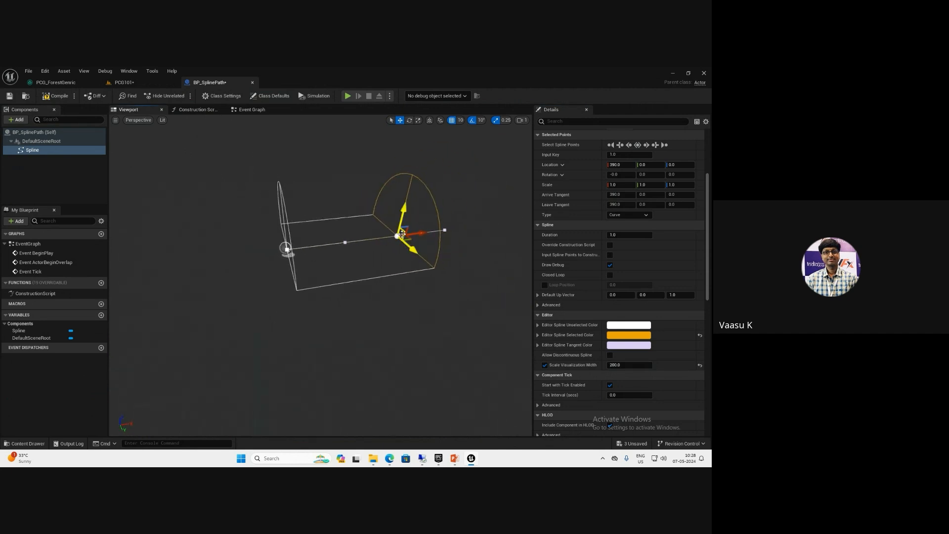
{"action": "left_click_drag", "start_coordinate": [421, 233], "coordinate": [531, 219]}
{"action": "mouse_move", "coordinate": [358, 254]}
{"action": "right_mouse_down"}
{"action": "mouse_move", "coordinate": [397, 253]}
{"action": "mouse_move", "coordinate": [341, 248]}
{"action": "right_mouse_up"}
{"action": "left_click_drag", "start_coordinate": [418, 207], "coordinate": [406, 209]}
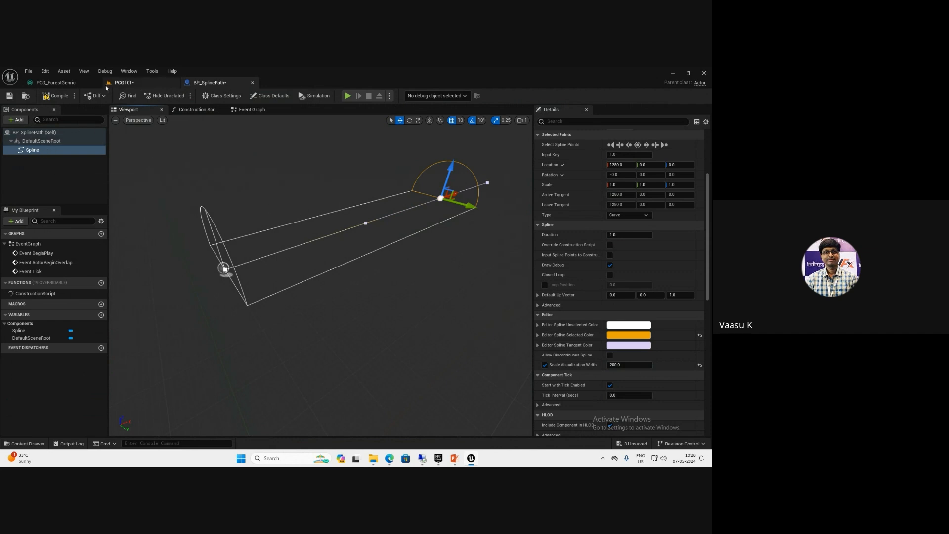
Add an actor tag named Path in BP_SplinePath's class defaults and save the blueprint
{"action": "left_click", "coordinate": [268, 97]}
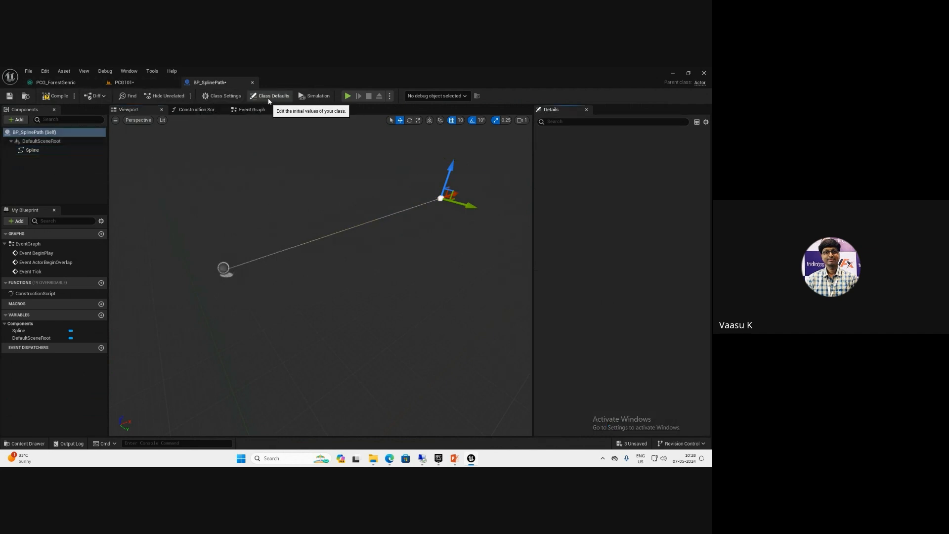
{"action": "left_click", "coordinate": [603, 122]}
{"action": "type", "text": "tag"}
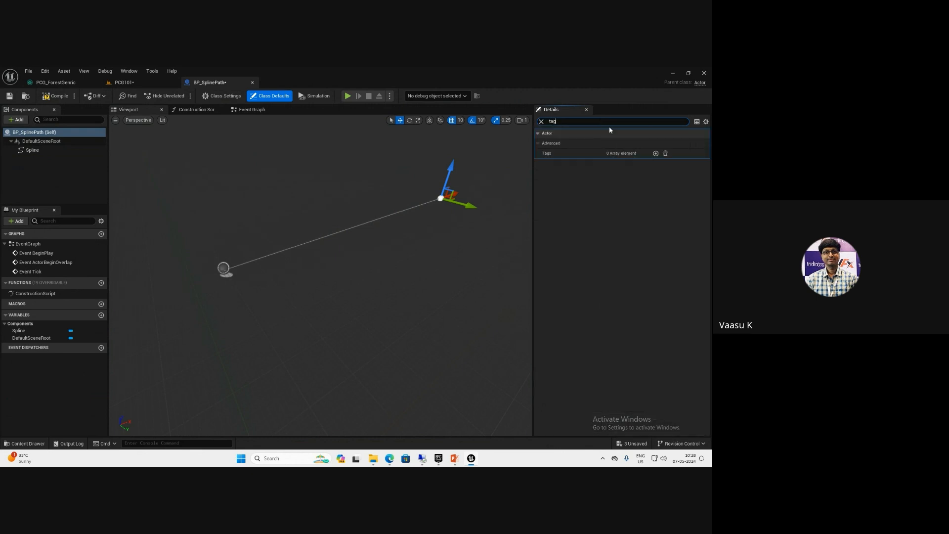
{"action": "left_click", "coordinate": [655, 154]}
{"action": "left_click", "coordinate": [630, 165]}
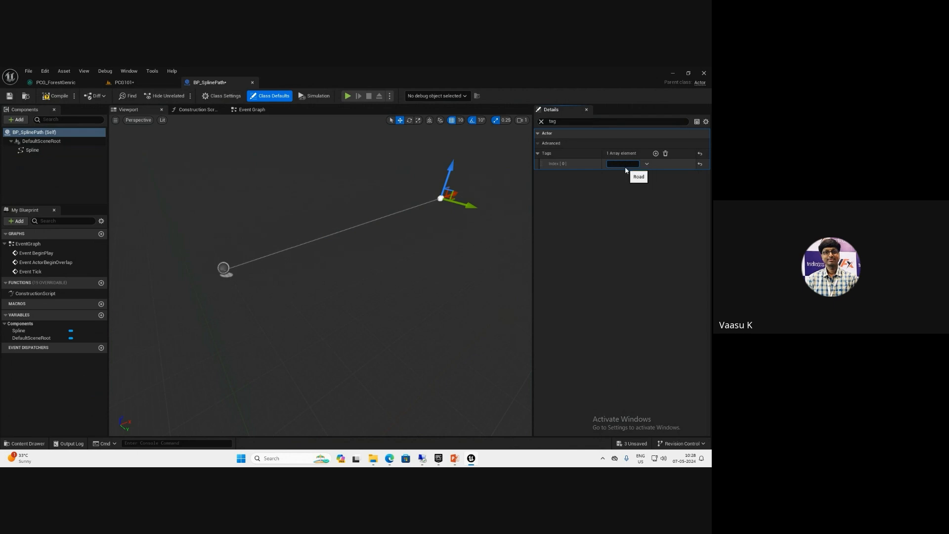
{"action": "left_click", "coordinate": [9, 96]}
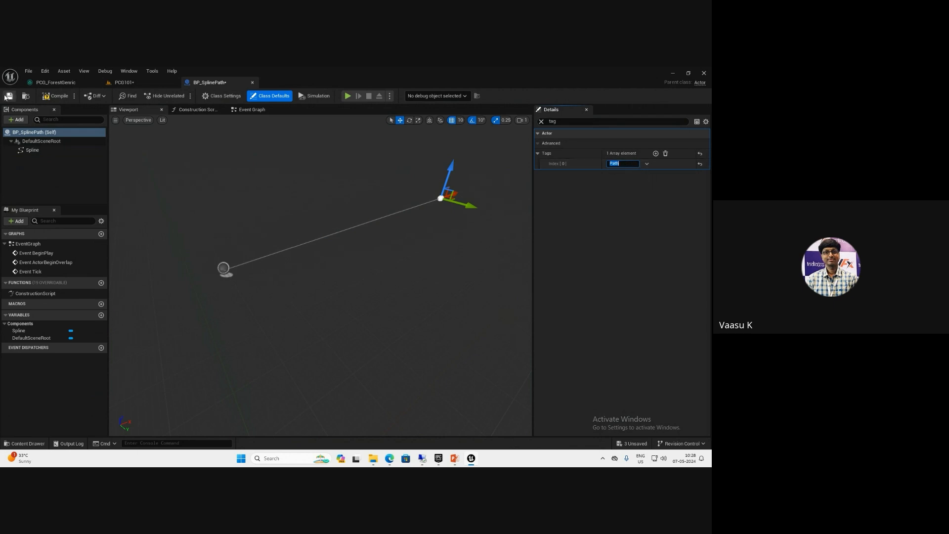
Place the BP_SplinePath blueprint in the PCG101 level on the ground at the front edge of the forest
{"action": "key", "text": "ctrl+space"}
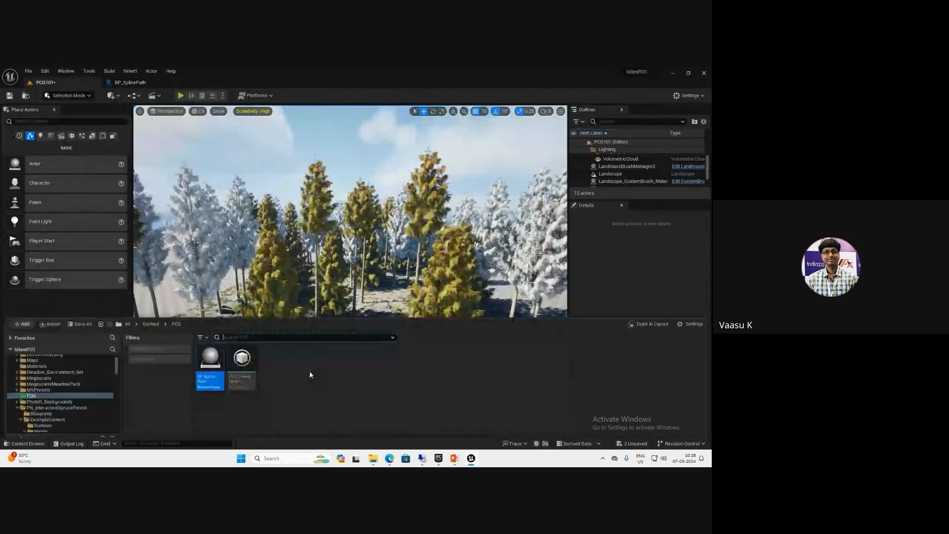
{"action": "left_click_drag", "start_coordinate": [216, 352], "coordinate": [361, 364]}
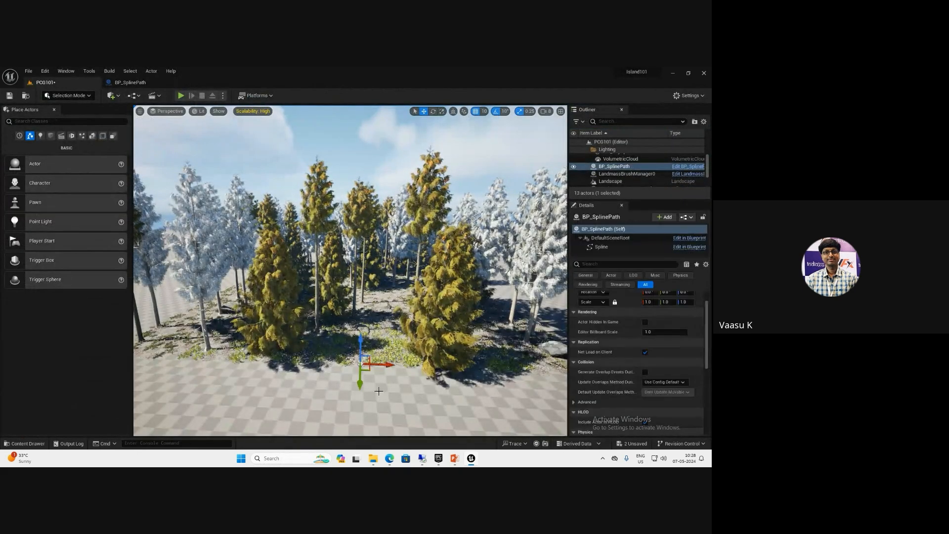
{"action": "right_click_drag", "start_coordinate": [355, 408], "coordinate": [396, 389]}
{"action": "key", "text": "w"}
{"action": "key", "text": "d"}
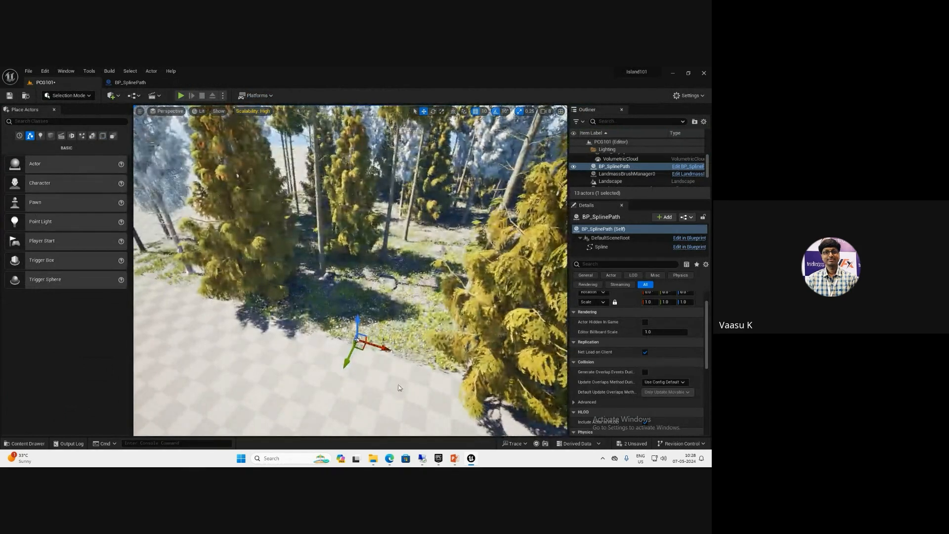
Set the Editor Spline Unselected Color of BP_SplinePath's Spline component to red (FF0000FF)
{"action": "left_click", "coordinate": [130, 83]}
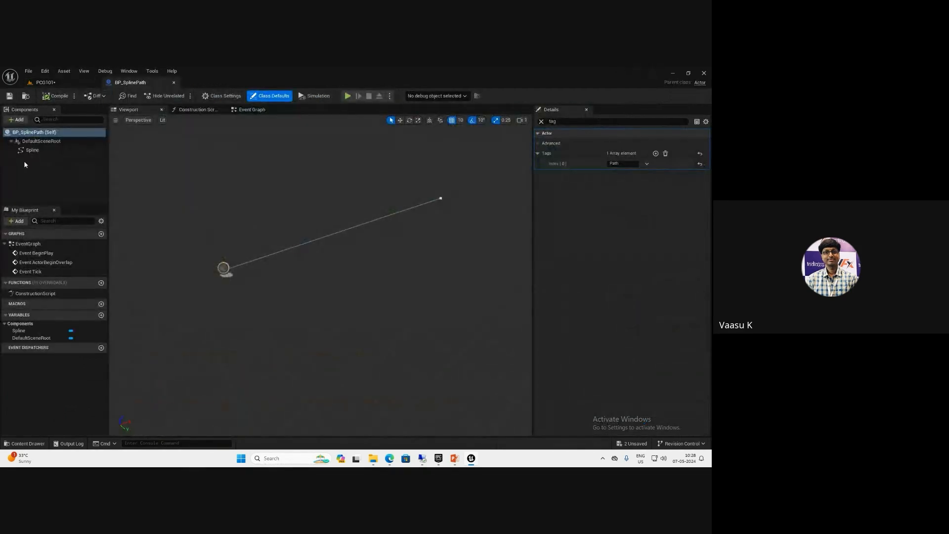
{"action": "left_click", "coordinate": [33, 150]}
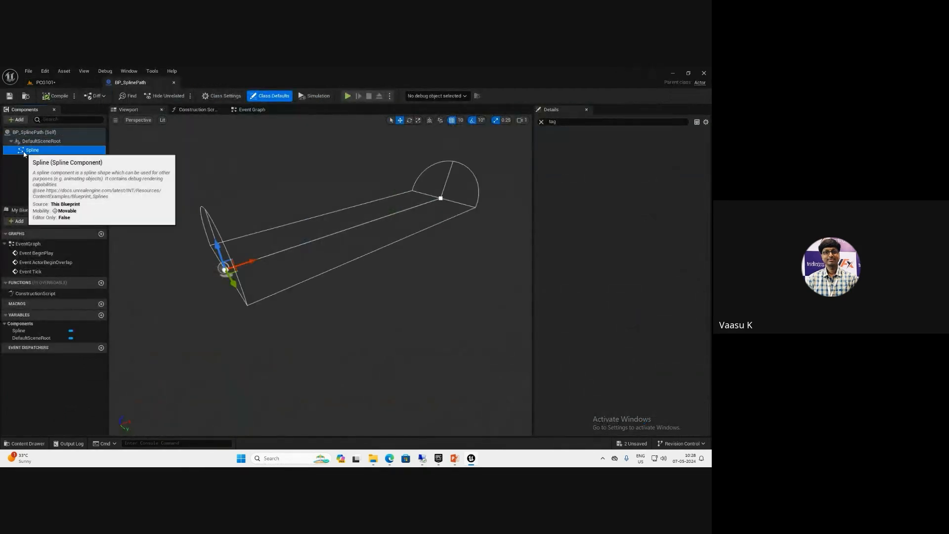
{"action": "left_click", "coordinate": [542, 121]}
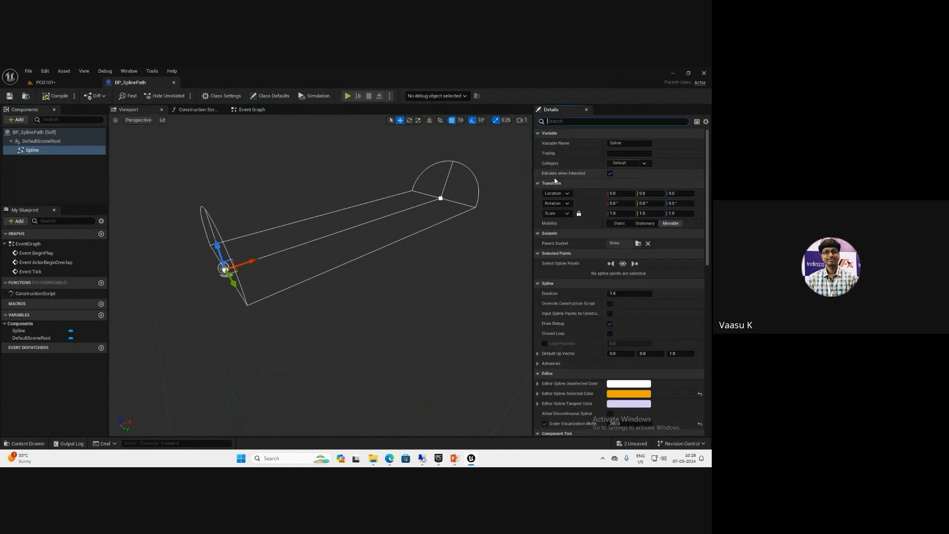
{"action": "left_click", "coordinate": [638, 384]}
{"action": "left_click_drag", "start_coordinate": [562, 346], "coordinate": [560, 275]}
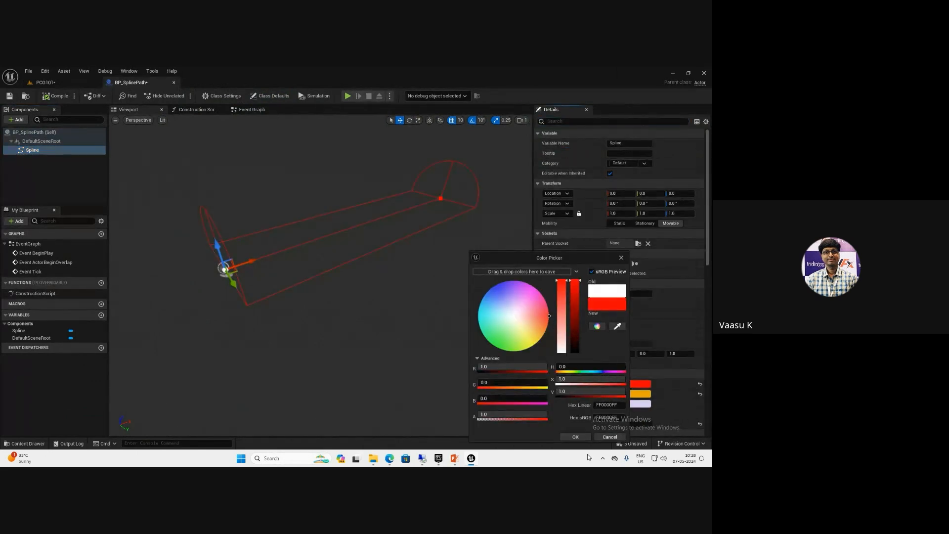
{"action": "left_click", "coordinate": [578, 437]}
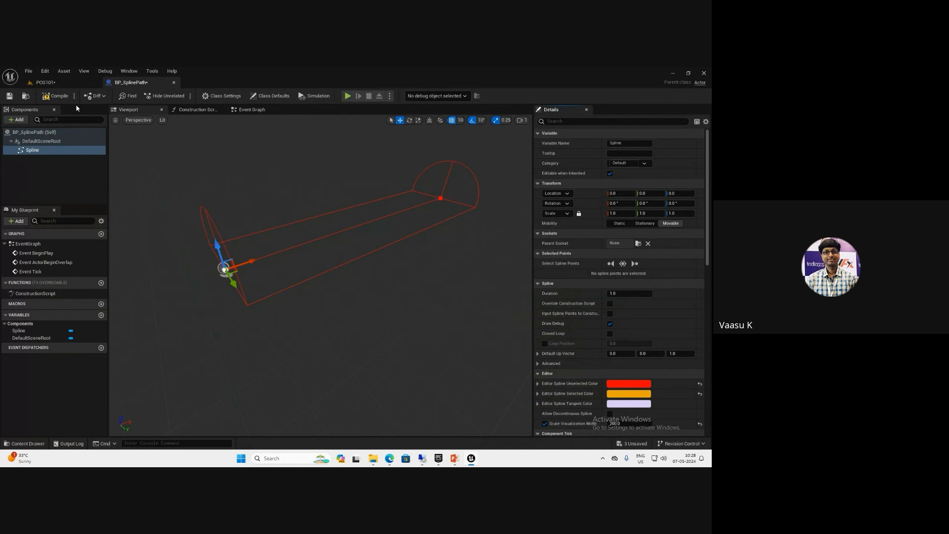
Rotate the placed BP_SplinePath in the PCG101 level about its vertical axis so the spline points into the forest
{"action": "left_click", "coordinate": [44, 82]}
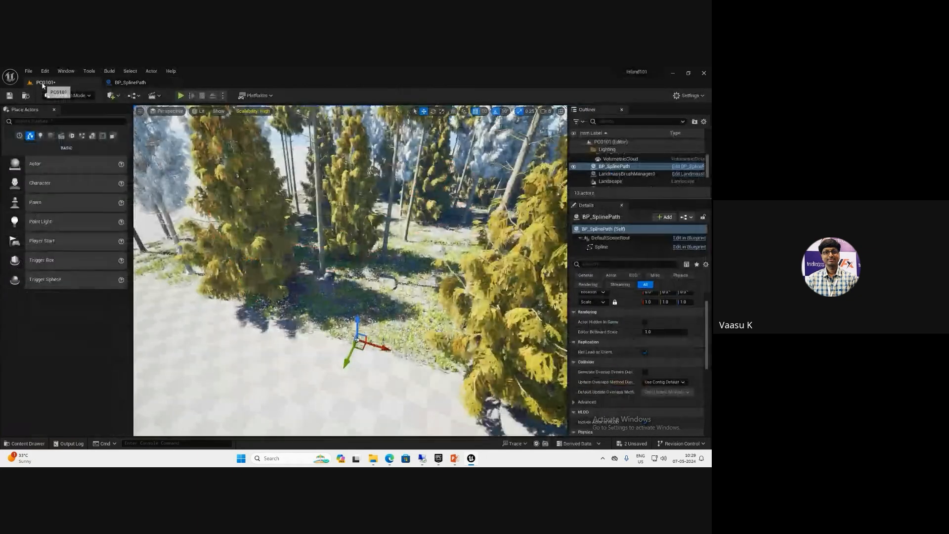
{"action": "right_click_drag", "start_coordinate": [307, 354], "coordinate": [330, 343]}
{"action": "key", "text": "g"}
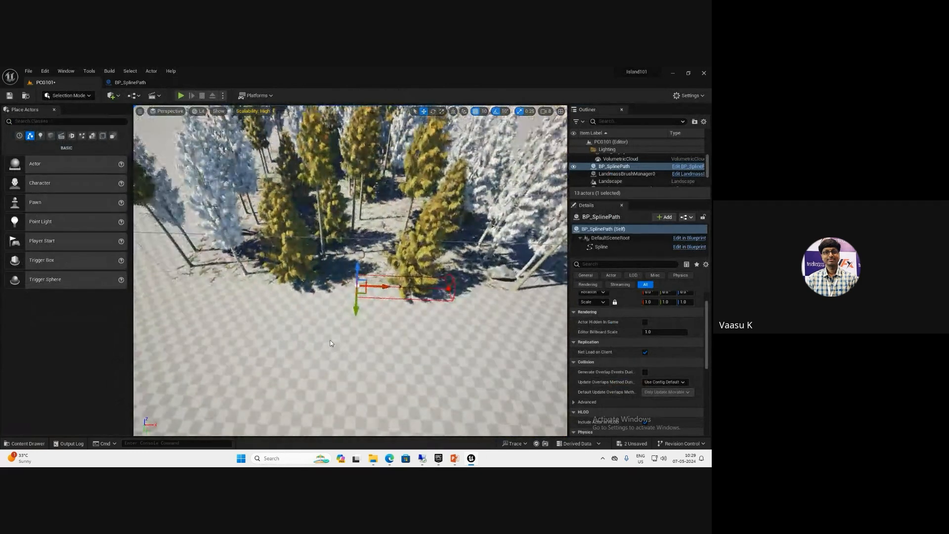
{"action": "key", "text": "e"}
{"action": "left_click_drag", "start_coordinate": [393, 308], "coordinate": [593, 251]}
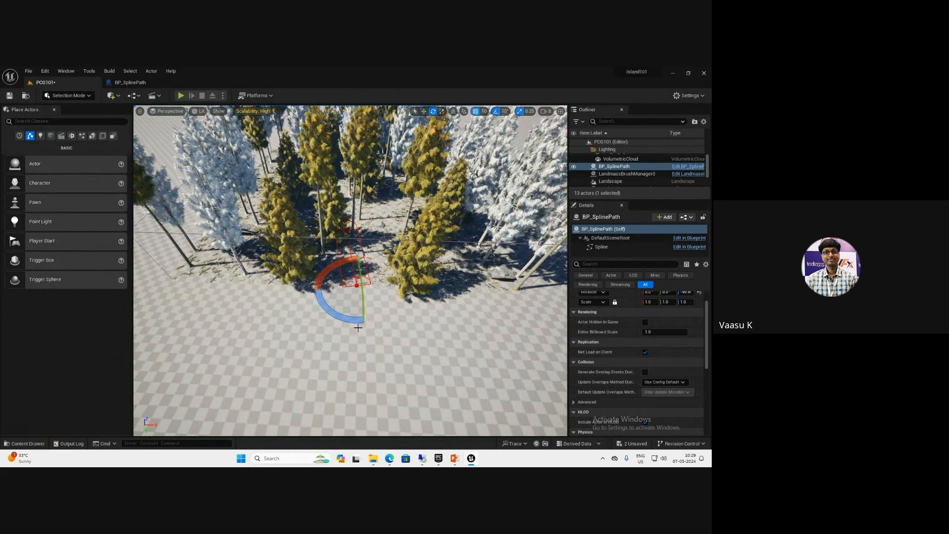
{"action": "left_click_drag", "start_coordinate": [347, 323], "coordinate": [329, 287]}
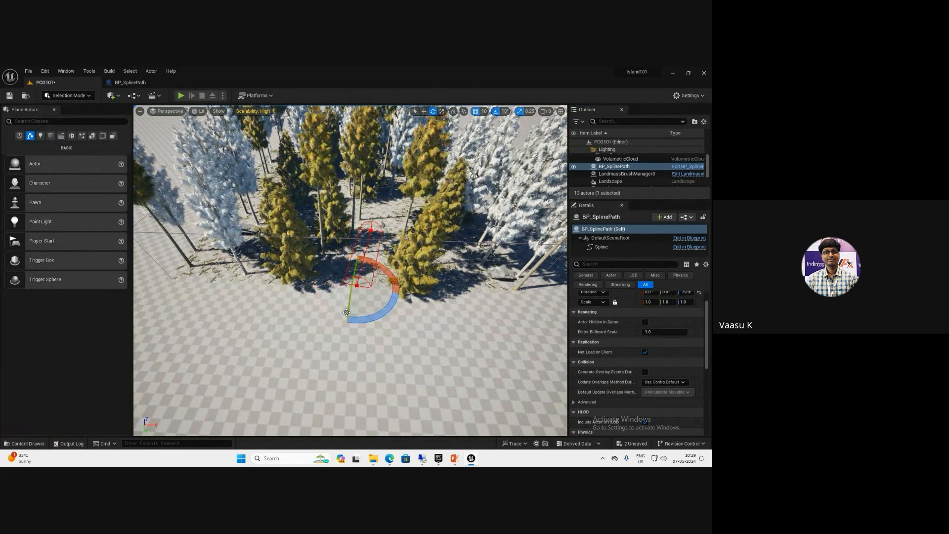
Move the spline's end point deeper into the forest, between the first rows of trees
{"action": "right_click_drag", "start_coordinate": [328, 287], "coordinate": [301, 309]}
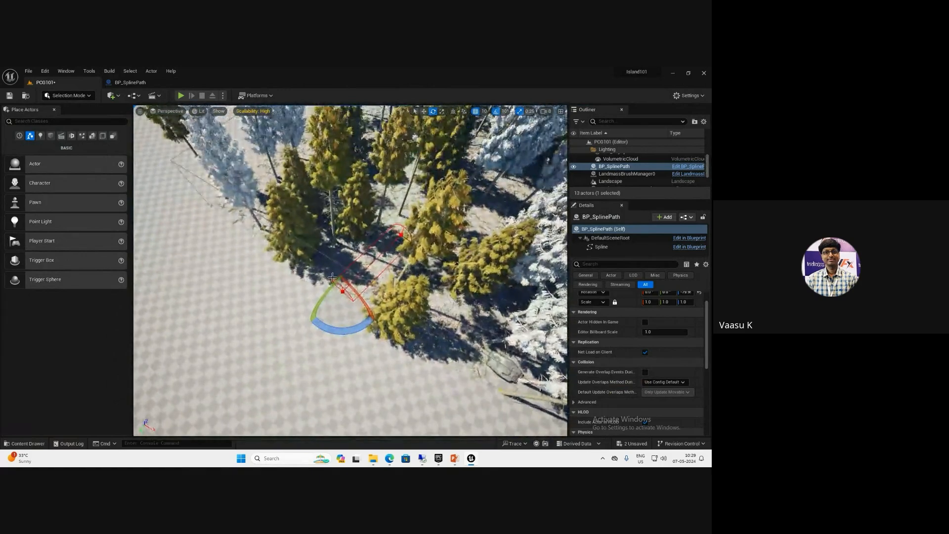
{"action": "left_click", "coordinate": [401, 236]}
{"action": "key", "text": "w"}
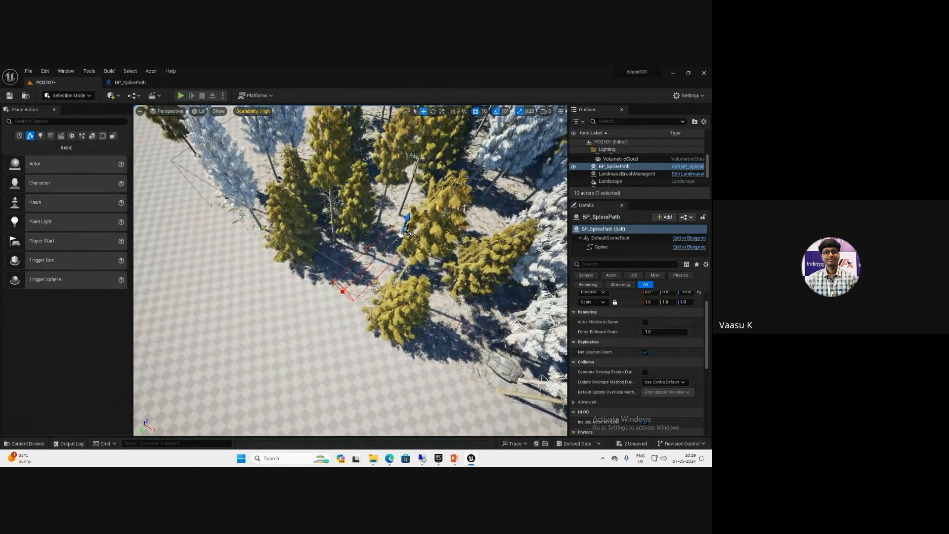
{"action": "left_click_drag", "start_coordinate": [411, 227], "coordinate": [468, 210]}
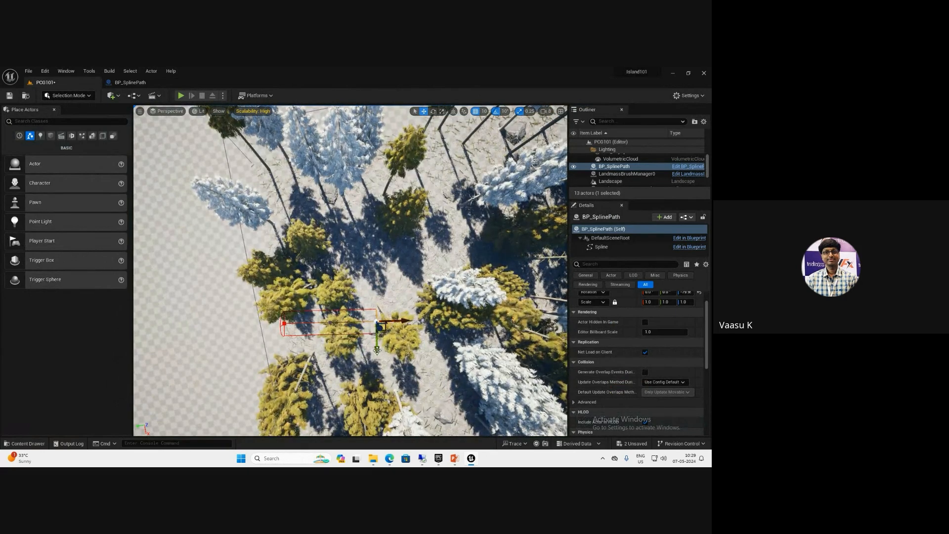
{"action": "left_click_drag", "start_coordinate": [376, 350], "coordinate": [368, 317]}
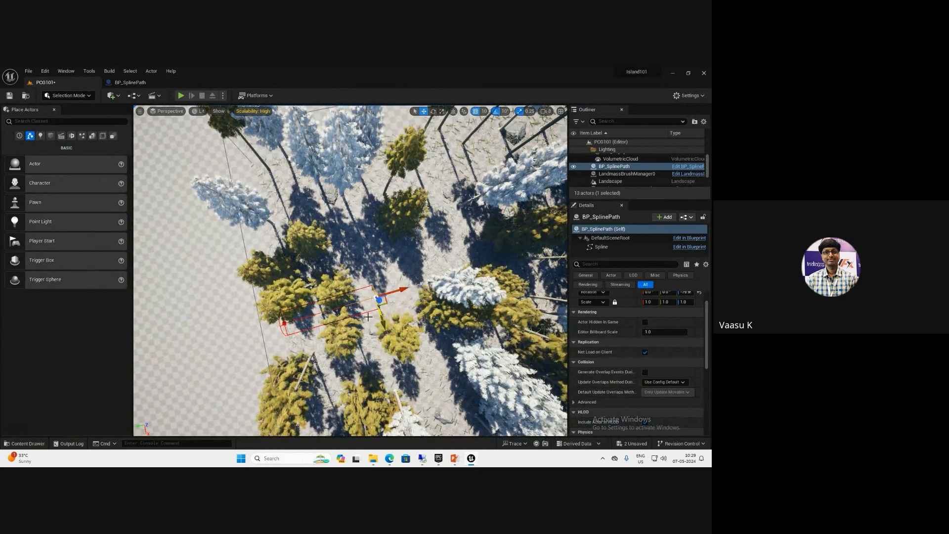
Extend the spline with new points from its end, curving through the forest and out past the far edge
{"action": "mouse_move", "coordinate": [399, 294]}
{"action": "right_mouse_down"}
{"action": "mouse_move", "coordinate": [406, 292]}
{"action": "mouse_move", "coordinate": [396, 284]}
{"action": "right_mouse_up"}
{"action": "left_click_drag", "start_coordinate": [397, 284], "coordinate": [504, 204], "text": "alt"}
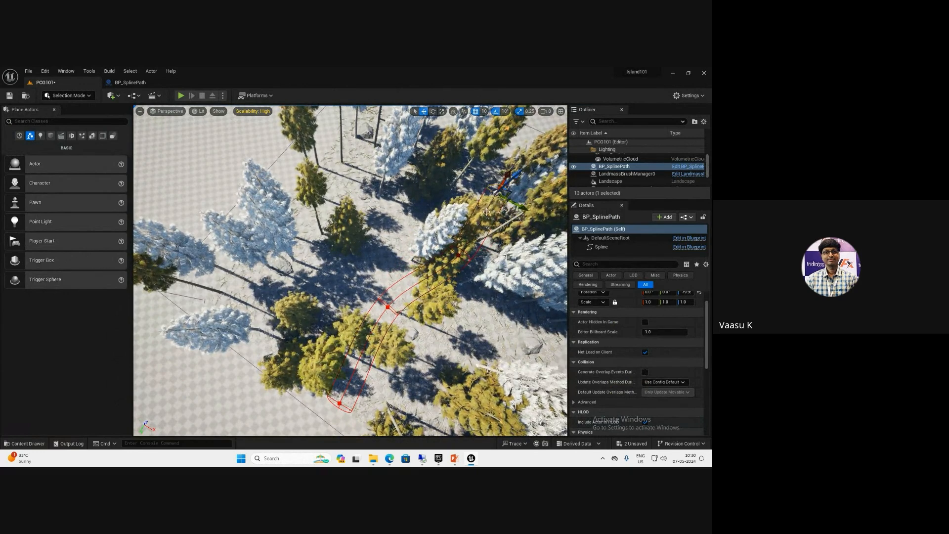
{"action": "right_click_drag", "start_coordinate": [472, 209], "coordinate": [469, 230]}
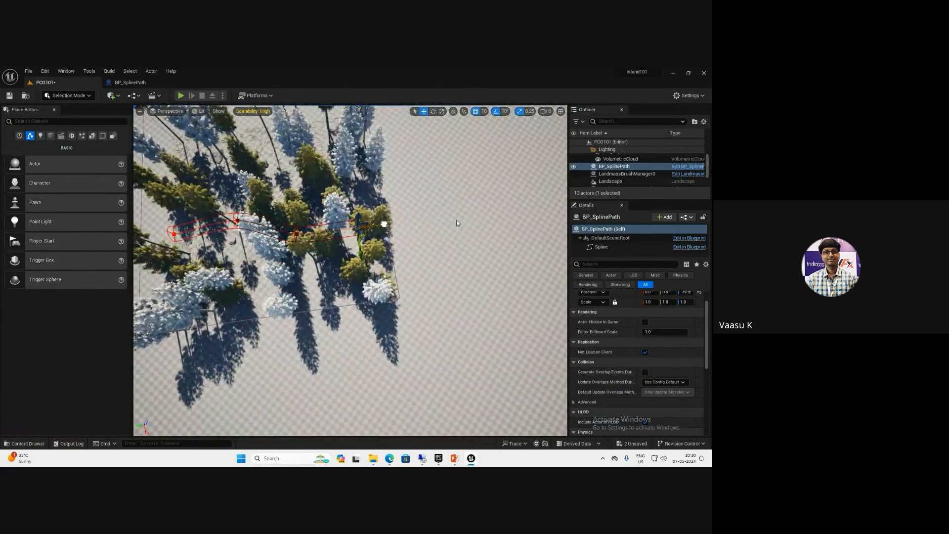
{"action": "left_click_drag", "start_coordinate": [385, 225], "coordinate": [468, 221], "text": "alt"}
Extend the spline from its start point with a new point on the open ground in front of the forest
{"action": "right_click_drag", "start_coordinate": [467, 221], "coordinate": [299, 275]}
{"action": "left_click", "coordinate": [377, 278]}
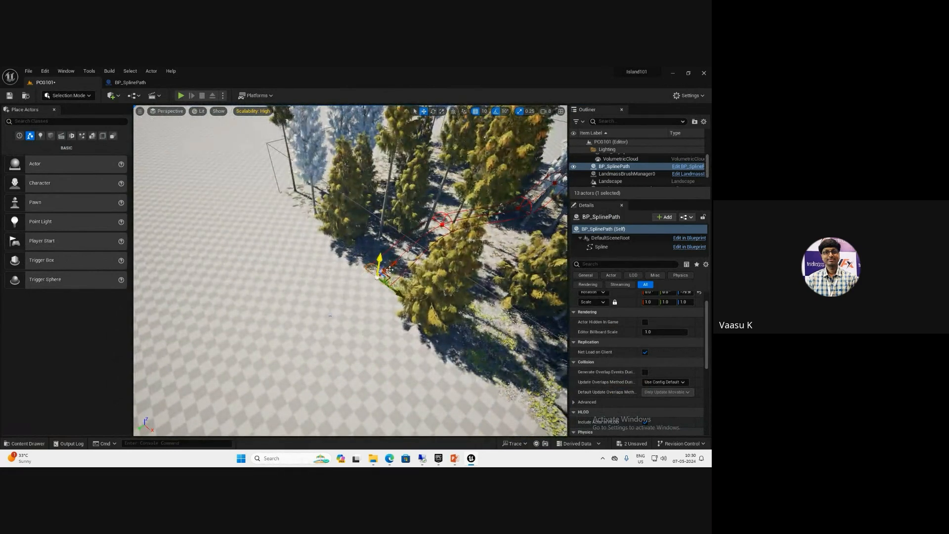
{"action": "left_click_drag", "start_coordinate": [360, 292], "coordinate": [297, 343], "text": "alt"}
{"action": "mouse_move", "coordinate": [336, 308]}
{"action": "right_mouse_down"}
{"action": "mouse_move", "coordinate": [393, 258]}
{"action": "mouse_move", "coordinate": [346, 317]}
{"action": "right_mouse_up"}
{"action": "scroll", "coordinate": [386, 262], "scroll_direction": "up", "scroll_amount": 5}
{"action": "scroll", "coordinate": [383, 269], "scroll_direction": "down", "scroll_amount": 8}
{"action": "scroll", "coordinate": [384, 269], "scroll_direction": "up", "scroll_amount": 5}
{"action": "scroll", "coordinate": [383, 268], "scroll_direction": "down", "scroll_amount": 5}
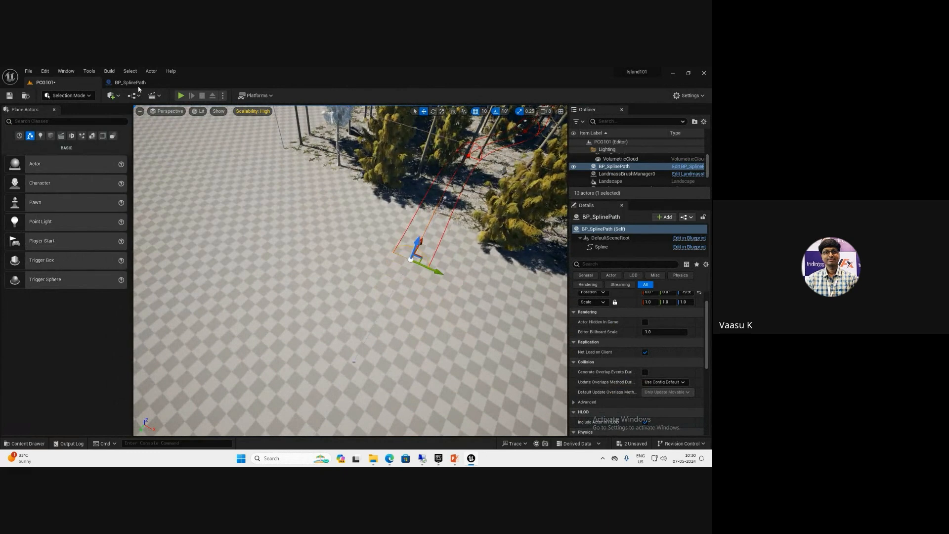
Open the PCG_ForestGenric graph from the project's PCG folder
{"action": "left_click", "coordinate": [132, 83]}
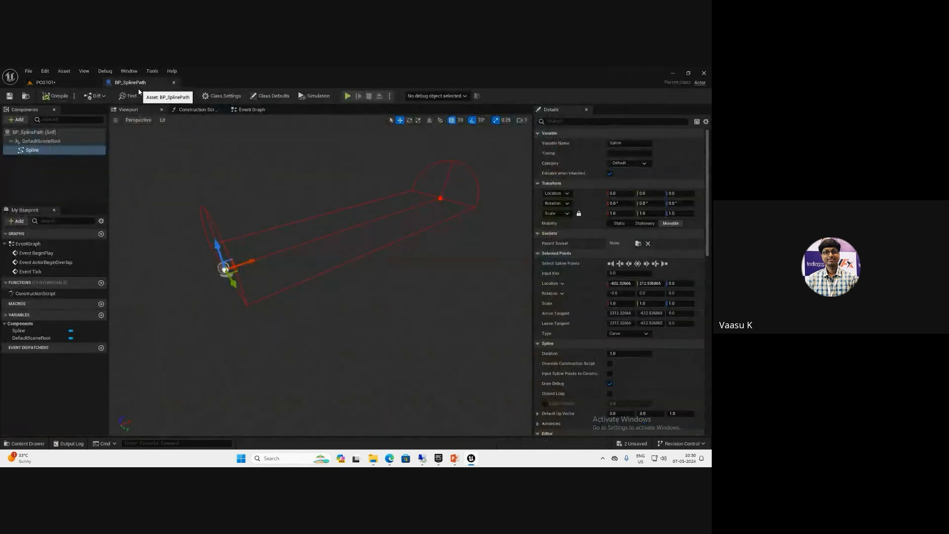
{"action": "left_click", "coordinate": [82, 86]}
{"action": "key", "text": "ctrl+space"}
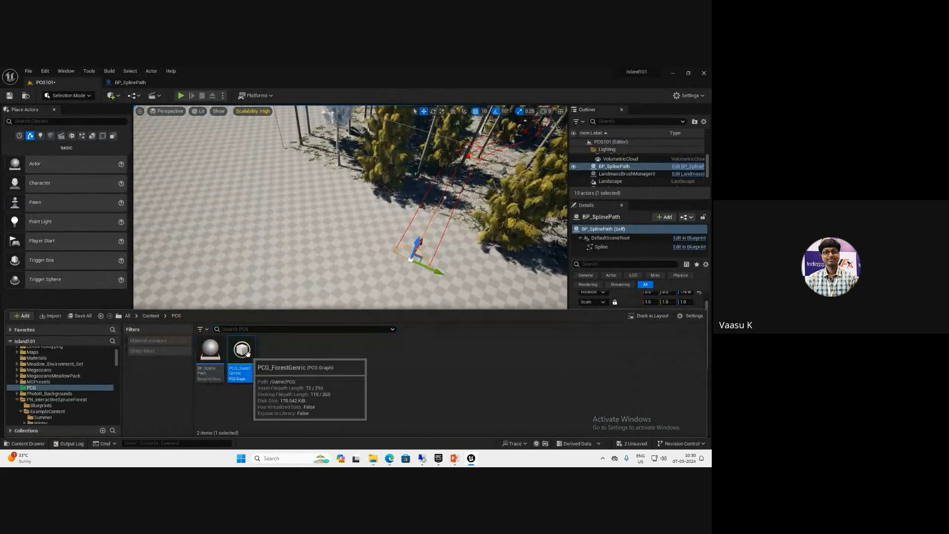
{"action": "double_click", "coordinate": [249, 363]}
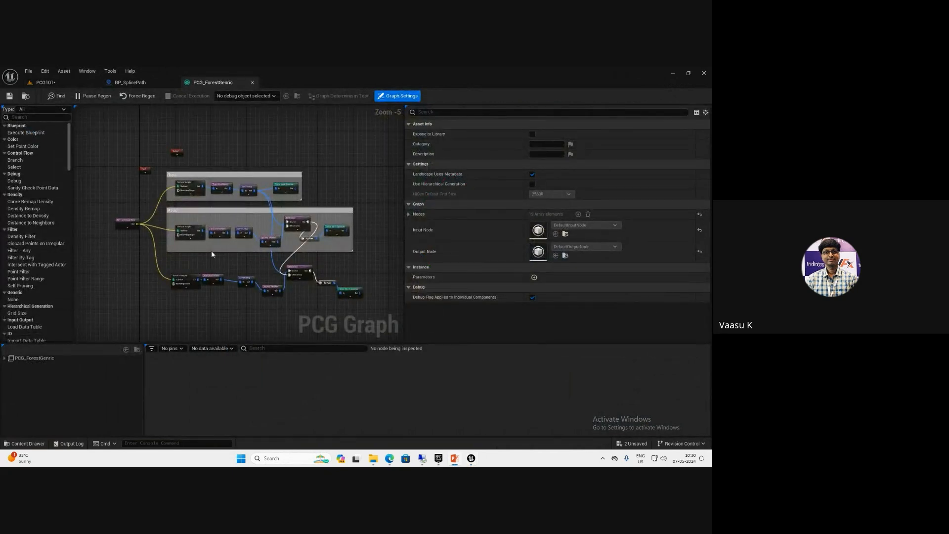
Add a Get Spline Data node in the empty area below the lowest Surface Sampler chain
{"action": "scroll", "coordinate": [212, 255], "scroll_direction": "up", "scroll_amount": 4}
{"action": "right_click_drag", "start_coordinate": [194, 288], "coordinate": [173, 328]}
{"action": "right_click", "coordinate": [161, 330]}
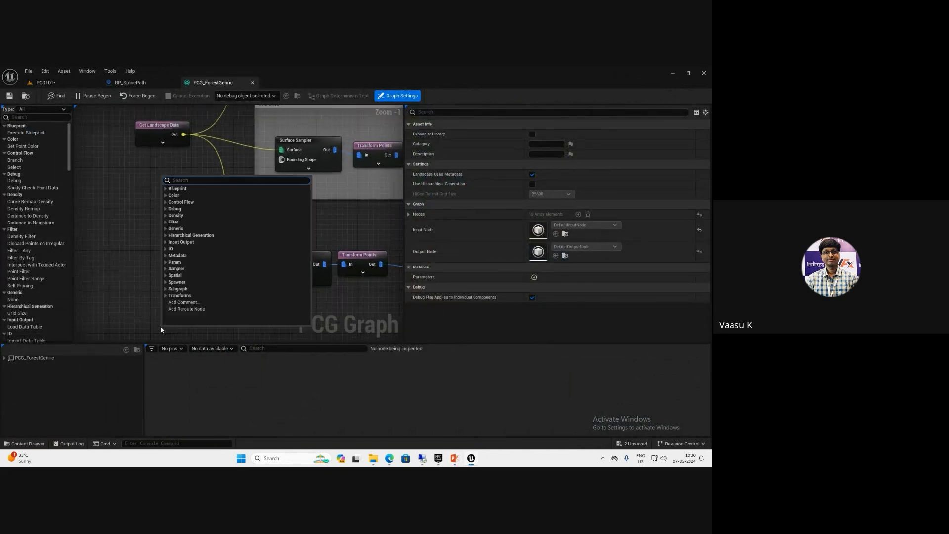
{"action": "type", "text": "gt"}
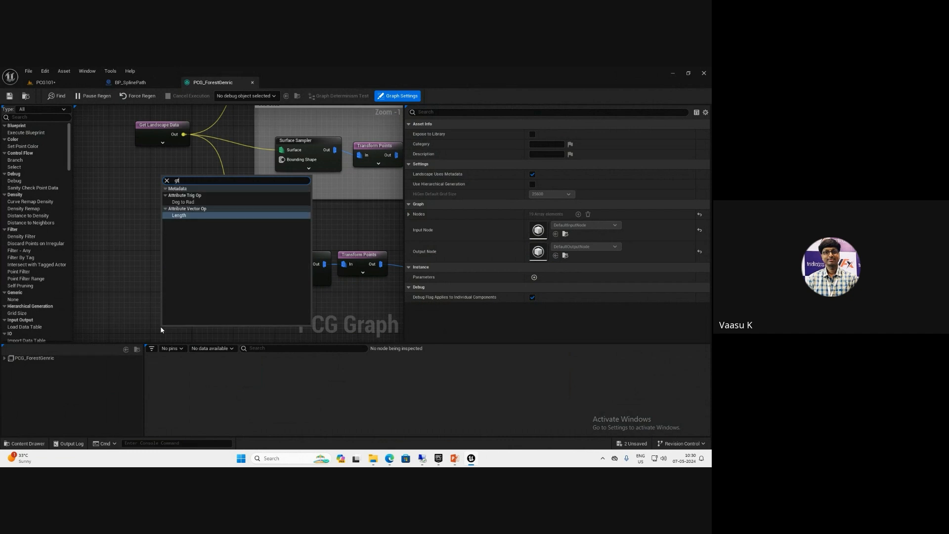
{"action": "key", "text": "BackSpace"}
{"action": "type", "text": "et"}
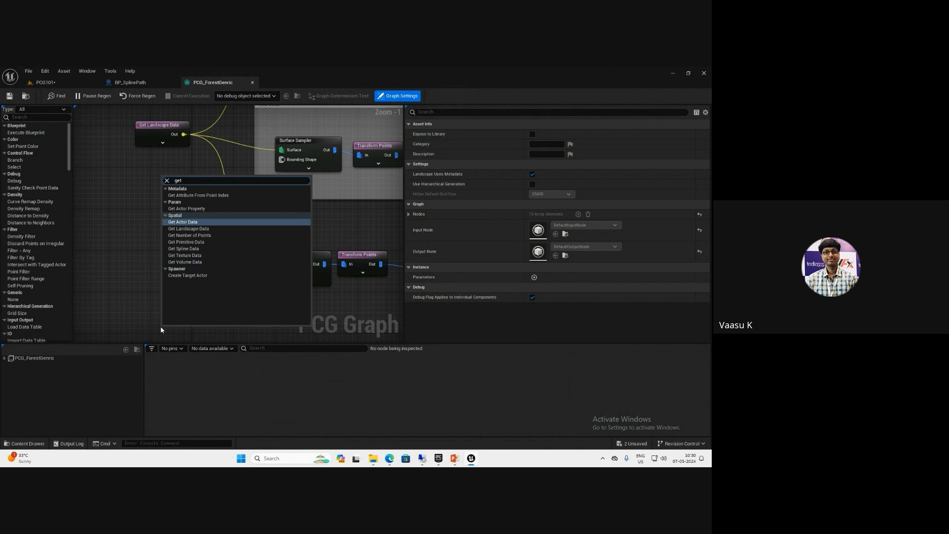
{"action": "type", "text": "s"}
{"action": "key", "text": "Return"}
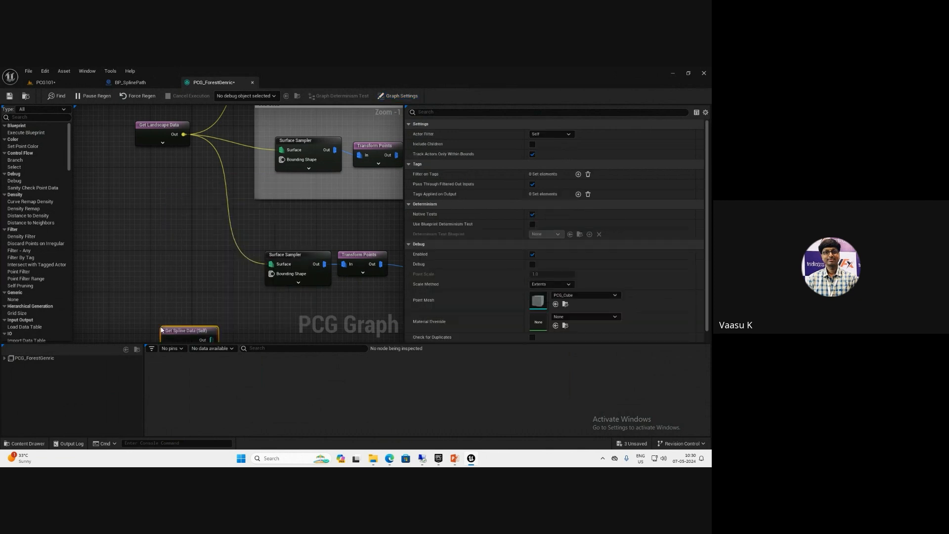
{"action": "right_click_drag", "start_coordinate": [168, 309], "coordinate": [189, 237]}
{"action": "left_click_drag", "start_coordinate": [203, 262], "coordinate": [228, 278]}
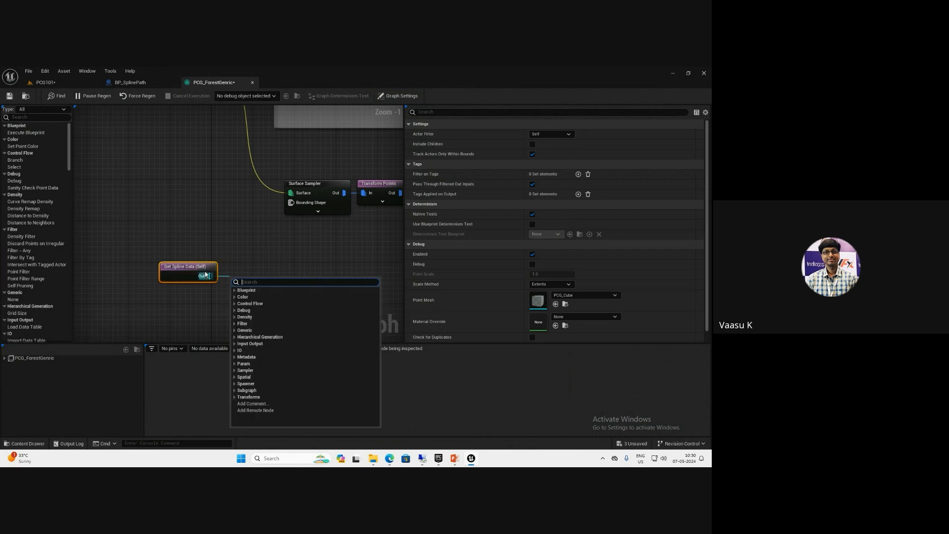
{"action": "left_click", "coordinate": [203, 272]}
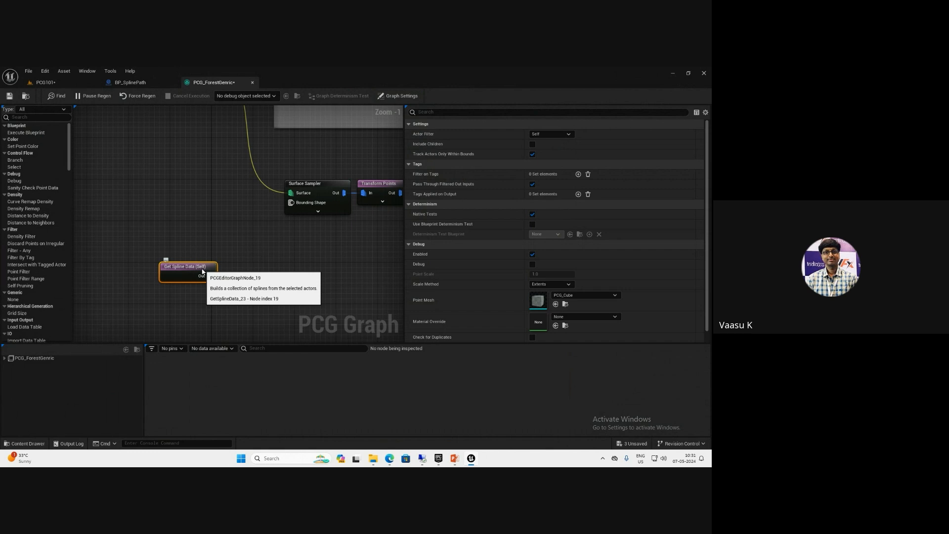
Set the Get Spline Data node's Actor Filter to All World Actors and its Actor Selection to By Tag
{"action": "left_click", "coordinate": [551, 134]}
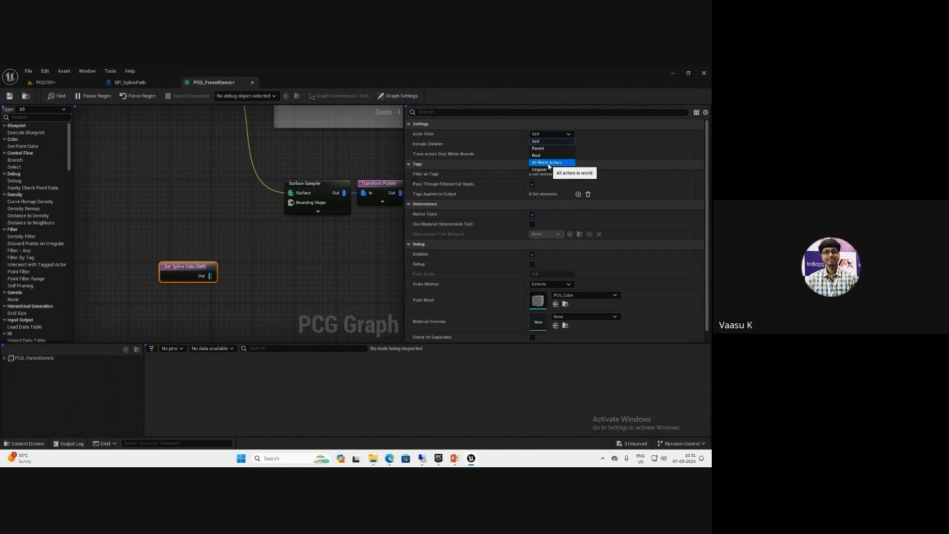
{"action": "left_click", "coordinate": [547, 163]}
{"action": "left_click", "coordinate": [542, 154]}
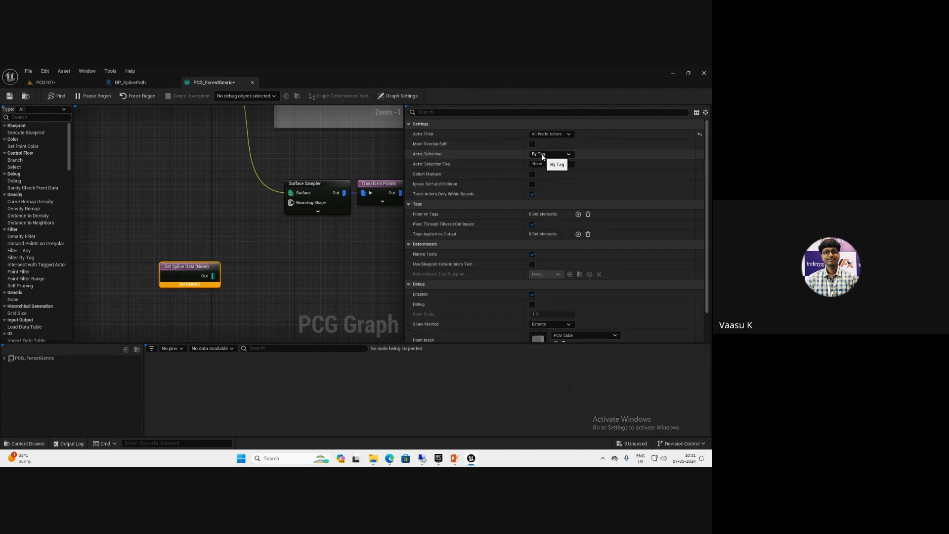
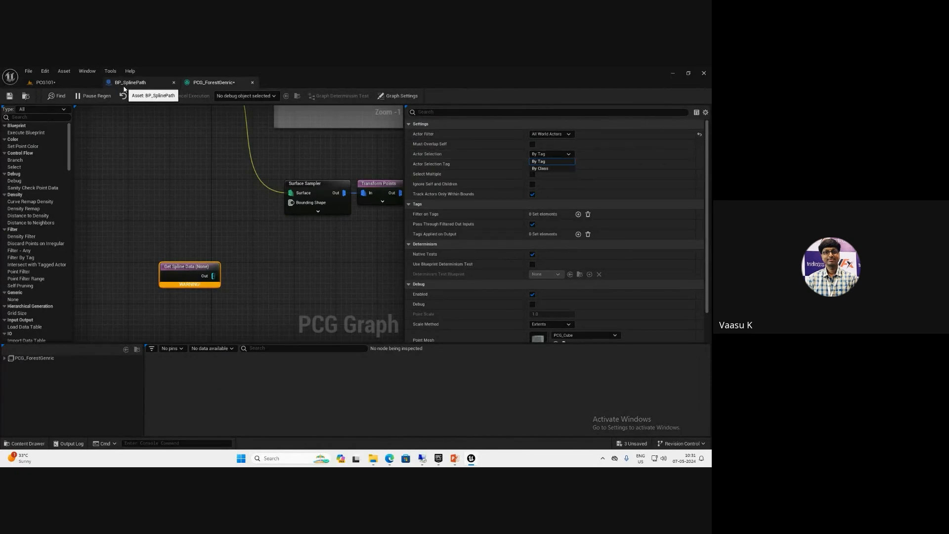
{"action": "left_click", "coordinate": [544, 162]}
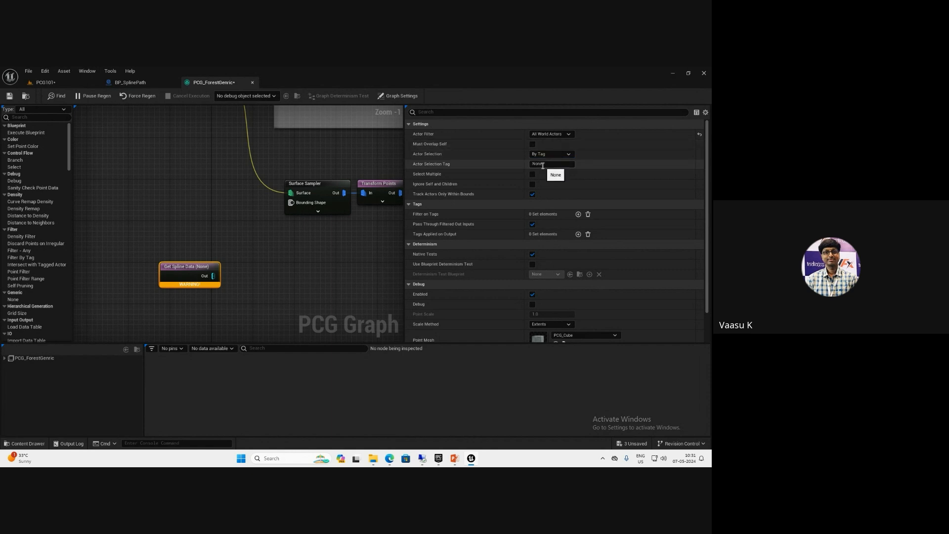
Copy the Path tag from the Tags array in BP_SplinePath's class defaults
{"action": "left_click", "coordinate": [545, 164]}
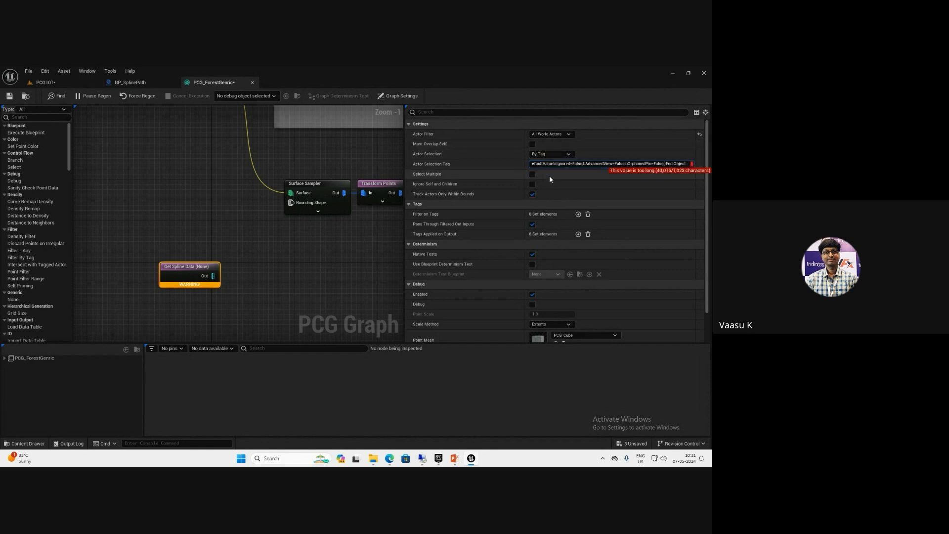
{"action": "left_click", "coordinate": [130, 82]}
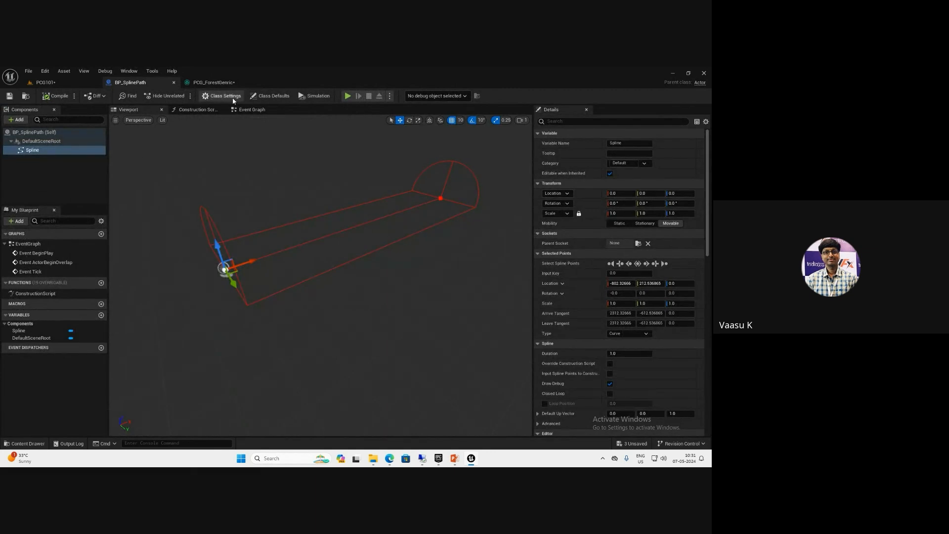
{"action": "left_click", "coordinate": [268, 98]}
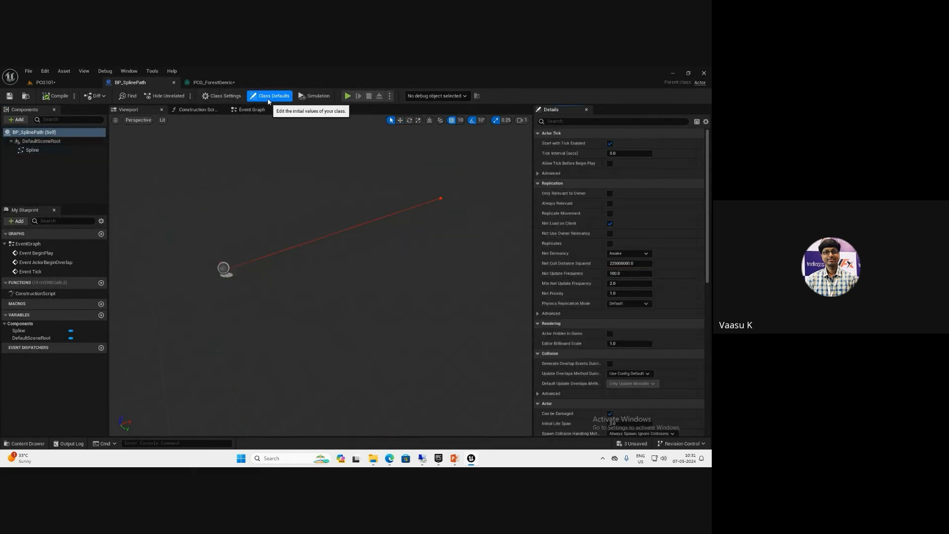
{"action": "left_click", "coordinate": [596, 122]}
{"action": "type", "text": "tag"}
{"action": "left_click", "coordinate": [621, 164]}
{"action": "key", "text": "ctrl+c"}
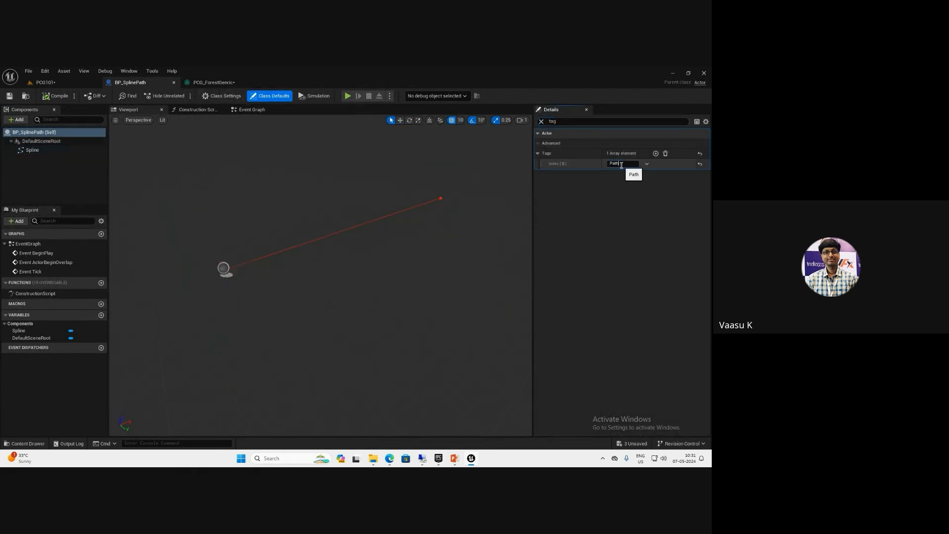
Set the Get Spline Data node's Actor Selection Tag to Path in the PCG_ForestGenric graph
{"action": "left_click", "coordinate": [214, 82]}
{"action": "left_click", "coordinate": [547, 164]}
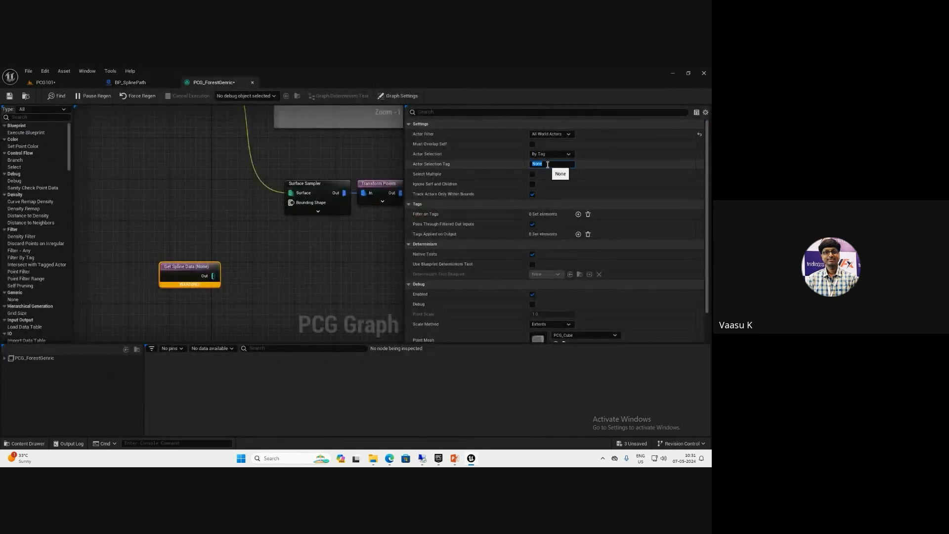
{"action": "key", "text": "ctrl+v"}
{"action": "left_click", "coordinate": [334, 278]}
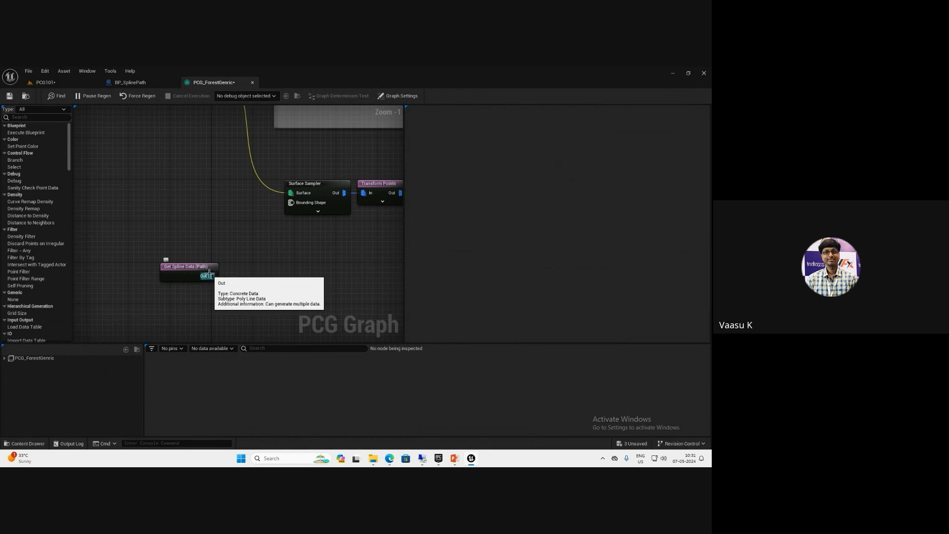
Add a Spline Sampler node fed by the Get Spline Data node's output
{"action": "left_click_drag", "start_coordinate": [209, 275], "coordinate": [248, 271]}
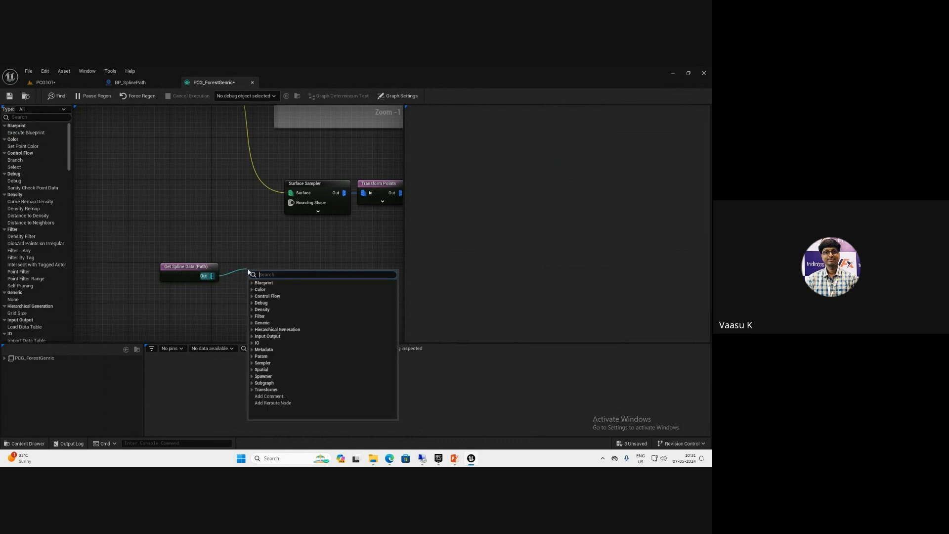
{"action": "type", "text": "spli"}
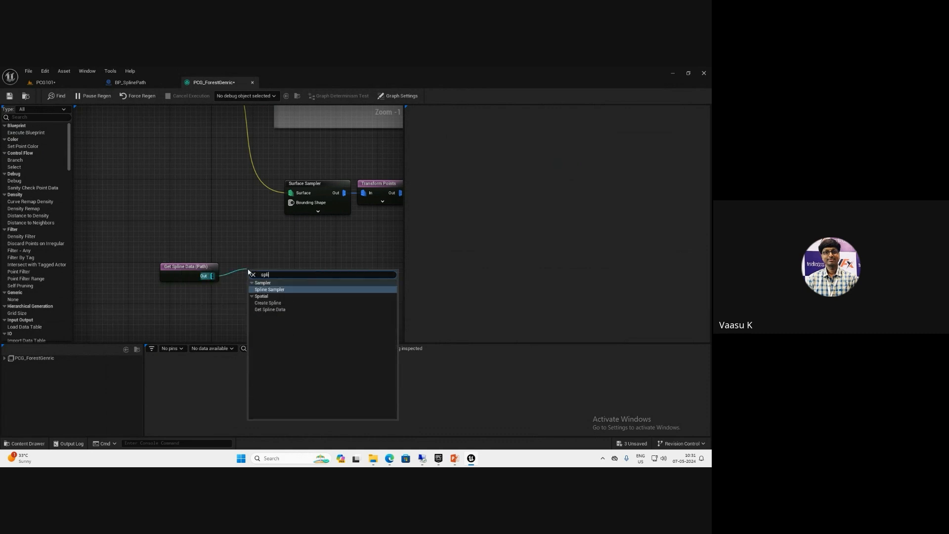
{"action": "key", "text": "Return"}
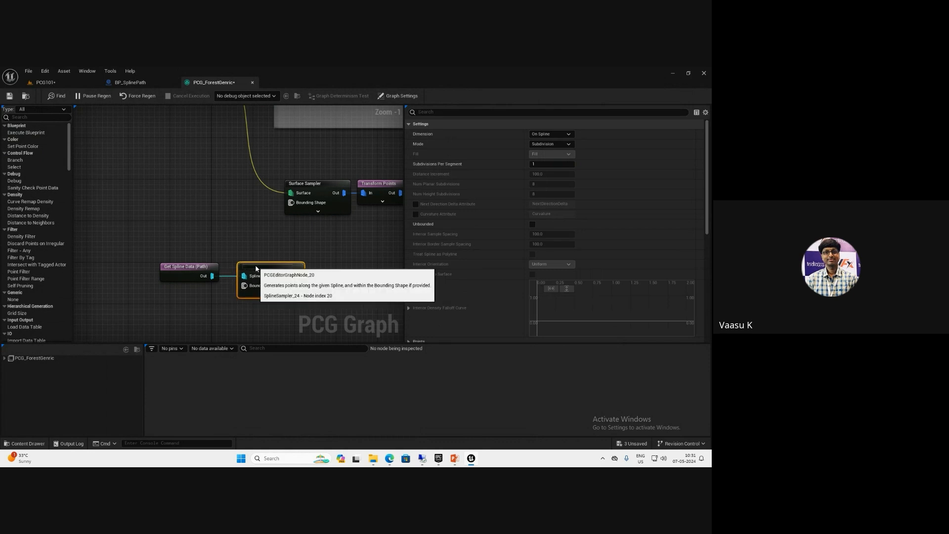
{"action": "left_click", "coordinate": [306, 230]}
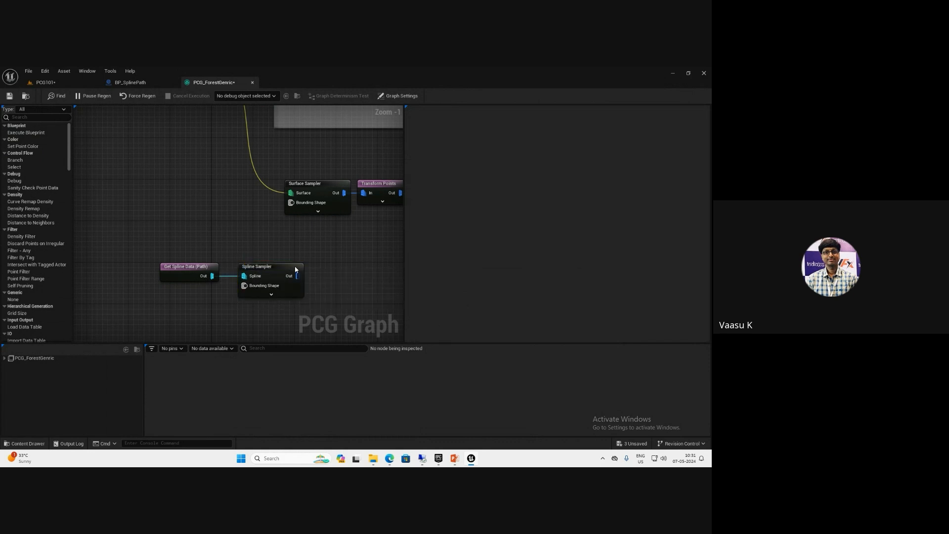
{"action": "left_click", "coordinate": [294, 268]}
Disable the Static Mesh Spawner nodes in the two upper comment groups
{"action": "right_click_drag", "start_coordinate": [274, 233], "coordinate": [236, 307]}
{"action": "scroll", "coordinate": [236, 308], "scroll_direction": "down", "scroll_amount": 3}
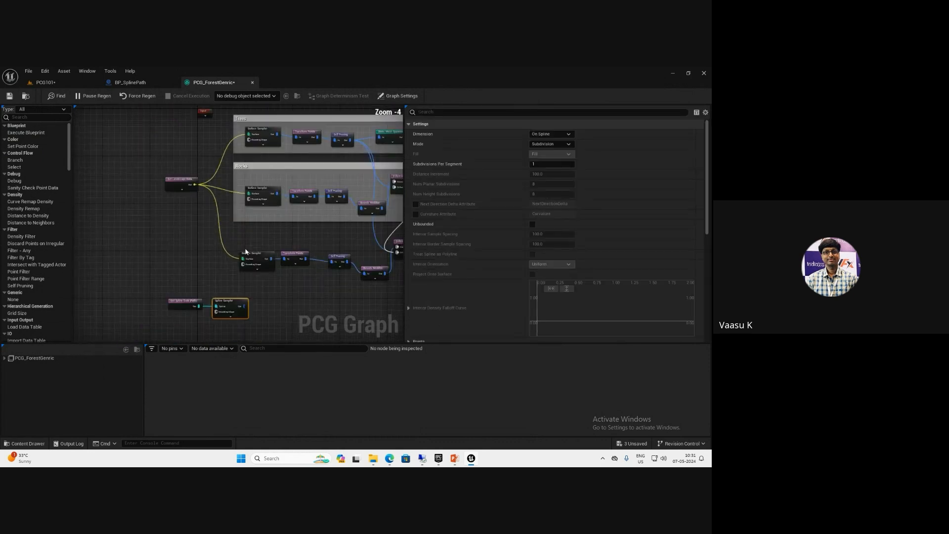
{"action": "left_click", "coordinate": [348, 216]}
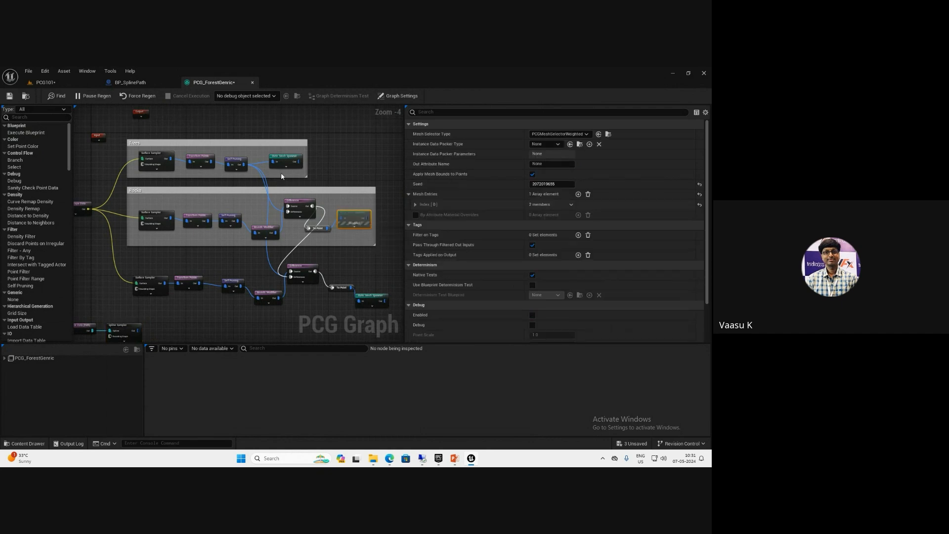
{"action": "left_click", "coordinate": [291, 162]}
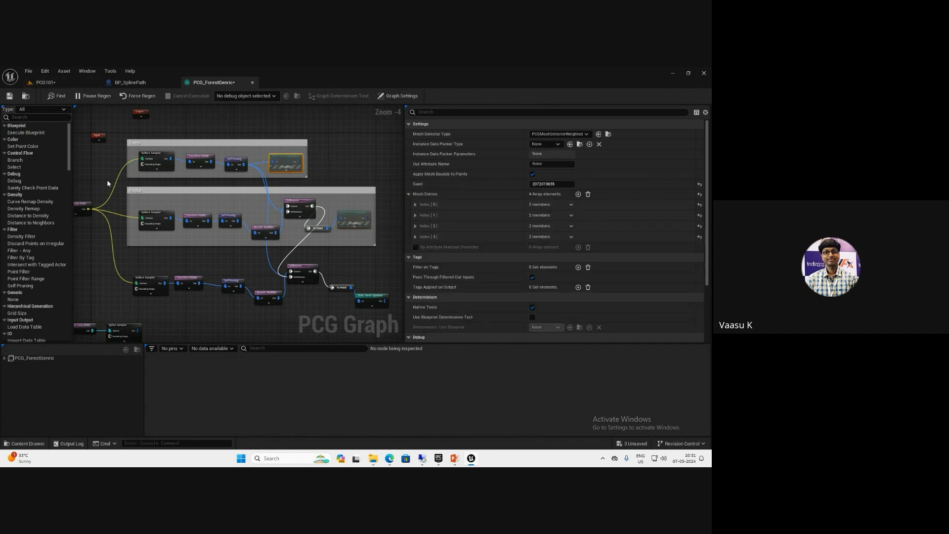
Turn on debug display for the Spline Sampler node and check the spline in the PCG101 level
{"action": "right_click_drag", "start_coordinate": [129, 331], "coordinate": [305, 240]}
{"action": "left_click", "coordinate": [202, 274]}
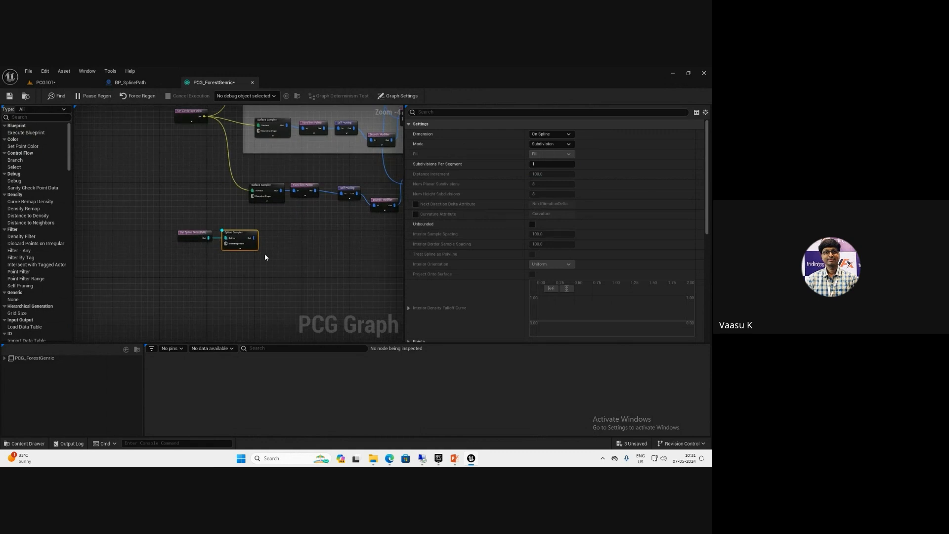
{"action": "left_click", "coordinate": [52, 82]}
{"action": "right_click_drag", "start_coordinate": [354, 277], "coordinate": [328, 275]}
{"action": "scroll", "coordinate": [362, 226], "scroll_direction": "up", "scroll_amount": 4}
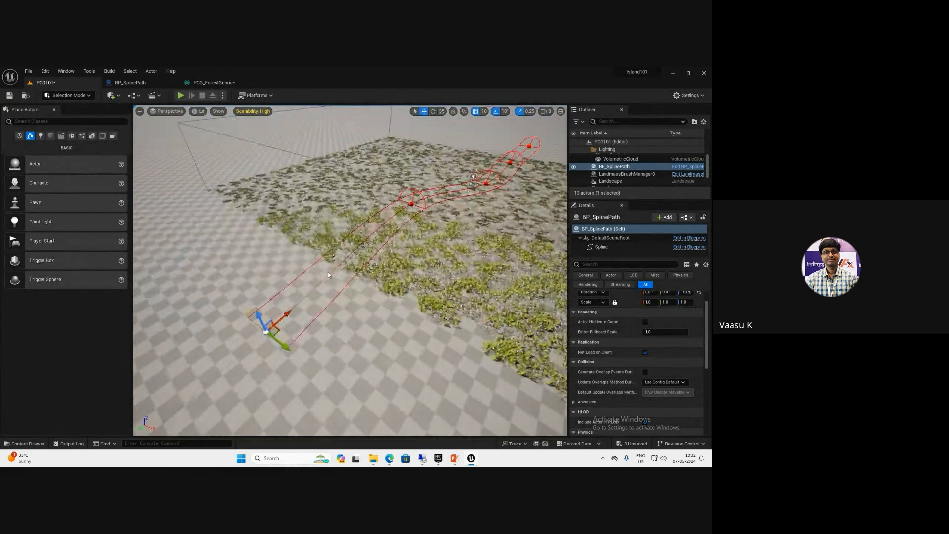
Close the BP_SplinePath blueprint and return to the PCG_ForestGenric graph
{"action": "left_click", "coordinate": [130, 82]}
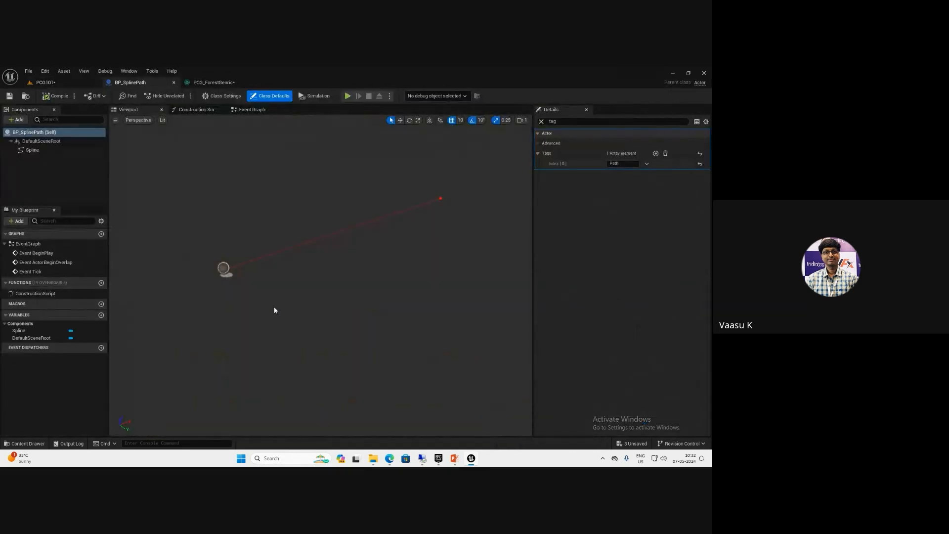
{"action": "left_click", "coordinate": [211, 82]}
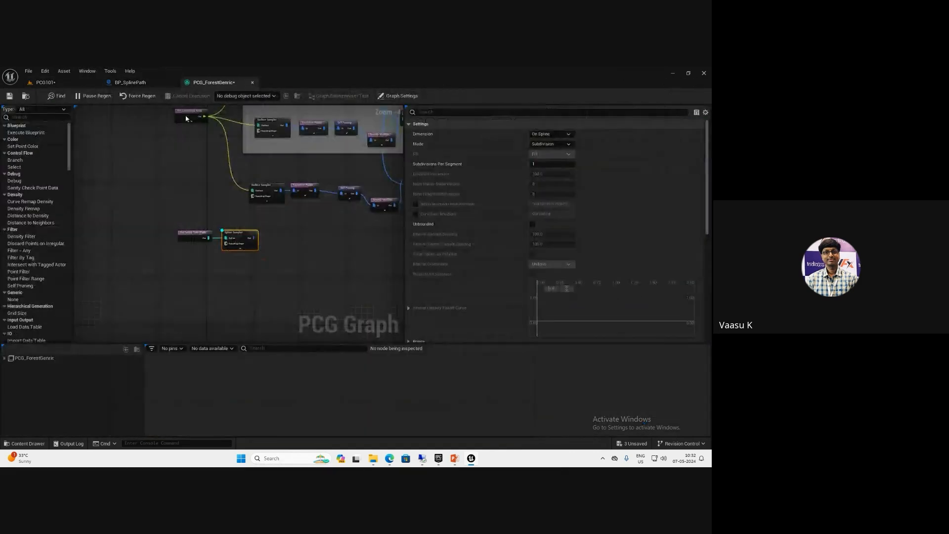
{"action": "middle_click", "coordinate": [139, 84]}
Set the Spline Sampler's Mode to Distance and keep its Dimension at On Spline
{"action": "scroll", "coordinate": [243, 262], "scroll_direction": "up", "scroll_amount": 3}
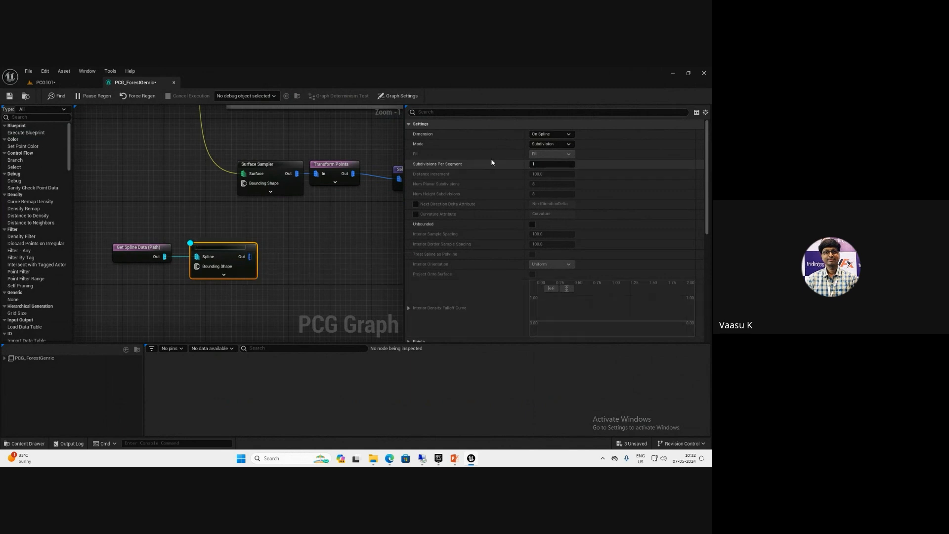
{"action": "left_click", "coordinate": [550, 145]}
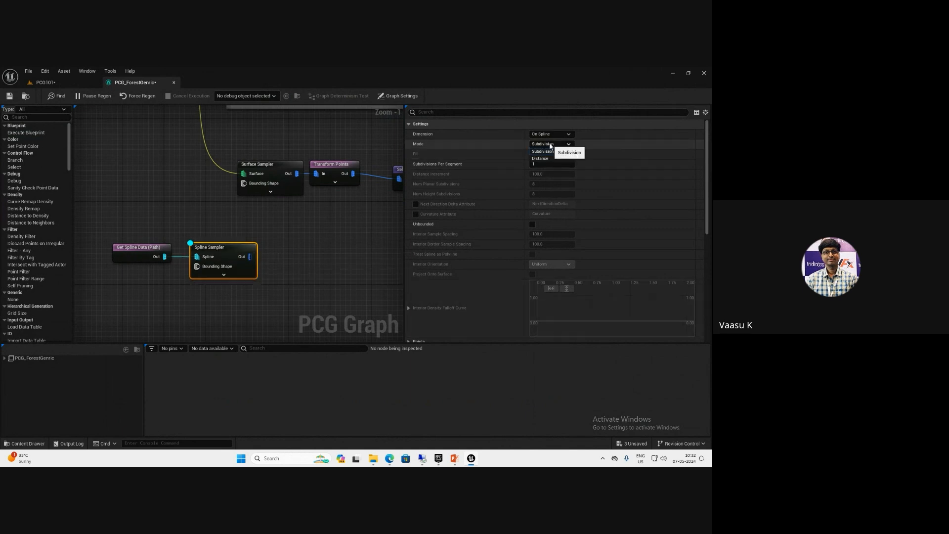
{"action": "left_click", "coordinate": [541, 158]}
{"action": "left_click", "coordinate": [548, 135]}
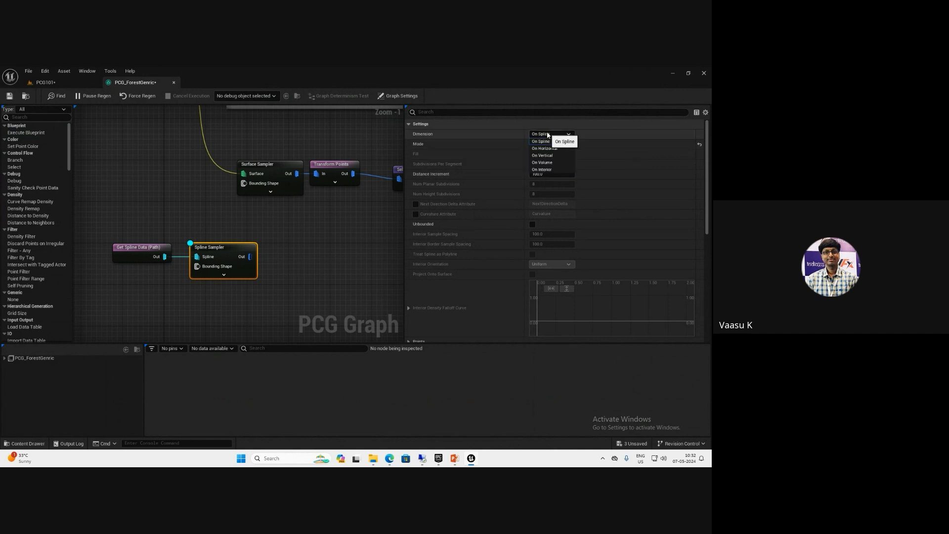
{"action": "left_click", "coordinate": [548, 135]}
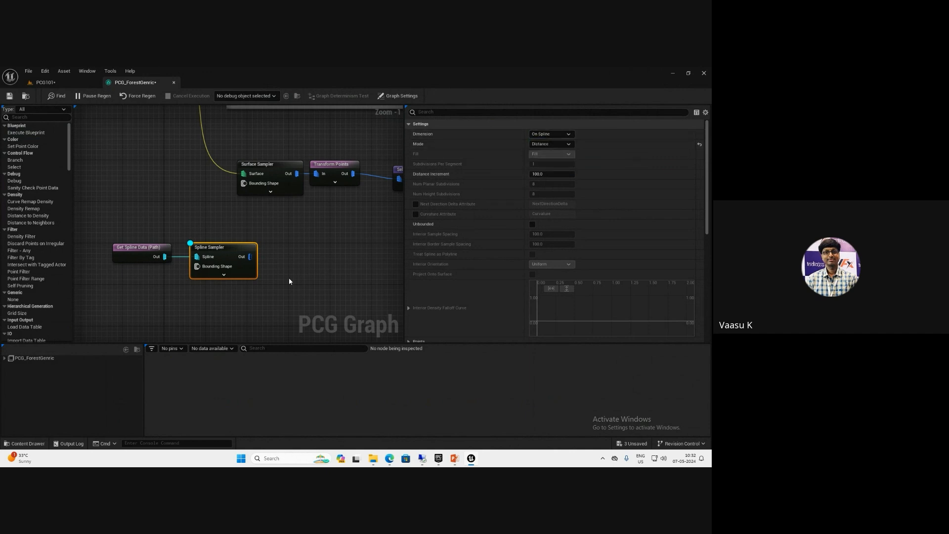
Add a Bounds Modifier node after the Spline Sampler and set its Bounds Min Y and Z to 200
{"action": "right_click_drag", "start_coordinate": [289, 277], "coordinate": [240, 251]}
{"action": "left_click_drag", "start_coordinate": [204, 233], "coordinate": [251, 247]}
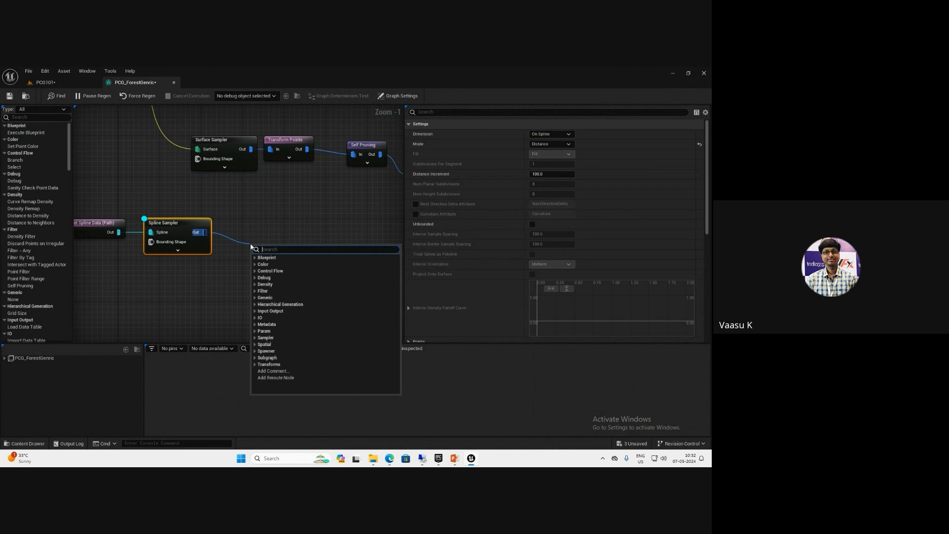
{"action": "type", "text": "boun"}
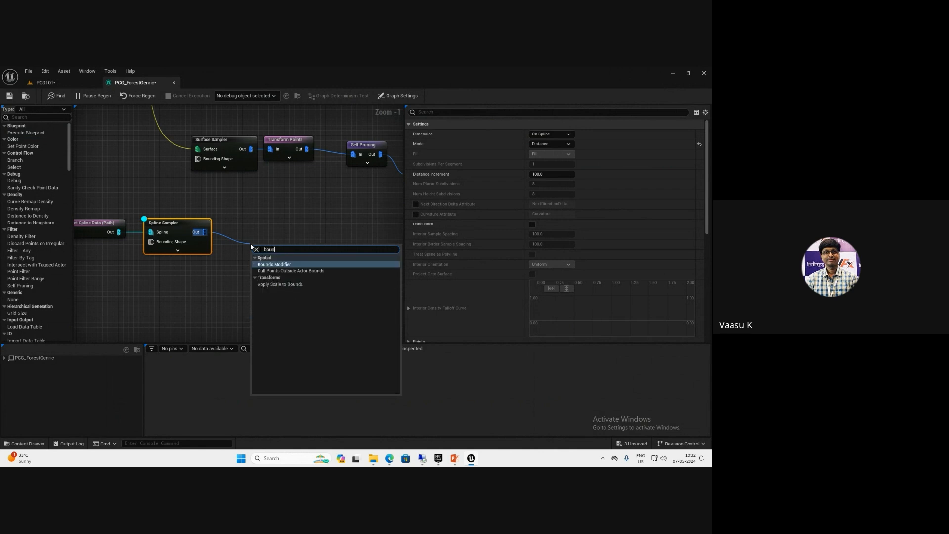
{"action": "key", "text": "Return"}
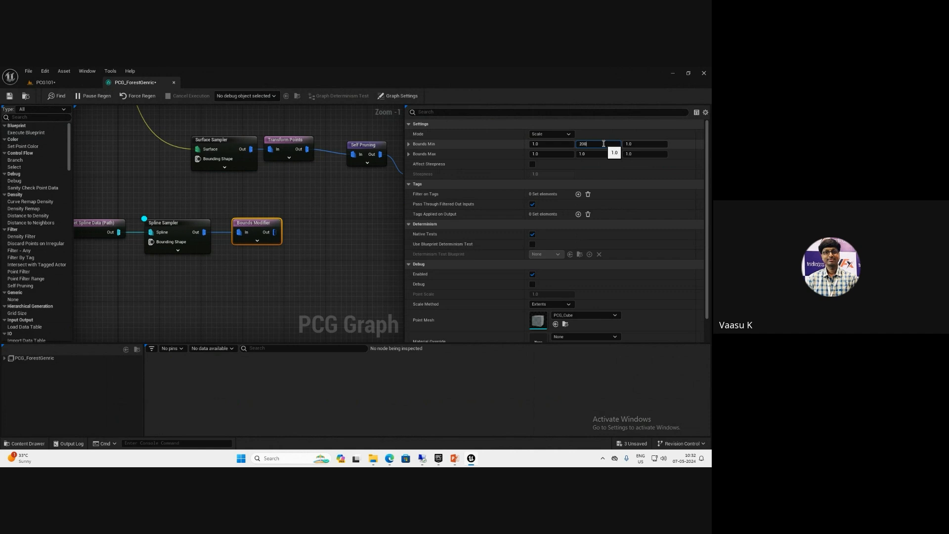
{"action": "left_click", "coordinate": [652, 144]}
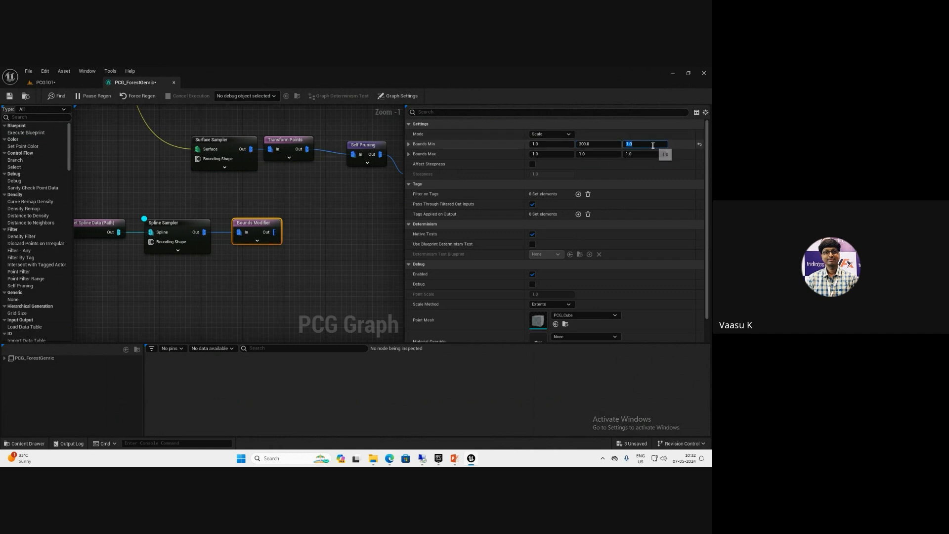
{"action": "key", "text": "Return"}
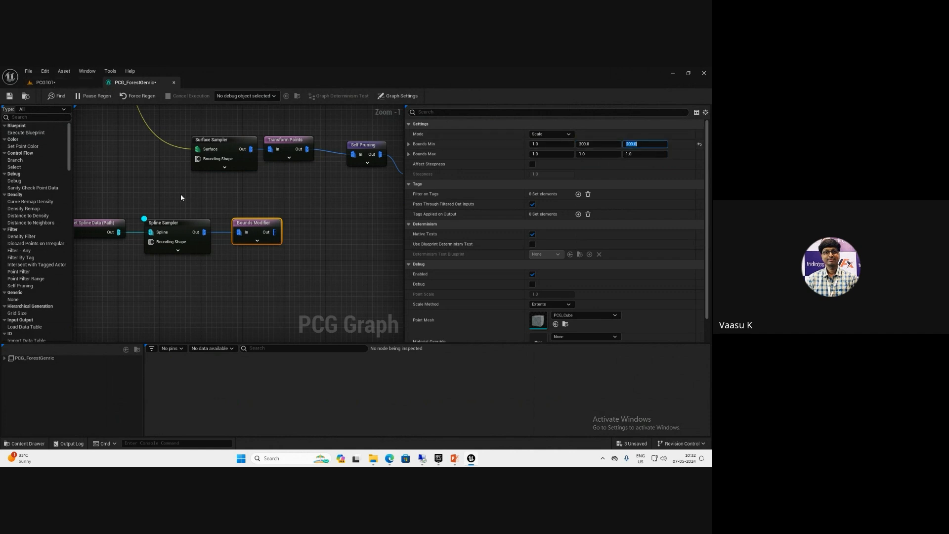
Switch debug display from the Spline Sampler to the Bounds Modifier and set the modifier's Bounds Max Y and Z to 200
{"action": "key", "text": "d"}
{"action": "left_click", "coordinate": [187, 224]}
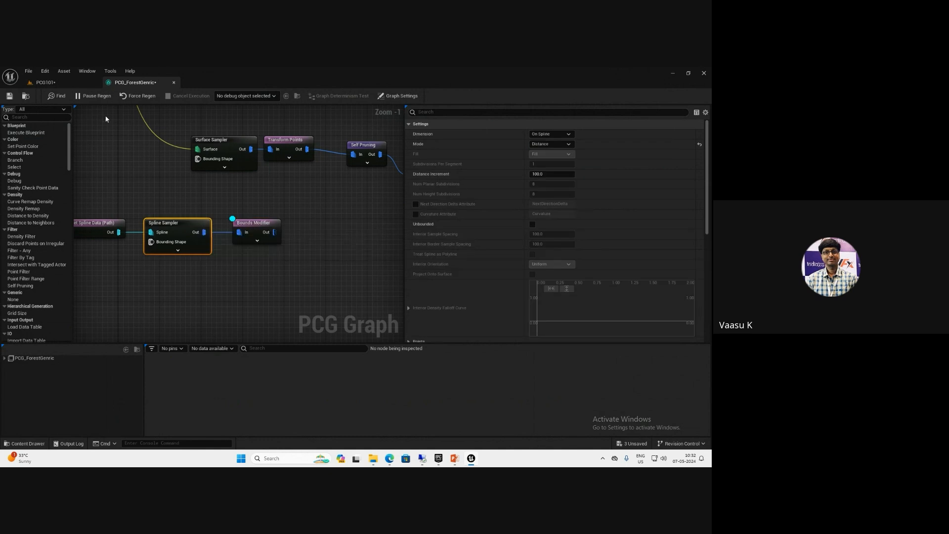
{"action": "left_click", "coordinate": [45, 82]}
{"action": "right_click_drag", "start_coordinate": [278, 255], "coordinate": [346, 269]}
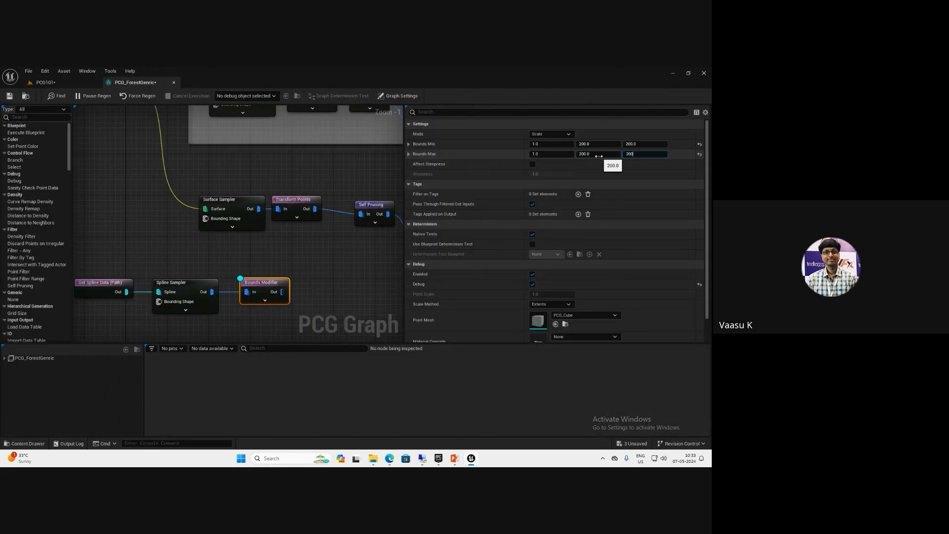
{"action": "right_click_drag", "start_coordinate": [319, 295], "coordinate": [355, 241]}
{"action": "left_click", "coordinate": [302, 283]}
Set the Spline Sampler's Mode to Subdivision with 5 subdivisions per segment
{"action": "left_click", "coordinate": [234, 237]}
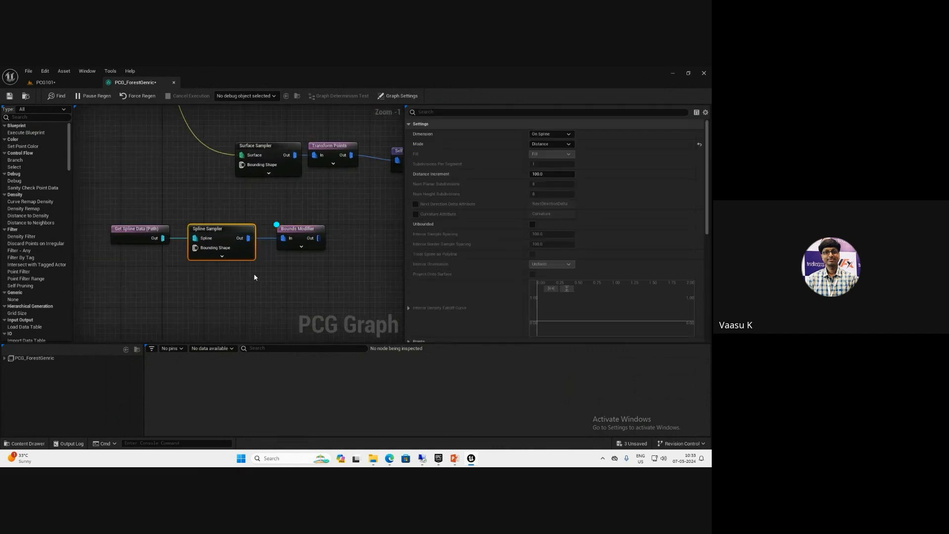
{"action": "left_click", "coordinate": [543, 152]}
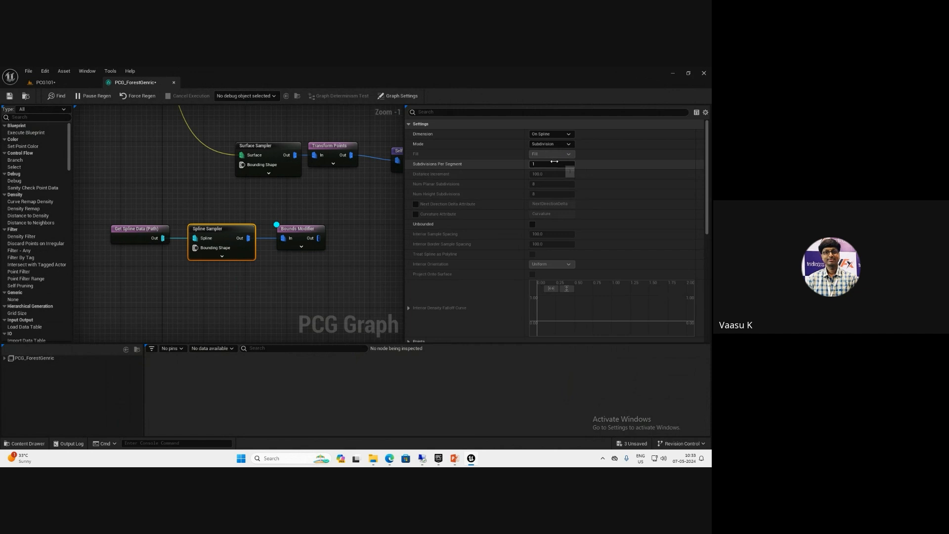
{"action": "left_click", "coordinate": [554, 167]}
{"action": "type", "text": "5"}
{"action": "key", "text": "Return"}
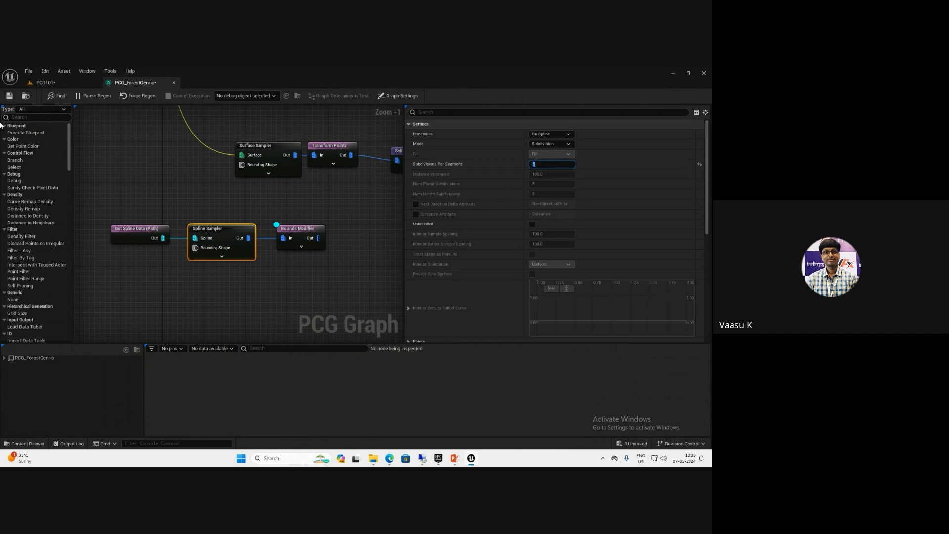
Examine the debug path along the spline through the vegetation in the PCG101 level
{"action": "left_click", "coordinate": [41, 83]}
{"action": "right_click_drag", "start_coordinate": [296, 237], "coordinate": [408, 271]}
{"action": "key", "text": "w"}
{"action": "key", "text": "s"}
{"action": "key", "text": "a"}
{"action": "key", "text": "w"}
{"action": "key", "text": "a"}
{"action": "key", "text": "d"}
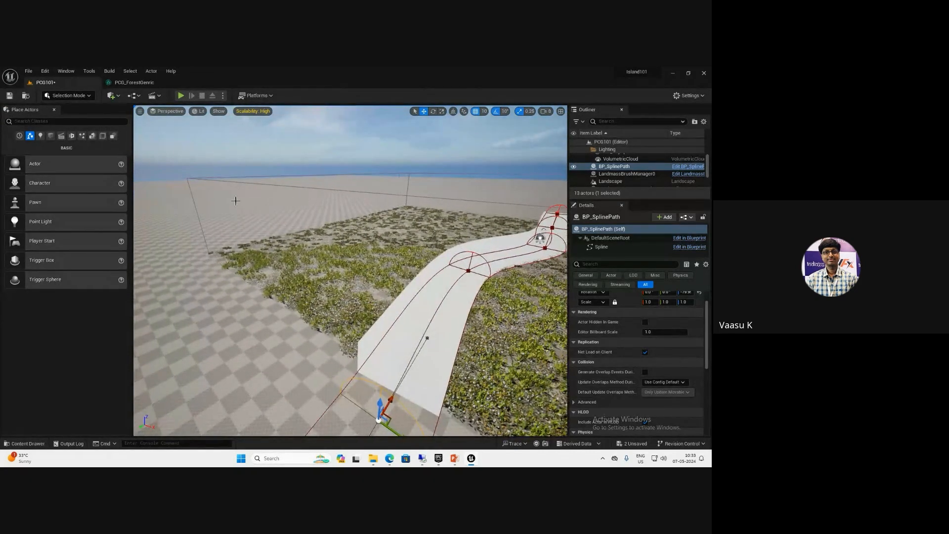
In the PCG_ForestGenric graph, move the Get Spline Data, Spline Sampler and Bounds Modifier nodes together to free space after them
{"action": "left_click", "coordinate": [116, 82]}
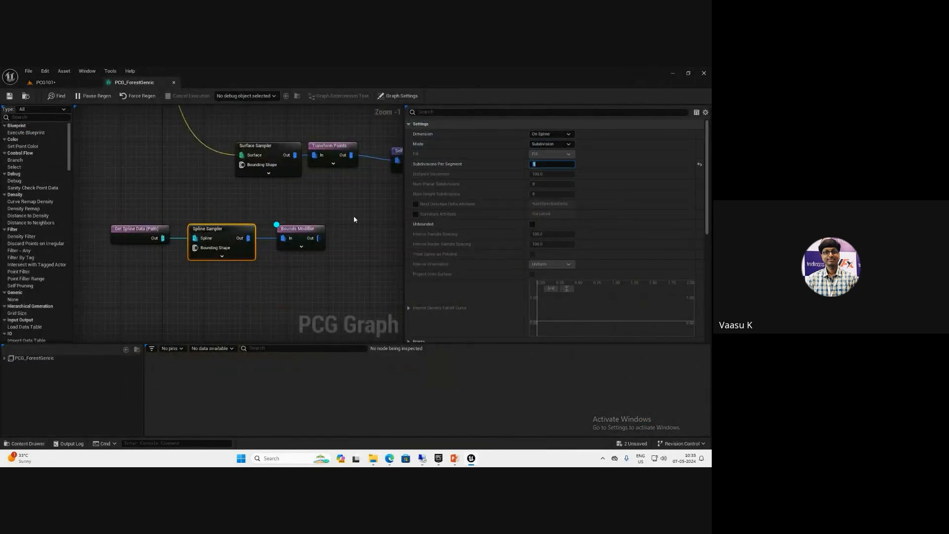
{"action": "left_click", "coordinate": [307, 244]}
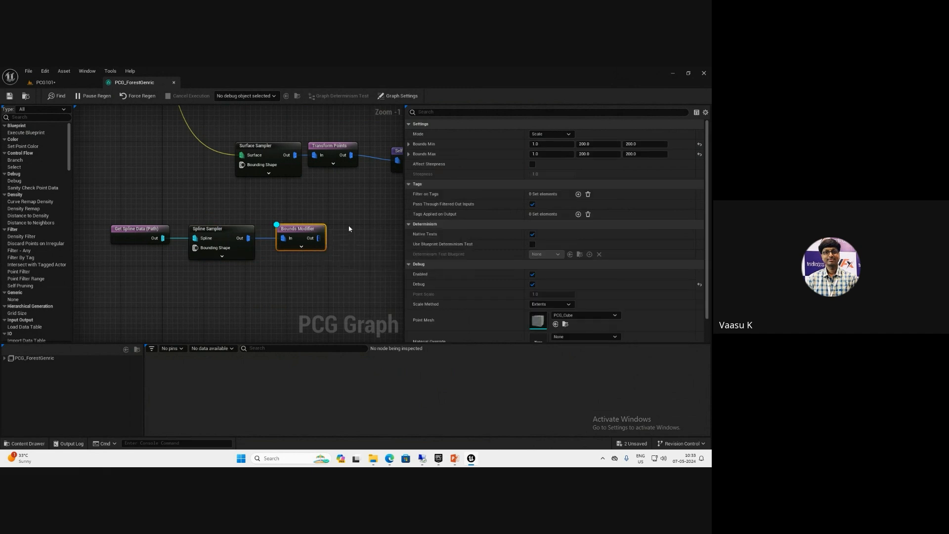
{"action": "right_click_drag", "start_coordinate": [351, 223], "coordinate": [341, 130]}
{"action": "scroll", "coordinate": [318, 265], "scroll_direction": "down", "scroll_amount": 3}
{"action": "left_click_drag", "start_coordinate": [341, 130], "coordinate": [213, 170]}
{"action": "right_click_drag", "start_coordinate": [298, 158], "coordinate": [324, 246]}
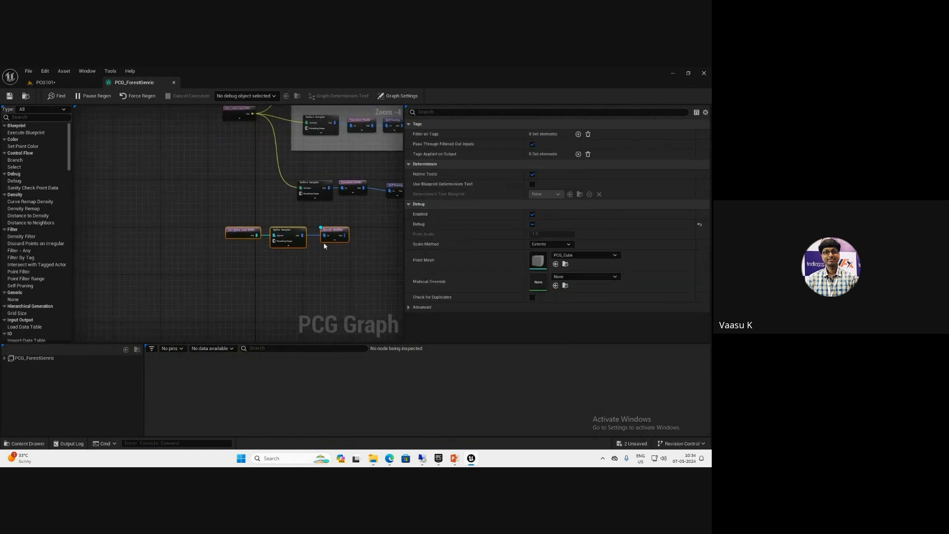
{"action": "left_click_drag", "start_coordinate": [340, 232], "coordinate": [304, 246]}
{"action": "type", "text": "dif"}
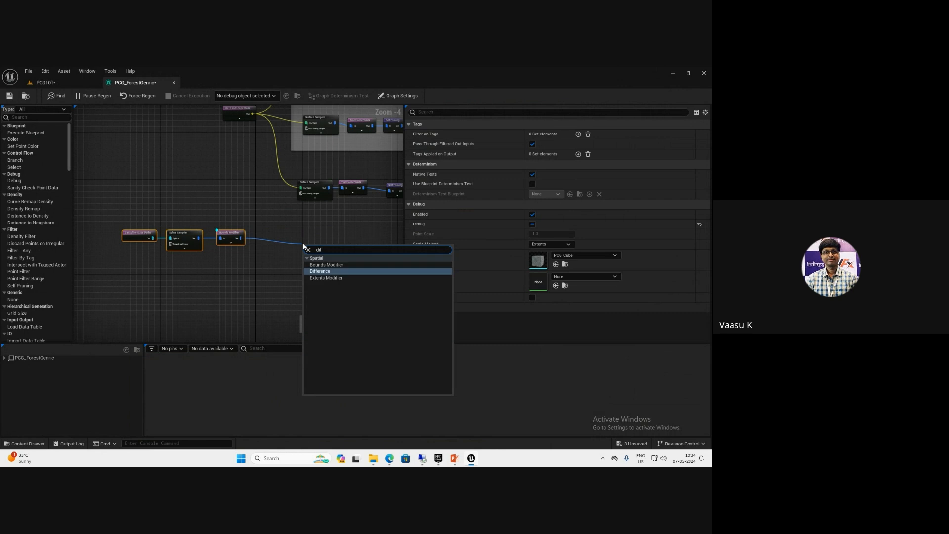
{"action": "key", "text": "Return"}
{"action": "left_click_drag", "start_coordinate": [313, 248], "coordinate": [308, 235]}
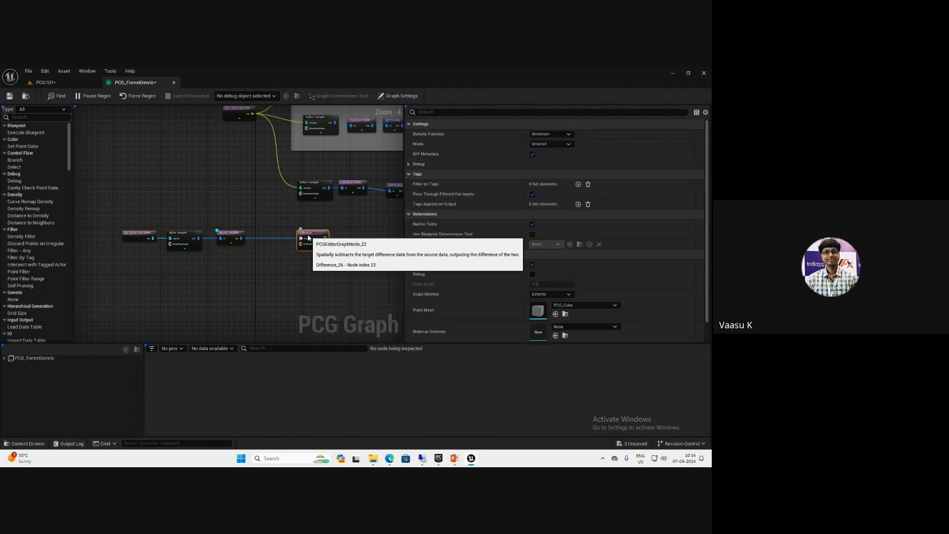
{"action": "right_click_drag", "start_coordinate": [310, 240], "coordinate": [314, 277]}
{"action": "scroll", "coordinate": [341, 296], "scroll_direction": "up", "scroll_amount": 1}
{"action": "left_click_drag", "start_coordinate": [267, 278], "coordinate": [276, 271]}
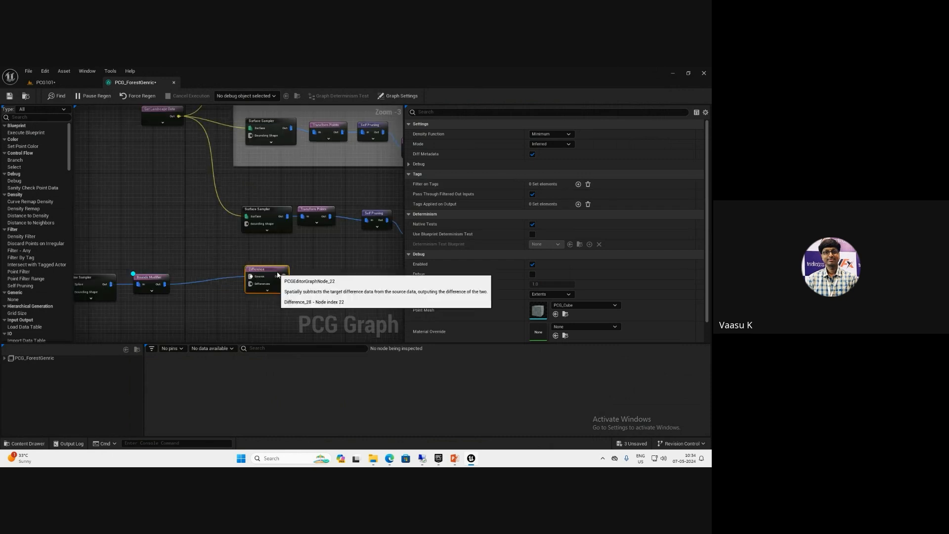
{"action": "key", "text": "ctrl+z"}
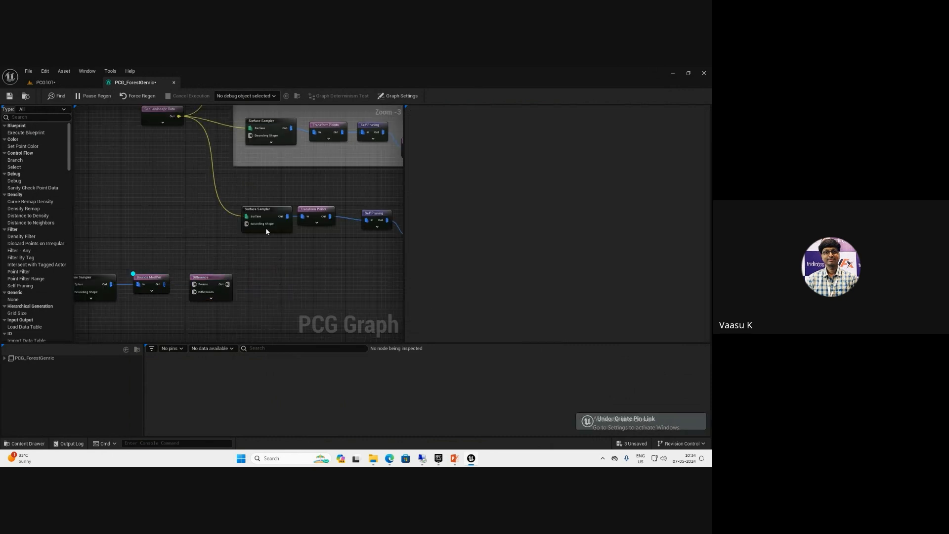
{"action": "left_click", "coordinate": [218, 297]}
{"action": "key", "text": "Delete"}
Move the lowest Surface Sampler, Get Landscape Data and the Rocks Surface Sampler away from the Transform Points nodes, widening the Rocks comment box to fit
{"action": "left_click_drag", "start_coordinate": [269, 209], "coordinate": [214, 218]}
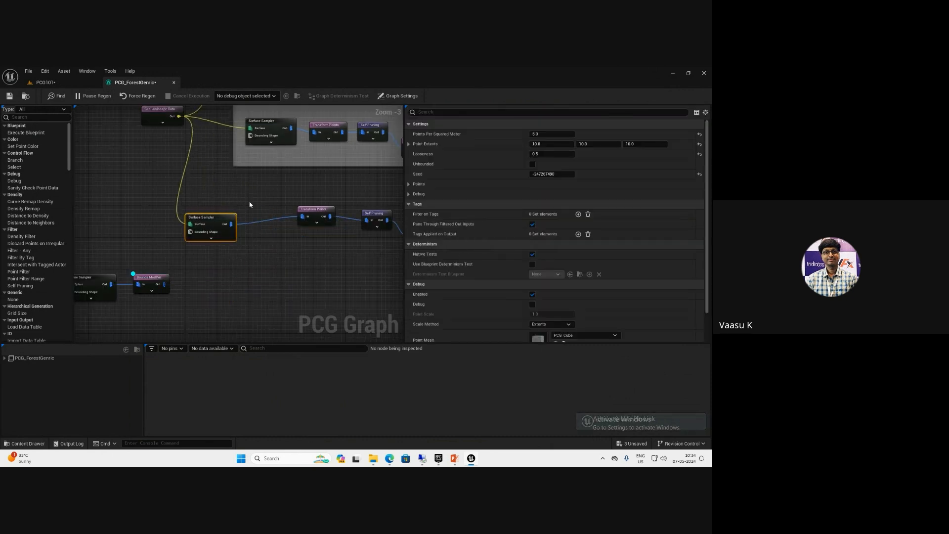
{"action": "right_click_drag", "start_coordinate": [198, 162], "coordinate": [253, 218]}
{"action": "left_click_drag", "start_coordinate": [217, 165], "coordinate": [162, 174]}
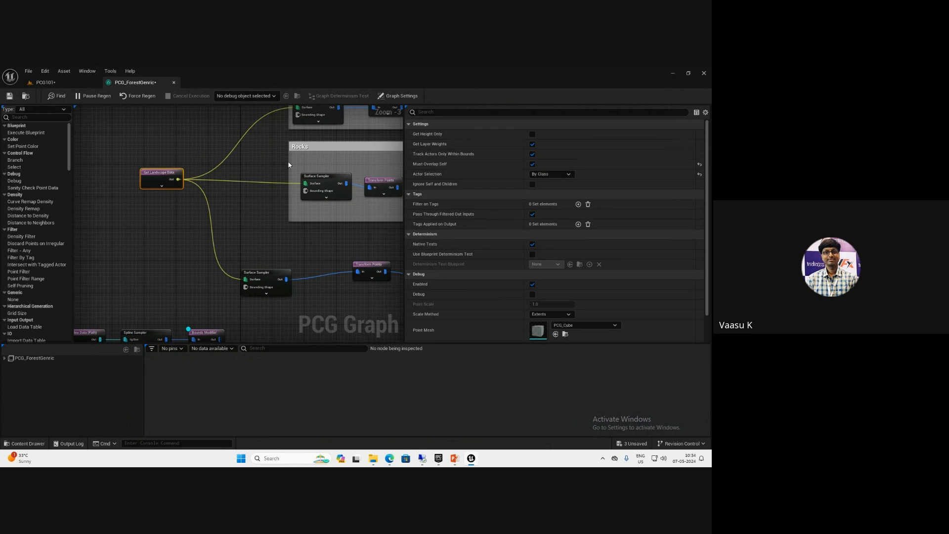
{"action": "left_click_drag", "start_coordinate": [289, 165], "coordinate": [237, 166]}
{"action": "left_click", "coordinate": [269, 177]}
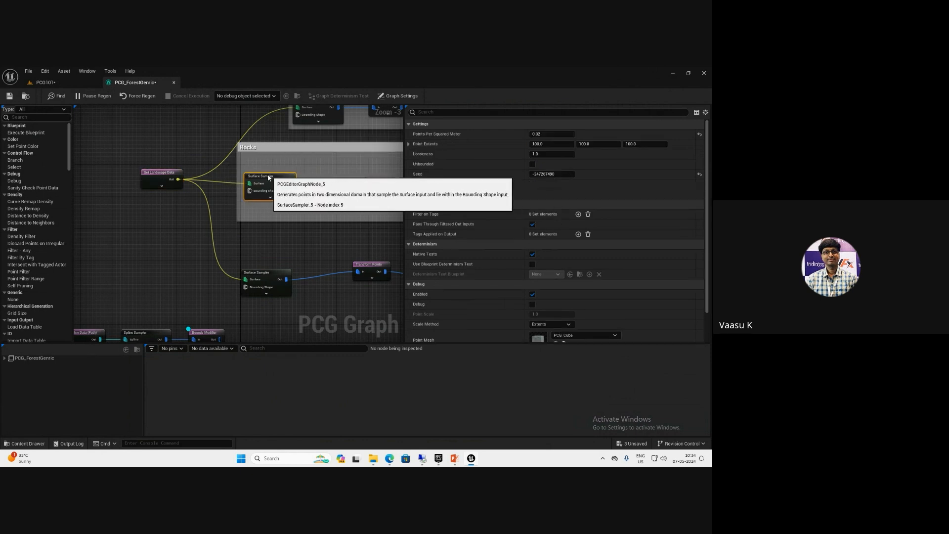
{"action": "right_click_drag", "start_coordinate": [300, 223], "coordinate": [255, 251]}
{"action": "right_click_drag", "start_coordinate": [220, 113], "coordinate": [233, 163]}
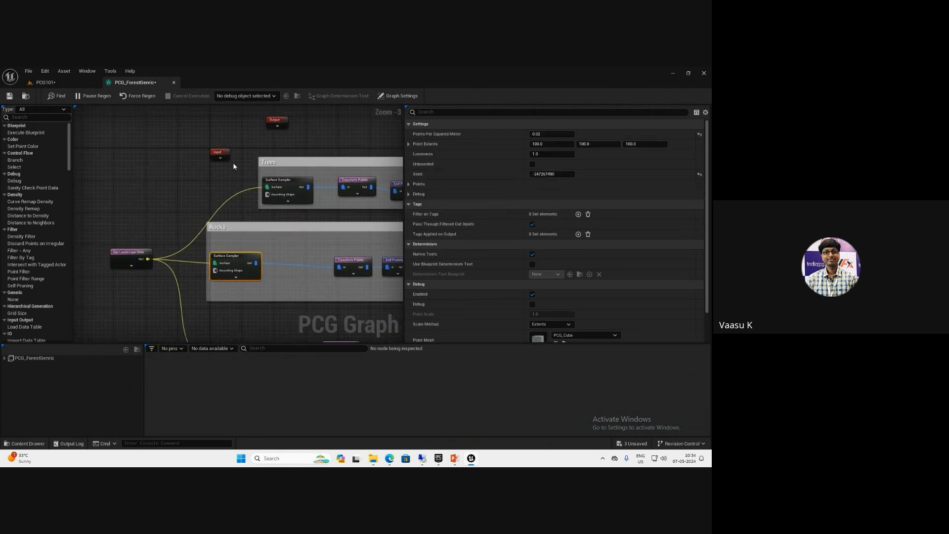
Move the Input node aside, widen the Trees comment box and shift its Surface Sampler away from Transform Points
{"action": "left_click_drag", "start_coordinate": [219, 151], "coordinate": [203, 152]}
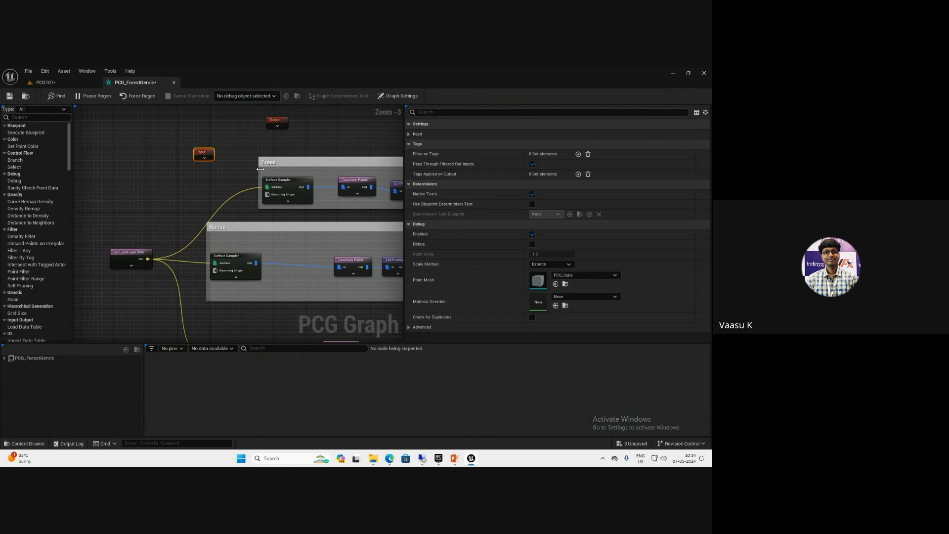
{"action": "left_click_drag", "start_coordinate": [260, 169], "coordinate": [212, 170]}
{"action": "left_click_drag", "start_coordinate": [285, 182], "coordinate": [242, 182]}
{"action": "mouse_move", "coordinate": [294, 231]}
{"action": "right_mouse_down"}
{"action": "mouse_move", "coordinate": [303, 217]}
{"action": "mouse_move", "coordinate": [301, 242]}
{"action": "right_mouse_up"}
Insert a Difference node between the Trees Surface Sampler and Transform Points, routing its output through a To Point node below
{"action": "left_click_drag", "start_coordinate": [278, 159], "coordinate": [312, 189]}
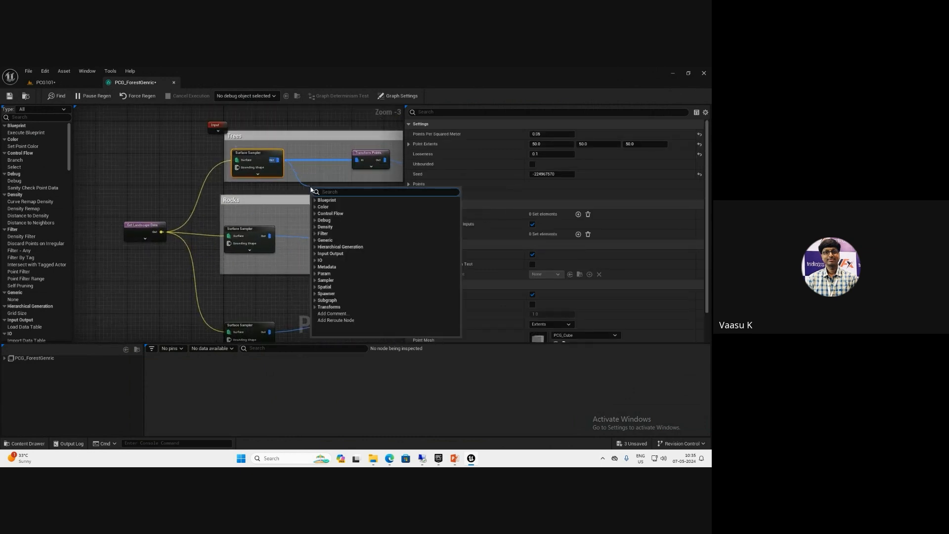
{"action": "type", "text": "diff"}
{"action": "key", "text": "Return"}
{"action": "scroll", "coordinate": [307, 176], "scroll_direction": "up", "scroll_amount": 1}
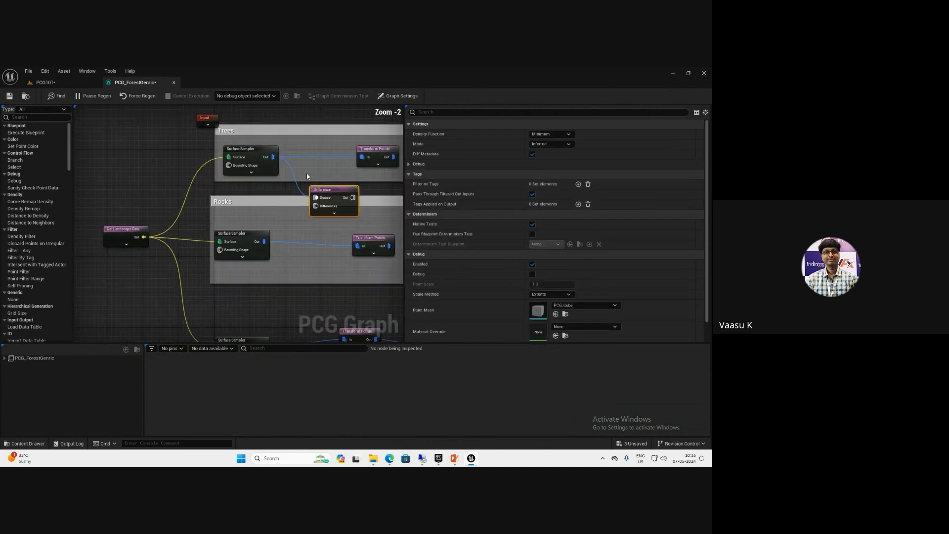
{"action": "left_click_drag", "start_coordinate": [326, 192], "coordinate": [347, 165]}
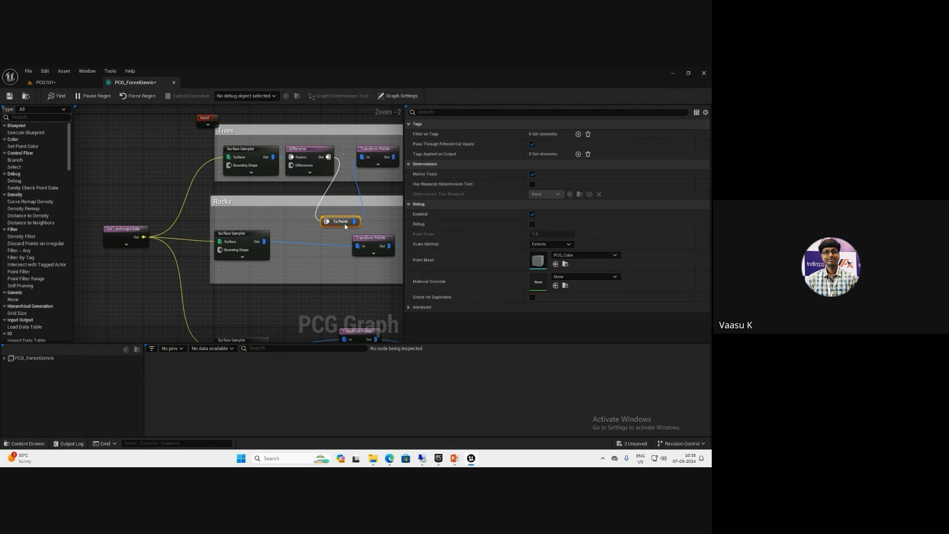
{"action": "left_click_drag", "start_coordinate": [345, 227], "coordinate": [354, 226]}
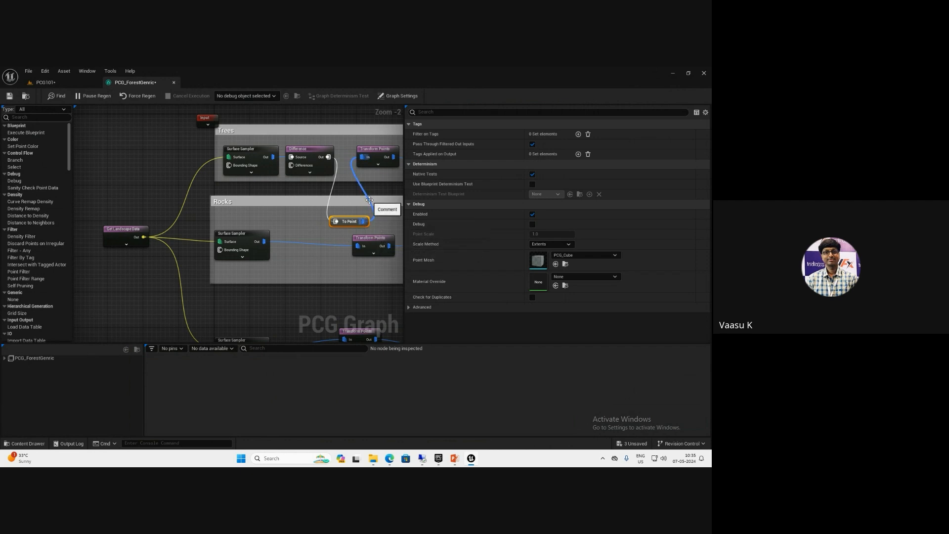
{"action": "left_click_drag", "start_coordinate": [356, 223], "coordinate": [334, 223]}
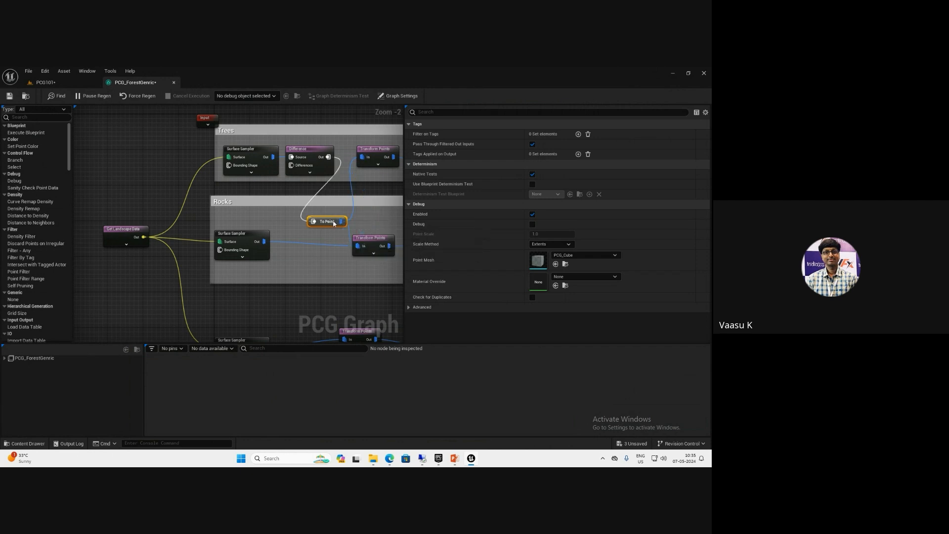
Widen the Rocks and Trees comment boxes further and shift their Surface Samplers to make more room for Difference nodes
{"action": "scroll", "coordinate": [296, 239], "scroll_direction": "down", "scroll_amount": 1}
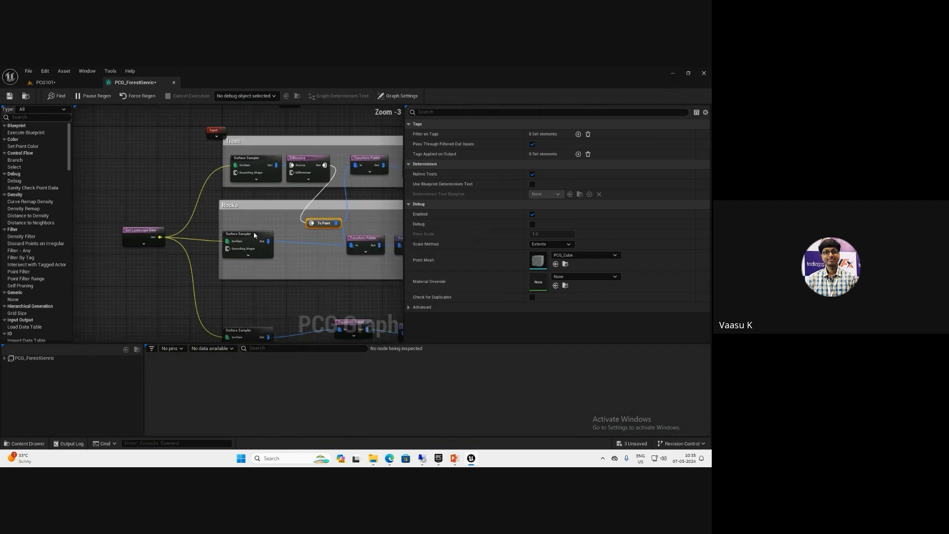
{"action": "left_click", "coordinate": [228, 240]}
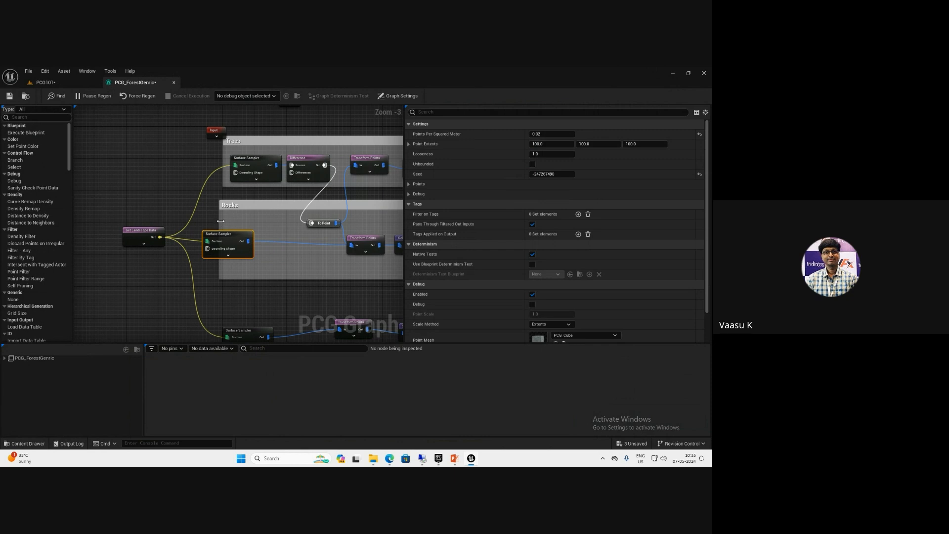
{"action": "left_click_drag", "start_coordinate": [220, 221], "coordinate": [200, 221]}
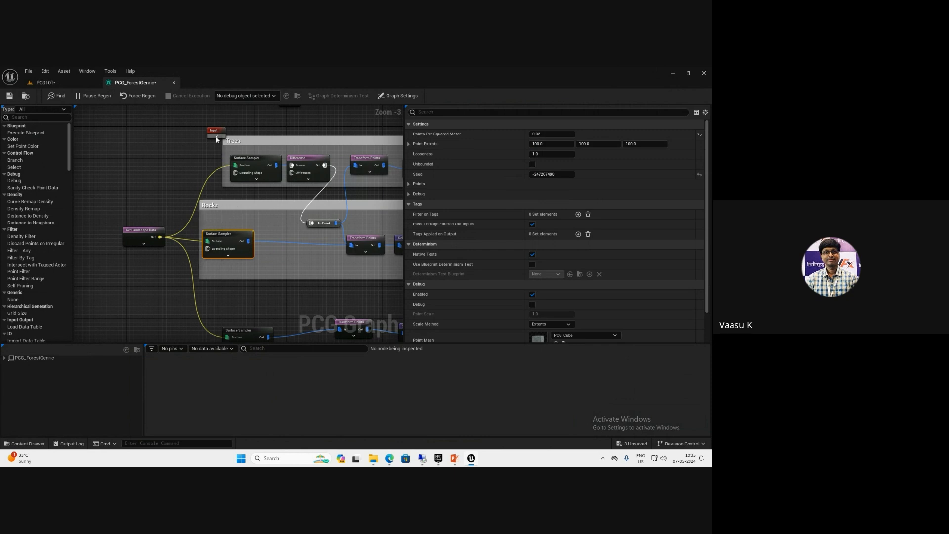
{"action": "left_click", "coordinate": [237, 144]}
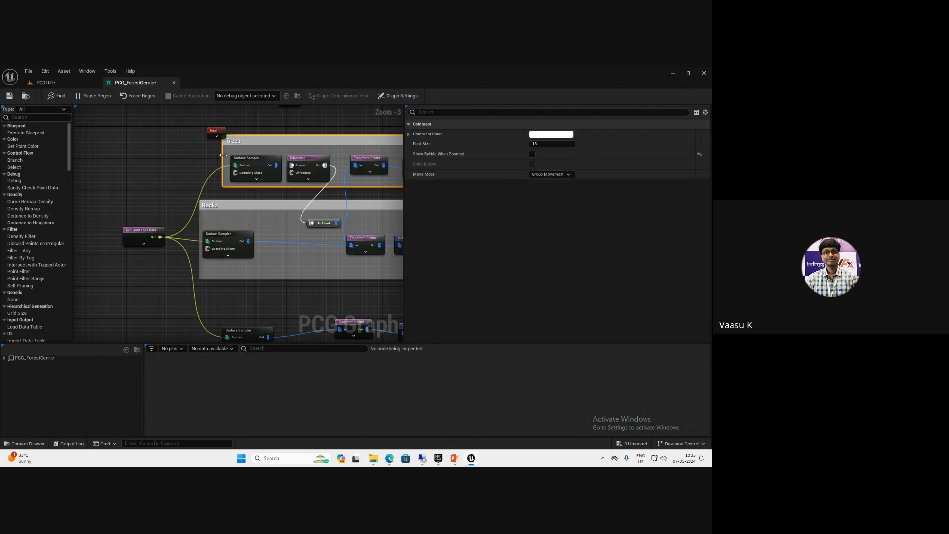
{"action": "left_click_drag", "start_coordinate": [223, 155], "coordinate": [191, 155]}
{"action": "left_click", "coordinate": [220, 160]}
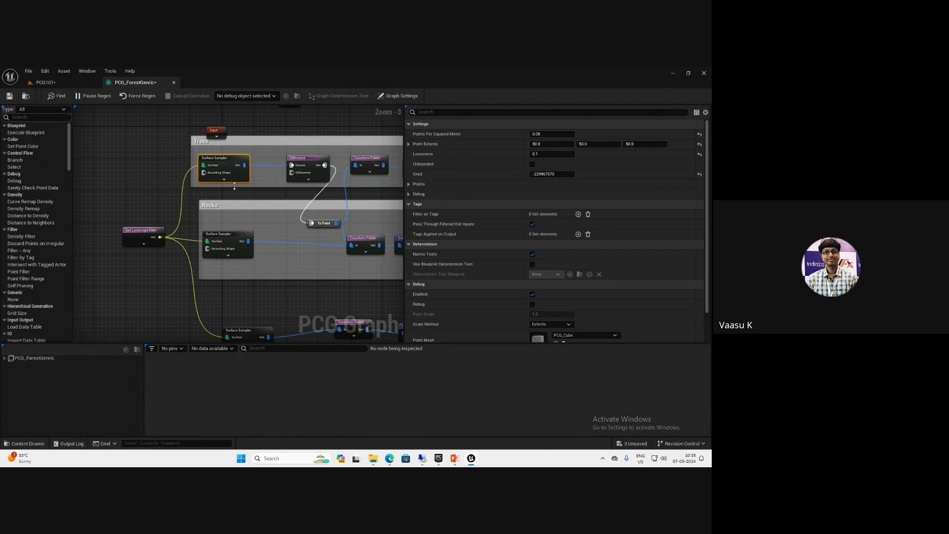
Duplicate the Difference node into the Rocks group, right after its Surface Sampler
{"action": "left_click_drag", "start_coordinate": [298, 160], "coordinate": [277, 240]}
{"action": "key", "text": "ctrl+d"}
{"action": "scroll", "coordinate": [274, 277], "scroll_direction": "up", "scroll_amount": 2}
{"action": "key", "text": "ctrl+z"}
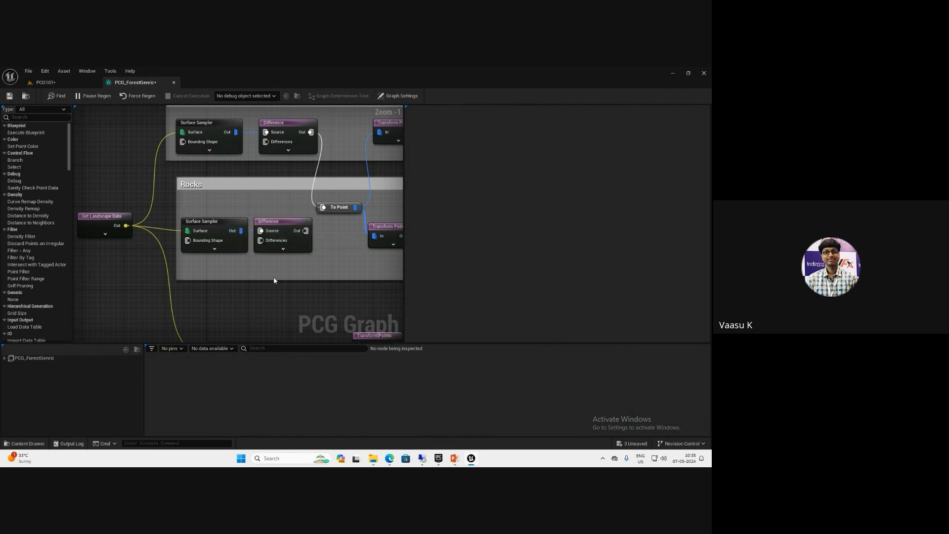
{"action": "right_click_drag", "start_coordinate": [274, 281], "coordinate": [294, 251]}
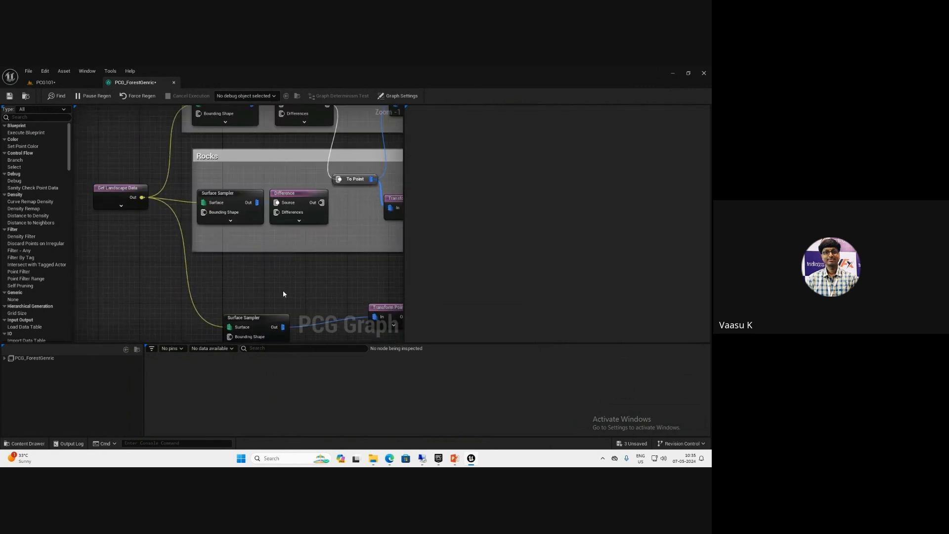
Paste another Difference node into the lowest chain, break the existing link and connect the Surface Sampler to the Difference Source
{"action": "left_click_drag", "start_coordinate": [276, 319], "coordinate": [249, 302]}
{"action": "right_click_drag", "start_coordinate": [276, 289], "coordinate": [247, 267]}
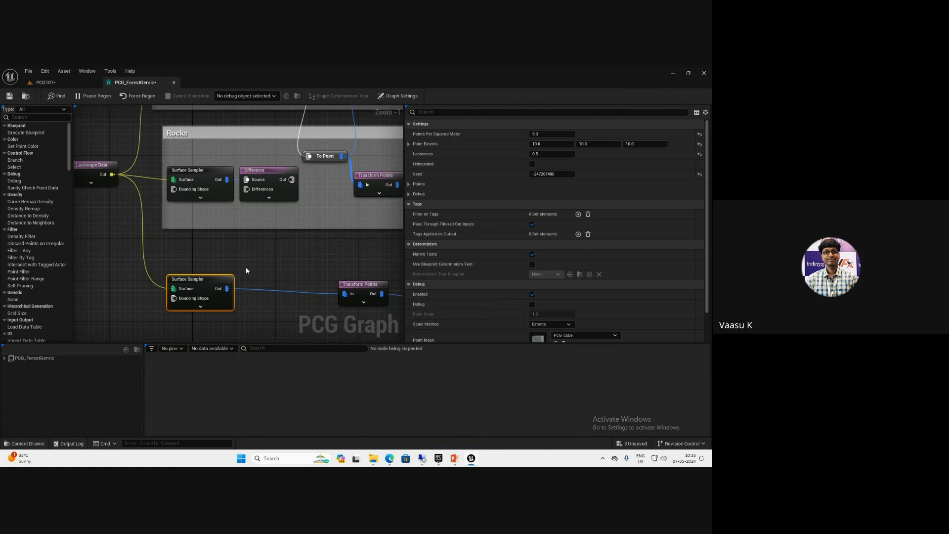
{"action": "left_click", "coordinate": [267, 193]}
{"action": "key", "text": "ctrl+v"}
{"action": "left_click_drag", "start_coordinate": [297, 248], "coordinate": [275, 261]}
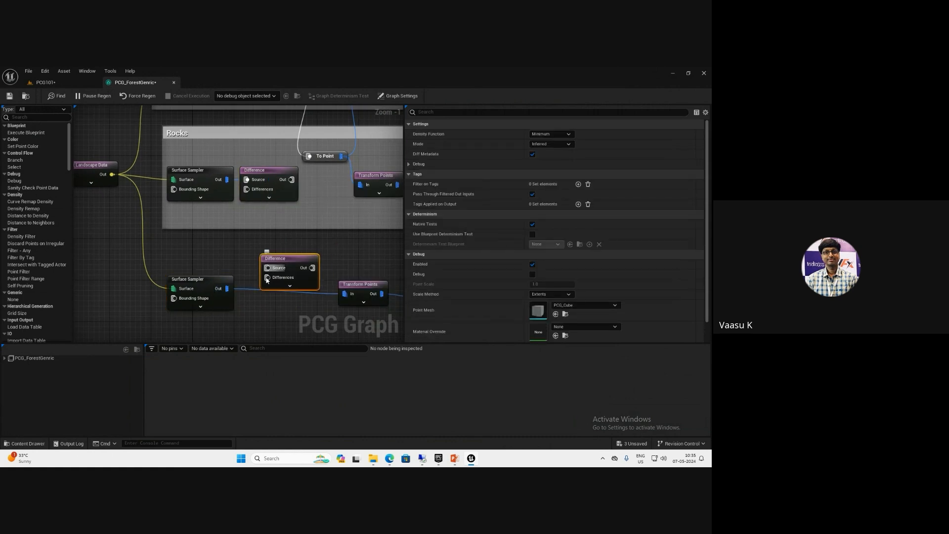
{"action": "left_click", "coordinate": [248, 291], "text": "alt"}
{"action": "left_click_drag", "start_coordinate": [228, 288], "coordinate": [269, 268]}
{"action": "left_click_drag", "start_coordinate": [280, 260], "coordinate": [269, 282]}
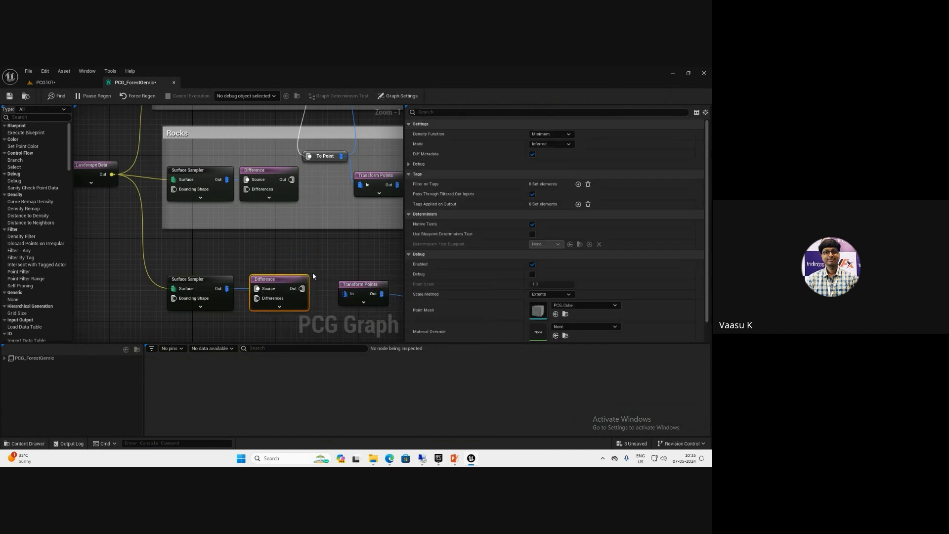
Connect the Rocks and lowest Difference outputs to the shared To Point node, and feed it into the lowest Transform Points
{"action": "left_click_drag", "start_coordinate": [292, 180], "coordinate": [317, 183]}
{"action": "left_click", "coordinate": [386, 179]}
{"action": "right_click_drag", "start_coordinate": [353, 214], "coordinate": [318, 214]}
{"action": "left_click_drag", "start_coordinate": [267, 289], "coordinate": [310, 294]}
{"action": "right_click_drag", "start_coordinate": [297, 264], "coordinate": [326, 281]}
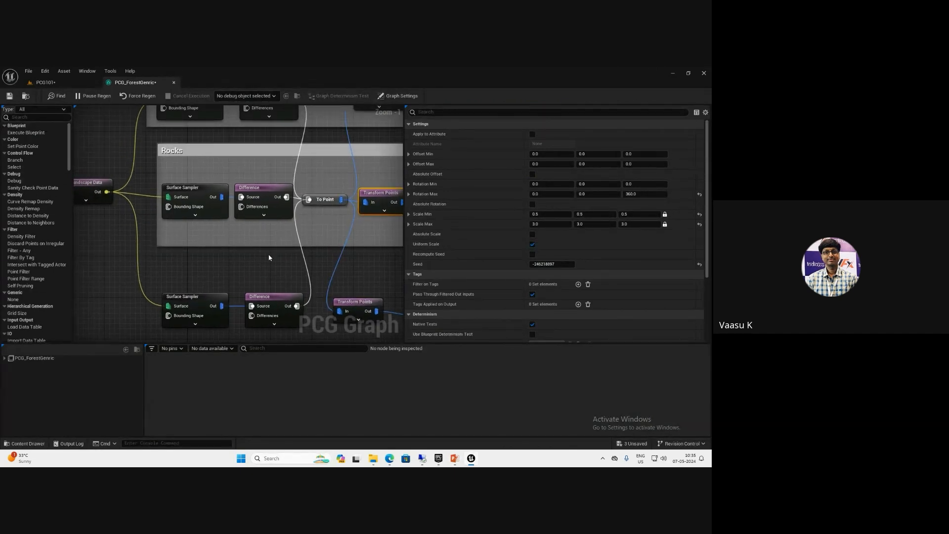
Connect the Bounds Modifier output to the Differences input of the Trees, Rocks and lowest-chain Difference nodes
{"action": "scroll", "coordinate": [271, 262], "scroll_direction": "down", "scroll_amount": 3}
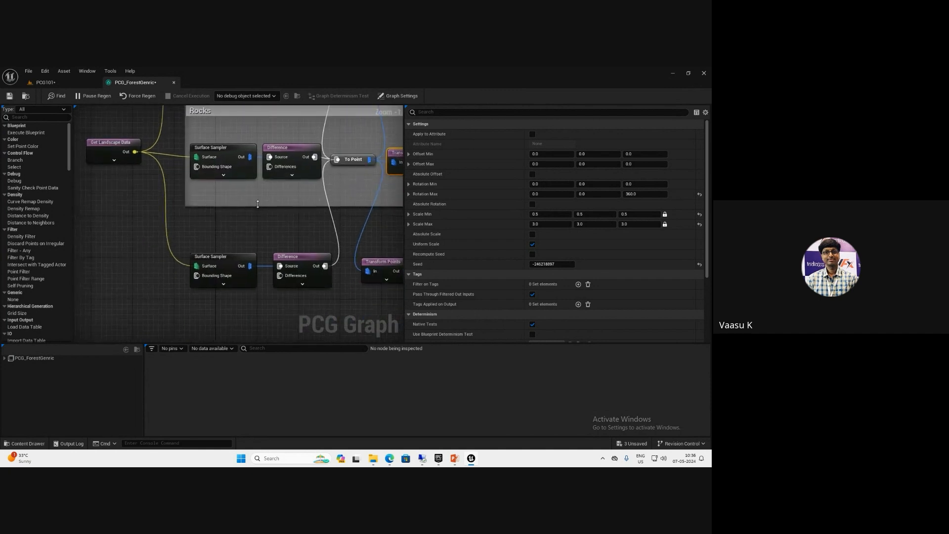
{"action": "mouse_move", "coordinate": [241, 309]}
{"action": "right_mouse_down"}
{"action": "mouse_move", "coordinate": [248, 280]}
{"action": "mouse_move", "coordinate": [244, 318]}
{"action": "right_mouse_up"}
{"action": "scroll", "coordinate": [247, 285], "scroll_direction": "up", "scroll_amount": 2}
{"action": "scroll", "coordinate": [245, 290], "scroll_direction": "down", "scroll_amount": 2}
{"action": "left_click_drag", "start_coordinate": [230, 315], "coordinate": [280, 148]}
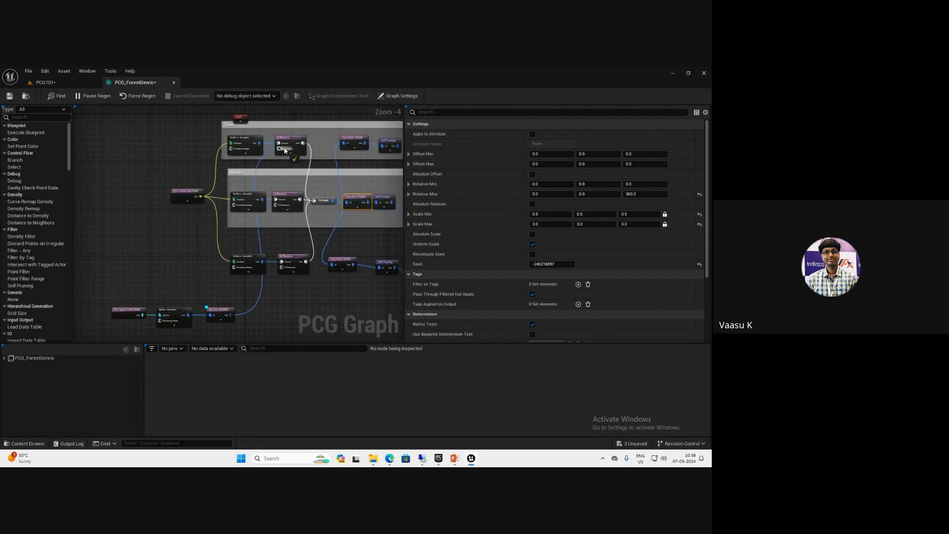
{"action": "left_click_drag", "start_coordinate": [234, 316], "coordinate": [277, 205]}
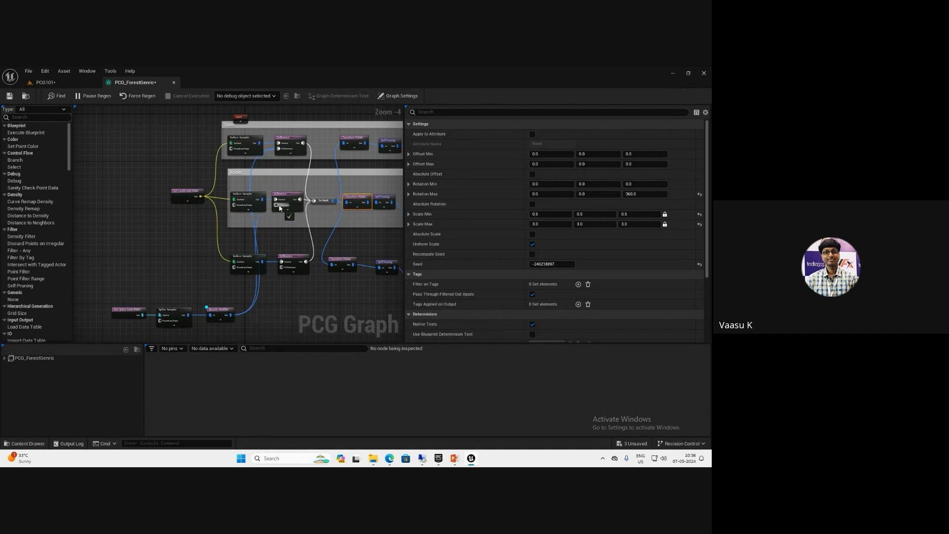
{"action": "left_click_drag", "start_coordinate": [234, 316], "coordinate": [280, 267]}
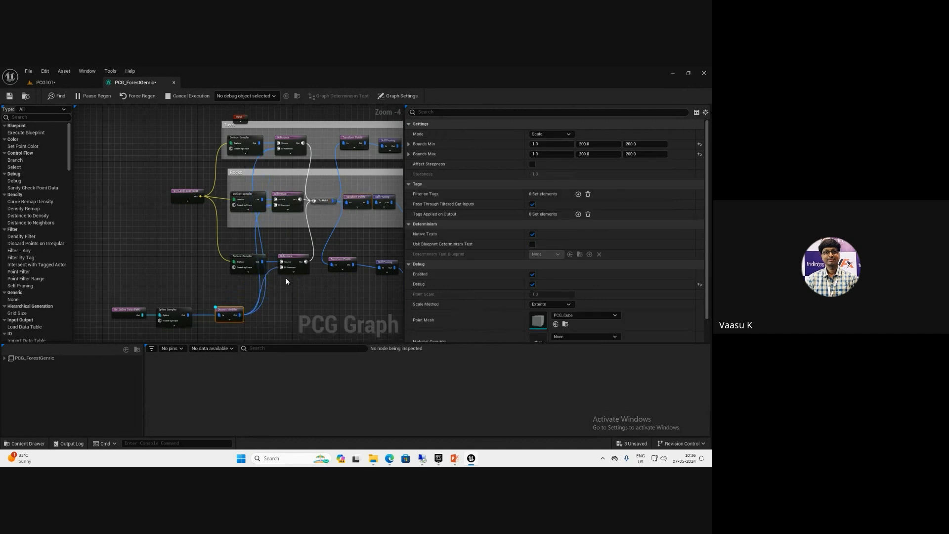
Inspect the vegetation around the spline path in the PCG101 level
{"action": "left_click", "coordinate": [51, 83]}
{"action": "key", "text": "a"}
{"action": "mouse_move", "coordinate": [369, 242]}
{"action": "right_mouse_down"}
{"action": "mouse_move", "coordinate": [423, 243]}
{"action": "mouse_move", "coordinate": [369, 242]}
{"action": "right_mouse_up"}
{"action": "key", "text": "d"}
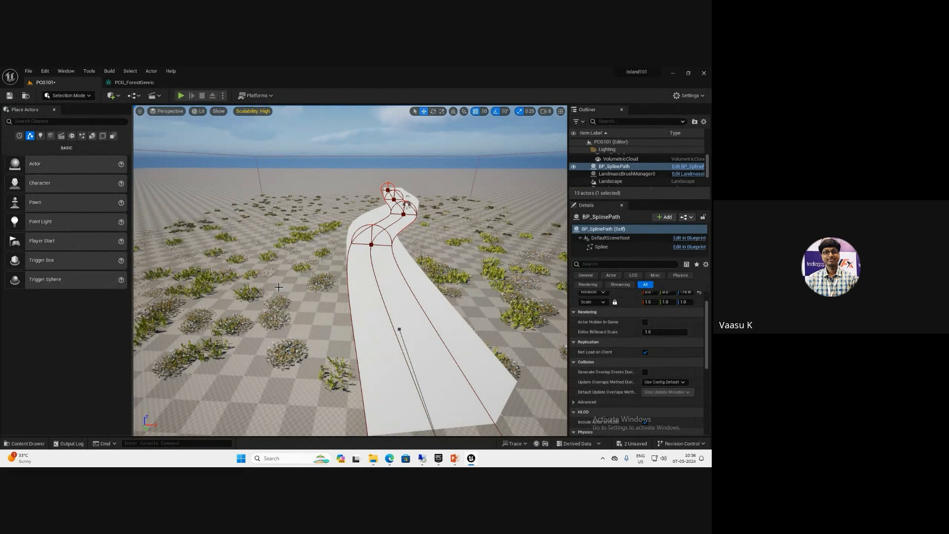
{"action": "key", "text": "s"}
{"action": "right_click_drag", "start_coordinate": [342, 238], "coordinate": [279, 254]}
{"action": "key", "text": "d"}
Turn off the Bounds Modifier's debug display and inspect the spline path through the vegetation in the PCG101 level
{"action": "left_click", "coordinate": [142, 82]}
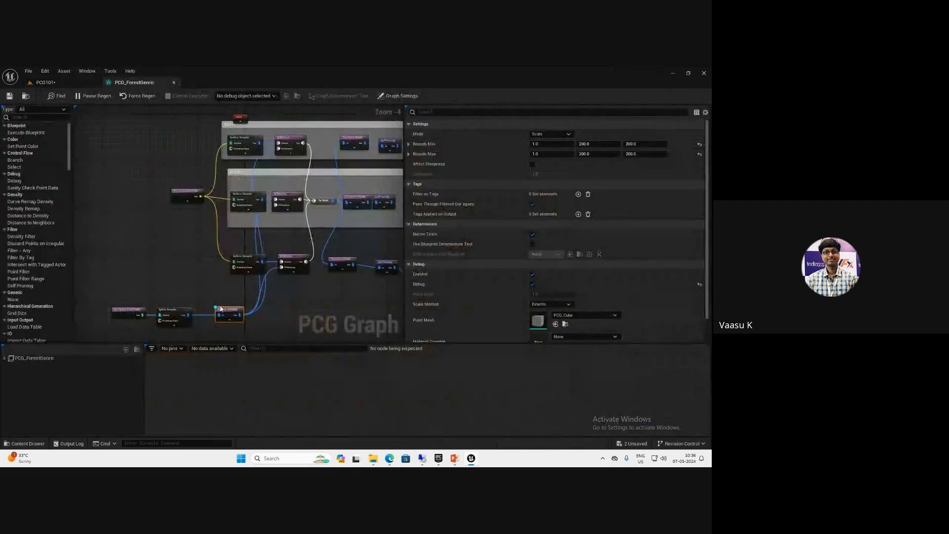
{"action": "key", "text": "d"}
{"action": "left_click", "coordinate": [80, 84]}
{"action": "key", "text": "w"}
{"action": "mouse_move", "coordinate": [354, 253]}
{"action": "right_mouse_down"}
{"action": "mouse_move", "coordinate": [401, 234]}
{"action": "mouse_move", "coordinate": [424, 210]}
{"action": "mouse_move", "coordinate": [358, 264]}
{"action": "right_mouse_up"}
{"action": "key", "text": "w"}
{"action": "key", "text": "s"}
{"action": "key", "text": "a"}
{"action": "key", "text": "w"}
Enable the Static Mesh Spawner nodes of the Trees and Rocks groups in PCG_ForestGenric and save the graph
{"action": "left_click", "coordinate": [135, 82]}
{"action": "right_click_drag", "start_coordinate": [238, 205], "coordinate": [109, 258]}
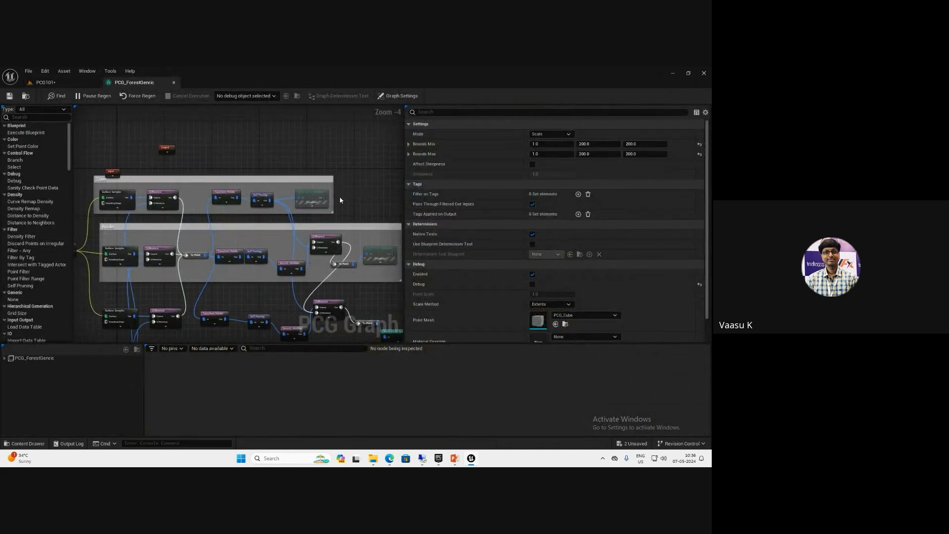
{"action": "left_click", "coordinate": [312, 199]}
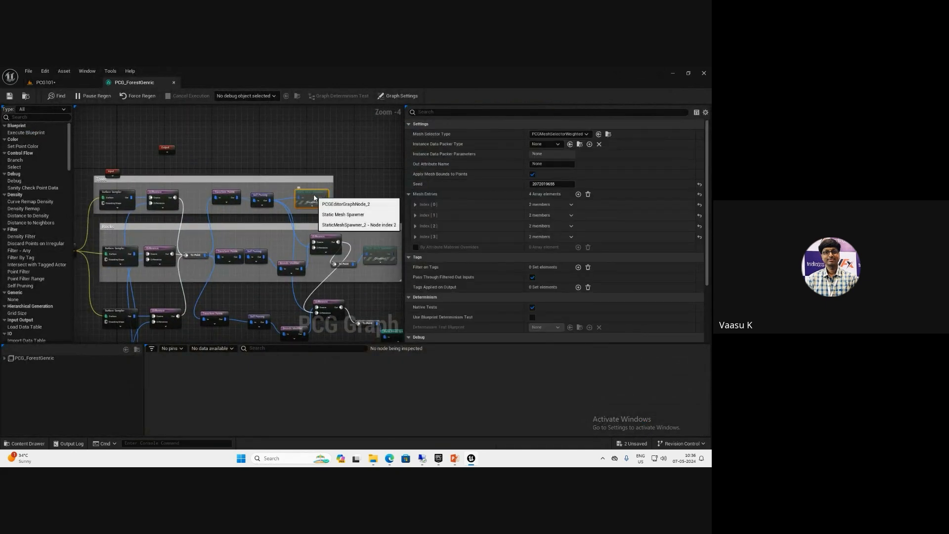
{"action": "key", "text": "e"}
{"action": "left_click", "coordinate": [376, 255]}
{"action": "key", "text": "e"}
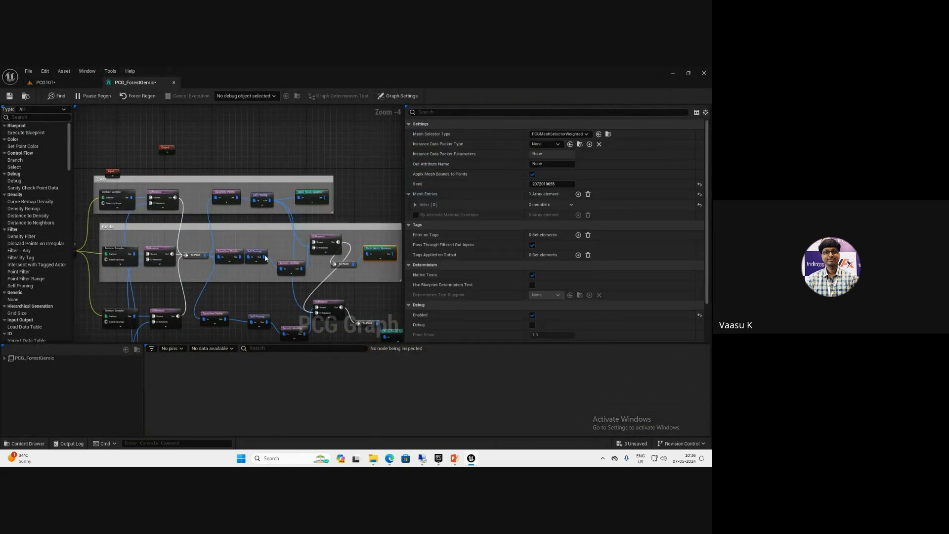
{"action": "left_click", "coordinate": [25, 96]}
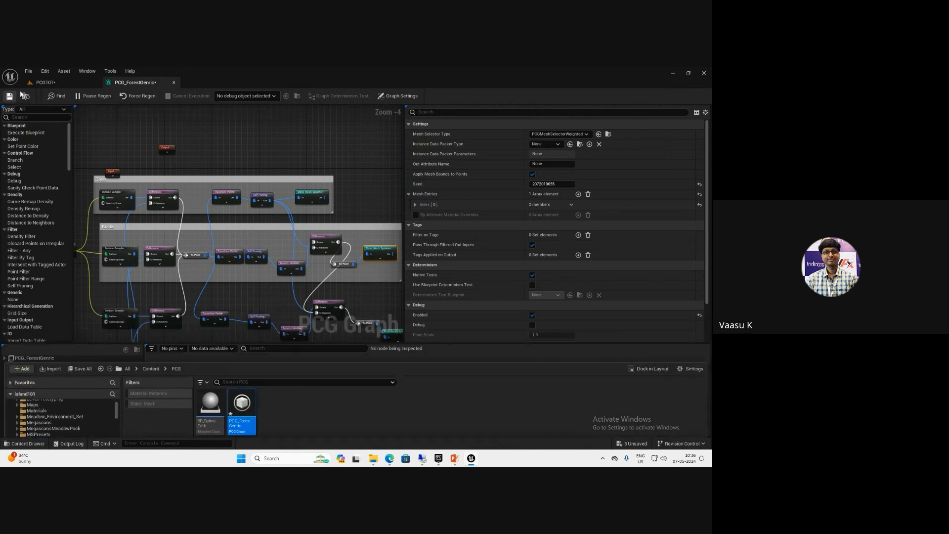
Inspect the spawned trees and rocks along the spline path in the PCG101 level
{"action": "left_click", "coordinate": [66, 84]}
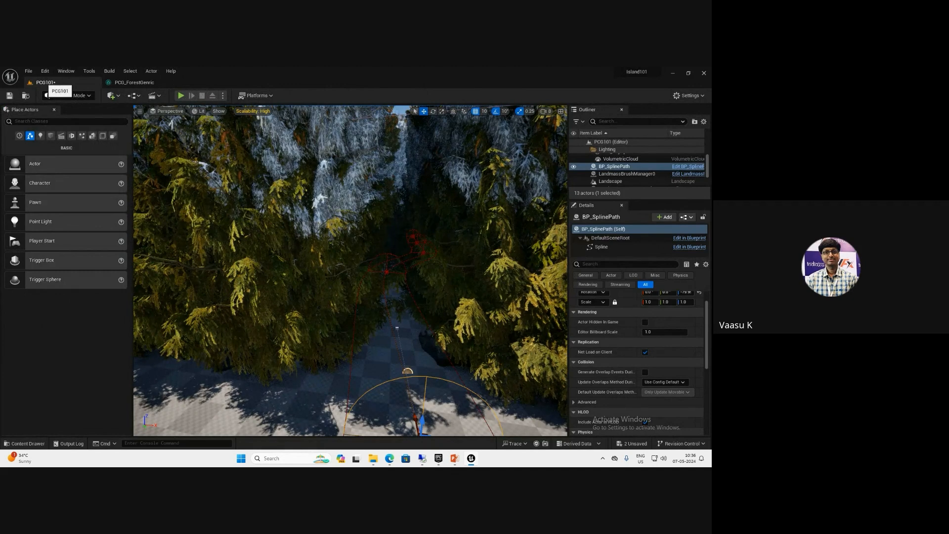
{"action": "left_click", "coordinate": [376, 340]}
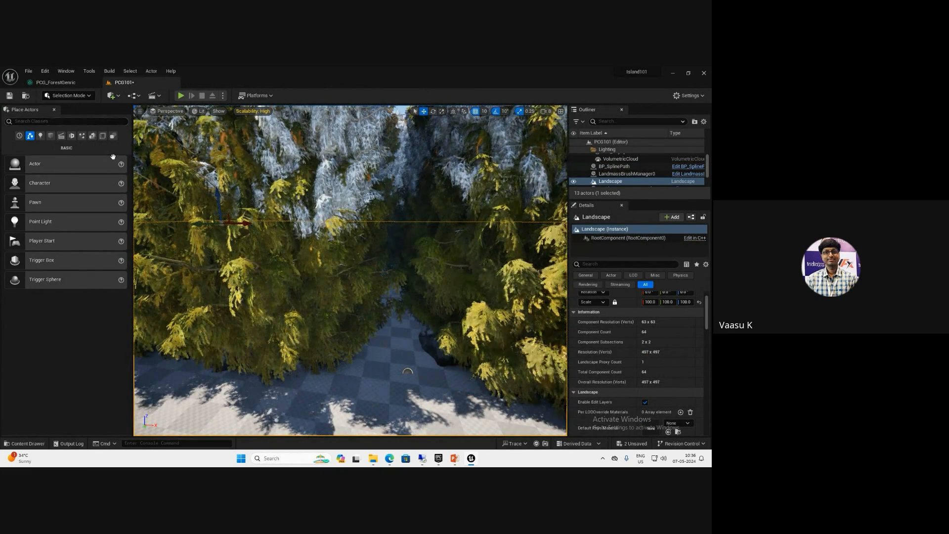
{"action": "left_click", "coordinate": [59, 82]}
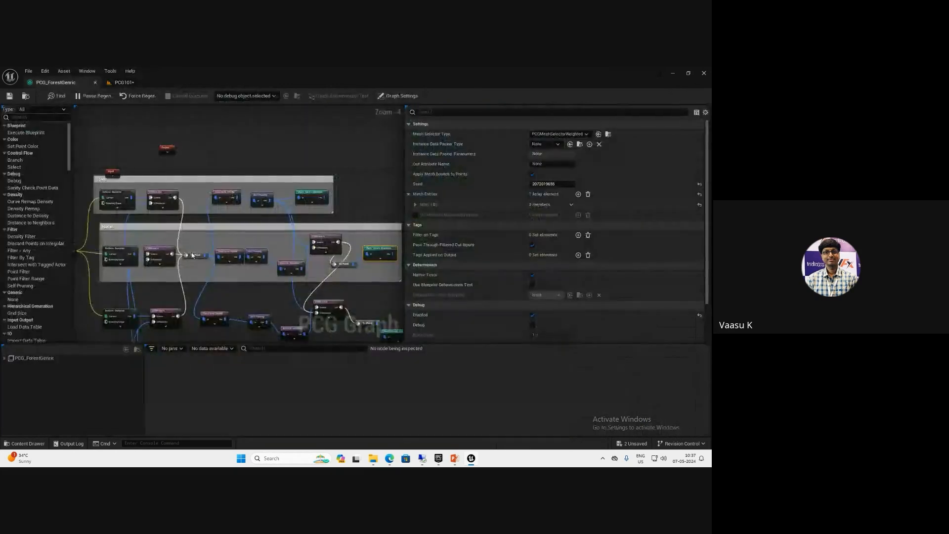
Replace the shared To Point node with separate ones between Difference and Transform Points in the Trees, Rocks and lowest chains
{"action": "key", "text": "Delete"}
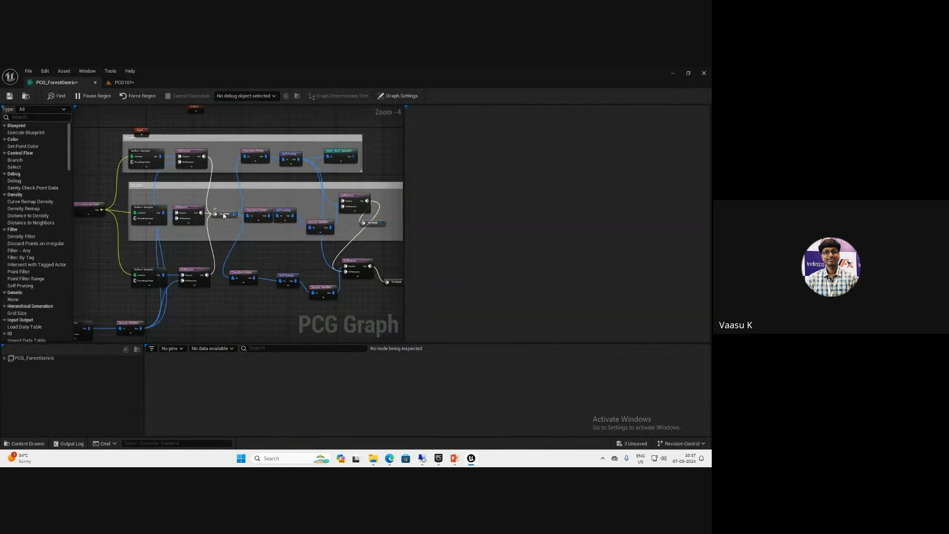
{"action": "left_click", "coordinate": [224, 216]}
{"action": "key", "text": "Delete"}
{"action": "scroll", "coordinate": [201, 151], "scroll_direction": "up", "scroll_amount": 1}
{"action": "key", "text": "ctrl+z"}
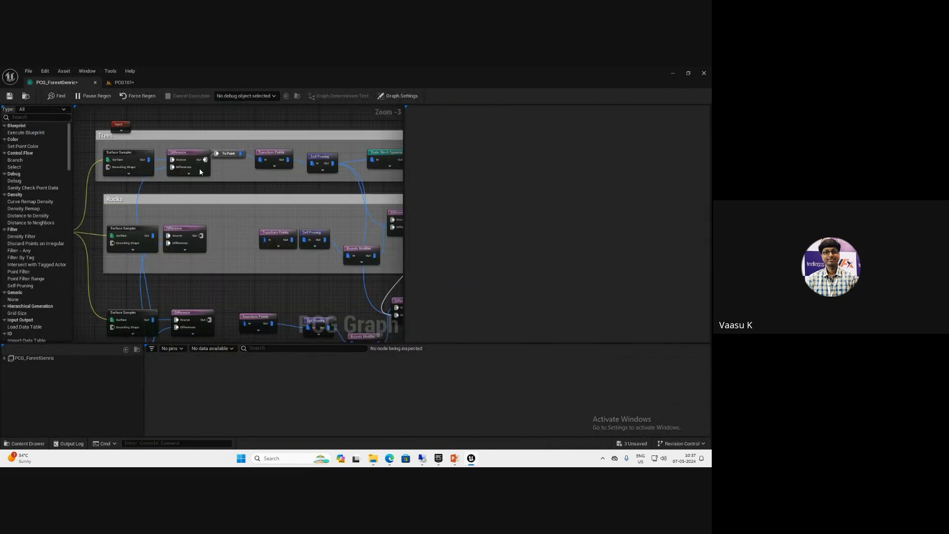
{"action": "left_click_drag", "start_coordinate": [201, 236], "coordinate": [265, 240]}
{"action": "right_click_drag", "start_coordinate": [233, 273], "coordinate": [274, 198]}
{"action": "left_click_drag", "start_coordinate": [250, 244], "coordinate": [281, 254]}
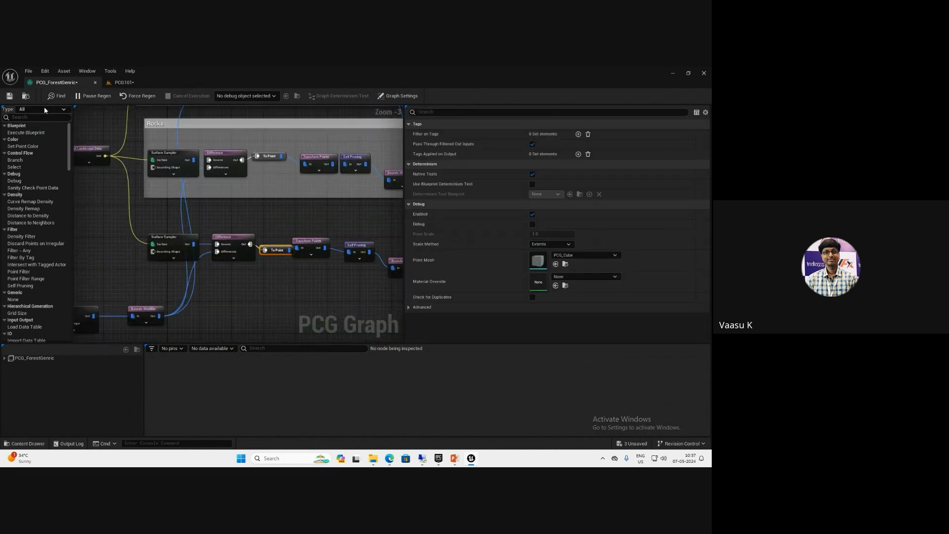
Inspect the regenerated forest and the path through it in the PCG101 level
{"action": "left_click", "coordinate": [123, 82]}
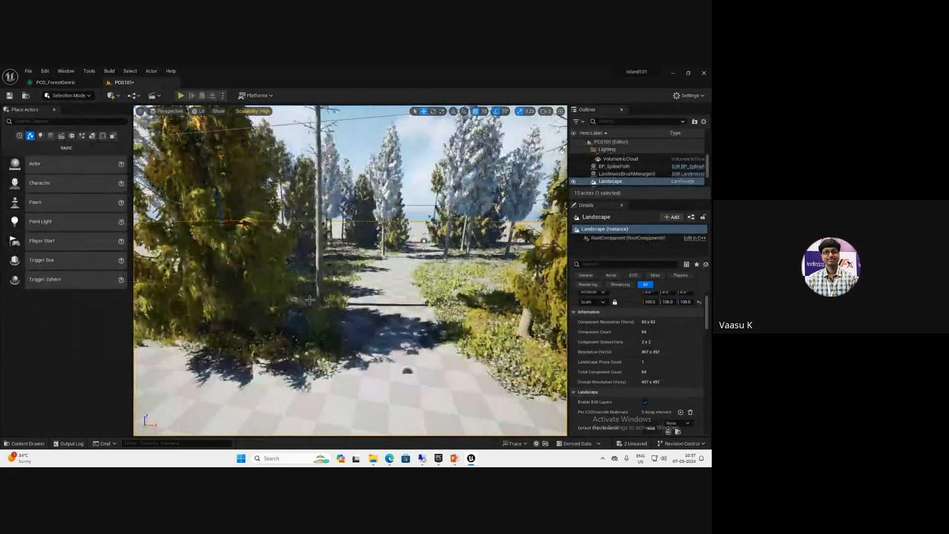
{"action": "right_click_drag", "start_coordinate": [310, 300], "coordinate": [397, 287]}
{"action": "scroll", "coordinate": [396, 287], "scroll_direction": "up", "scroll_amount": 3}
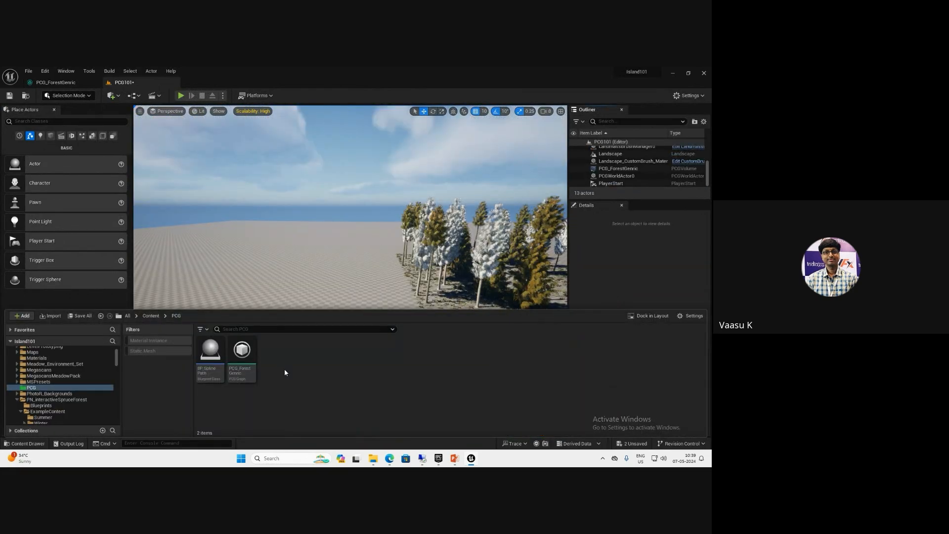
Create an Actor blueprint class named BP_SplineBome in the PCG content folder
{"action": "right_click", "coordinate": [285, 373]}
{"action": "left_click", "coordinate": [289, 402]}
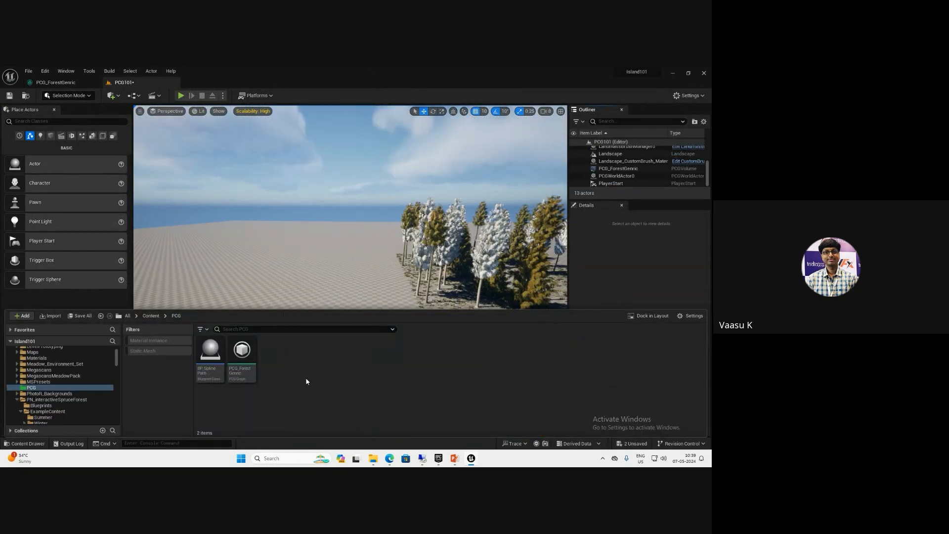
{"action": "right_click", "coordinate": [306, 379]}
{"action": "left_click", "coordinate": [343, 149]}
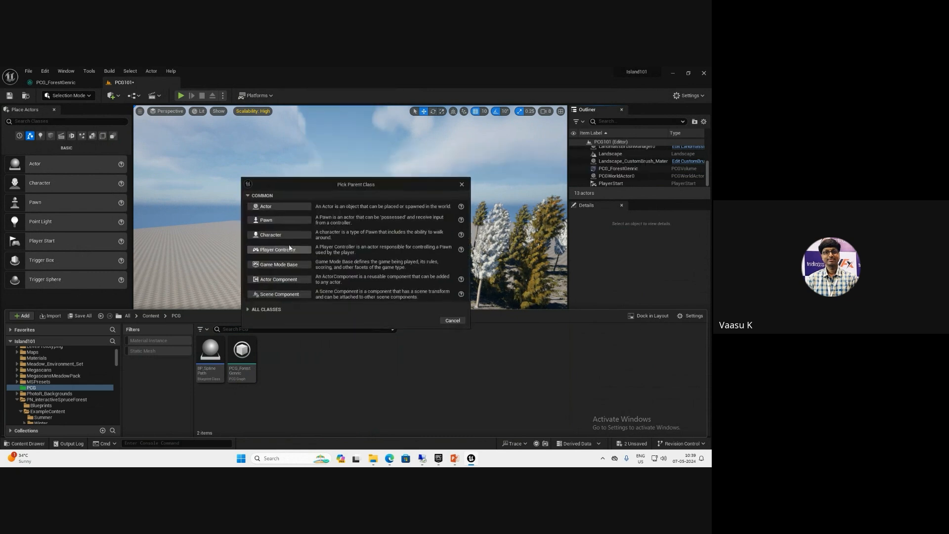
{"action": "left_click", "coordinate": [279, 206]}
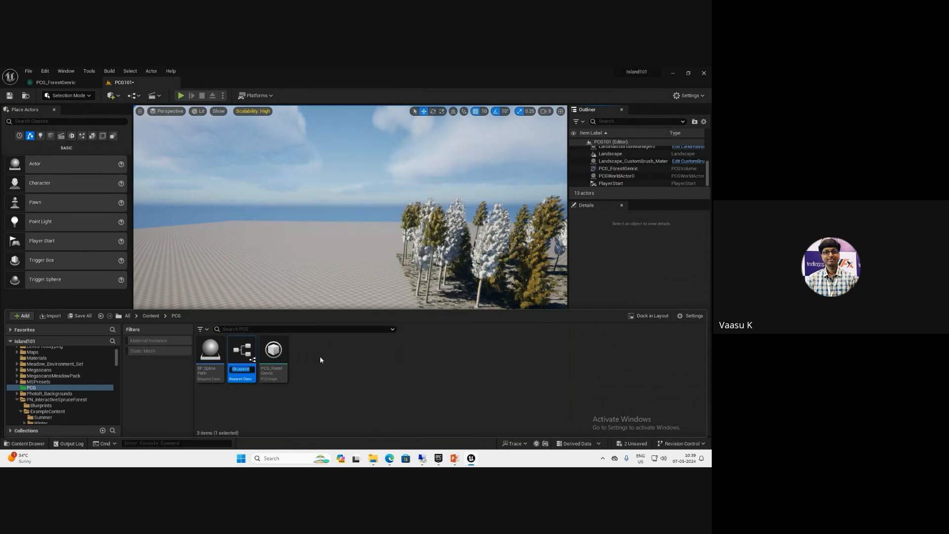
{"action": "type", "text": "BP"}
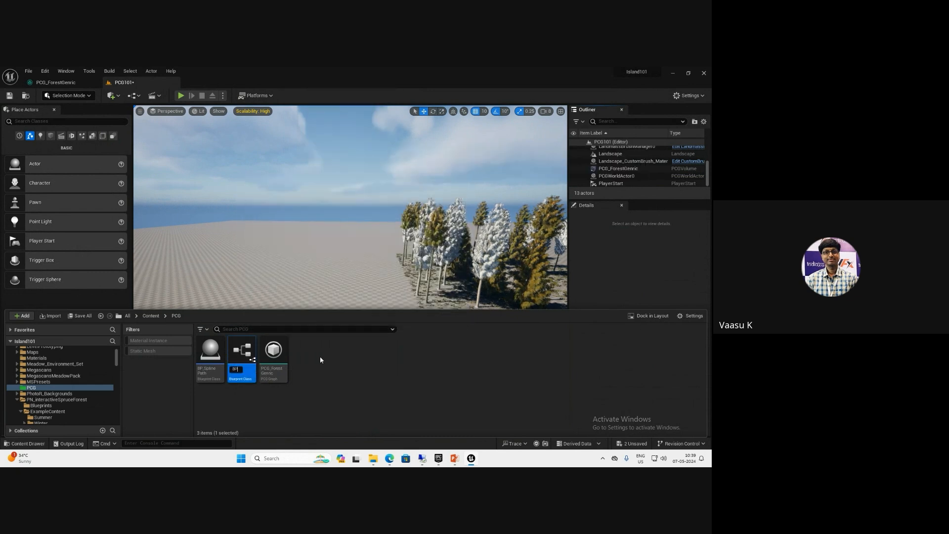
{"action": "type", "text": "_Spline"}
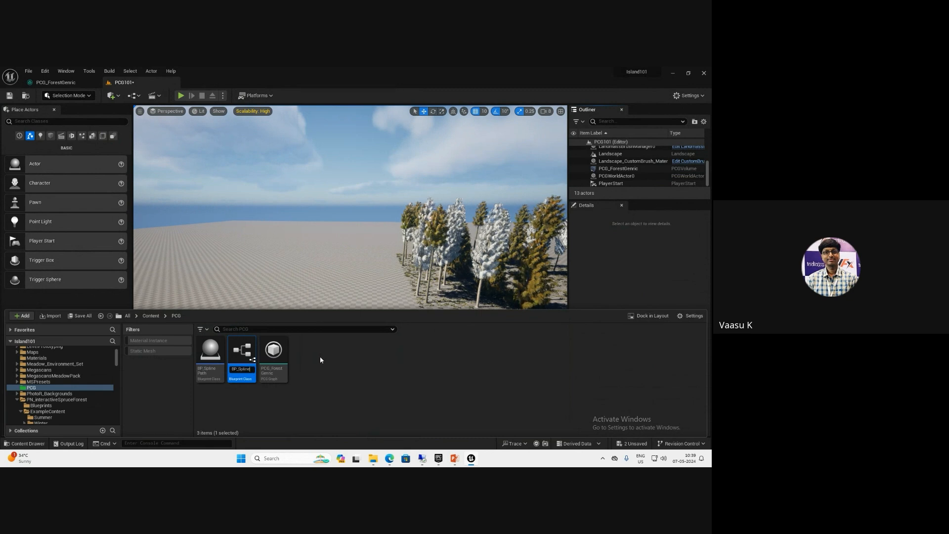
{"action": "type", "text": "Bome"}
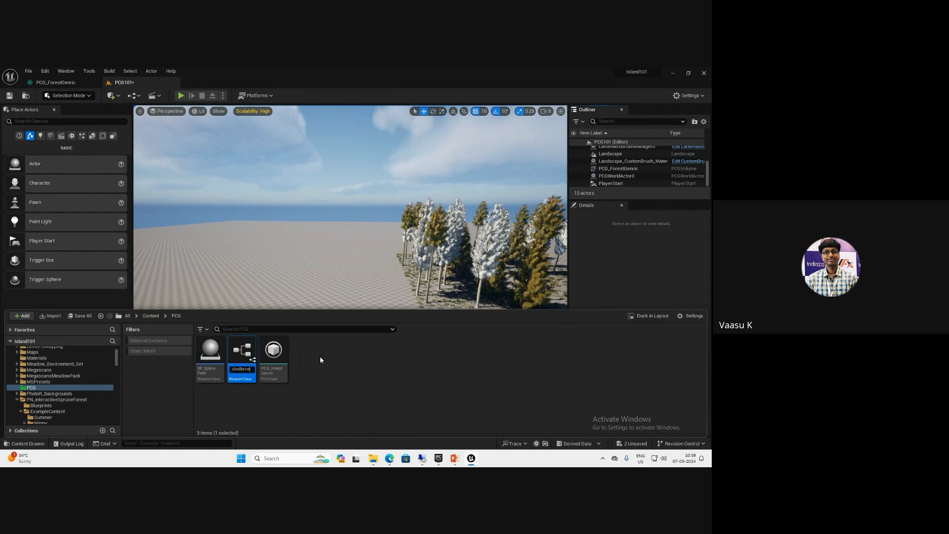
{"action": "key", "text": "Return"}
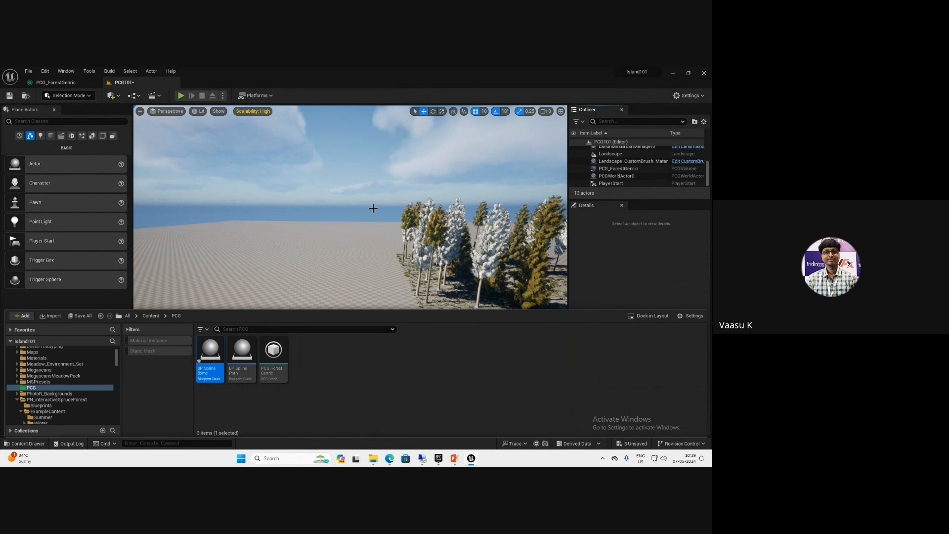
Add a Spline component to BP_SplineBome and turn on its Closed Loop option
{"action": "mouse_move", "coordinate": [373, 209]}
{"action": "right_mouse_down"}
{"action": "mouse_move", "coordinate": [441, 240]}
{"action": "mouse_move", "coordinate": [373, 209]}
{"action": "right_mouse_up"}
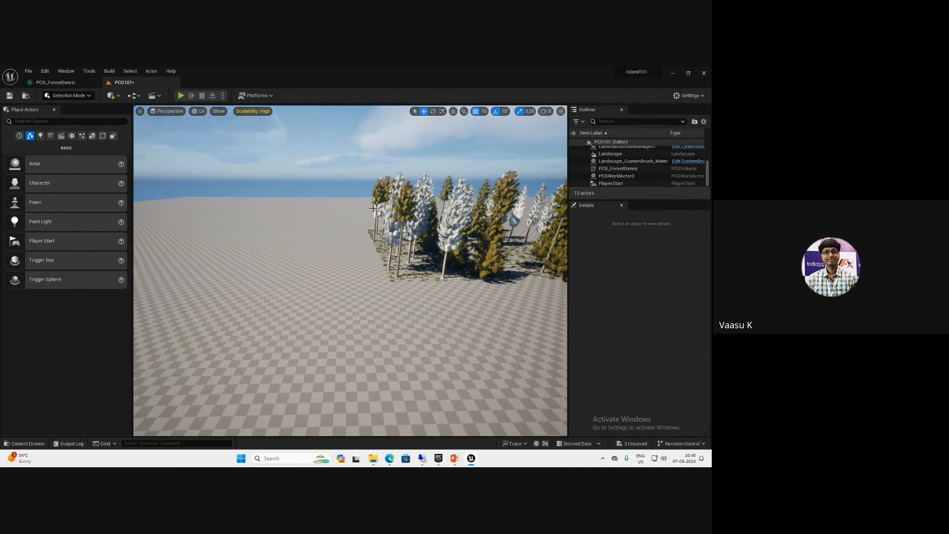
{"action": "key", "text": "ctrl+space"}
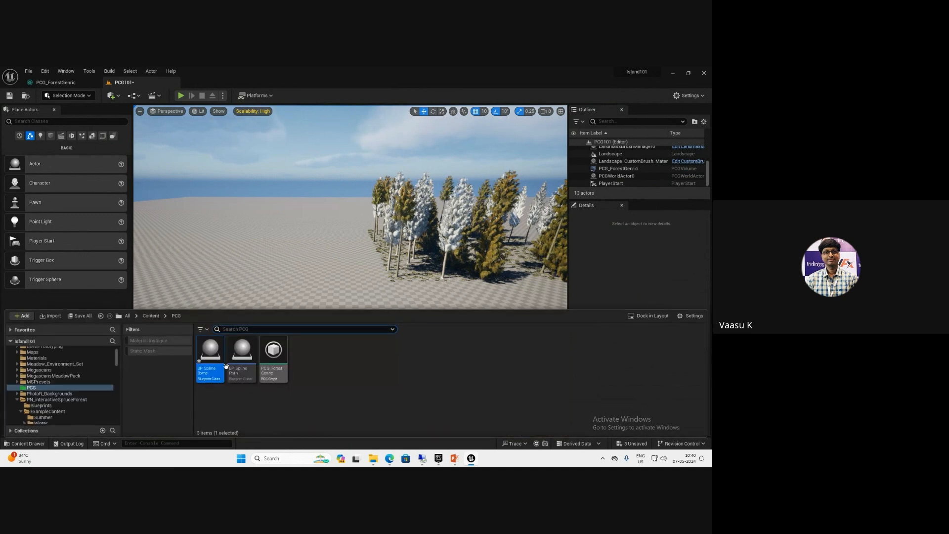
{"action": "double_click", "coordinate": [207, 353]}
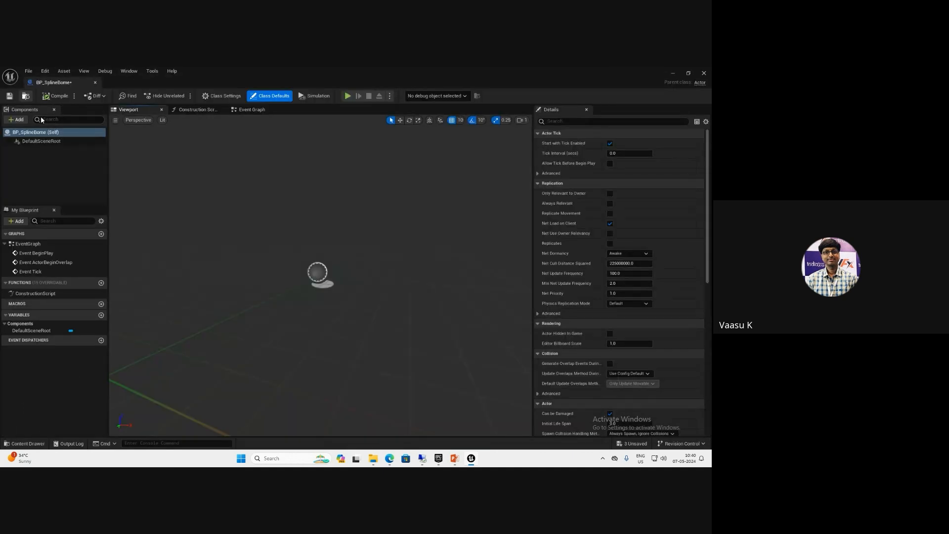
{"action": "left_click", "coordinate": [18, 120]}
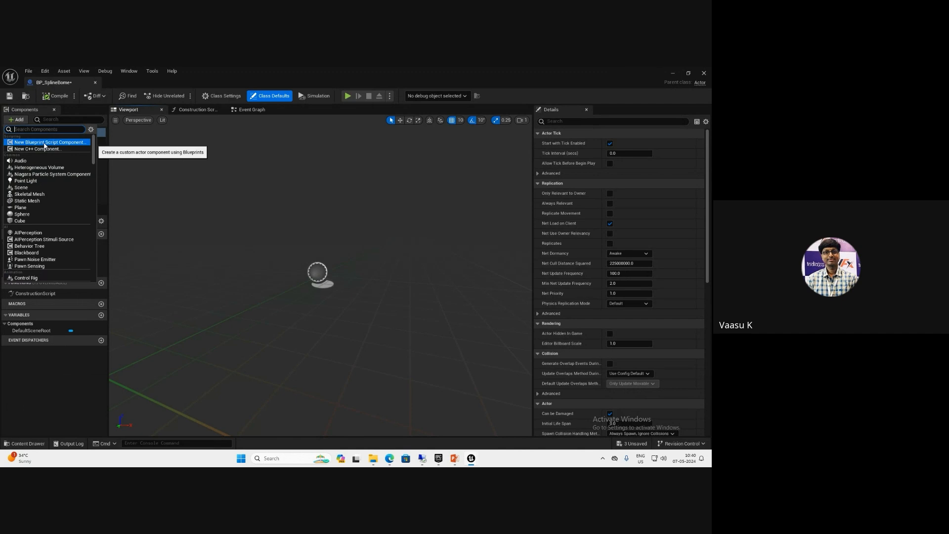
{"action": "type", "text": "spline"}
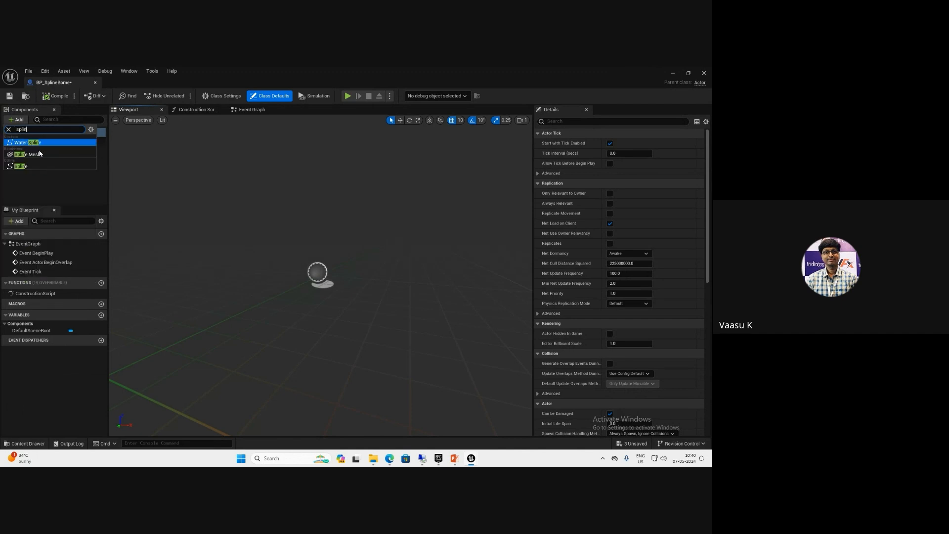
{"action": "left_click", "coordinate": [37, 166]}
{"action": "left_click", "coordinate": [67, 177]}
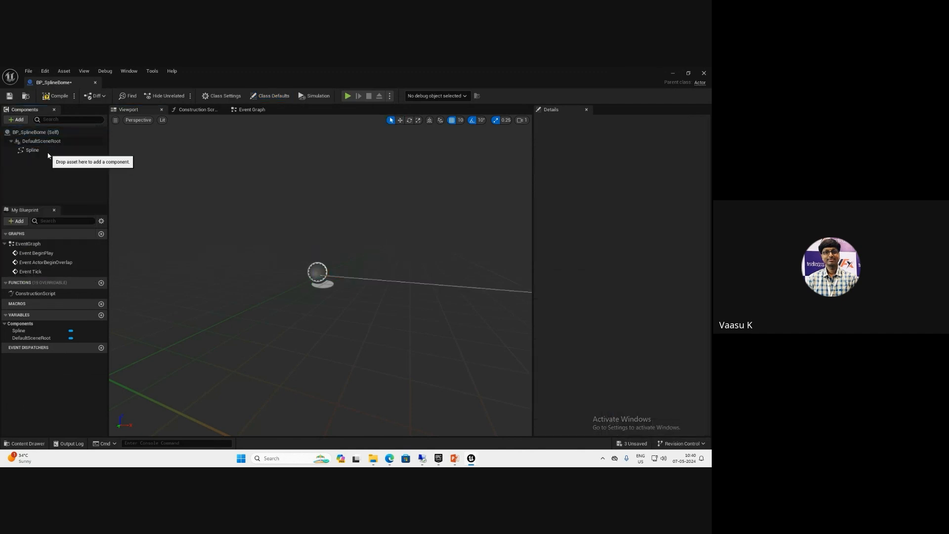
{"action": "left_click", "coordinate": [48, 152]}
{"action": "scroll", "coordinate": [250, 286], "scroll_direction": "down", "scroll_amount": 4}
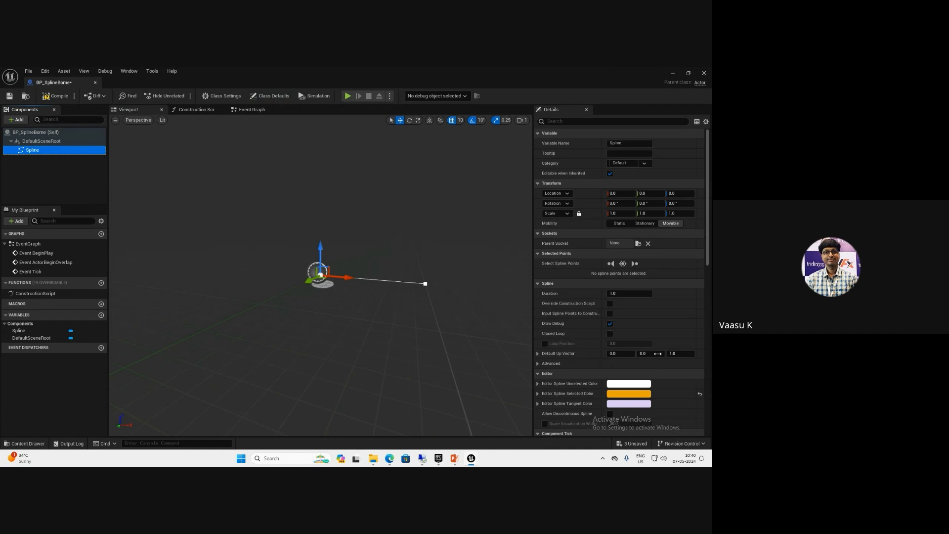
{"action": "left_click", "coordinate": [610, 334]}
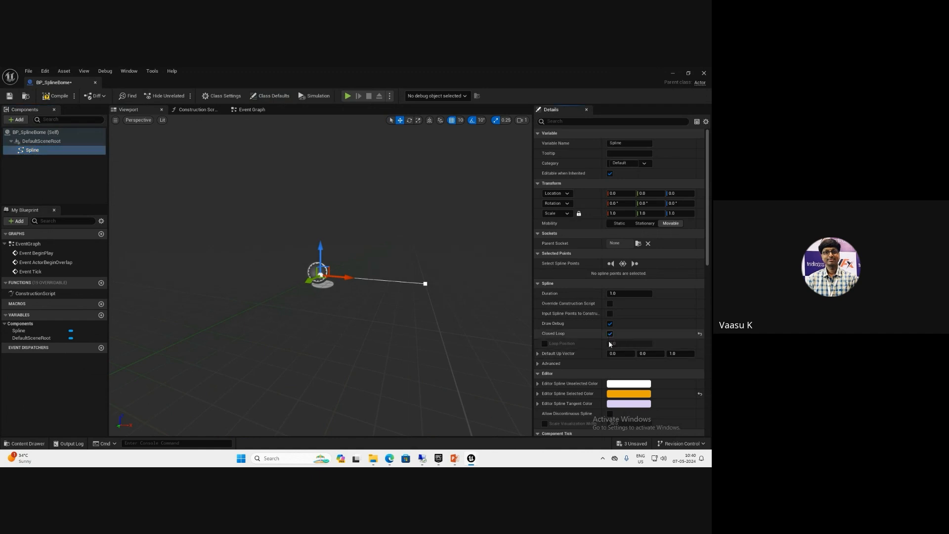
Move the spline's end point out along X to 270, and compile and save the blueprint
{"action": "left_click", "coordinate": [425, 284]}
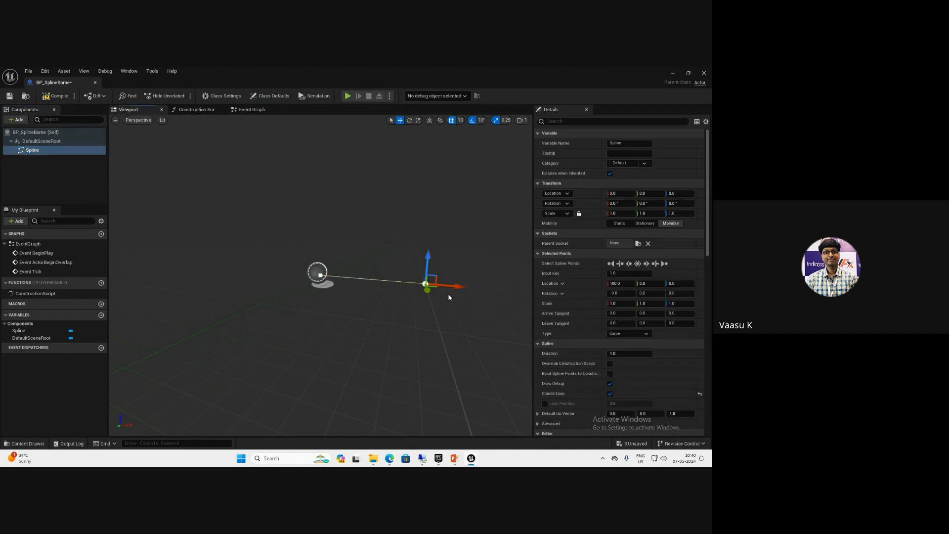
{"action": "left_click_drag", "start_coordinate": [458, 286], "coordinate": [527, 292]}
{"action": "right_click_drag", "start_coordinate": [472, 337], "coordinate": [527, 337]}
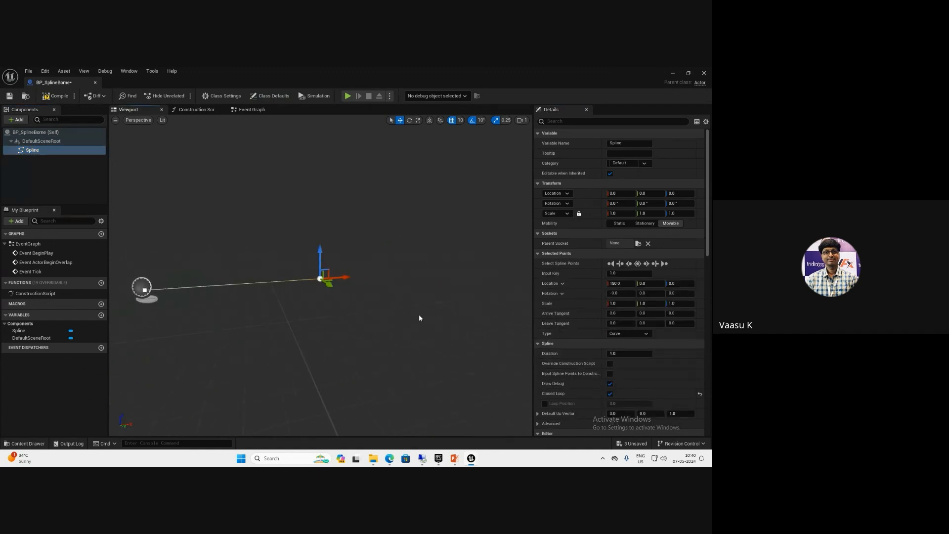
{"action": "left_click_drag", "start_coordinate": [349, 277], "coordinate": [382, 273]}
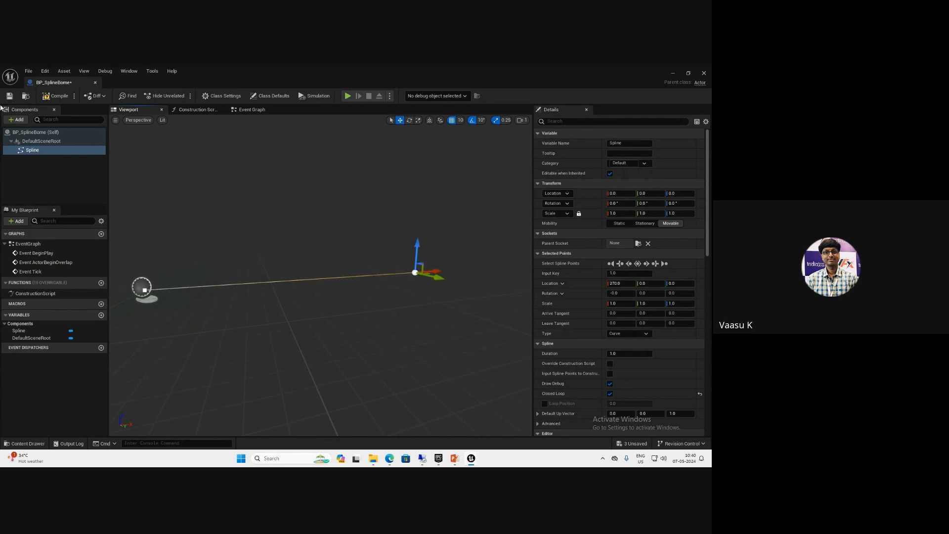
{"action": "left_click", "coordinate": [56, 96]}
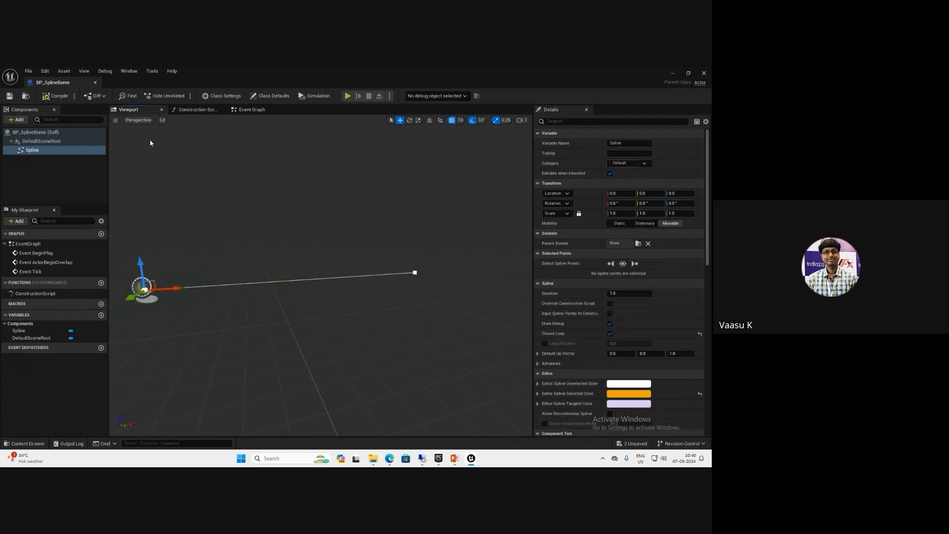
Add the actor tag Biome to BP_SplineBome's class defaults, compile and save it, and return to the PCG folder in the level editor
{"action": "left_click", "coordinate": [271, 96]}
{"action": "left_click", "coordinate": [565, 122]}
{"action": "type", "text": "tag"}
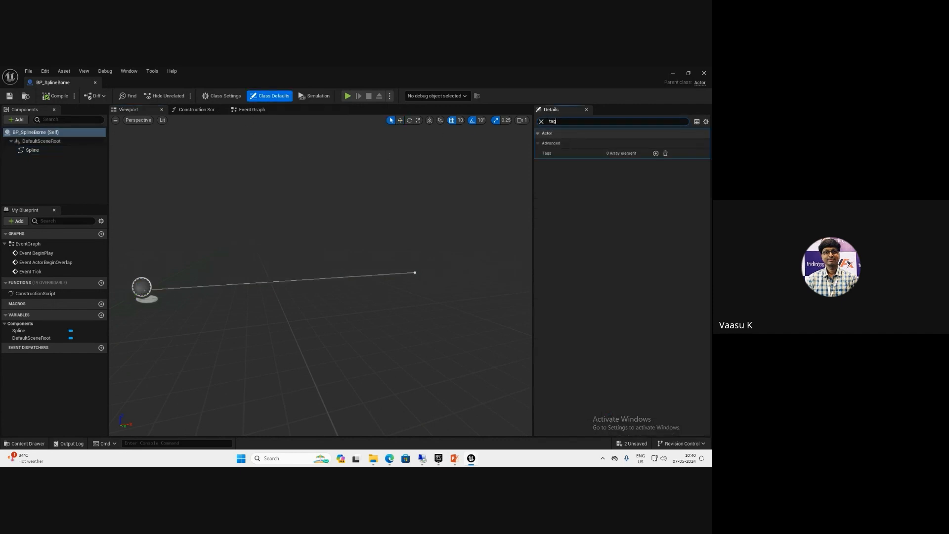
{"action": "left_click", "coordinate": [656, 153]}
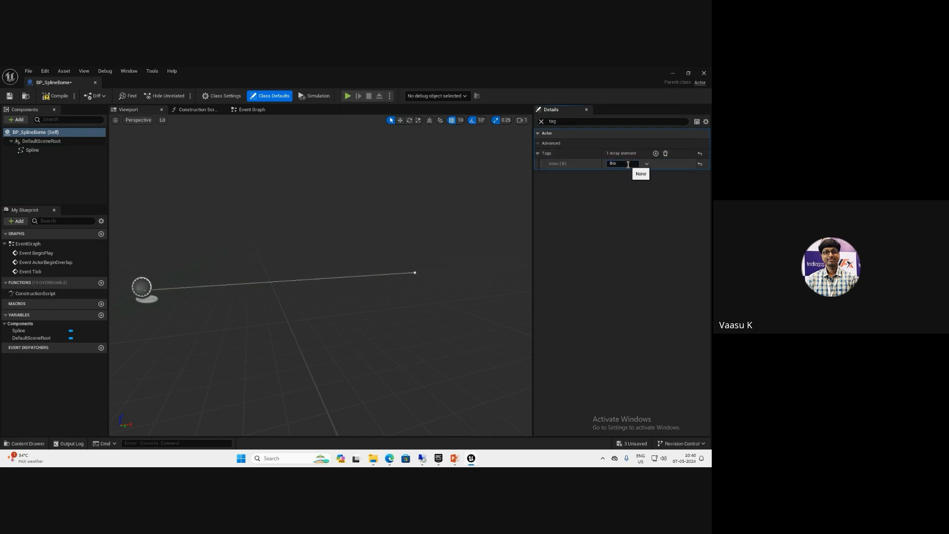
{"action": "key", "text": "Return"}
{"action": "left_click", "coordinate": [56, 96]}
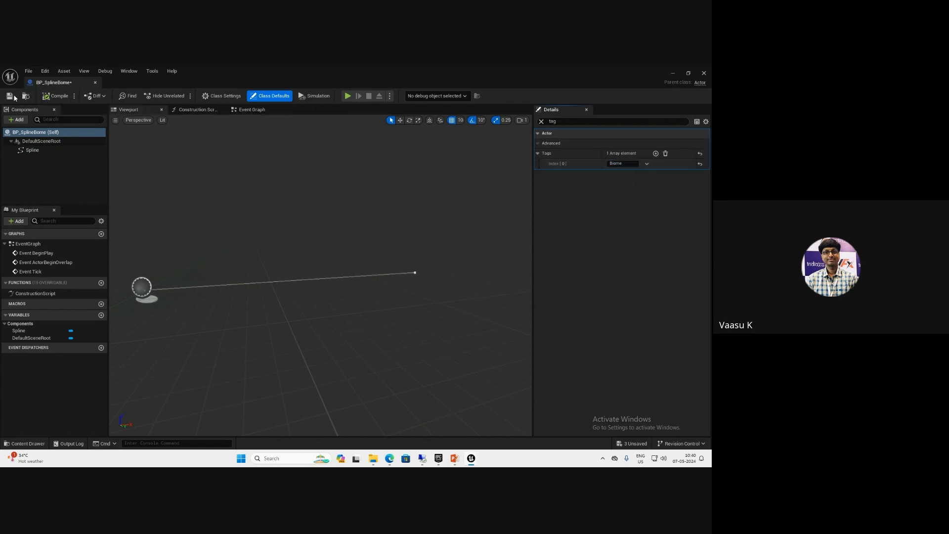
{"action": "left_click", "coordinate": [12, 97]}
{"action": "left_click", "coordinate": [94, 83]}
{"action": "key", "text": "ctrl+space"}
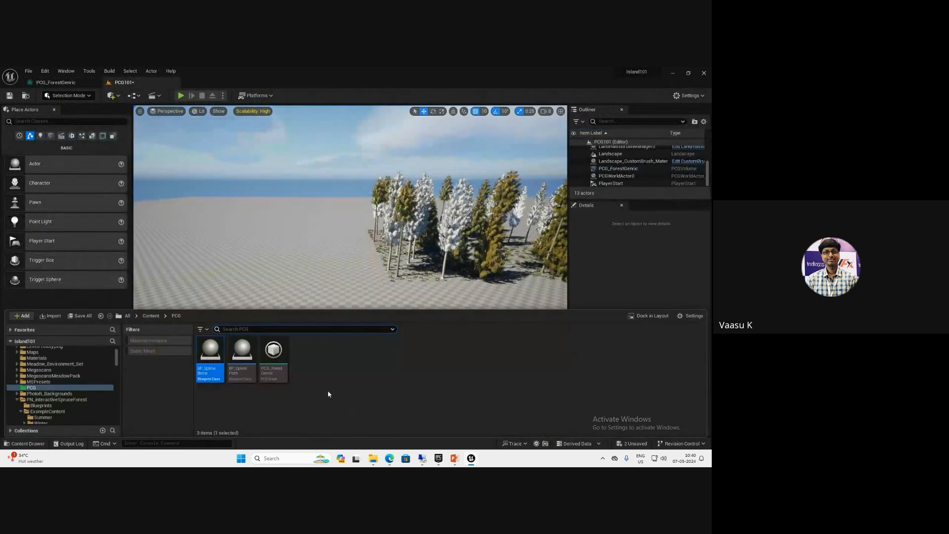
Create a PCG Graph named PCG_BiomeVol in the PCG content folder and open it
{"action": "right_click", "coordinate": [326, 393]}
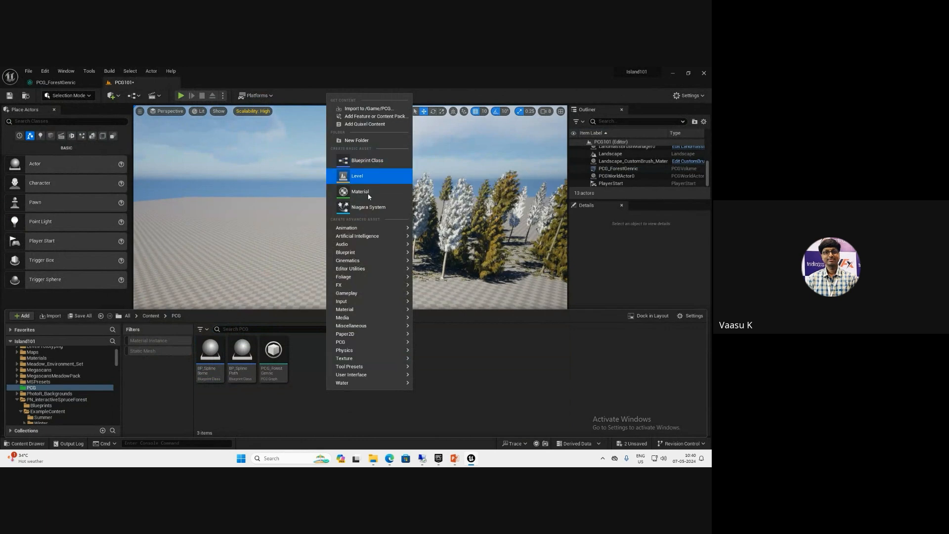
{"action": "mouse_move", "coordinate": [383, 341]}
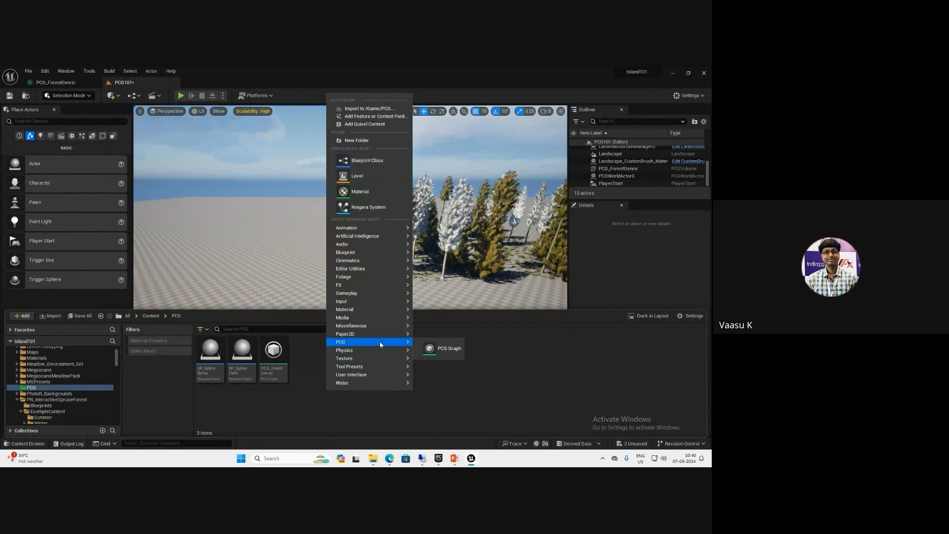
{"action": "left_click", "coordinate": [448, 357]}
{"action": "type", "text": "F"}
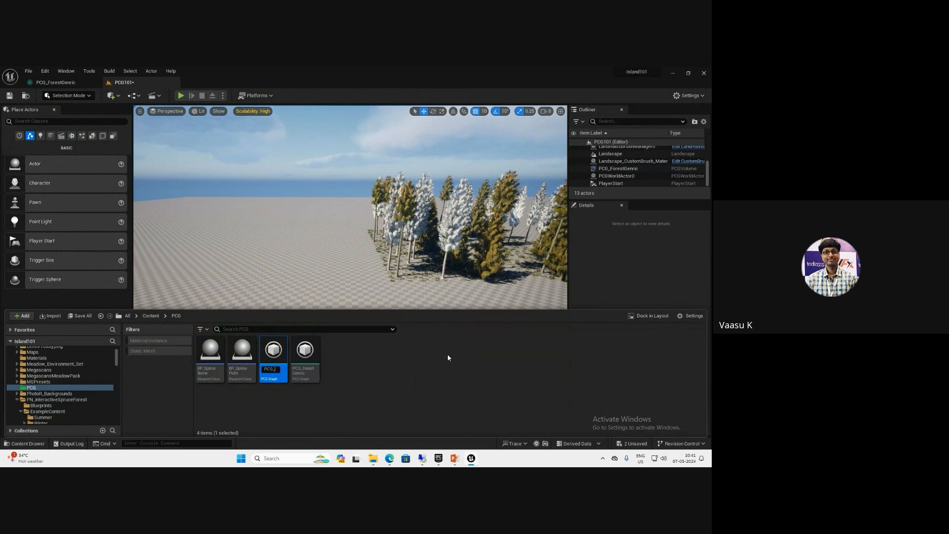
{"action": "type", "text": "B"}
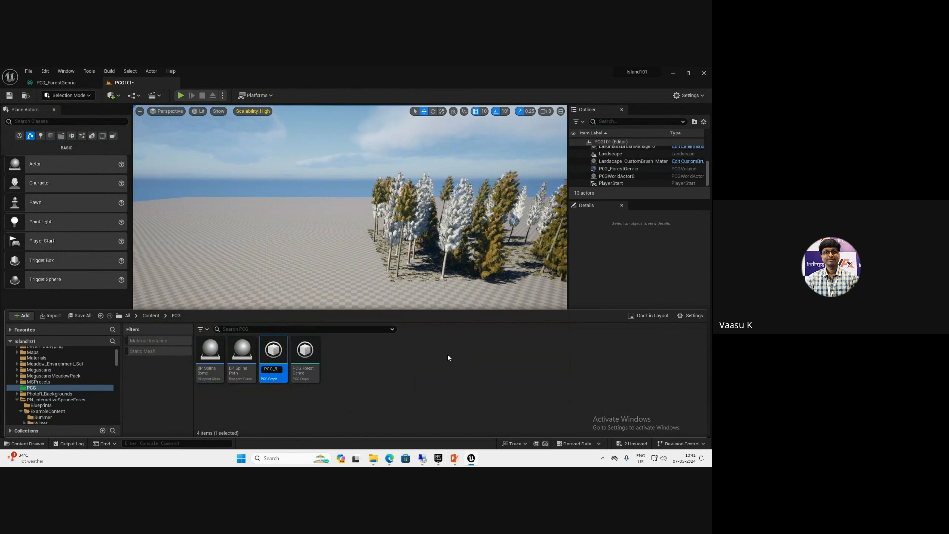
{"action": "type", "text": "iomeVol"}
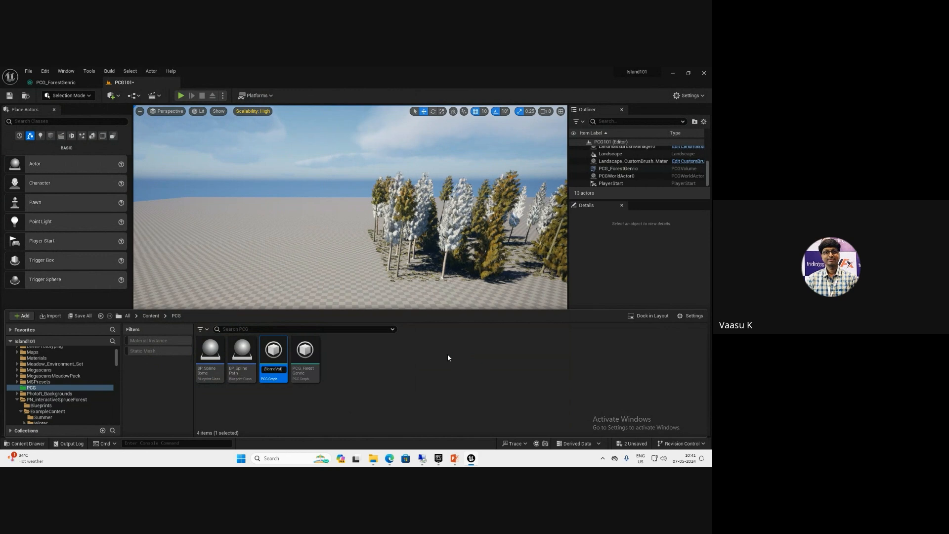
{"action": "key", "text": "Return"}
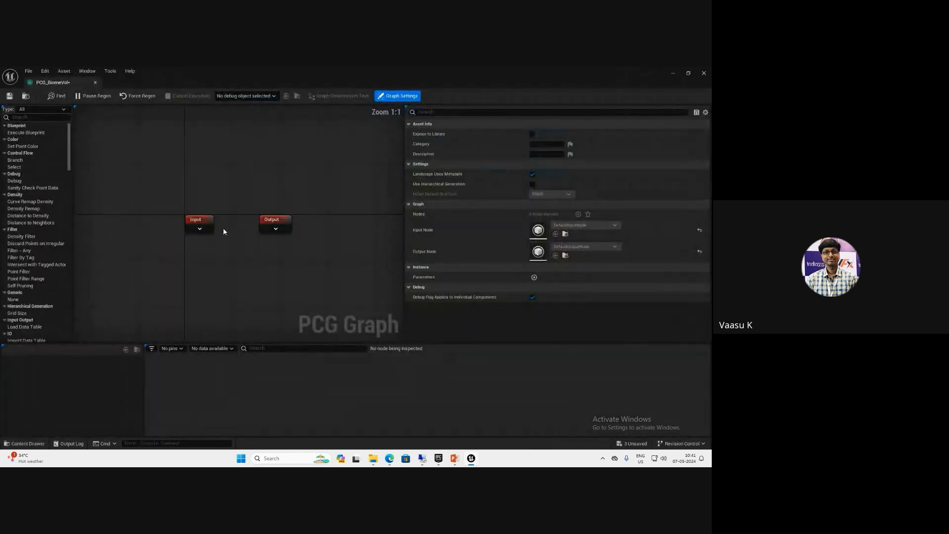
Add a Get Spline Data node below the Input node in the PCG_BiomeVol graph
{"action": "right_click_drag", "start_coordinate": [247, 180], "coordinate": [247, 176]}
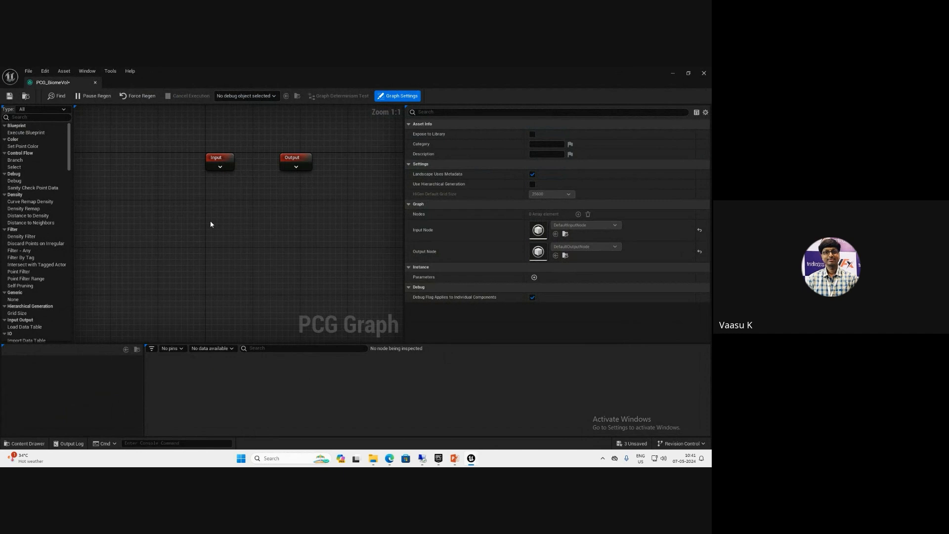
{"action": "right_click", "coordinate": [210, 220]}
{"action": "type", "text": "get"}
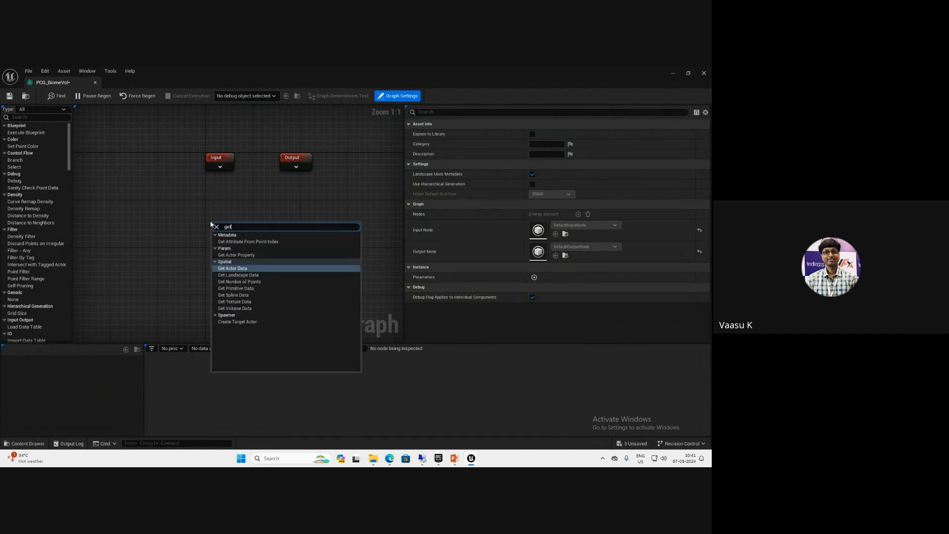
{"action": "type", "text": "s"}
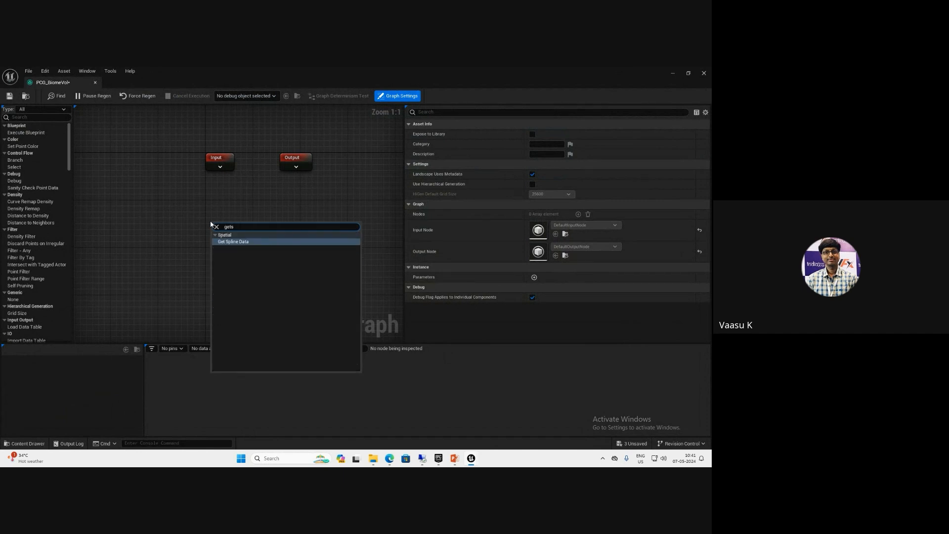
{"action": "key", "text": "Return"}
{"action": "right_click_drag", "start_coordinate": [259, 276], "coordinate": [202, 268]}
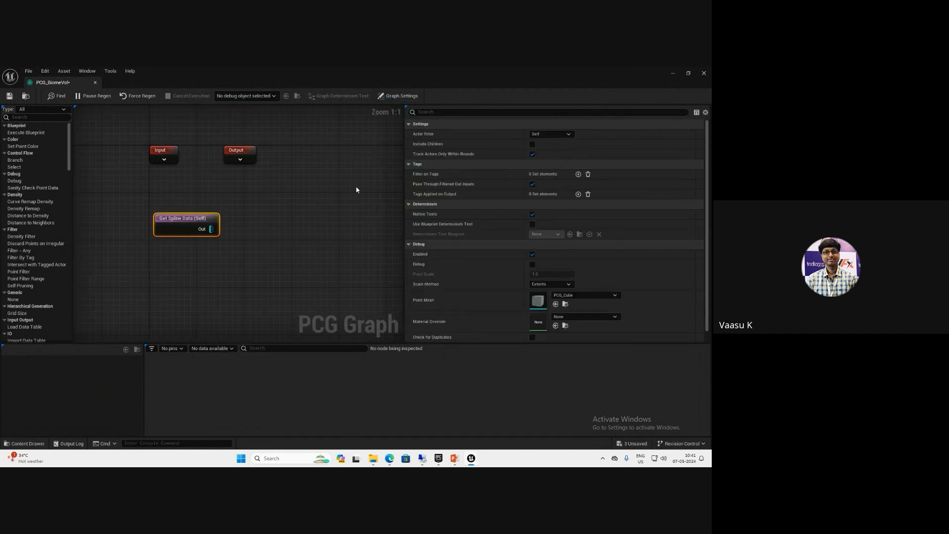
{"action": "left_click", "coordinate": [542, 135]}
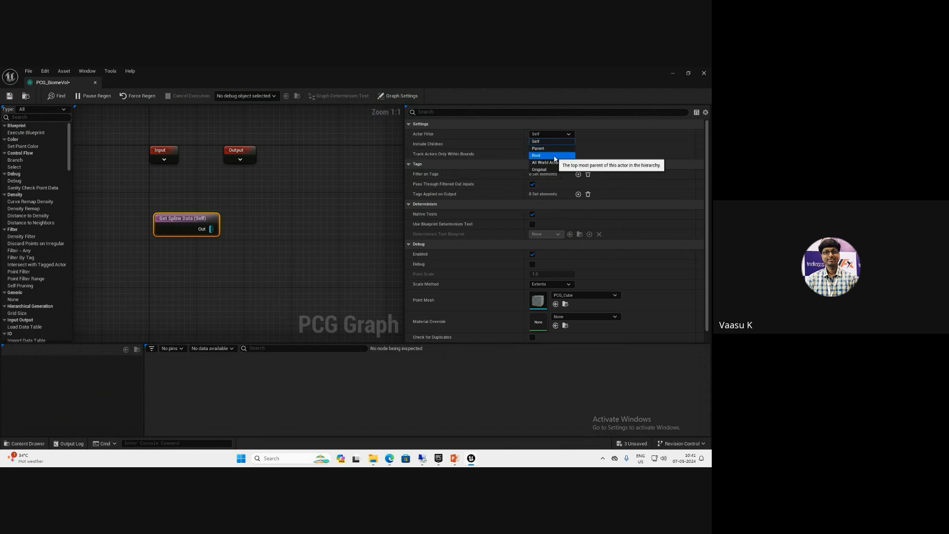
{"action": "left_click", "coordinate": [248, 220]}
Dock the PCG_BiomeVol editor beside the PCG101 level and place BP_SplineBome on the empty landscape next to the forest
{"action": "left_click_drag", "start_coordinate": [76, 84], "coordinate": [233, 85]}
{"action": "left_click", "coordinate": [122, 82]}
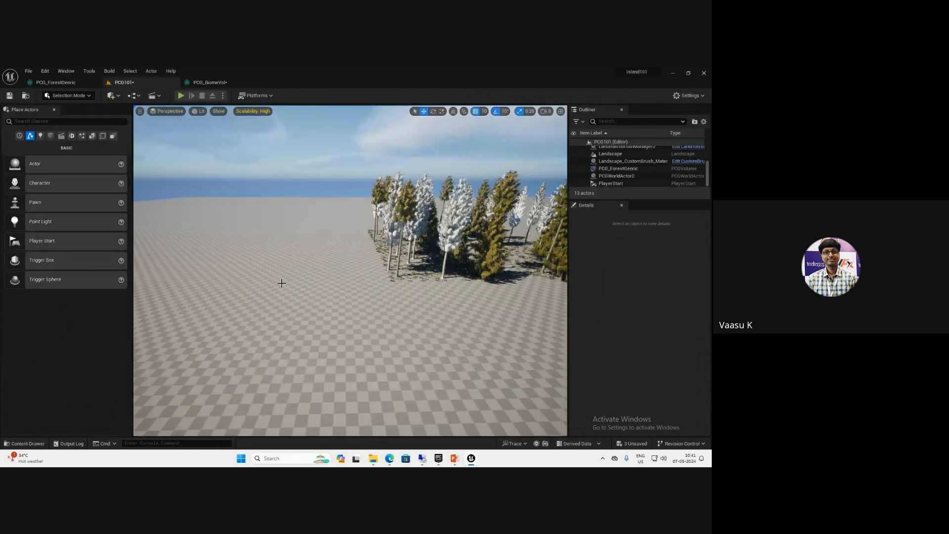
{"action": "key", "text": "ctrl+space"}
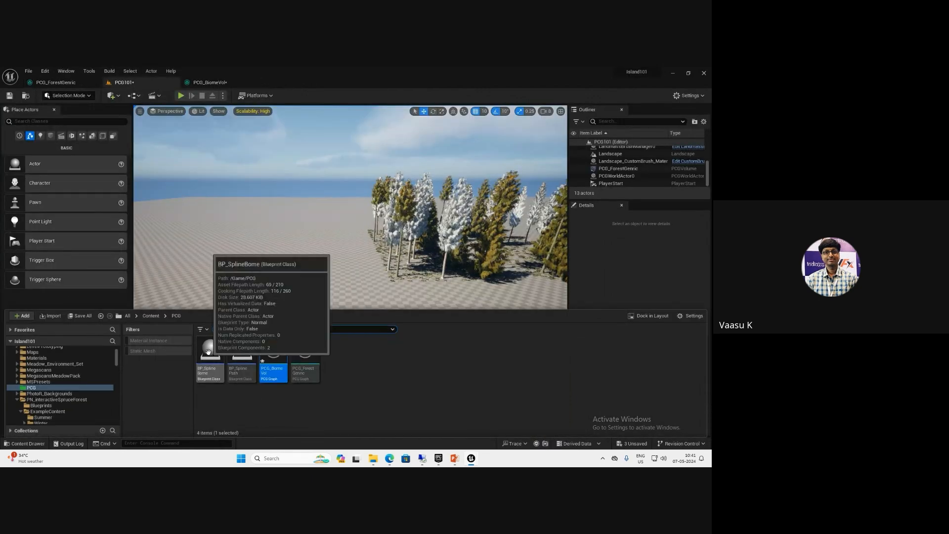
{"action": "left_click_drag", "start_coordinate": [217, 371], "coordinate": [250, 329]}
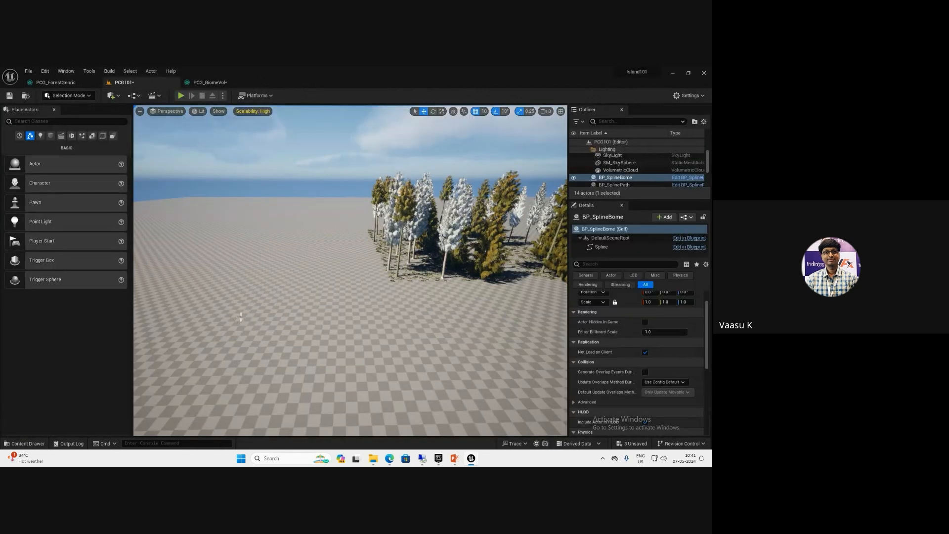
{"action": "right_click_drag", "start_coordinate": [233, 315], "coordinate": [227, 317]}
{"action": "key", "text": "g"}
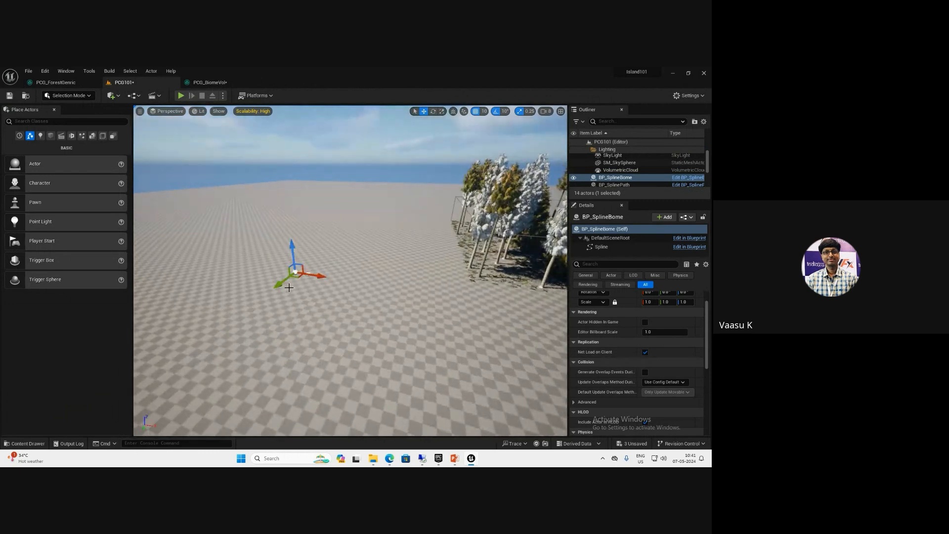
{"action": "scroll", "coordinate": [290, 293], "scroll_direction": "up", "scroll_amount": 1}
Pull a third spline point out of BP_SplineBome toward the camera to form a roughly triangular loop, and keep the actor selected
{"action": "left_click_drag", "start_coordinate": [304, 275], "coordinate": [282, 399]}
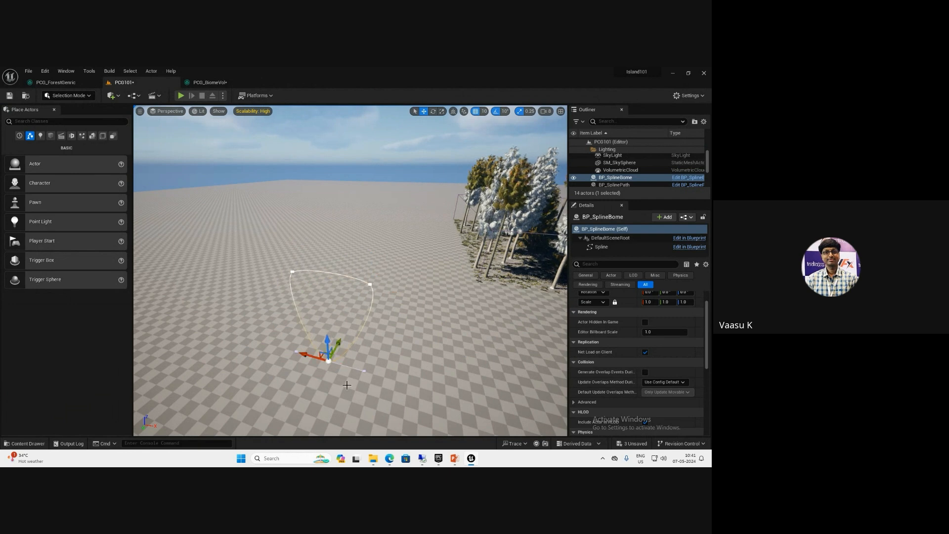
{"action": "left_click", "coordinate": [302, 336]}
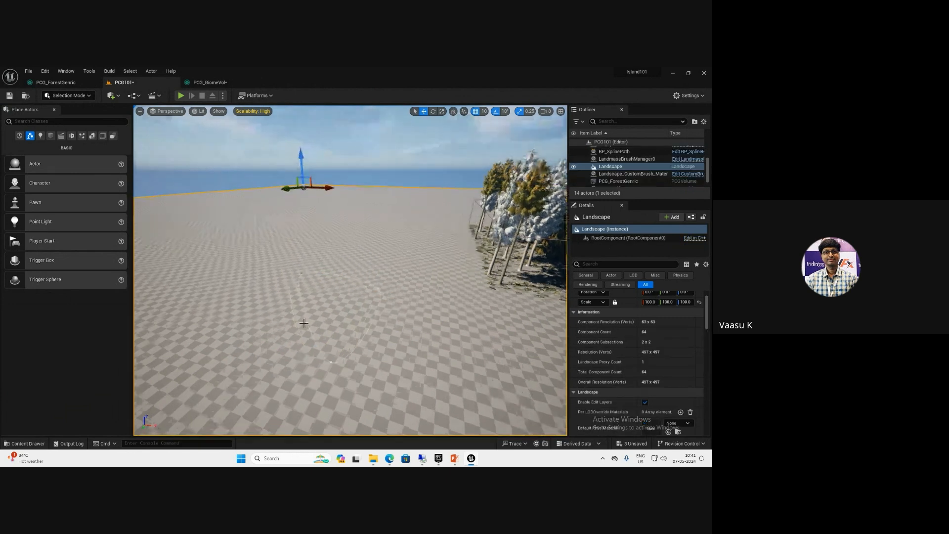
{"action": "left_click", "coordinate": [302, 272]}
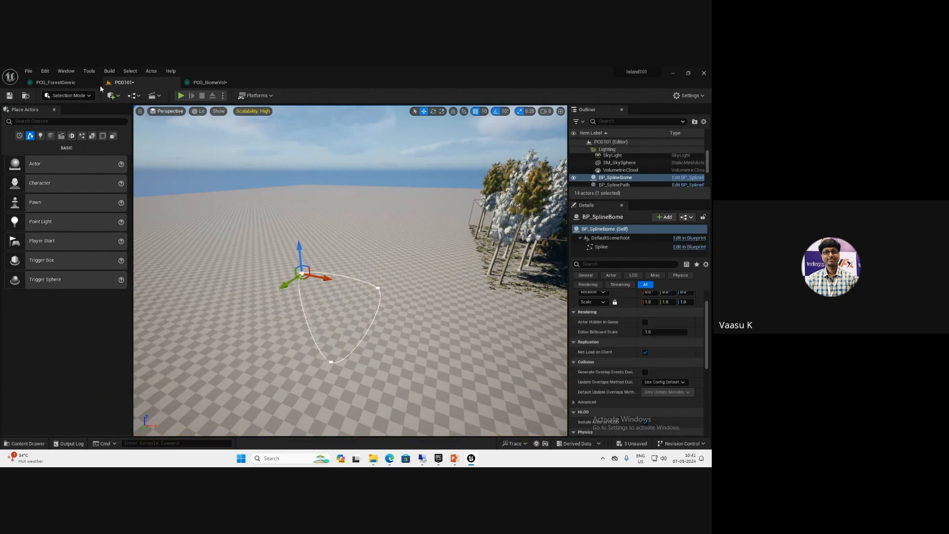
Check the Closed Loop setting of the Spline component in the BP_SplineBome blueprint and return to the level
{"action": "key", "text": "ctrl+space"}
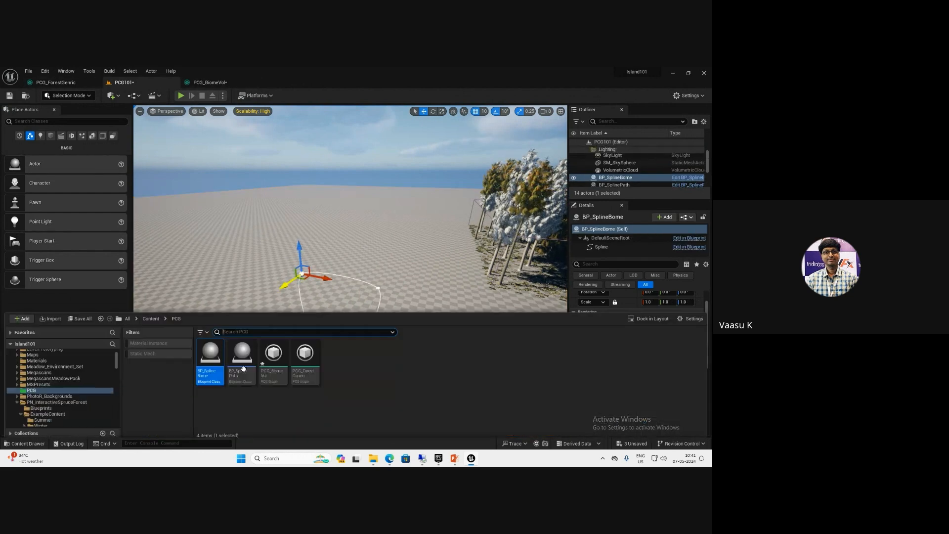
{"action": "double_click", "coordinate": [217, 356]}
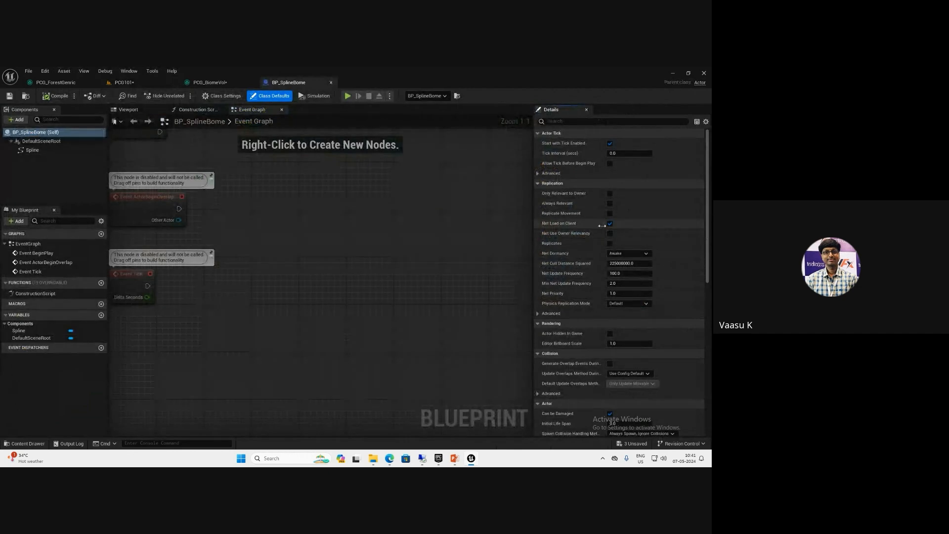
{"action": "left_click", "coordinate": [54, 150]}
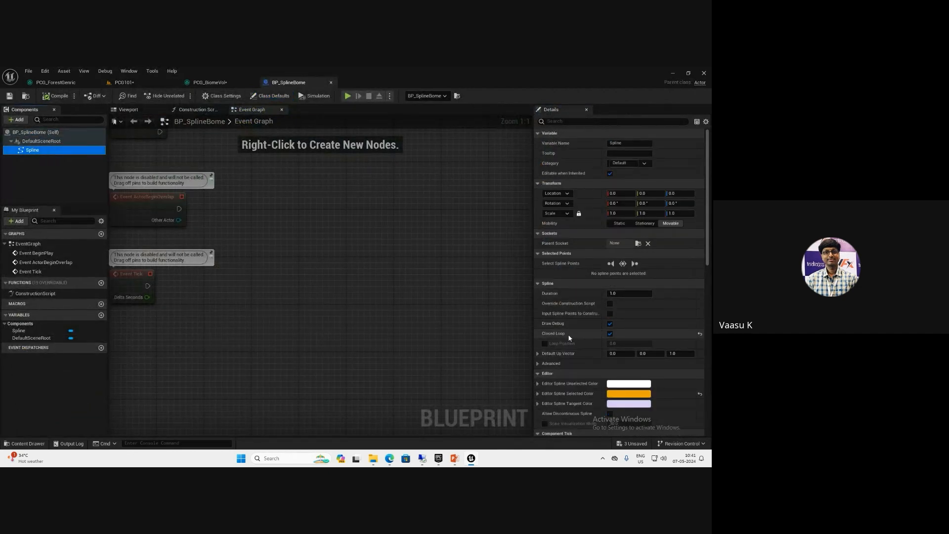
{"action": "left_click", "coordinate": [122, 82]}
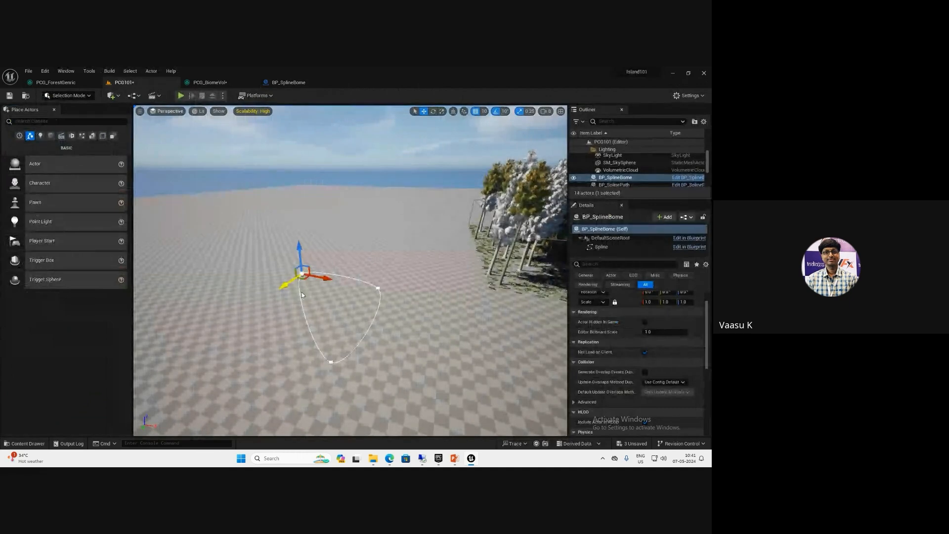
Add a fourth spline point on the side of the loop away from the forest and move it outward to widen the outline
{"action": "left_click", "coordinate": [308, 325]}
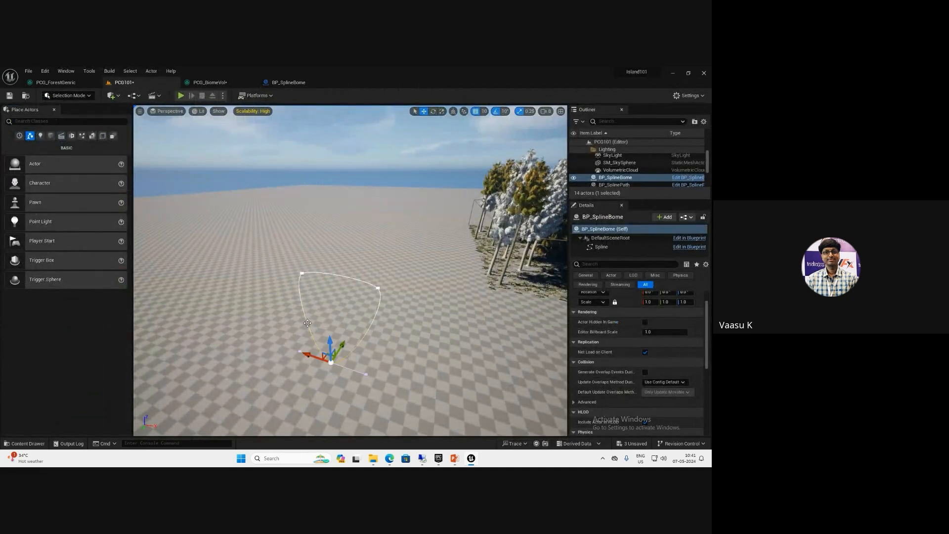
{"action": "right_click", "coordinate": [306, 320]}
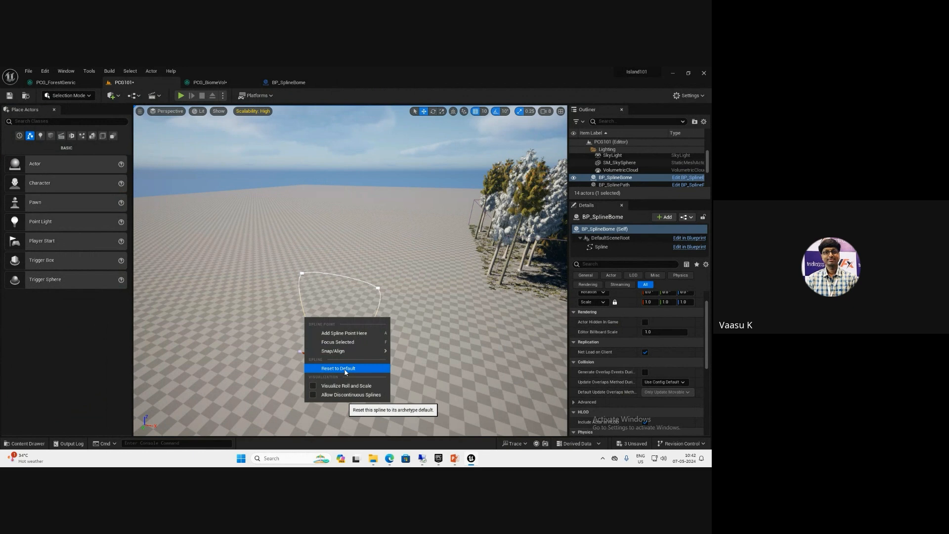
{"action": "left_click", "coordinate": [346, 333]}
{"action": "left_click_drag", "start_coordinate": [327, 315], "coordinate": [228, 330]}
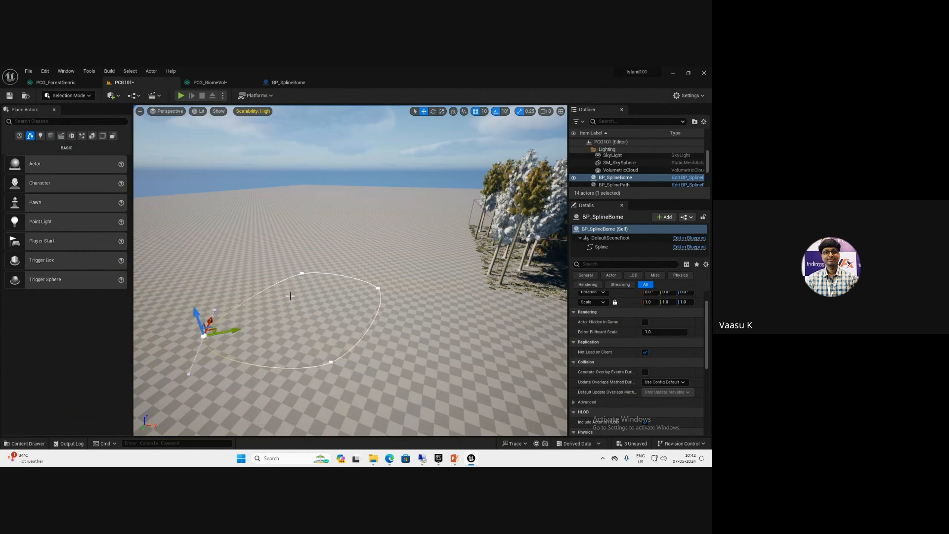
In PCG_BiomeVol, set the Get Spline Data node to filter All World Actors, selected by the tag Biome
{"action": "left_click", "coordinate": [292, 83]}
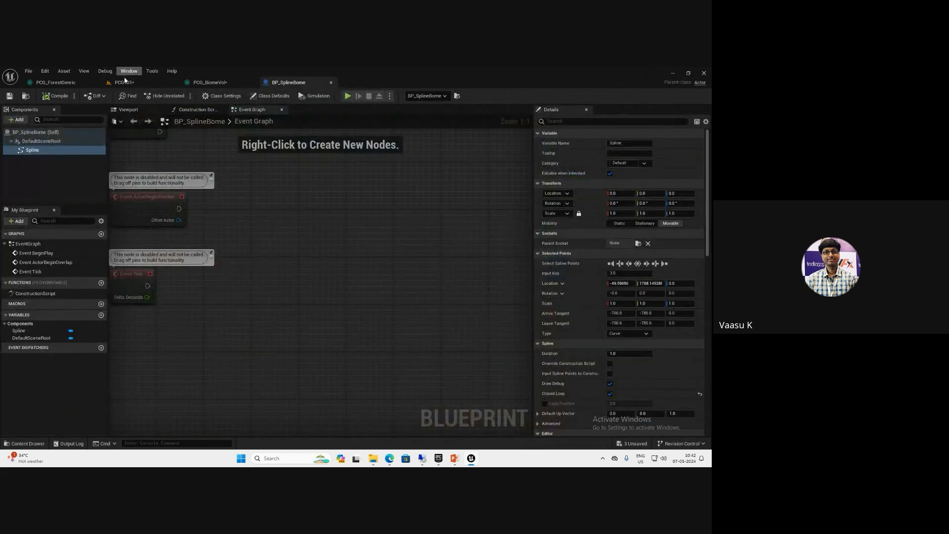
{"action": "left_click", "coordinate": [212, 83]}
{"action": "left_click_drag", "start_coordinate": [185, 224], "coordinate": [149, 238]}
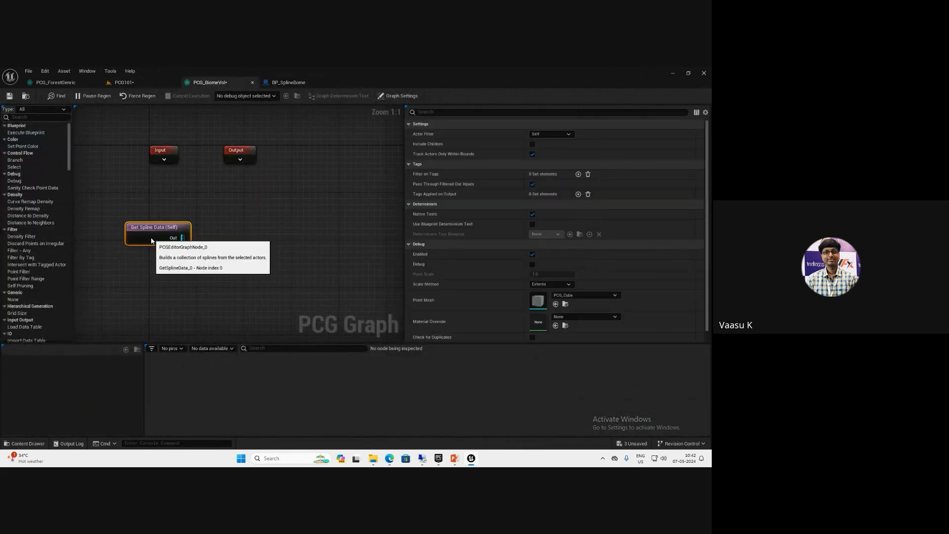
{"action": "left_click", "coordinate": [551, 134]}
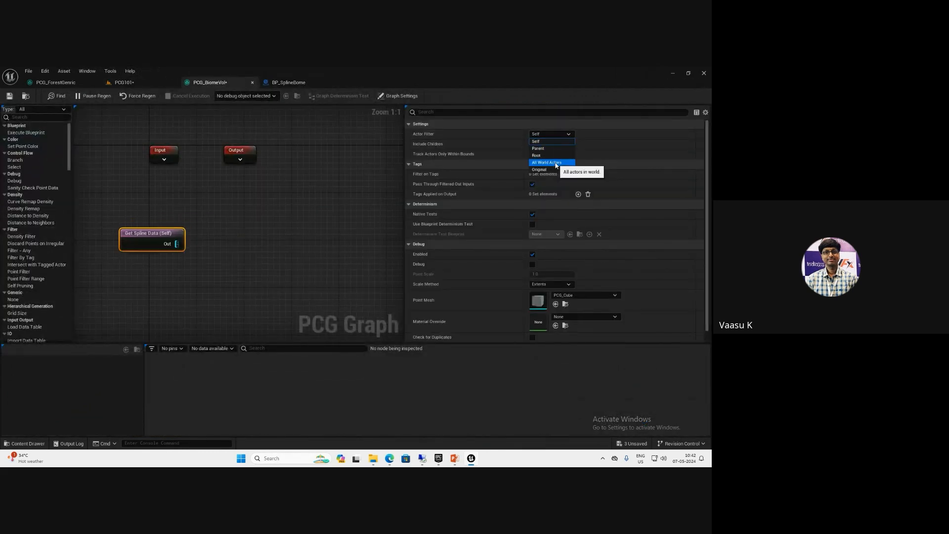
{"action": "left_click", "coordinate": [553, 162]}
{"action": "left_click", "coordinate": [539, 161]}
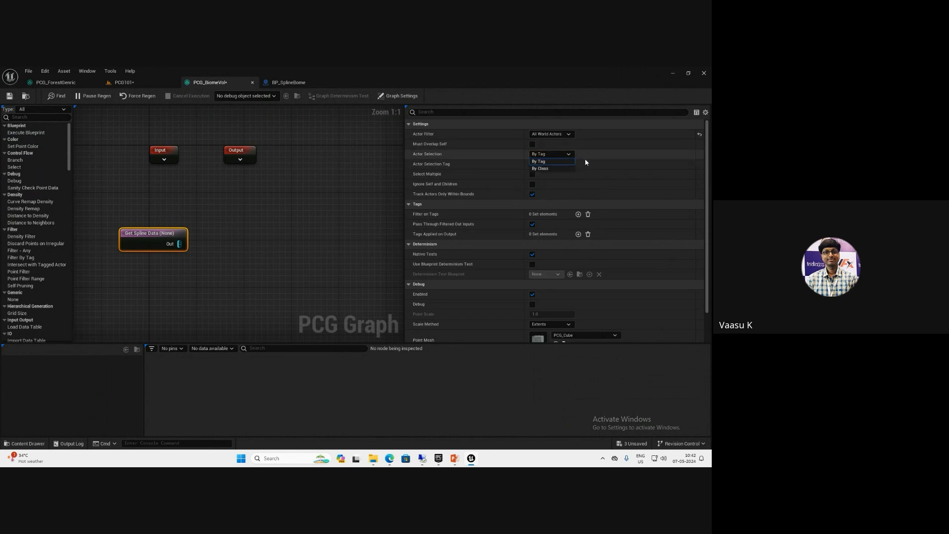
{"action": "left_click", "coordinate": [560, 164]}
{"action": "type", "text": "Biome"}
{"action": "key", "text": "Return"}
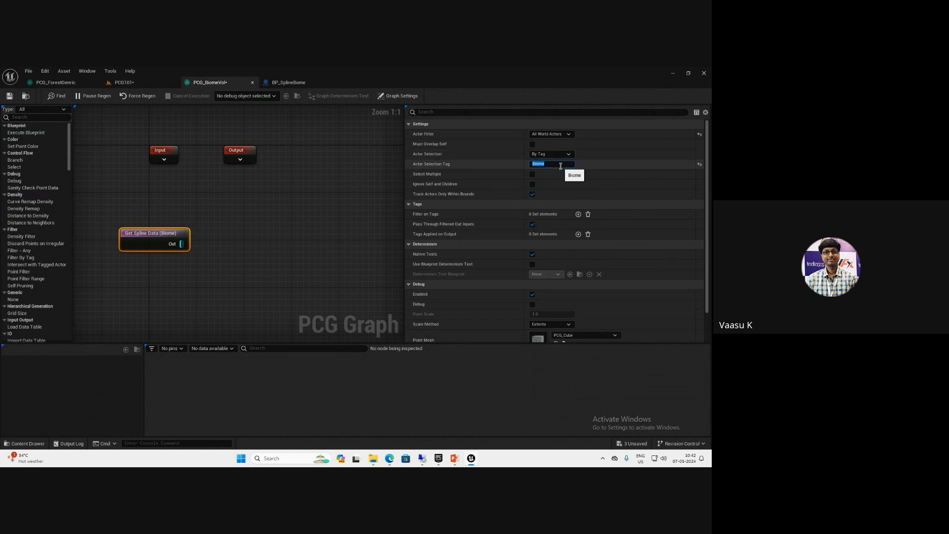
Add a Spline Sampler node fed by the output of the Get Spline Data node
{"action": "right_click_drag", "start_coordinate": [143, 240], "coordinate": [226, 229]}
{"action": "mouse_move", "coordinate": [229, 230]}
{"action": "left_mouse_down"}
{"action": "mouse_move", "coordinate": [150, 239]}
{"action": "mouse_move", "coordinate": [244, 224]}
{"action": "left_mouse_up"}
{"action": "type", "text": "splin"}
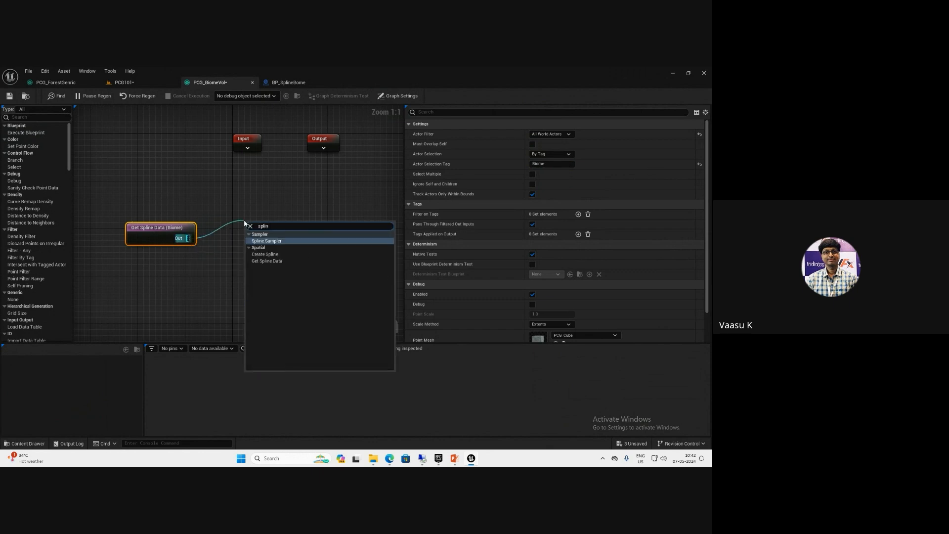
{"action": "key", "text": "Return"}
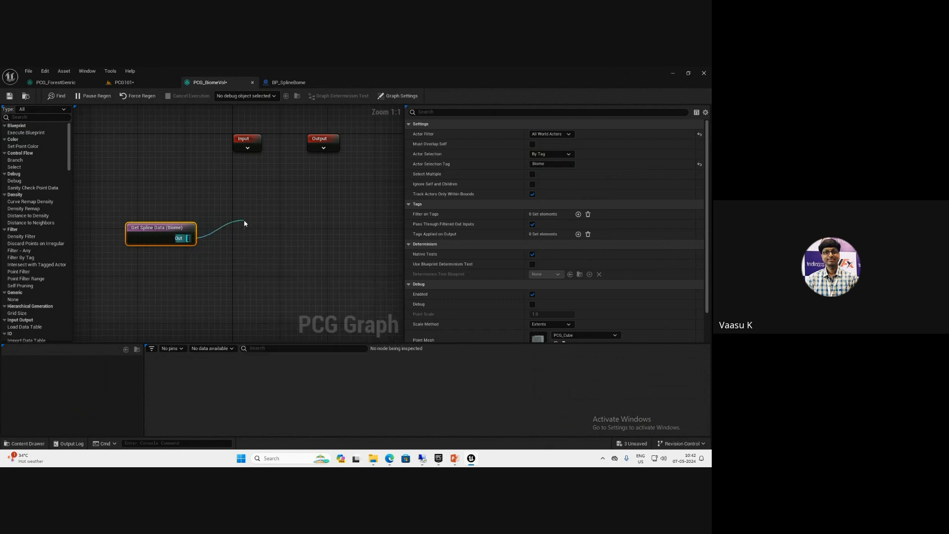
{"action": "left_click_drag", "start_coordinate": [266, 234], "coordinate": [262, 234]}
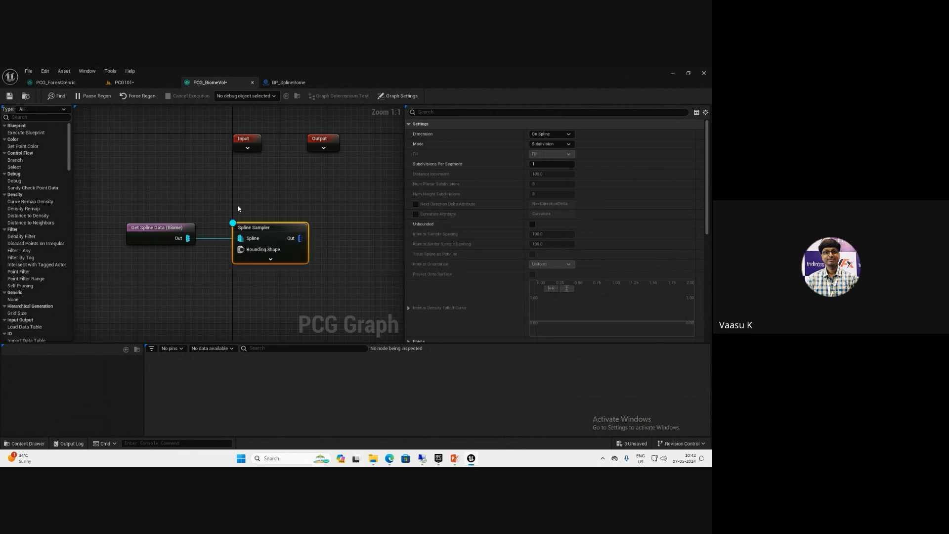
Set the Spline Sampler's Dimension to On Interior
{"action": "left_click", "coordinate": [562, 144]}
{"action": "left_click", "coordinate": [564, 134]}
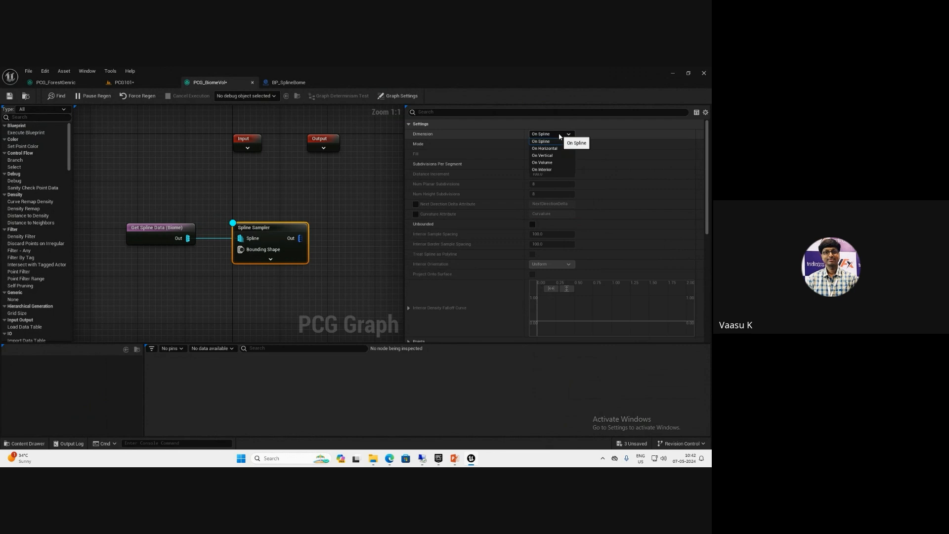
{"action": "left_click", "coordinate": [557, 170]}
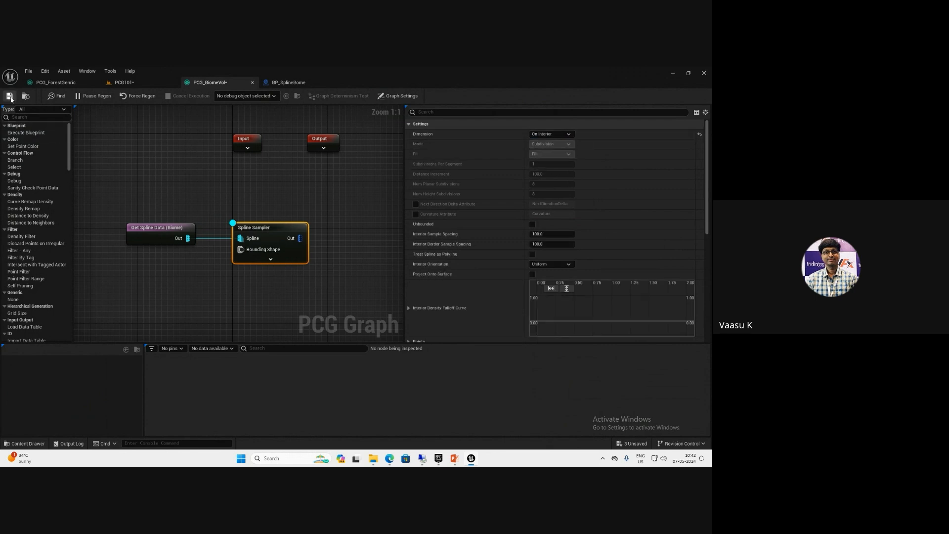
Save the PCG_BiomeVol graph and place it in the PCG101 level inside the closed spline loop
{"action": "left_click", "coordinate": [10, 96]}
{"action": "left_click", "coordinate": [45, 84]}
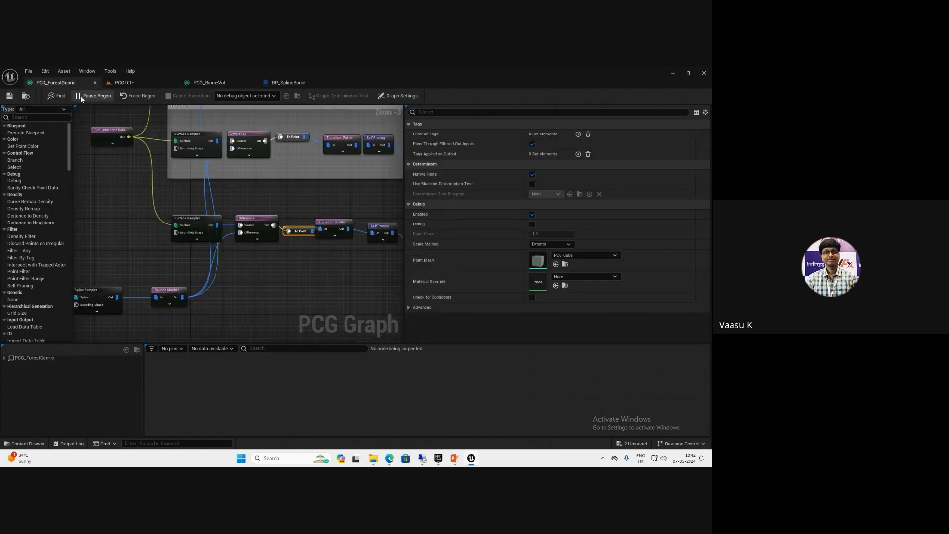
{"action": "left_click", "coordinate": [124, 82]}
{"action": "right_click_drag", "start_coordinate": [302, 280], "coordinate": [272, 302]}
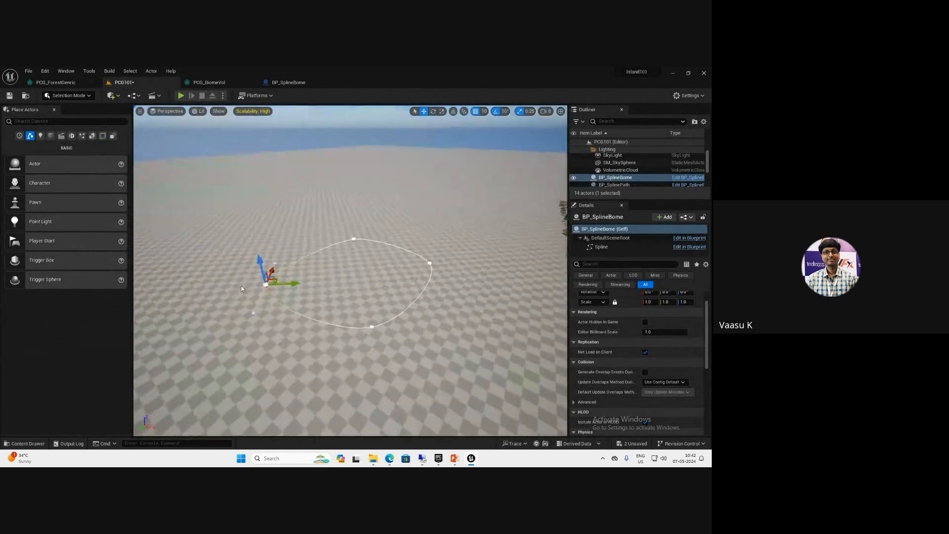
{"action": "scroll", "coordinate": [303, 280], "scroll_direction": "up", "scroll_amount": 3}
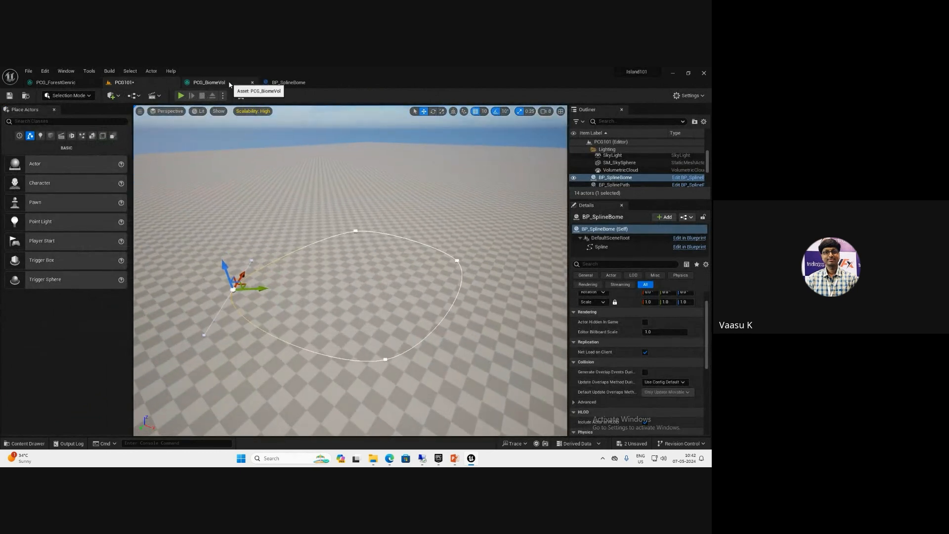
{"action": "left_click", "coordinate": [209, 82]}
{"action": "mouse_move", "coordinate": [220, 190]}
{"action": "right_mouse_down"}
{"action": "mouse_move", "coordinate": [229, 206]}
{"action": "mouse_move", "coordinate": [216, 202]}
{"action": "right_mouse_up"}
{"action": "left_click", "coordinate": [89, 83]}
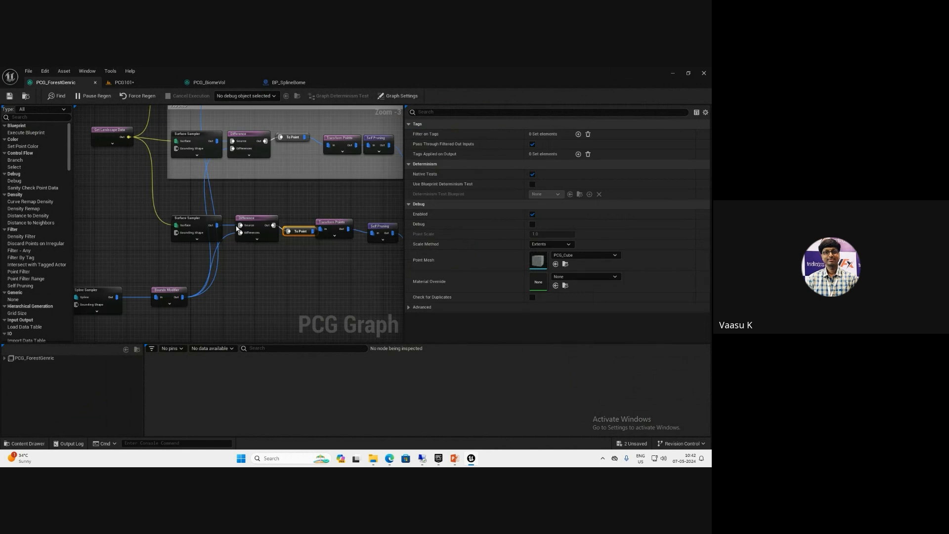
{"action": "left_click", "coordinate": [127, 82]}
{"action": "key", "text": "ctrl+space"}
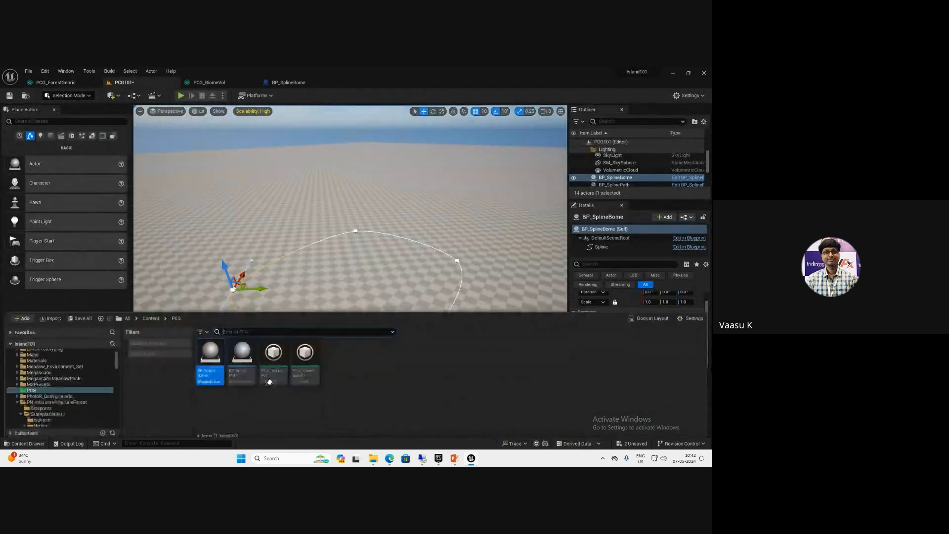
{"action": "left_click_drag", "start_coordinate": [273, 351], "coordinate": [353, 281]}
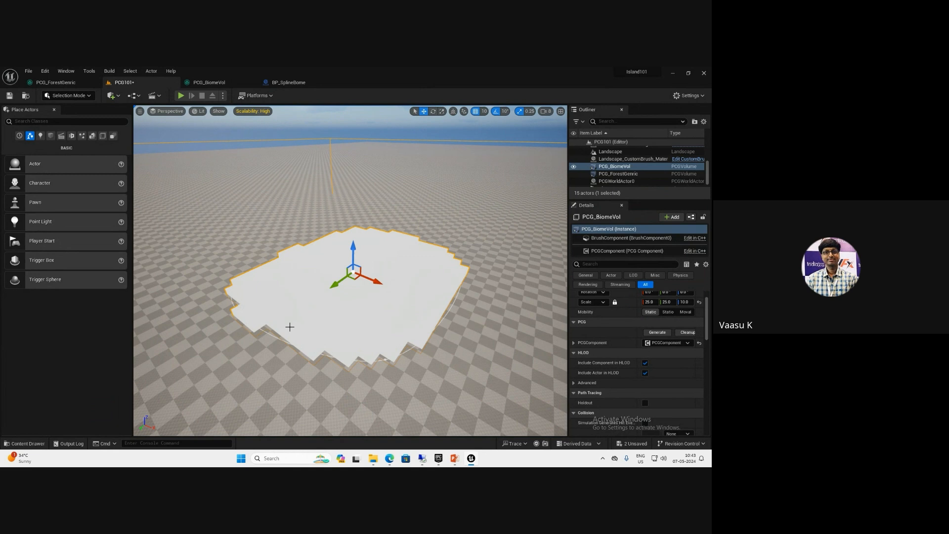
Turn off debug display on the Spline Sampler in PCG_BiomeVol and add a Transform Points node fed by its output
{"action": "left_click", "coordinate": [218, 82]}
{"action": "left_click_drag", "start_coordinate": [275, 246], "coordinate": [270, 247]}
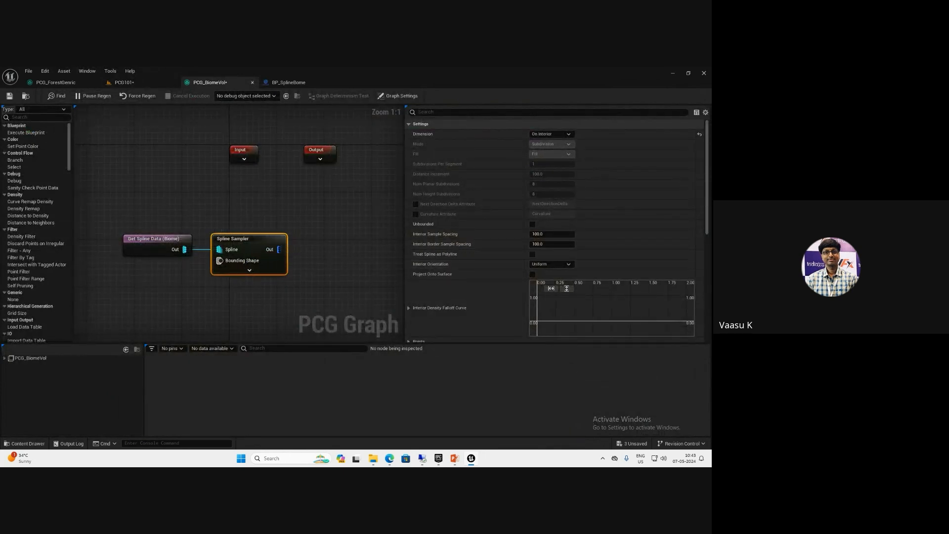
{"action": "right_click_drag", "start_coordinate": [277, 210], "coordinate": [248, 180]}
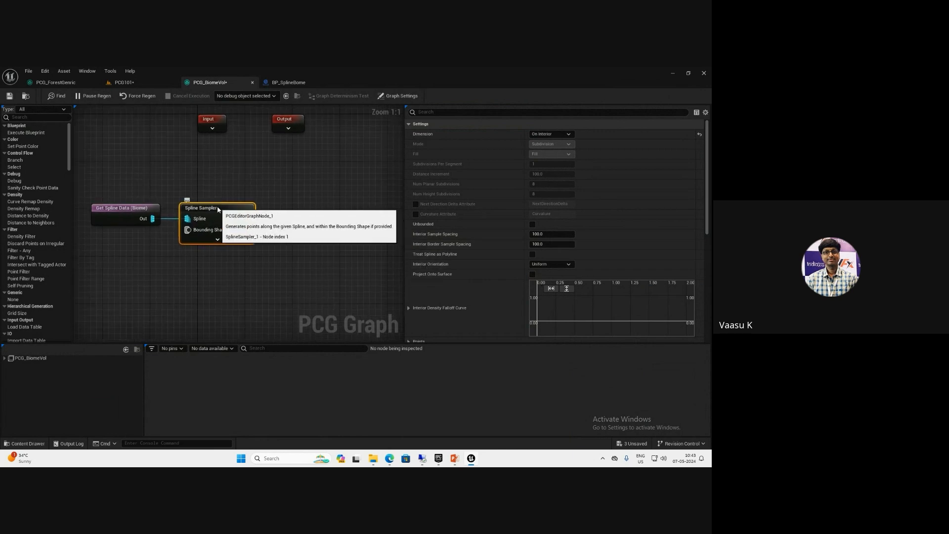
{"action": "right_click_drag", "start_coordinate": [331, 236], "coordinate": [288, 224]}
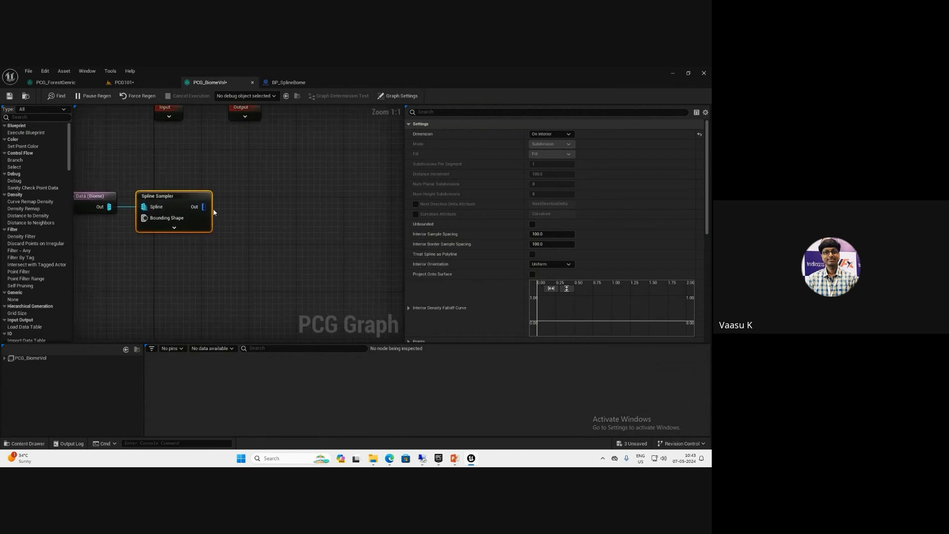
{"action": "left_click_drag", "start_coordinate": [205, 207], "coordinate": [275, 227]}
{"action": "type", "text": "tra"}
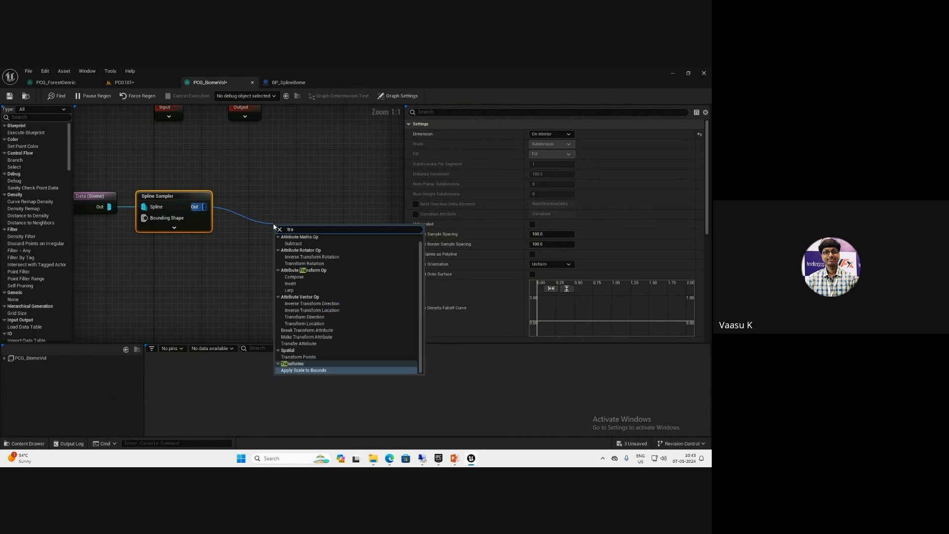
{"action": "left_click", "coordinate": [298, 356]}
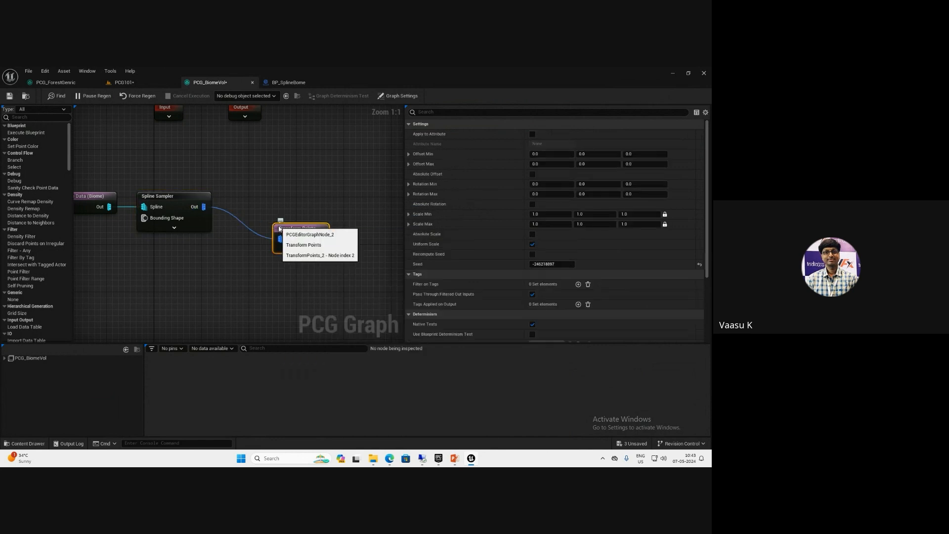
Line up the Transform Points node beside the Spline Sampler and add a Static Mesh Spawner fed by its output
{"action": "left_click_drag", "start_coordinate": [288, 225], "coordinate": [318, 203]}
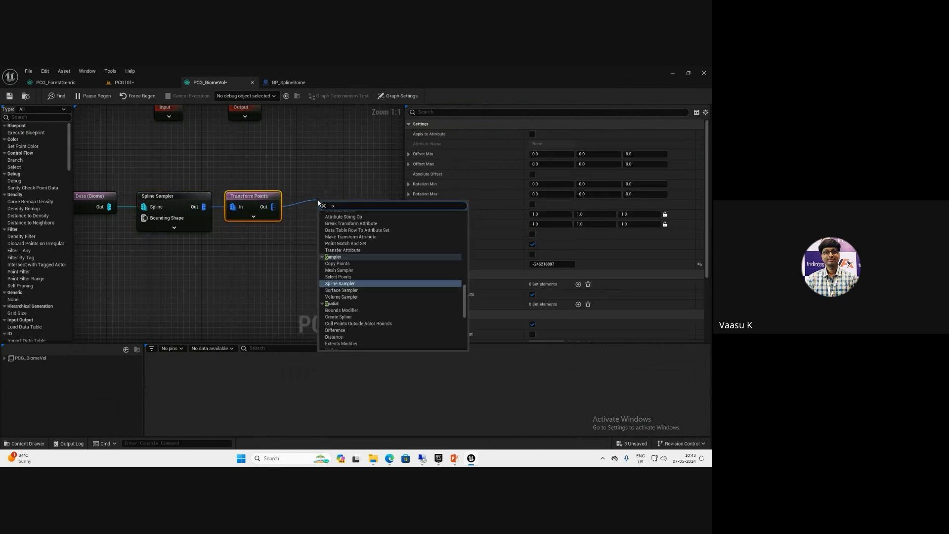
{"action": "type", "text": "stati"}
{"action": "key", "text": "Return"}
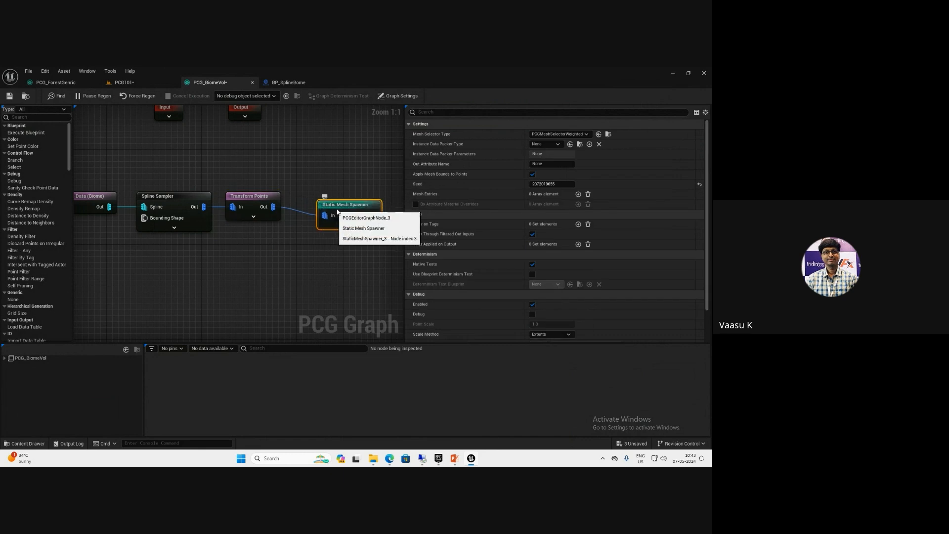
{"action": "left_click", "coordinate": [293, 253]}
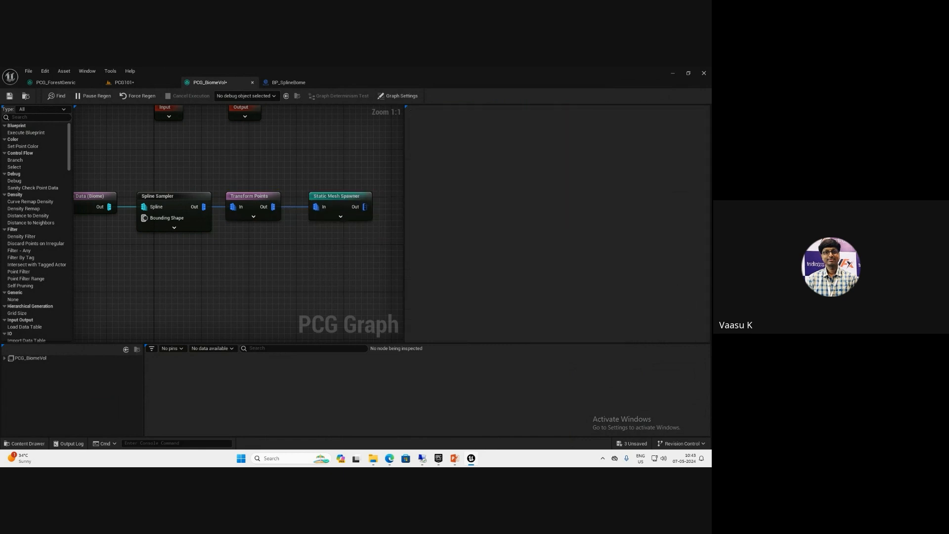
Set the Spline Sampler's Interior Sample Spacing to 50, turn on its debug display and check the points in the level
{"action": "left_click", "coordinate": [205, 225]}
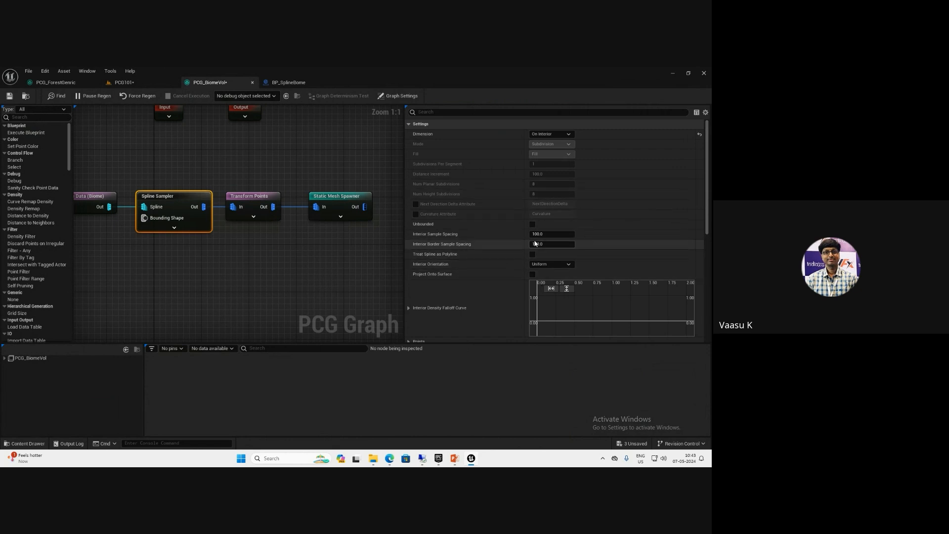
{"action": "left_click", "coordinate": [551, 235]}
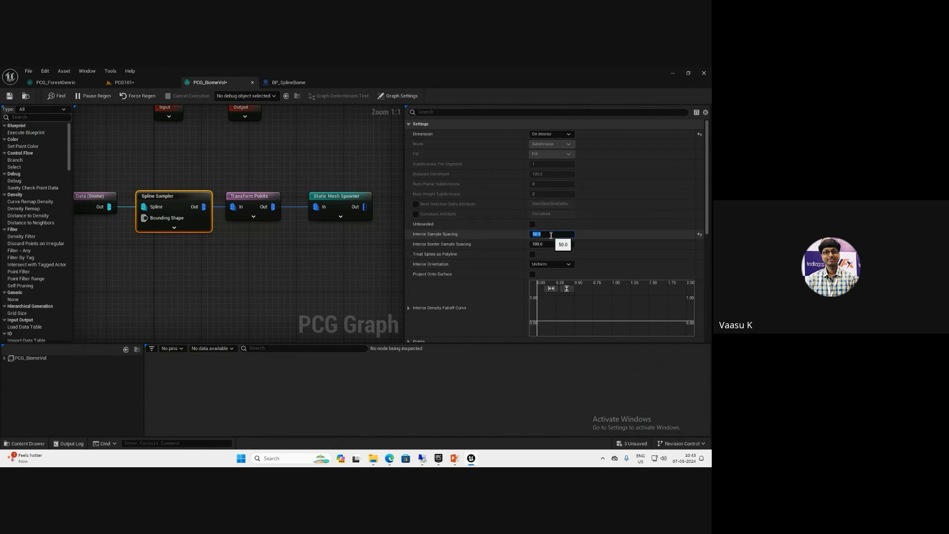
{"action": "left_click", "coordinate": [119, 83]}
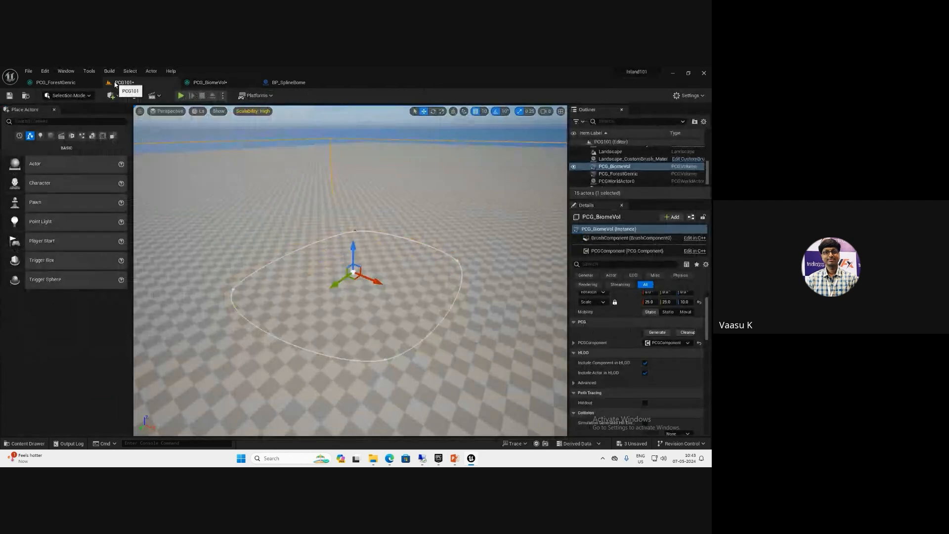
{"action": "right_click_drag", "start_coordinate": [297, 310], "coordinate": [320, 306]}
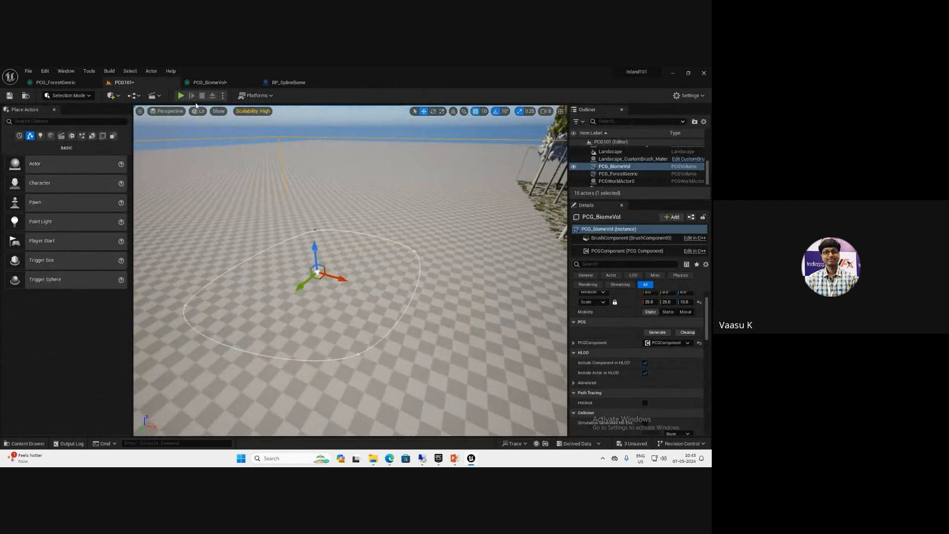
{"action": "left_click", "coordinate": [208, 82]}
{"action": "right_click_drag", "start_coordinate": [188, 256], "coordinate": [227, 259]}
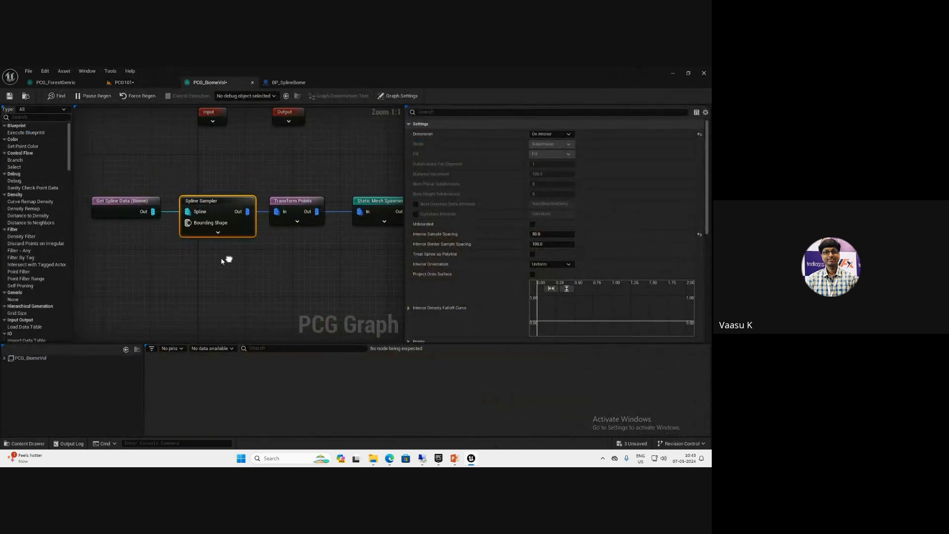
{"action": "left_click", "coordinate": [124, 82]}
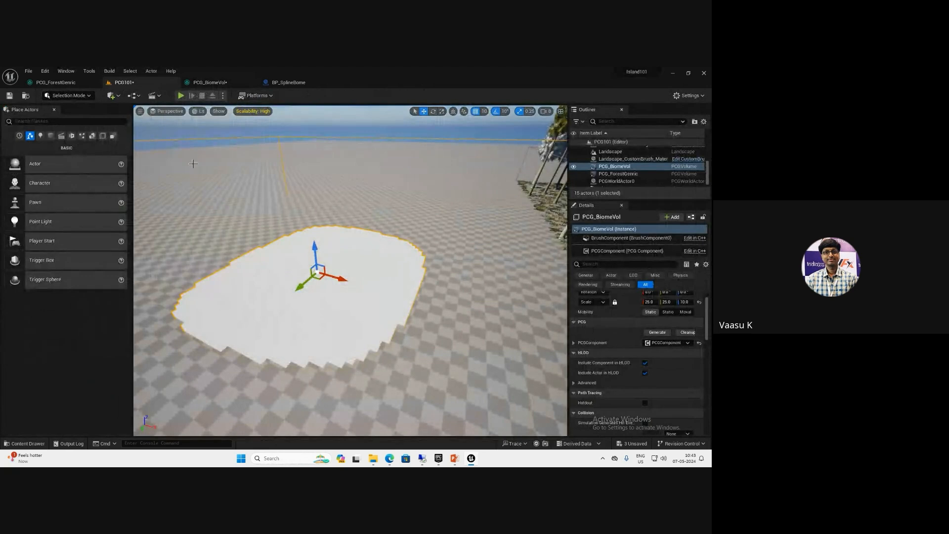
Move the Get Spline Data and Spline Sampler nodes farther away from the Transform Points node in the PCG_BiomeVol graph
{"action": "left_click", "coordinate": [210, 83]}
{"action": "right_click_drag", "start_coordinate": [332, 188], "coordinate": [286, 187]}
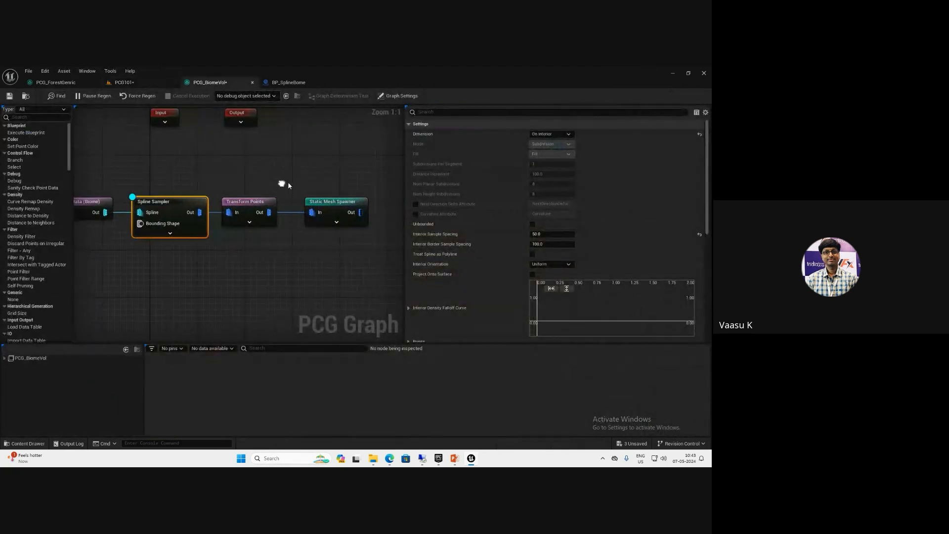
{"action": "left_click", "coordinate": [340, 207]}
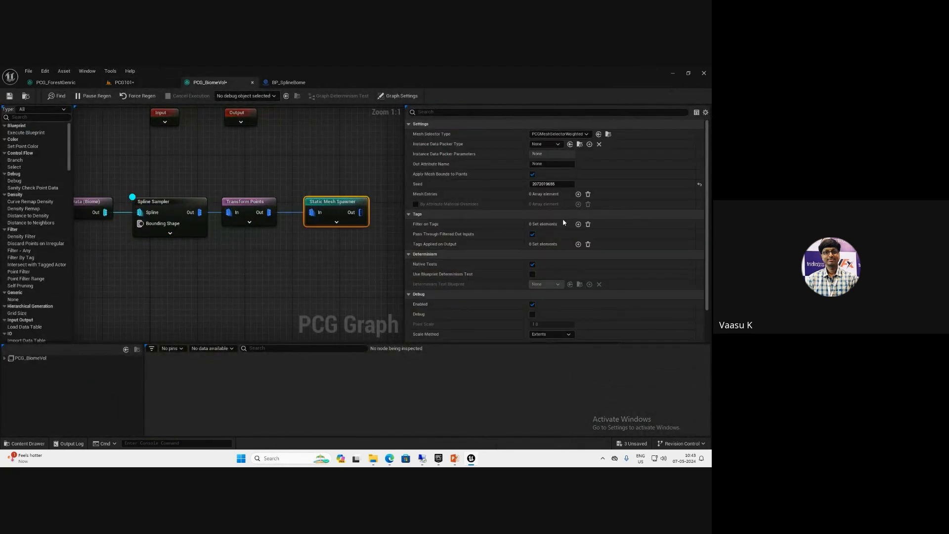
{"action": "right_click_drag", "start_coordinate": [225, 247], "coordinate": [297, 265]}
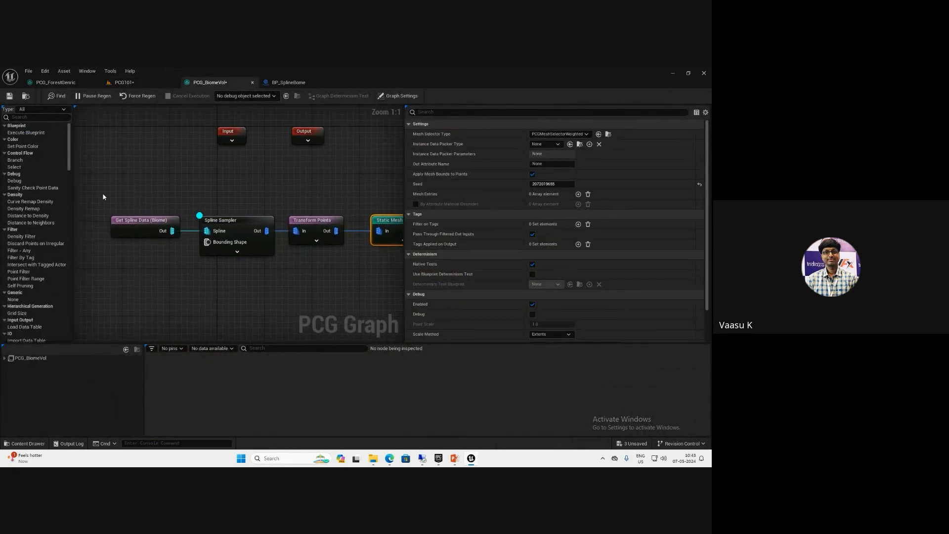
{"action": "left_click_drag", "start_coordinate": [103, 197], "coordinate": [265, 288]}
{"action": "left_click_drag", "start_coordinate": [250, 225], "coordinate": [221, 225]}
{"action": "left_click", "coordinate": [182, 308]}
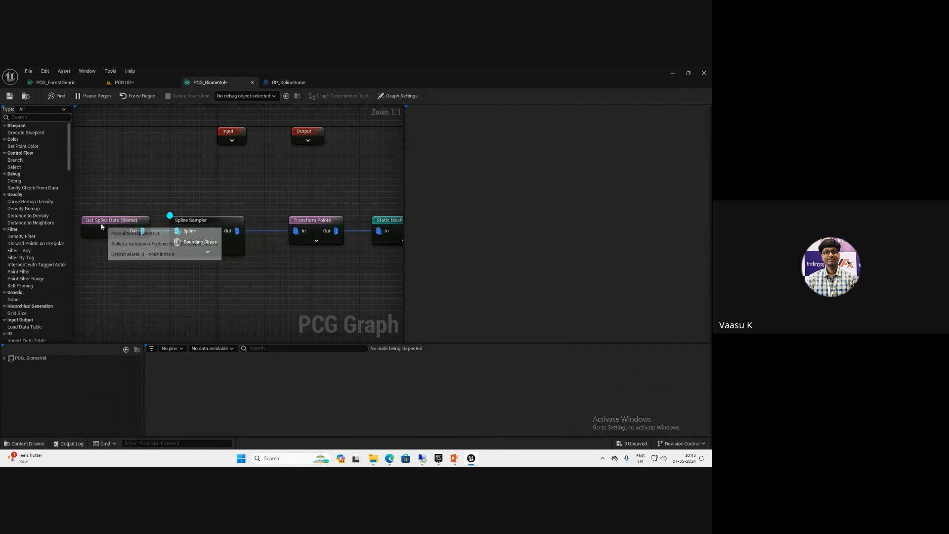
Set the Get Spline Data node's debug Scale Method to Relative, change its Point Scale, and check the points in the level
{"action": "left_click", "coordinate": [101, 226]}
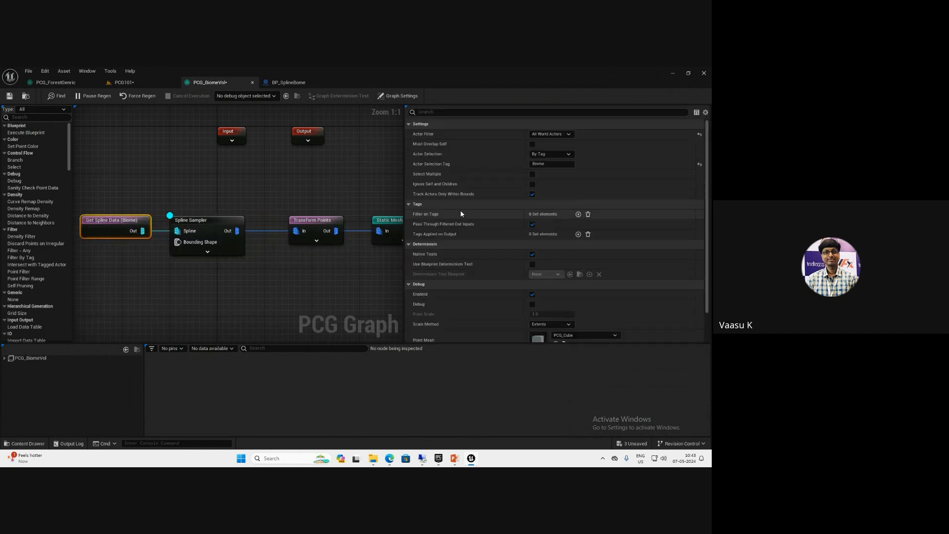
{"action": "scroll", "coordinate": [461, 277], "scroll_direction": "down", "scroll_amount": 2}
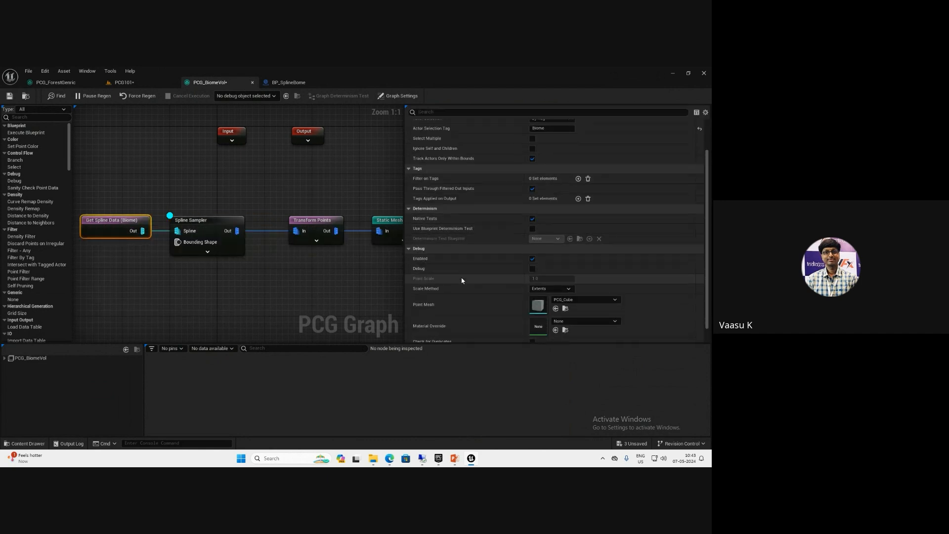
{"action": "scroll", "coordinate": [461, 280], "scroll_direction": "down", "scroll_amount": 1}
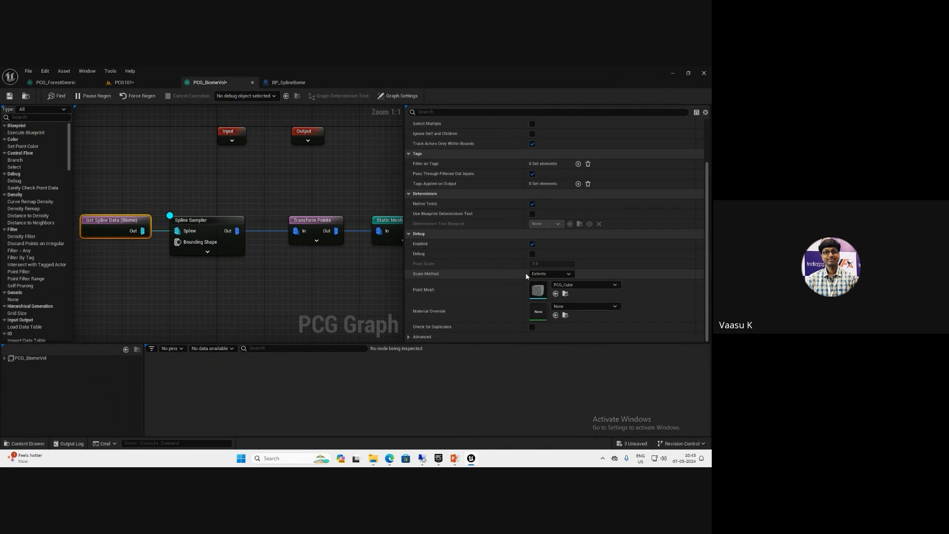
{"action": "left_click", "coordinate": [542, 275]}
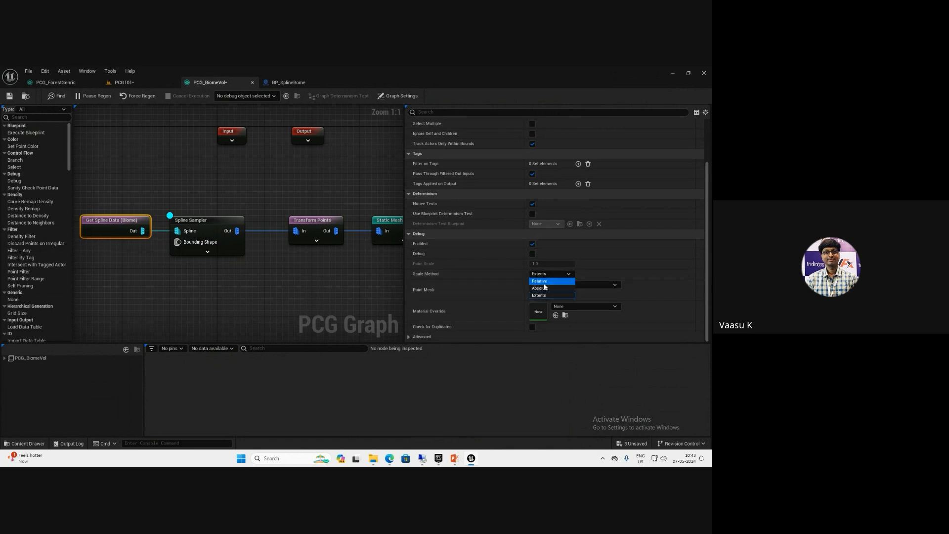
{"action": "left_click", "coordinate": [544, 282]}
{"action": "left_click", "coordinate": [547, 264]}
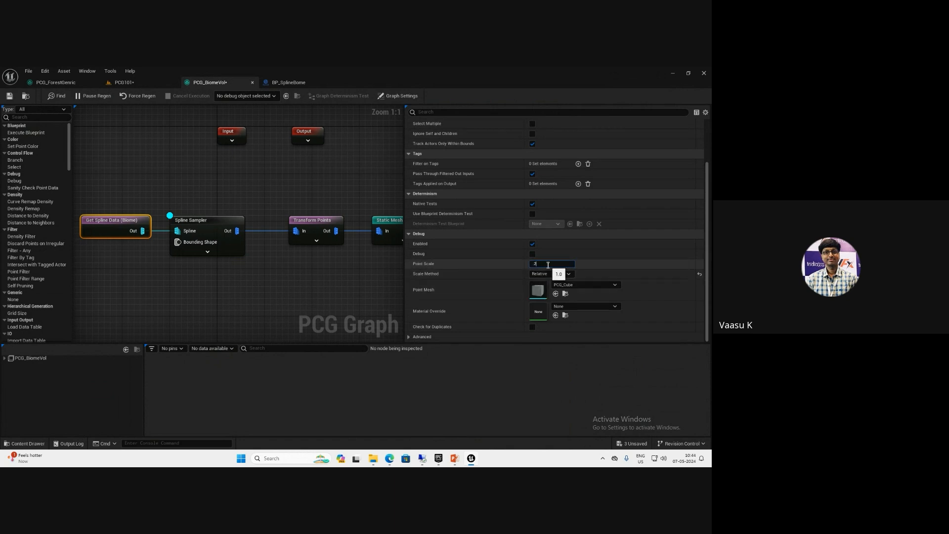
{"action": "left_click", "coordinate": [55, 82]}
{"action": "left_click", "coordinate": [129, 82]}
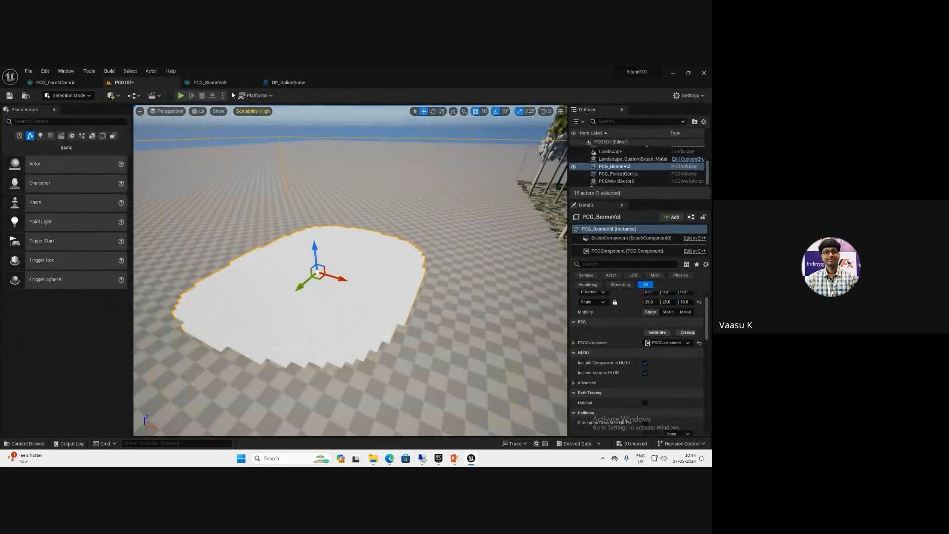
Add two mesh entries to the Static Mesh Spawner in PCG_BiomeVol and expand the first entry
{"action": "left_click", "coordinate": [209, 82]}
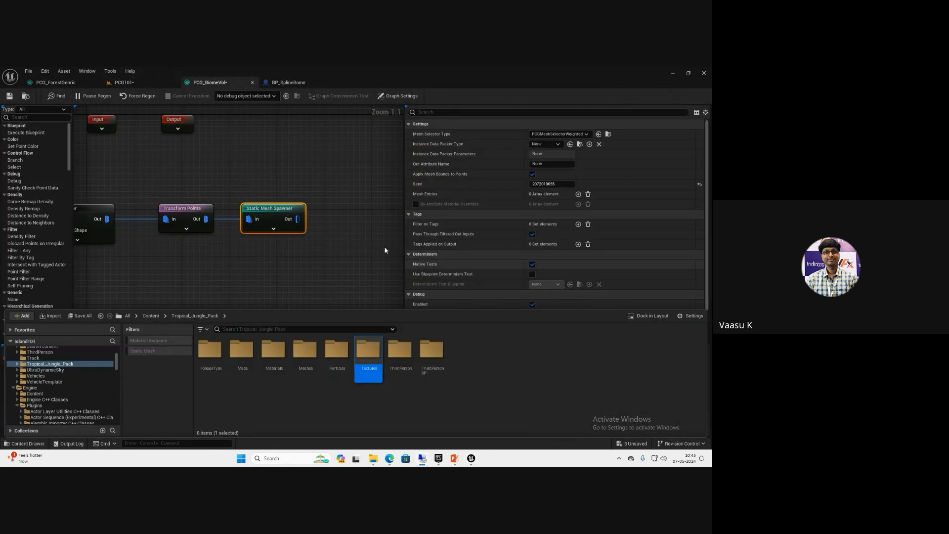
{"action": "left_click", "coordinate": [578, 194]}
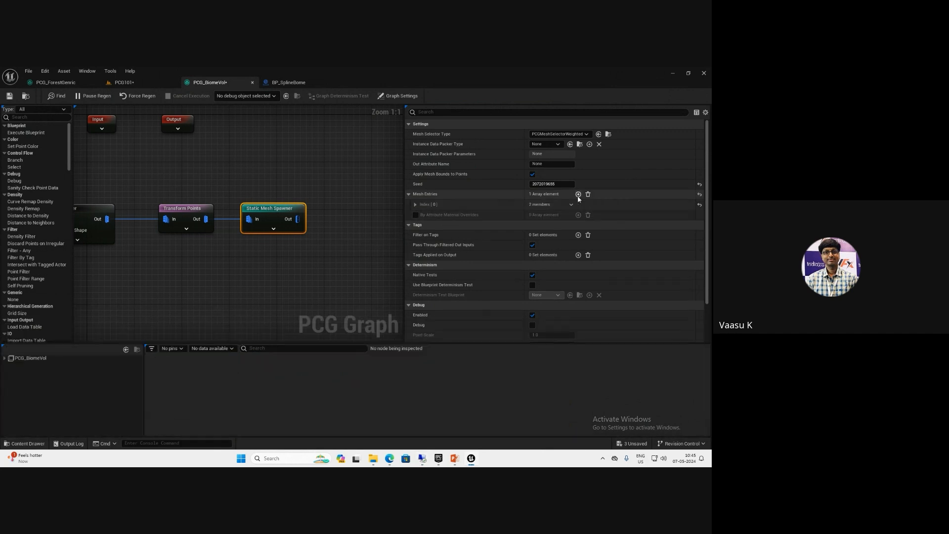
{"action": "left_click", "coordinate": [578, 194]}
{"action": "left_click", "coordinate": [415, 204]}
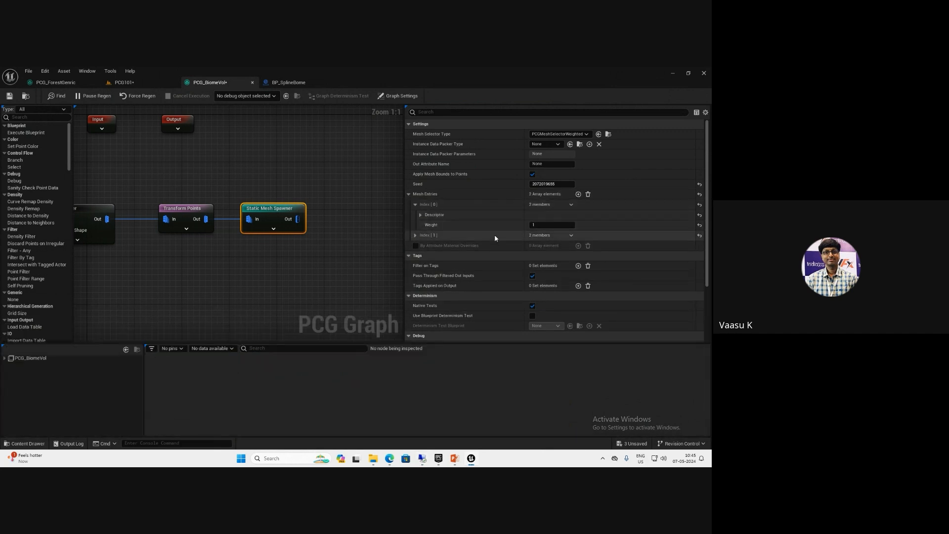
Assign the SM_Tree_Banana_01 mesh from the Tropical_Jungle_Pack Trees folder to the Static Mesh Spawner's first mesh entry
{"action": "key", "text": "ctrl+space"}
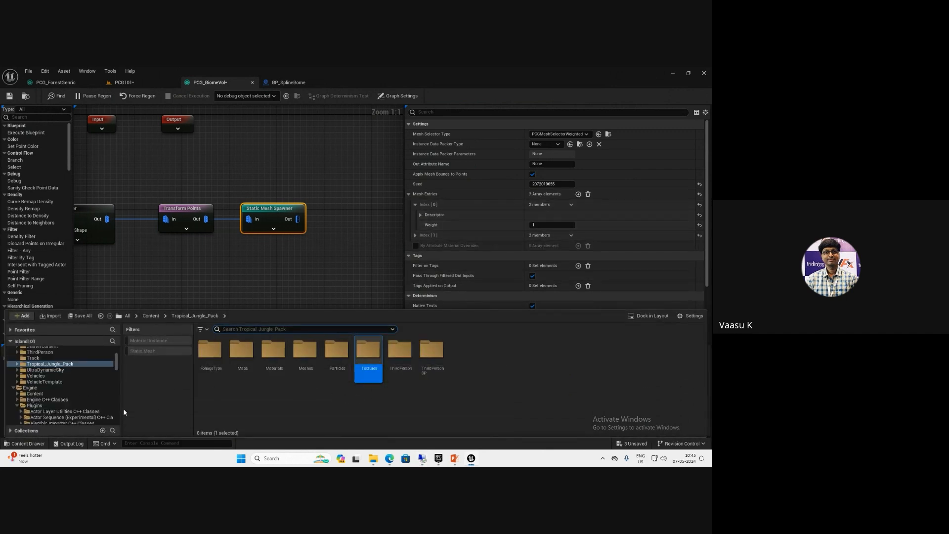
{"action": "double_click", "coordinate": [312, 352]}
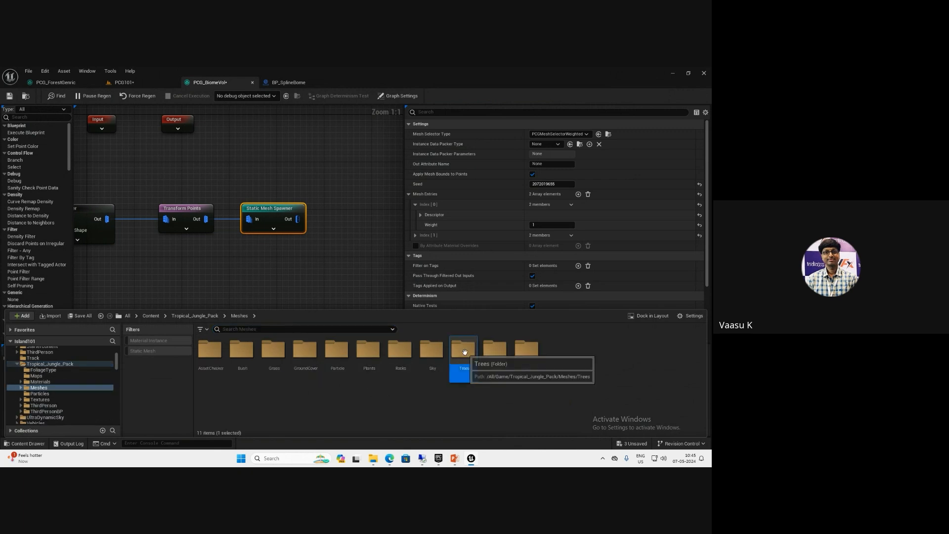
{"action": "double_click", "coordinate": [477, 365]}
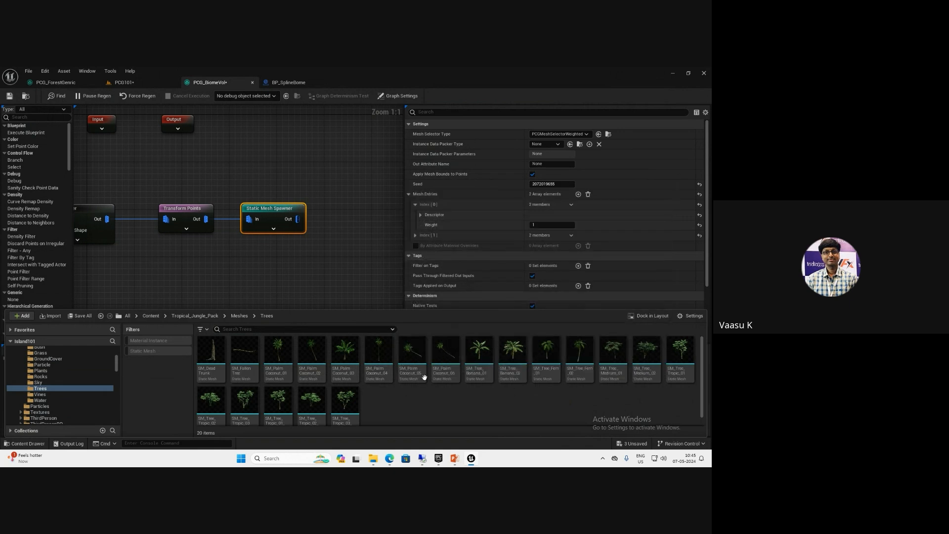
{"action": "left_click", "coordinate": [479, 352]}
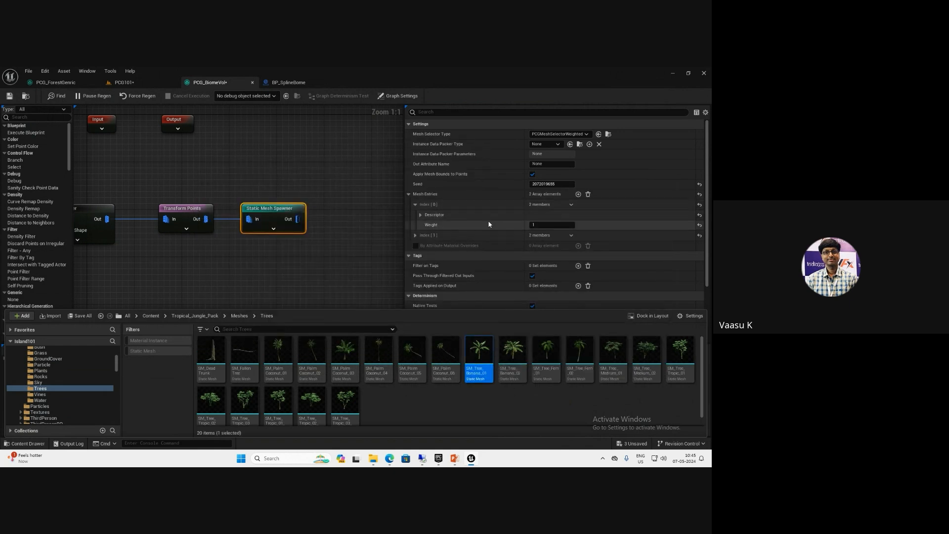
{"action": "left_click", "coordinate": [421, 214]}
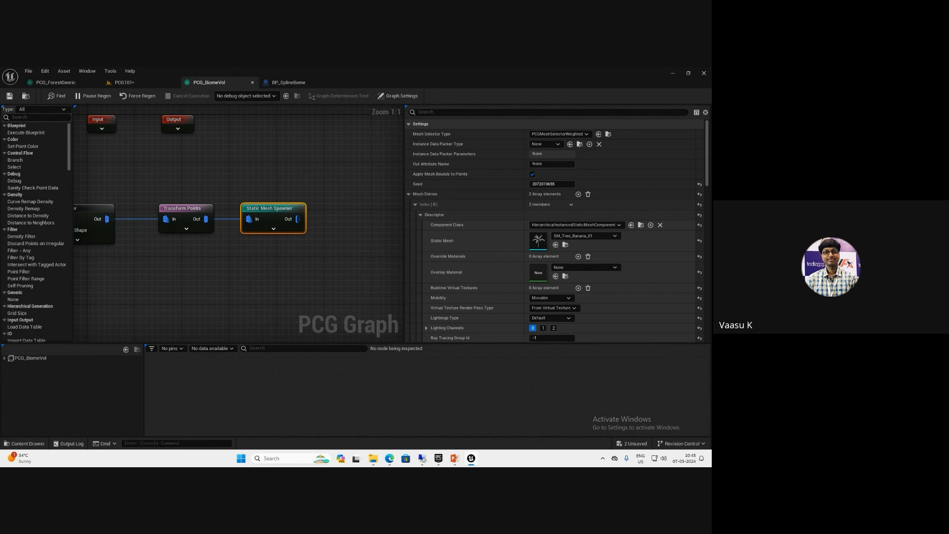
Set the Spline Sampler's Interior Sample Spacing to 300 in PCG_BiomeVol and close the PCG_ForestGenric graph
{"action": "left_click", "coordinate": [125, 83]}
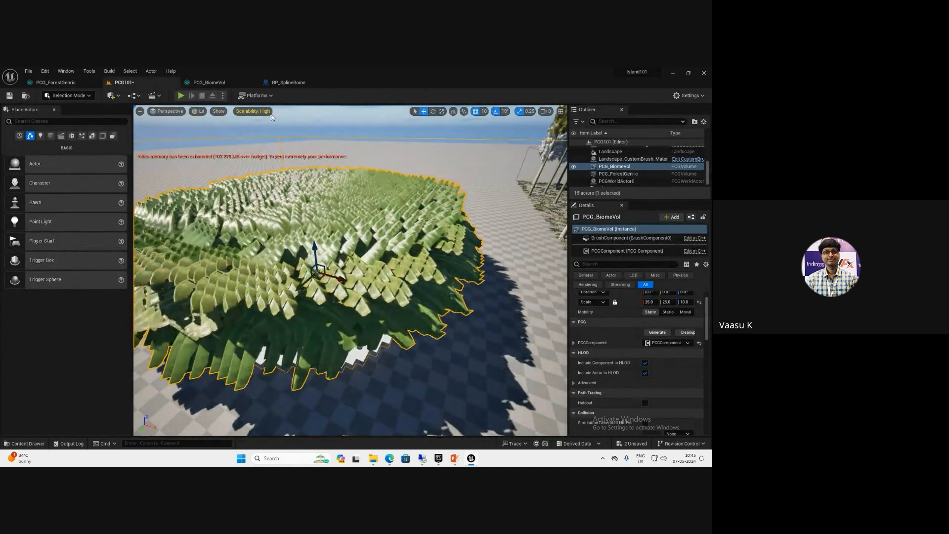
{"action": "left_click", "coordinate": [284, 83]}
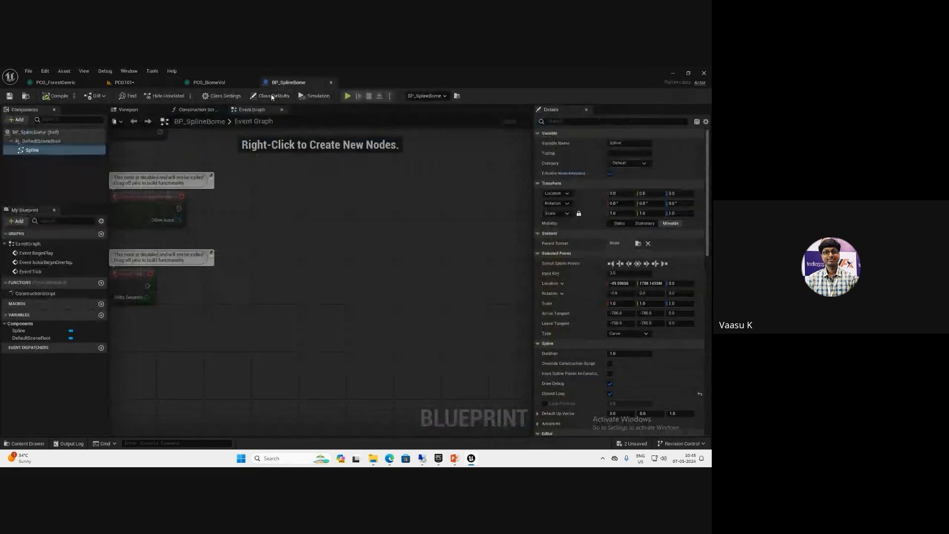
{"action": "left_click", "coordinate": [209, 83]}
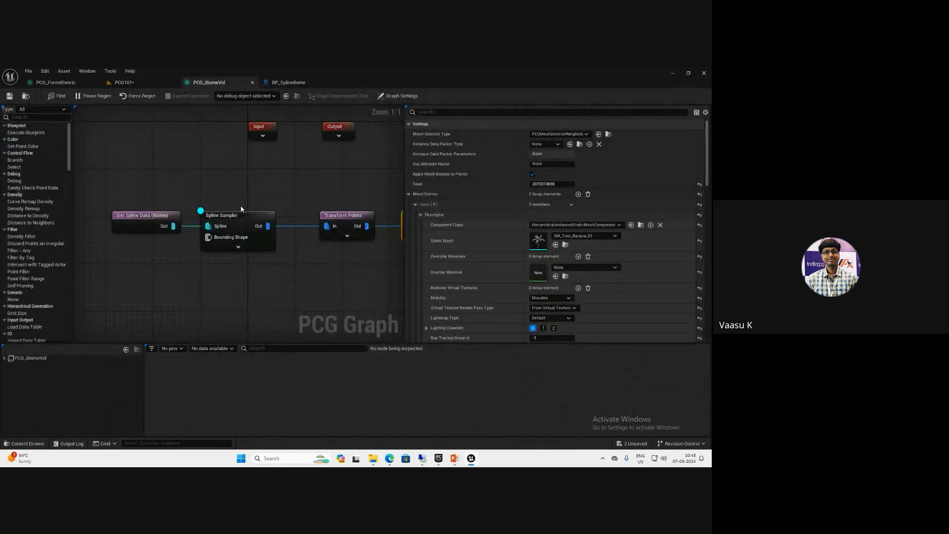
{"action": "left_click", "coordinate": [240, 214]}
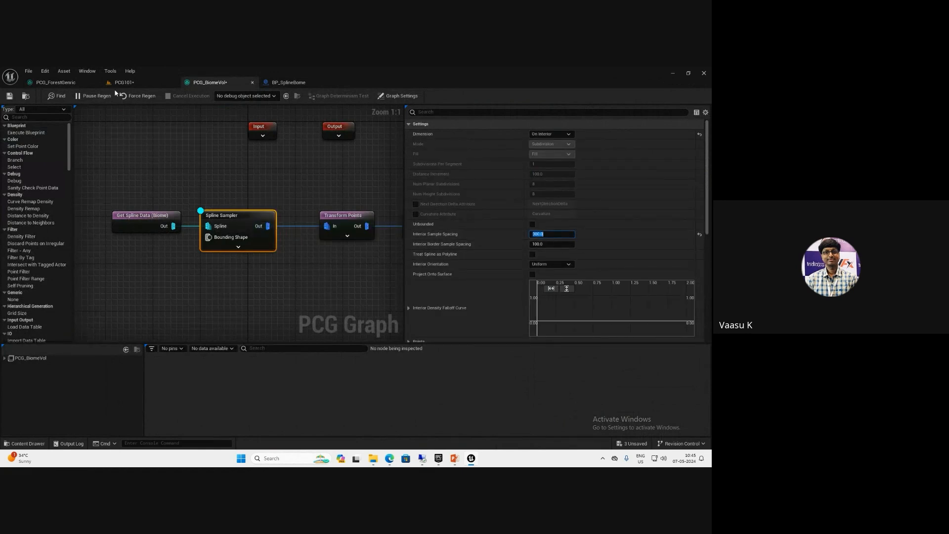
{"action": "left_click", "coordinate": [70, 84]}
{"action": "middle_click", "coordinate": [70, 84]}
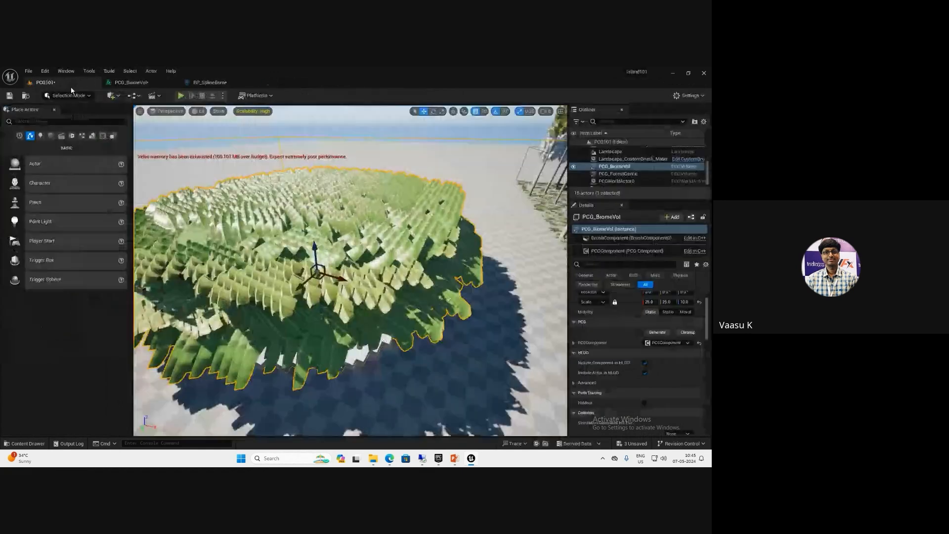
Check the spawned banana trees in the level and turn off the Spline Sampler's debug display in PCG_BiomeVol
{"action": "scroll", "coordinate": [279, 263], "scroll_direction": "down", "scroll_amount": 4}
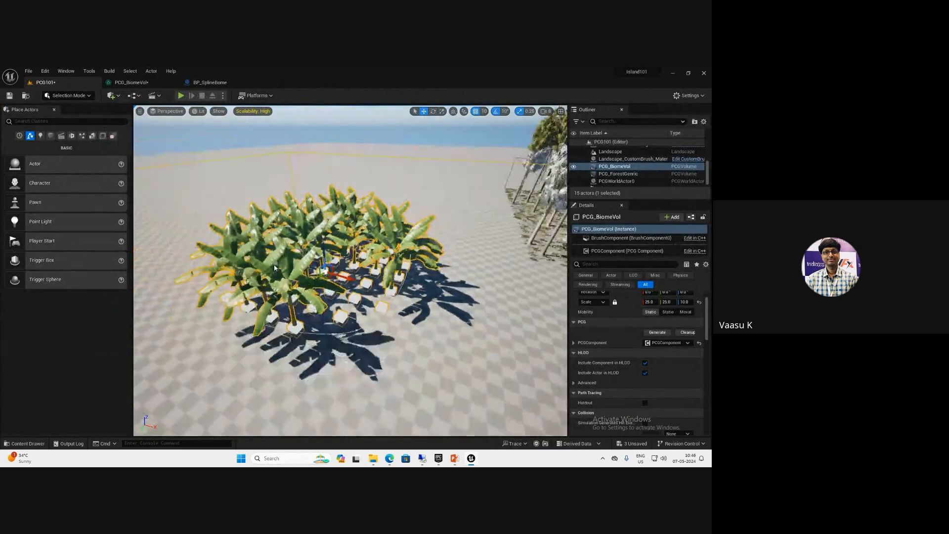
{"action": "right_click_drag", "start_coordinate": [270, 266], "coordinate": [321, 215]}
{"action": "scroll", "coordinate": [320, 215], "scroll_direction": "up", "scroll_amount": 6}
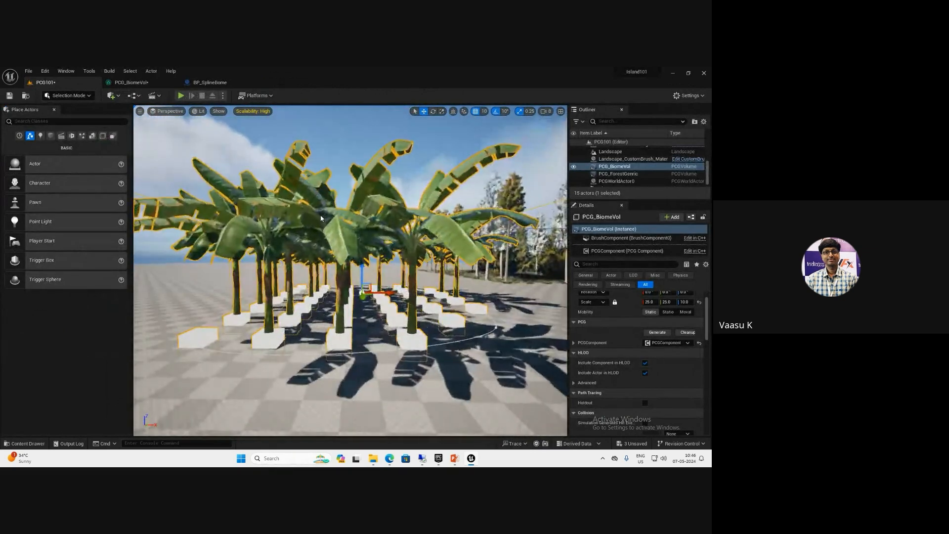
{"action": "scroll", "coordinate": [320, 216], "scroll_direction": "down", "scroll_amount": 6}
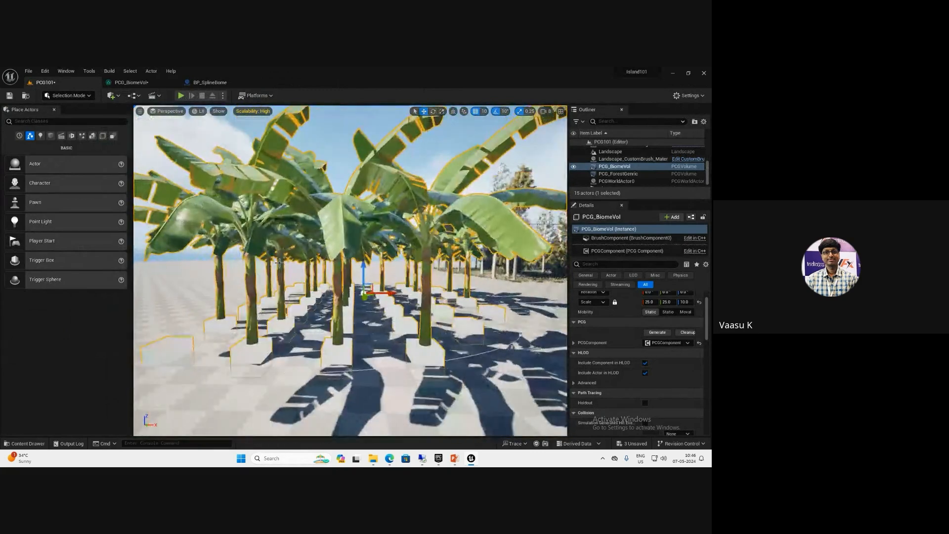
{"action": "right_click_drag", "start_coordinate": [288, 279], "coordinate": [278, 298]}
{"action": "left_click", "coordinate": [132, 82]}
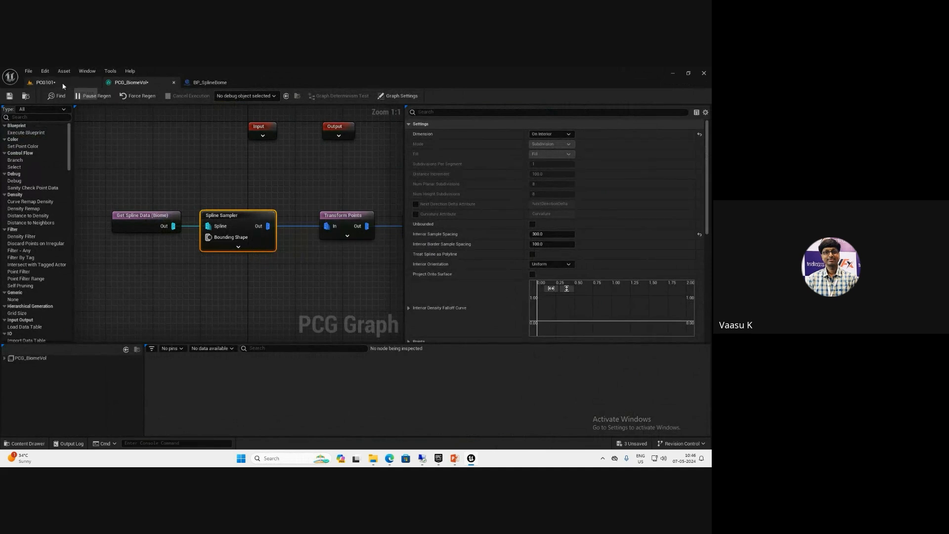
{"action": "left_click", "coordinate": [45, 82]}
{"action": "mouse_move", "coordinate": [296, 290]}
{"action": "right_mouse_down"}
{"action": "mouse_move", "coordinate": [270, 295]}
{"action": "mouse_move", "coordinate": [311, 300]}
{"action": "mouse_move", "coordinate": [295, 301]}
{"action": "right_mouse_up"}
{"action": "scroll", "coordinate": [275, 326], "scroll_direction": "down", "scroll_amount": 5}
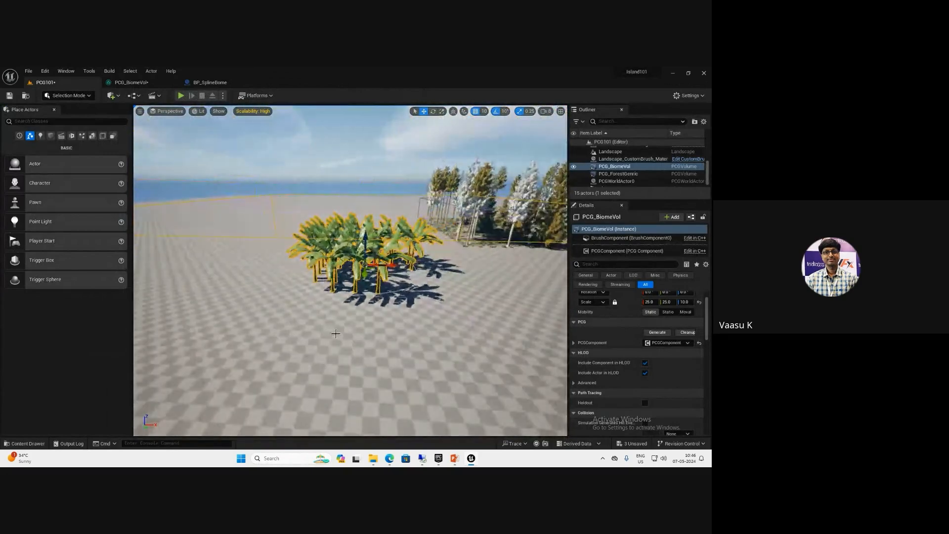
Extend the BP_SplineBome area by duplicating a corner spline point outward and inspect the banana trees filling it
{"action": "left_click", "coordinate": [307, 289]}
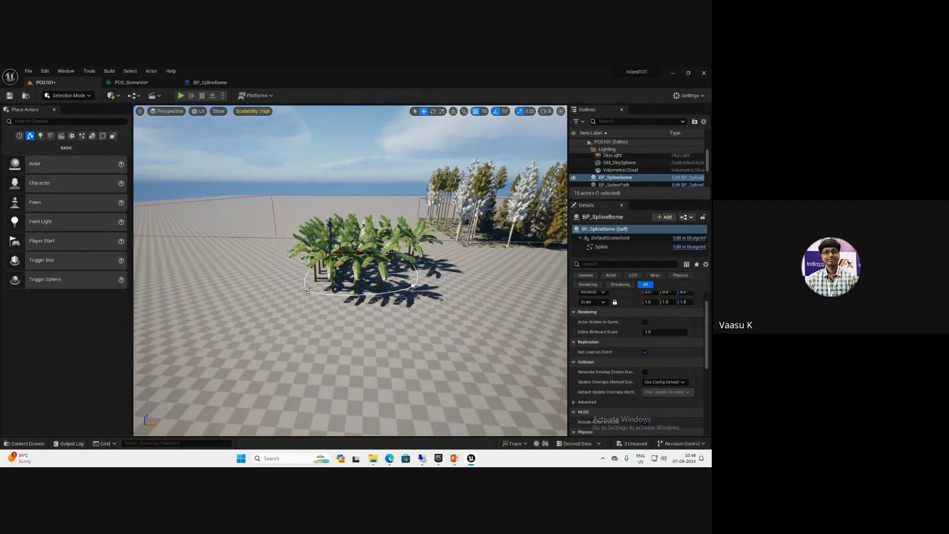
{"action": "left_click", "coordinate": [308, 289]}
{"action": "left_click", "coordinate": [308, 289]}
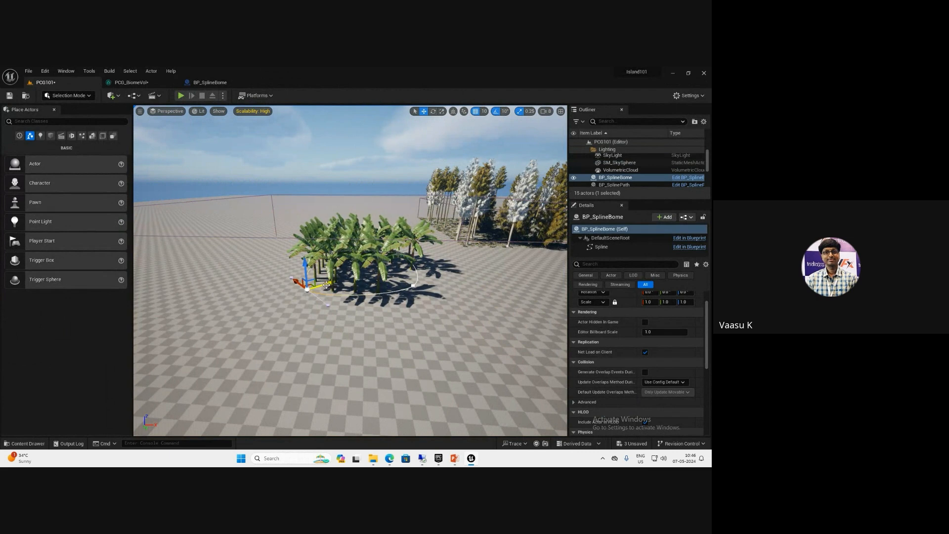
{"action": "left_click_drag", "start_coordinate": [297, 287], "coordinate": [238, 269], "text": "alt"}
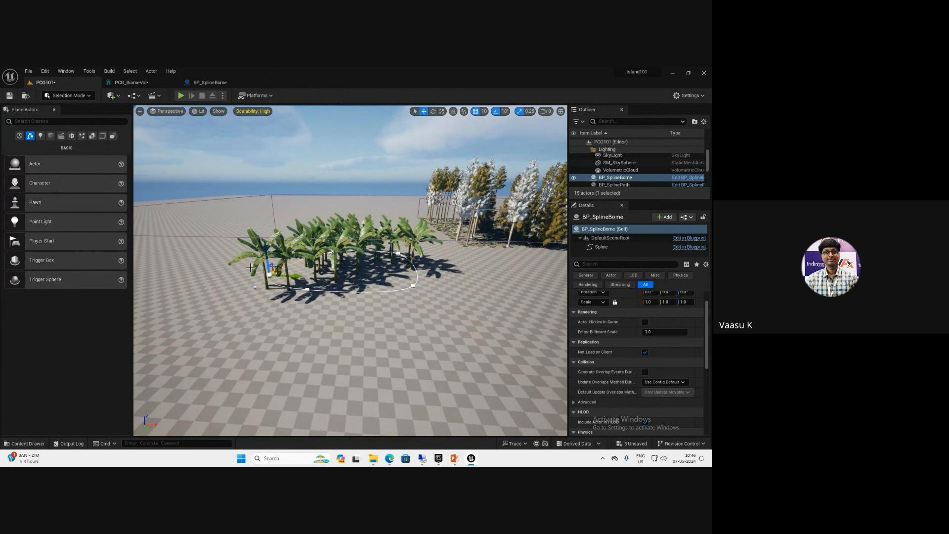
{"action": "scroll", "coordinate": [307, 284], "scroll_direction": "up", "scroll_amount": 4}
{"action": "mouse_move", "coordinate": [307, 287]}
{"action": "right_mouse_down"}
{"action": "mouse_move", "coordinate": [346, 285]}
{"action": "mouse_move", "coordinate": [371, 269]}
{"action": "mouse_move", "coordinate": [317, 280]}
{"action": "right_mouse_up"}
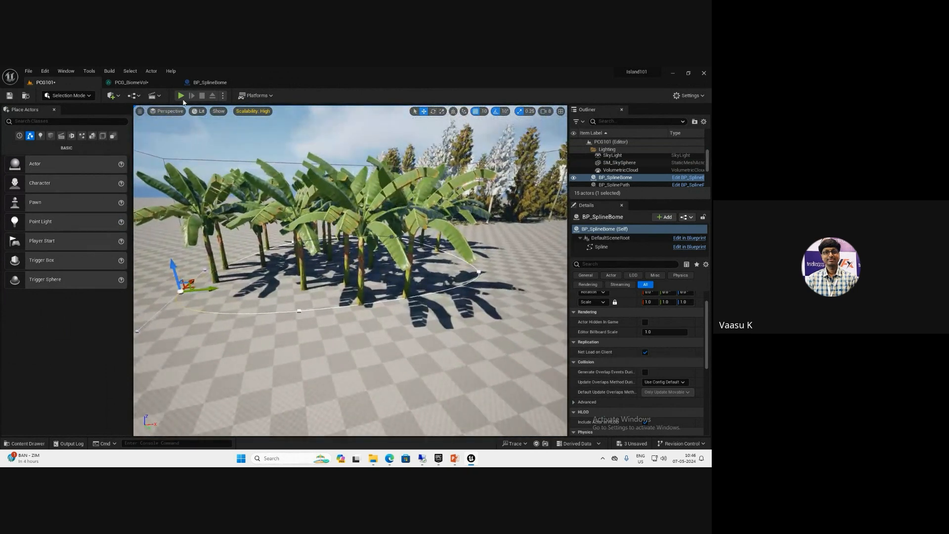
Search the level's actors for "play" and delete the PlayerStart actor
{"action": "key", "text": "s"}
{"action": "mouse_move", "coordinate": [329, 311]}
{"action": "right_mouse_down"}
{"action": "mouse_move", "coordinate": [330, 248]}
{"action": "mouse_move", "coordinate": [331, 302]}
{"action": "right_mouse_up"}
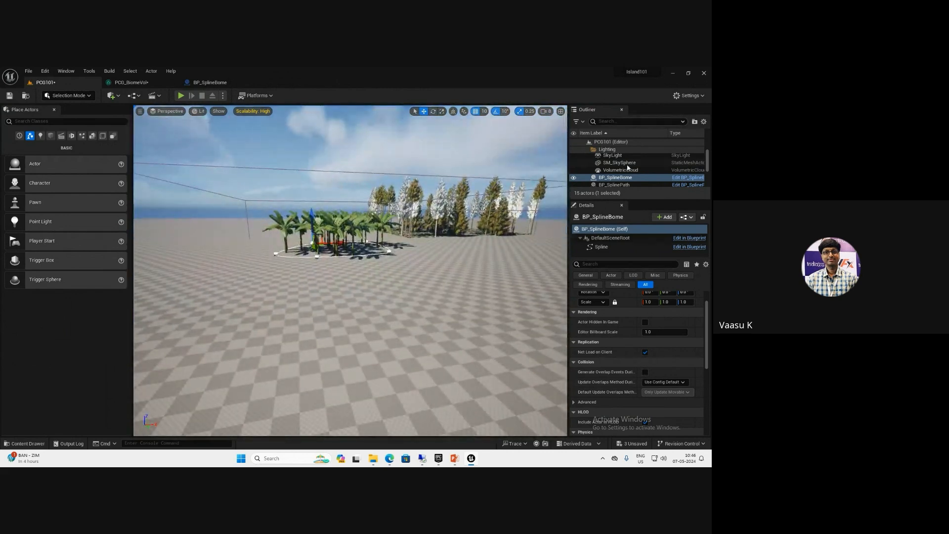
{"action": "left_click", "coordinate": [628, 127]}
{"action": "type", "text": "play"}
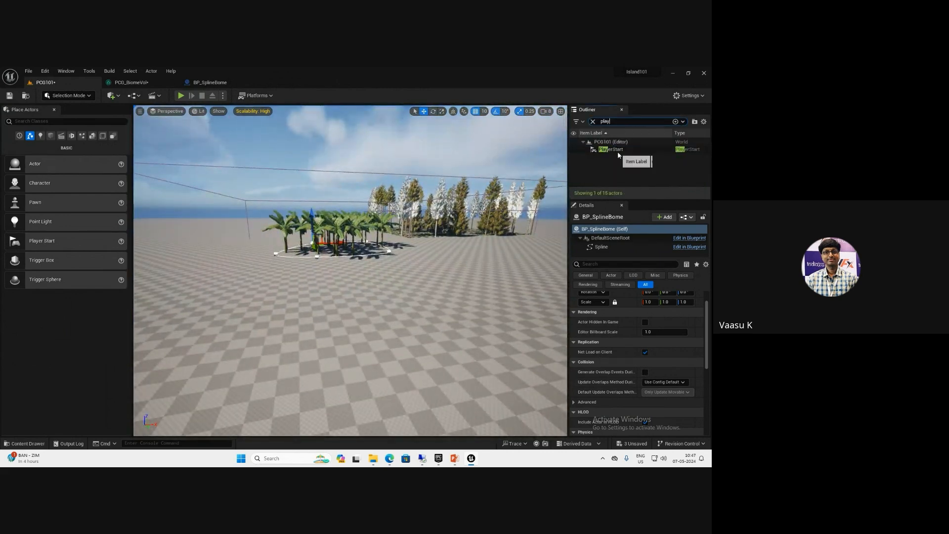
{"action": "left_click", "coordinate": [618, 150]}
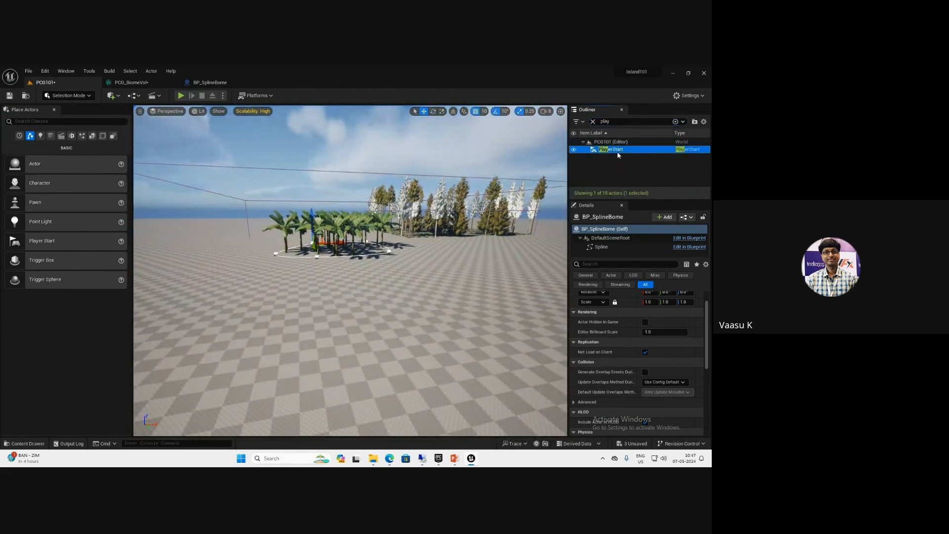
{"action": "key", "text": "Delete"}
Play the level from the current view, run the character through the banana trees, and stop the session
{"action": "scroll", "coordinate": [211, 122], "scroll_direction": "up", "scroll_amount": 5}
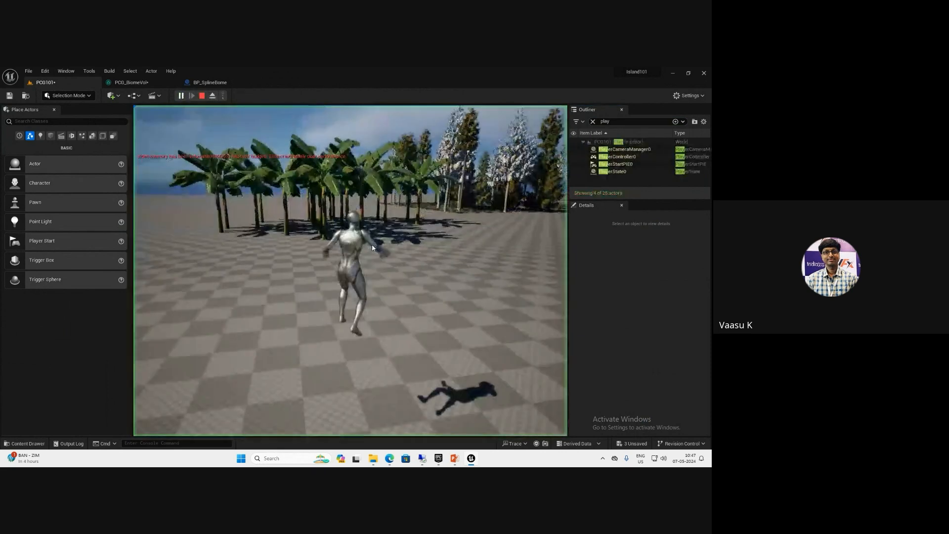
{"action": "left_click", "coordinate": [372, 257]}
{"action": "key", "text": "w"}
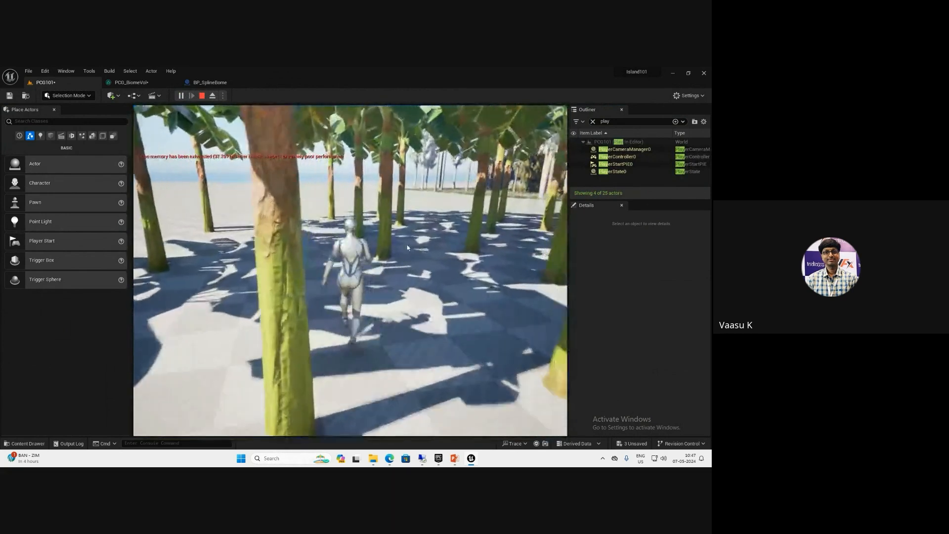
{"action": "key", "text": "Escape"}
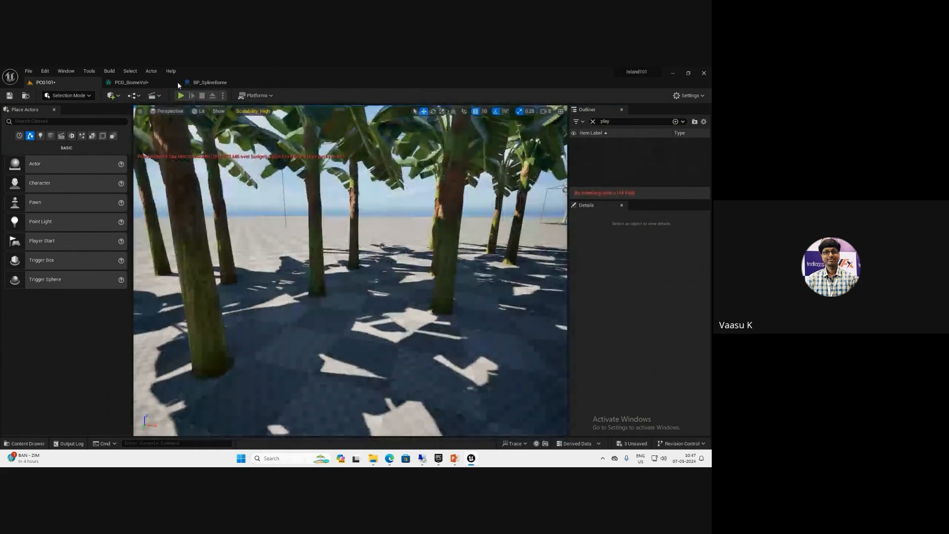
Set the Transform Points node to Offset Min 15, 20, 0, Offset Max 25, 25, 0, Rotation Min 3, 3, 0, Rotation Max 7, 7, 360
{"action": "left_click", "coordinate": [158, 82]}
{"action": "right_click_drag", "start_coordinate": [328, 272], "coordinate": [234, 247]}
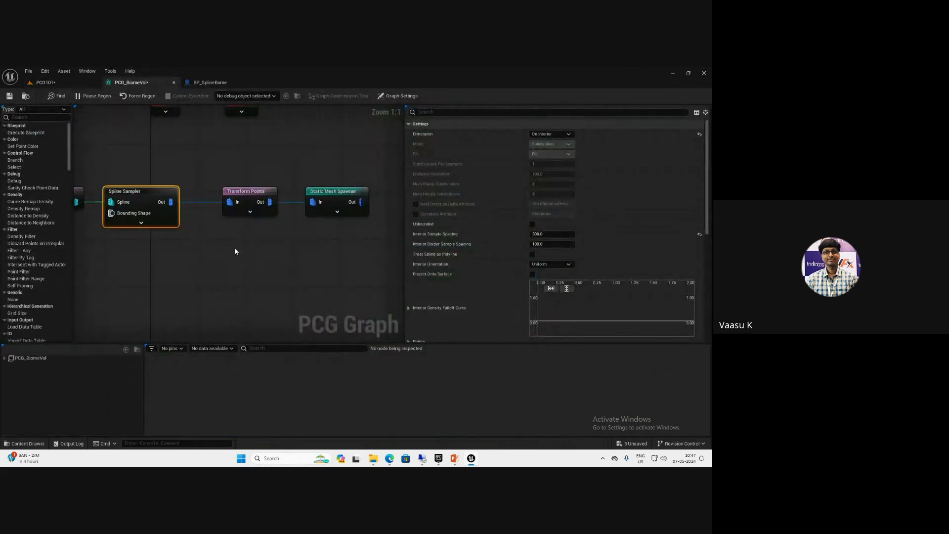
{"action": "scroll", "coordinate": [283, 267], "scroll_direction": "down", "scroll_amount": 2}
{"action": "right_click_drag", "start_coordinate": [283, 266], "coordinate": [330, 284]}
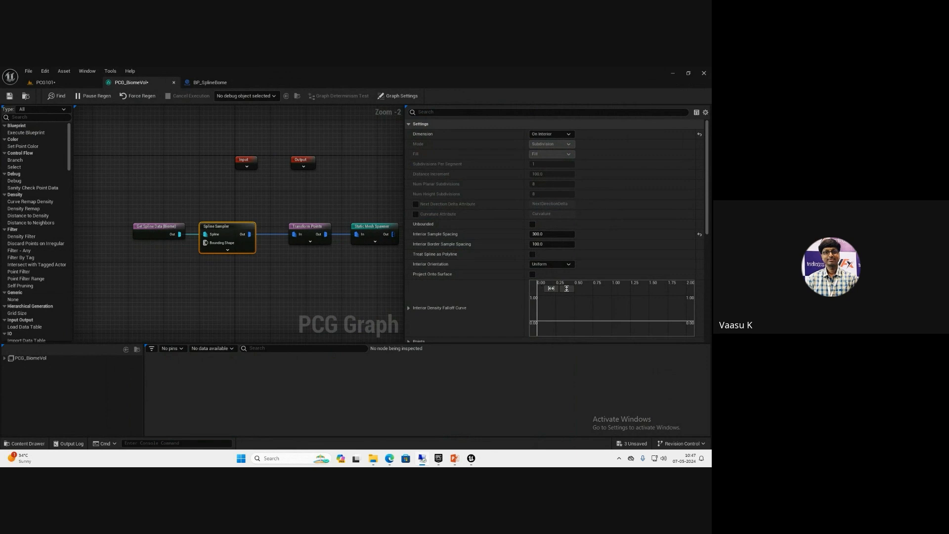
{"action": "right_click_drag", "start_coordinate": [214, 208], "coordinate": [178, 202]}
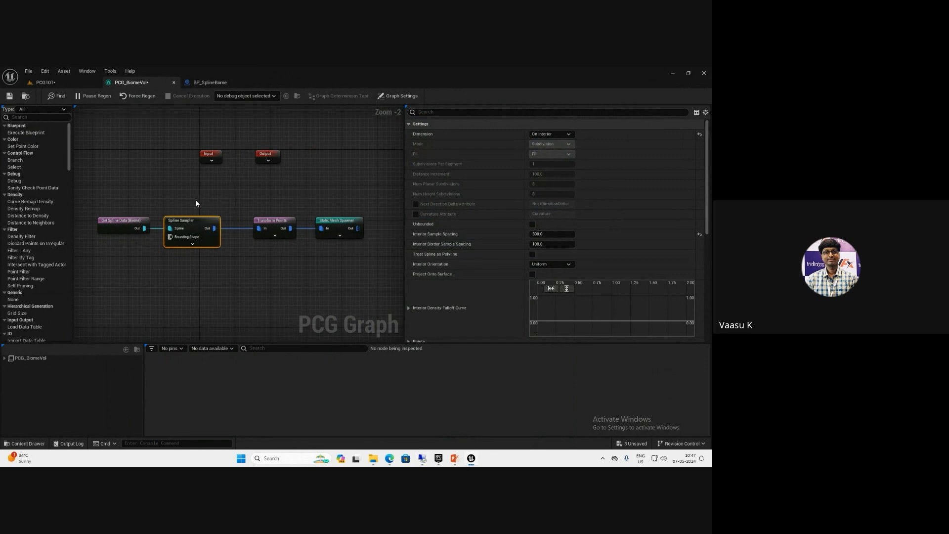
{"action": "left_click", "coordinate": [275, 222]}
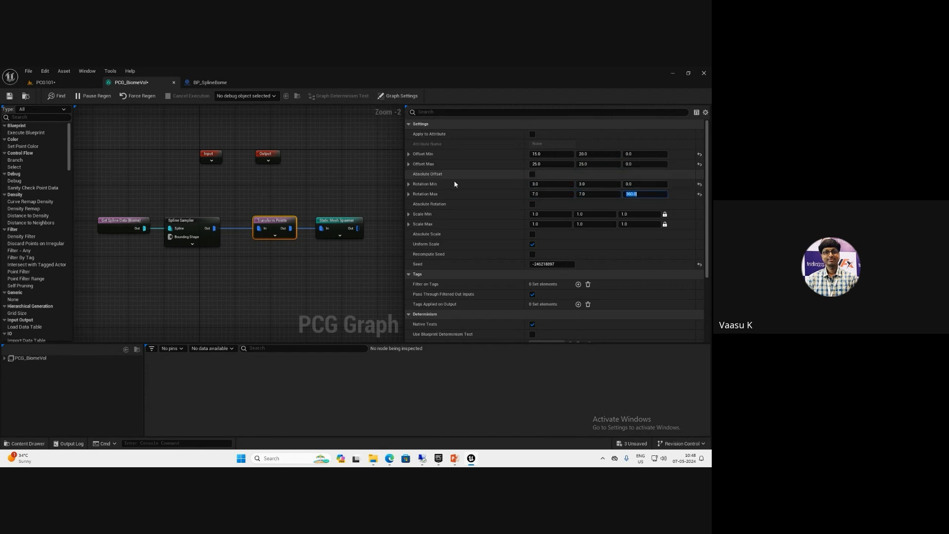
Set Transform Points Scale Min to 0.3 and Scale Max to 0.6, save the graph, and check the banana trees in the level
{"action": "left_click", "coordinate": [550, 214]}
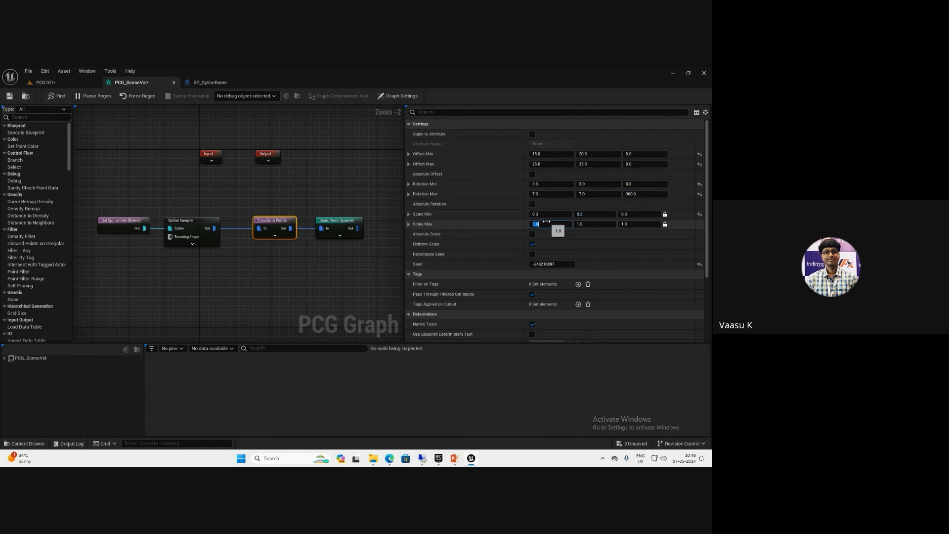
{"action": "left_click", "coordinate": [10, 97]}
{"action": "left_click", "coordinate": [45, 83]}
{"action": "scroll", "coordinate": [230, 313], "scroll_direction": "down", "scroll_amount": 10}
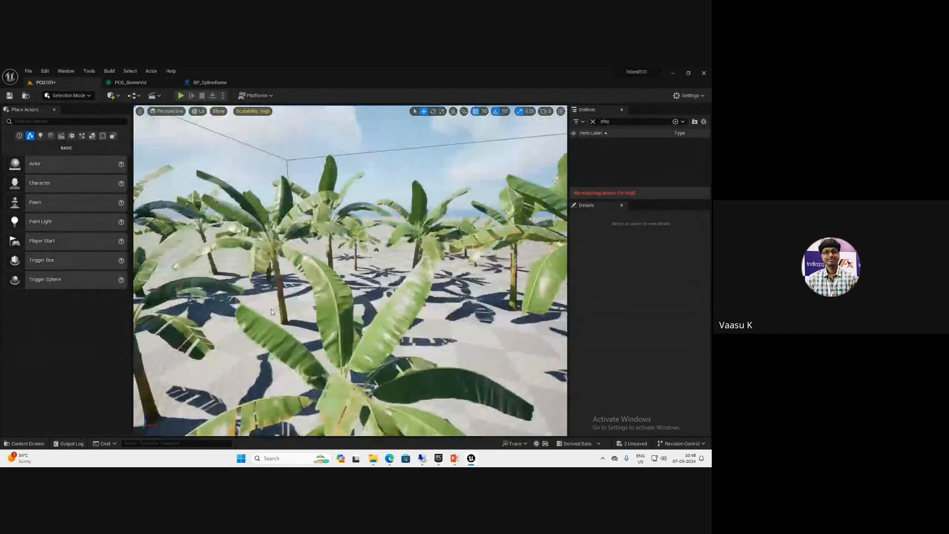
{"action": "right_click_drag", "start_coordinate": [230, 312], "coordinate": [227, 312]}
{"action": "right_click_drag", "start_coordinate": [340, 292], "coordinate": [339, 295]}
{"action": "scroll", "coordinate": [339, 295], "scroll_direction": "up", "scroll_amount": 2}
{"action": "scroll", "coordinate": [339, 294], "scroll_direction": "up", "scroll_amount": 6}
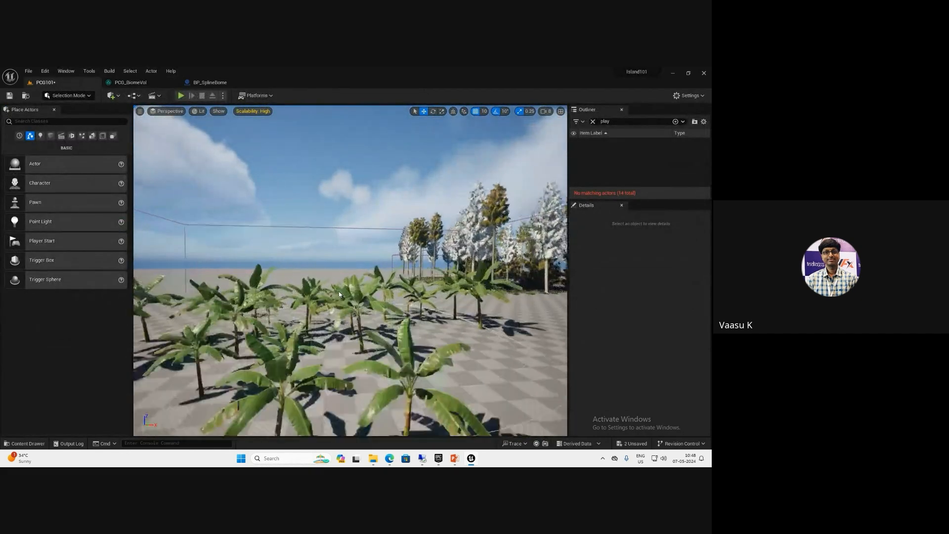
{"action": "scroll", "coordinate": [338, 295], "scroll_direction": "down", "scroll_amount": 4}
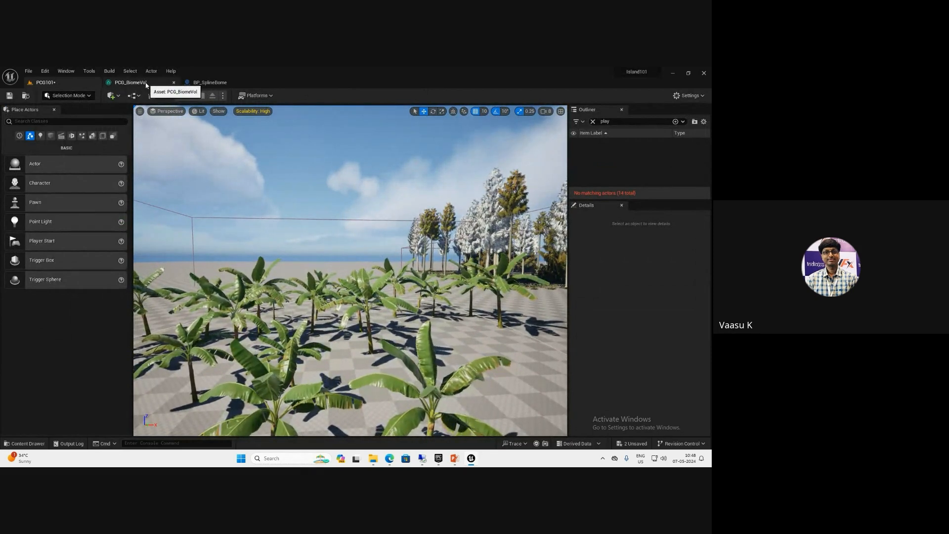
{"action": "key", "text": "d"}
{"action": "right_click_drag", "start_coordinate": [156, 130], "coordinate": [139, 162]}
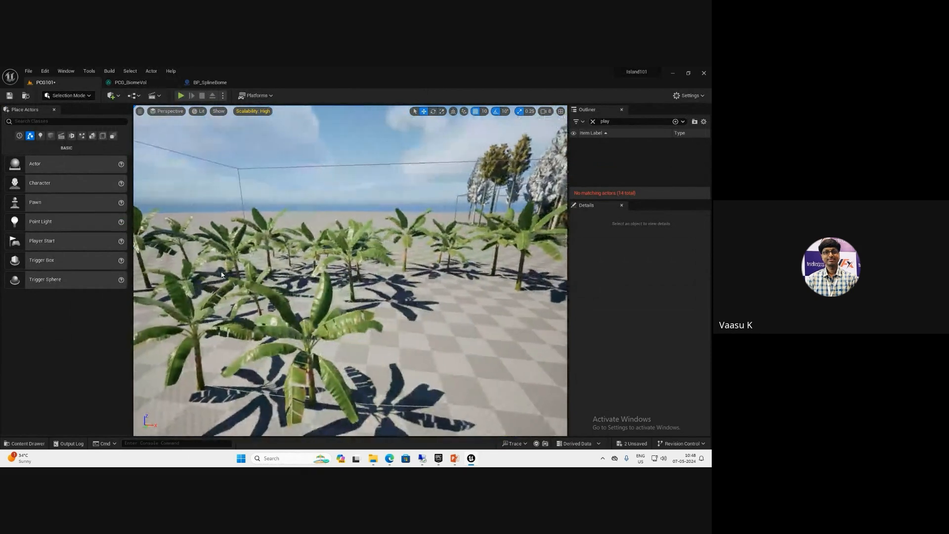
{"action": "left_click", "coordinate": [124, 84]}
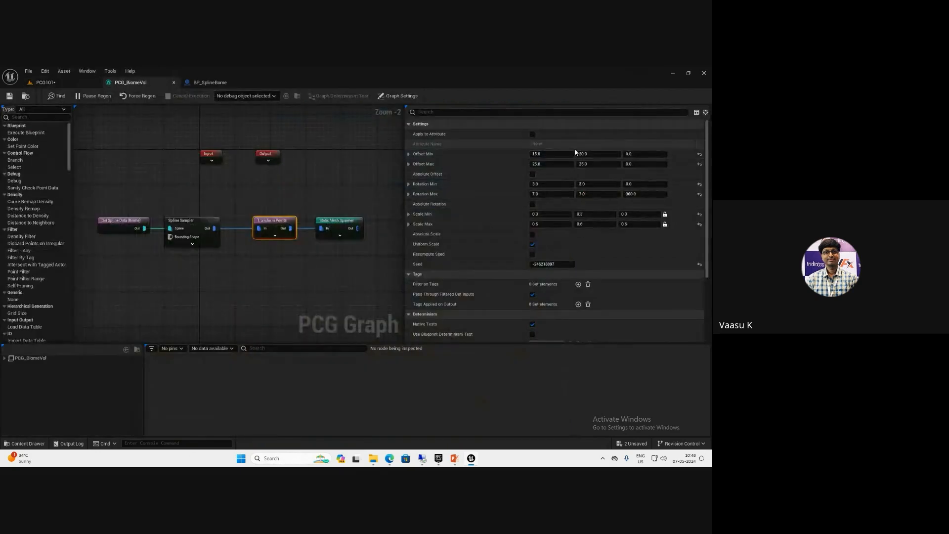
Duplicate the Spline Sampler, Transform Points and Static Mesh Spawner nodes below the original chain in PCG_BiomeVol
{"action": "left_click_drag", "start_coordinate": [185, 207], "coordinate": [253, 267]}
{"action": "key", "text": "ctrl+d"}
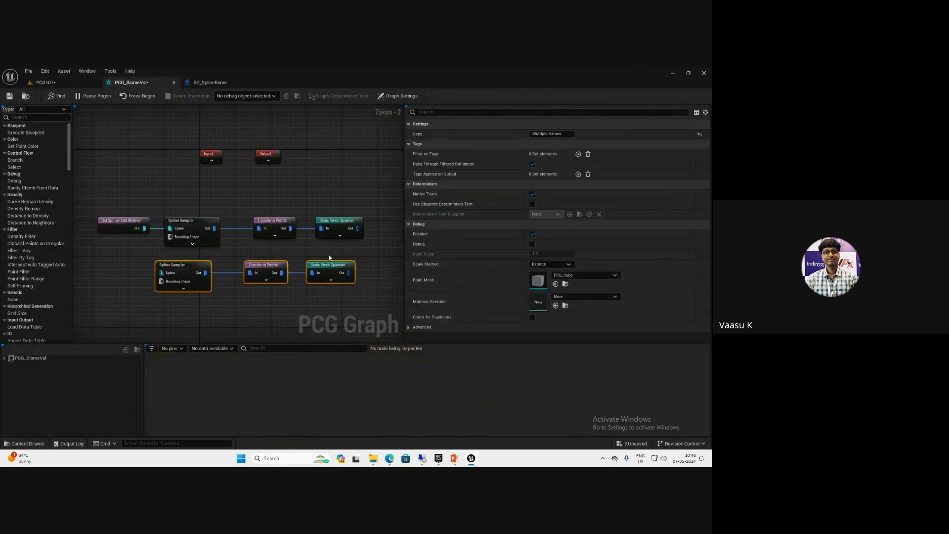
{"action": "left_click", "coordinate": [346, 265]}
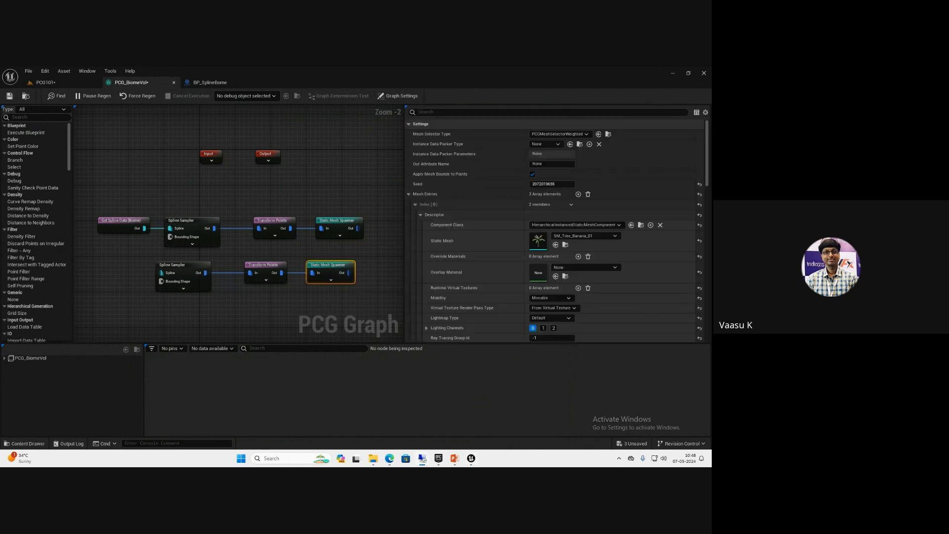
{"action": "left_click", "coordinate": [415, 204]}
Set the Static Mesh of Index [1] in the original Static Mesh Spawner's mesh entries to SM_ForestTree_M_02_Vines
{"action": "left_click", "coordinate": [339, 226]}
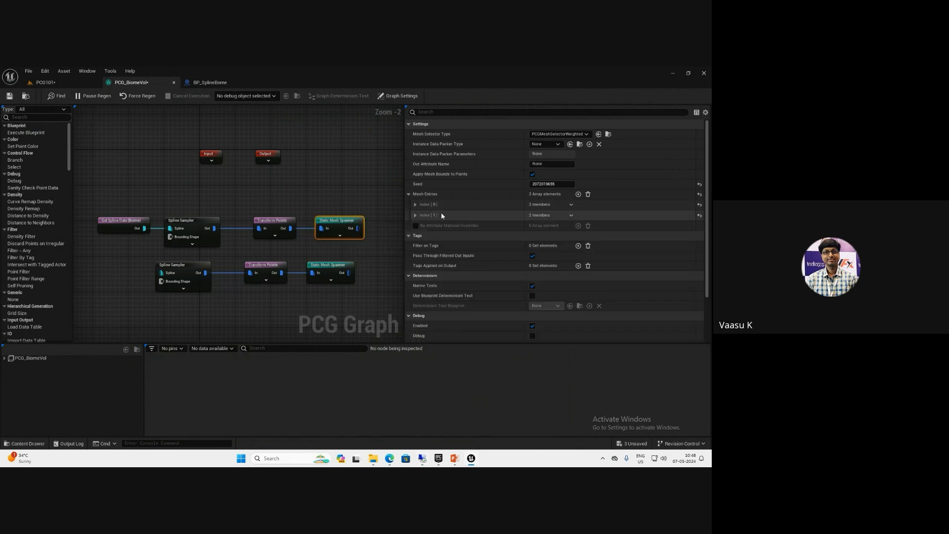
{"action": "left_click", "coordinate": [416, 215]}
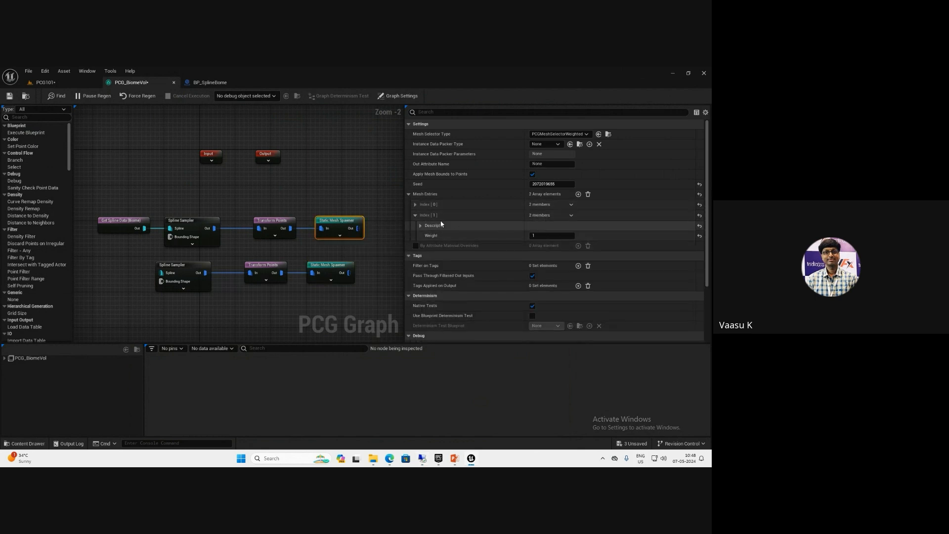
{"action": "left_click", "coordinate": [420, 226]}
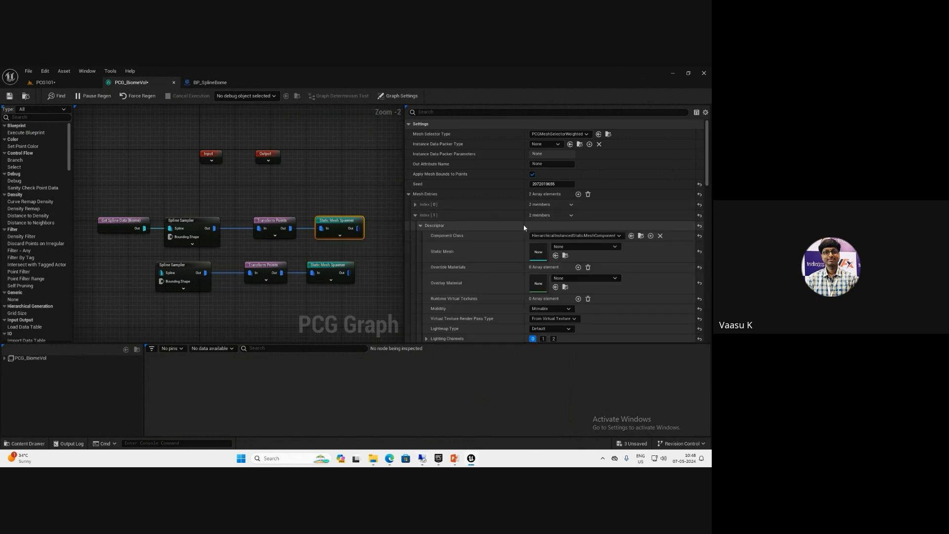
{"action": "left_click", "coordinate": [575, 247]}
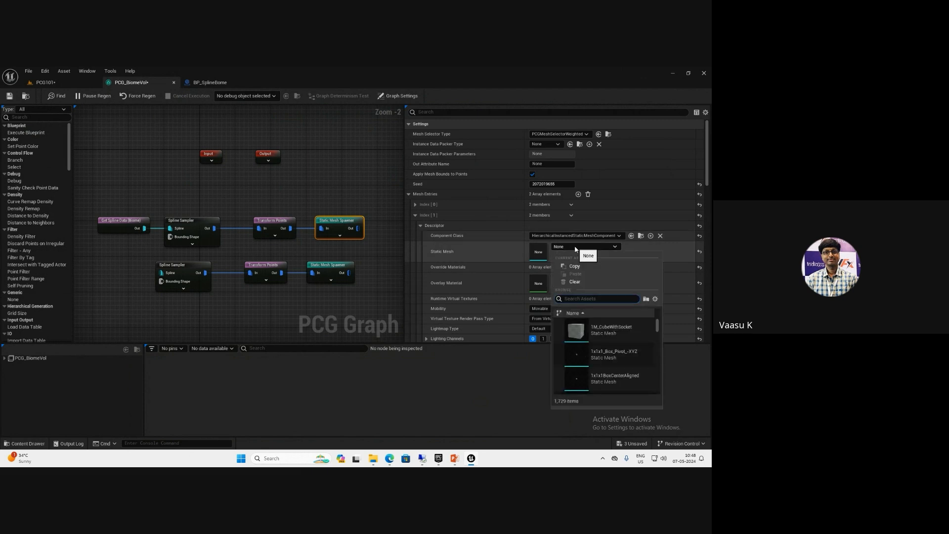
{"action": "type", "text": "forst"}
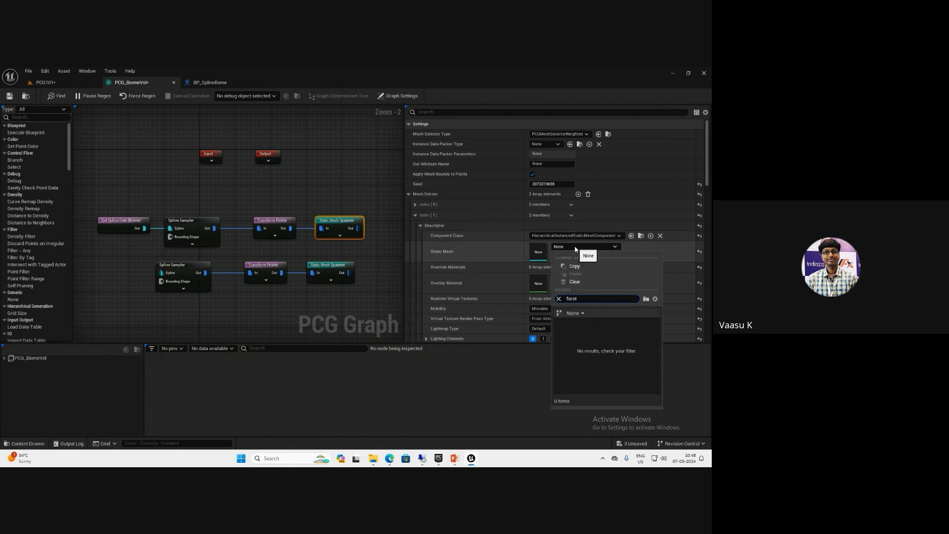
{"action": "key", "text": "BackSpace"}
{"action": "key", "text": "BackSpace"}
{"action": "type", "text": "e"}
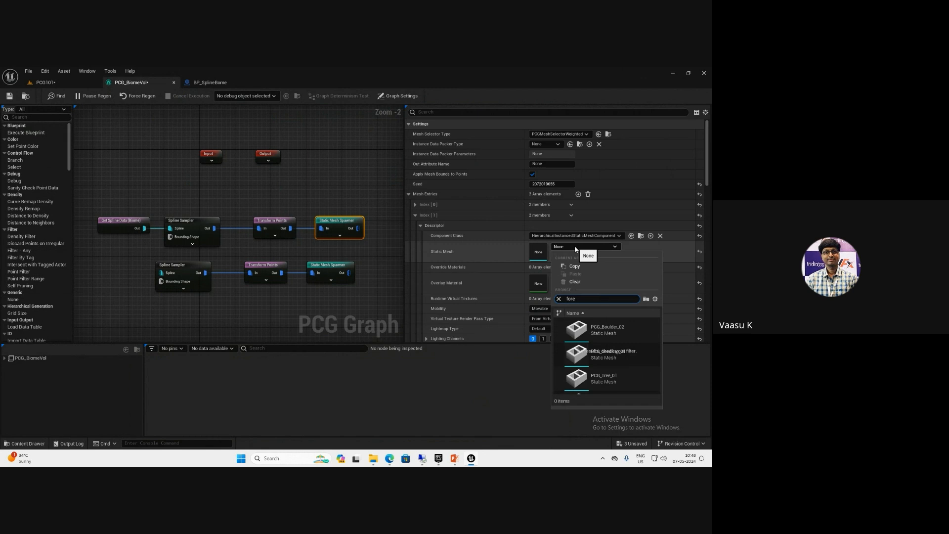
{"action": "type", "text": "sttr"}
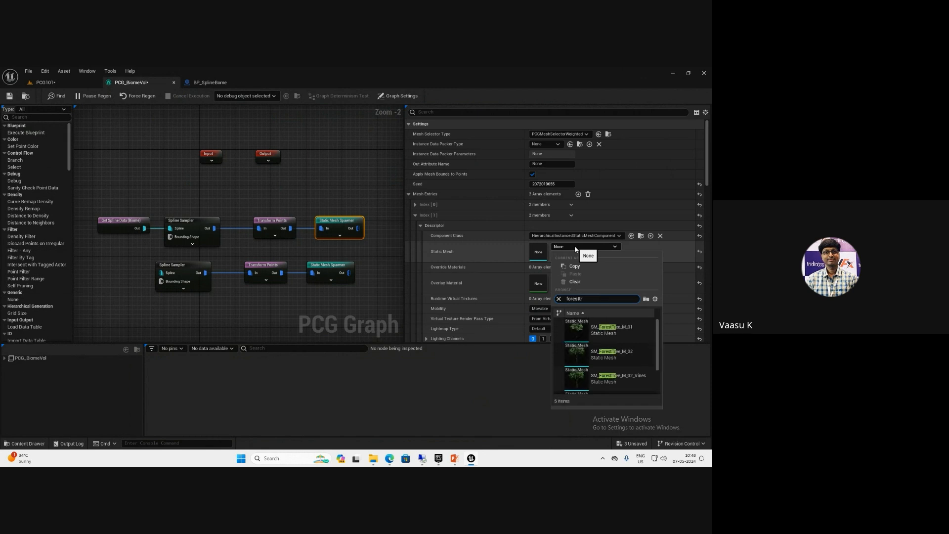
{"action": "mouse_move", "coordinate": [604, 333]}
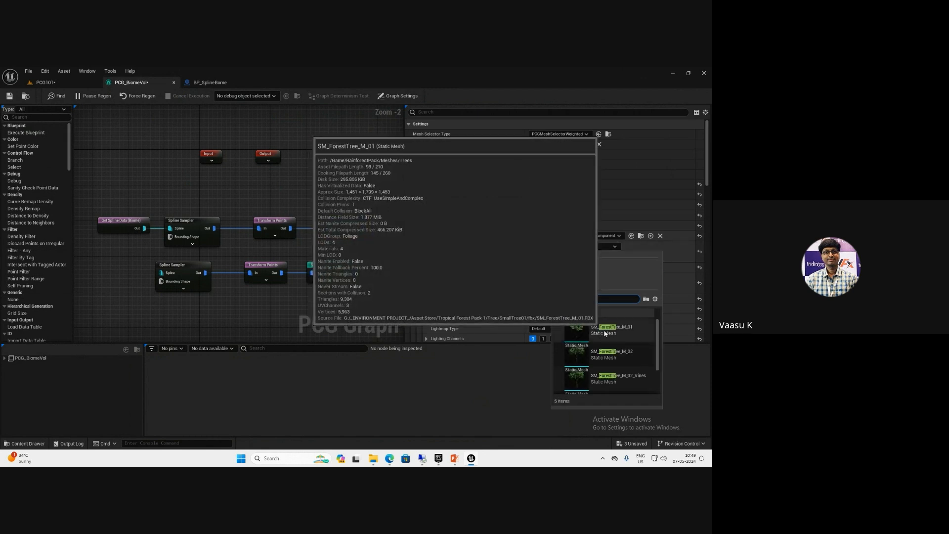
{"action": "left_click", "coordinate": [607, 378]}
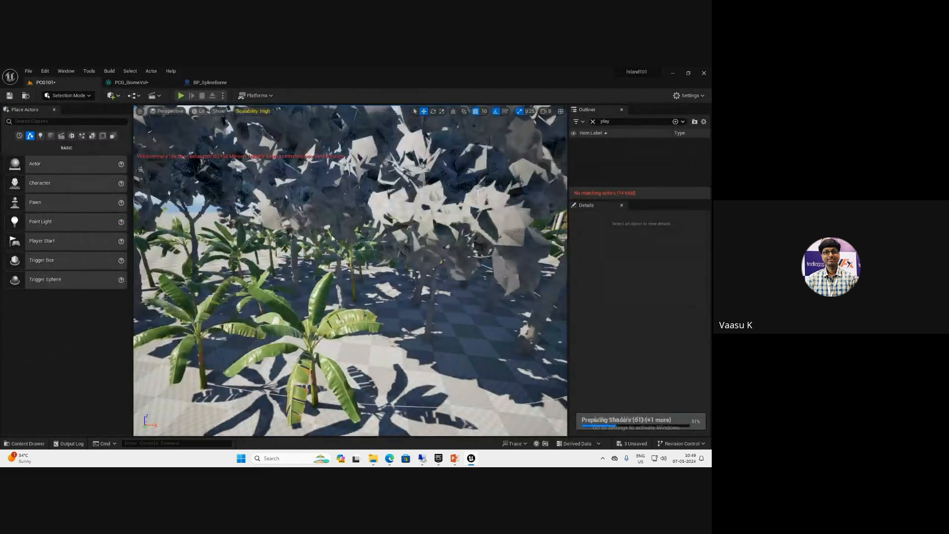
Inspect the new trees in the PCG101 level and scale the PCG_BiomeVol volume to 50, 50, 20
{"action": "scroll", "coordinate": [330, 239], "scroll_direction": "up", "scroll_amount": 5}
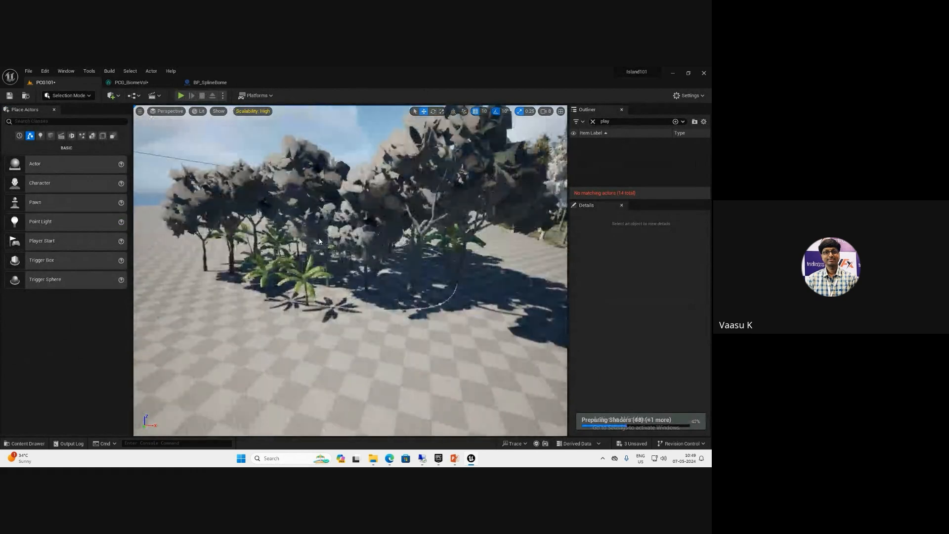
{"action": "left_click_drag", "start_coordinate": [320, 242], "coordinate": [336, 234]}
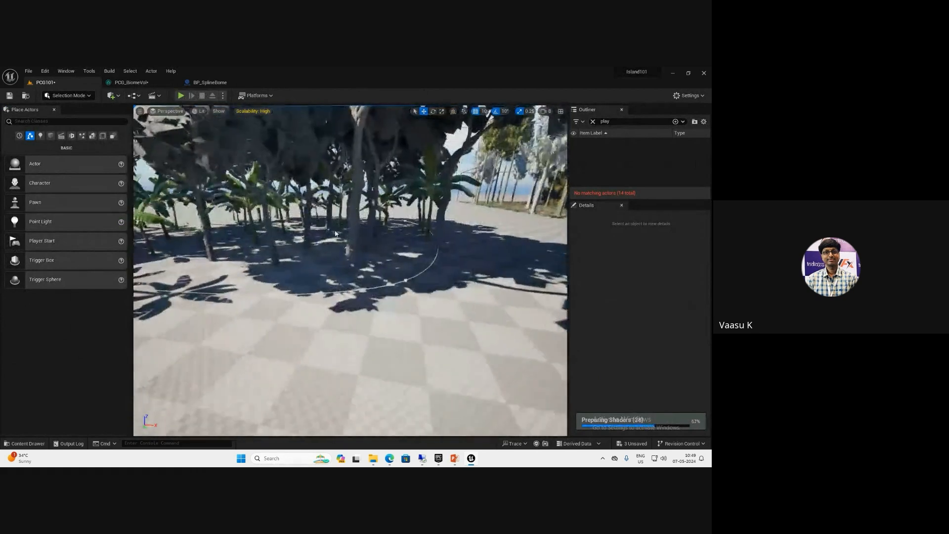
{"action": "right_click_drag", "start_coordinate": [335, 234], "coordinate": [322, 254]}
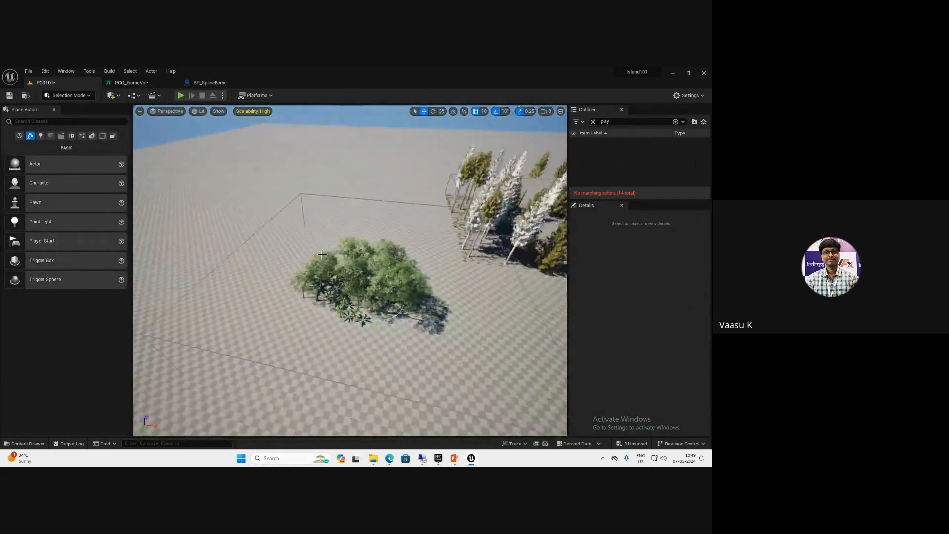
{"action": "left_click", "coordinate": [318, 377]}
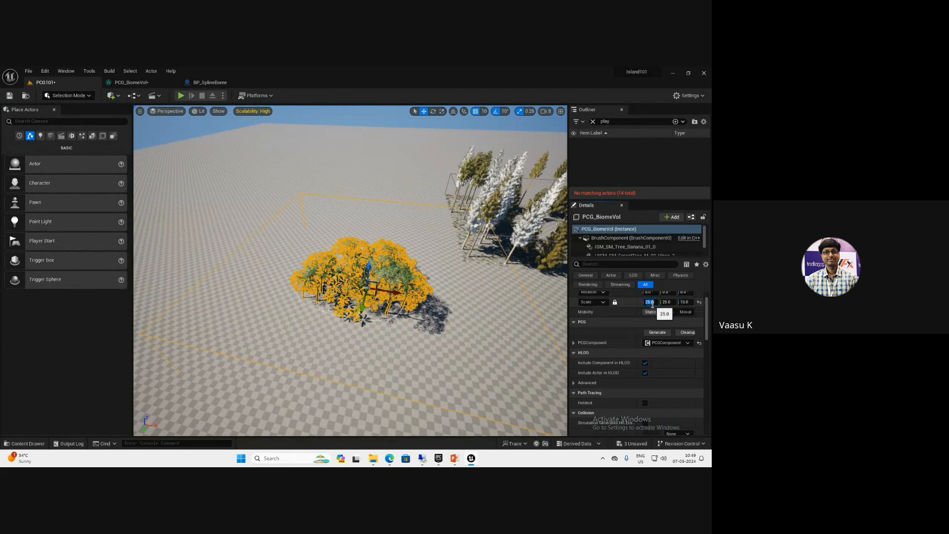
{"action": "key", "text": "Return"}
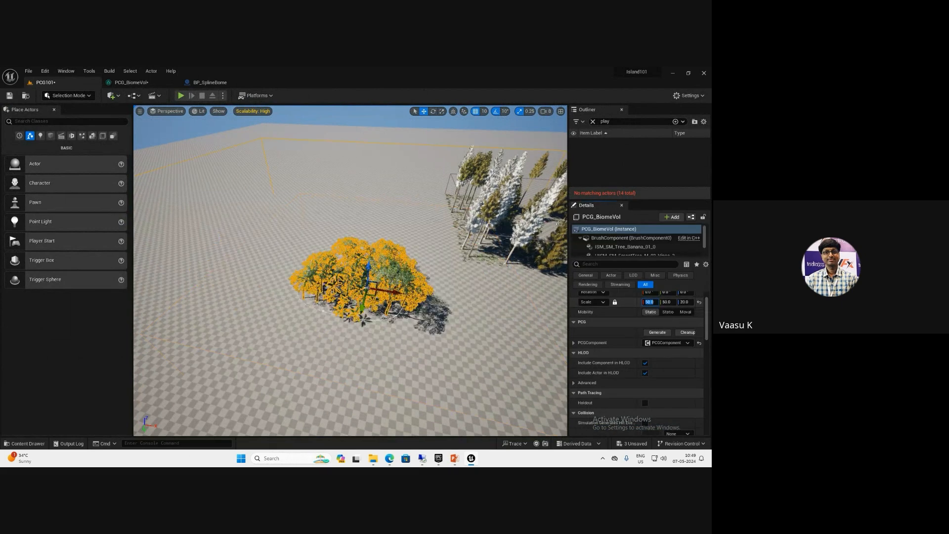
Clear the actor search and duplicate BP_SplineBome's Spline component, placing the copy beside the original tree cluster
{"action": "left_click", "coordinate": [594, 122]}
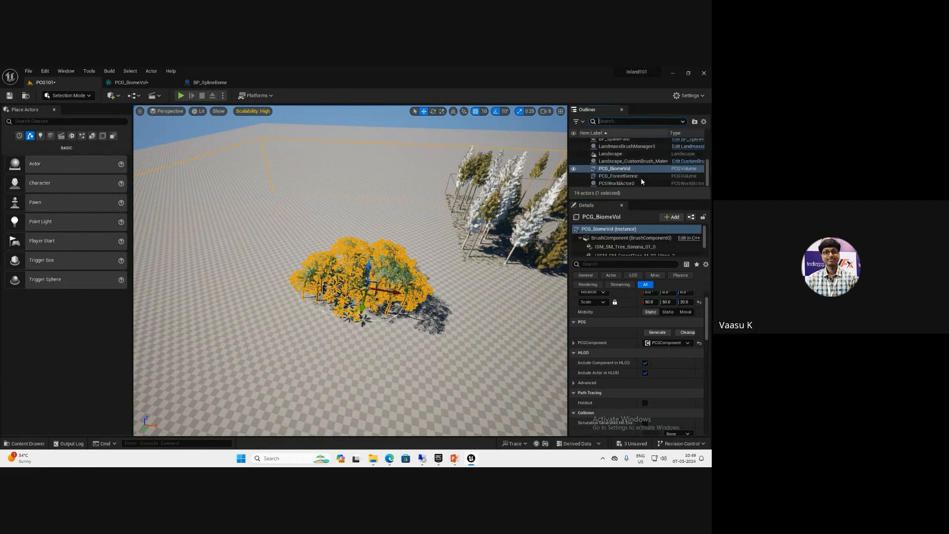
{"action": "left_click", "coordinate": [626, 184]}
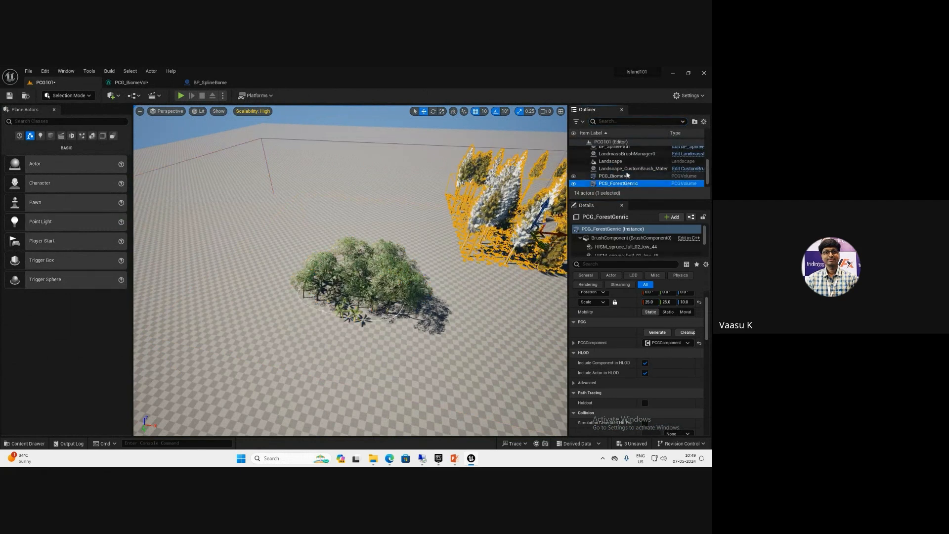
{"action": "left_click", "coordinate": [622, 177]}
{"action": "scroll", "coordinate": [622, 179], "scroll_direction": "down", "scroll_amount": 1}
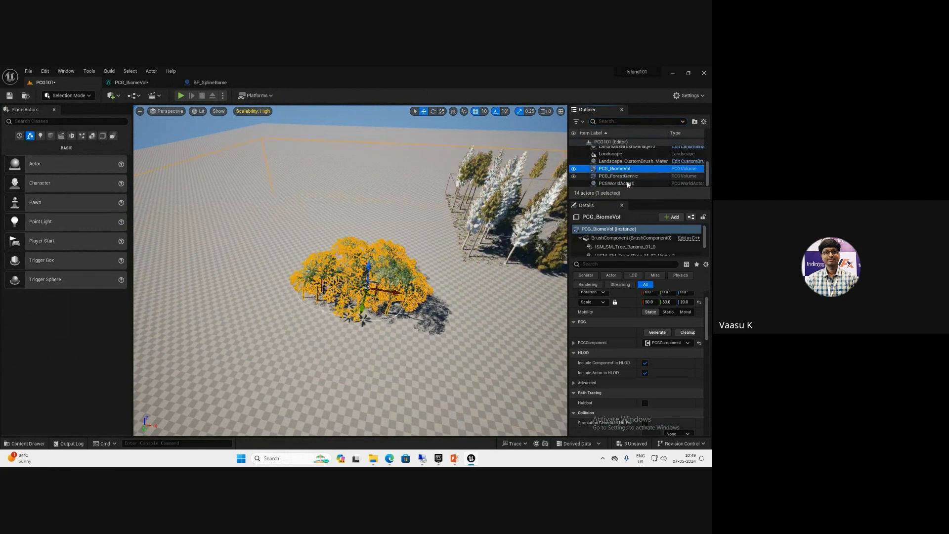
{"action": "scroll", "coordinate": [627, 183], "scroll_direction": "up", "scroll_amount": 3}
{"action": "scroll", "coordinate": [627, 183], "scroll_direction": "down", "scroll_amount": 2}
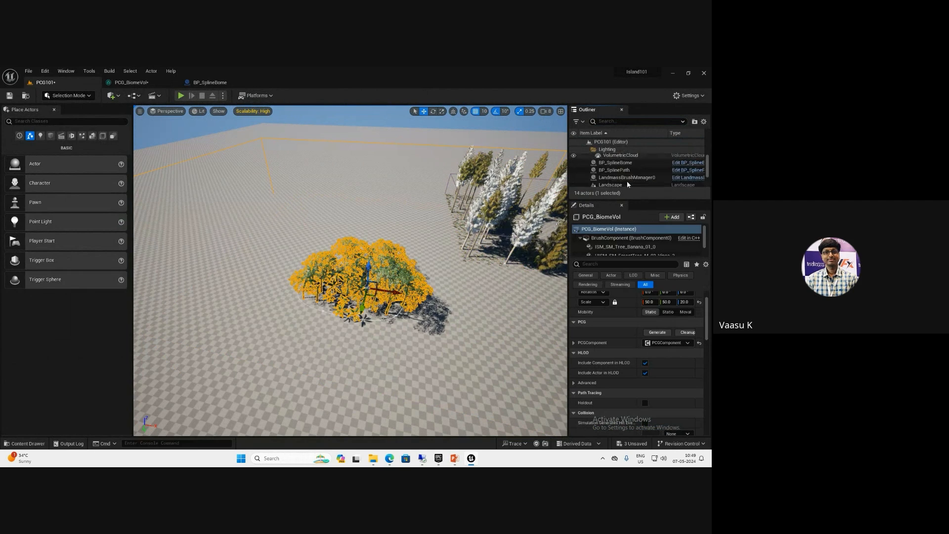
{"action": "left_click", "coordinate": [625, 164]}
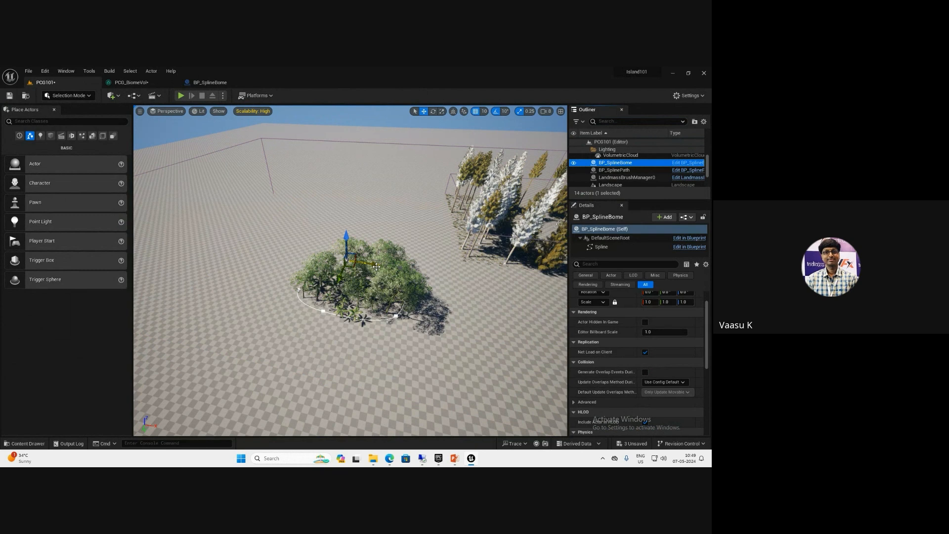
{"action": "left_click", "coordinate": [602, 248]}
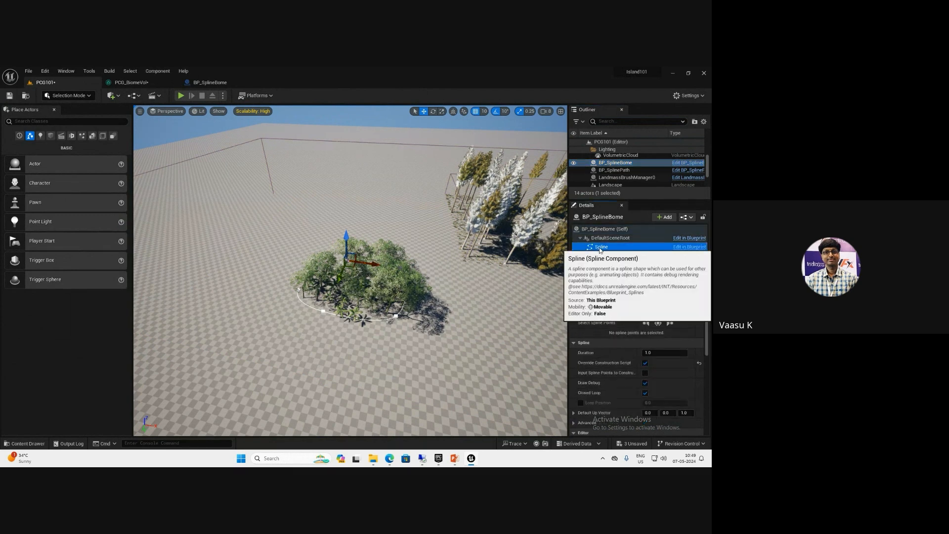
{"action": "left_click_drag", "start_coordinate": [373, 267], "coordinate": [250, 255], "text": "alt"}
Pull one point of the duplicated spline outward to enlarge its outline, and inspect both tree clusters
{"action": "key", "text": "w"}
{"action": "right_click_drag", "start_coordinate": [280, 320], "coordinate": [280, 320]}
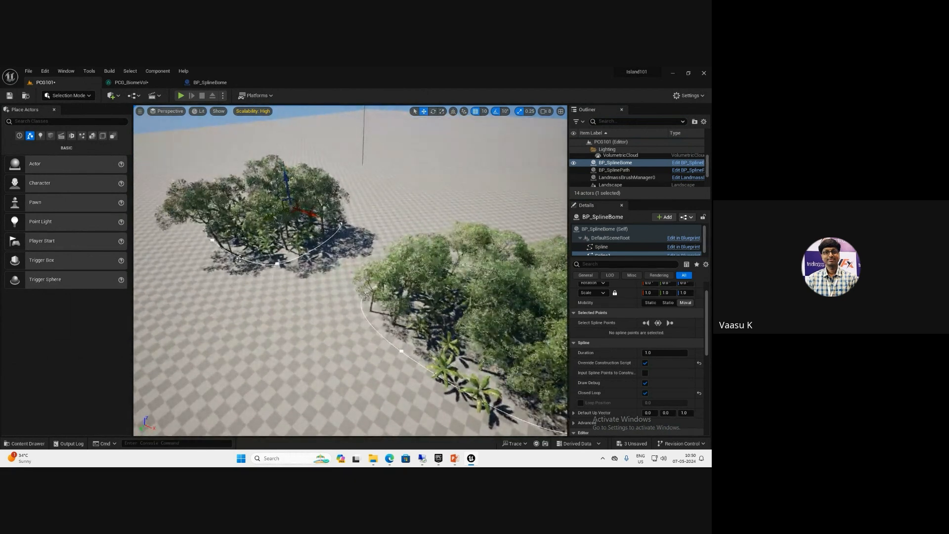
{"action": "left_click", "coordinate": [209, 238]}
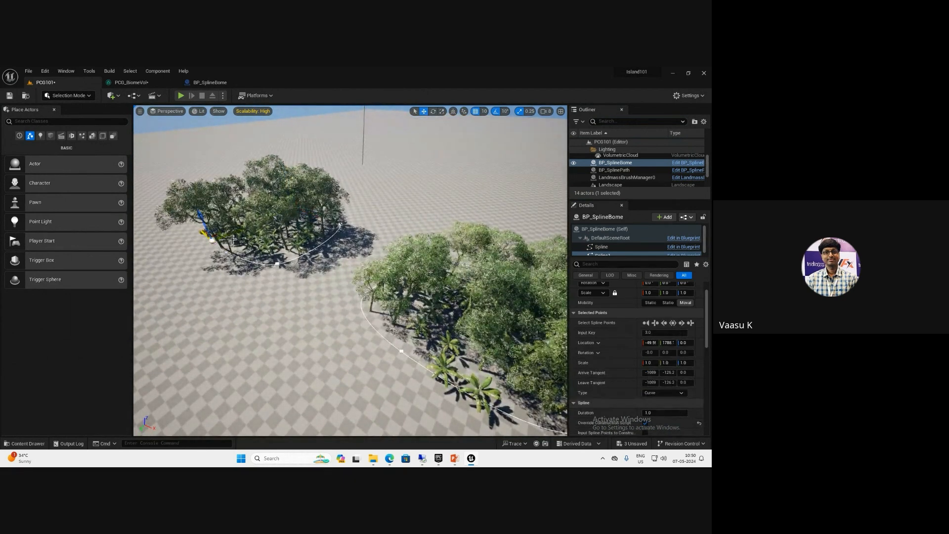
{"action": "left_click_drag", "start_coordinate": [232, 239], "coordinate": [167, 281]}
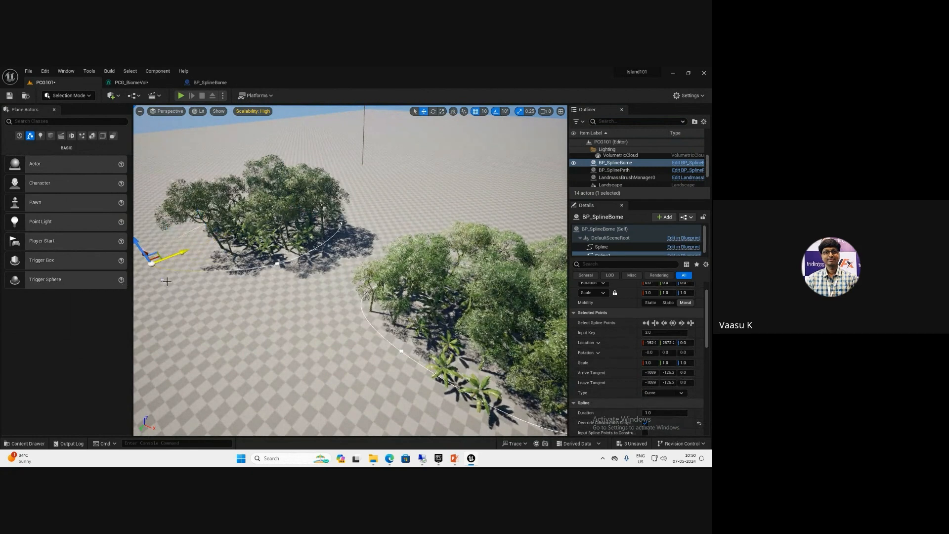
{"action": "scroll", "coordinate": [242, 272], "scroll_direction": "up", "scroll_amount": 5}
{"action": "right_click_drag", "start_coordinate": [241, 271], "coordinate": [234, 234]}
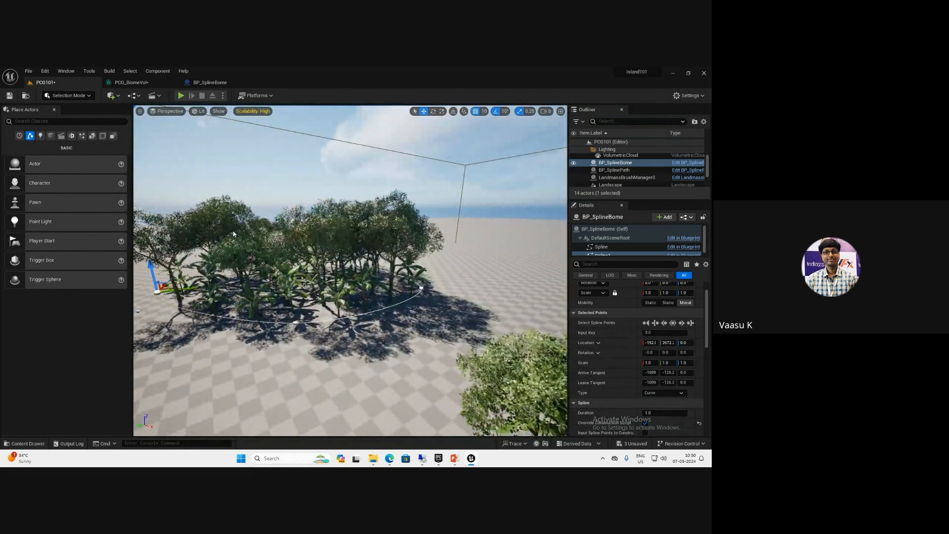
{"action": "key", "text": "w"}
{"action": "right_click_drag", "start_coordinate": [247, 236], "coordinate": [307, 235]}
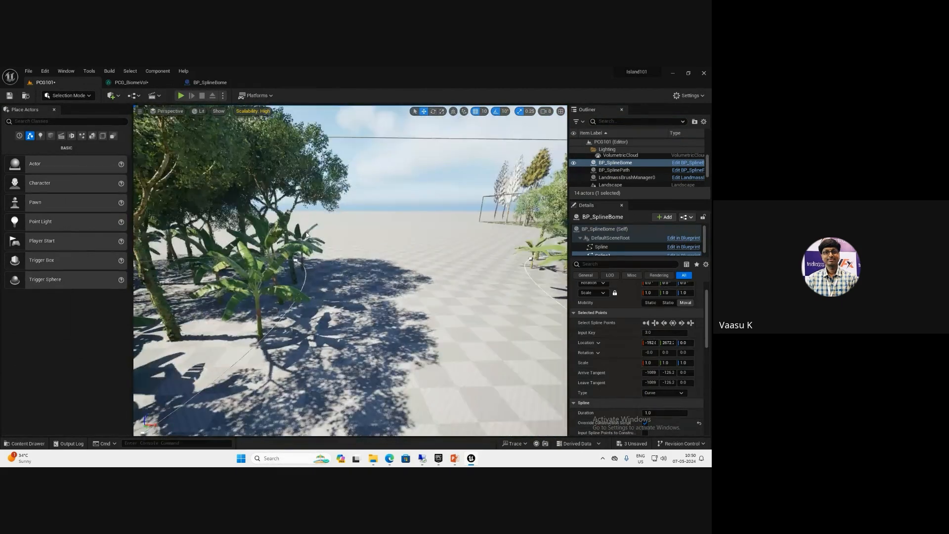
{"action": "left_click_drag", "start_coordinate": [307, 235], "coordinate": [263, 263]}
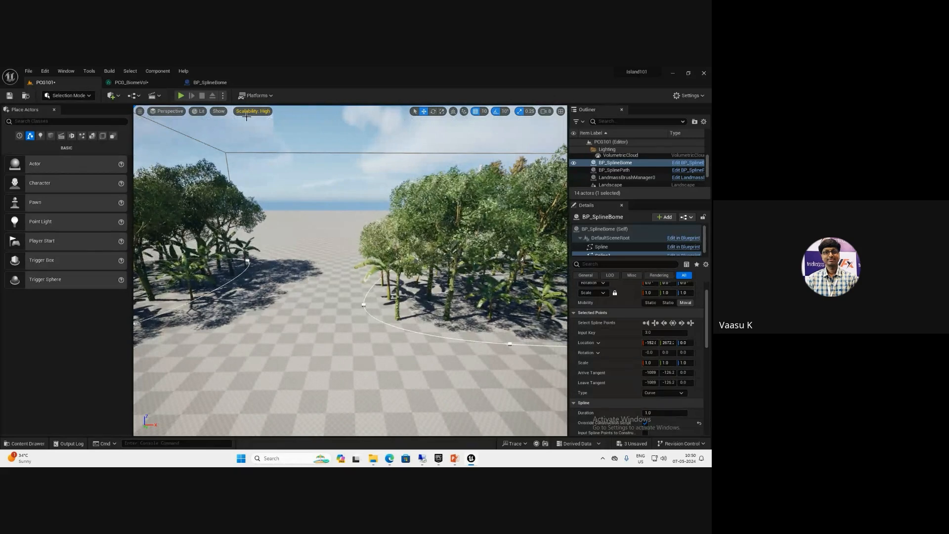
{"action": "right_click_drag", "start_coordinate": [387, 309], "coordinate": [386, 310]}
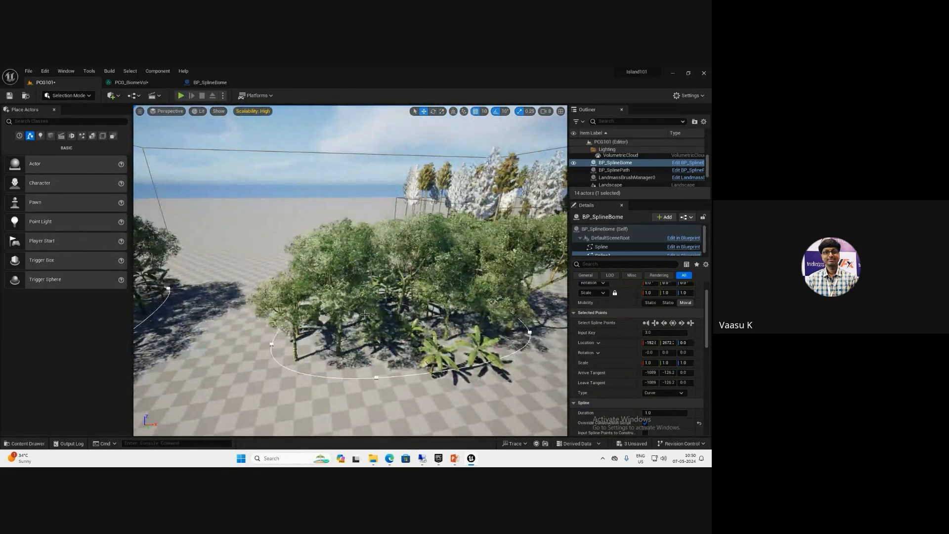